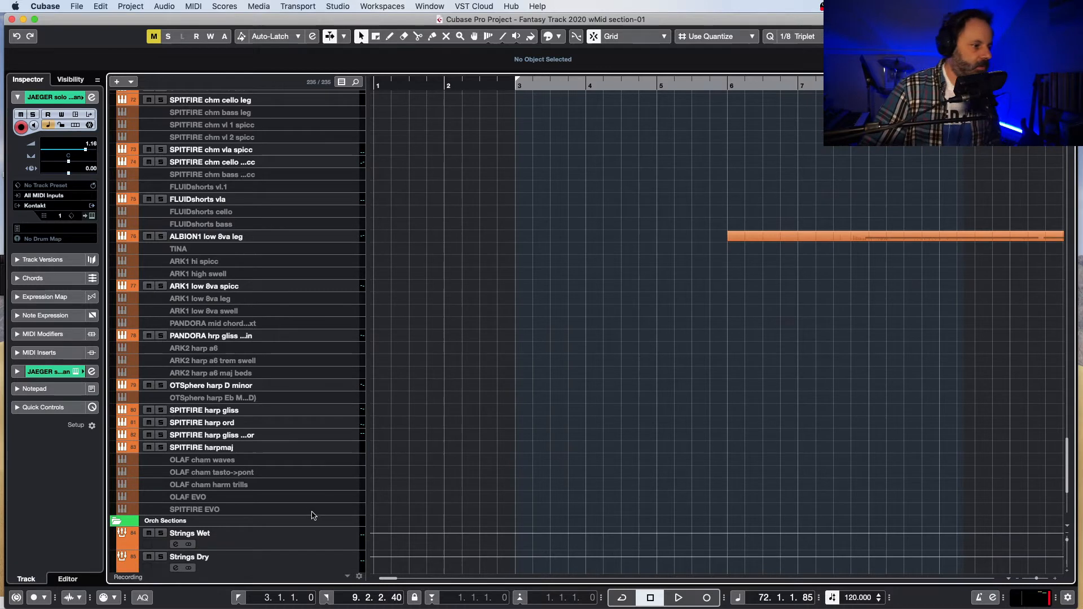
Step: Expand the STEMS folder below the orchestral sections and select the String Stem track
scroll(313, 515, down, 5)
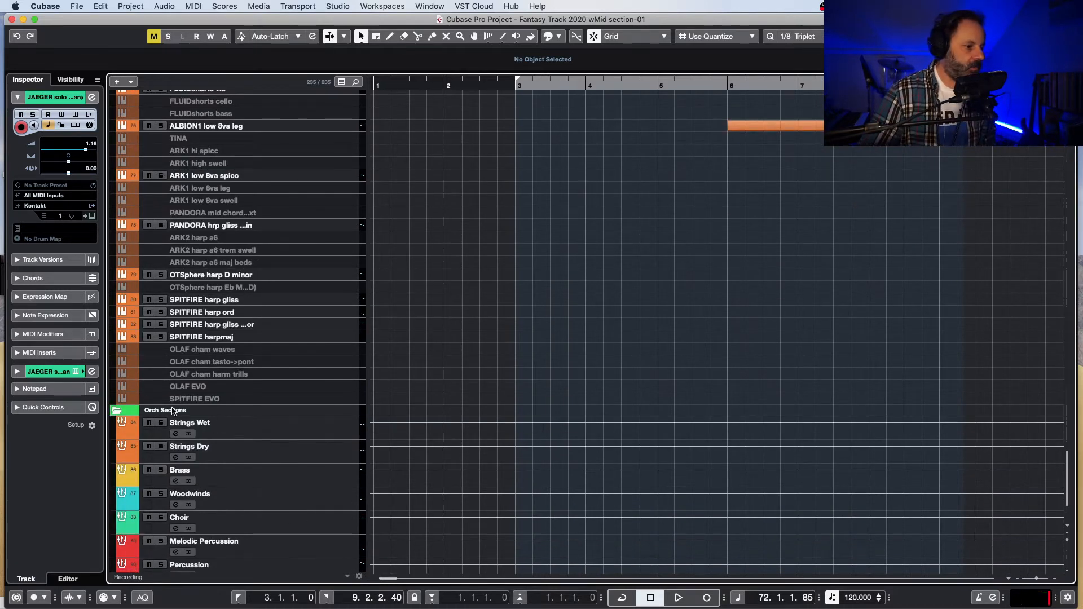
scroll(172, 415, down, 2)
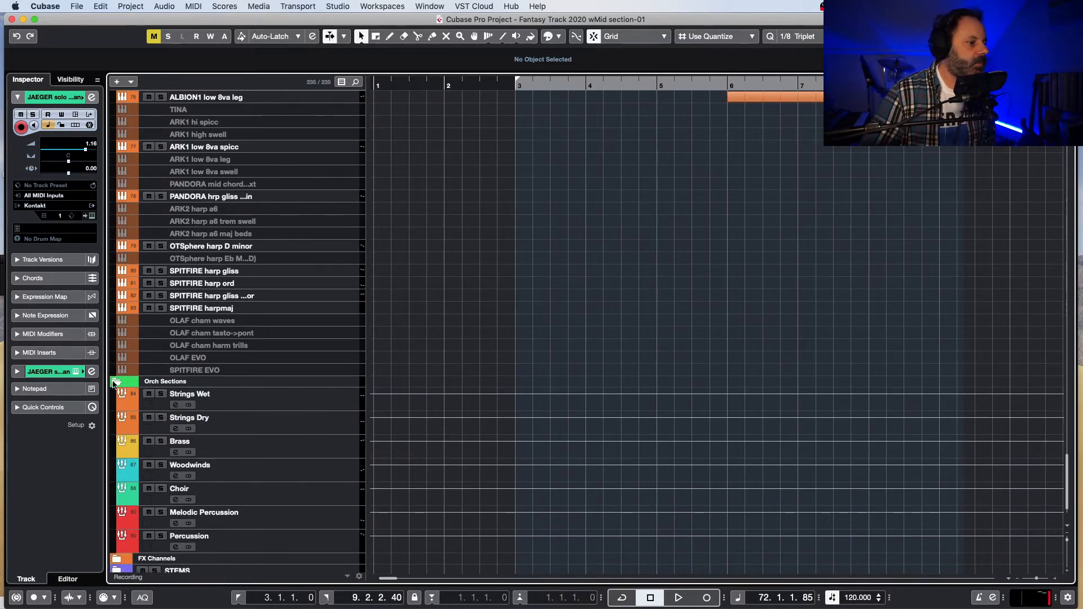
scroll(141, 535, down, 2)
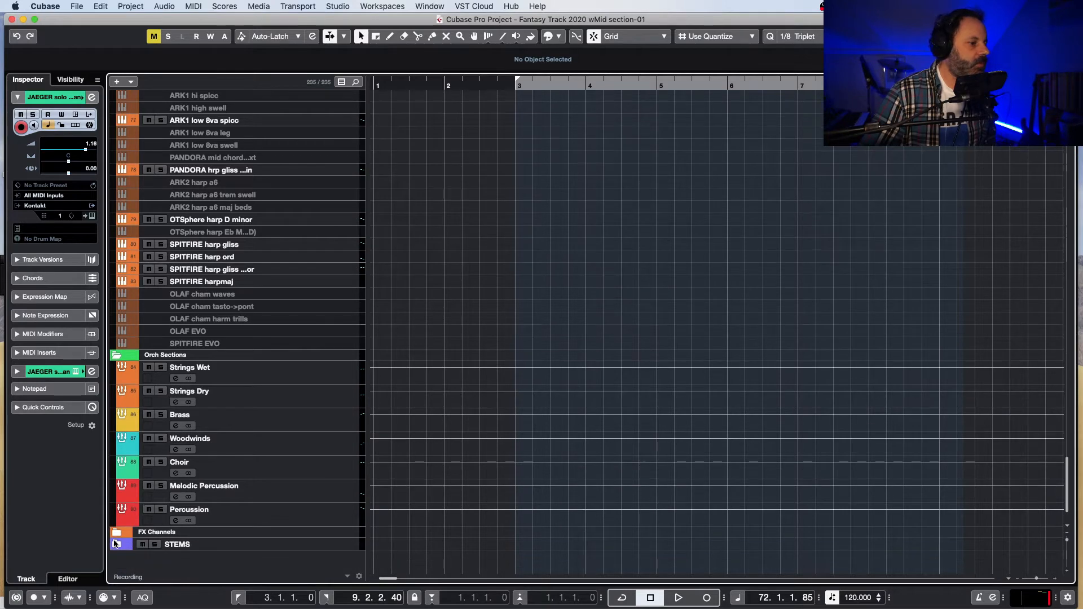
scroll(349, 478, down, 5)
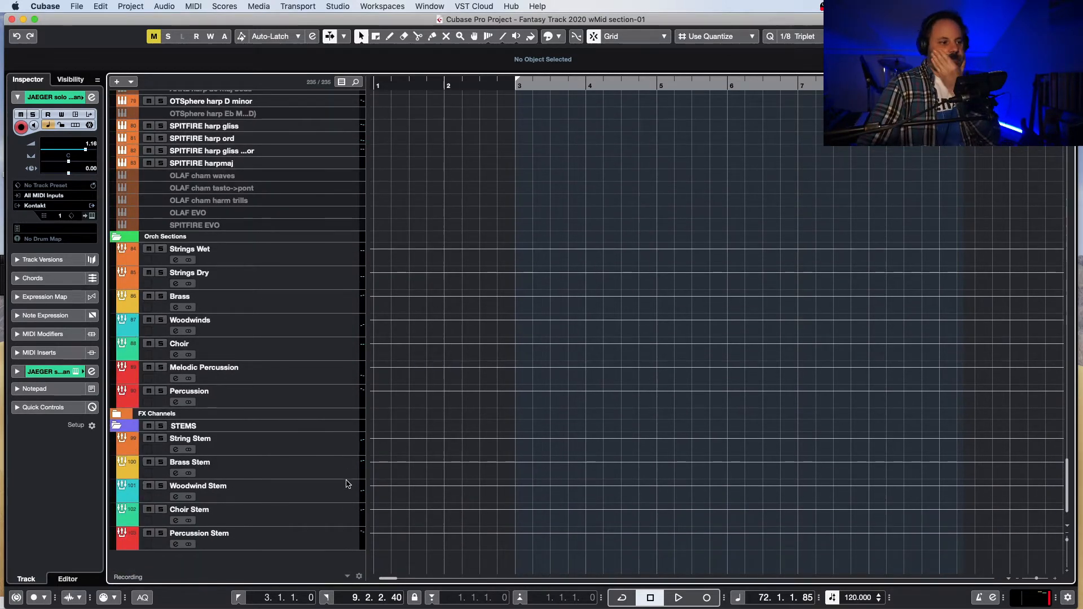
click(354, 445)
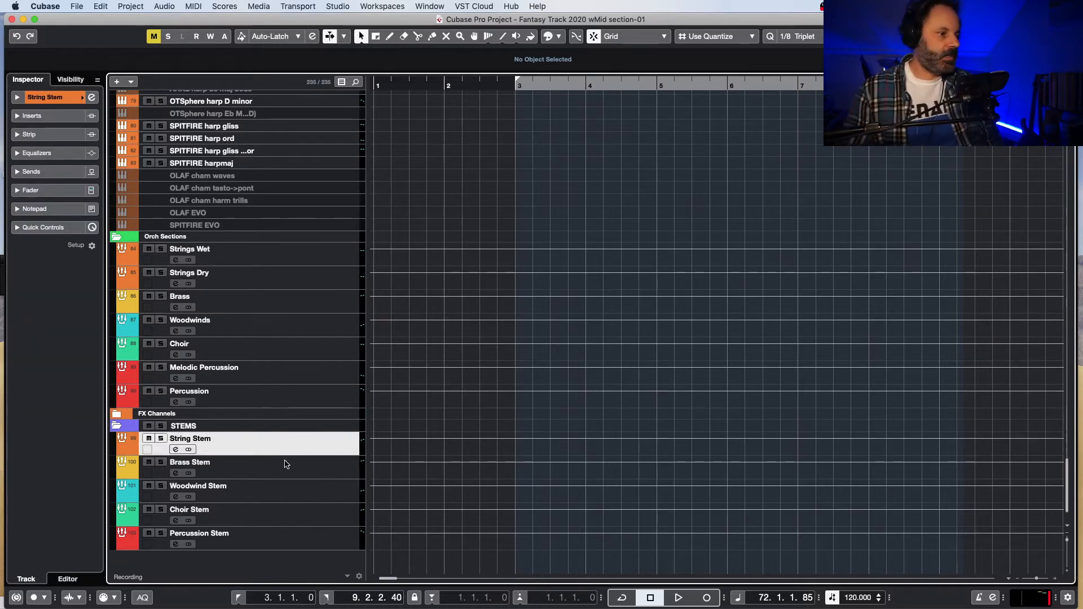
Step: Play the section from just after bar 3 past bar 9 to hear signal reaching the stem groups
click(537, 85)
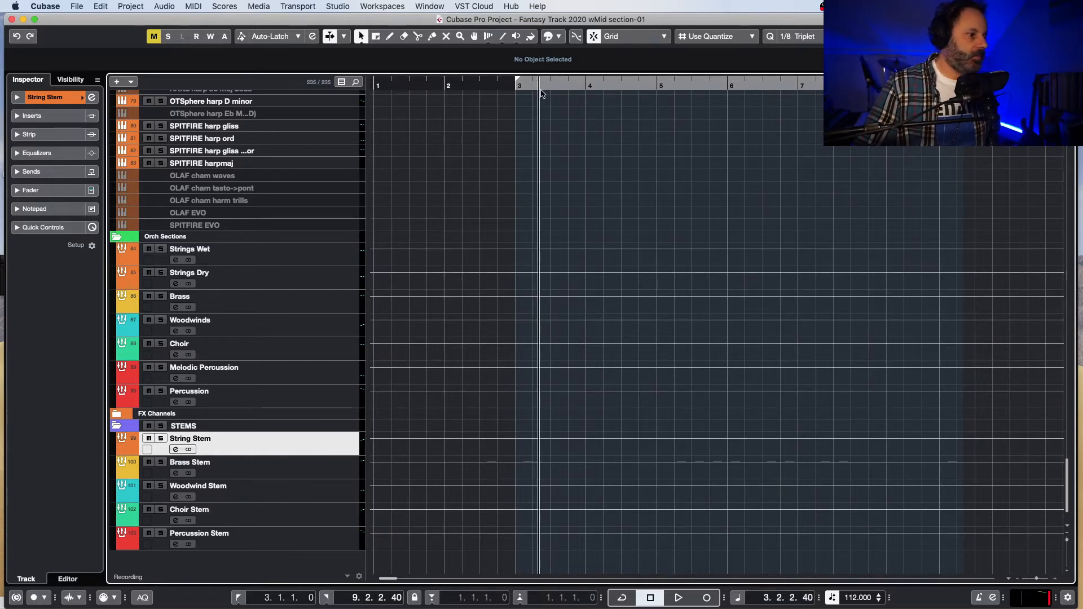
key(space)
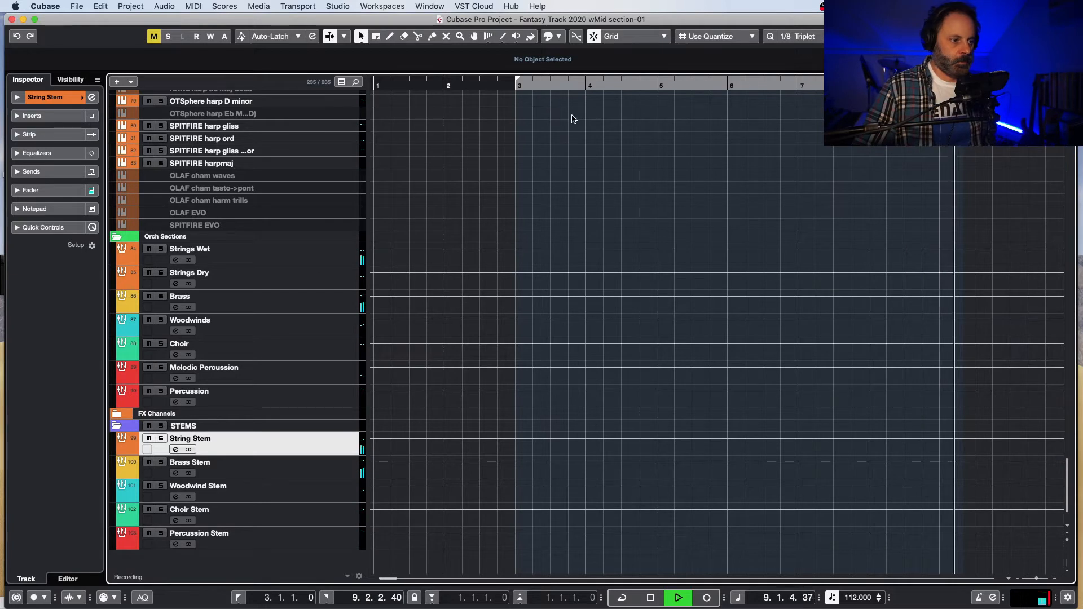
key(space)
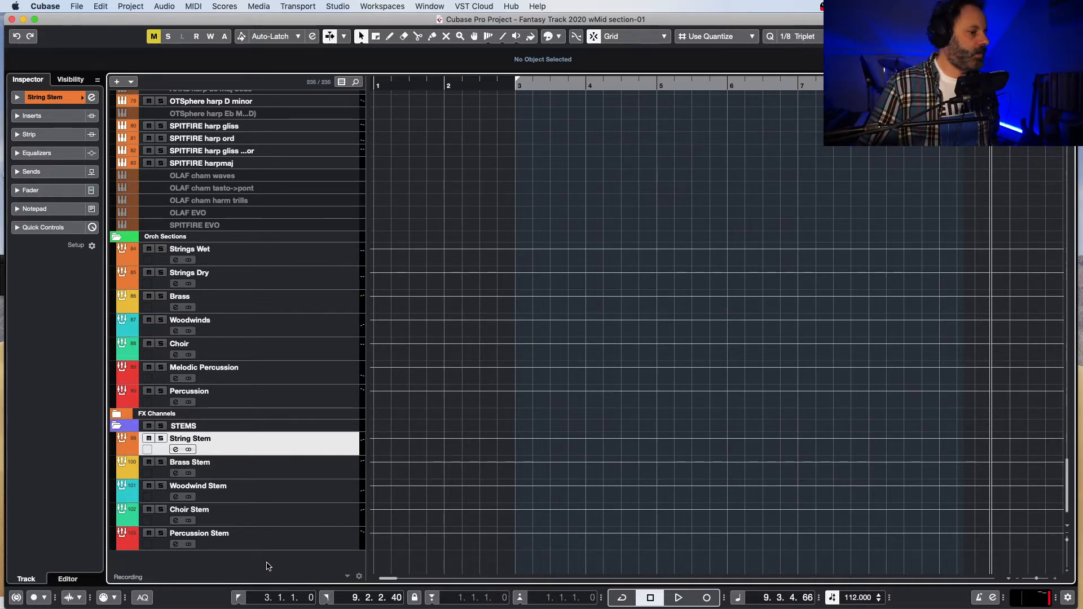
Step: Add a stereo audio track below the stem groups for printing the stems
right_click(269, 566)
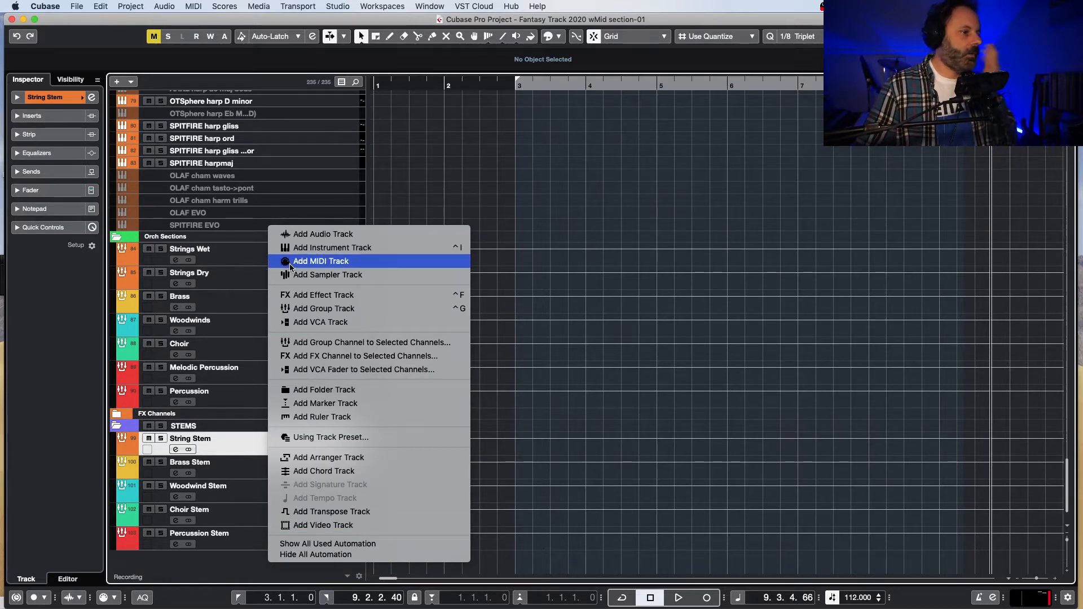
click(324, 235)
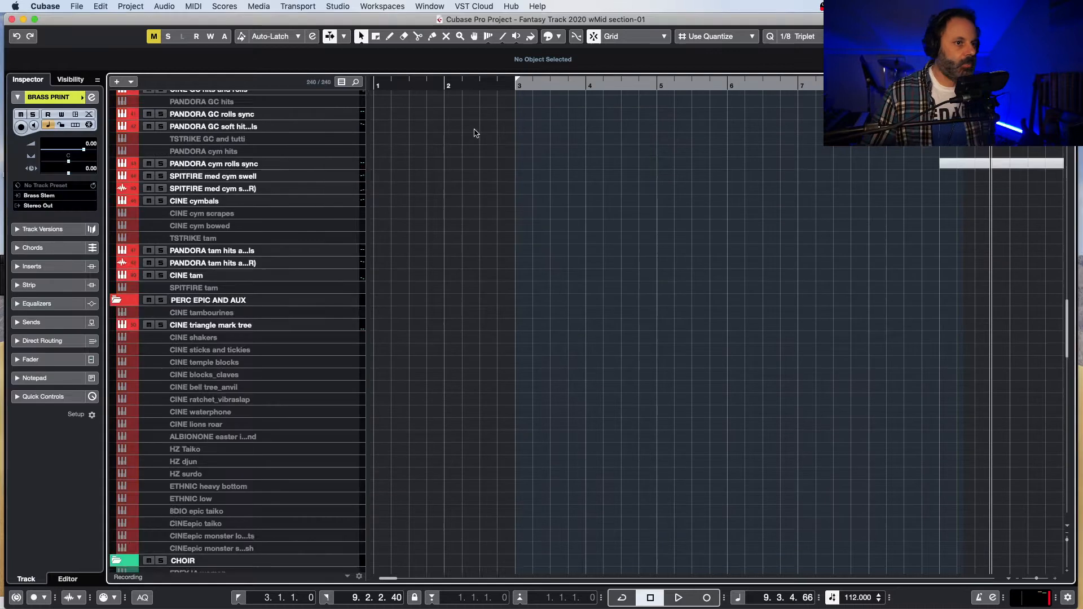
Step: Place the project cursor on beat 4 of bar 2, near the BRASS marker, and return to the print tracks
scroll(508, 127, up, 10)
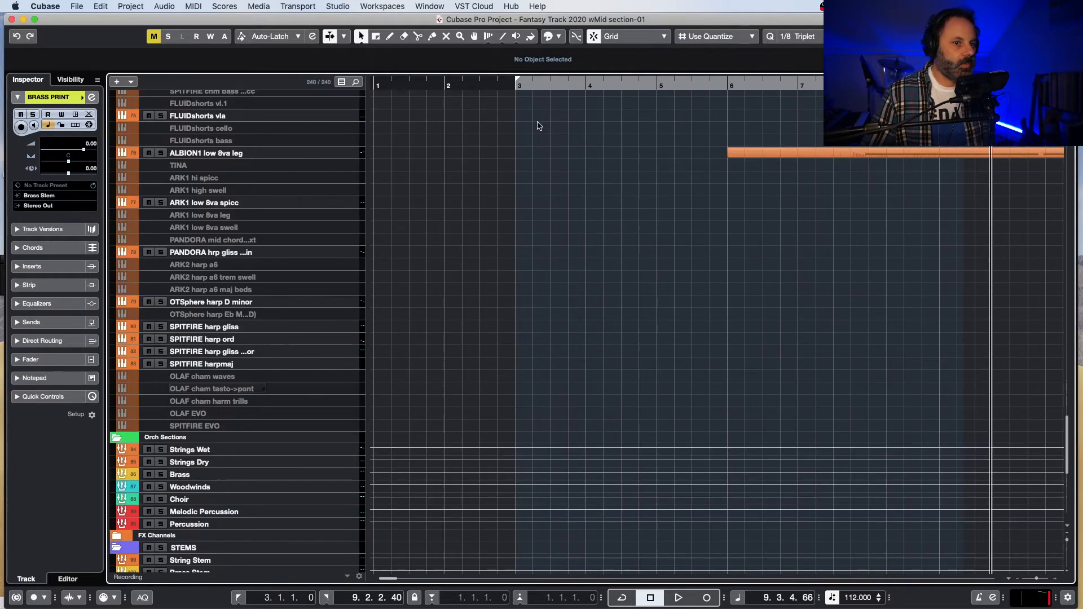
scroll(538, 124, up, 15)
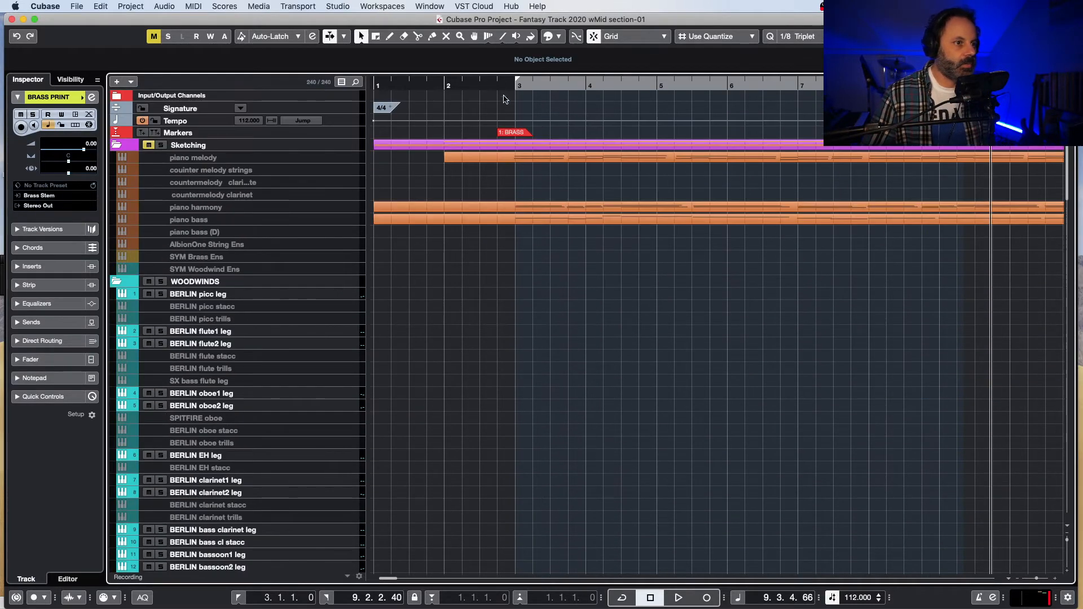
click(496, 86)
scroll(541, 169, down, 15)
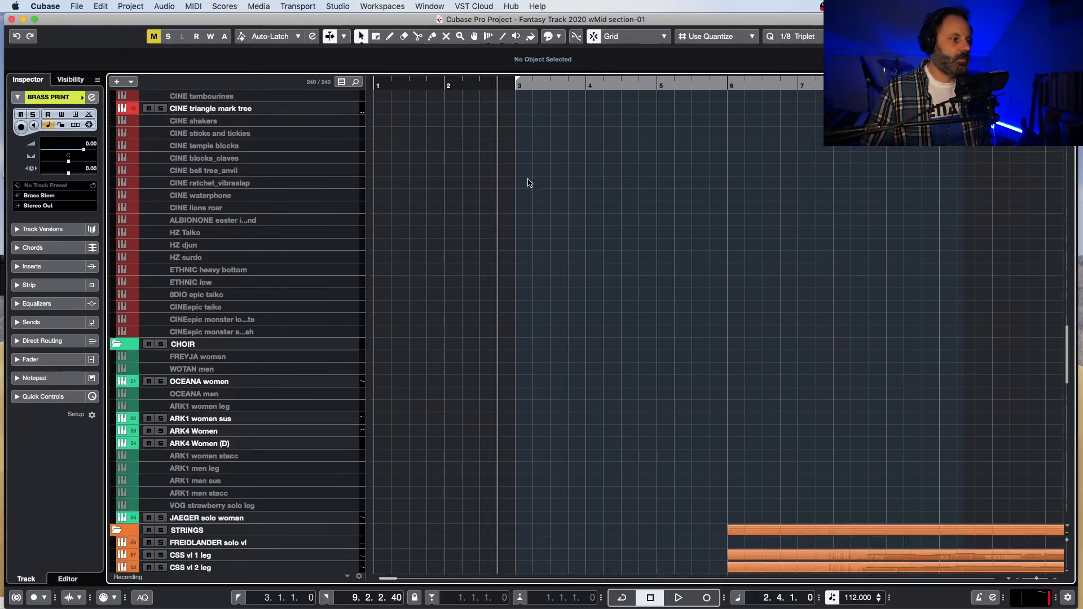
scroll(526, 187, down, 15)
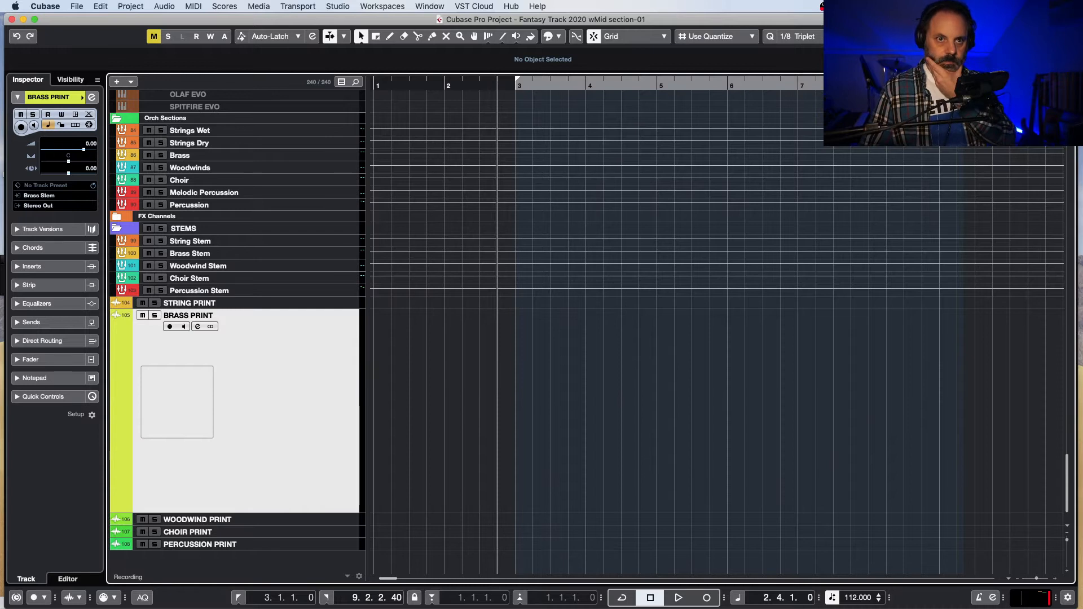
Step: Solo the JXL horns track and play its part from just before bar 3
scroll(514, 356, up, 20)
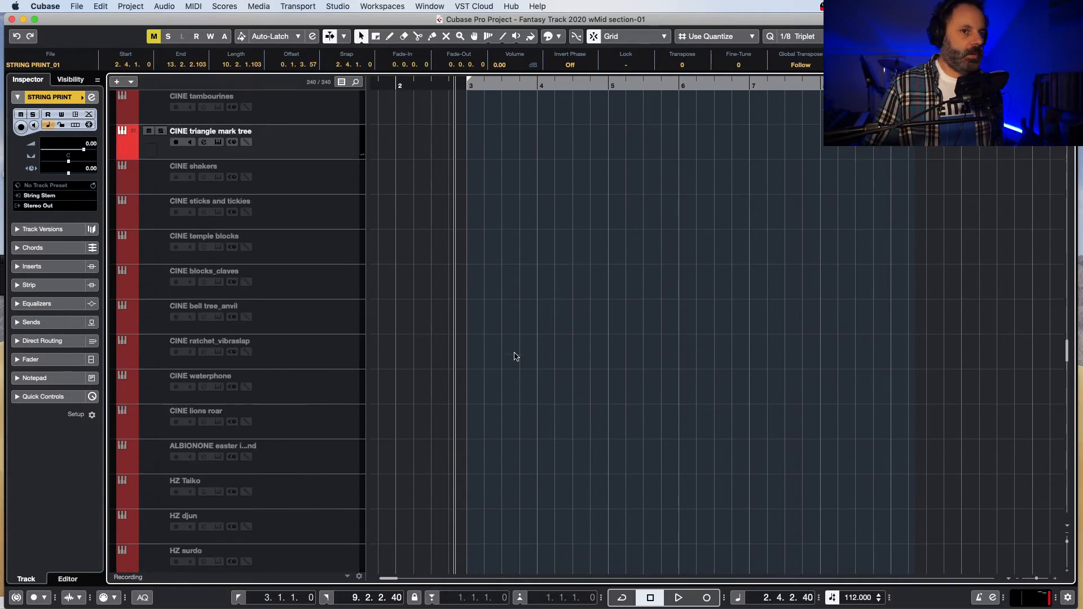
scroll(514, 356, up, 20)
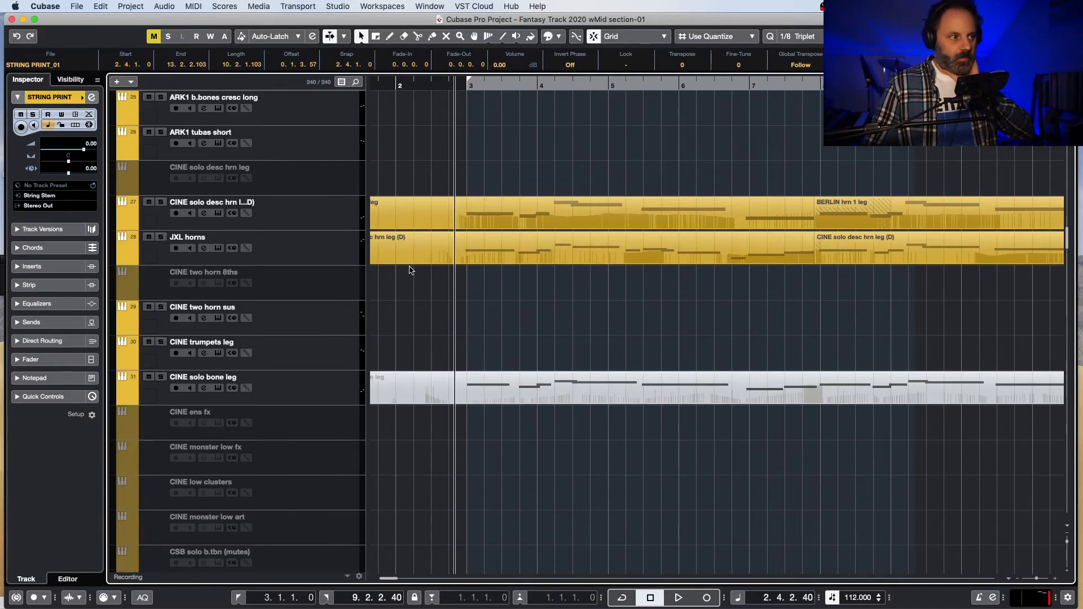
scroll(413, 271, up, 1)
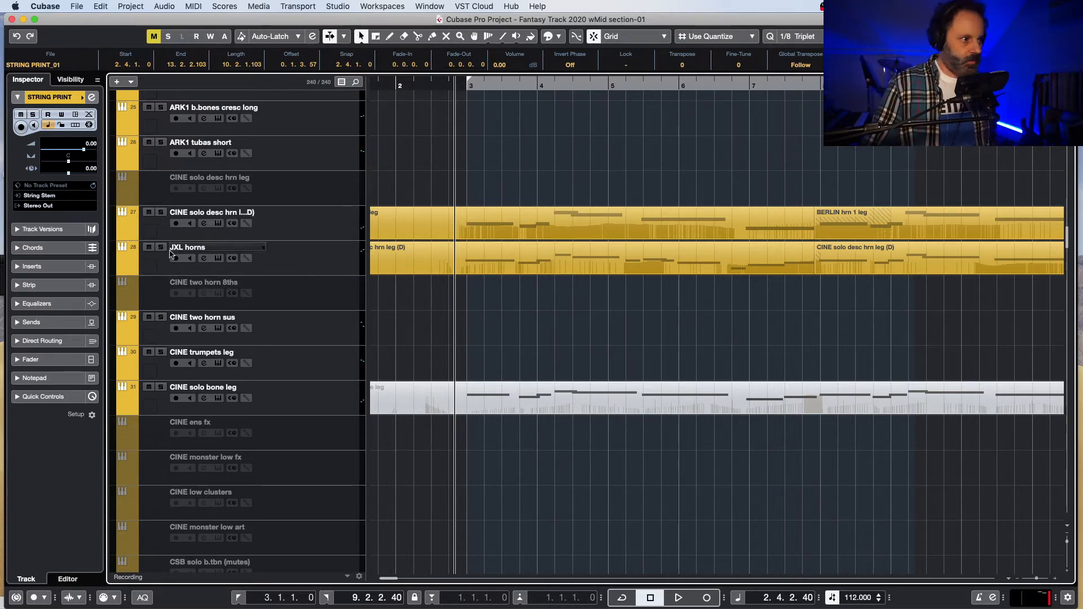
key(space)
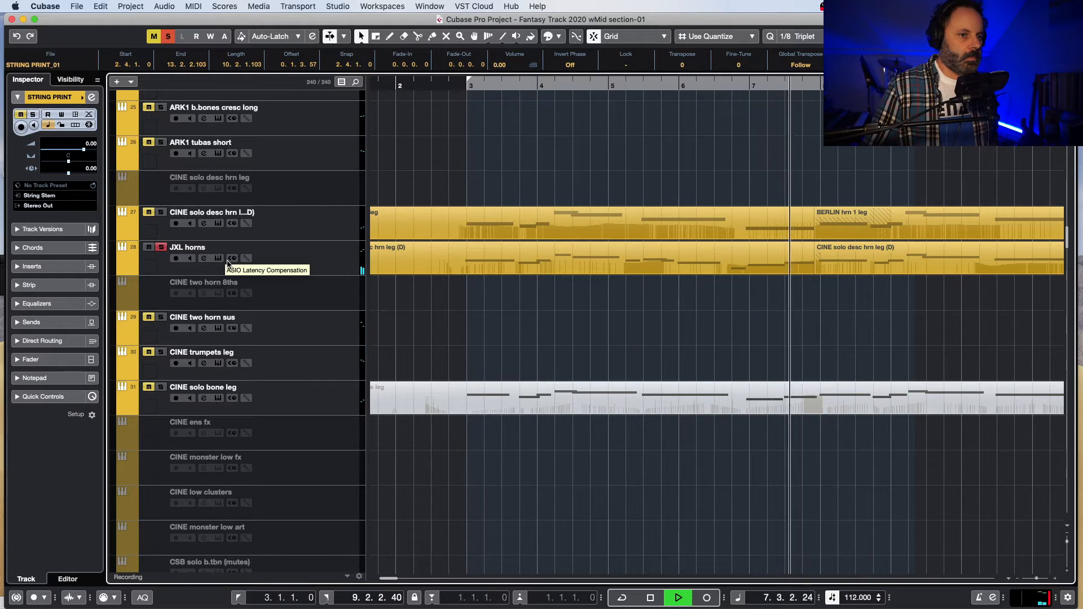
key(space)
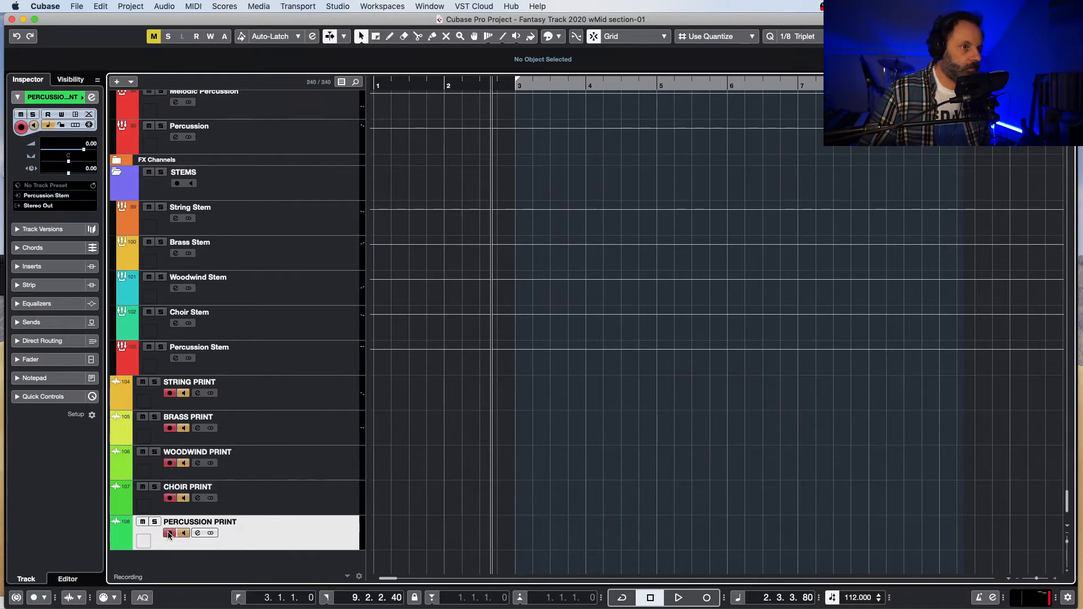
Step: Record the armed STRING, BRASS, WOODWIND, CHOIR and PERCUSSION PRINT tracks together from bar 2 until past bar 78
scroll(389, 136, up, 20)
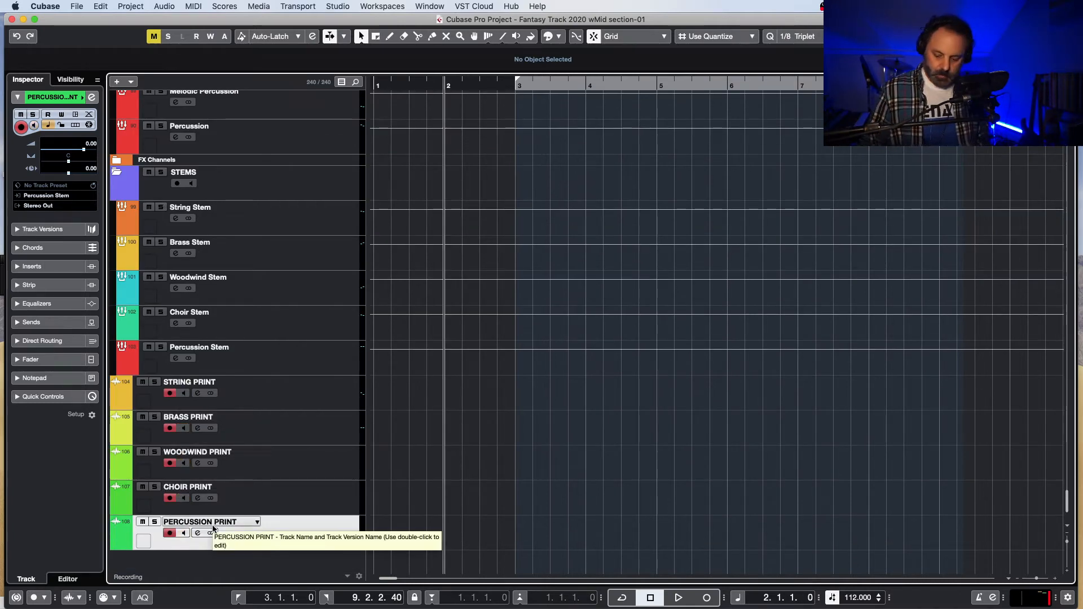
key(KP_Multiply)
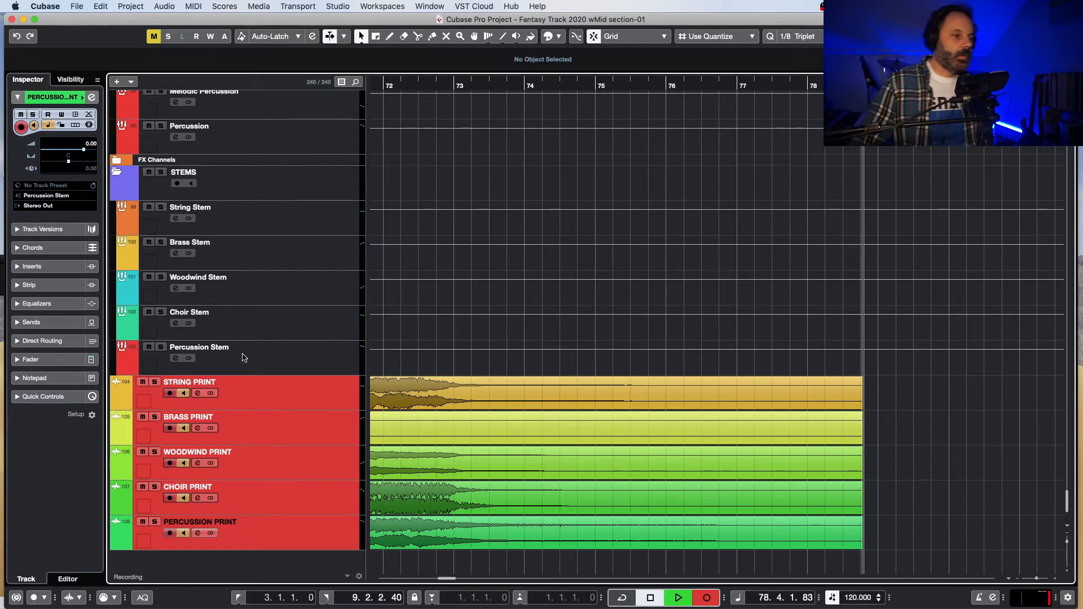
key(space)
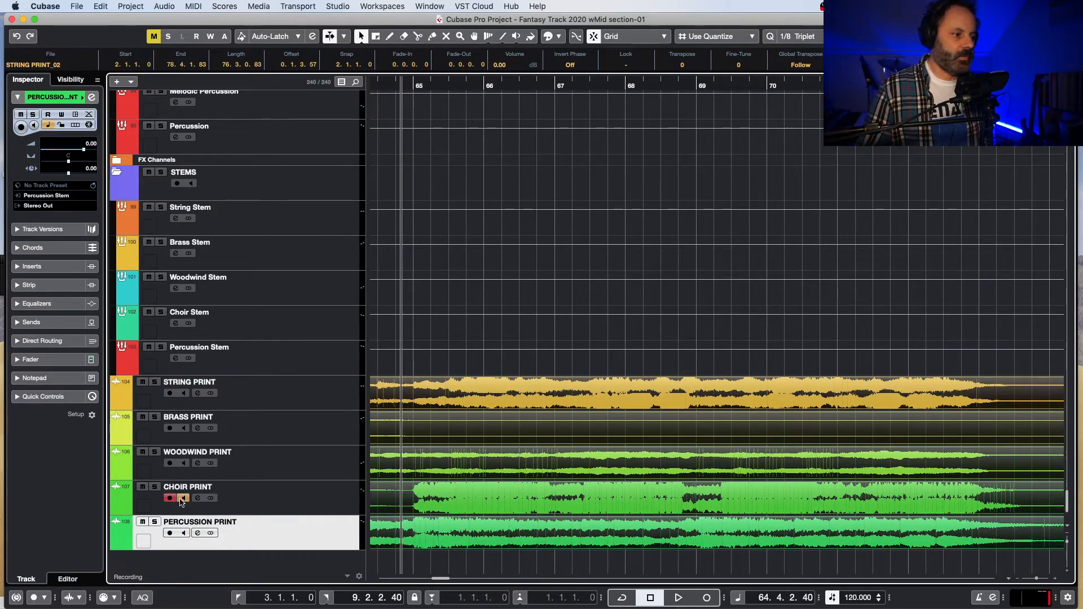
Step: Play the soloed CHOIR PRINT recording from just before bar 65, then unsolo it to hear all the prints together
click(154, 487)
key(space)
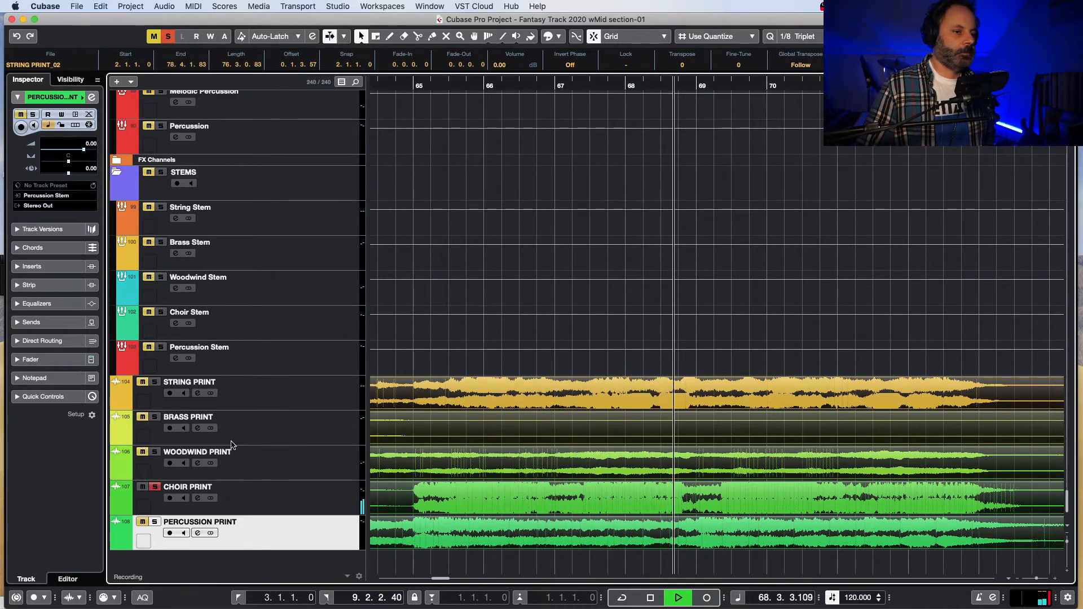
key(space)
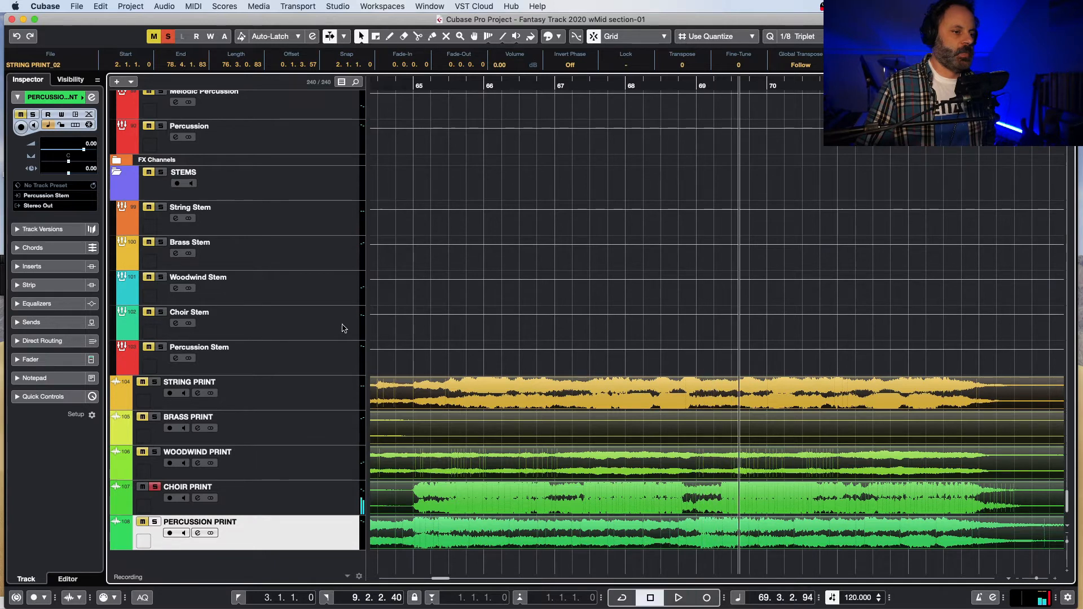
click(401, 86)
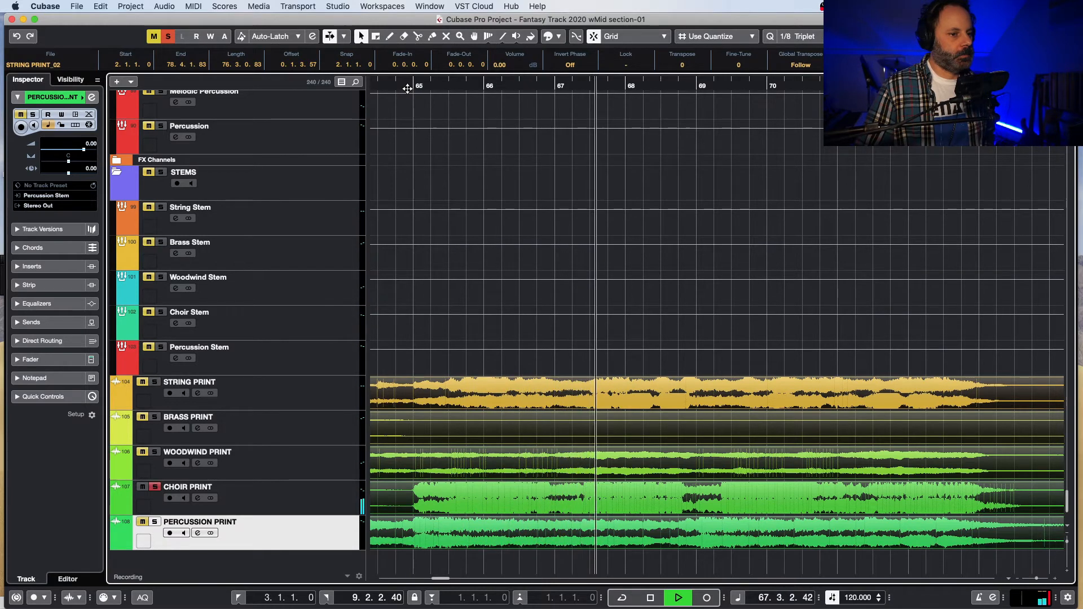
click(154, 486)
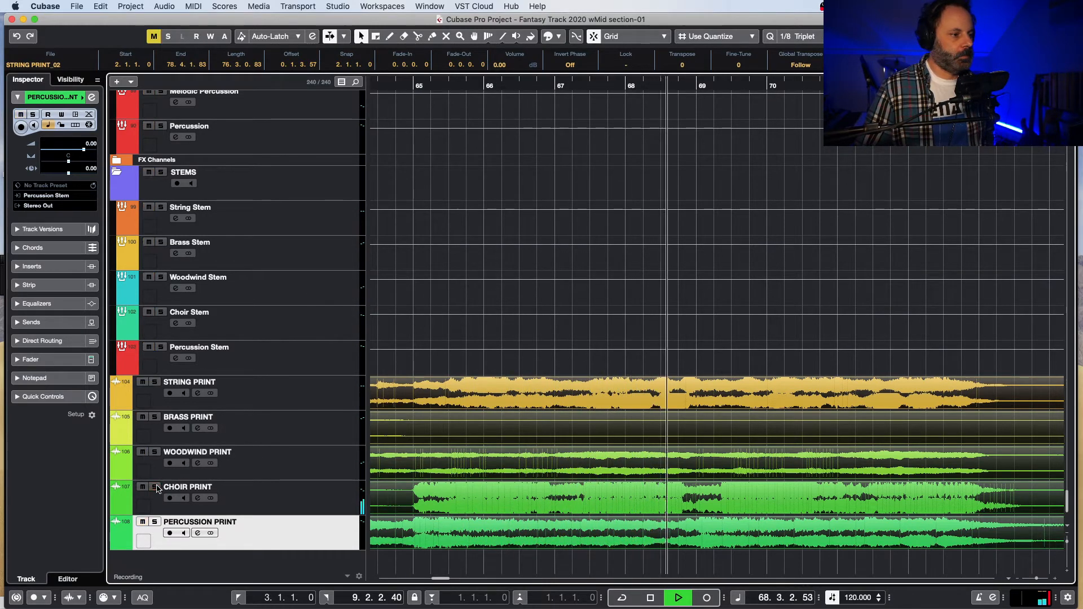
key(space)
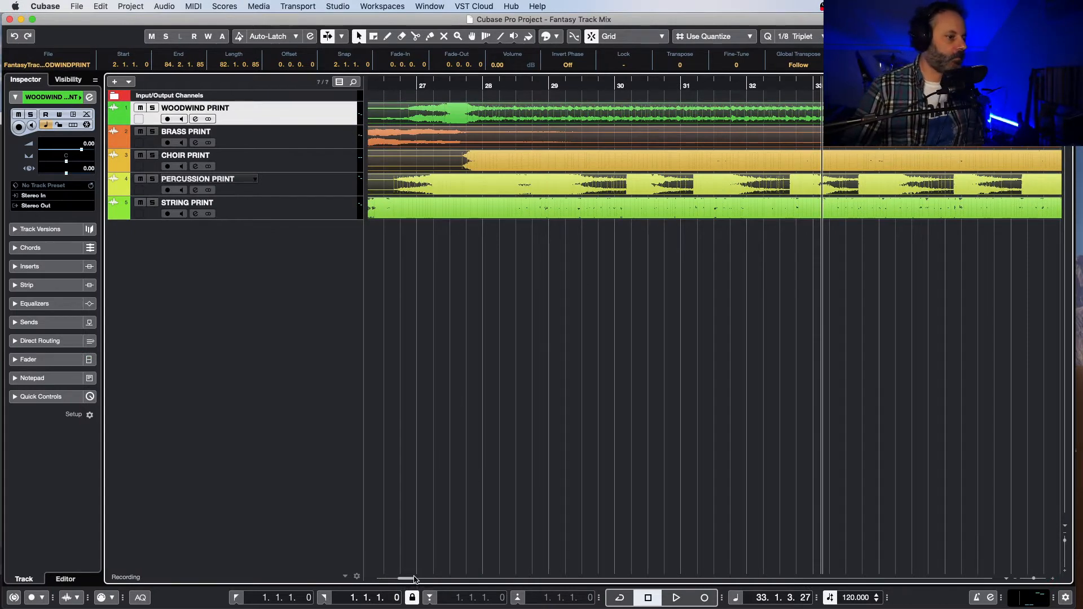
Step: In the Fantasy Track Mix project, go to the start of the timeline and open the MixConsole over the tracks
drag(415, 579, 389, 578)
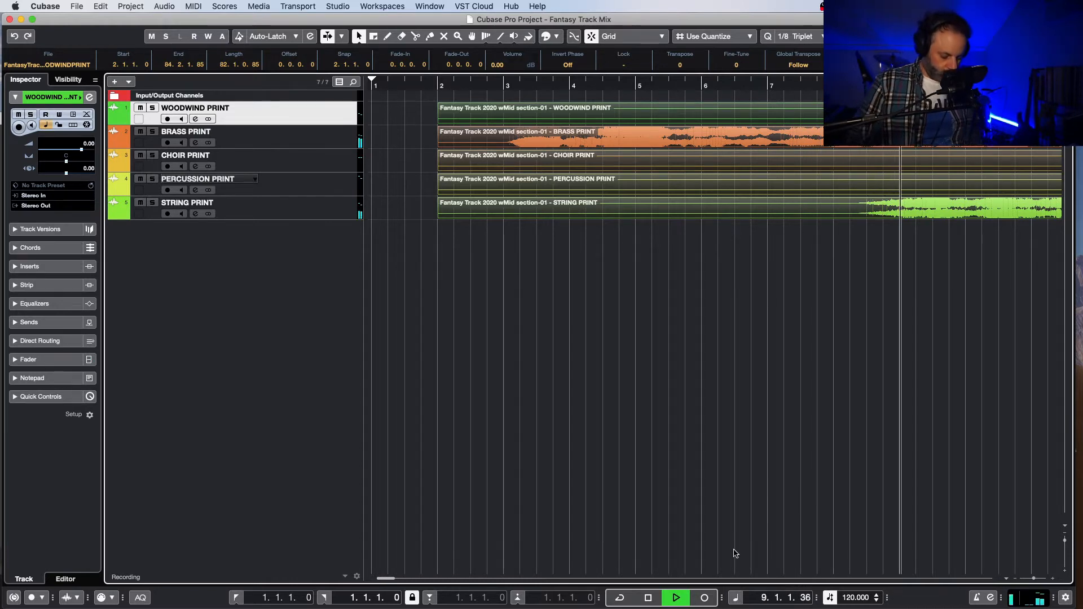
key(F3)
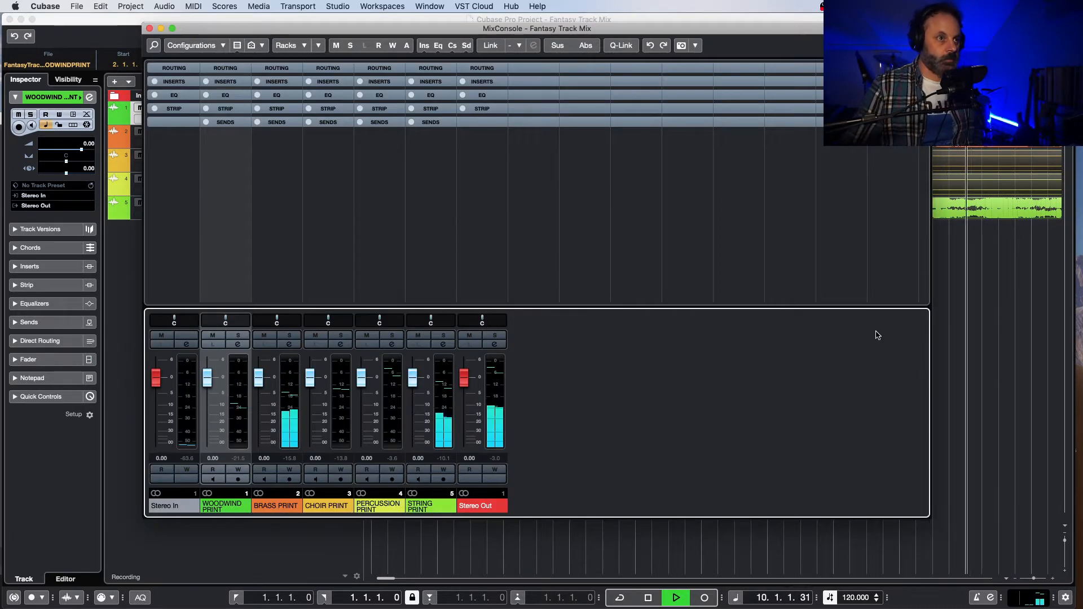
drag(592, 29, 639, 65)
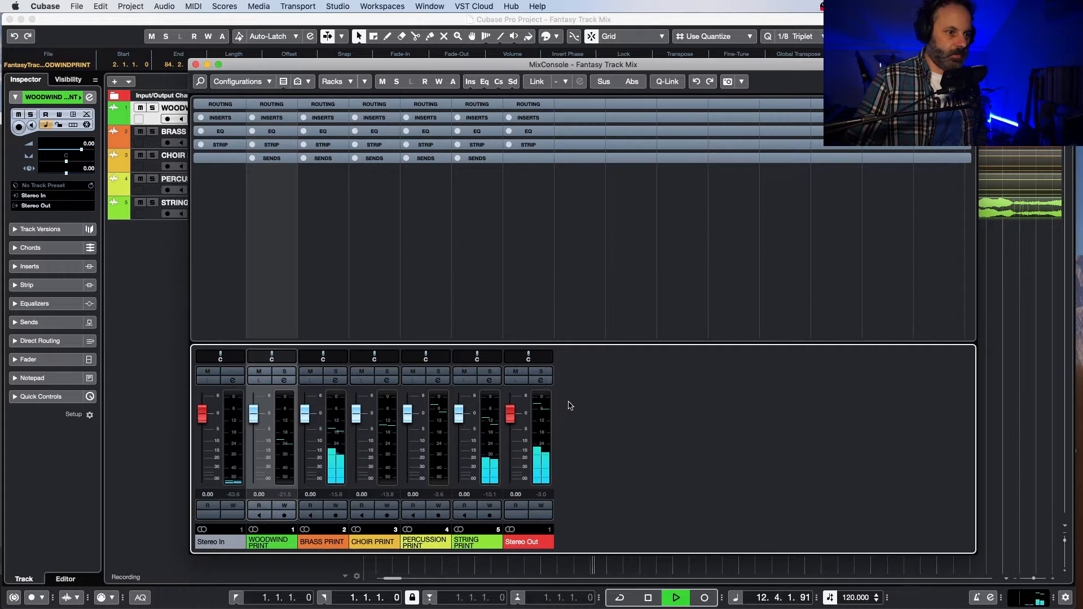
Step: Play through the printed stems while watching the MixConsole meters, repositioning its window to keep all channels in view
key(space)
key(space)
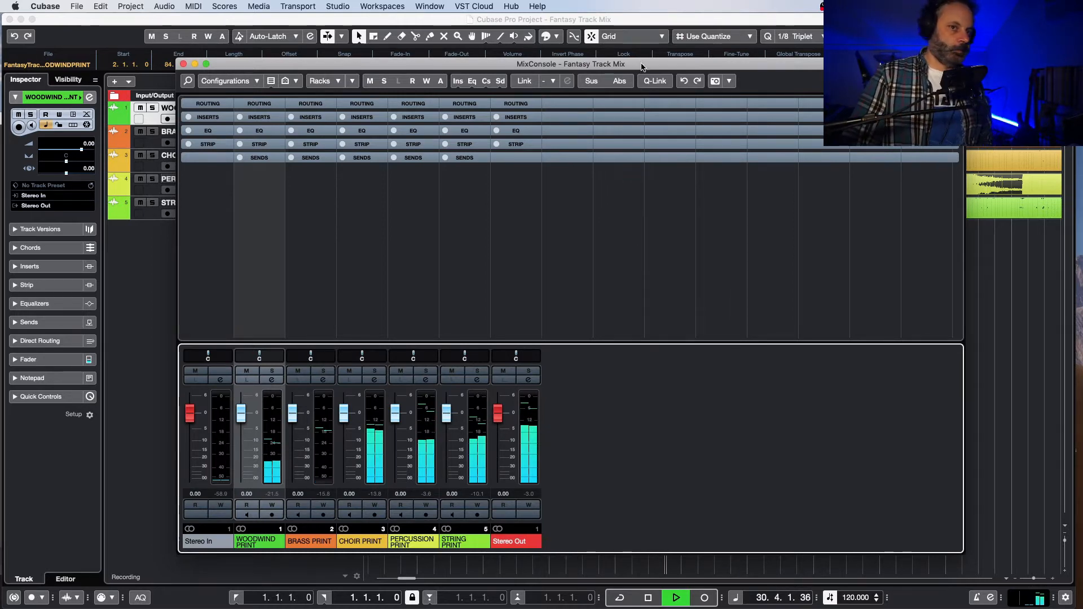
drag(627, 69, 590, 99)
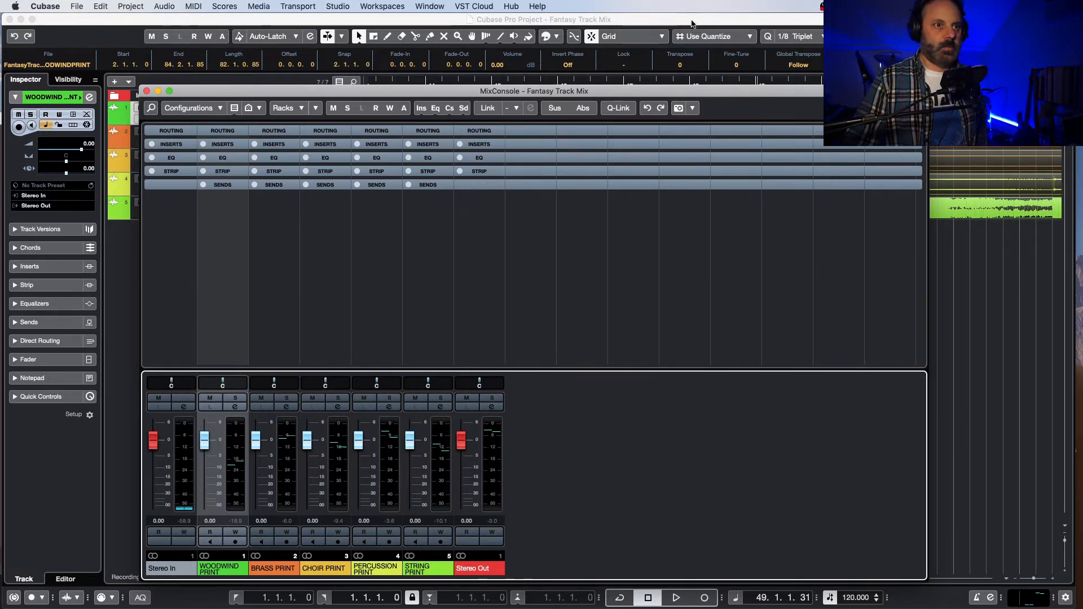
mouse_move(681, 94)
mouse_down()
mouse_move(559, 123)
mouse_move(570, 235)
mouse_move(670, 94)
mouse_up()
key(space)
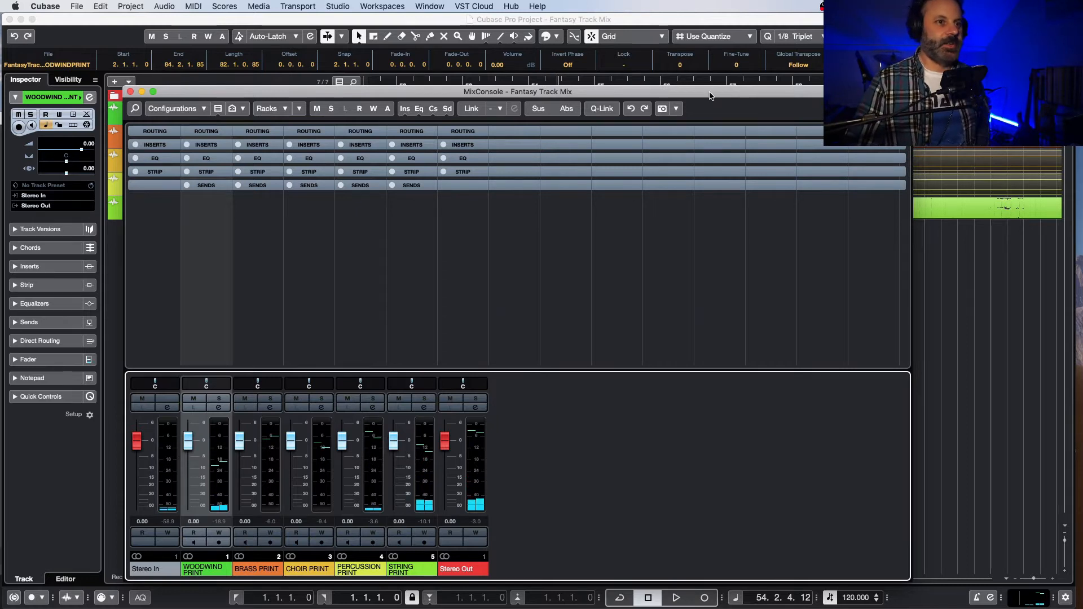
Step: Clear the MixConsole away from the tracks and play the soloed PERCUSSION PRINT track from near bar 53
drag(709, 95, 673, 251)
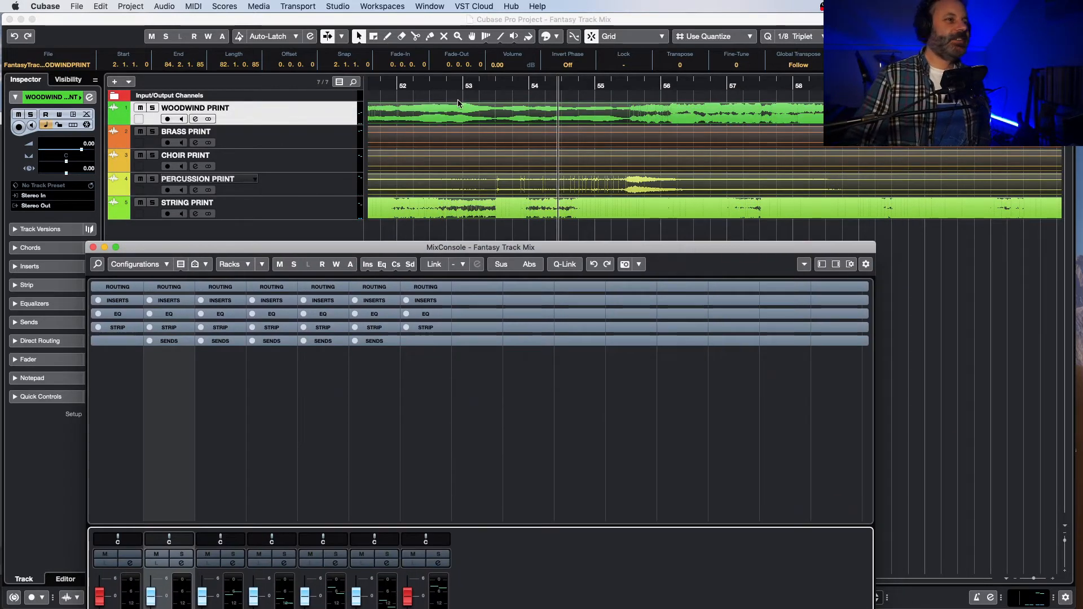
click(458, 85)
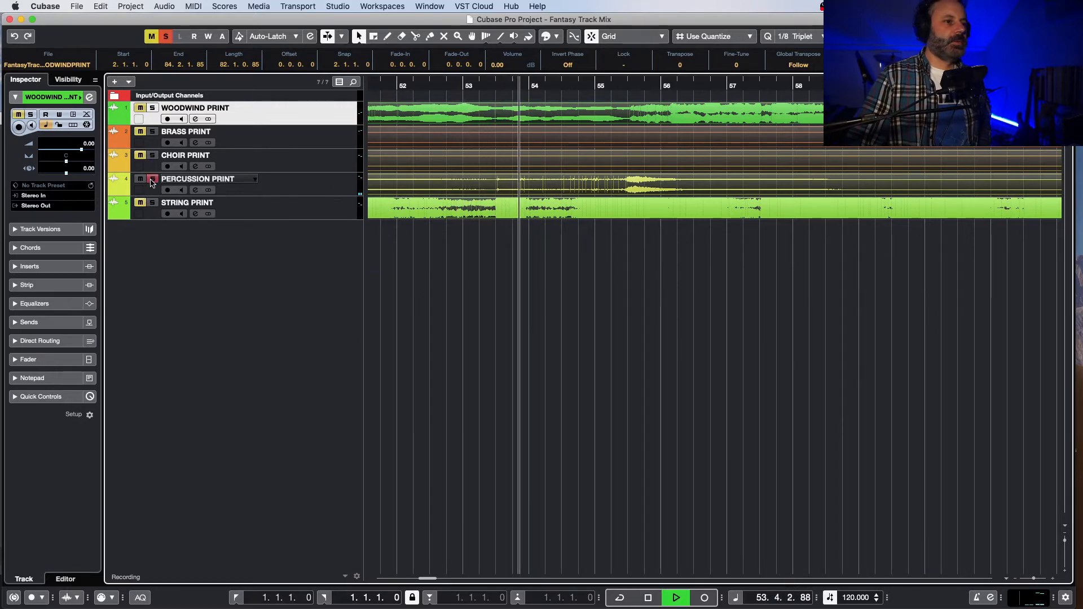
Step: Play all the prints together from bar 53 with PERCUSSION PRINT unsoloed, watching the channel meters in the MixConsole
key(space)
click(476, 86)
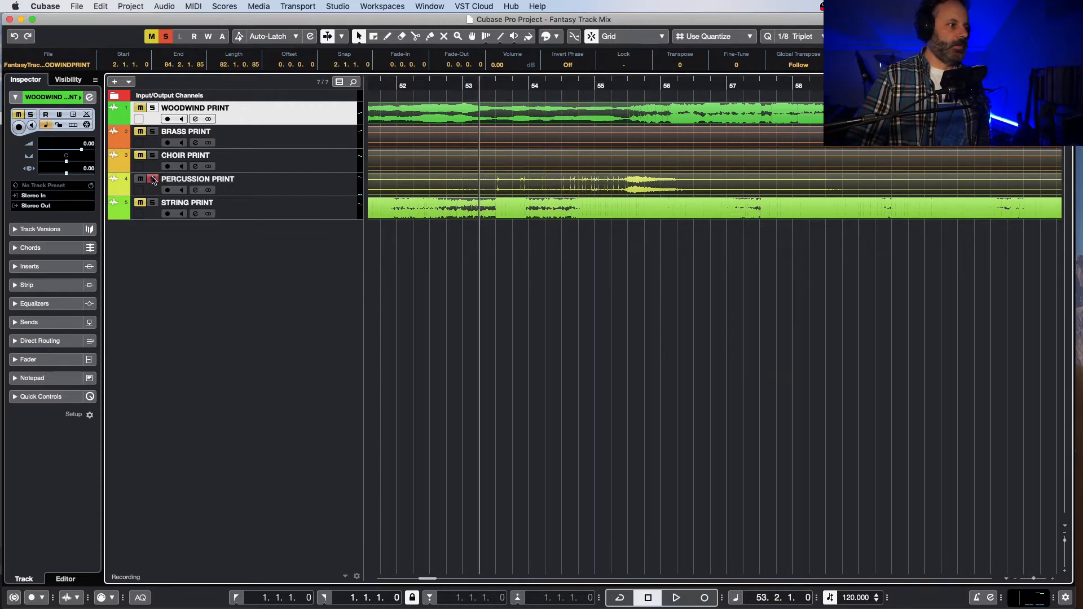
key(space)
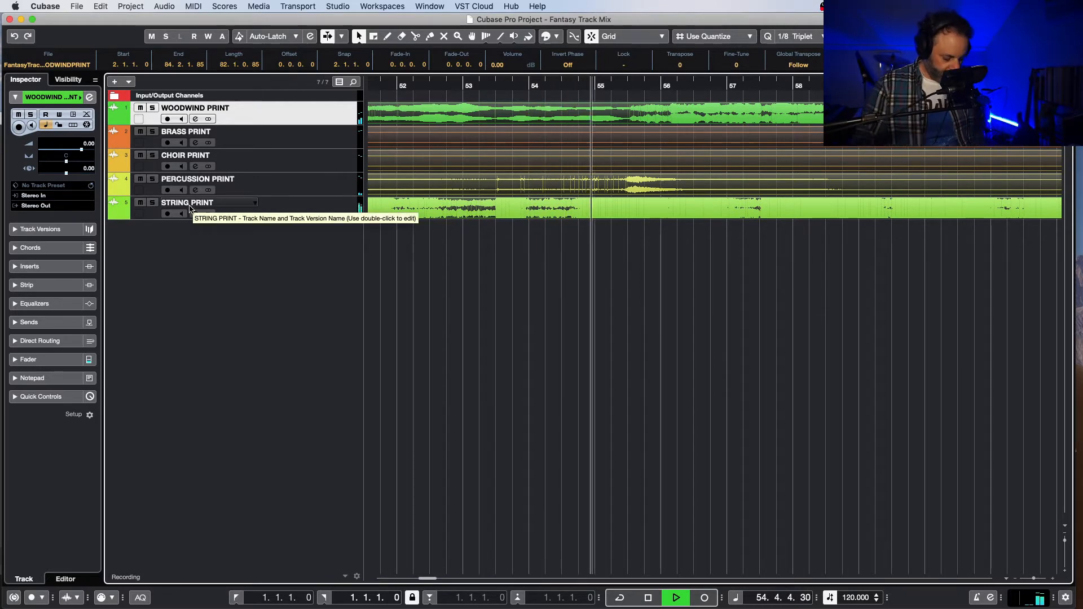
key(F3)
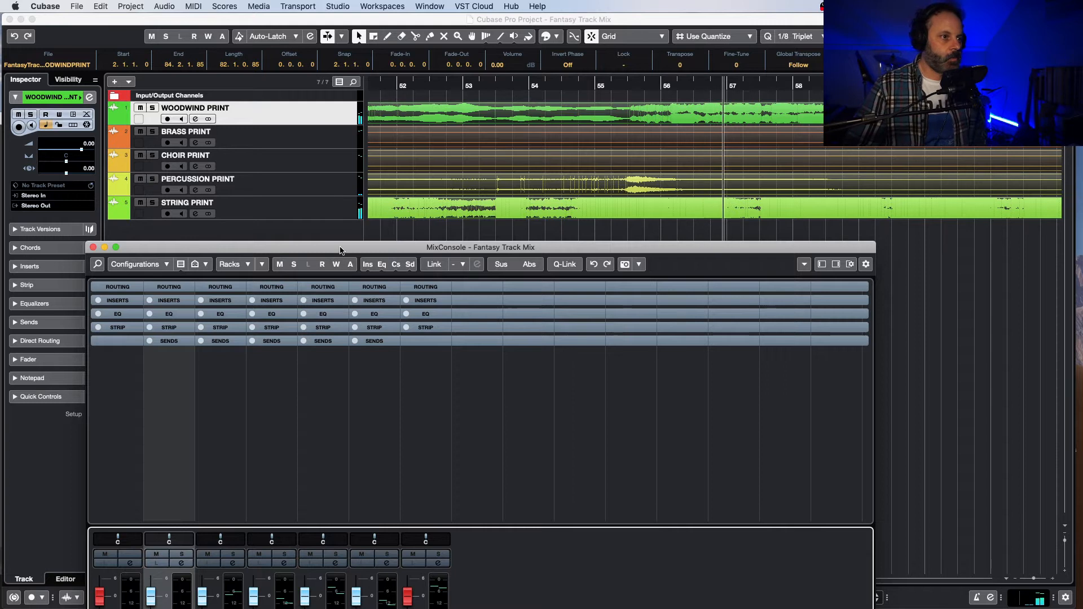
drag(340, 251, 334, 92)
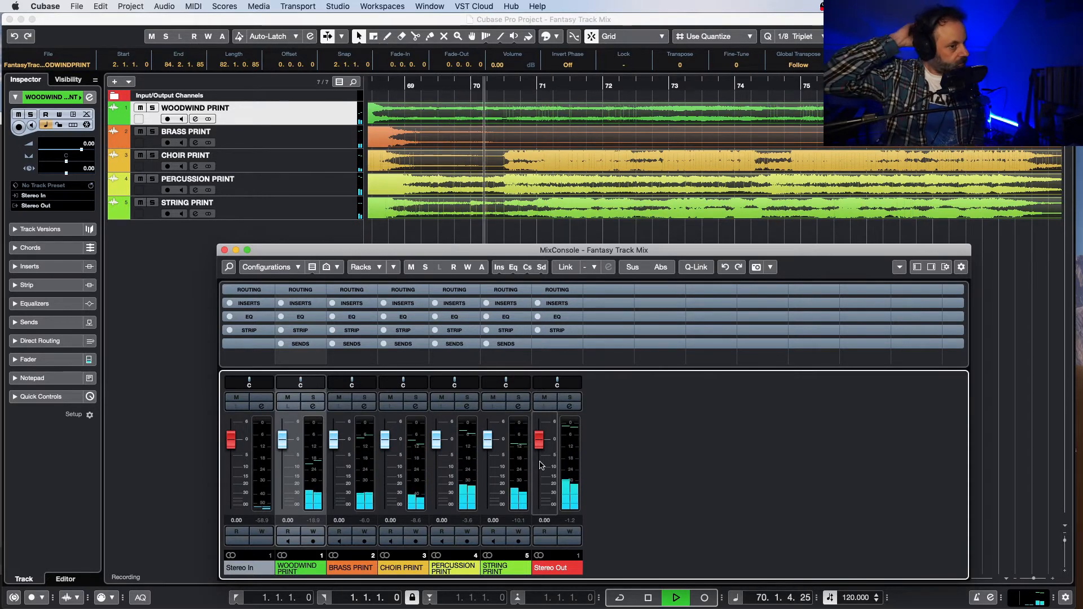
key(space)
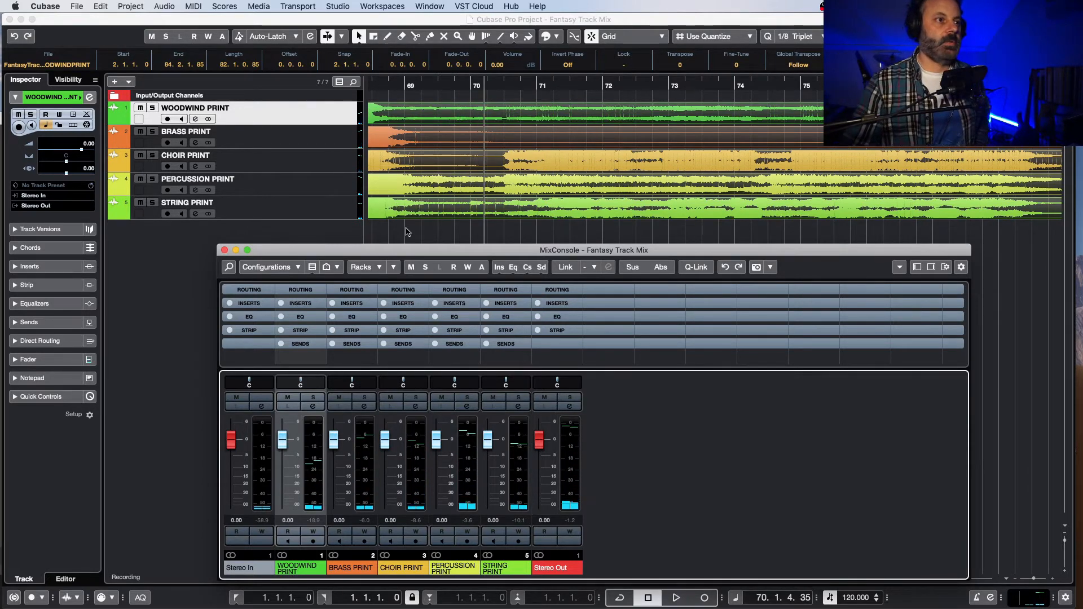
Step: Solo PERCUSSION PRINT and play it from about bar 70, then unsolo it to hear the full ending
click(427, 84)
click(482, 86)
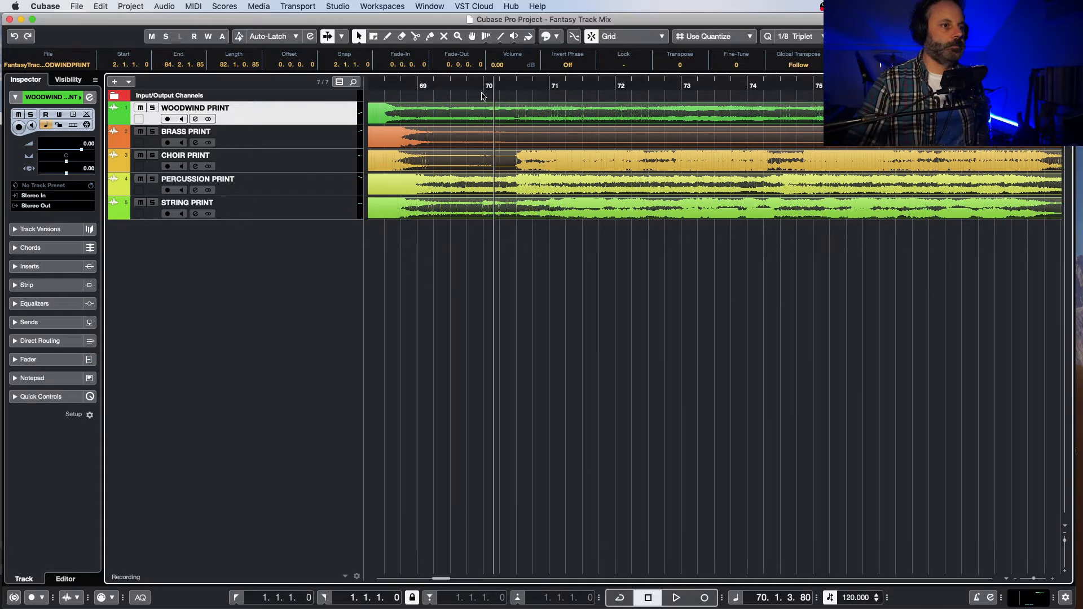
click(155, 180)
key(space)
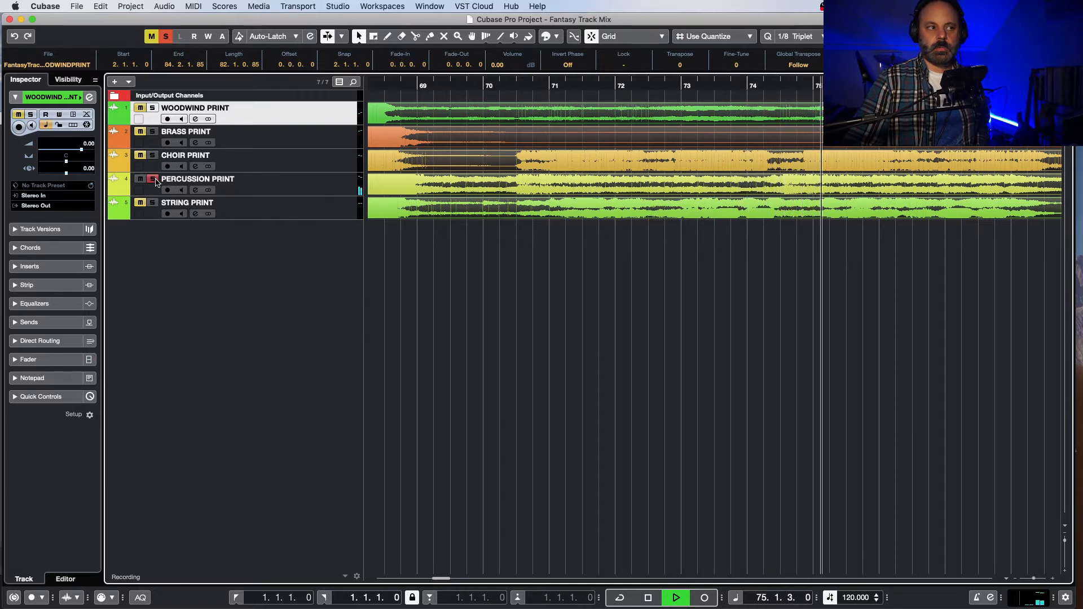
click(153, 179)
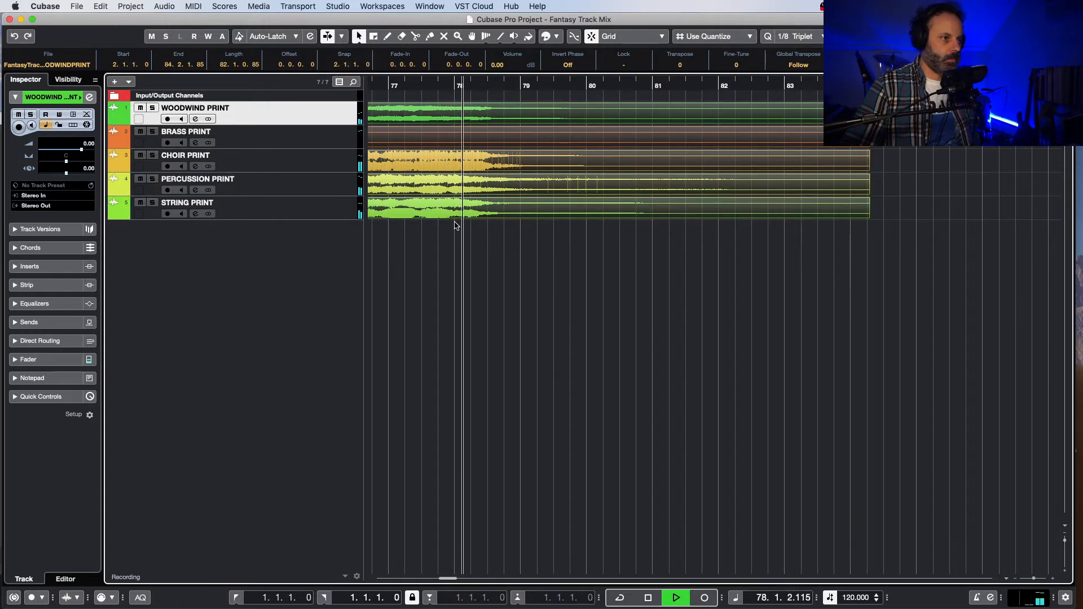
key(space)
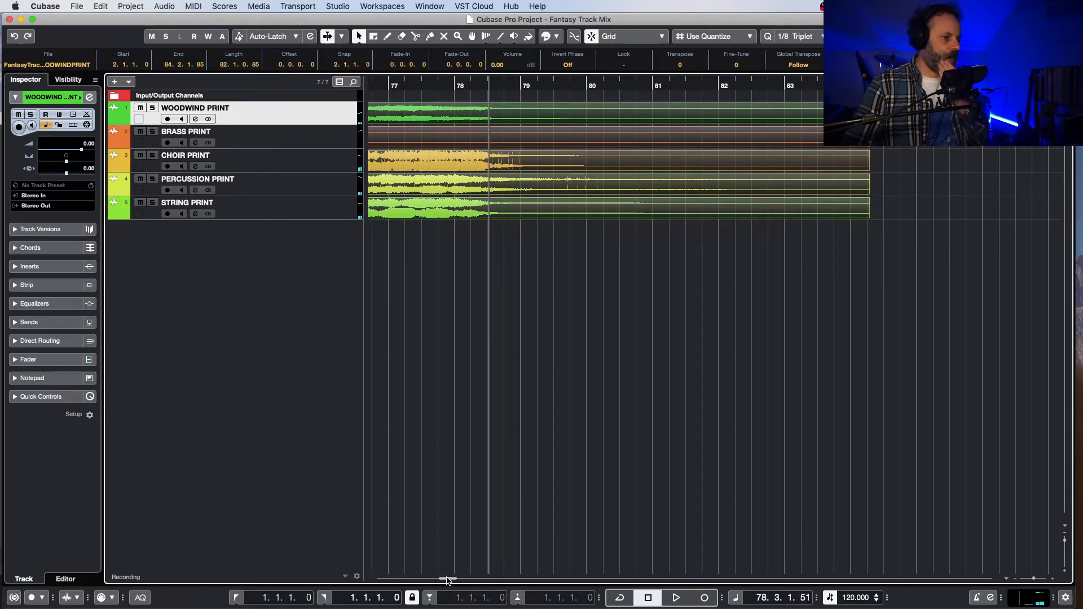
Step: Solo and select BRASS PRINT, and play its opening from bar 2, beat 4
drag(447, 581, 416, 581)
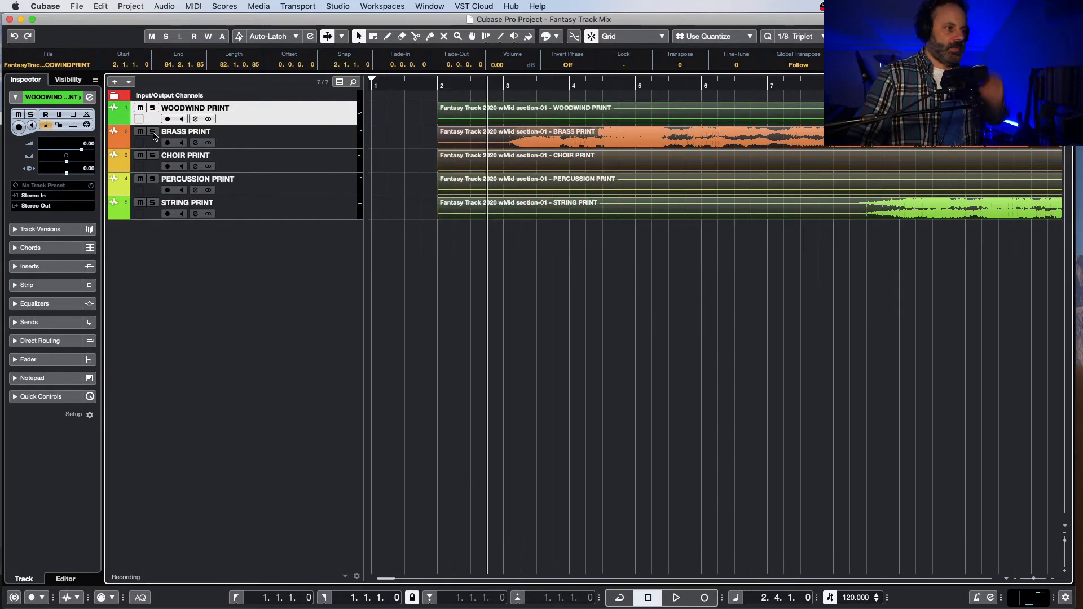
click(335, 139)
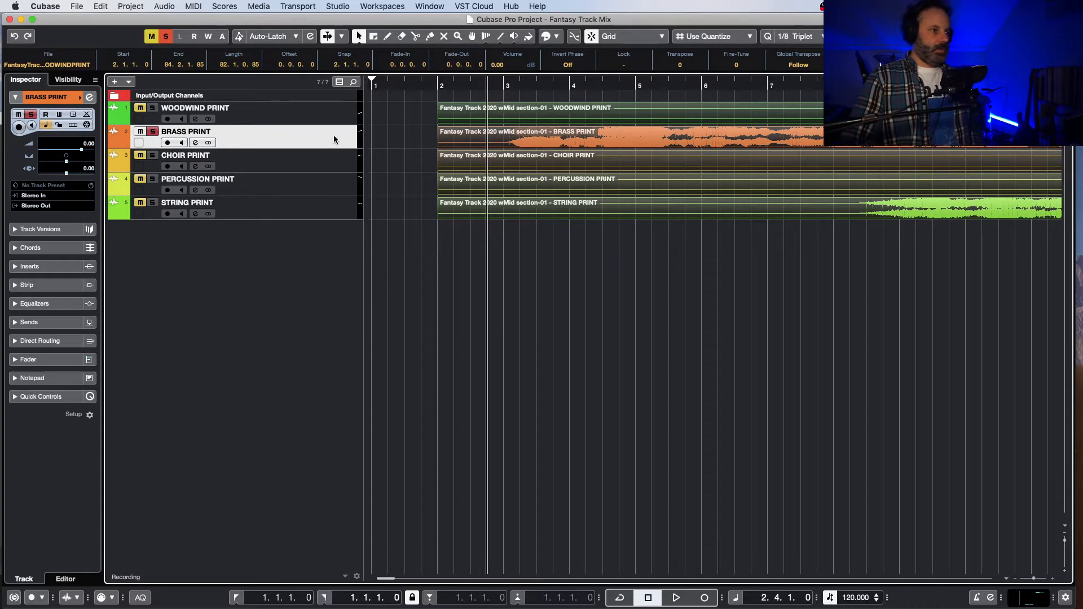
key(space)
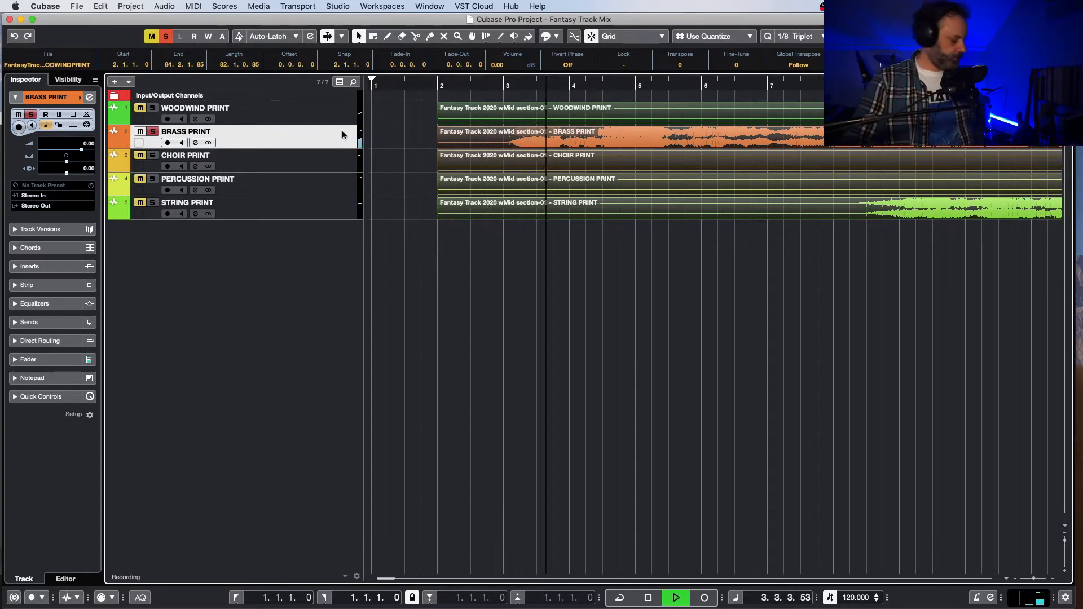
key(space)
click(488, 84)
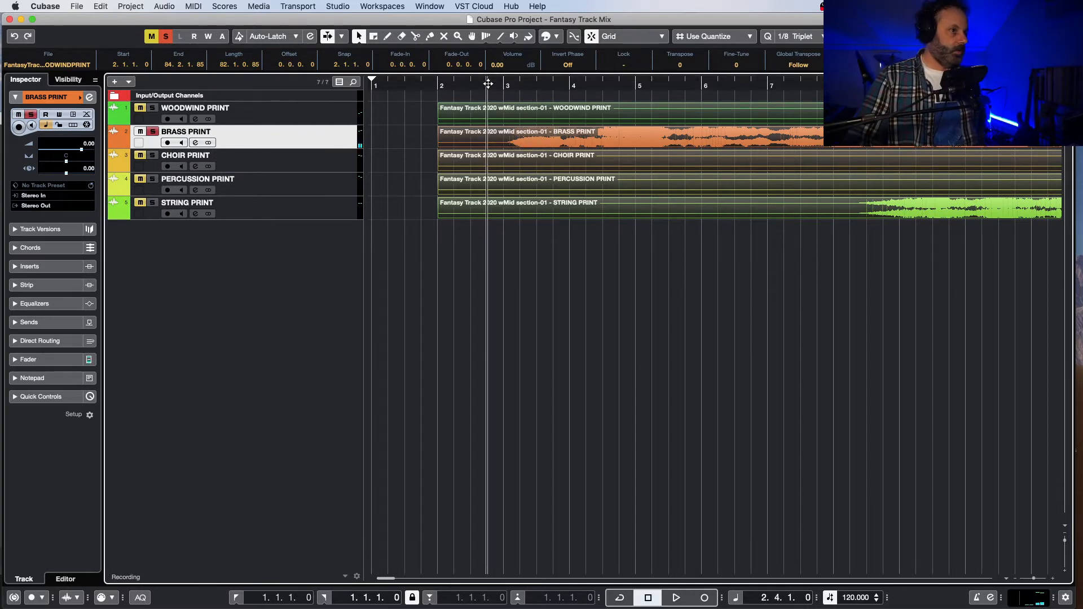
key(space)
key(e)
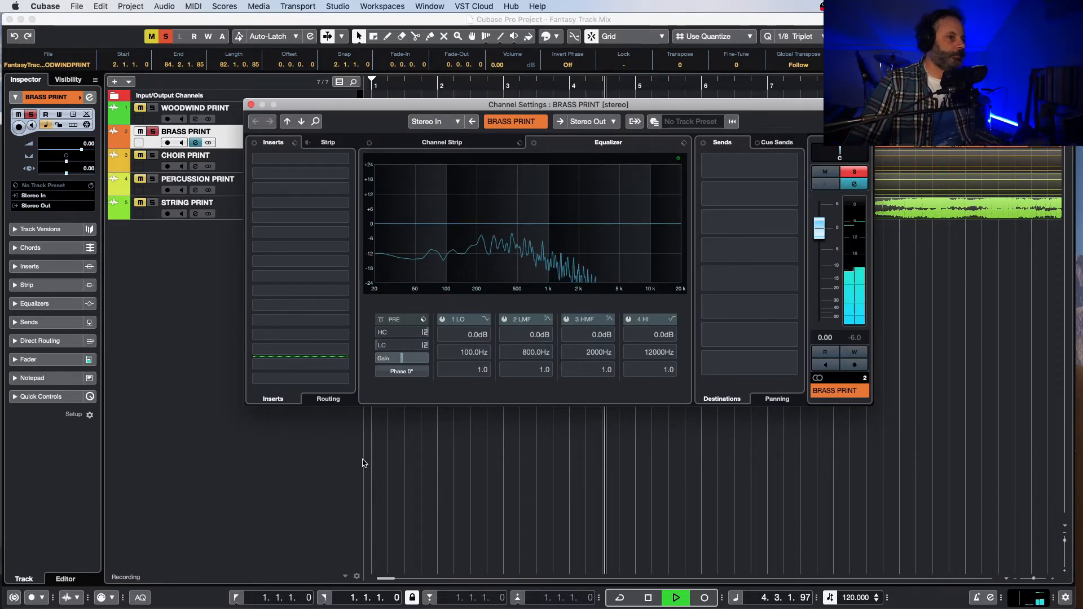
click(341, 159)
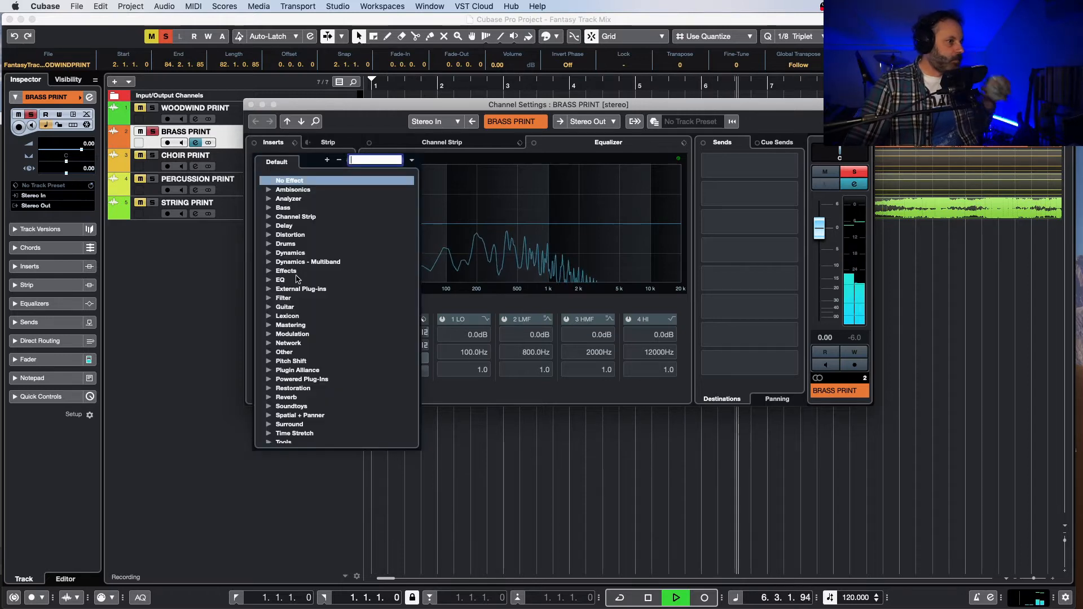
click(269, 281)
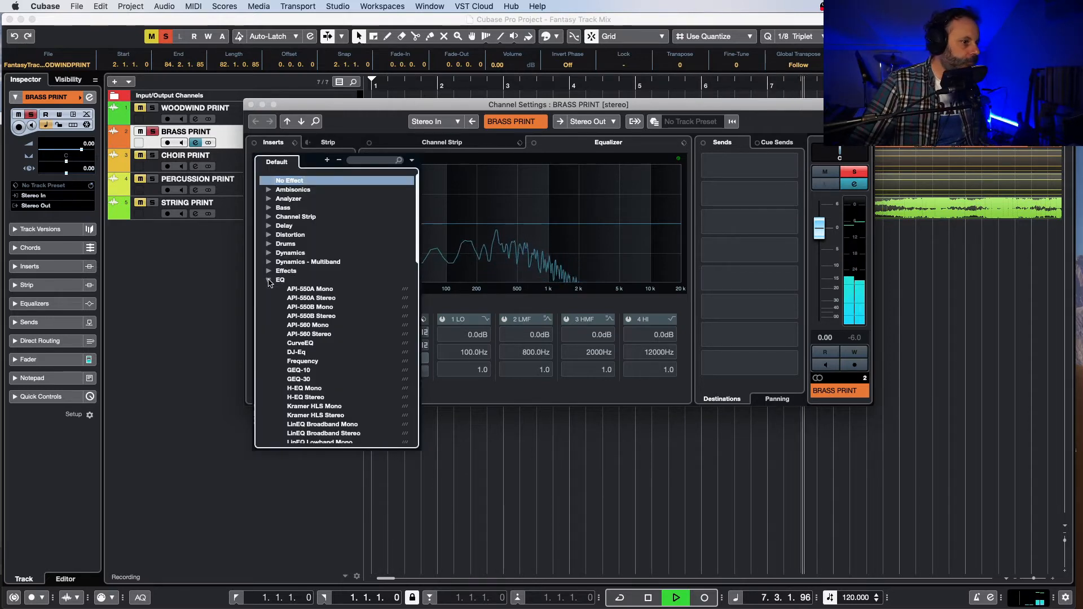
click(269, 281)
scroll(336, 340, down, 1)
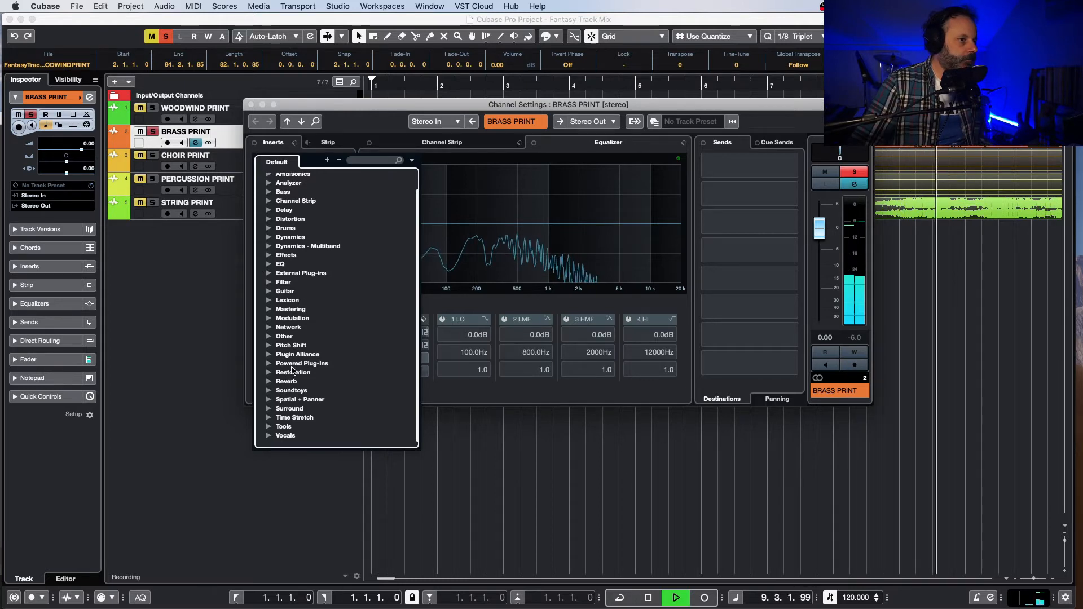
click(406, 37)
key(space)
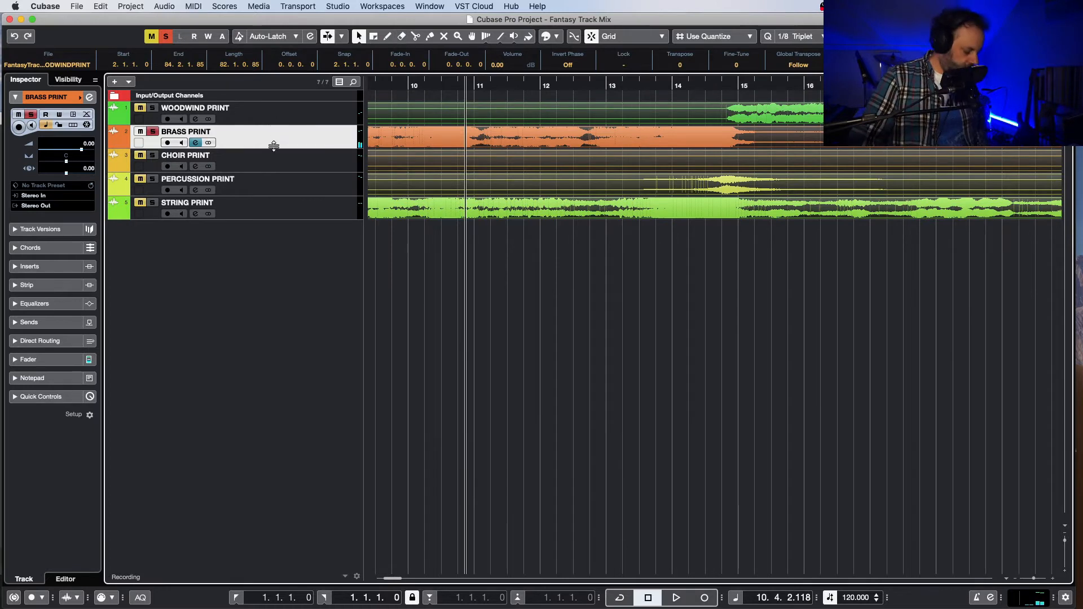
Step: Insert FabFilter Pro-Q 2 in the first insert slot of BRASS PRINT and move its channel settings clear of the tracks
key(e)
key(space)
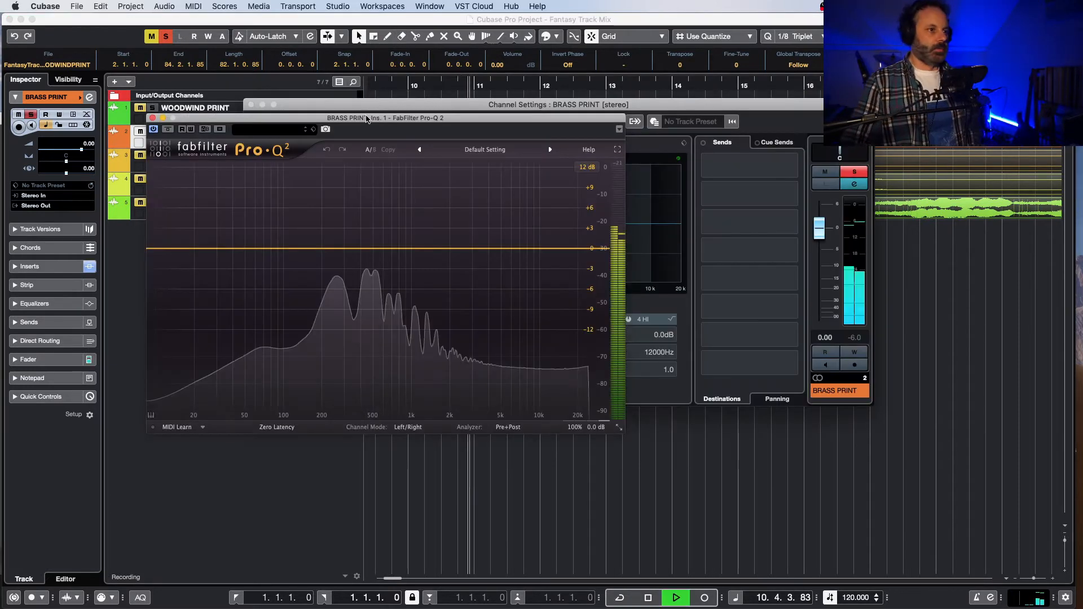
drag(367, 123, 388, 166)
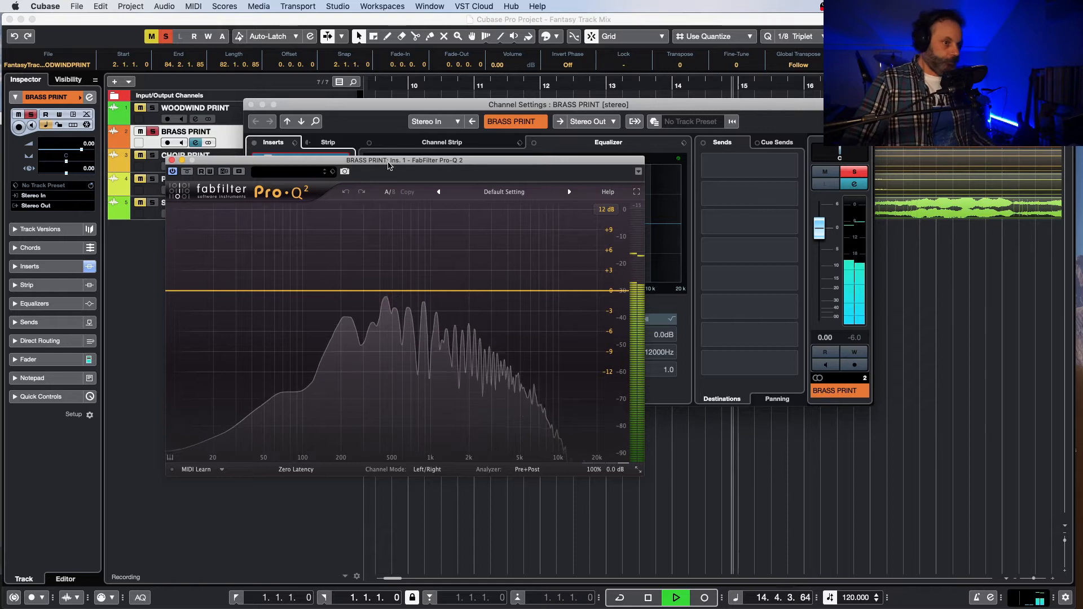
key(space)
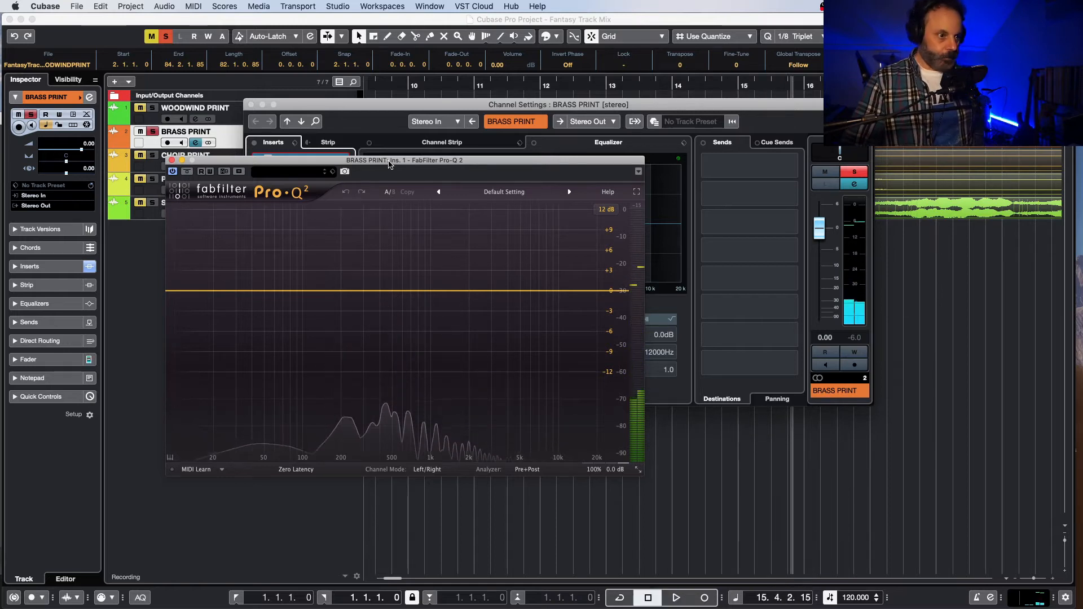
drag(389, 164, 381, 166)
drag(388, 105, 394, 321)
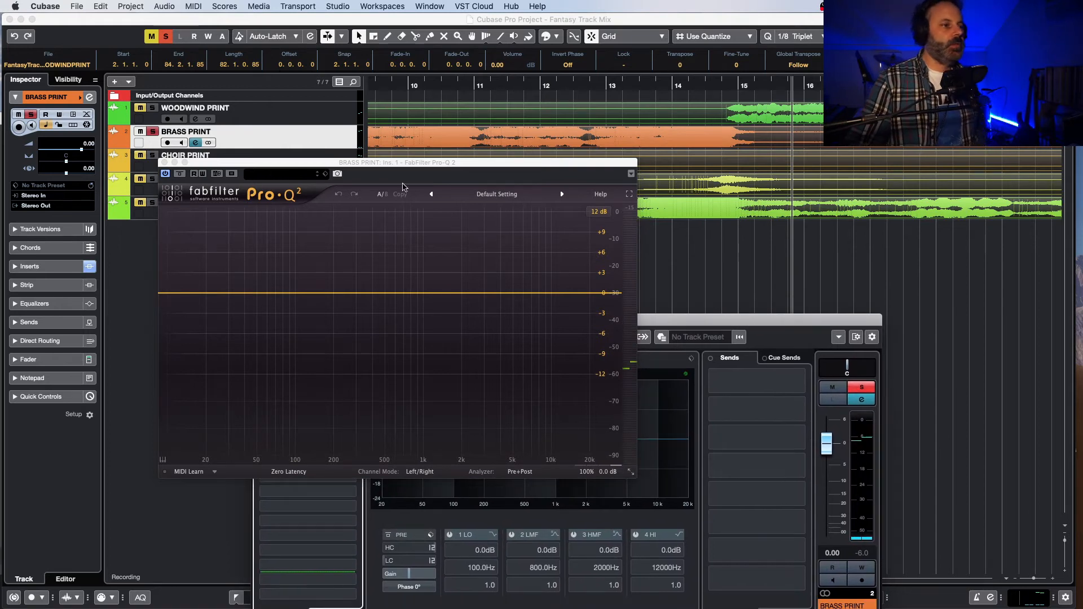
Step: Play the soloed brass from just after bar 12 and again from around bar 21, watching the Pro-Q 2 analyzer
click(567, 85)
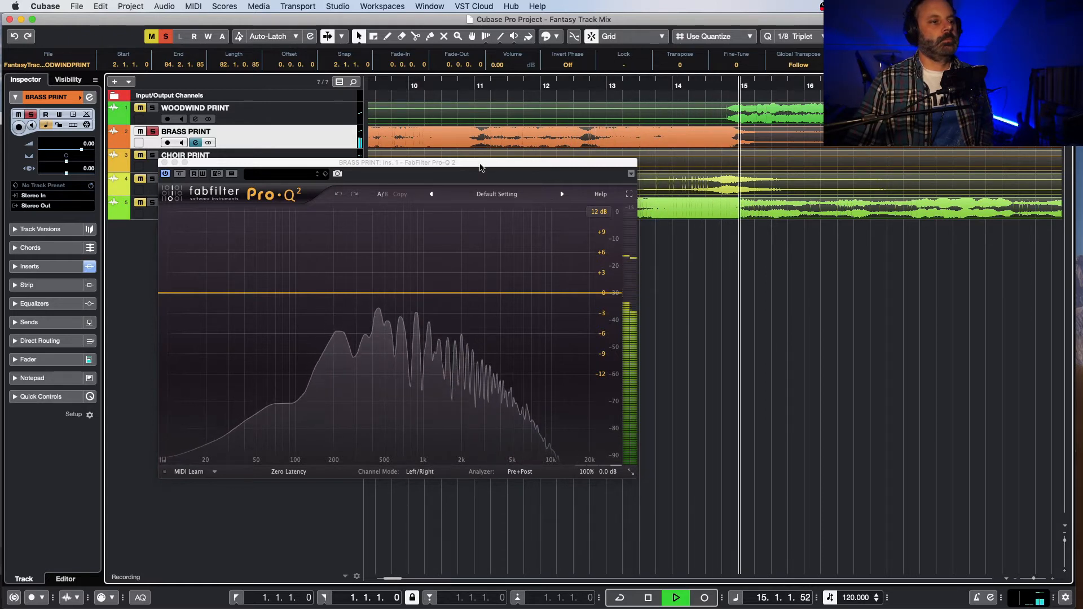
key(space)
drag(481, 162, 392, 168)
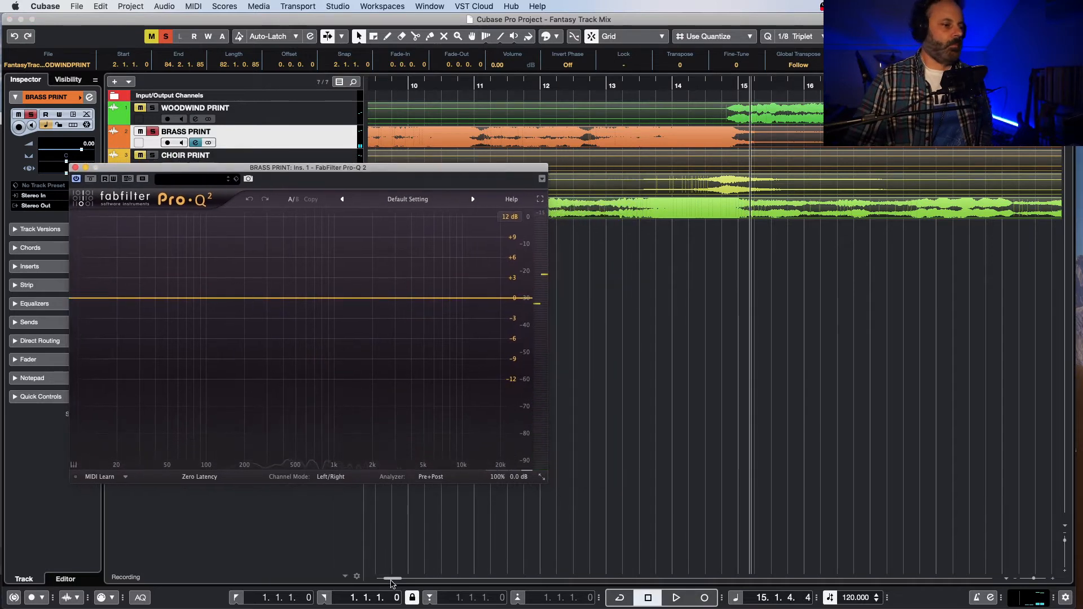
drag(392, 579, 401, 580)
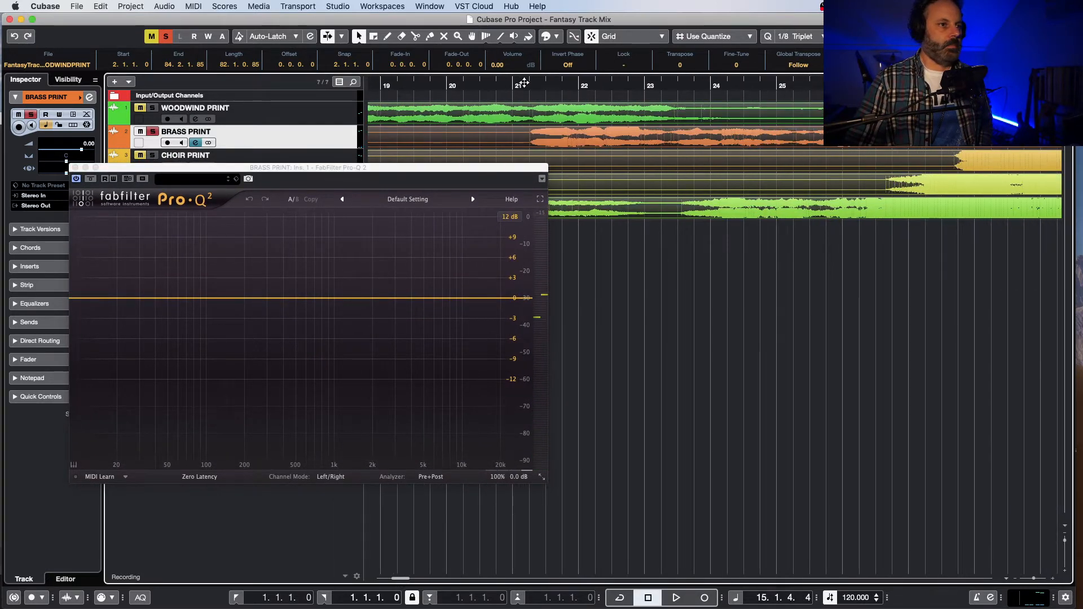
key(space)
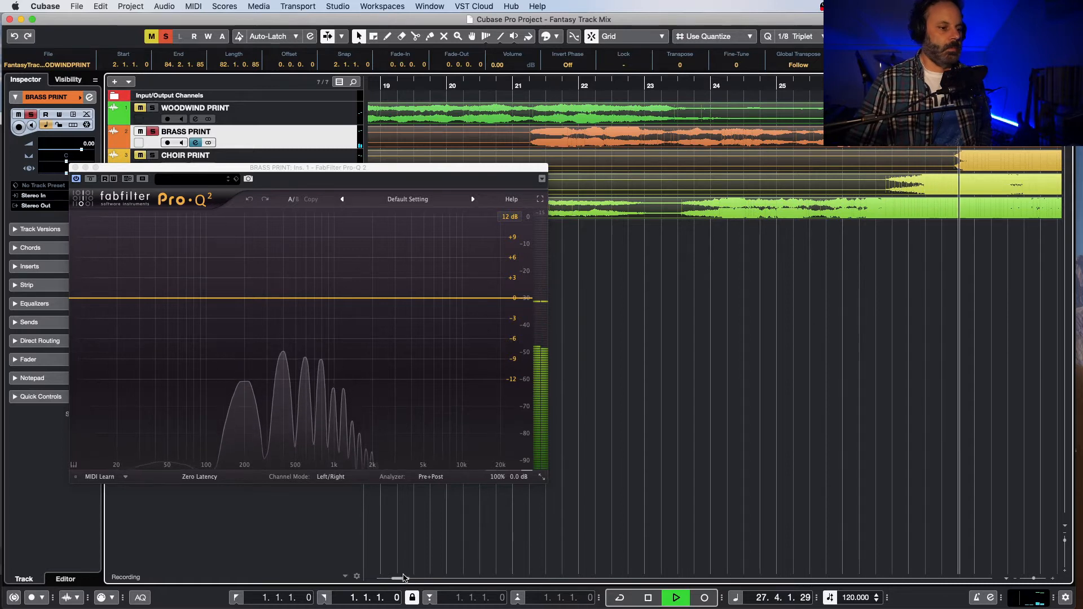
key(space)
Step: Play the brass passage from bar 37, beat 2 to about bar 48 while watching its spectrum in Pro-Q 2
drag(398, 578, 415, 579)
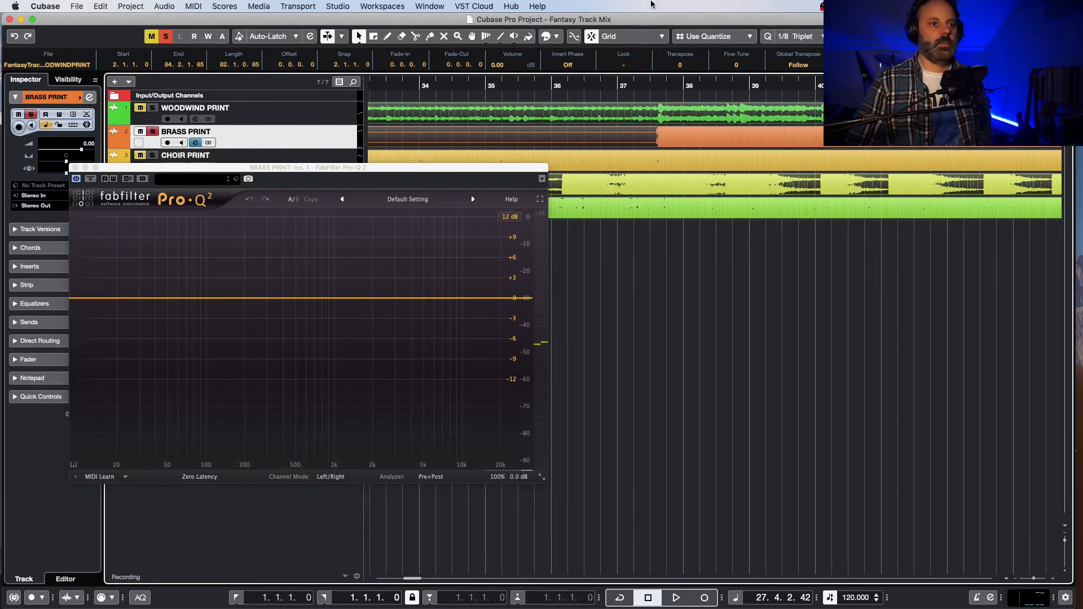
click(629, 84)
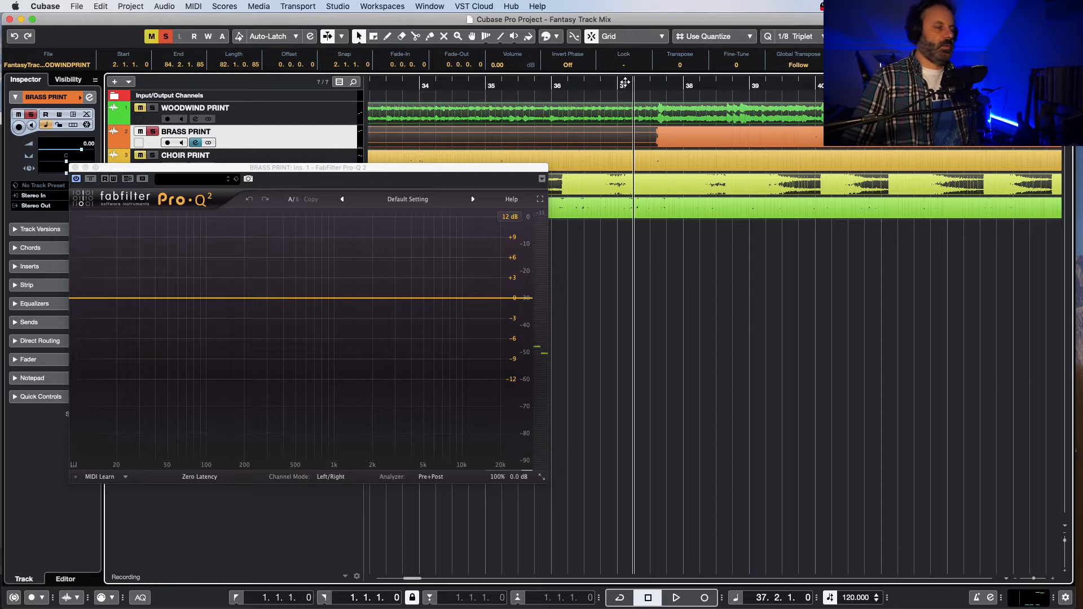
key(space)
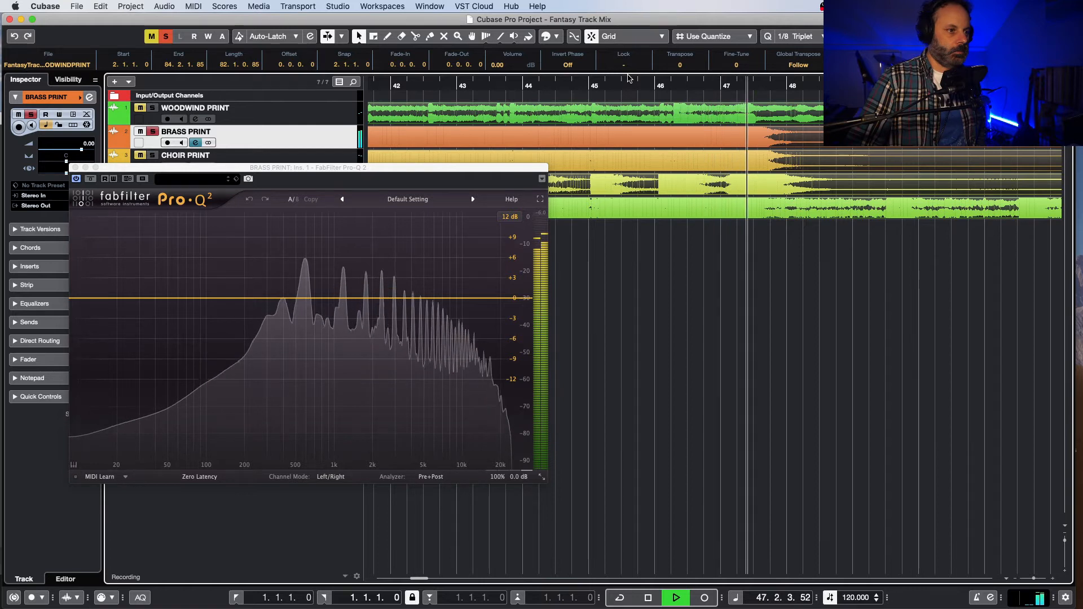
key(space)
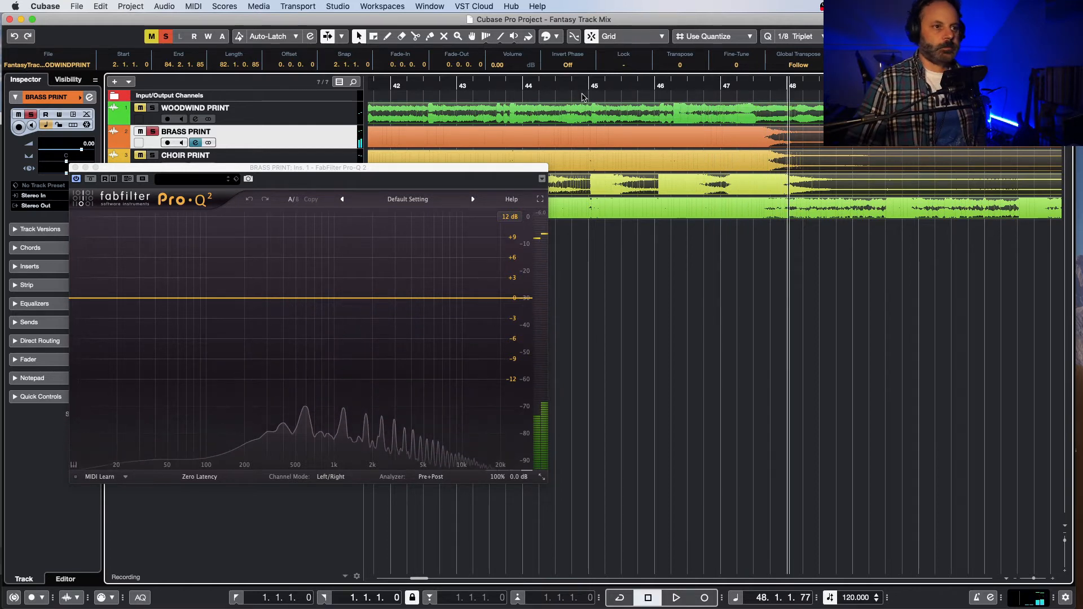
Step: Replay the brass before bar 48, move the Pro-Q 2 window below the tracks, and set the playback position near bar 42
key(space)
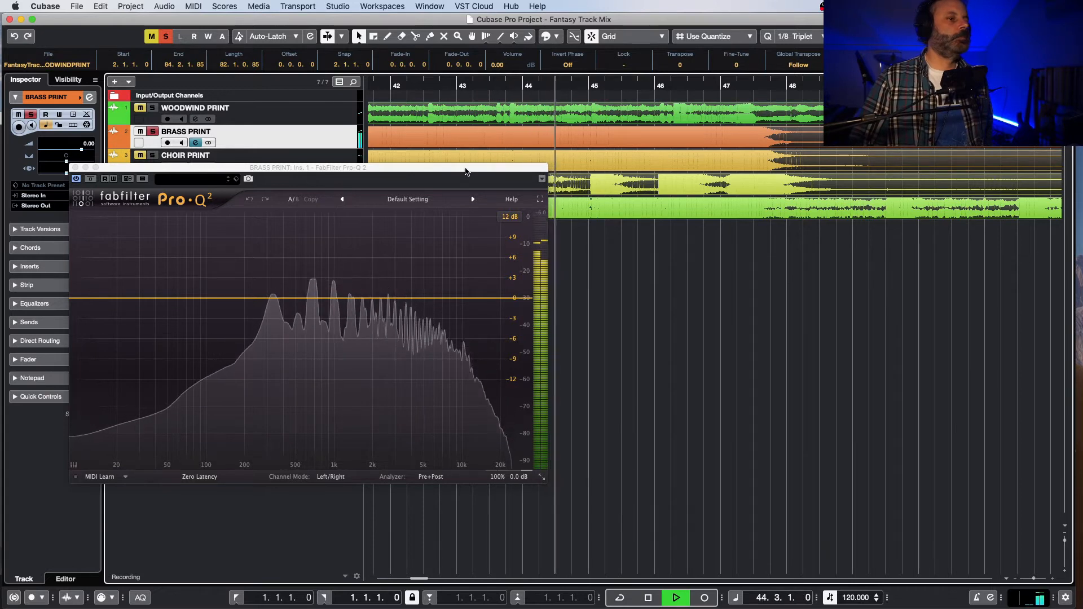
drag(466, 168, 652, 214)
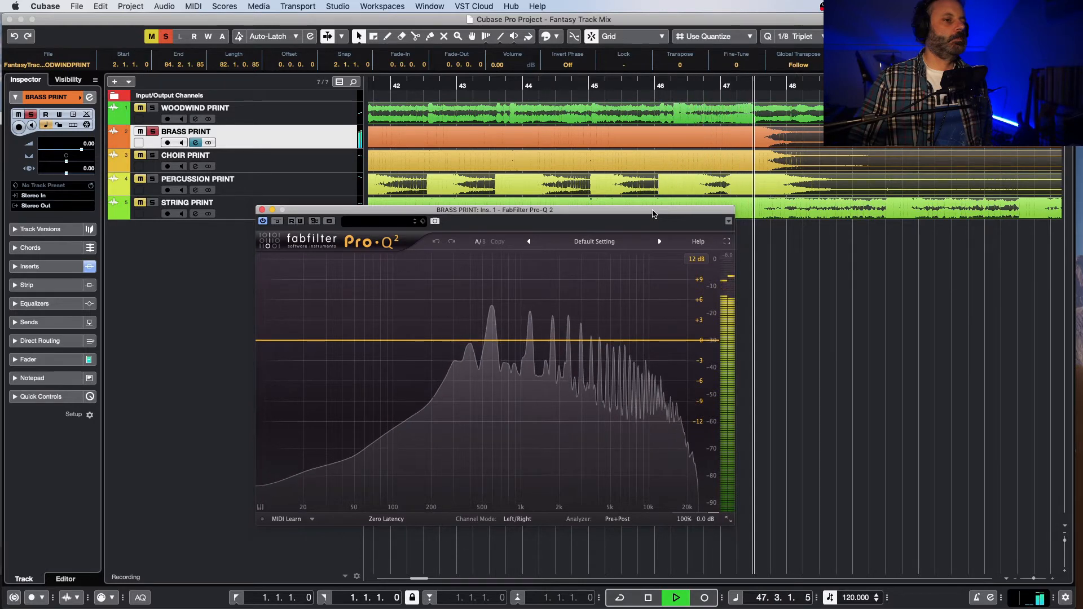
key(space)
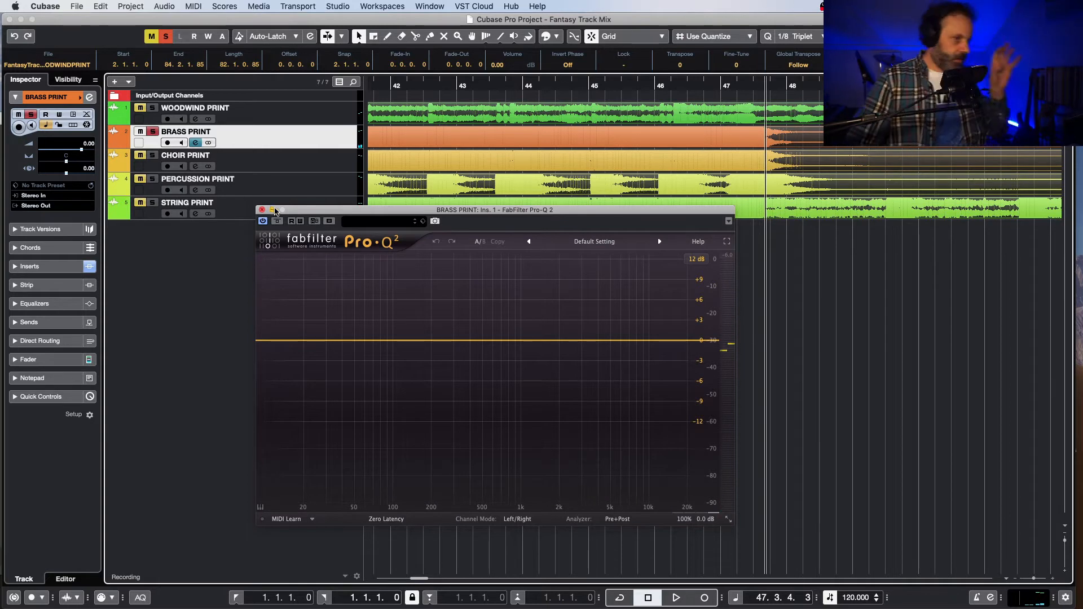
drag(304, 212, 303, 239)
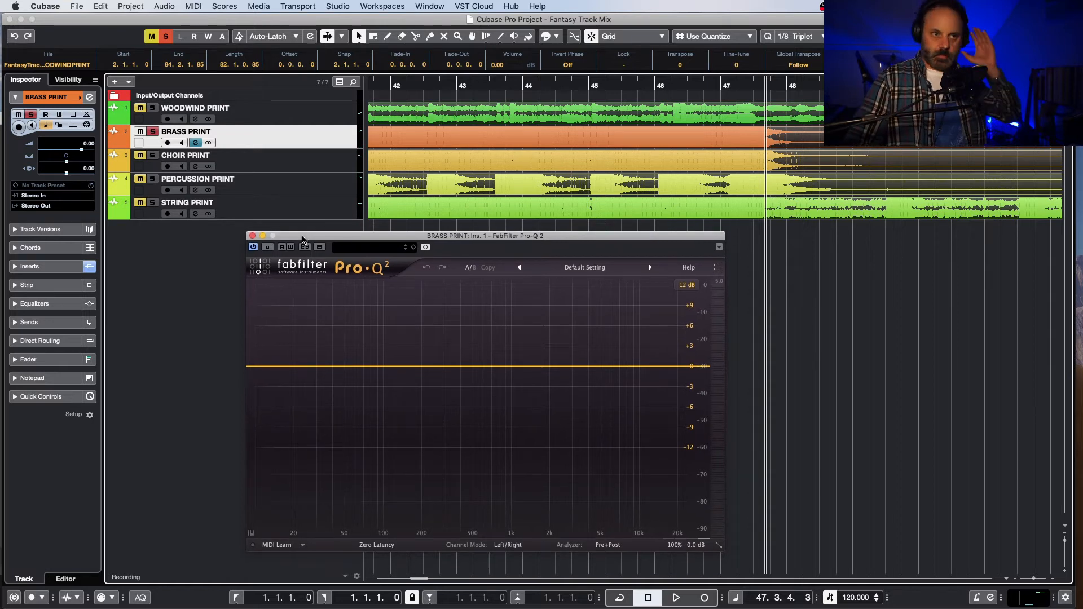
click(398, 86)
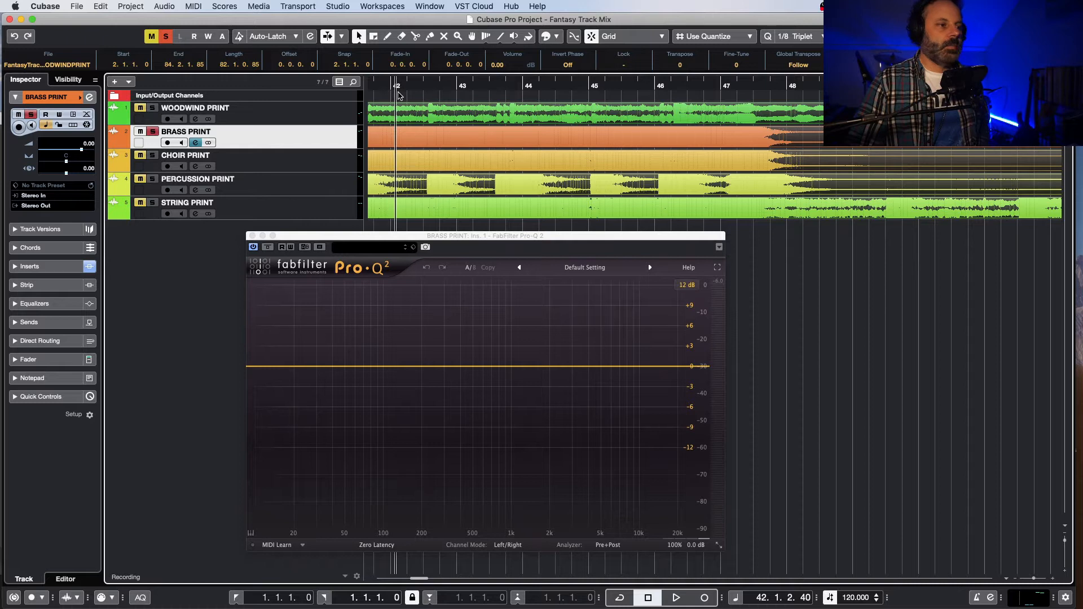
Step: Play the soloed brass from about bar 42 and again from just before it, watching the spectrum in Pro-Q 2 each time
key(space)
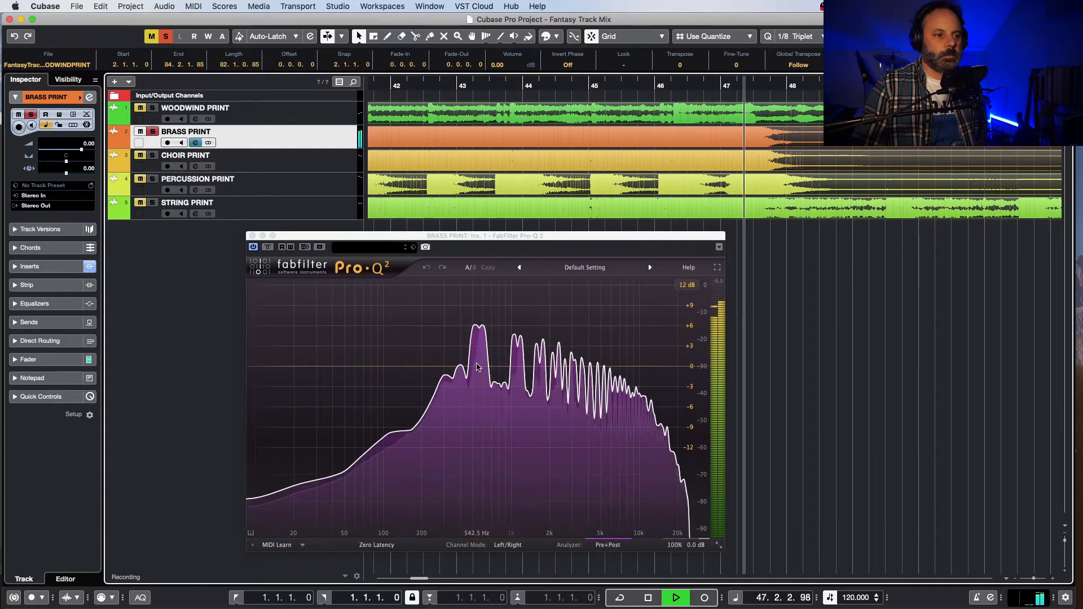
key(space)
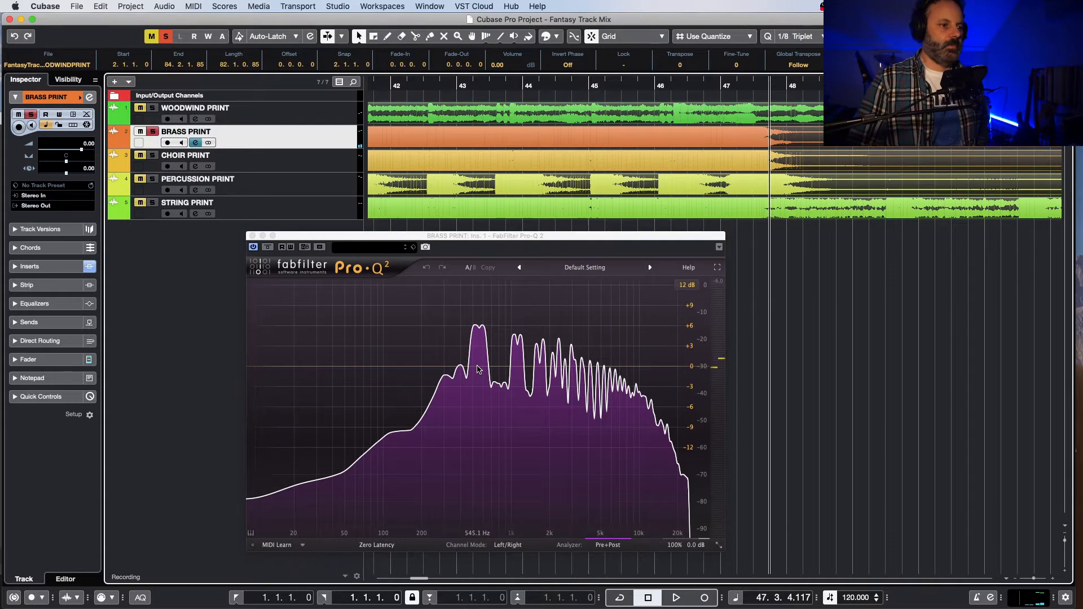
click(380, 83)
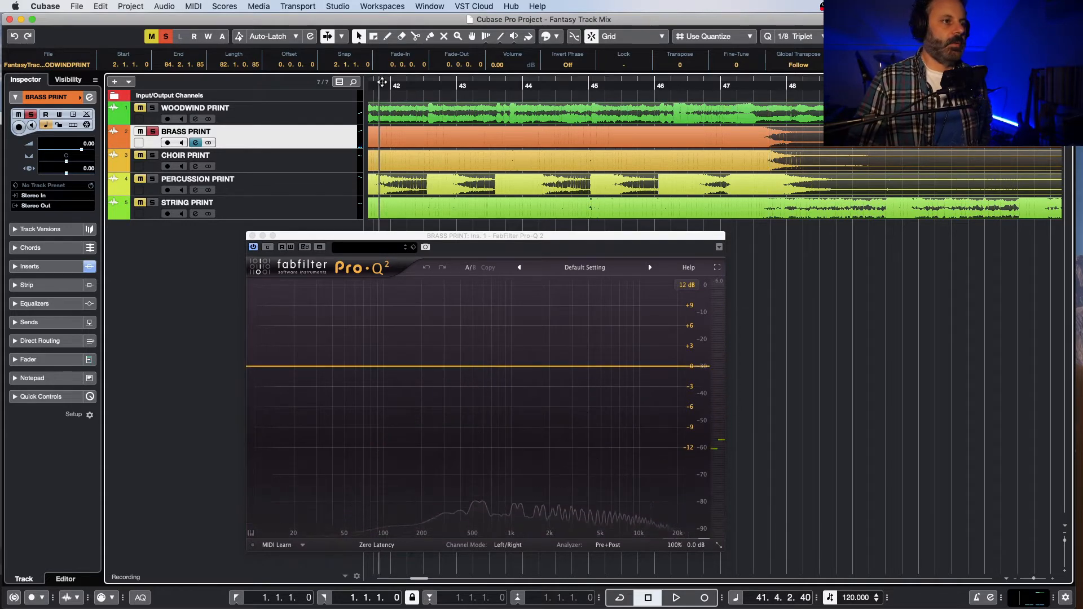
key(space)
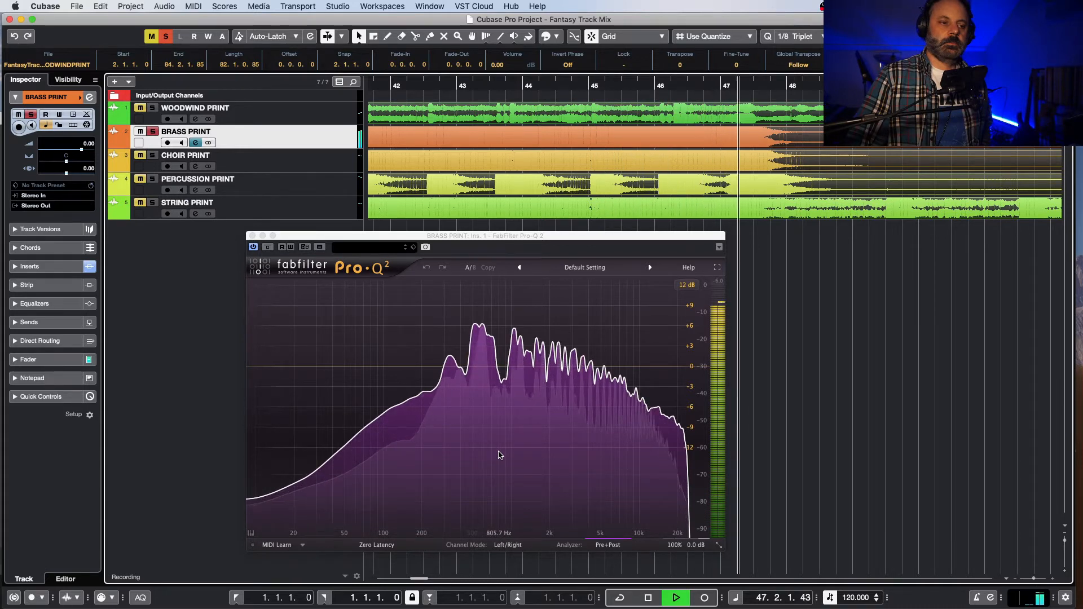
key(space)
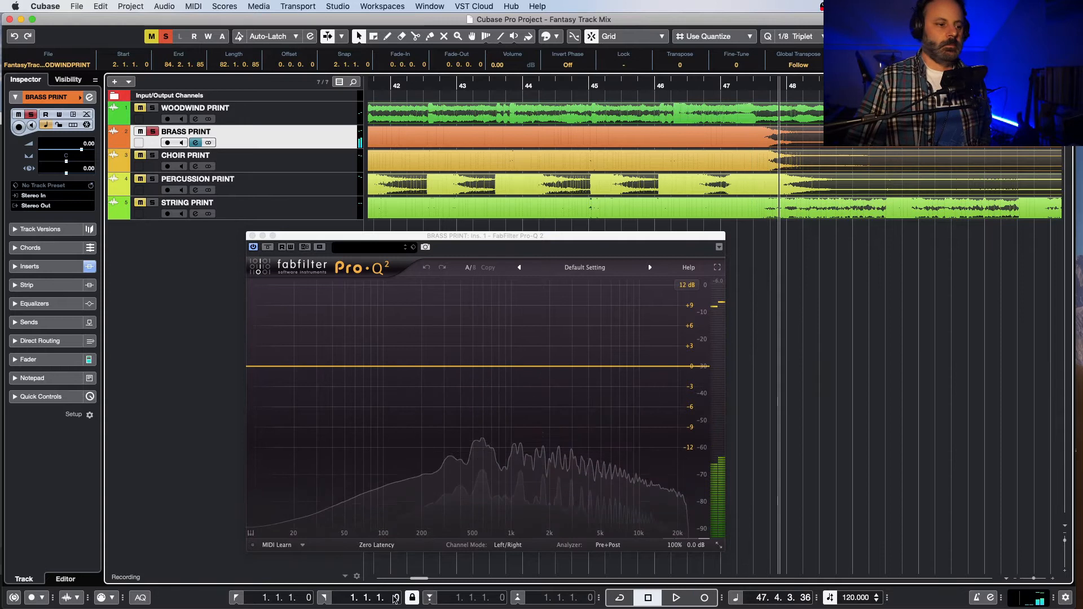
Step: Play the brass entry from bar 37, beat 3 to about bar 39 while watching Pro-Q 2, and close the plug-in window
scroll(534, 210, left, 6)
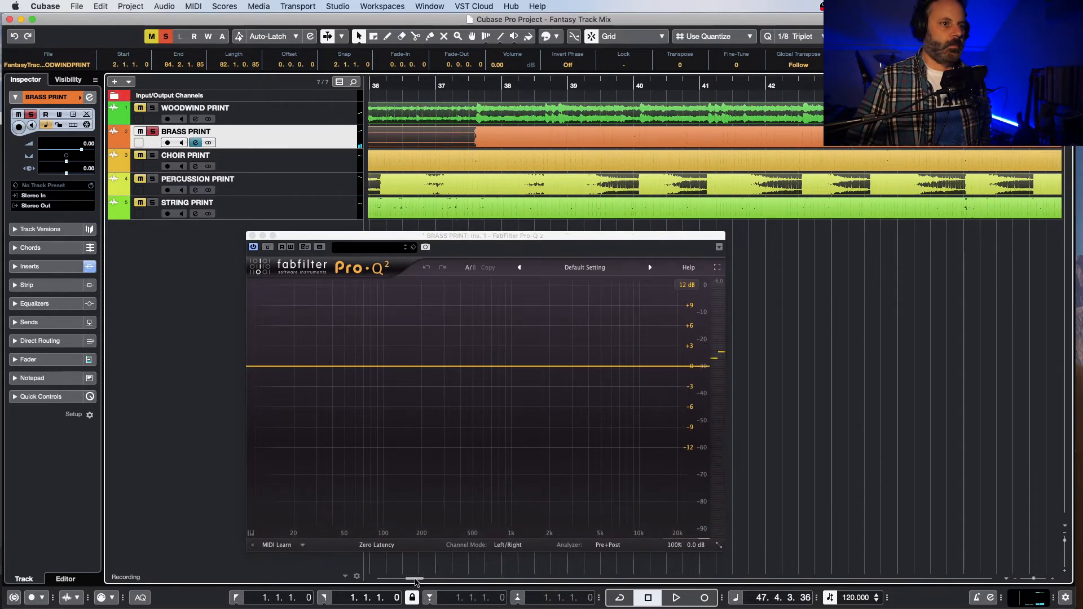
click(514, 86)
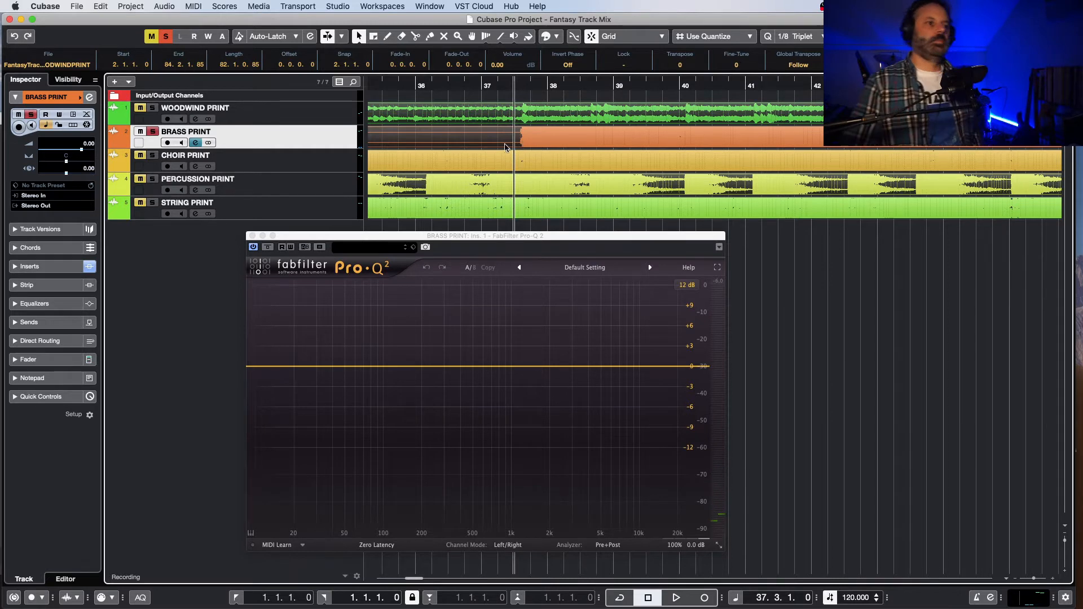
key(space)
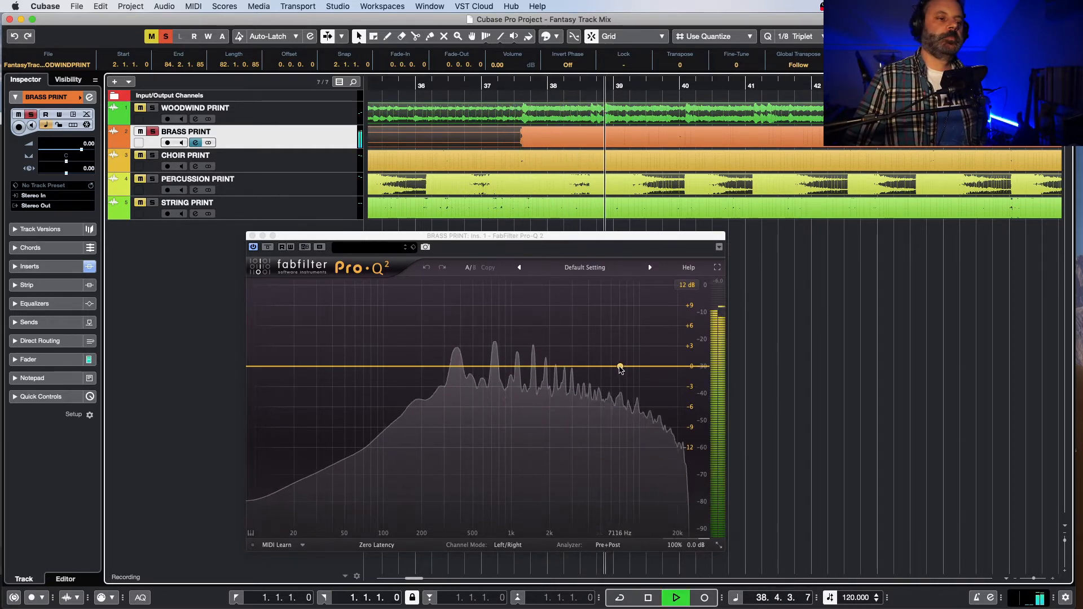
key(space)
click(252, 236)
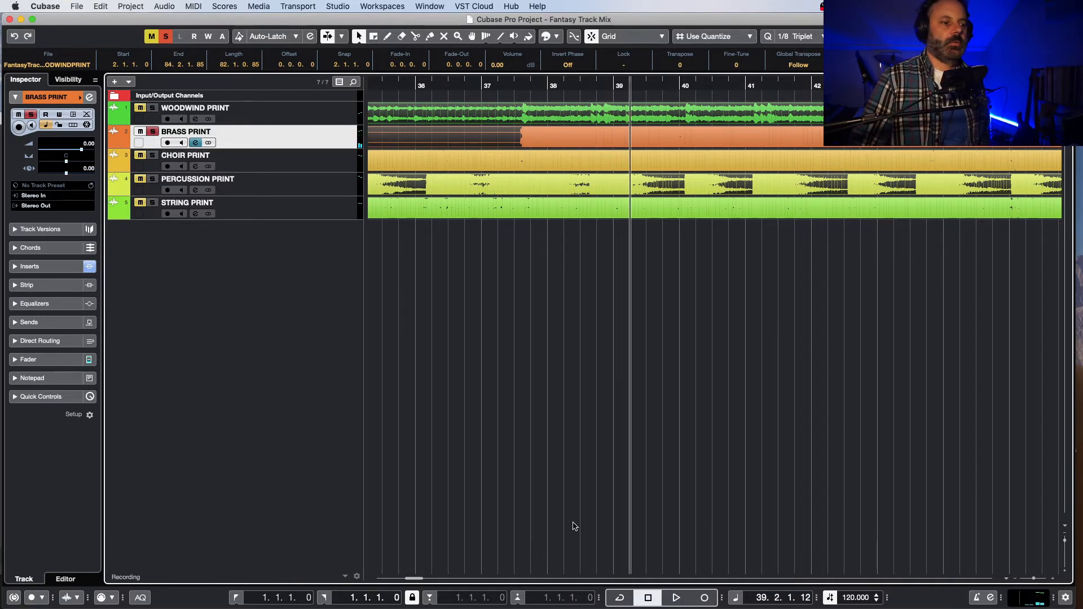
Step: Play the soloed brass passage from just before its entry in bar 63 to around bar 68
drag(412, 580, 435, 578)
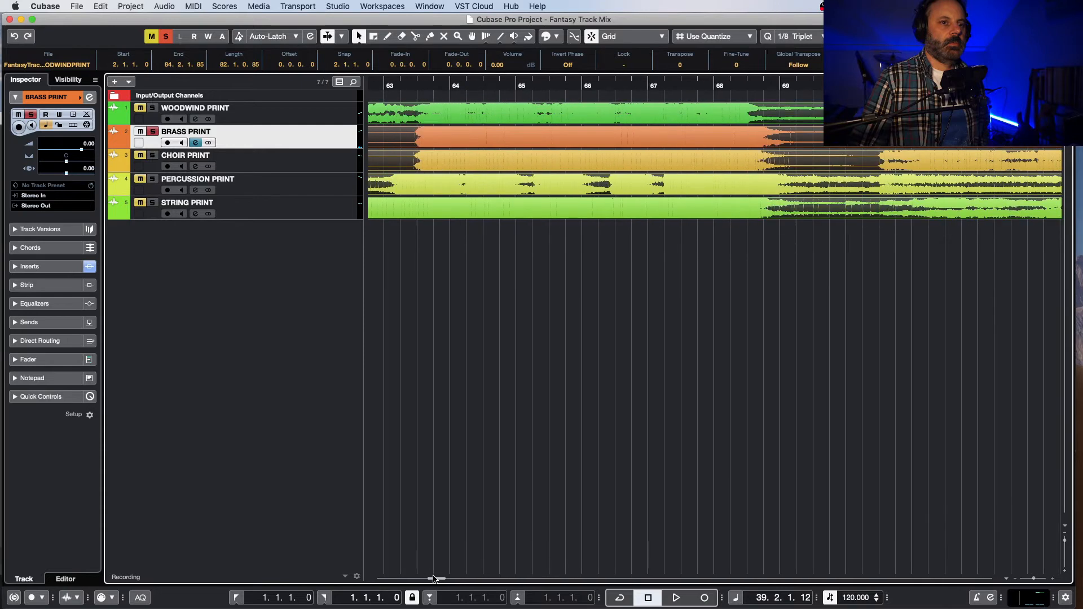
click(409, 88)
key(space)
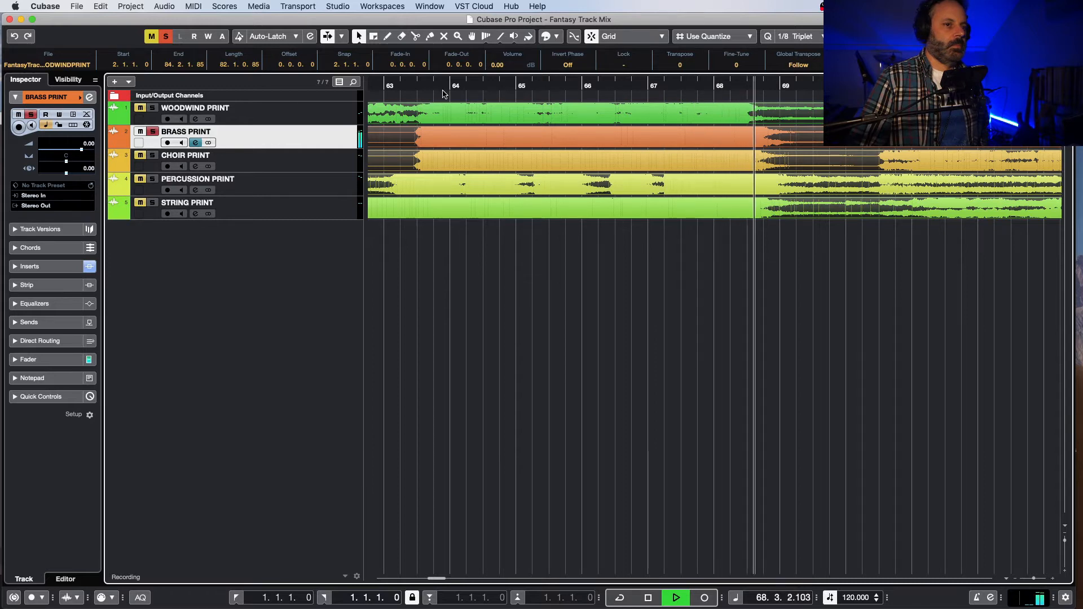
key(space)
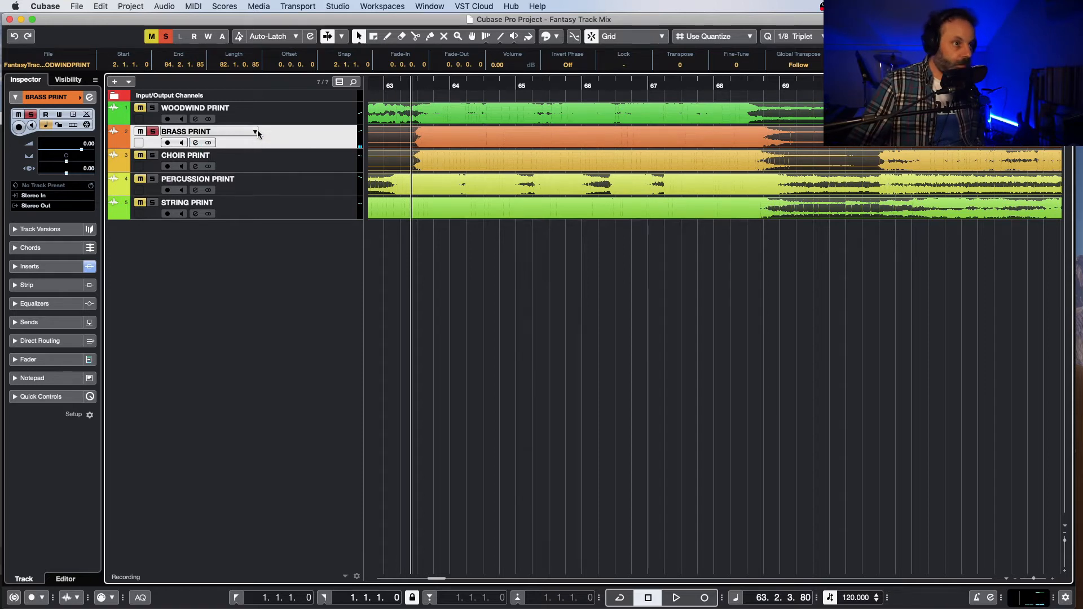
Step: Replay the bar 63 brass passage with Pro-Q 2 open from the BRASS PRINT channel settings, and close the plug-in window at the end
key(e)
key(space)
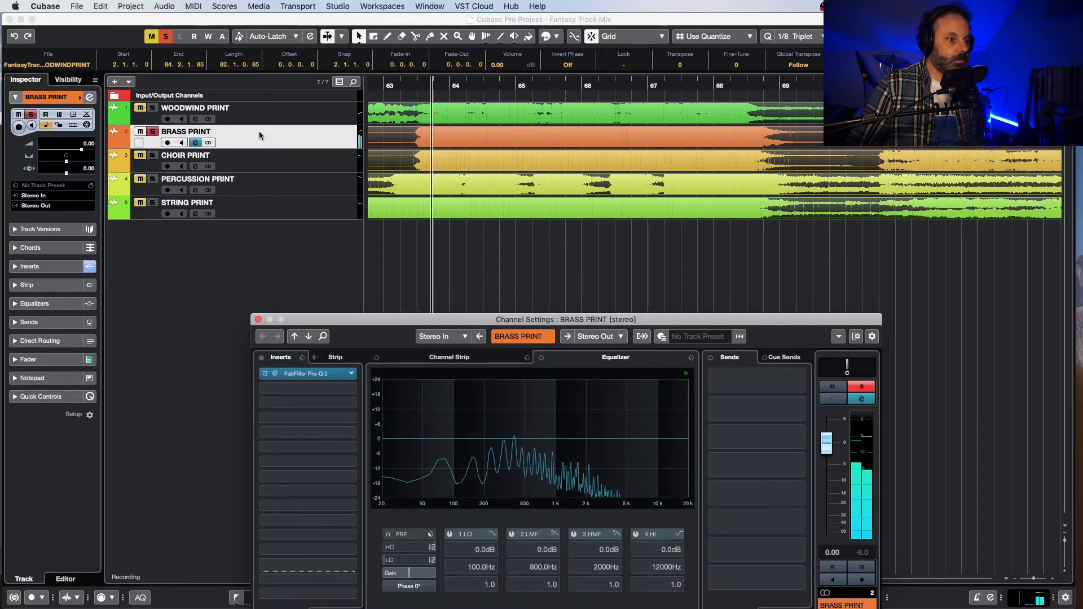
click(298, 376)
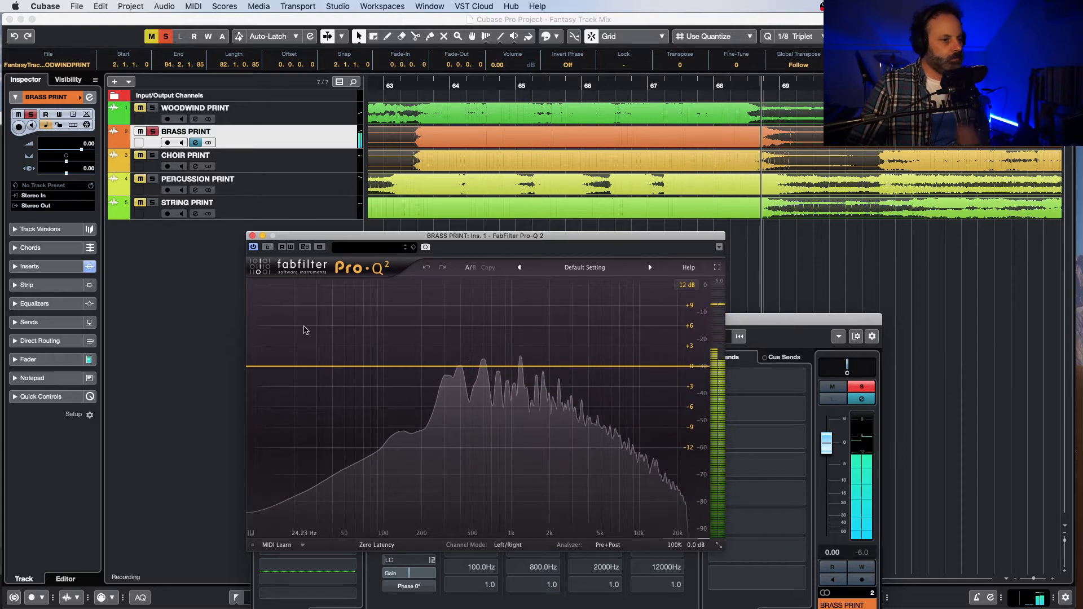
click(253, 235)
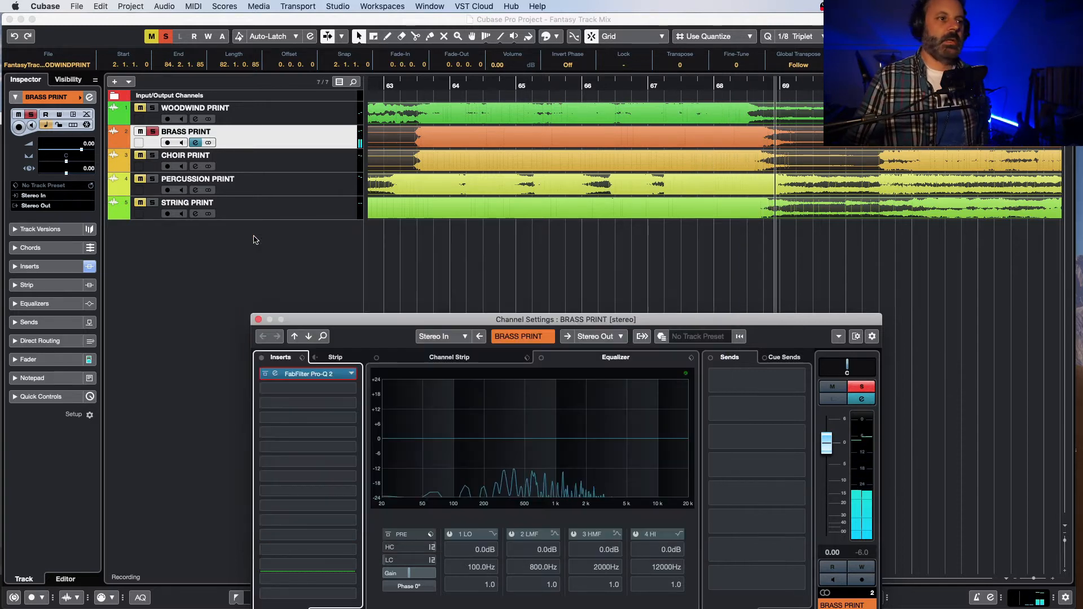
Step: Return to the brass entry in bar 63, reopen Pro-Q 2 on BRASS PRINT, and examine the spectrum during playback to about bar 69
click(409, 82)
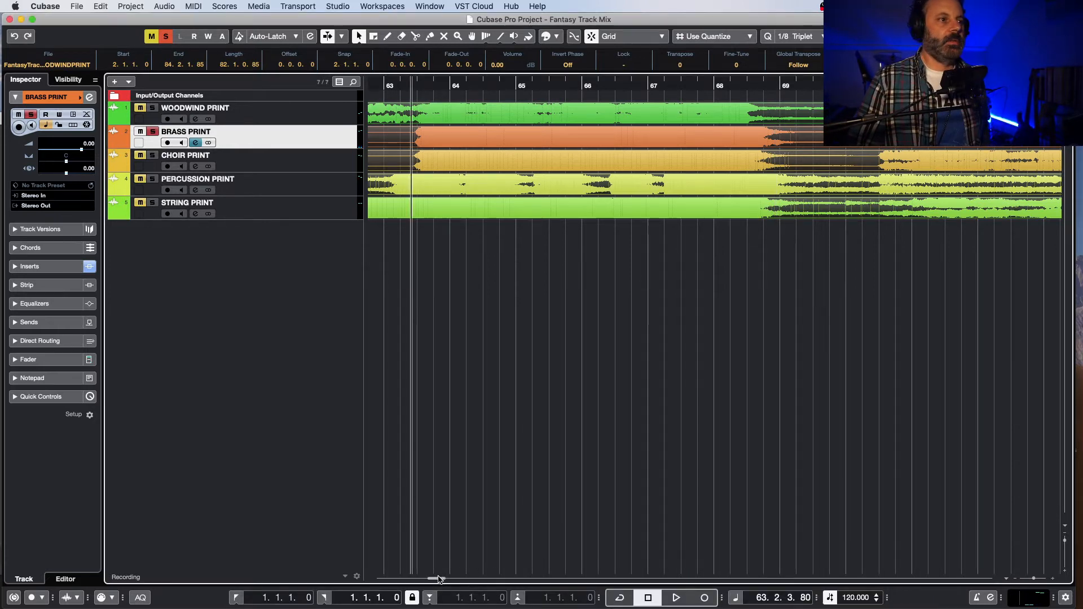
mouse_move(439, 576)
mouse_down()
mouse_move(427, 578)
mouse_move(438, 580)
mouse_up()
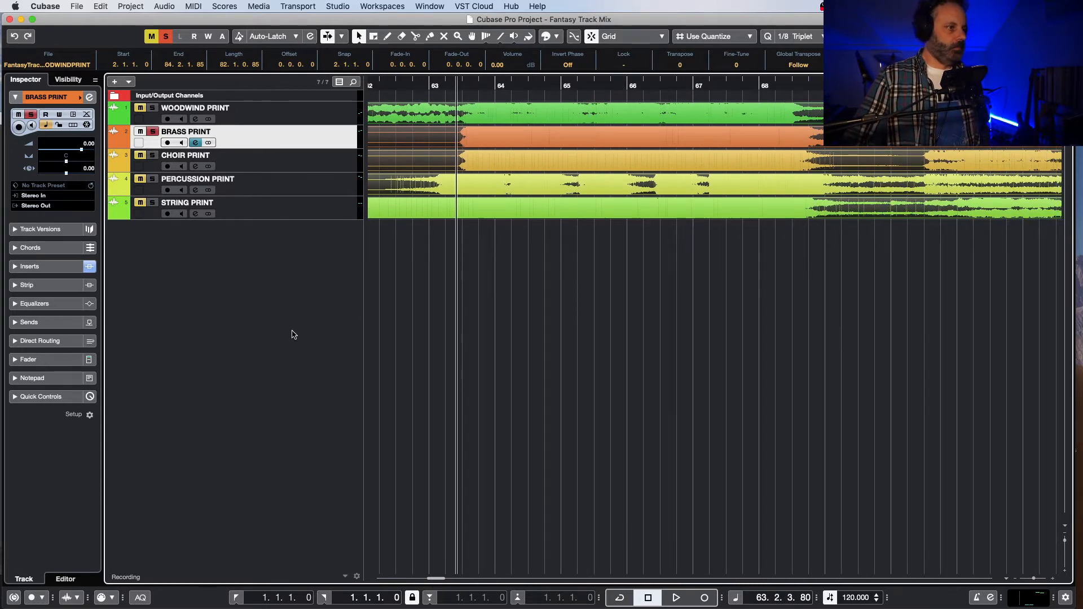
key(space)
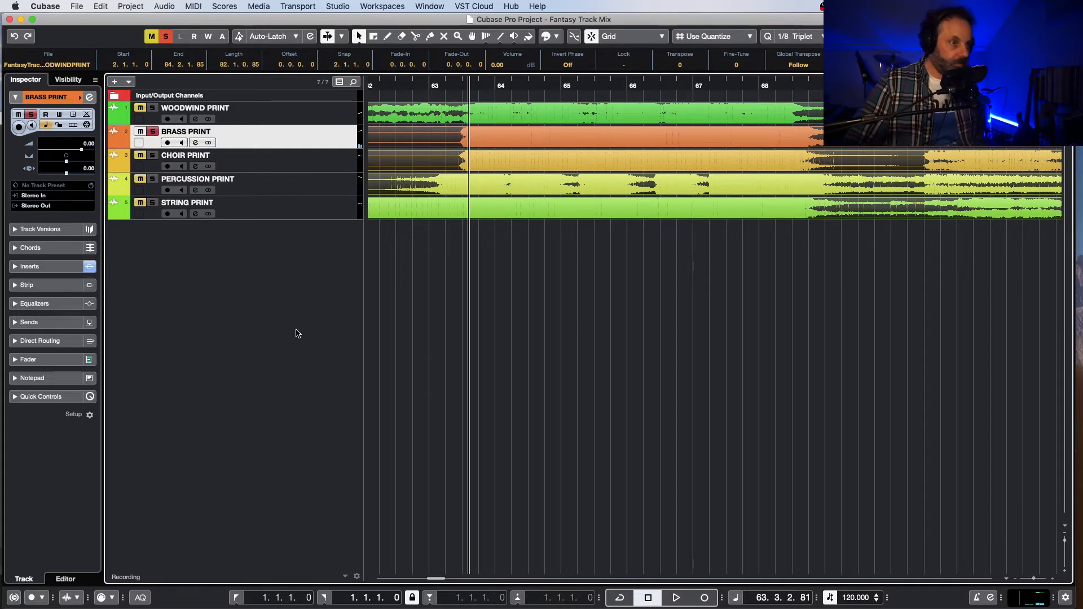
key(e)
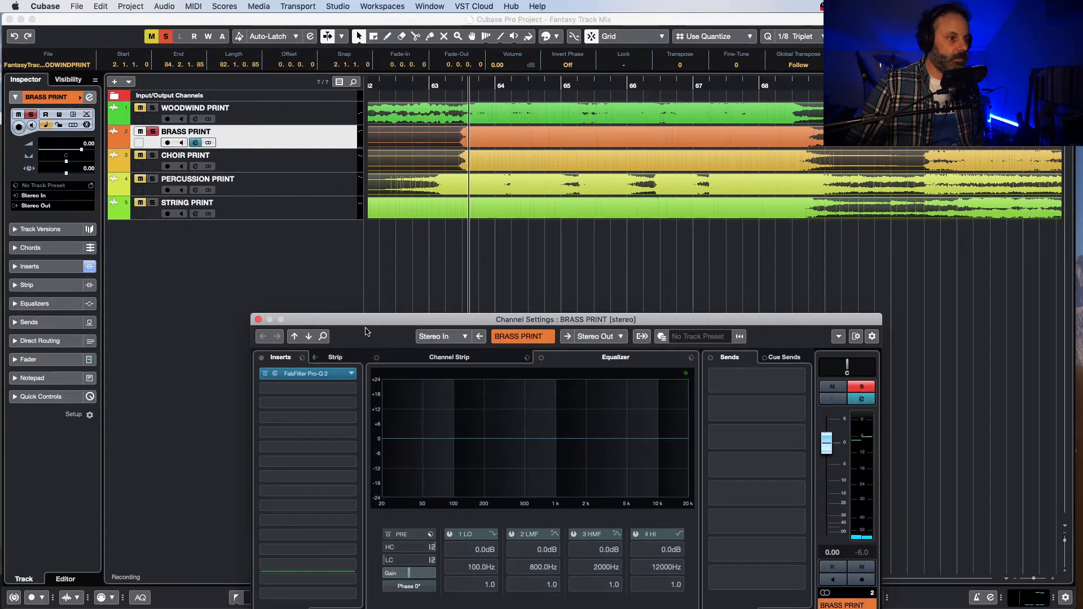
click(325, 375)
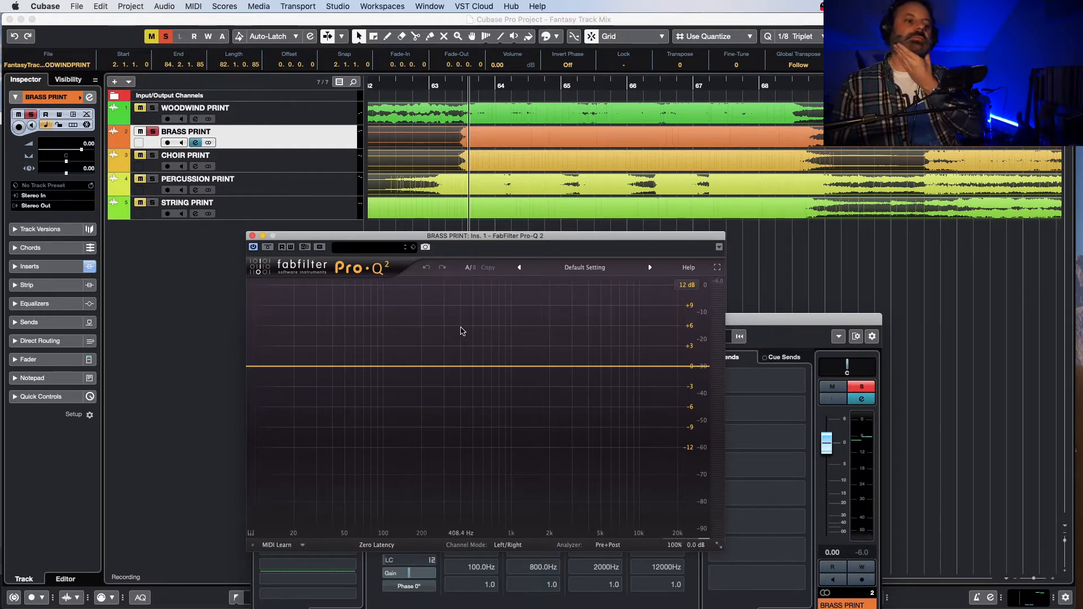
key(space)
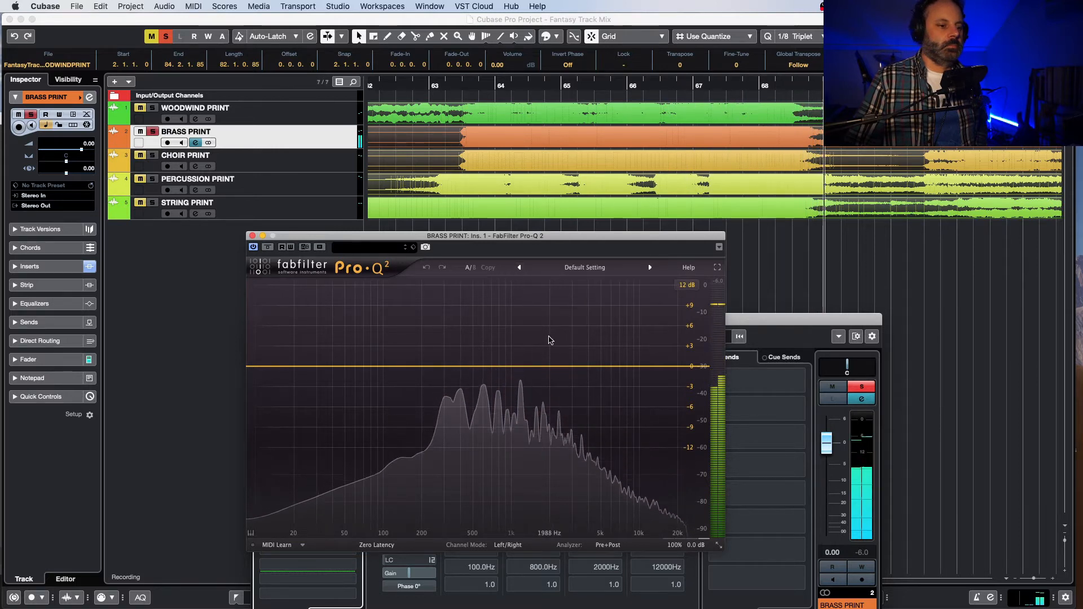
key(space)
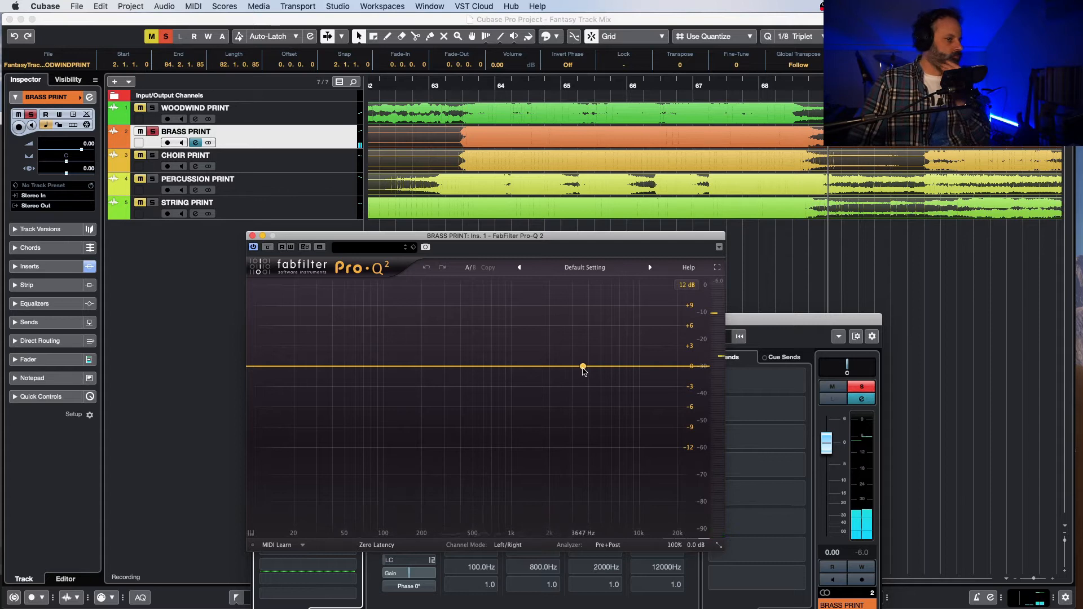
Step: Add a High Shelf band at about 4 kHz in the brass Pro-Q 2 and raise its gain to about +2 dB
click(588, 367)
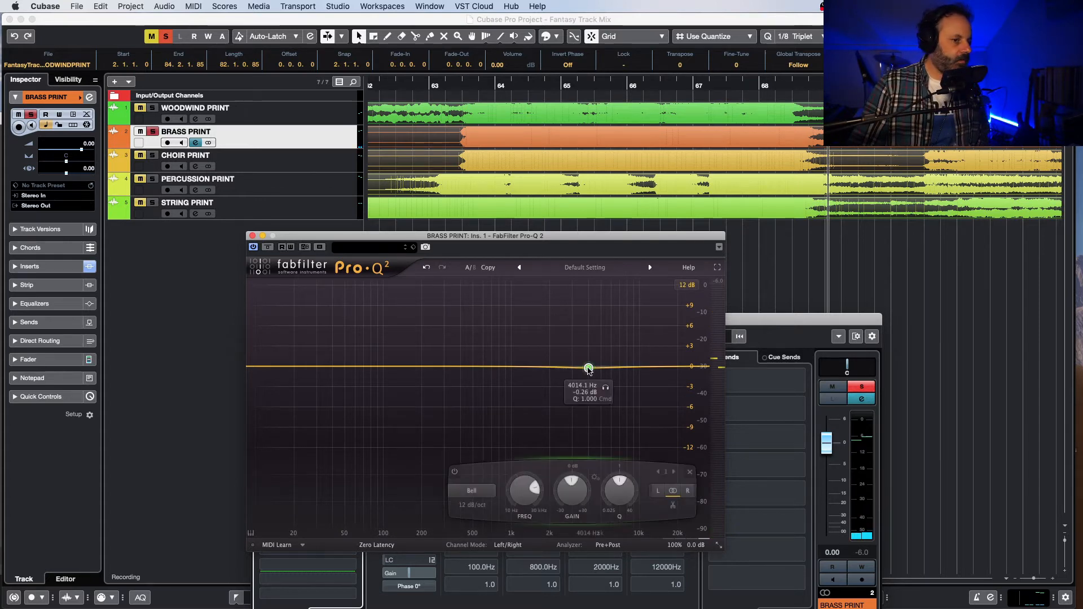
click(477, 491)
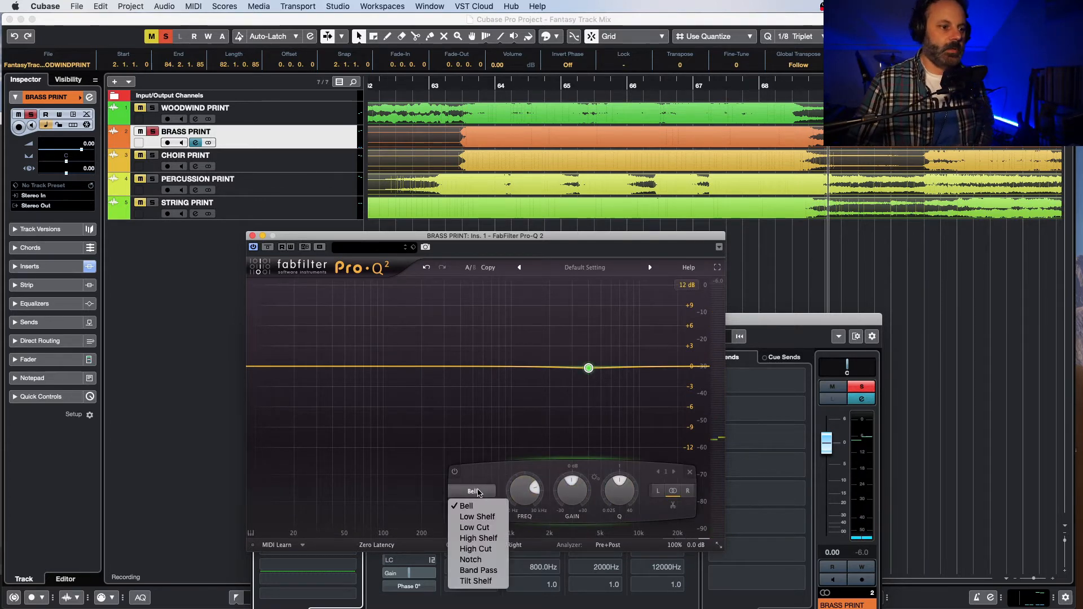
click(494, 539)
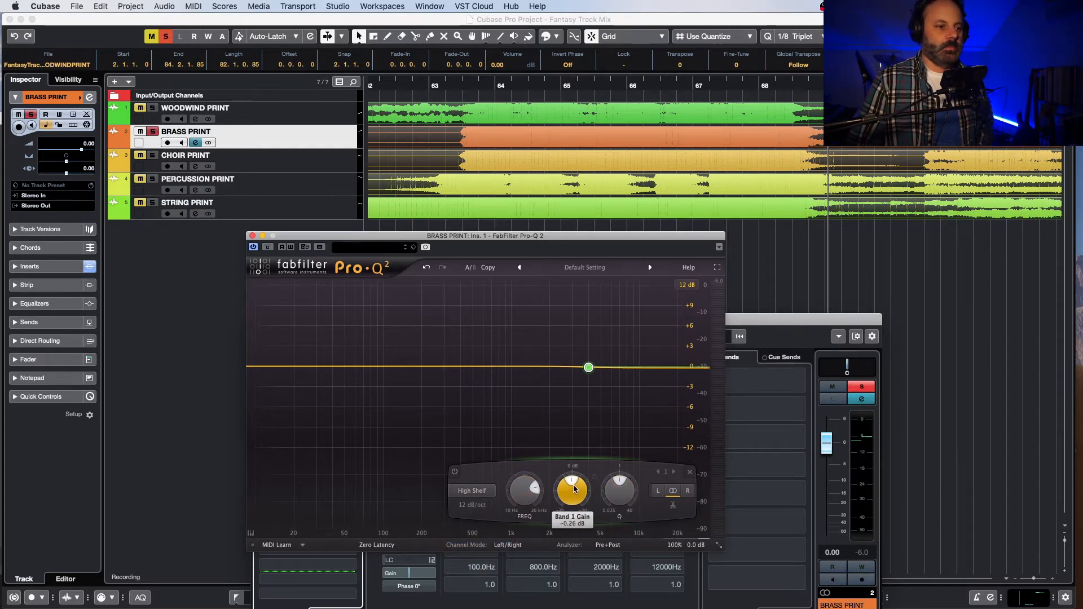
drag(592, 469, 602, 486)
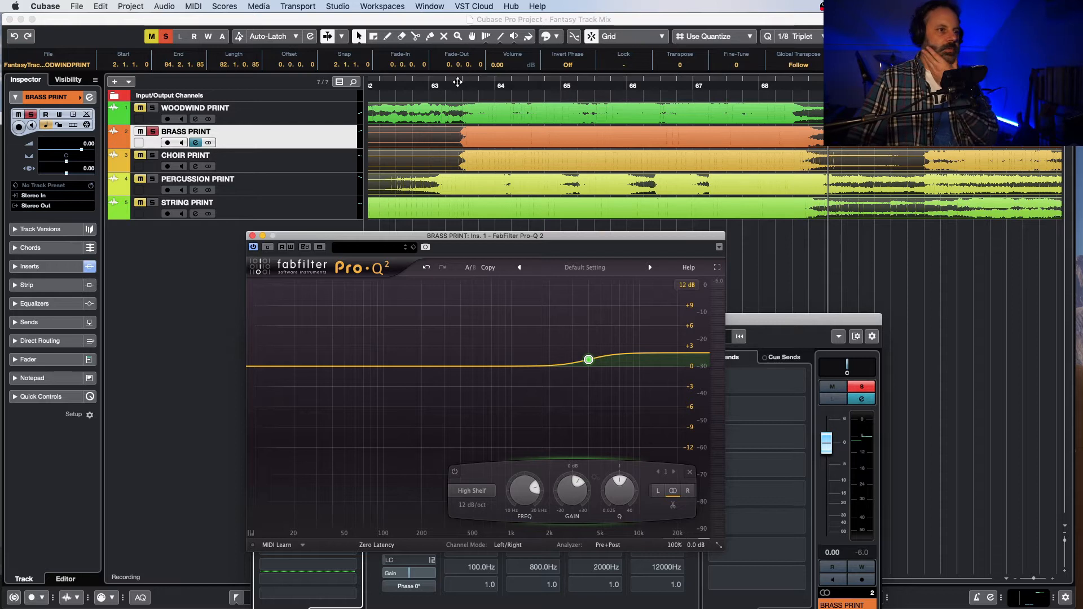
Step: Set a cycle range from 63.3.1.0 to 69.1.2.40 around the brass passage and play it with cycle mode on
click(460, 81)
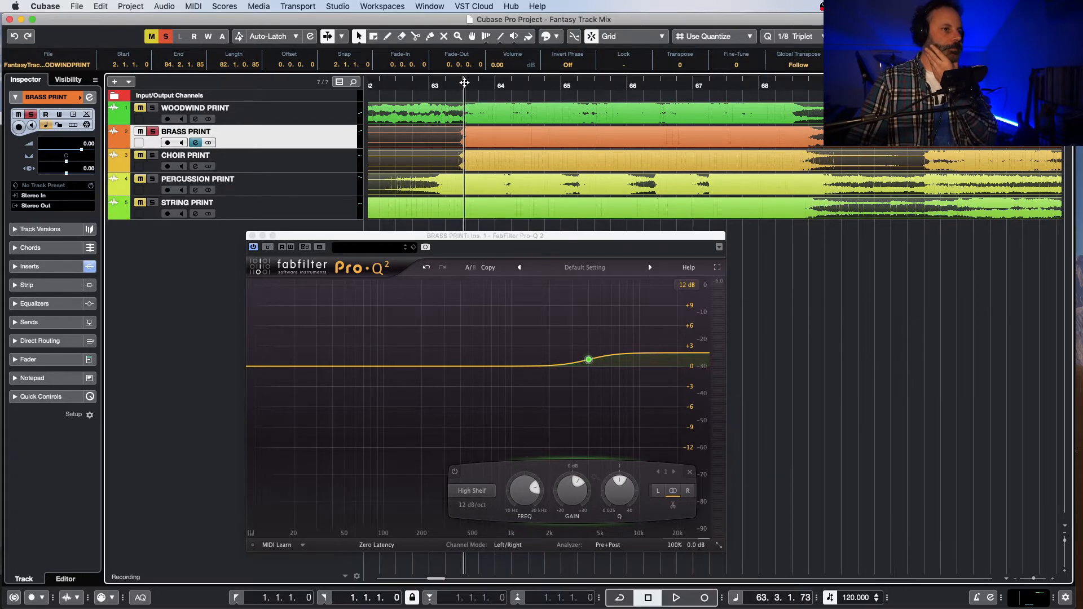
click(463, 80)
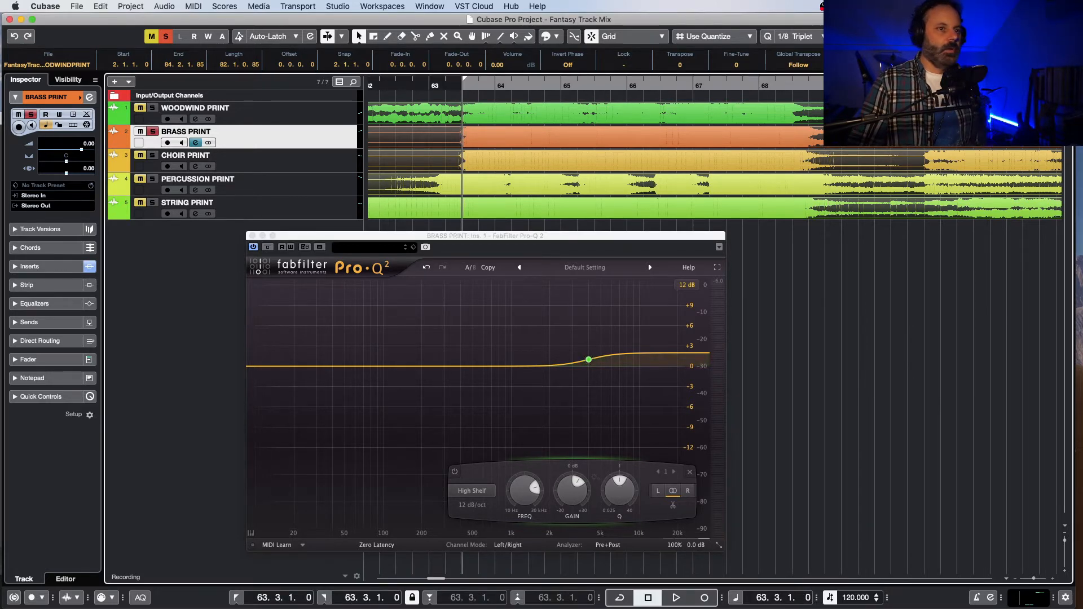
key(space)
key(slash)
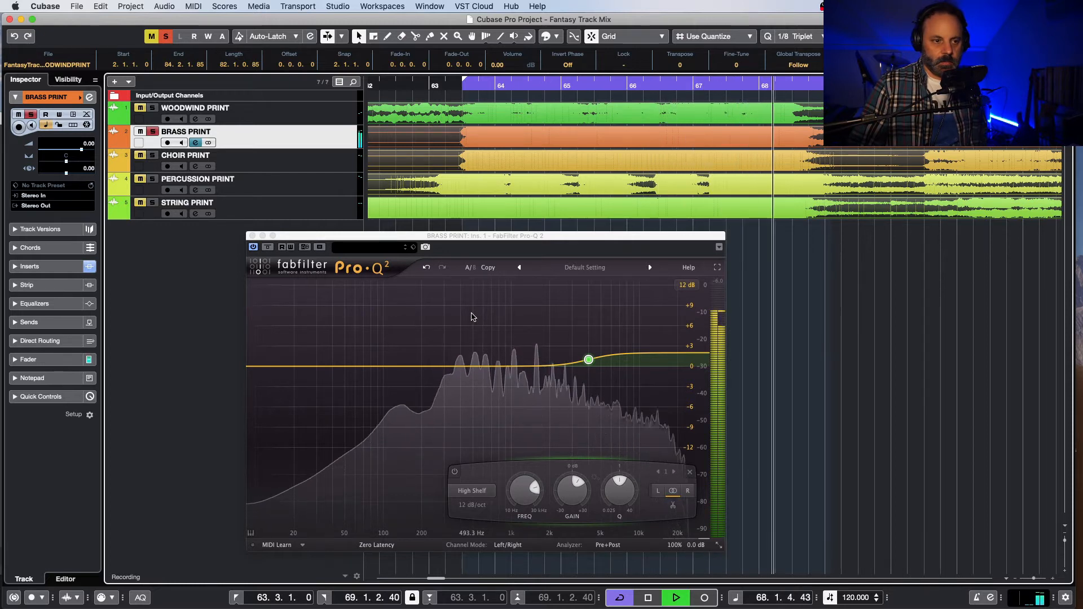
Step: Compare the looped brass with Pro-Q 2 deactivated and reactivated, and replay the passage with the high shelf active
click(253, 248)
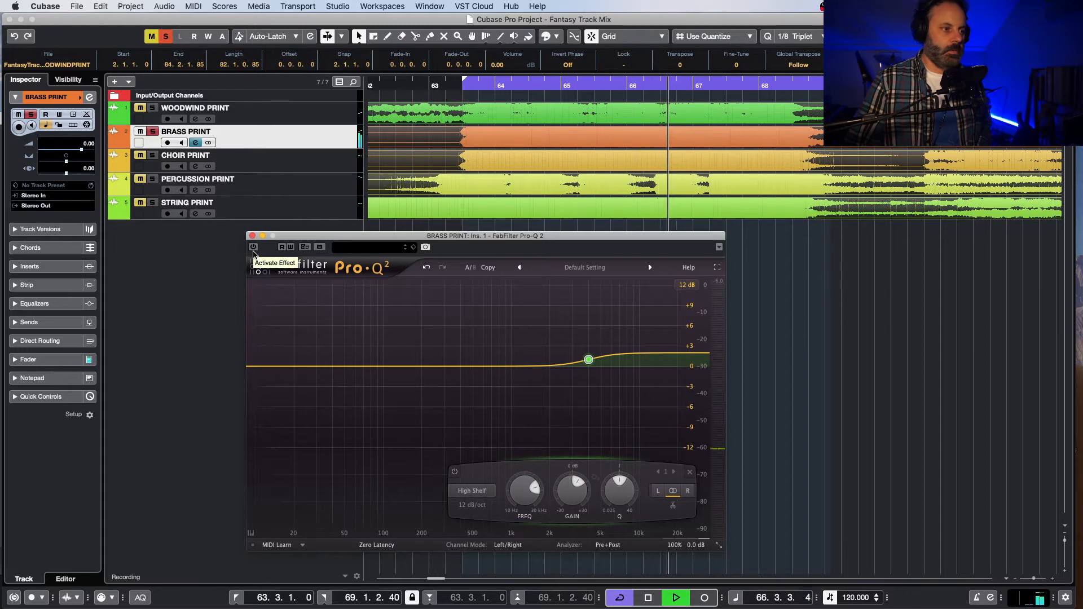
click(253, 248)
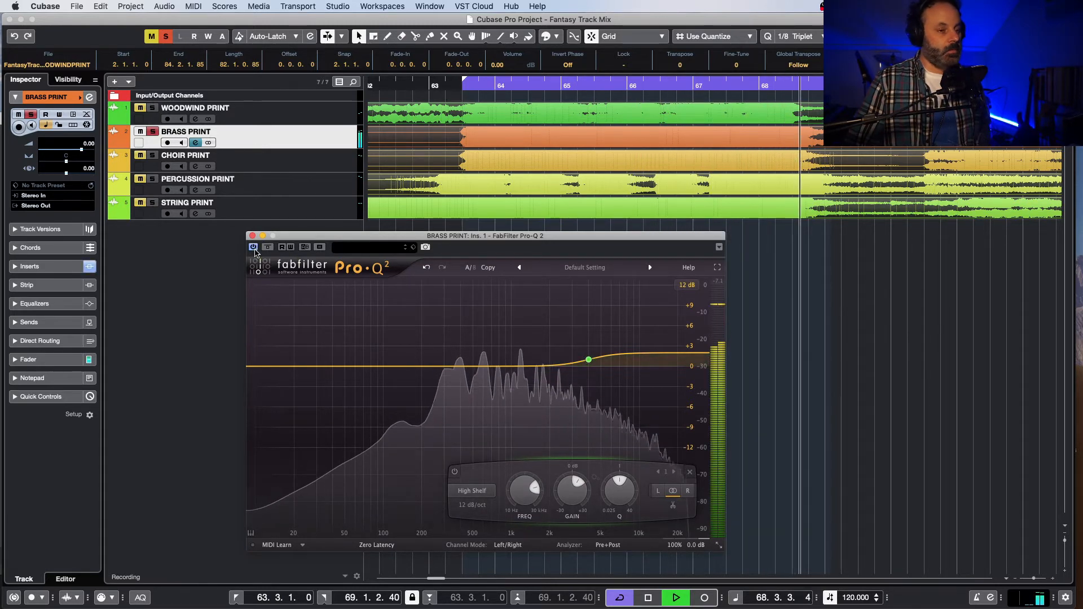
key(space)
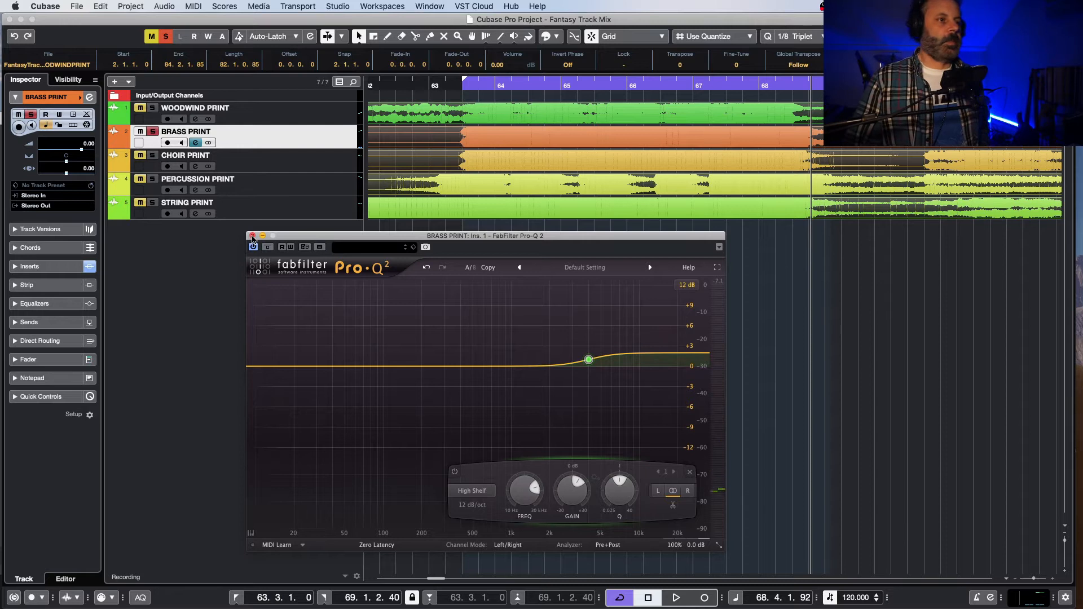
key(space)
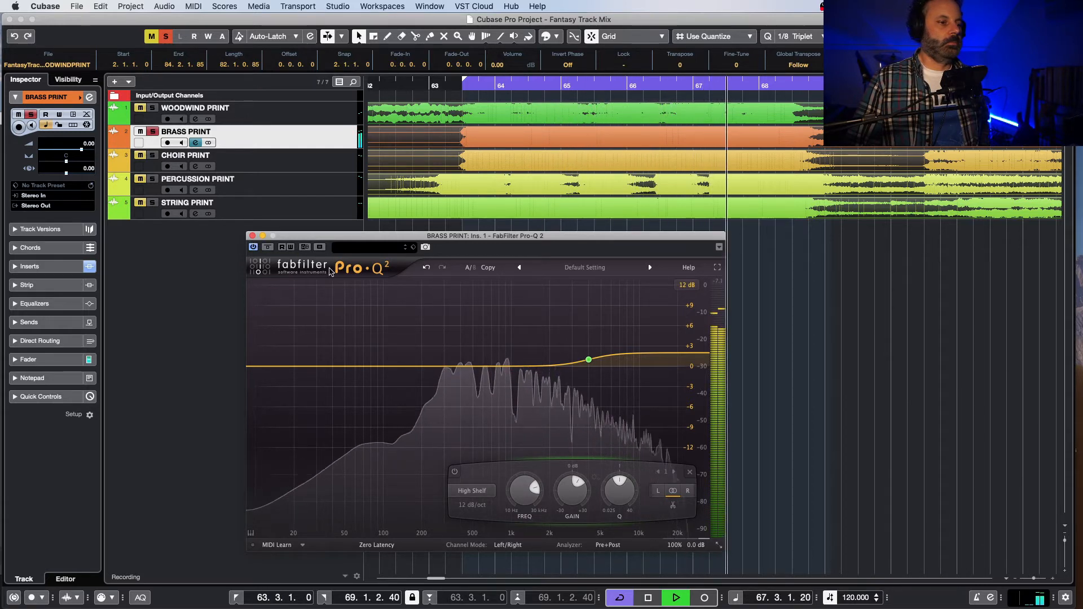
key(space)
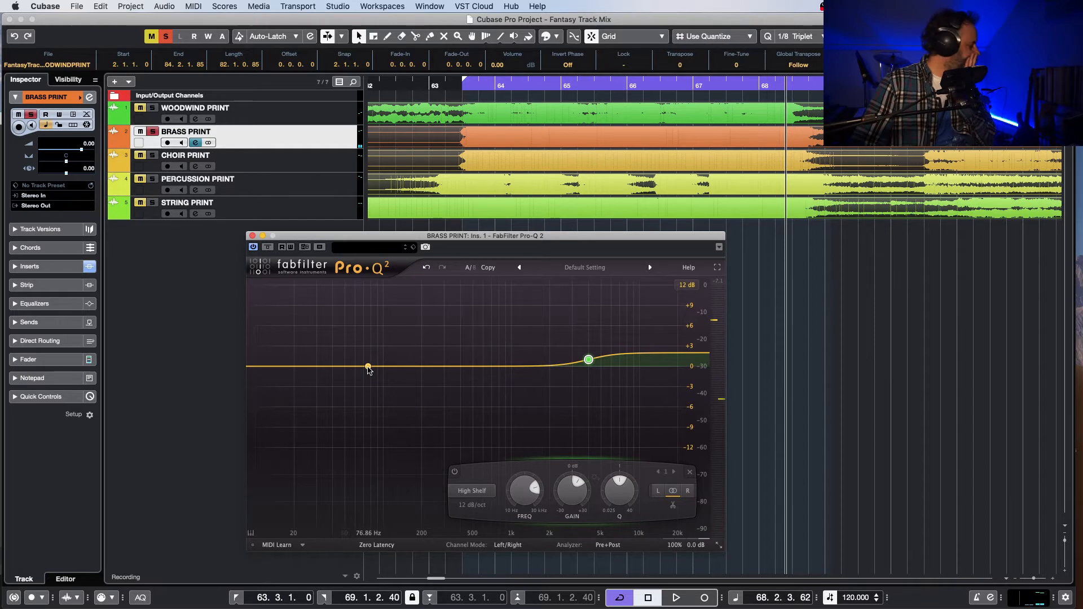
Step: Add and solo-audition a Bell band in the brass Pro-Q 2, set it to about 80 Hz and +2 dB, and close the plug-in
click(368, 368)
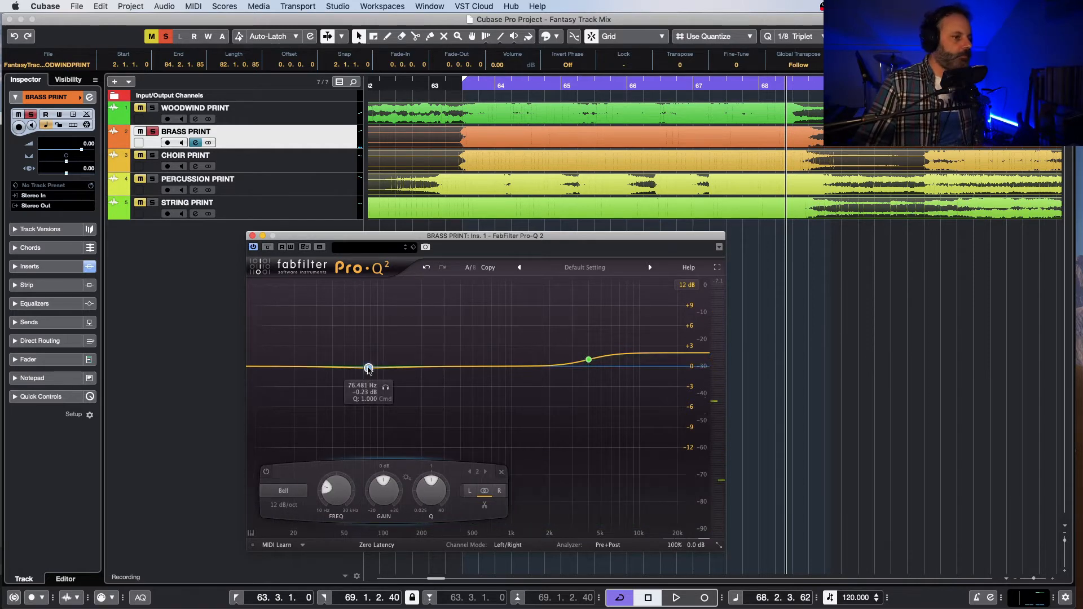
drag(368, 367, 366, 357)
key(space)
click(383, 329)
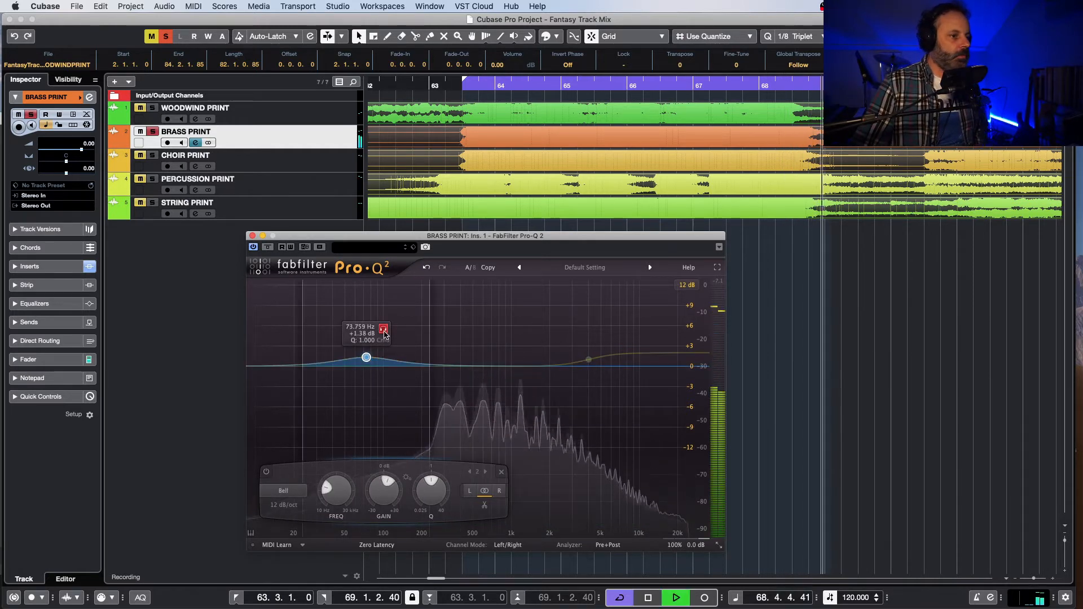
mouse_move(384, 332)
mouse_down()
mouse_move(354, 337)
mouse_move(421, 342)
mouse_move(392, 342)
mouse_up()
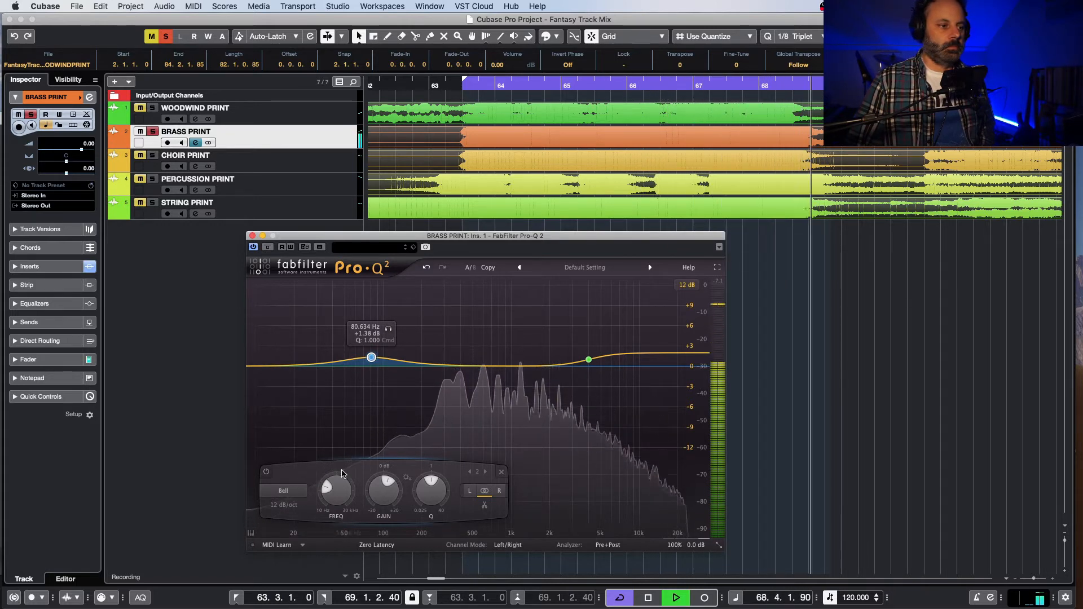
scroll(386, 481, up, 3)
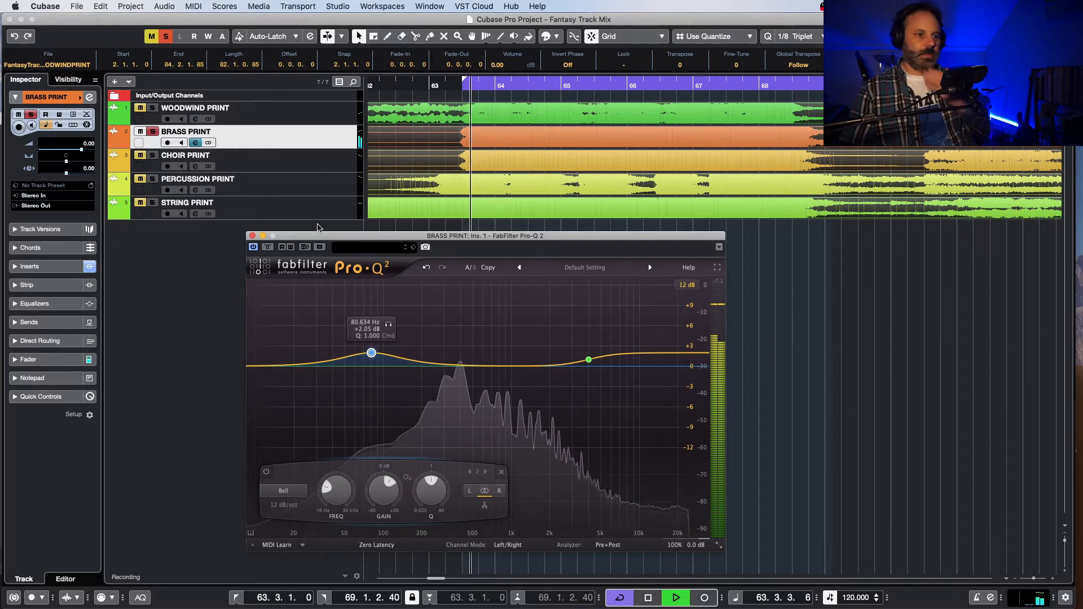
key(space)
click(252, 235)
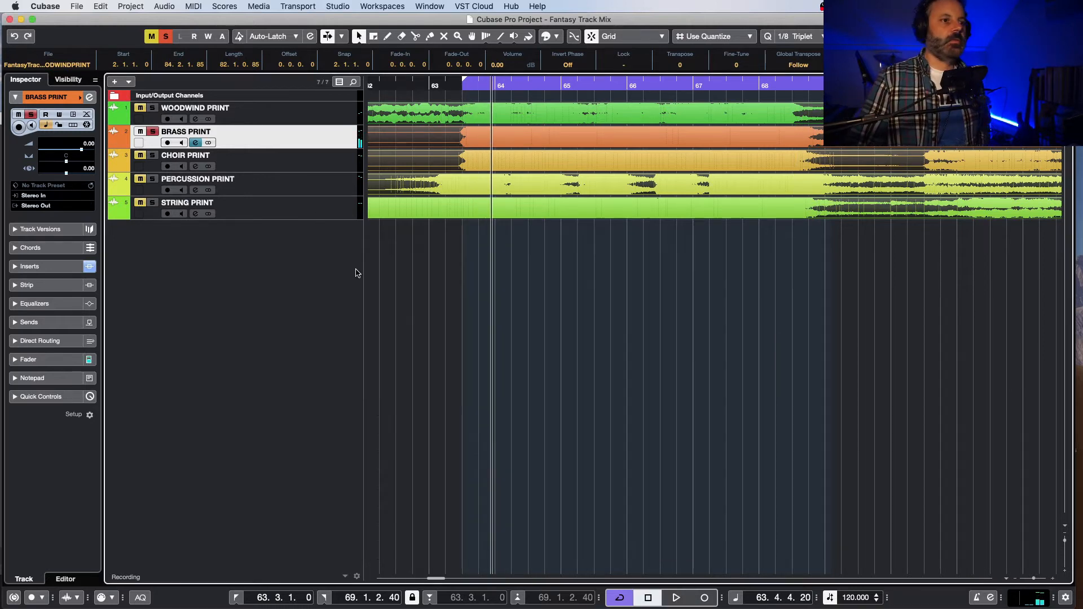
Step: Turn cycle mode off and play the soloed brass from its entry around bar 37
click(525, 84)
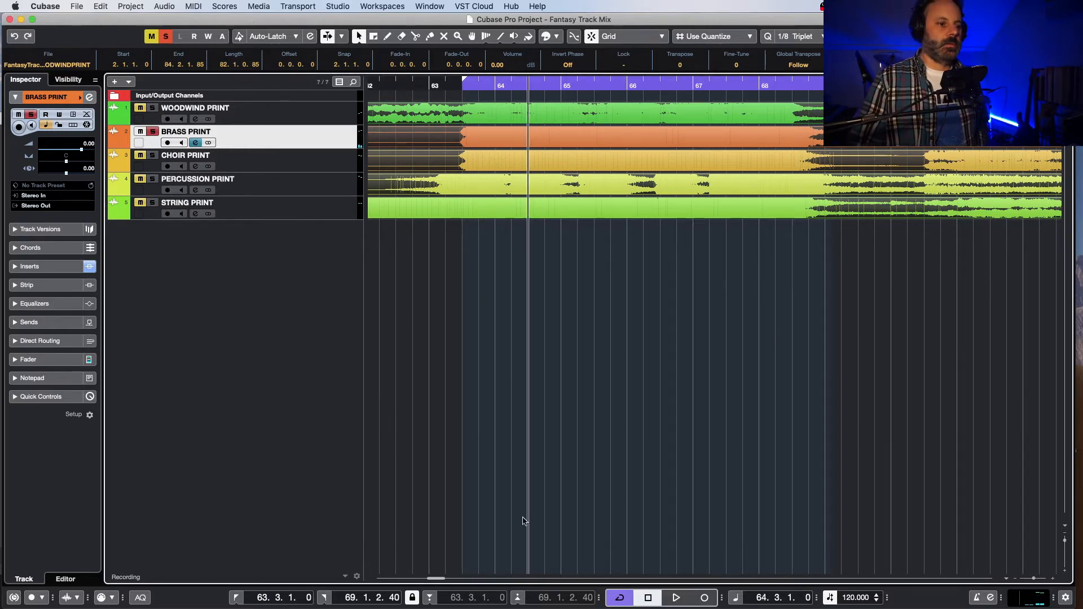
key(slash)
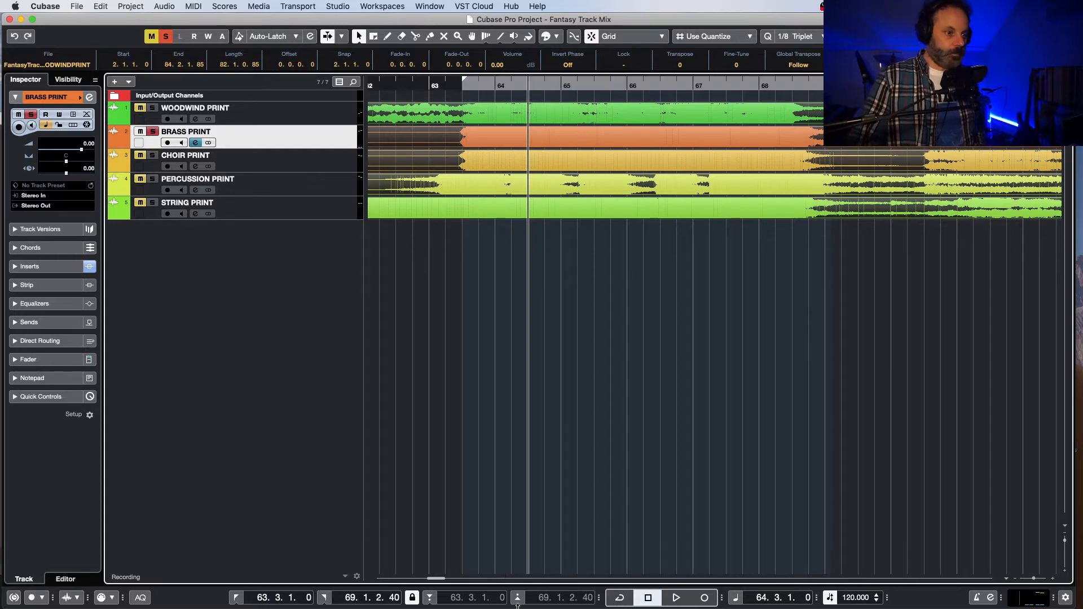
drag(442, 581, 419, 581)
click(492, 85)
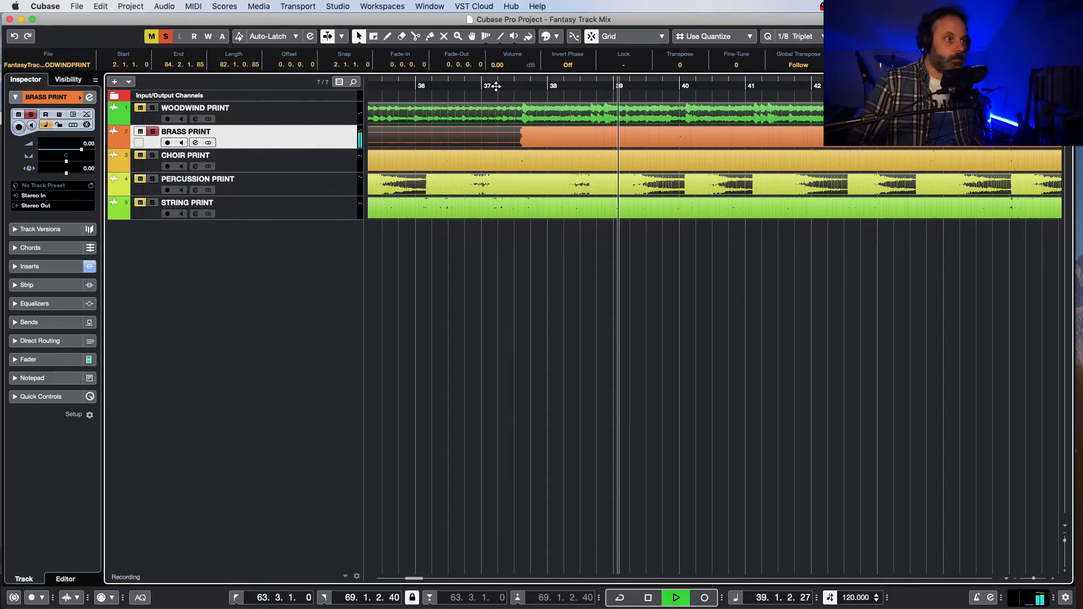
Step: Reopen Pro-Q 2 on BRASS PRINT and add a Bell cut at about 595 Hz with about -2 dB gain and a Q of 1.57
key(e)
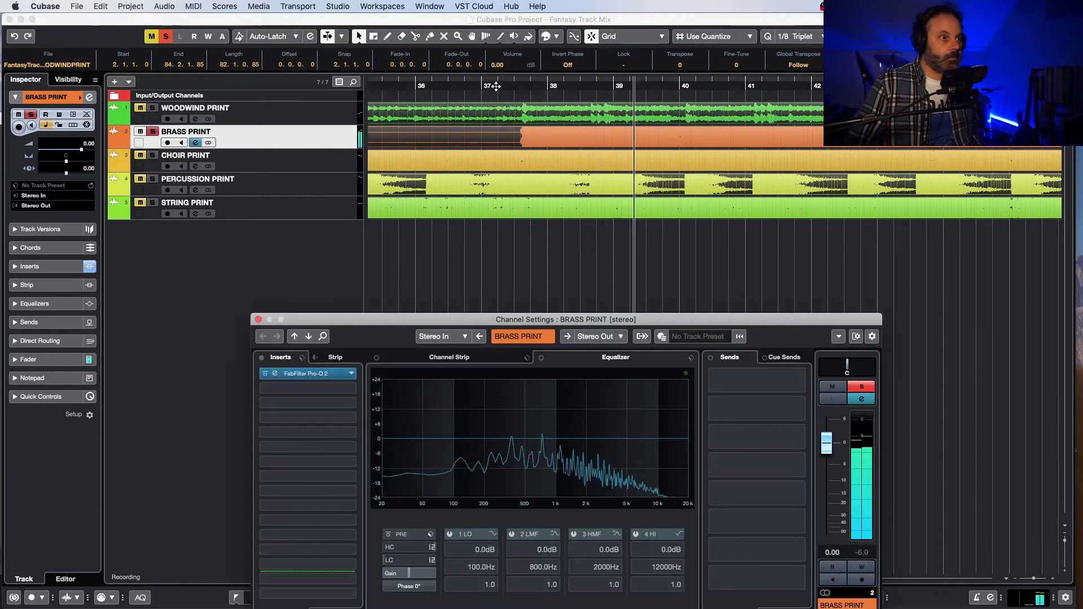
click(322, 373)
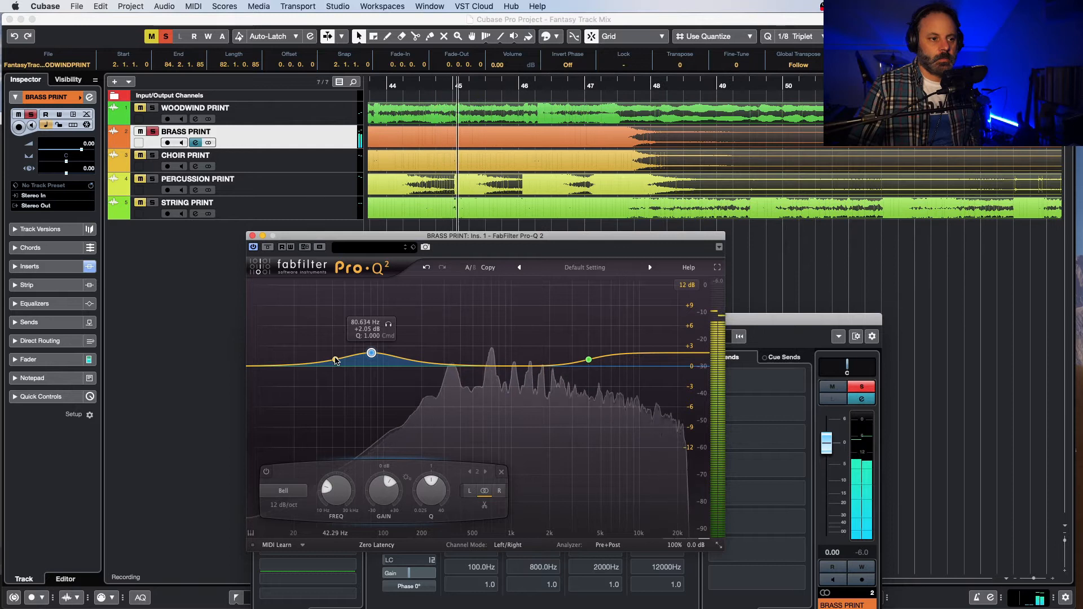
drag(509, 366, 482, 371)
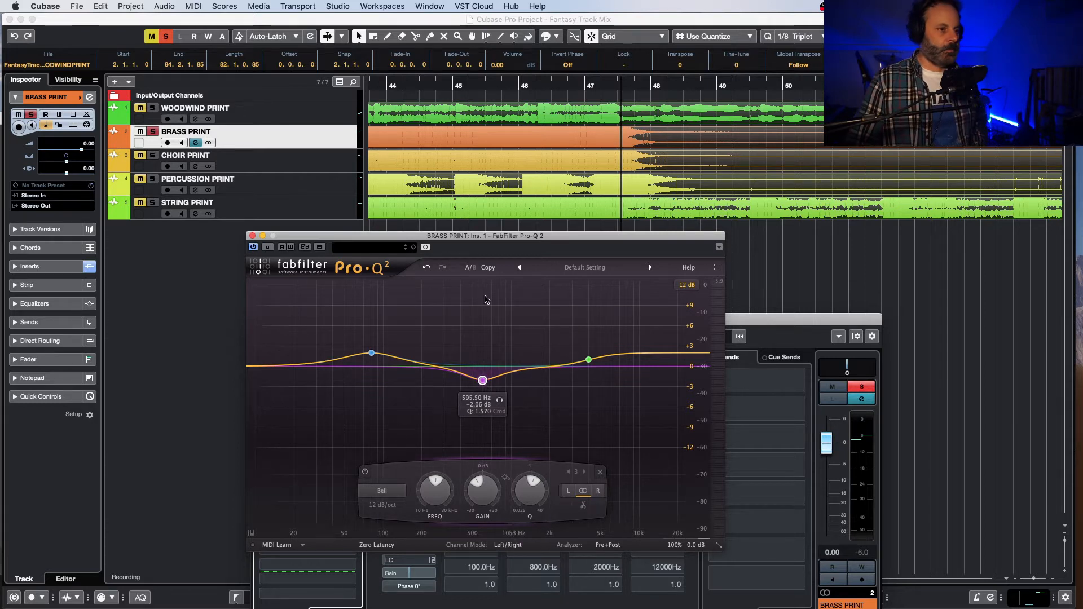
Step: Set a cycle range from 43.4.3.80 to 47.3.2.40 around the brass passage, play it, and turn cycle mode on
drag(418, 235, 746, 200)
click(385, 83)
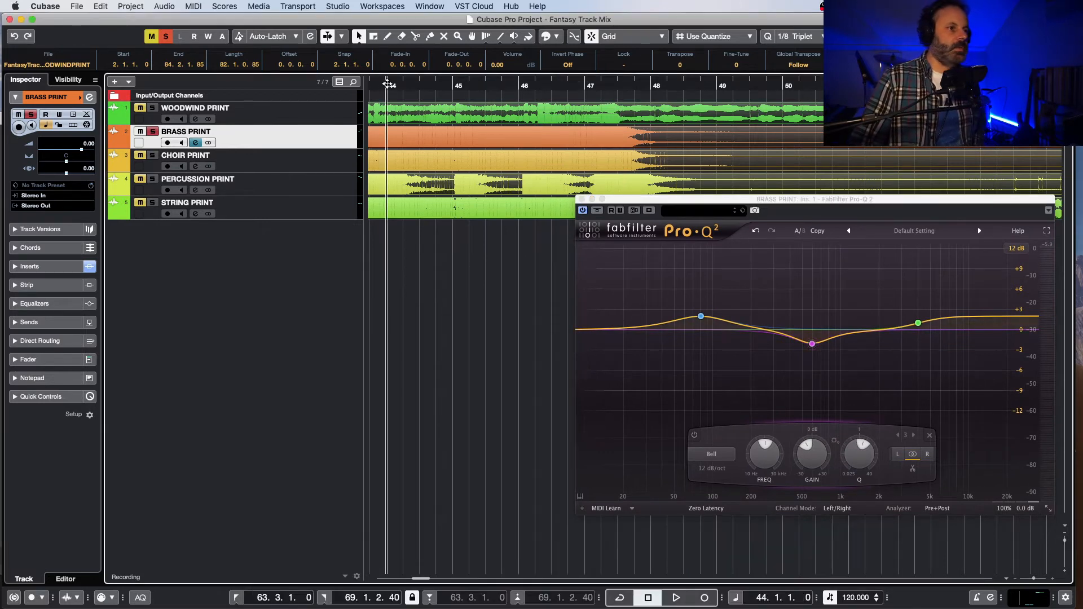
drag(384, 83, 443, 82)
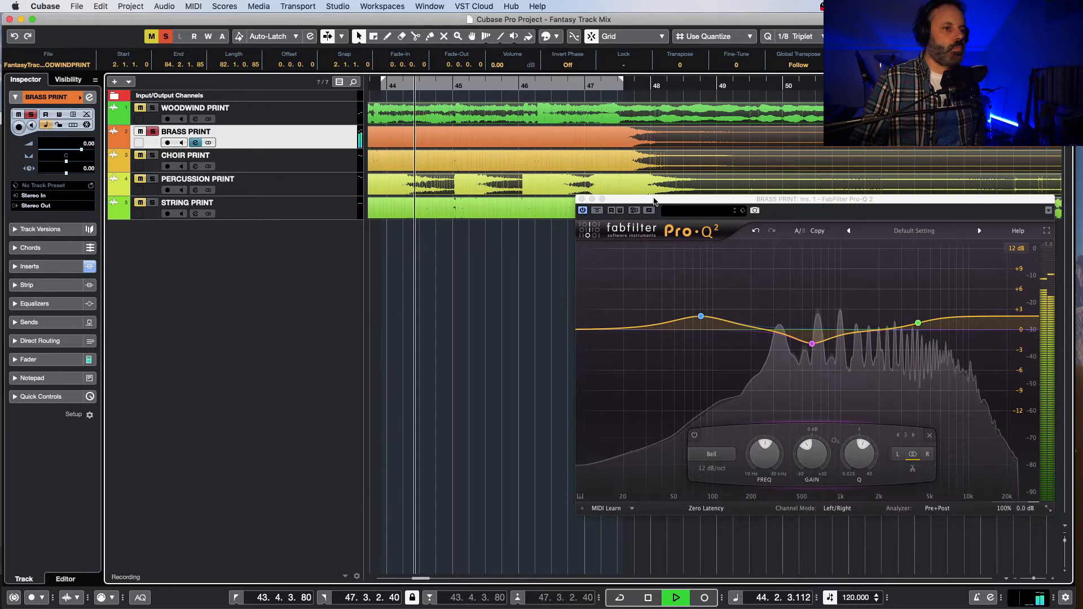
drag(654, 201, 493, 170)
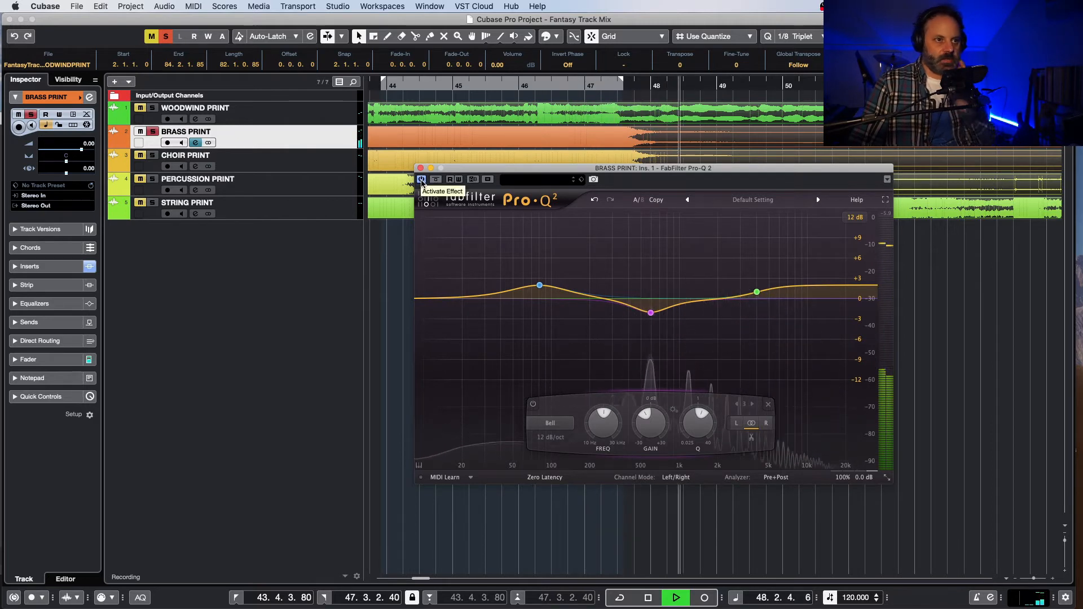
key(space)
key(KP_Divide)
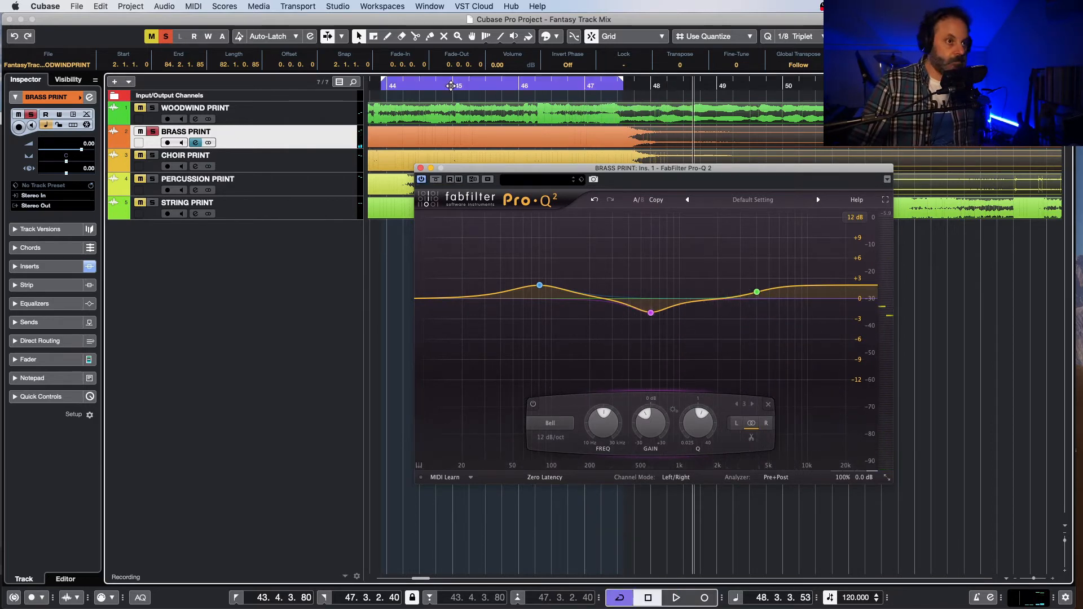
Step: Compare the looped brass around bars 44 to 47 with Pro-Q 2 deactivated and reactivated, and close the plug-in
click(449, 85)
key(space)
click(420, 179)
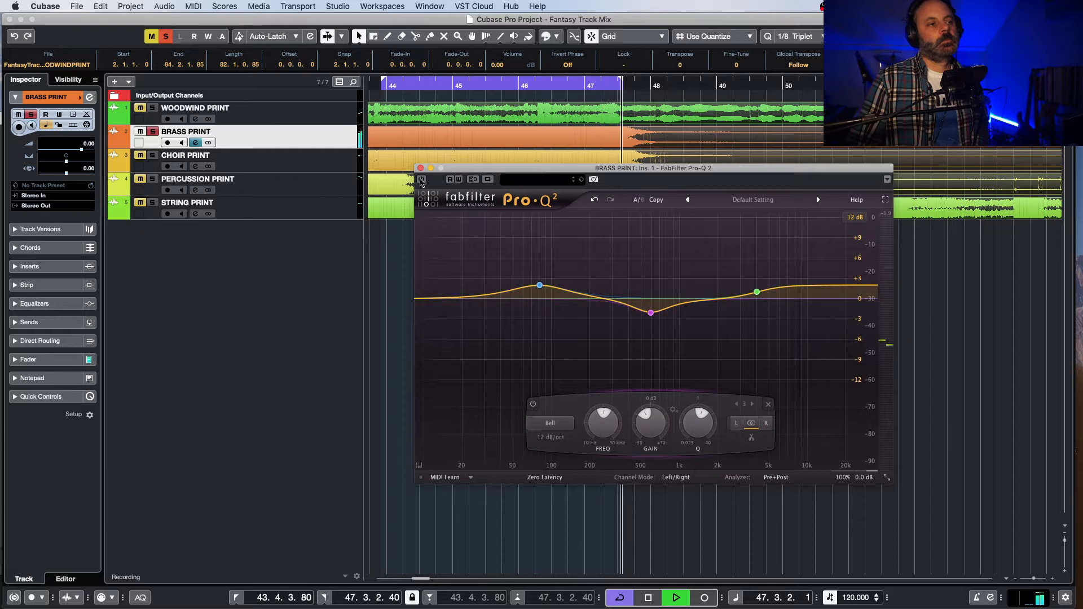
click(421, 179)
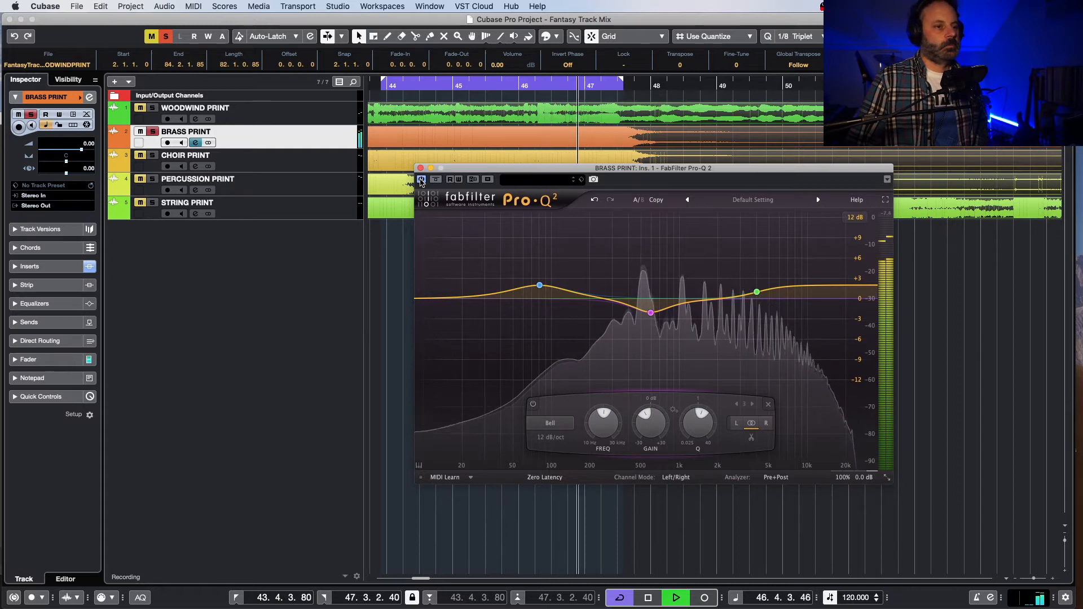
key(space)
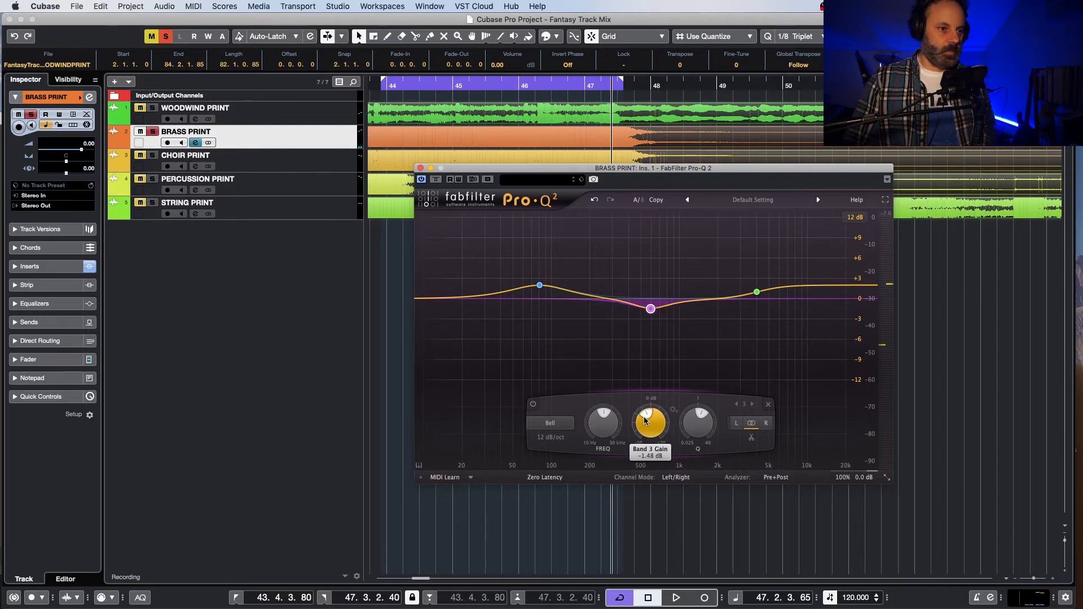
click(420, 169)
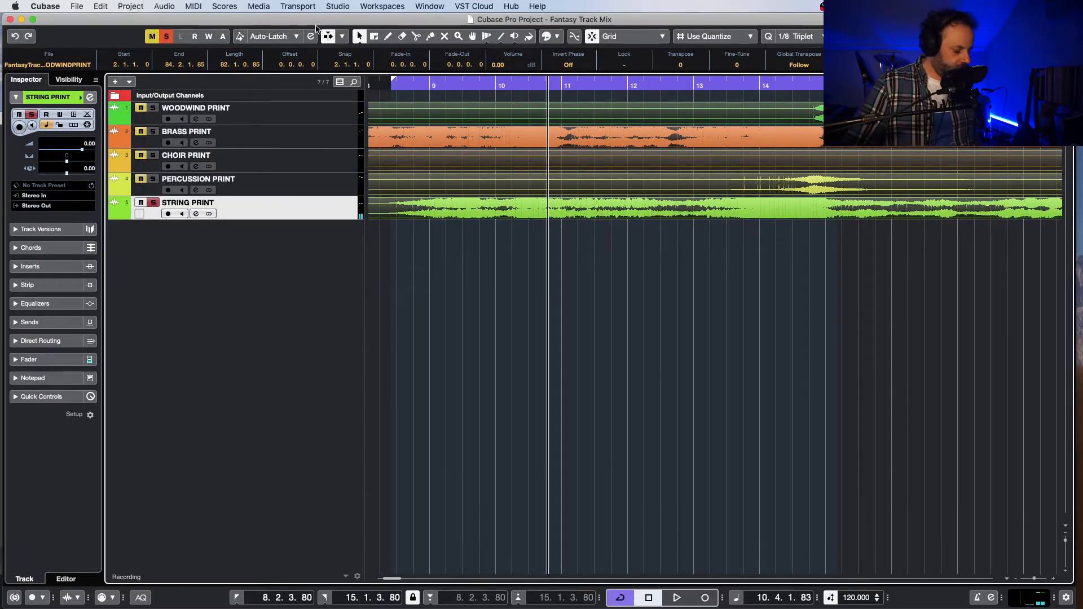
Step: Insert FabFilter Pro-Q 2 in the first insert slot of STRING PRINT and examine the strings' spectrum during looped playback
key(e)
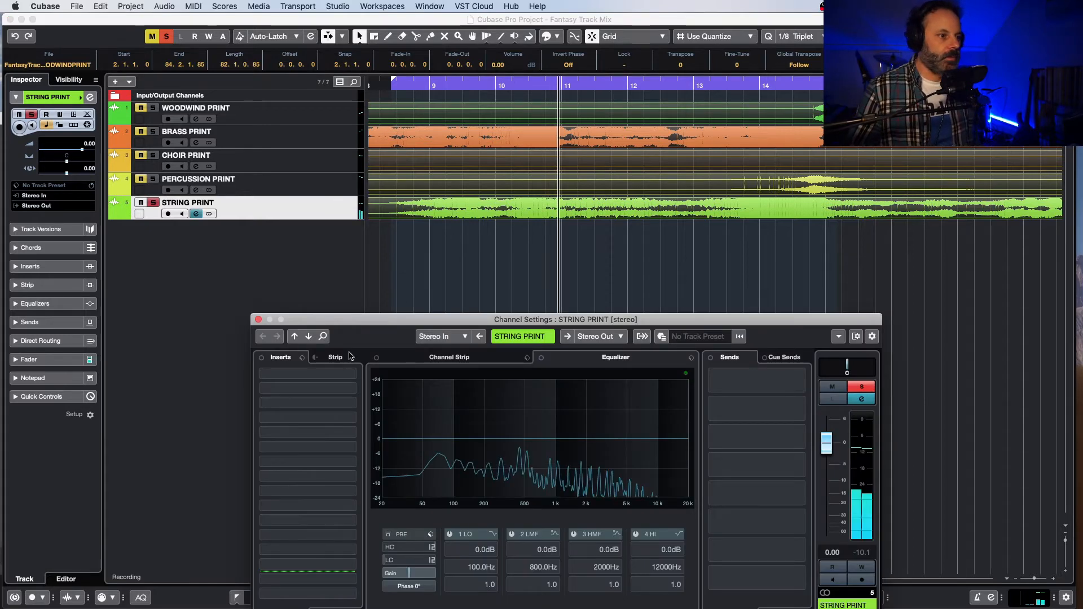
click(352, 420)
scroll(356, 428, down, 4)
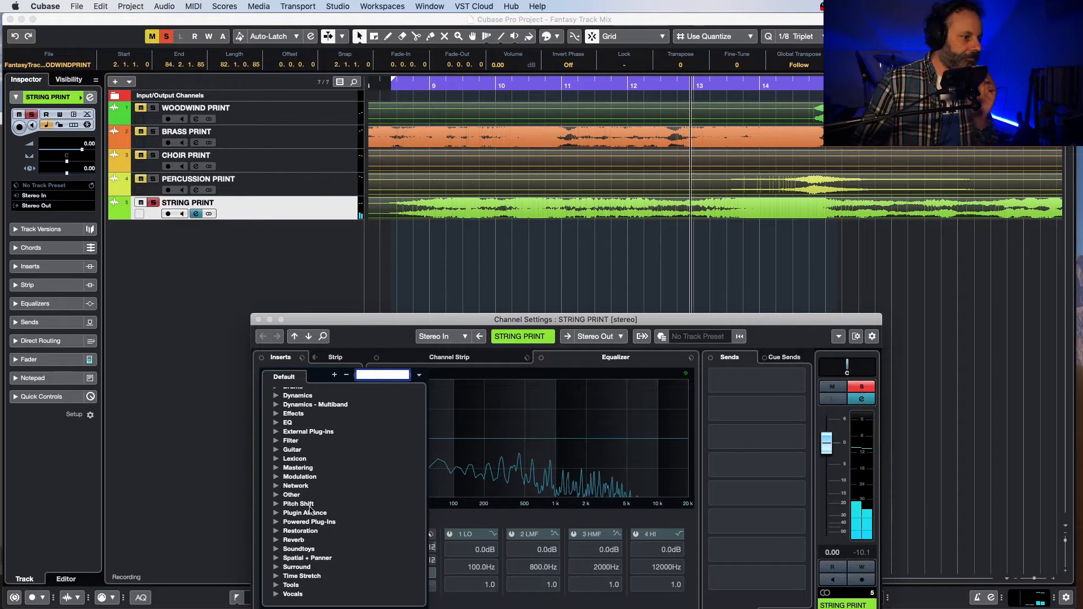
click(276, 494)
scroll(337, 490, down, 2)
scroll(337, 490, down, 5)
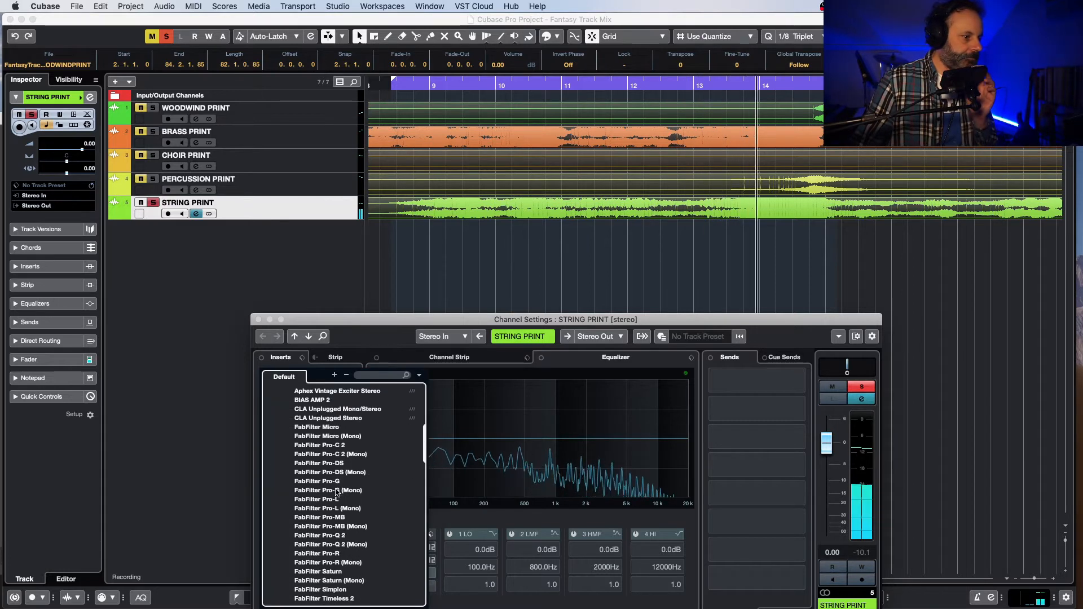
click(339, 536)
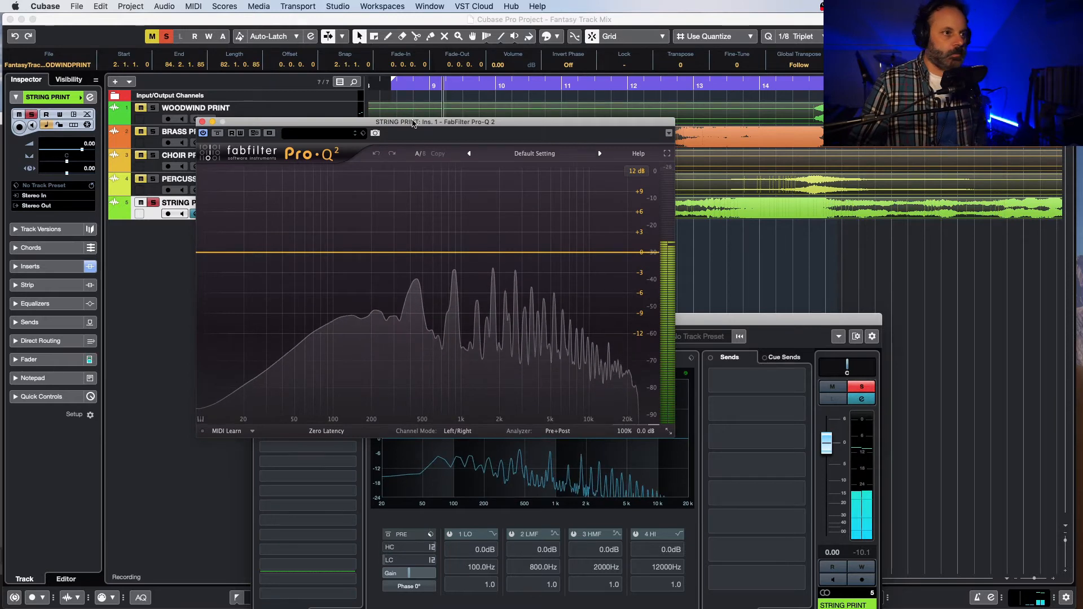
drag(416, 121, 491, 219)
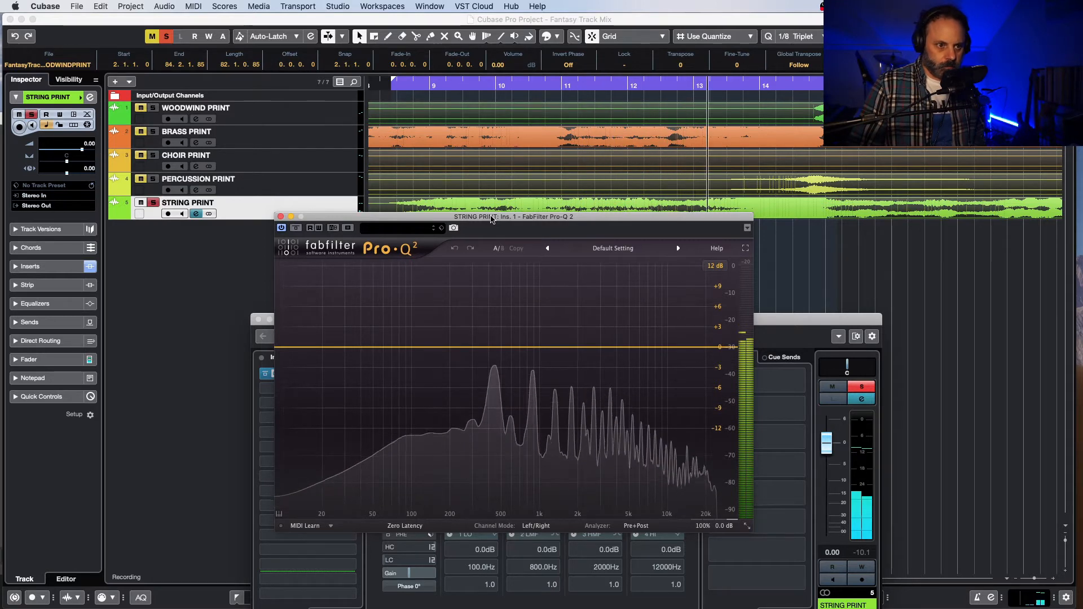
key(space)
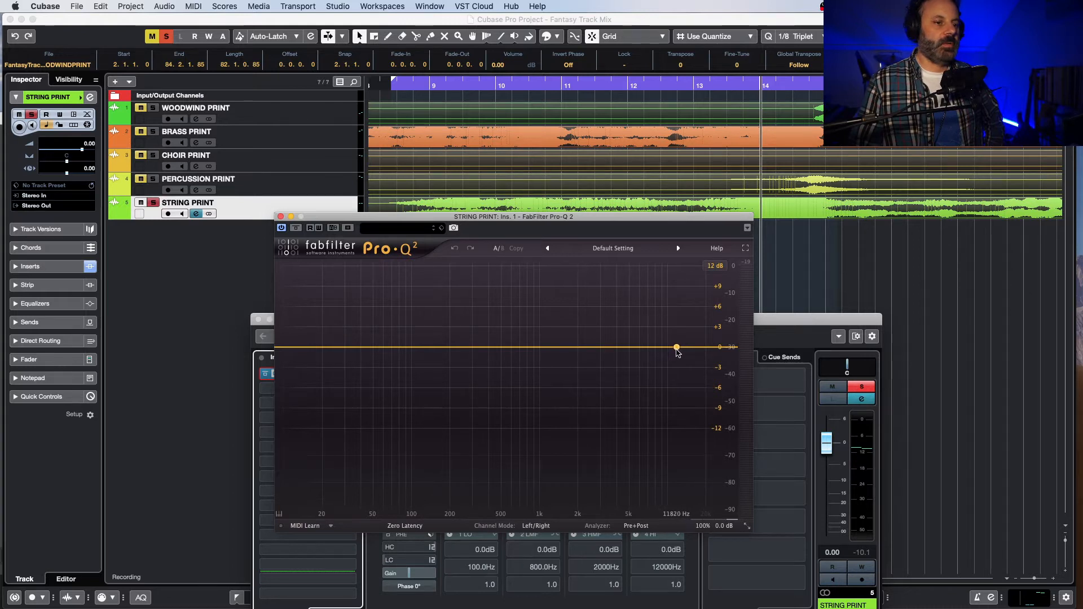
Step: Add a slightly boosted band at about 11.9 kHz in the string Pro-Q 2 and make it a Bell with a Q of about 1.2
click(677, 348)
key(space)
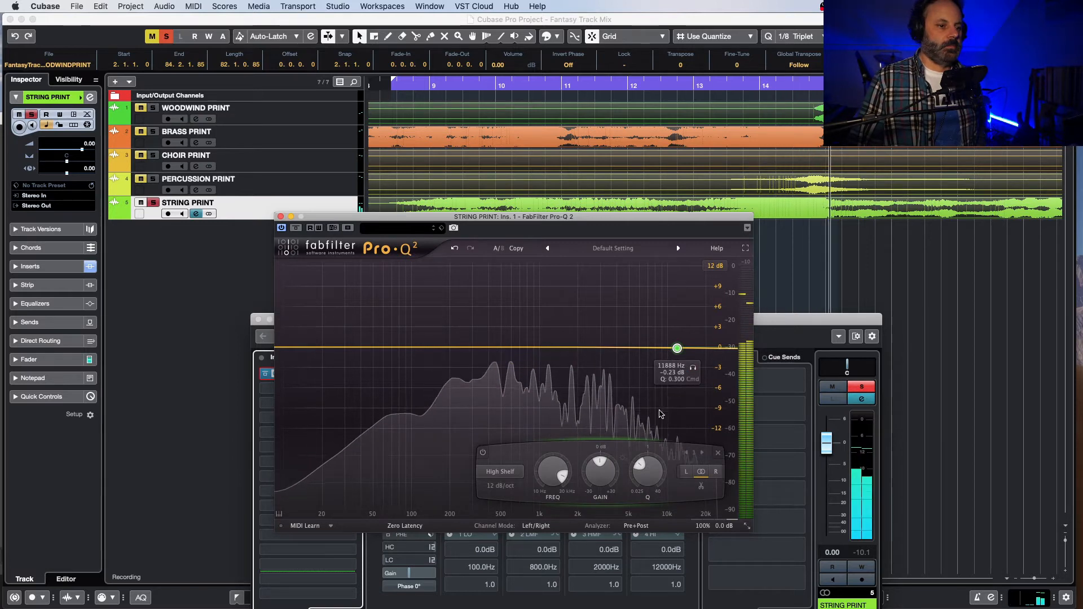
drag(604, 471, 645, 461)
click(507, 469)
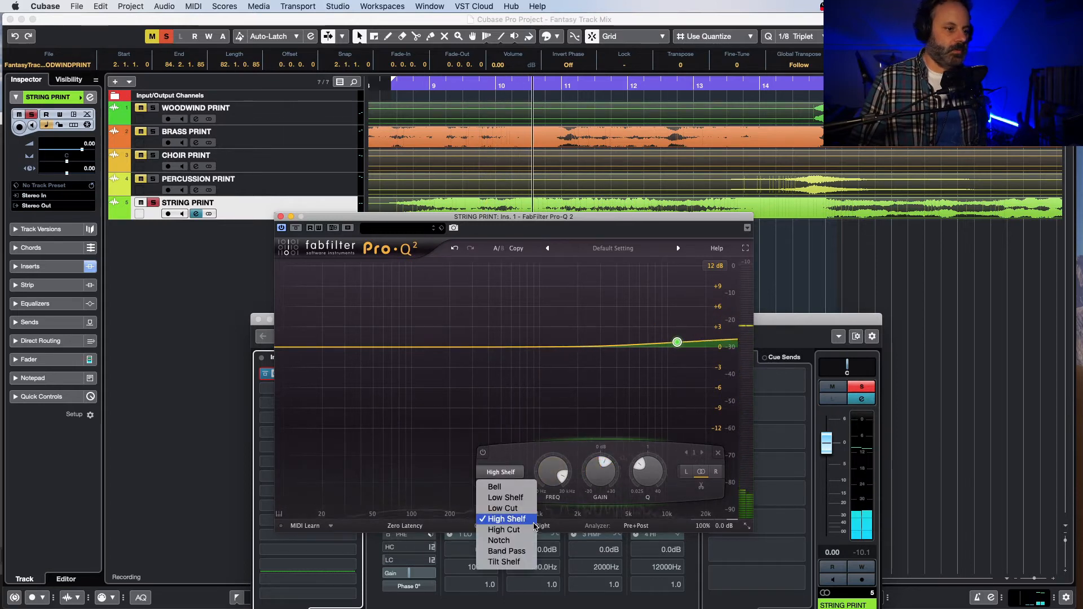
click(495, 487)
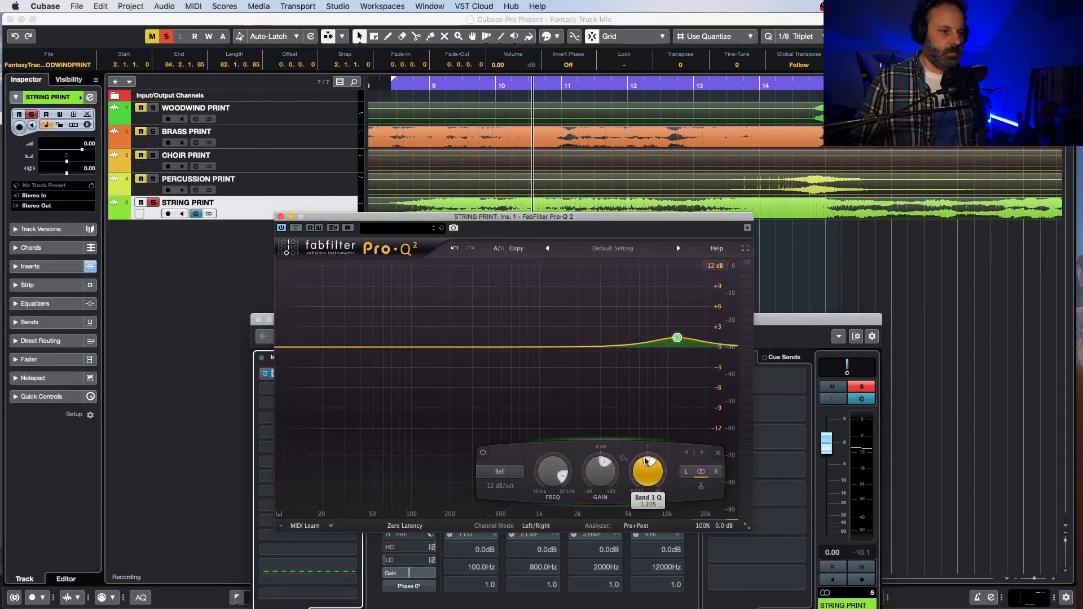
Step: Raise the gain of the strings' high Bell band to about +5 dB while the passage loops
key(space)
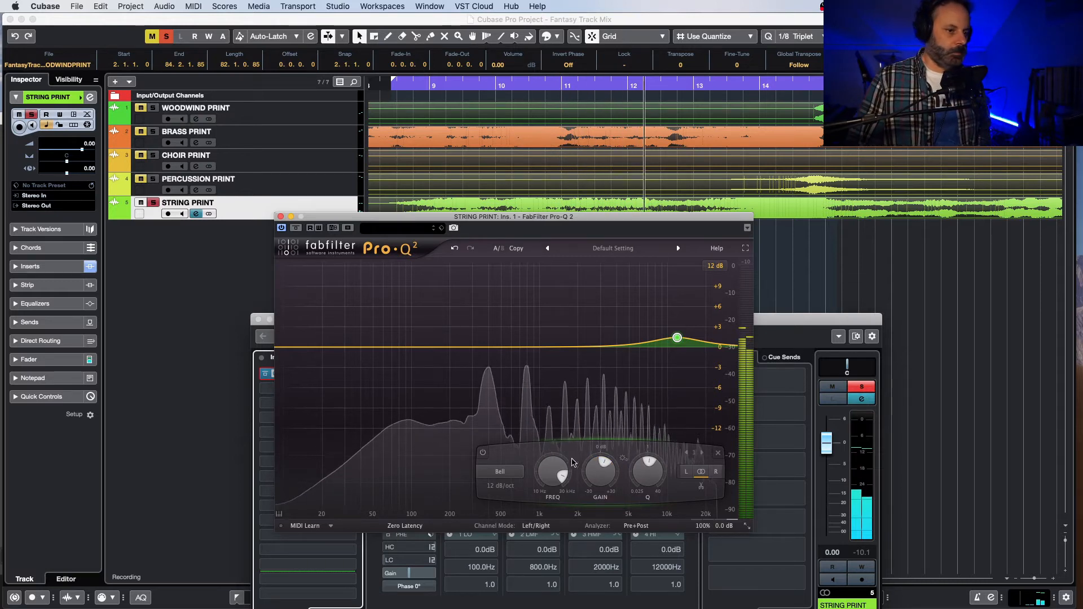
mouse_move(595, 467)
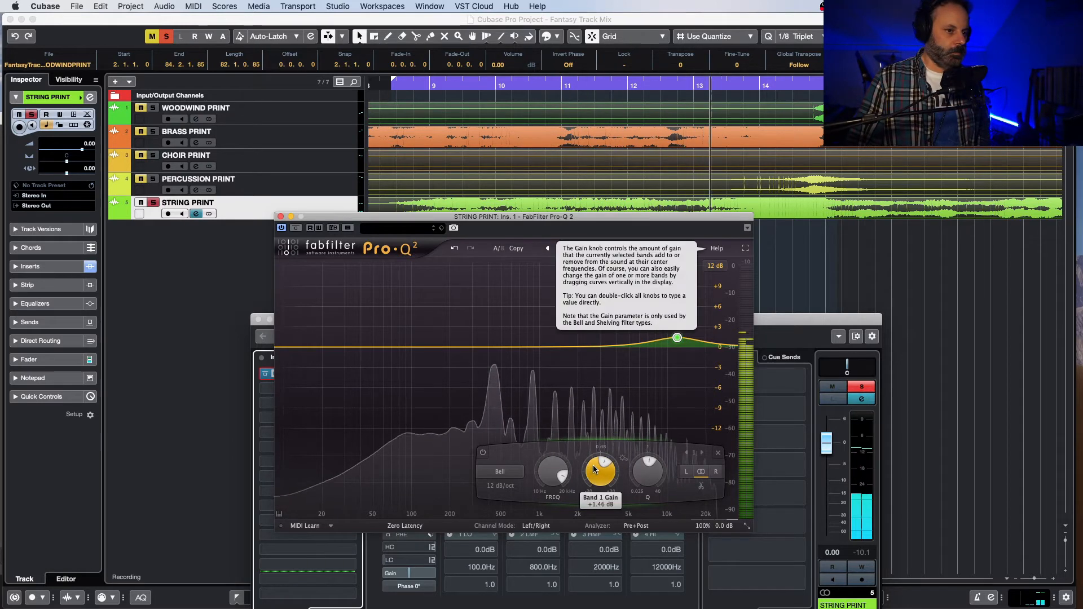
drag(596, 464, 631, 438)
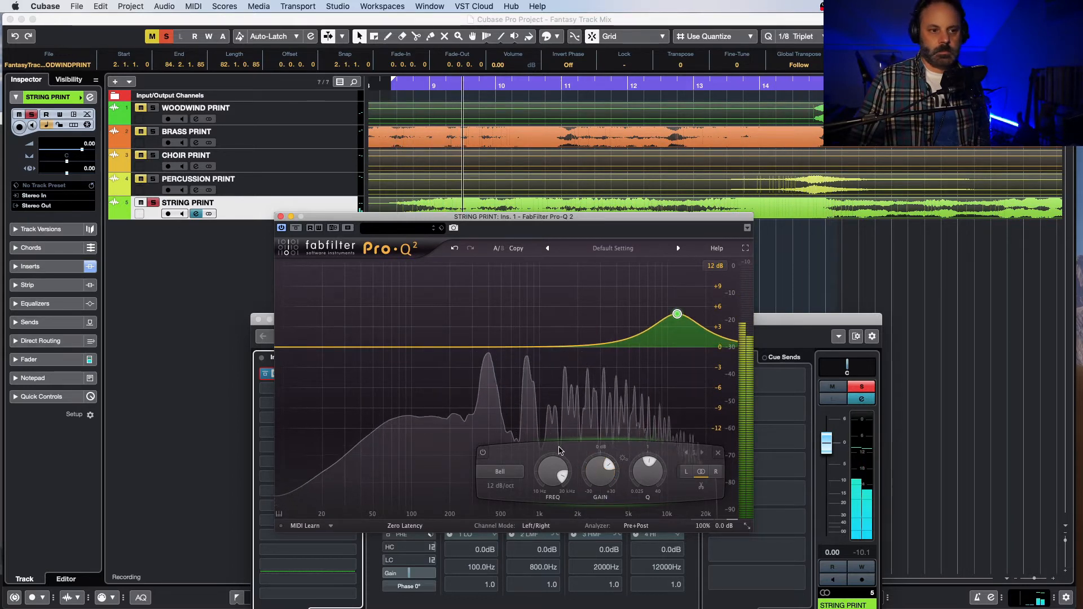
Step: Compare the looped strings with Pro-Q 2 deactivated and reactivated, and replay them with the high boost active
click(282, 228)
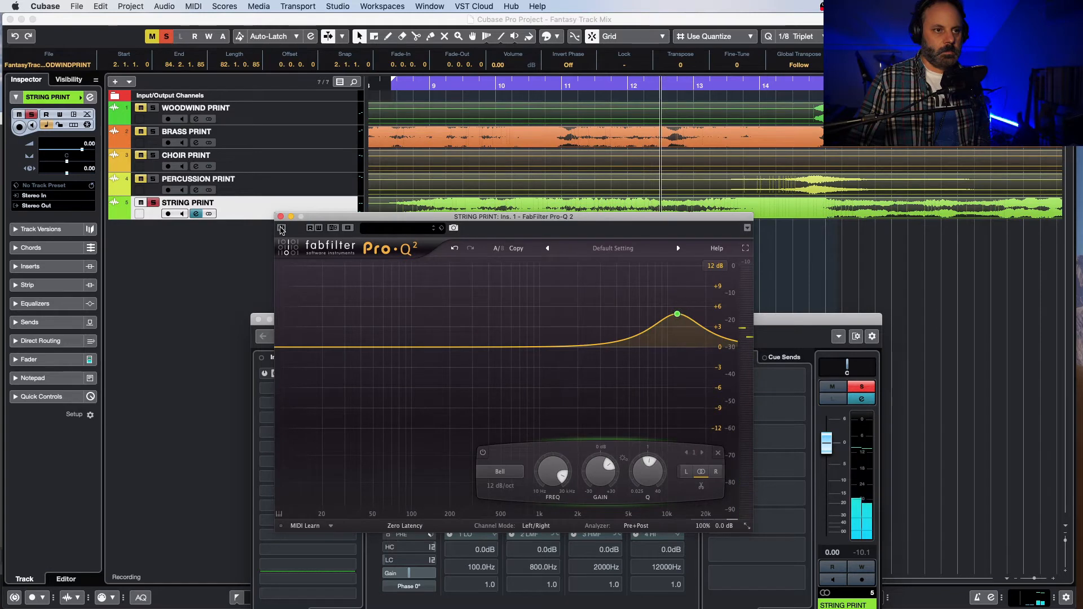
click(281, 228)
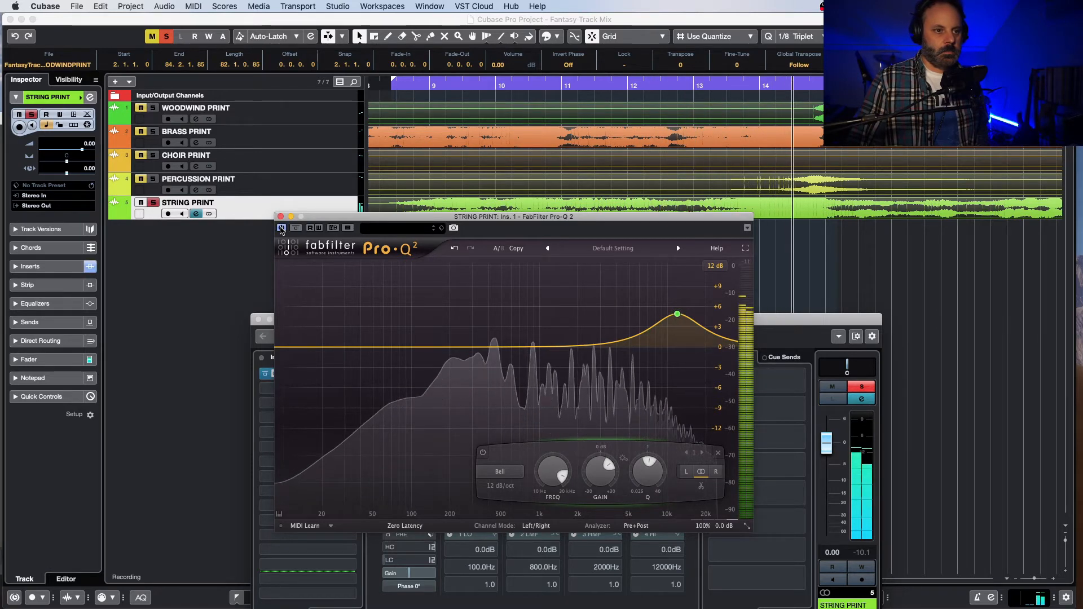
key(space)
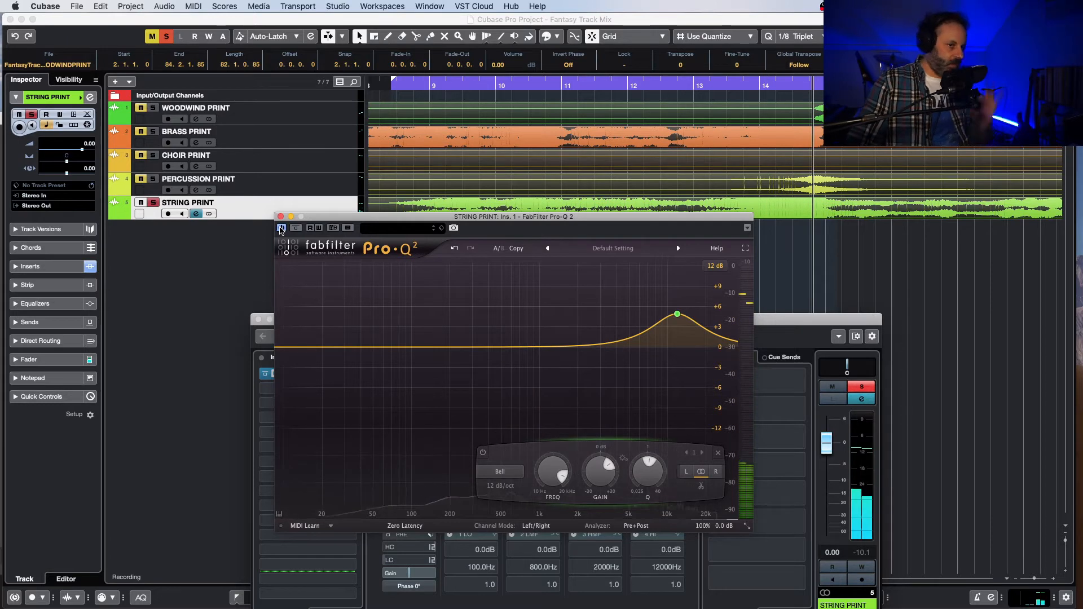
key(space)
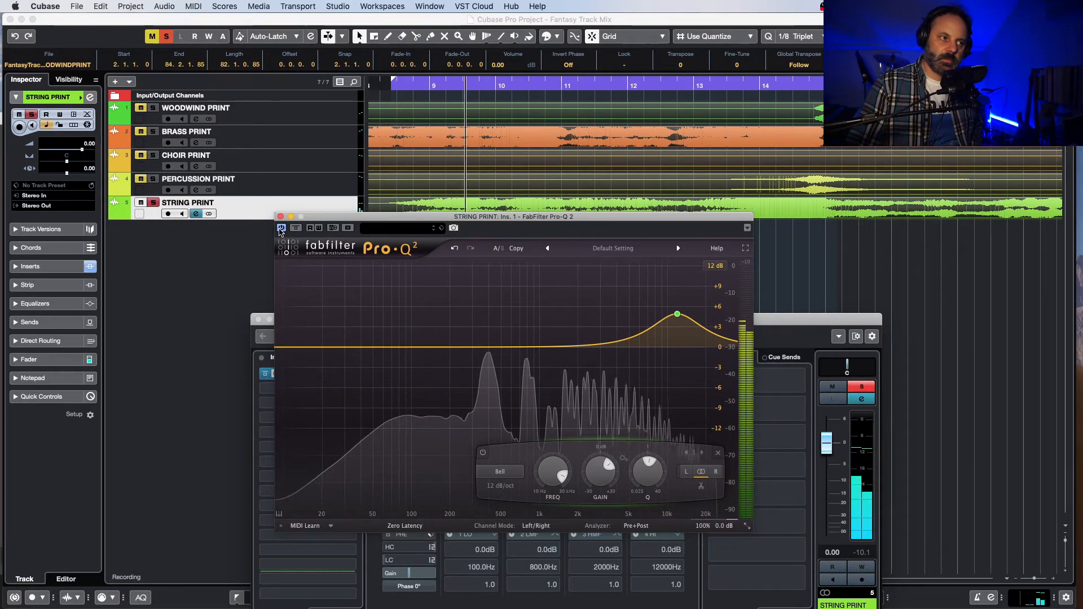
Step: Bypass and re-enable the string Pro-Q 2 once more to compare the high boost, and stop playback
click(280, 229)
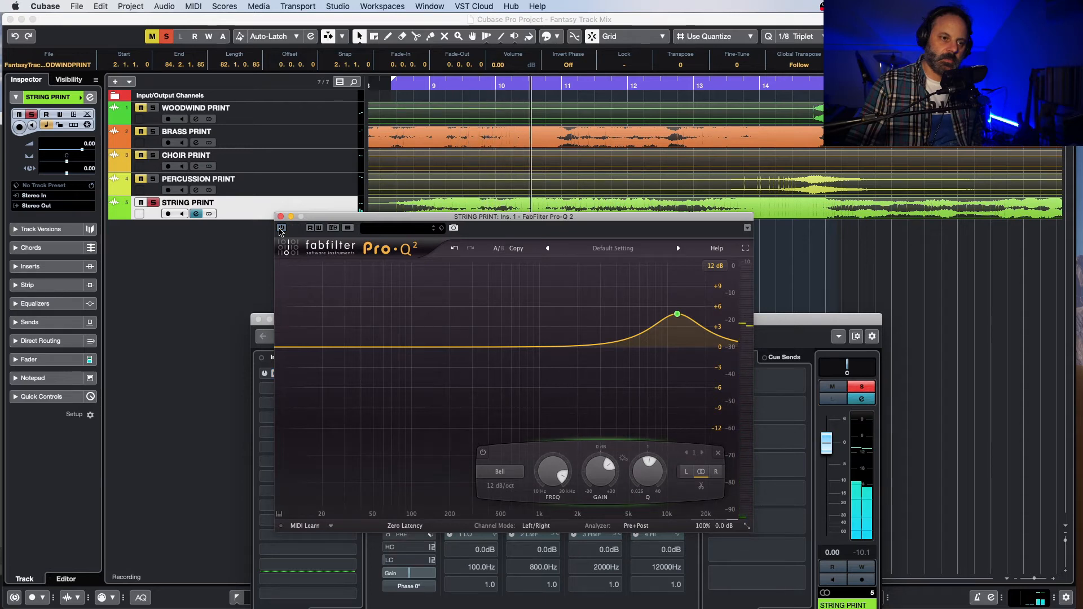
click(280, 228)
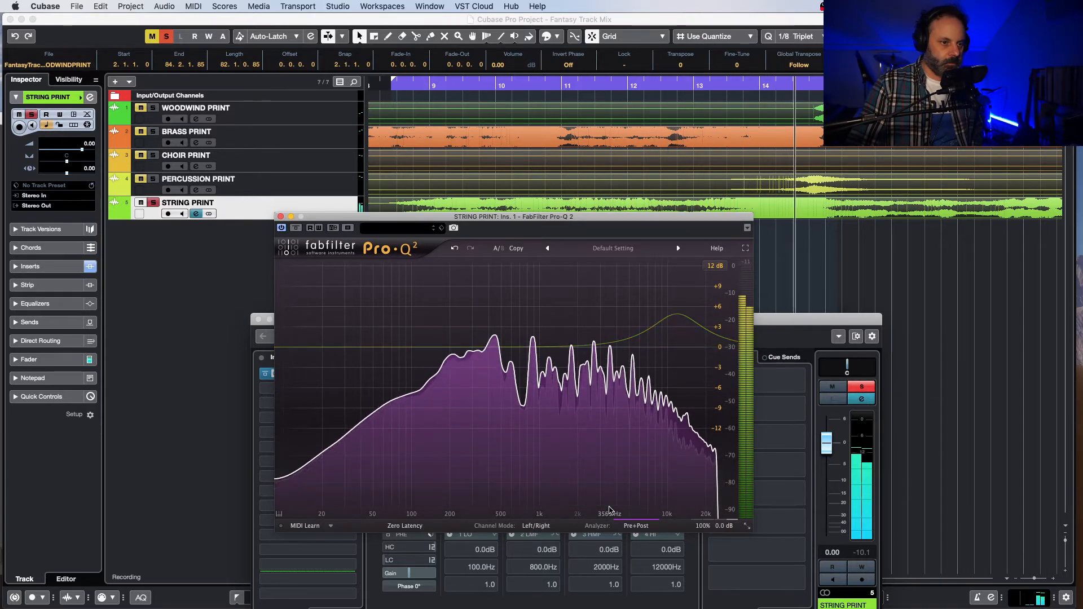
key(space)
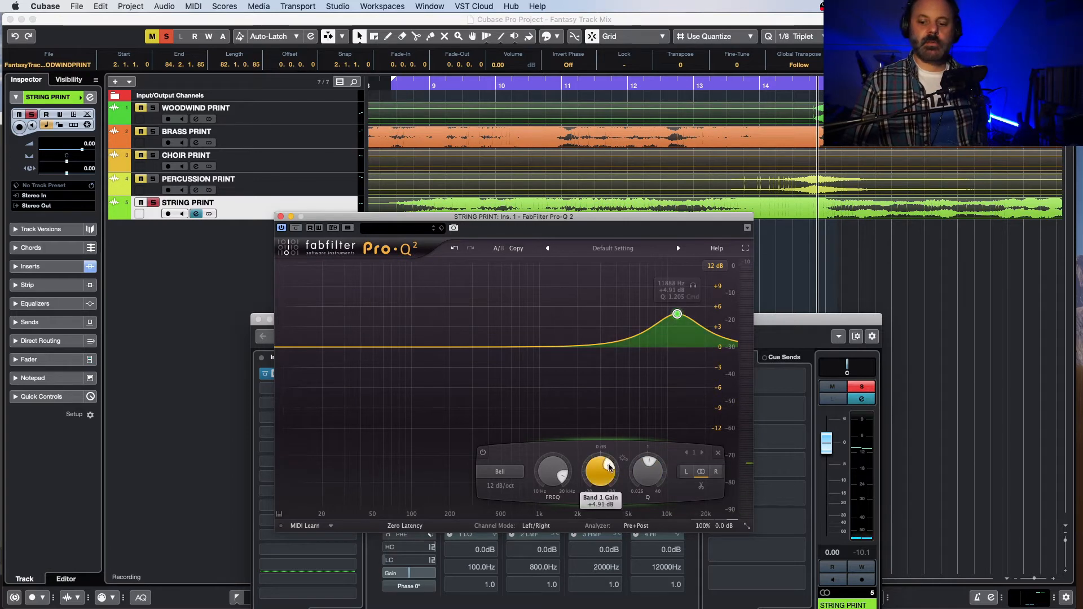
Step: Lower the gain of the strings' high Bell band to about +4 dB and resume looped playback
mouse_move(607, 467)
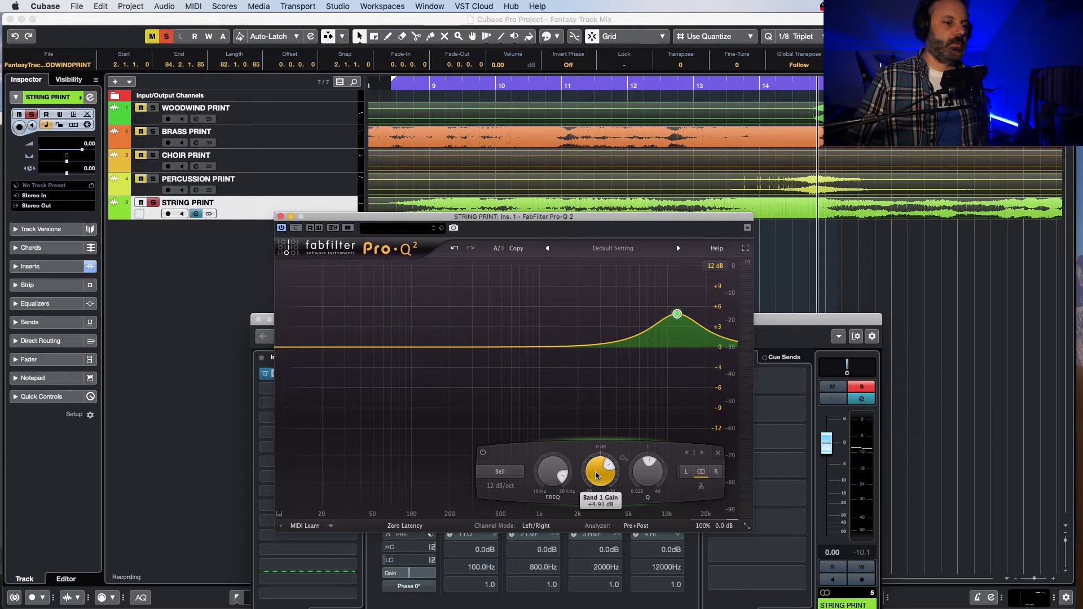
drag(597, 475, 594, 483)
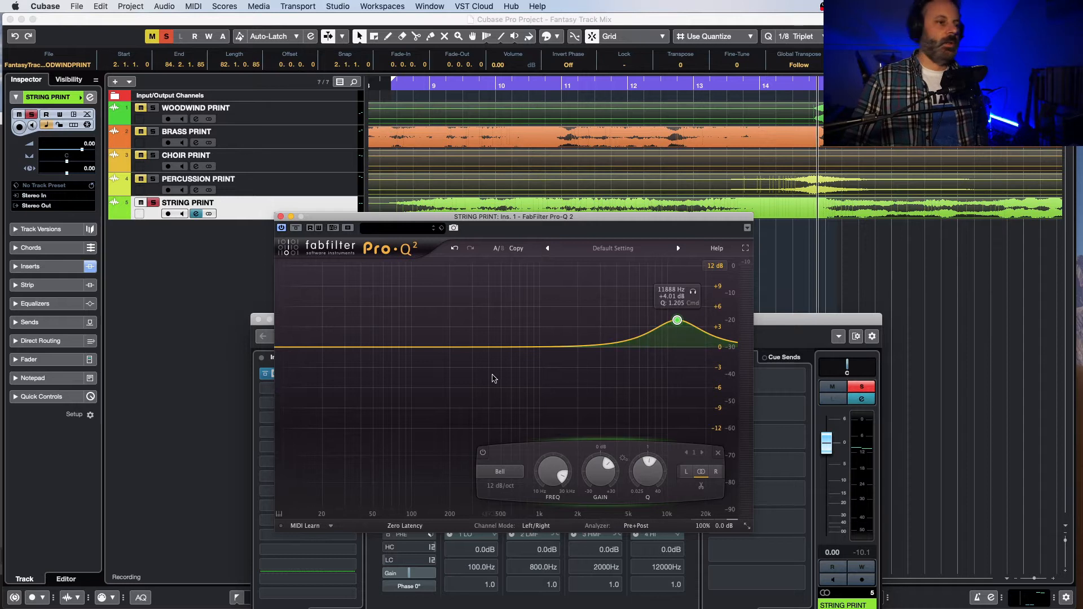
key(space)
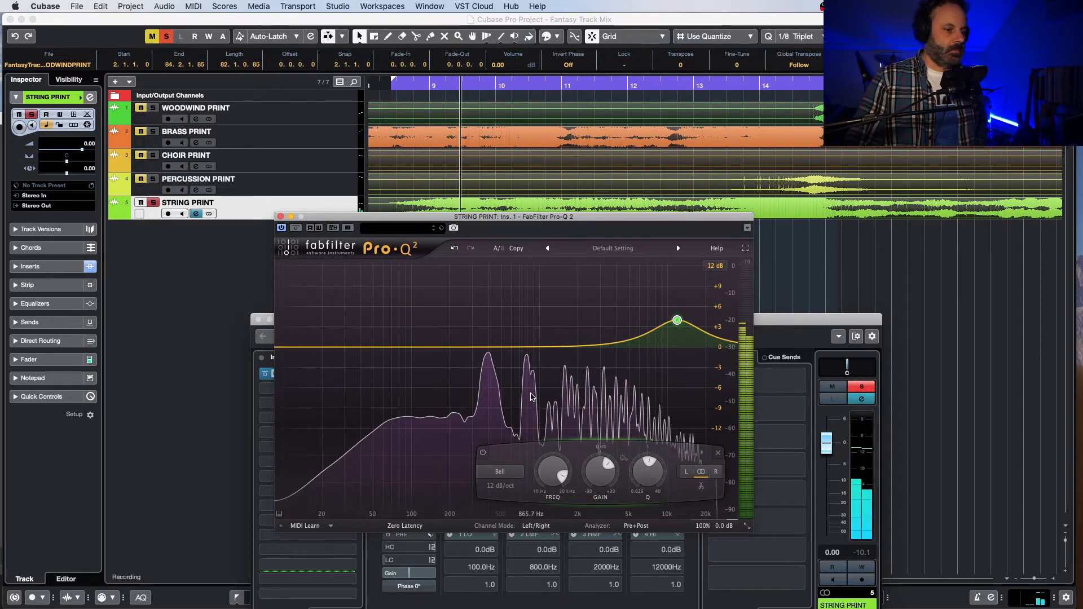
Step: Add a Bell band near 516 Hz, solo it, boost it to about +7 dB and sweep it to about 400 Hz
click(502, 349)
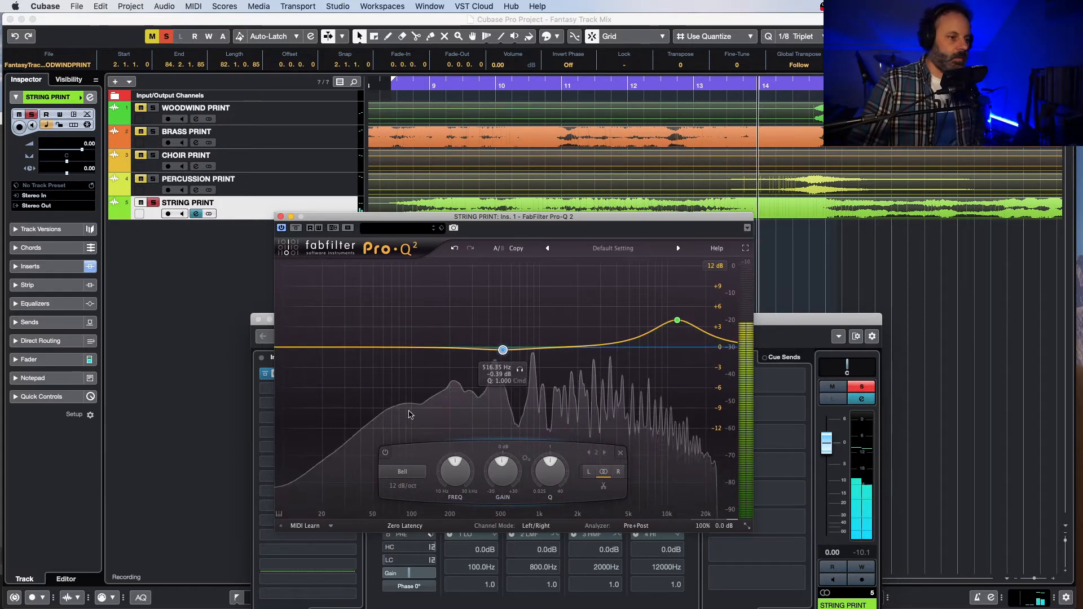
click(519, 370)
click(520, 370)
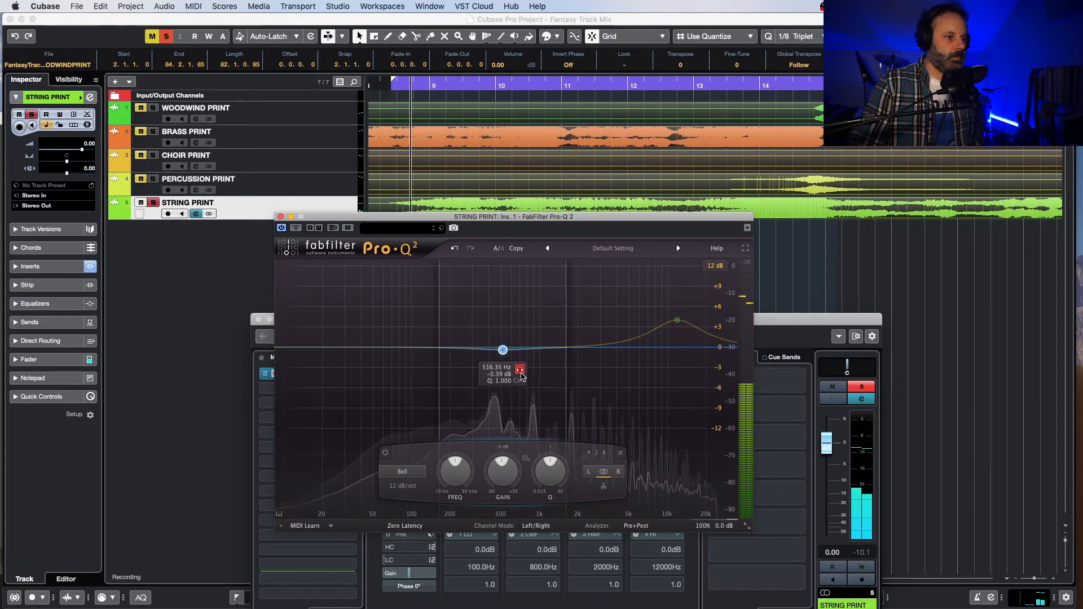
drag(520, 378, 509, 275)
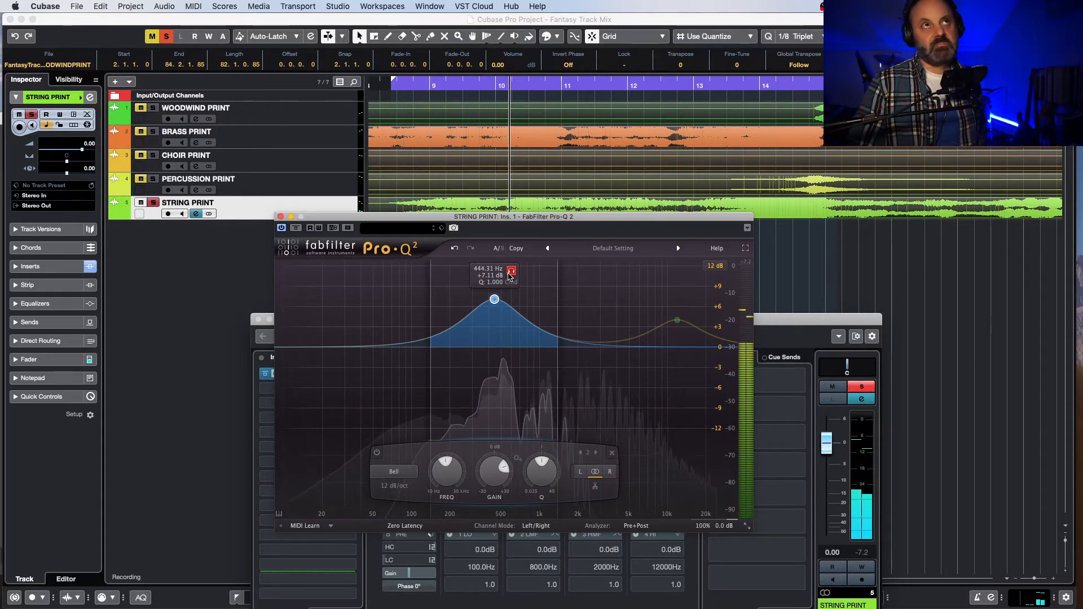
drag(509, 275, 502, 276)
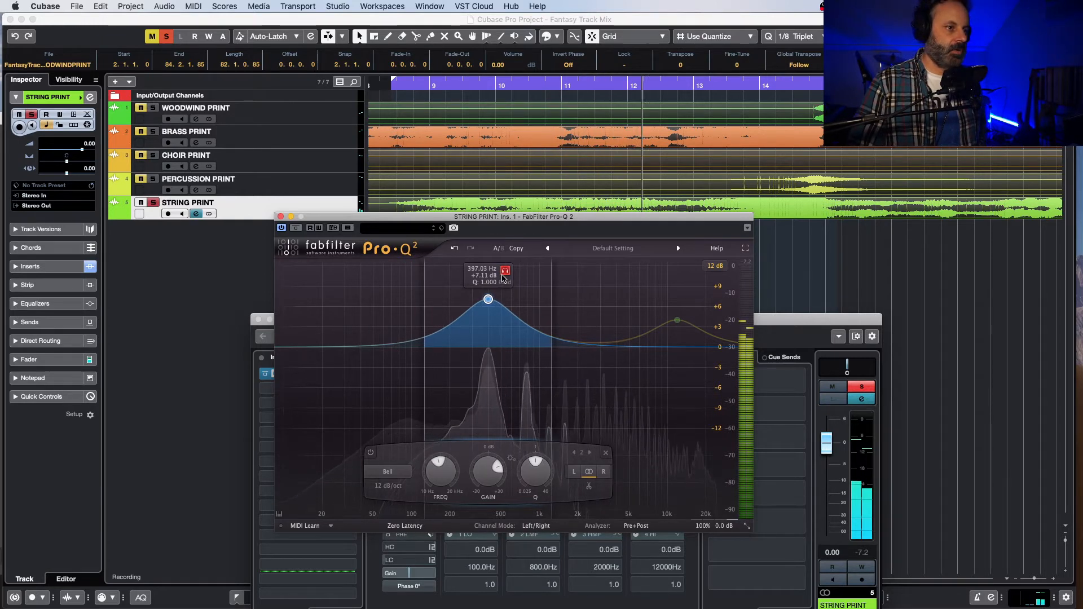
drag(503, 277, 503, 279)
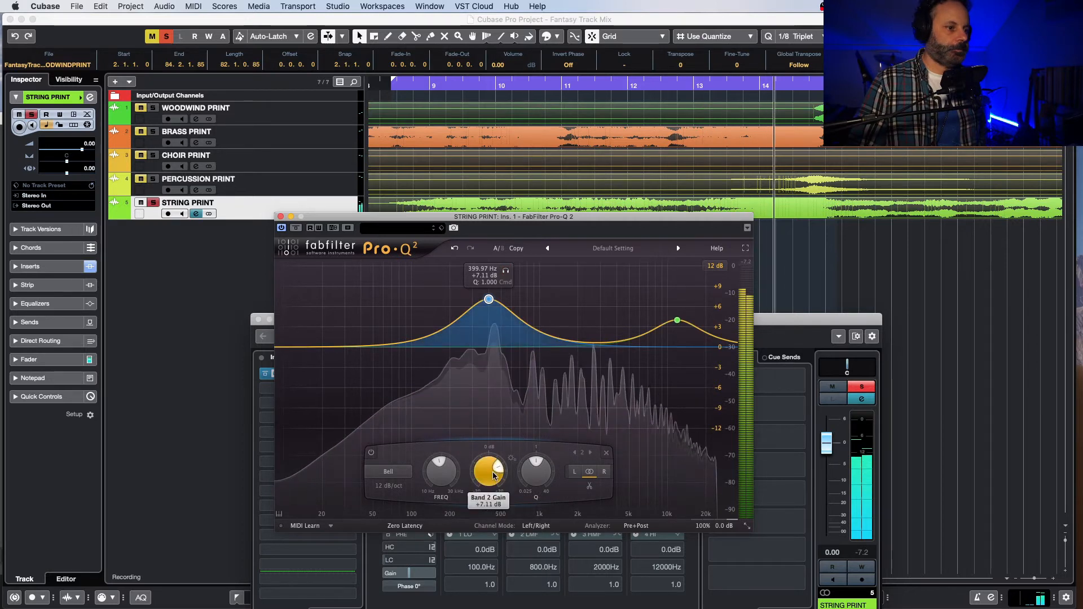
Step: Turn the 400 Hz band into a gentle cut of about -2 dB while the strings loop
drag(488, 476, 488, 526)
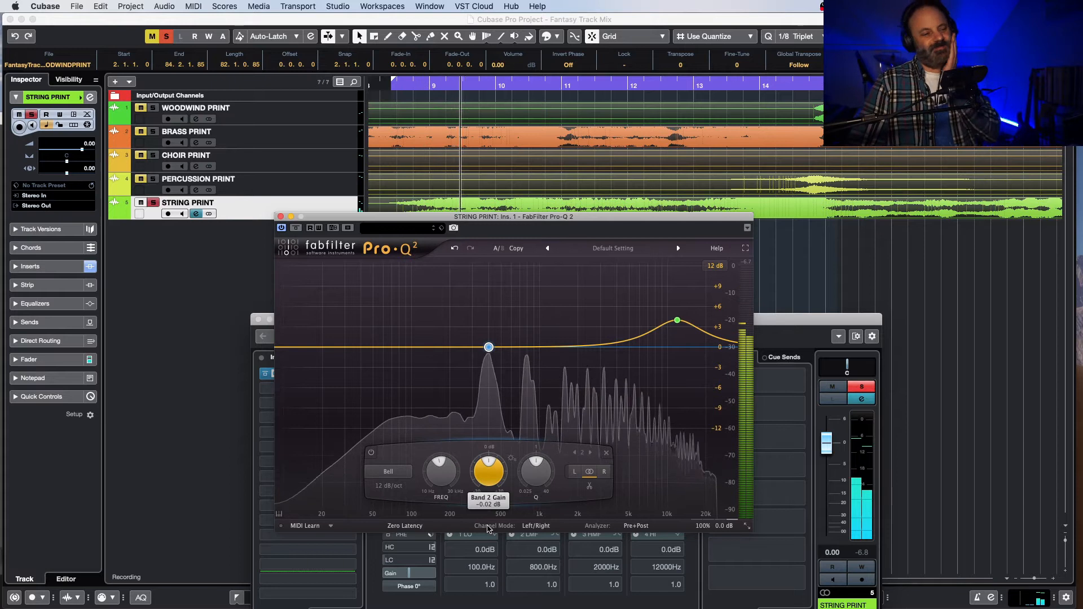
drag(488, 526, 490, 540)
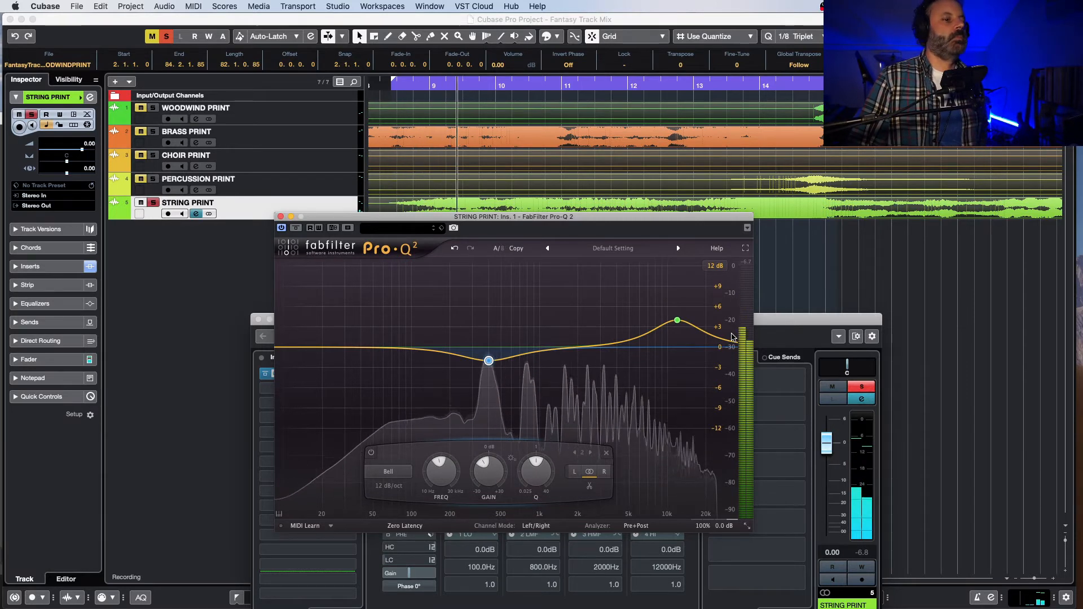
mouse_move(731, 338)
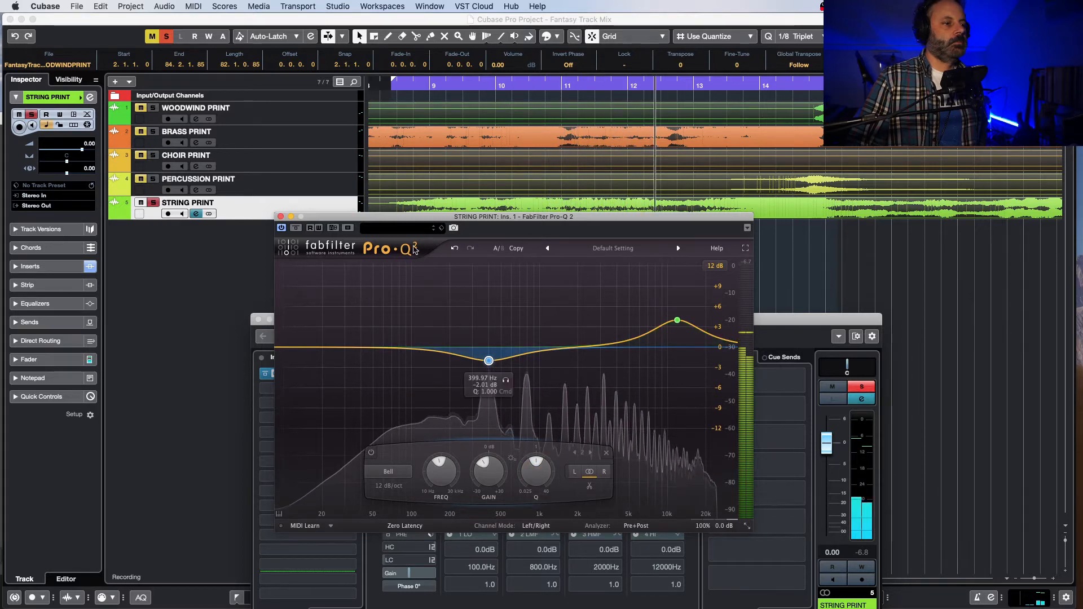
Step: Compare the looped strings with and without the 400 Hz cut and high boost by toggling Pro-Q 2 twice
click(281, 227)
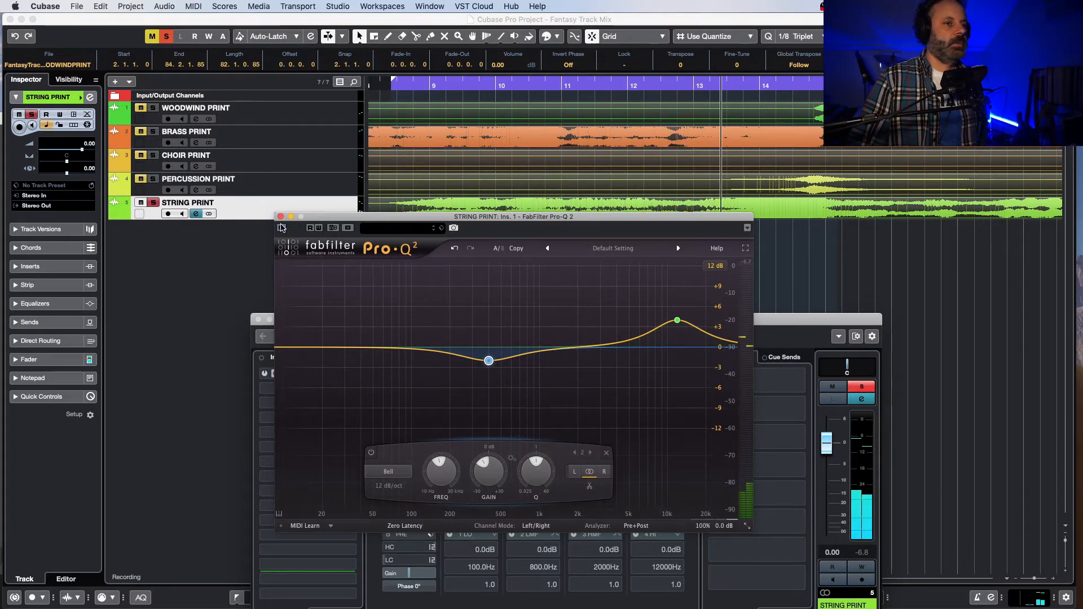
click(281, 227)
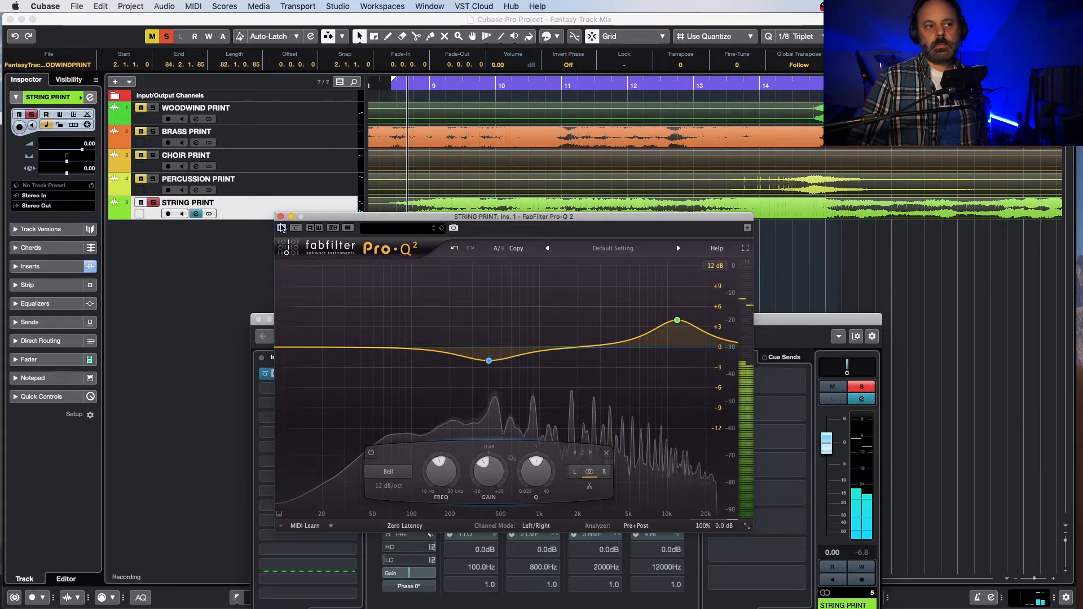
click(281, 227)
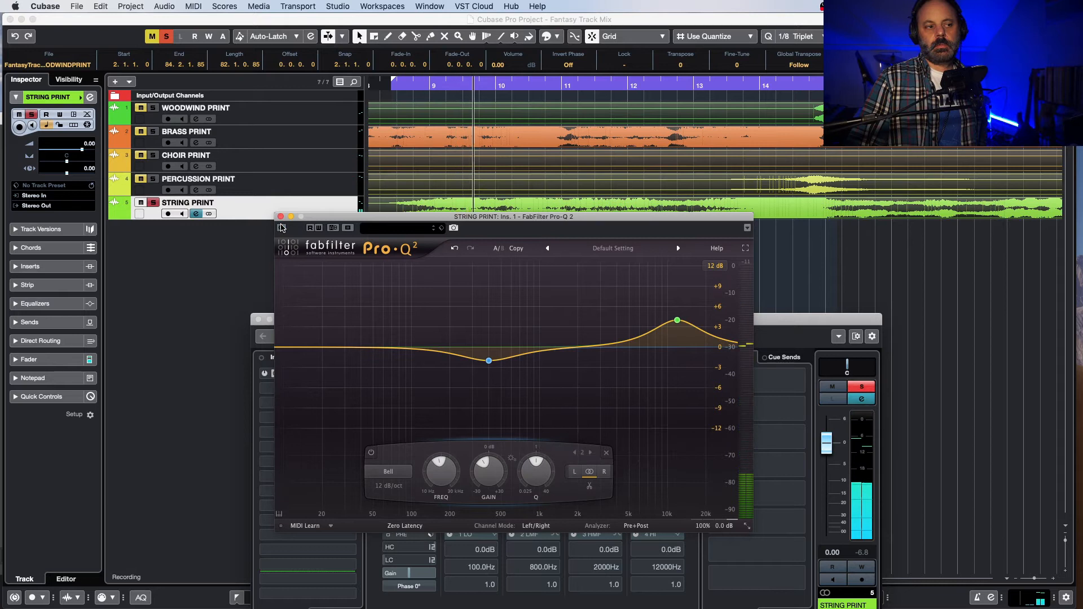
click(280, 227)
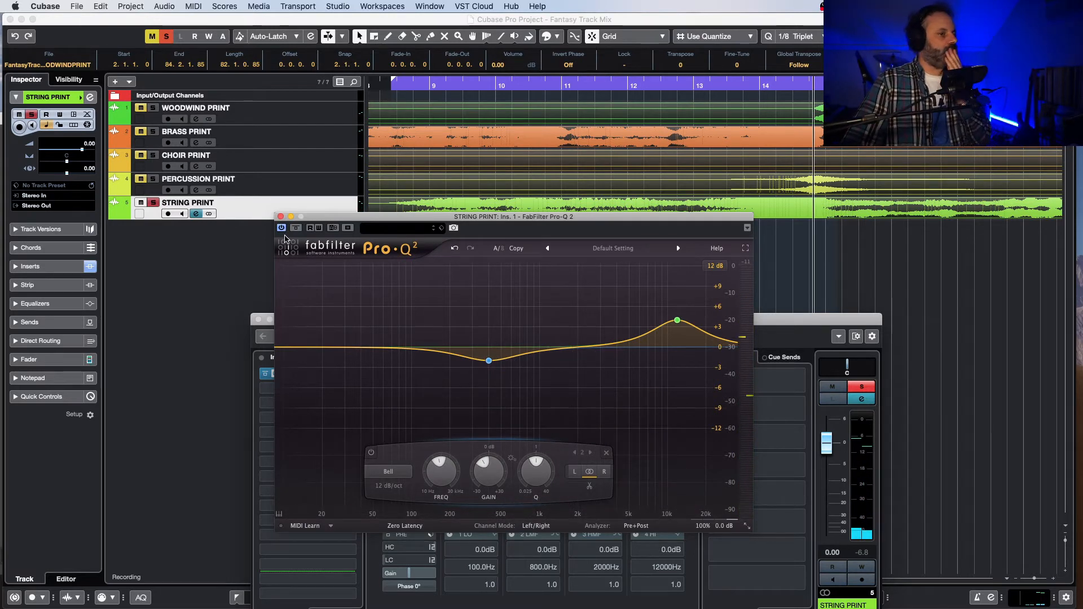
Step: Add a low Bell band during playback, audition it soloed at about 70 Hz, and set its gain to about +1 dB
key(space)
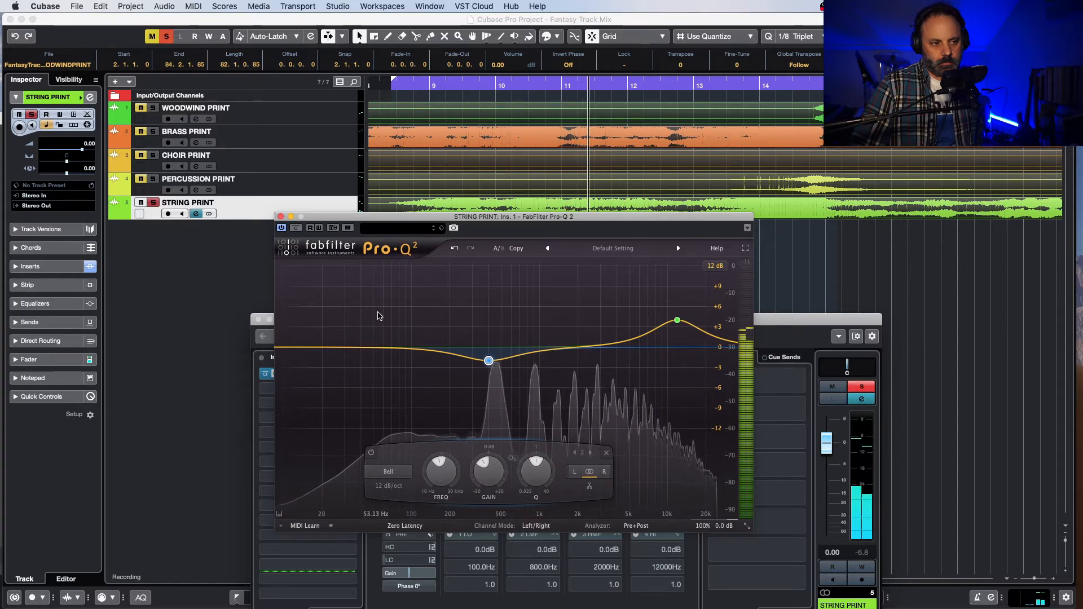
click(398, 348)
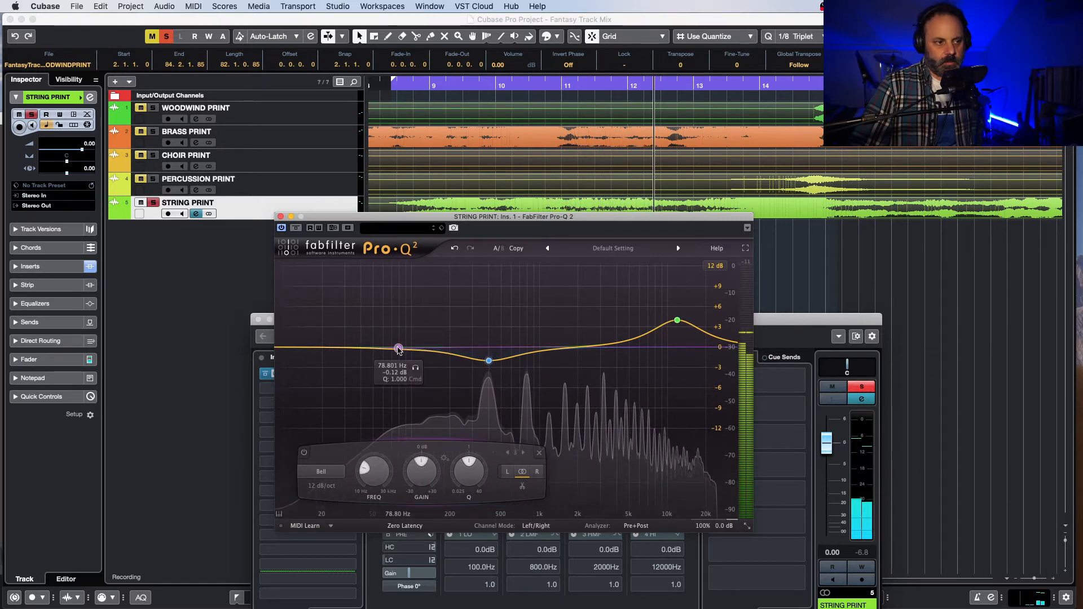
drag(415, 372, 408, 375)
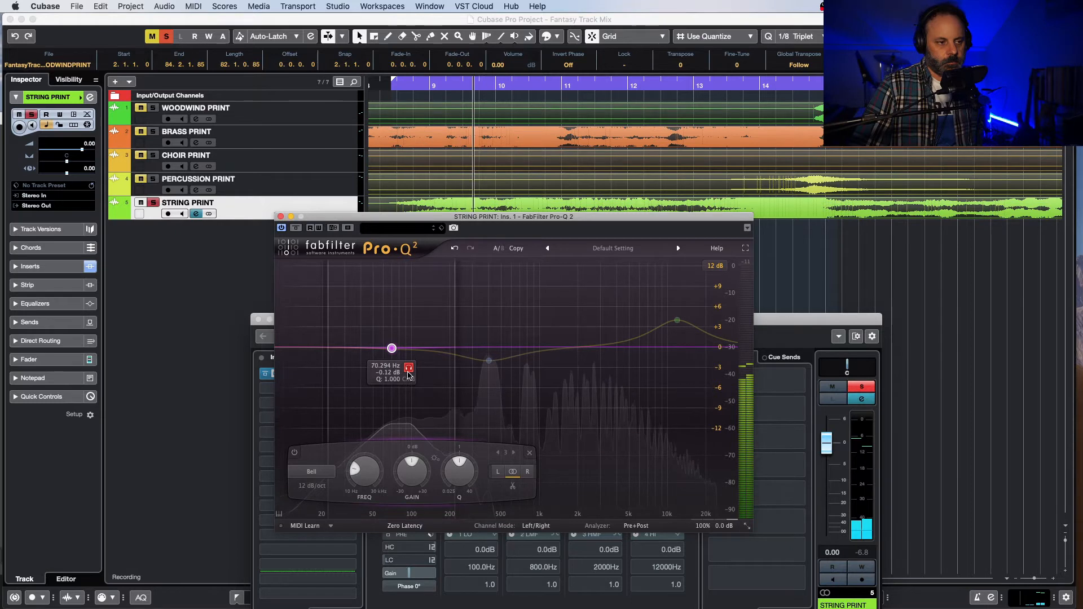
click(408, 370)
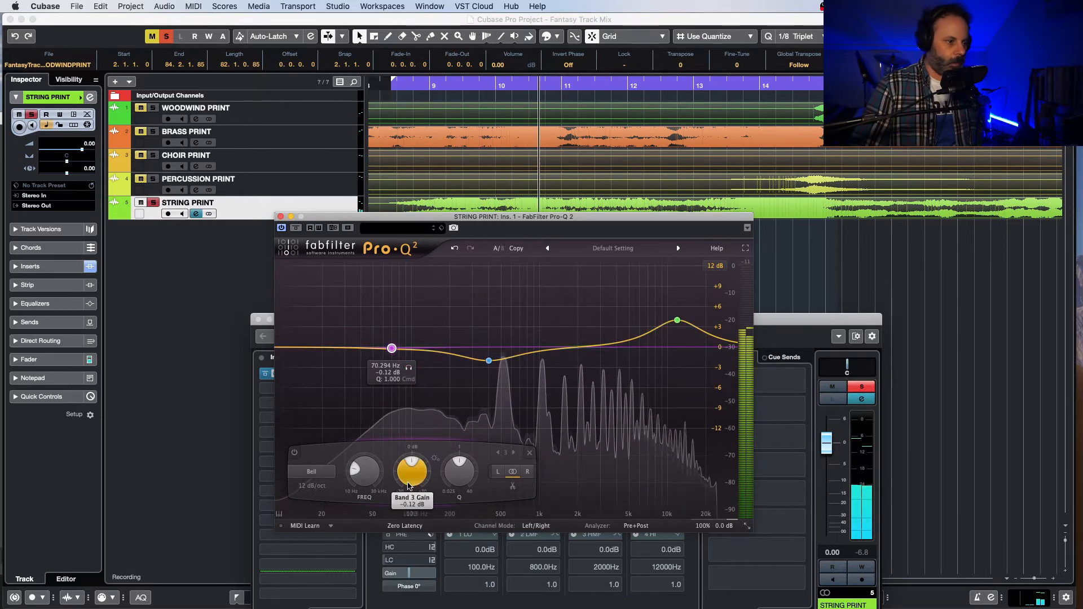
drag(412, 474, 419, 448)
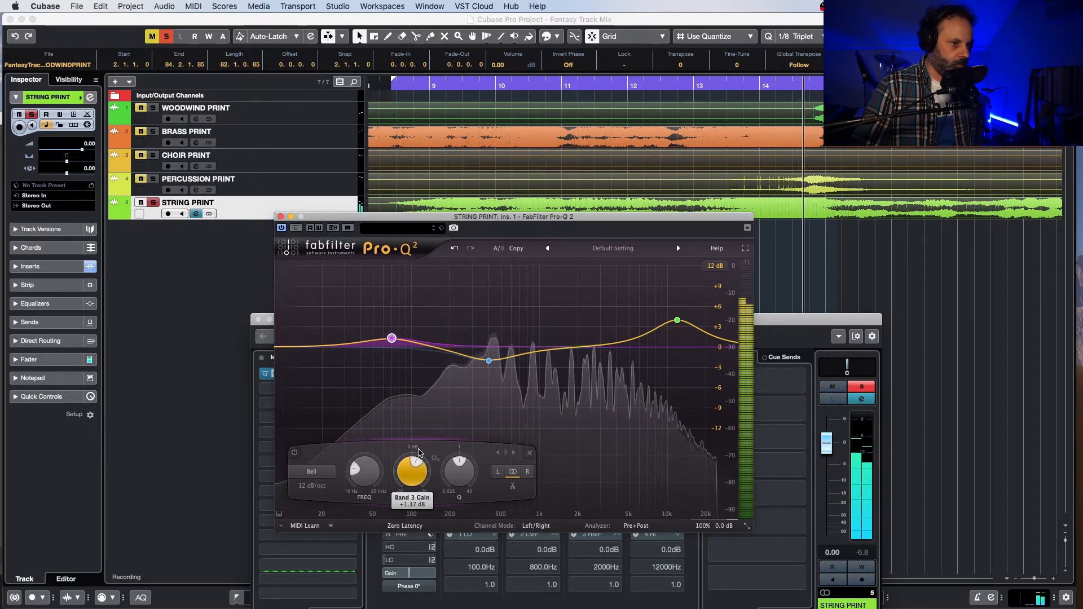
drag(419, 452, 418, 454)
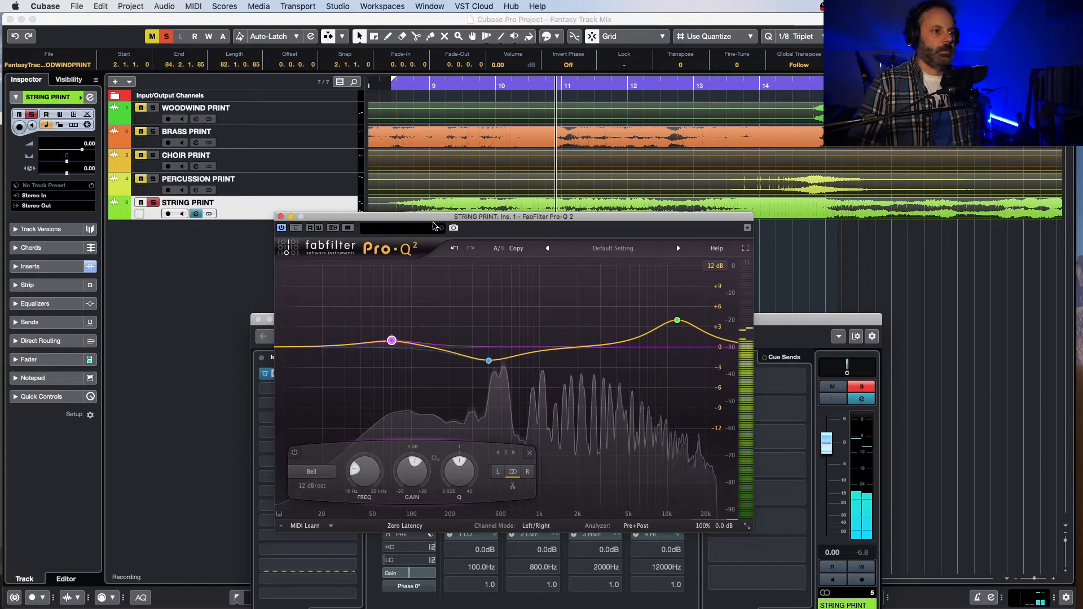
Step: Move the Pro-Q 2 window clear of the tracks and play the later string passage leading up to bar 30
drag(436, 221, 357, 243)
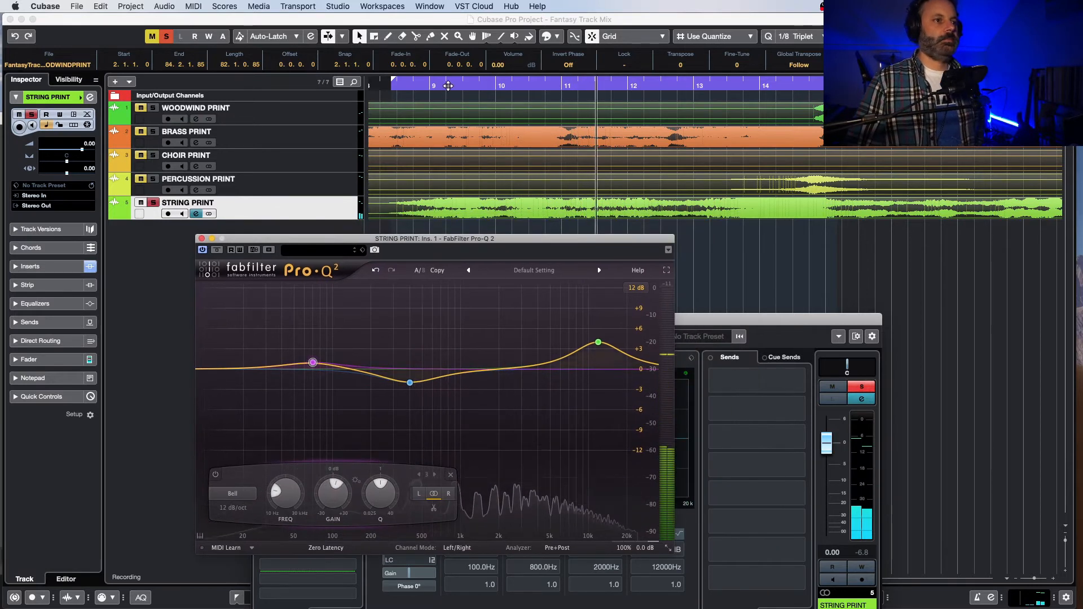
click(585, 83)
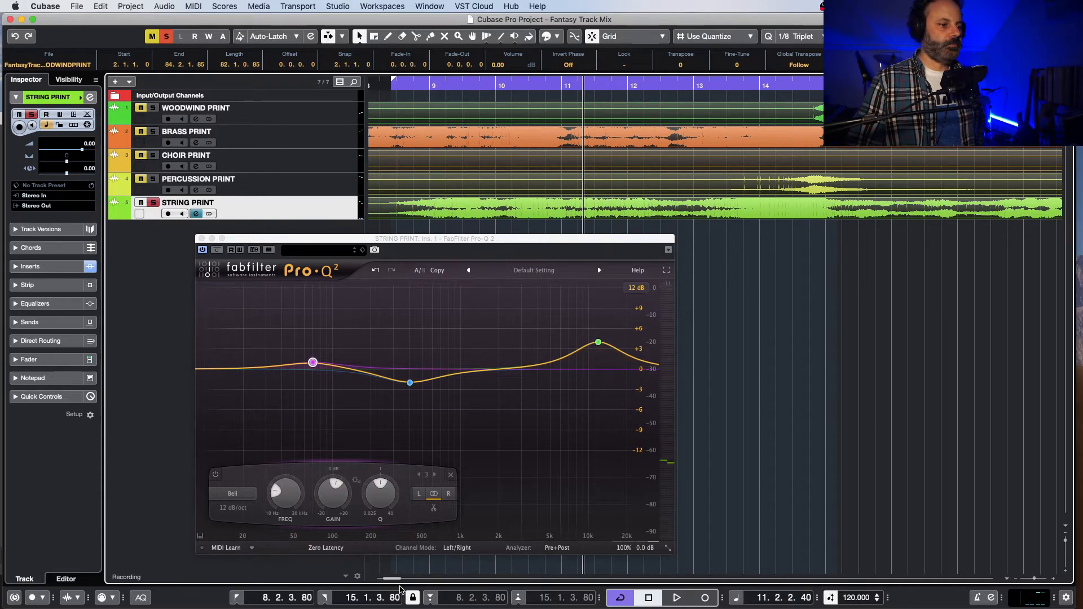
drag(394, 579, 404, 580)
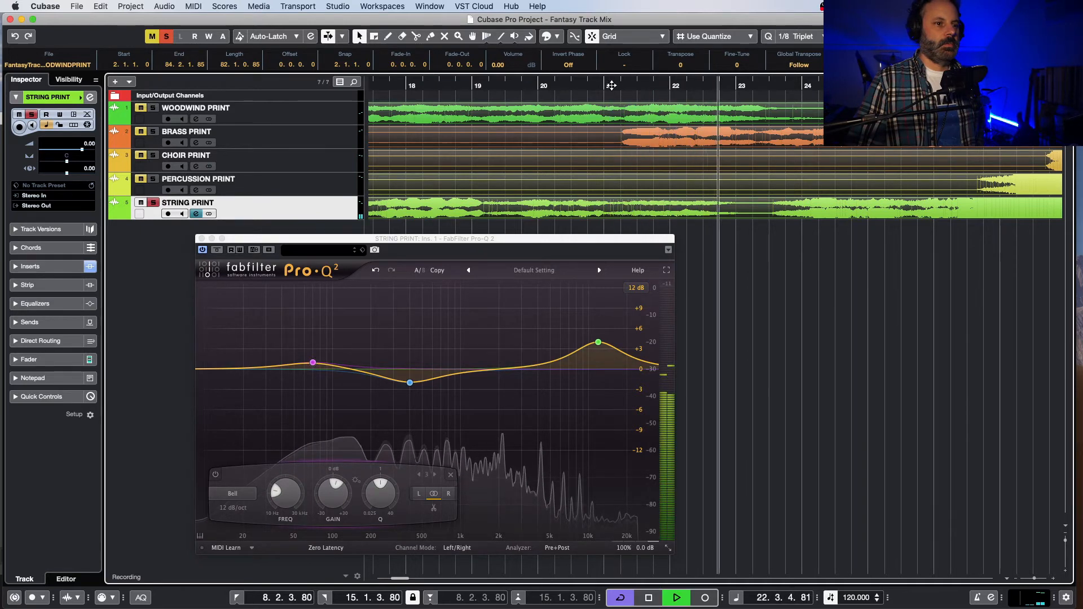
key(space)
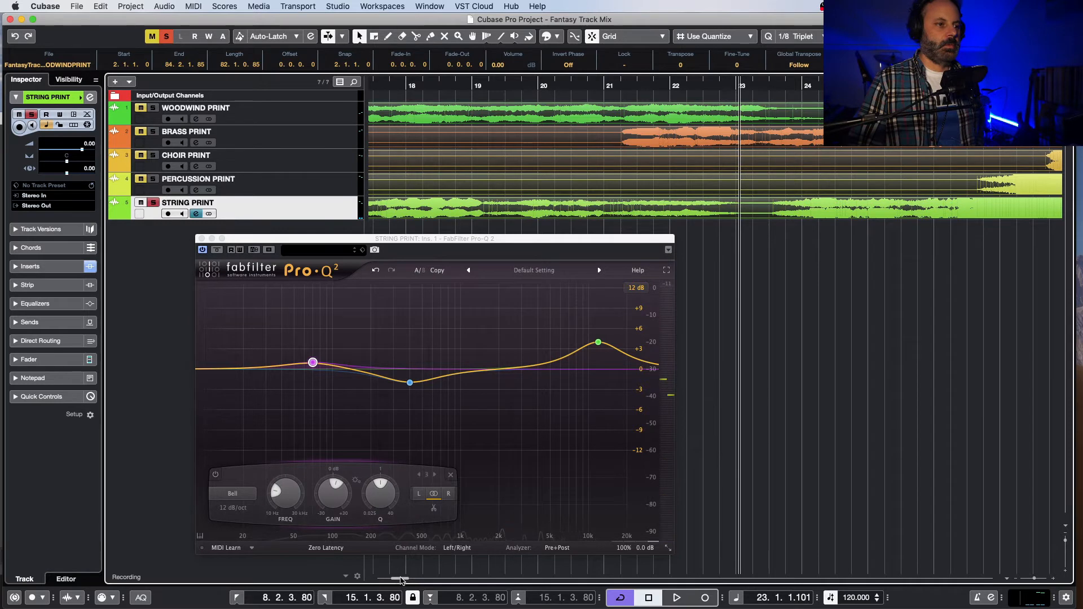
drag(400, 578, 407, 578)
key(space)
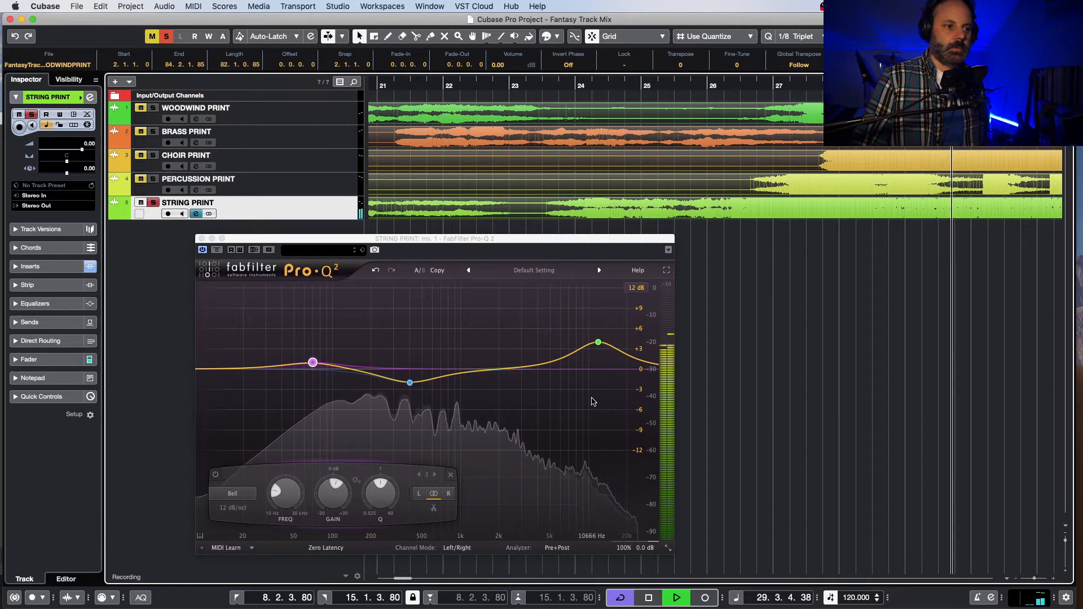
Step: Compare the strings from bar 30 with Pro-Q 2 bypassed and active, and return the playhead to bar 30
click(203, 250)
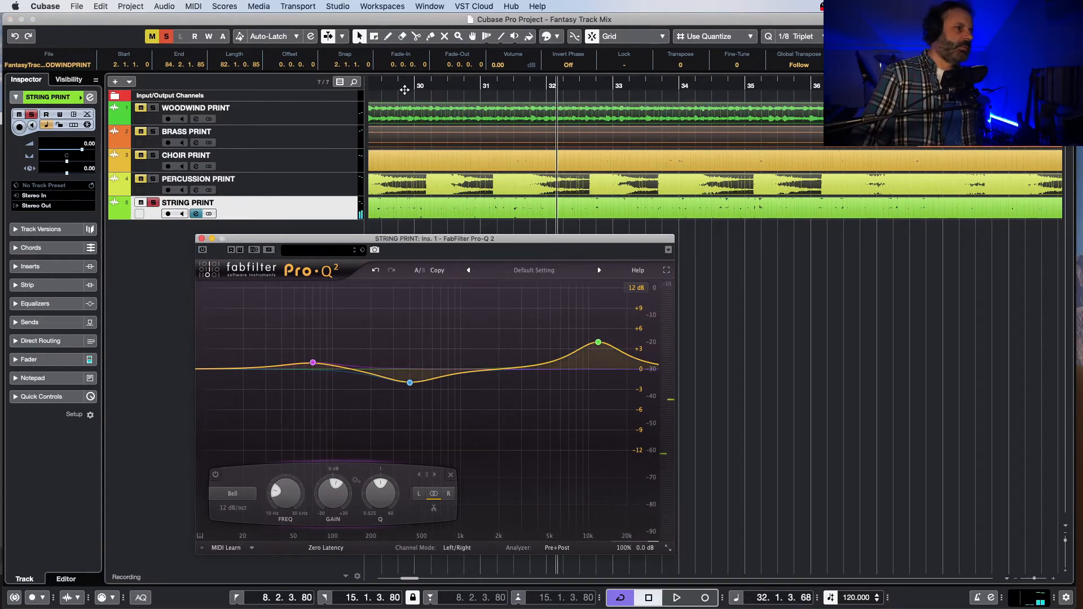
click(405, 90)
key(space)
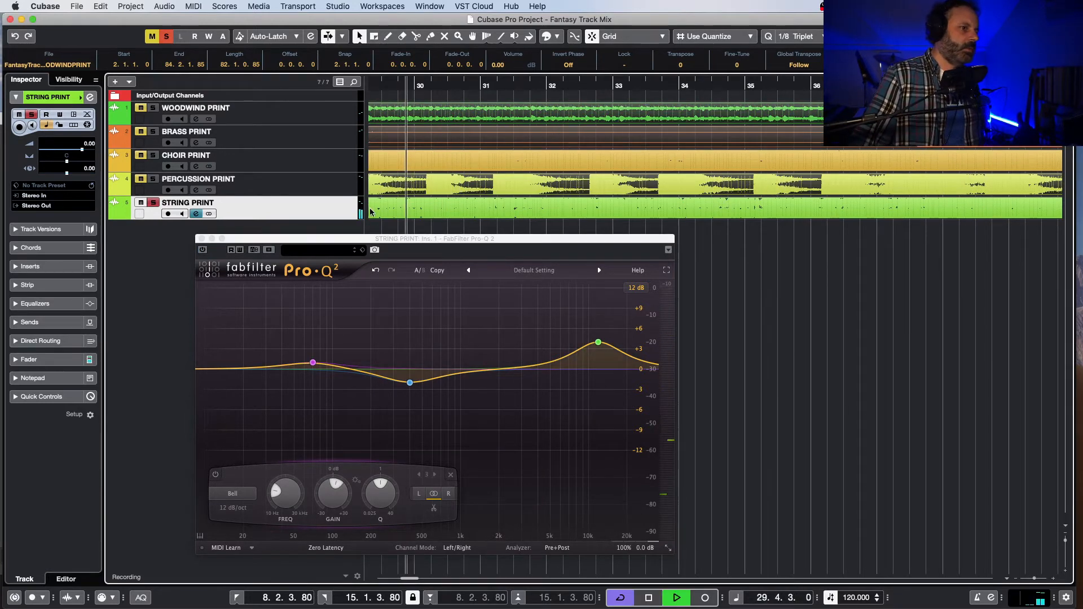
click(202, 250)
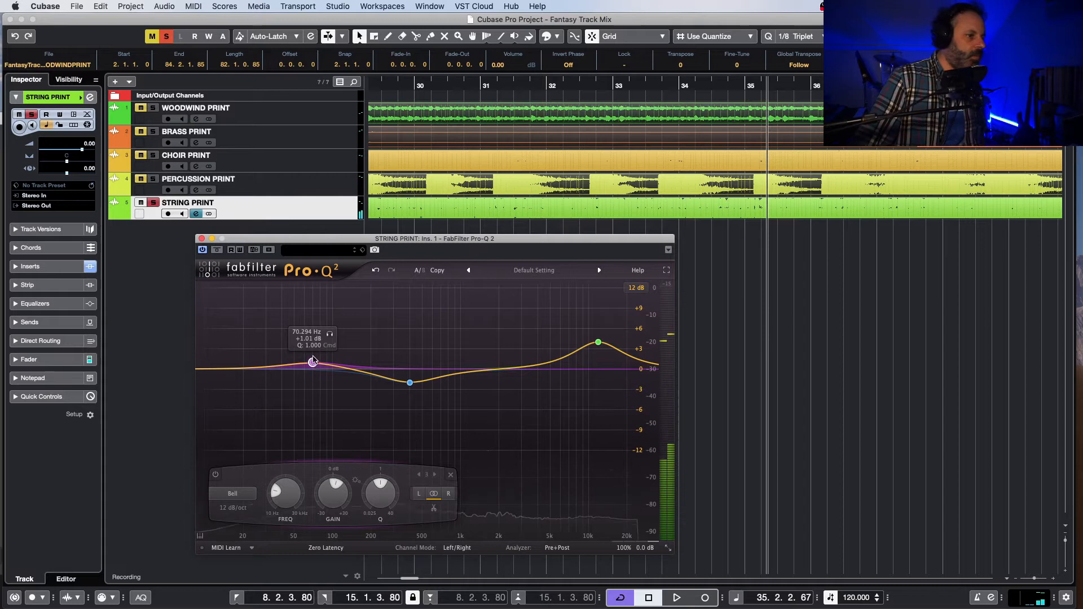
click(421, 85)
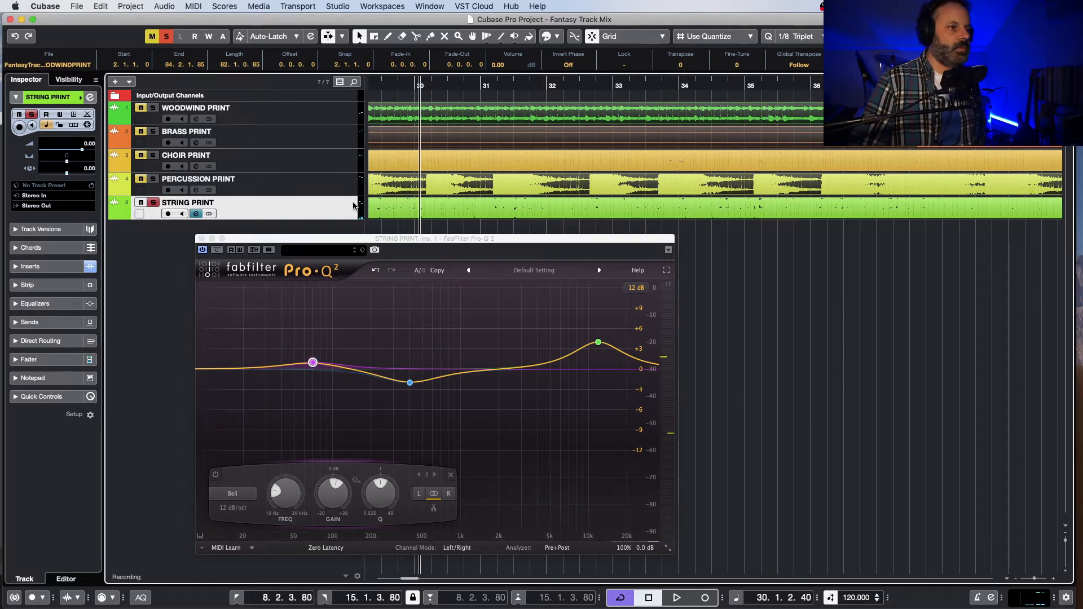
Step: Lower the gain of the strings' 70 Hz band to about 0 dB
click(313, 365)
drag(312, 367, 313, 370)
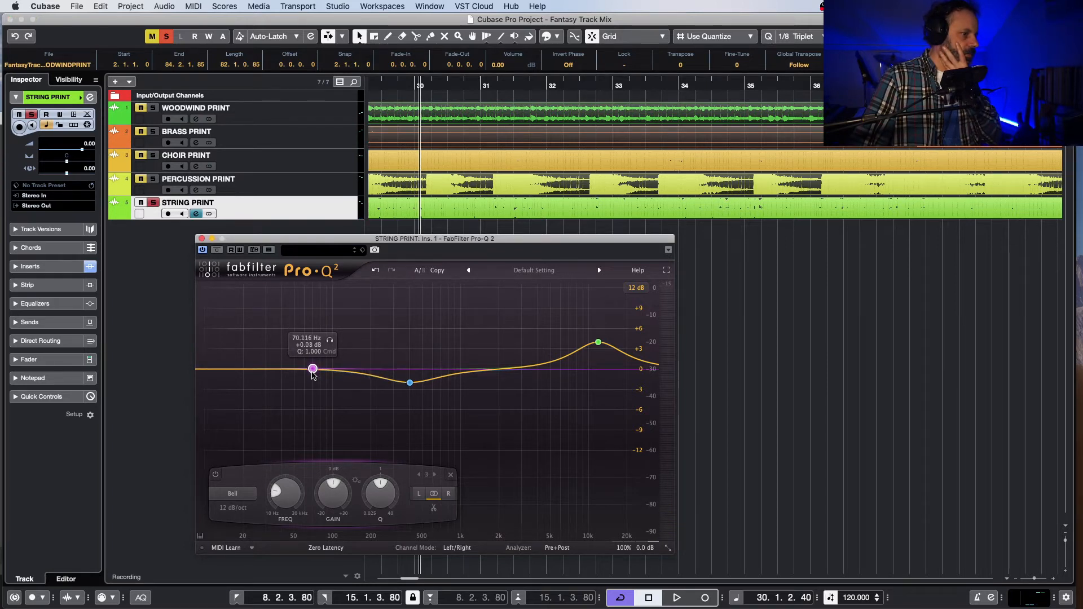
drag(314, 376, 313, 376)
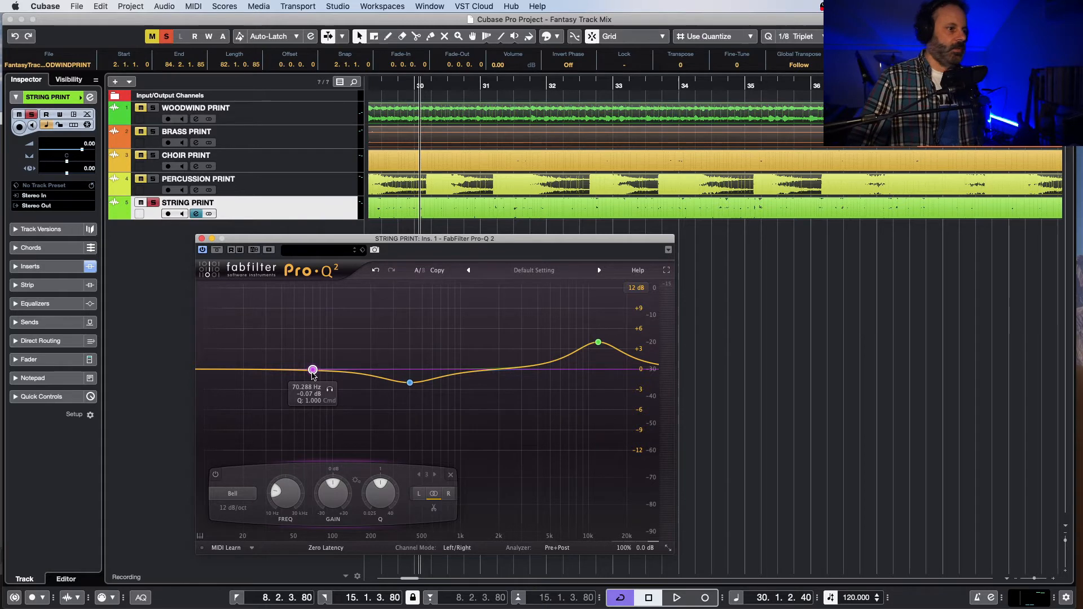
Step: Fine-tune the strings' low band to about 0 dB and play the passage from bar 30, keeping the Pro-Q 2 window clear of the tracks
drag(314, 376, 314, 376)
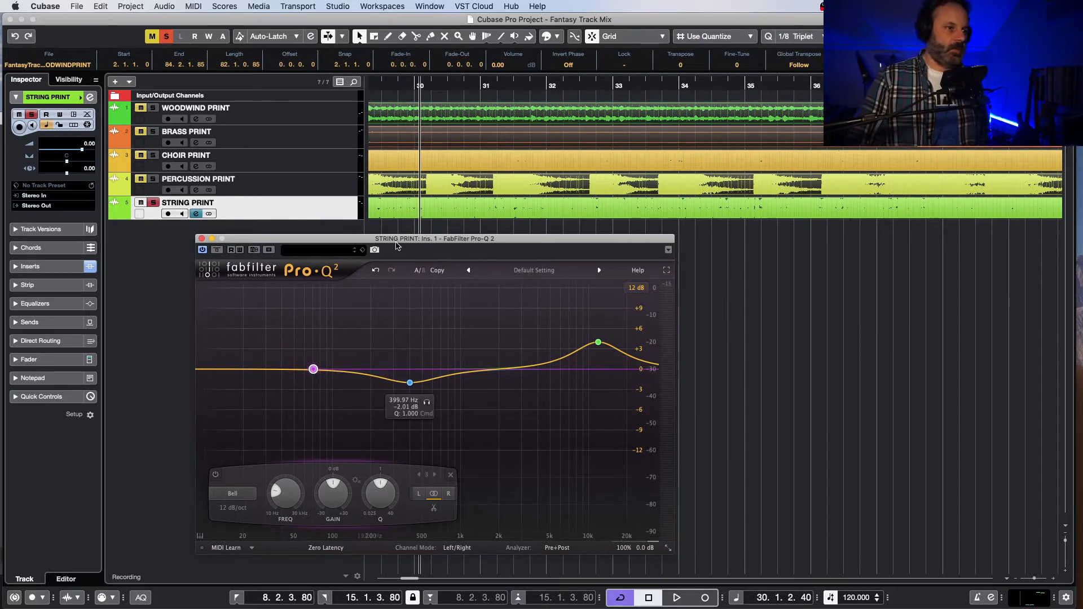
key(space)
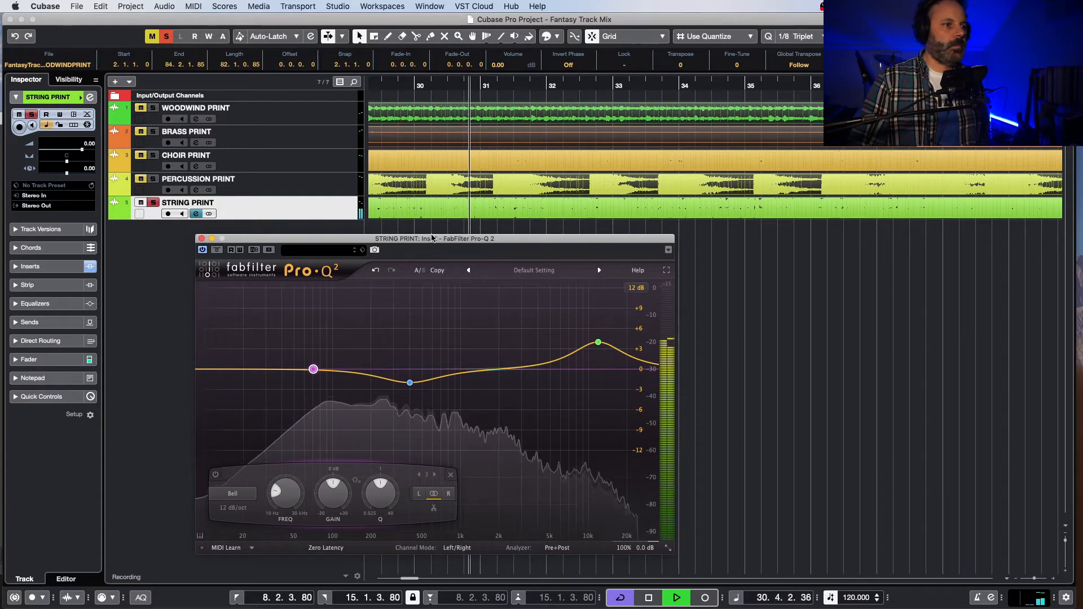
drag(432, 239, 482, 261)
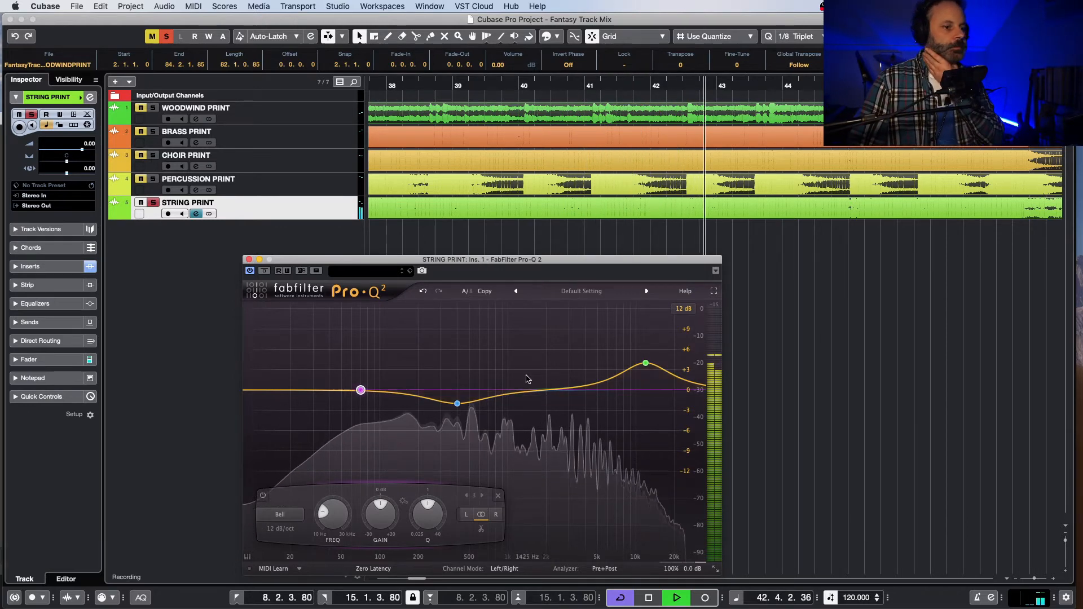
drag(436, 263, 452, 228)
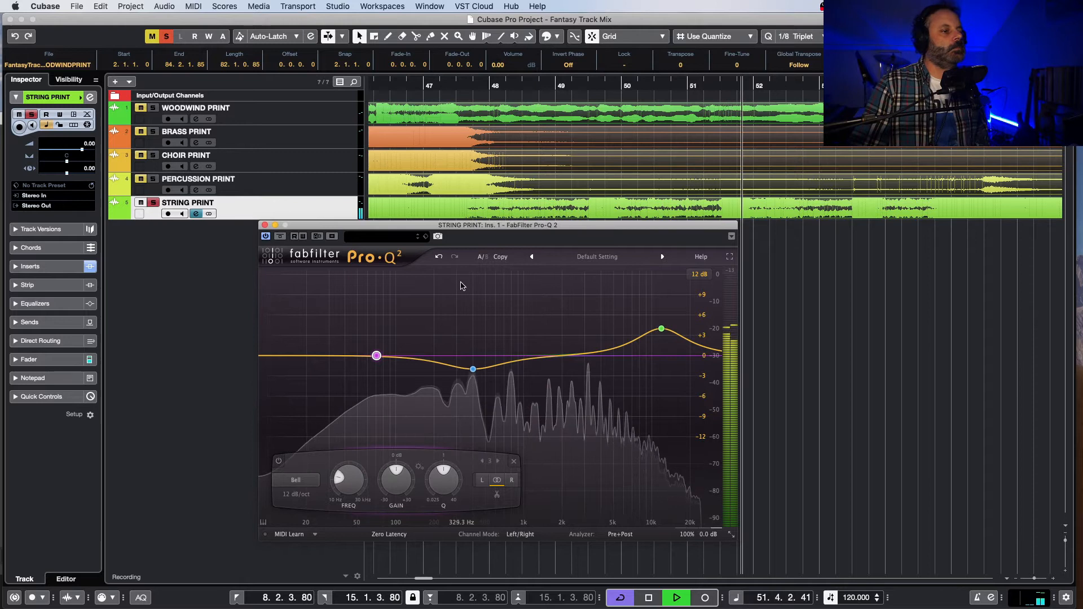
Step: Raise the strings' low band to about +1 dB, shift its frequency slightly higher during playback, and close Pro-Q 2
mouse_move(378, 356)
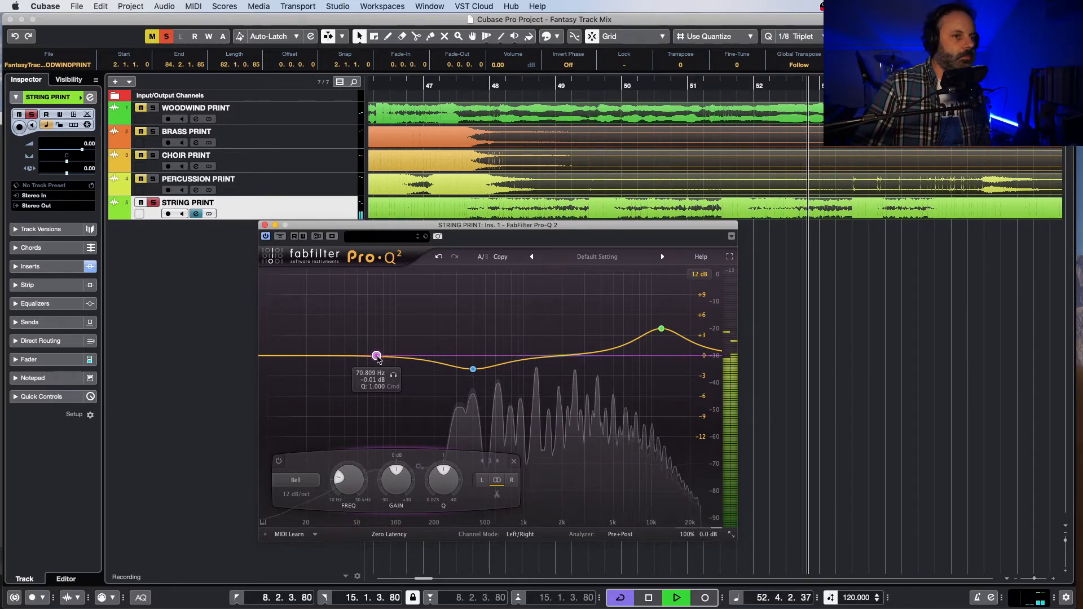
drag(378, 356, 377, 351)
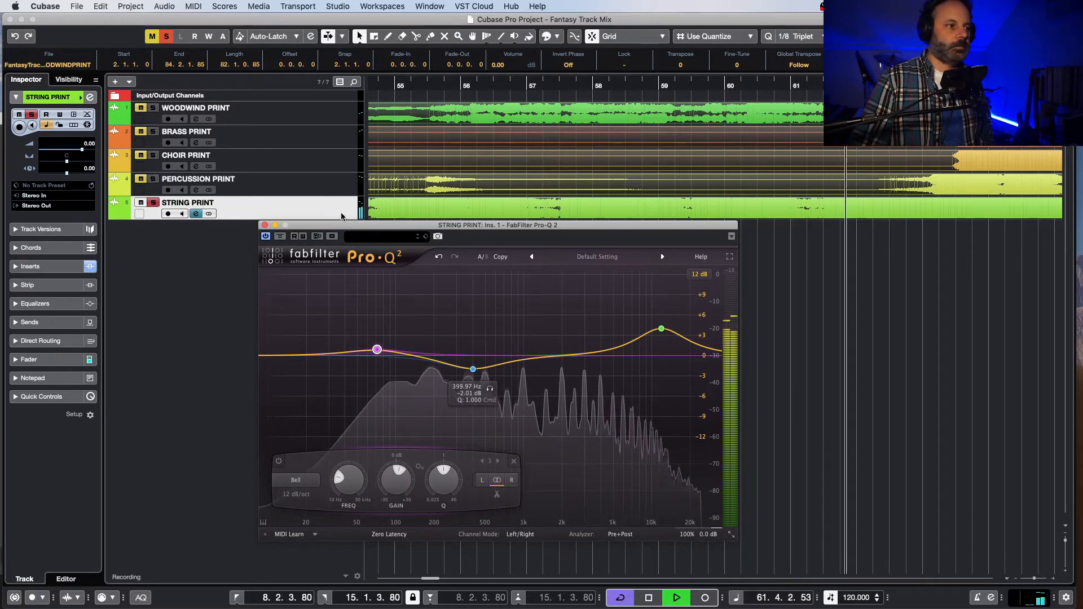
drag(396, 224, 370, 237)
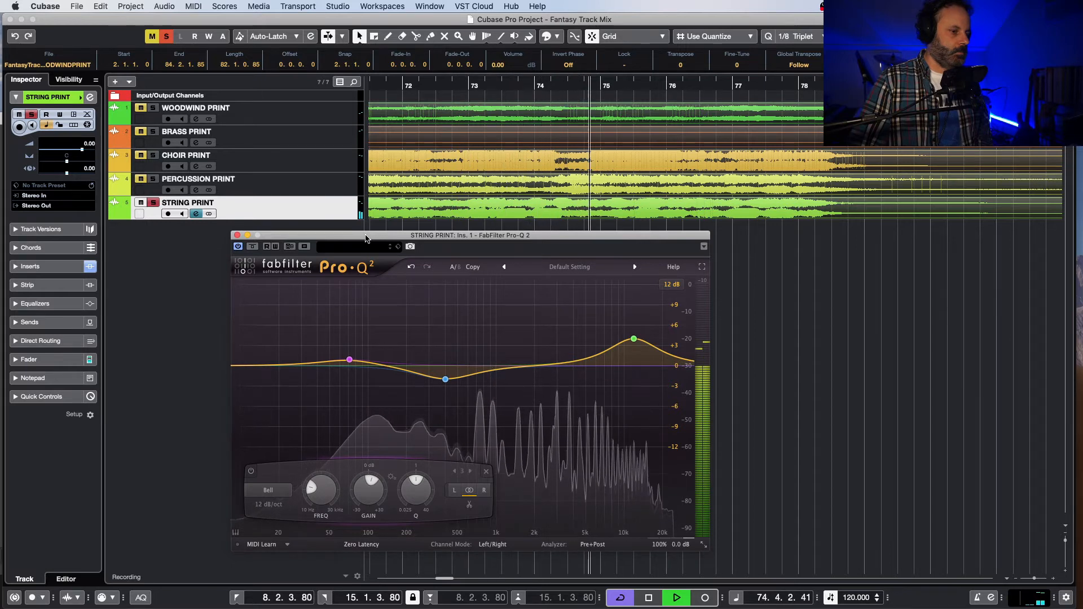
mouse_move(349, 358)
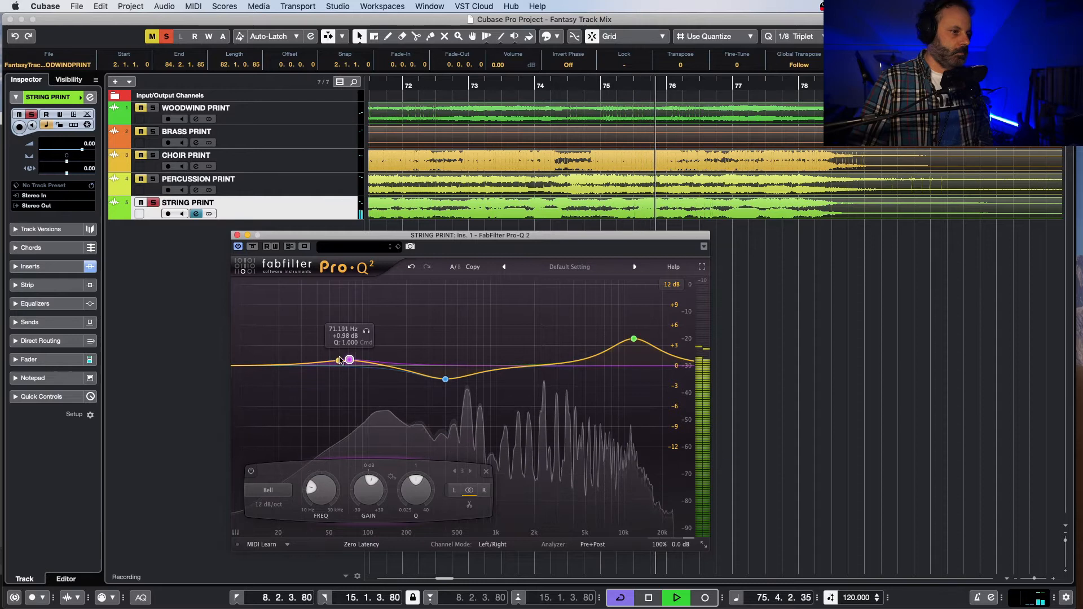
drag(351, 361, 359, 362)
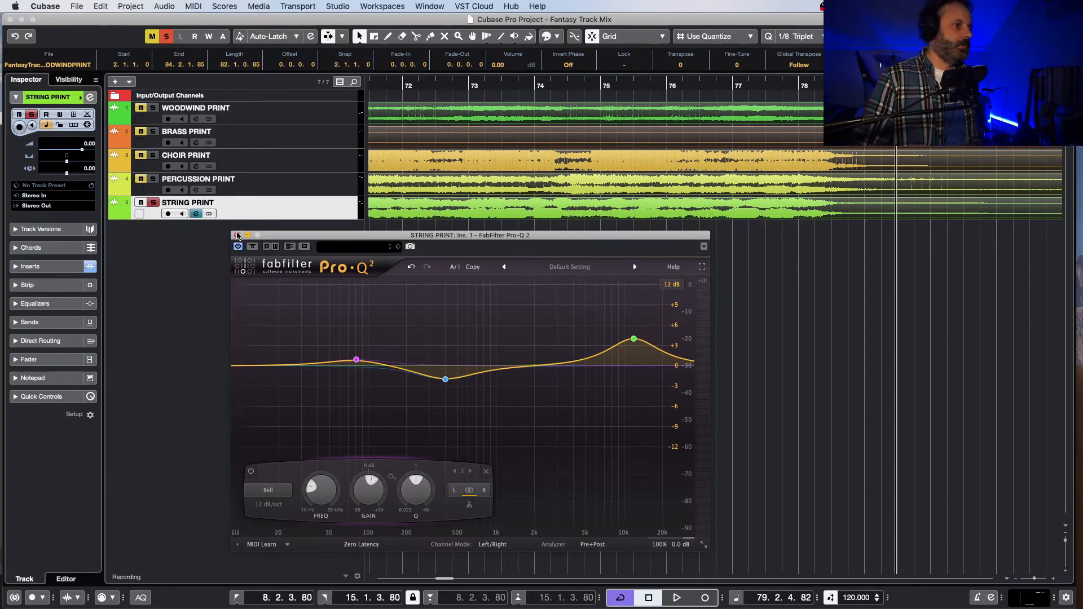
click(236, 235)
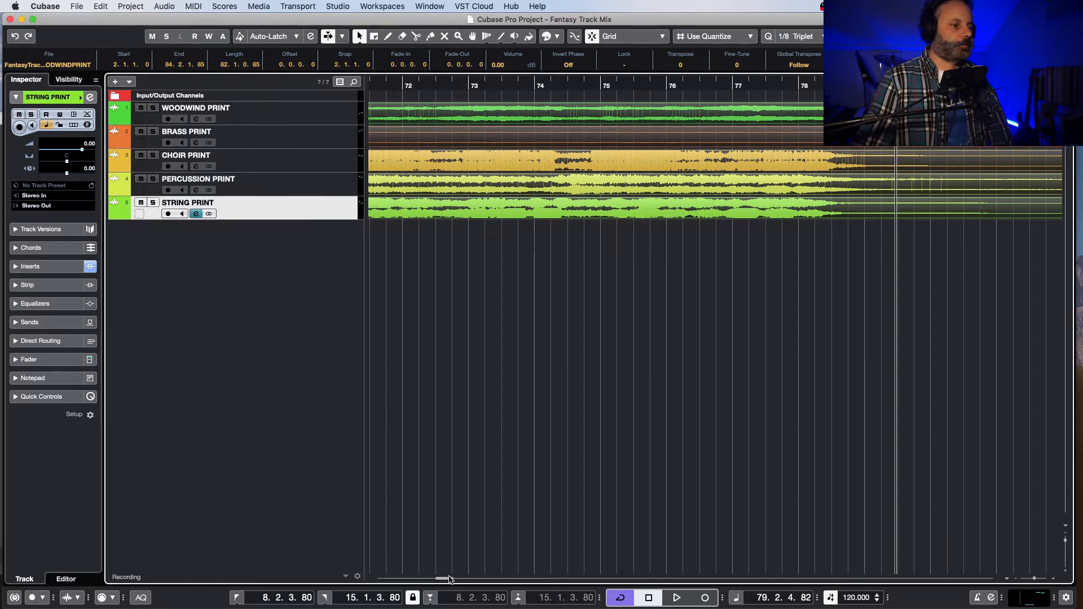
Step: Return to bar 14, turn off cycle mode, and play the woodwind track soloed
drag(449, 581, 395, 588)
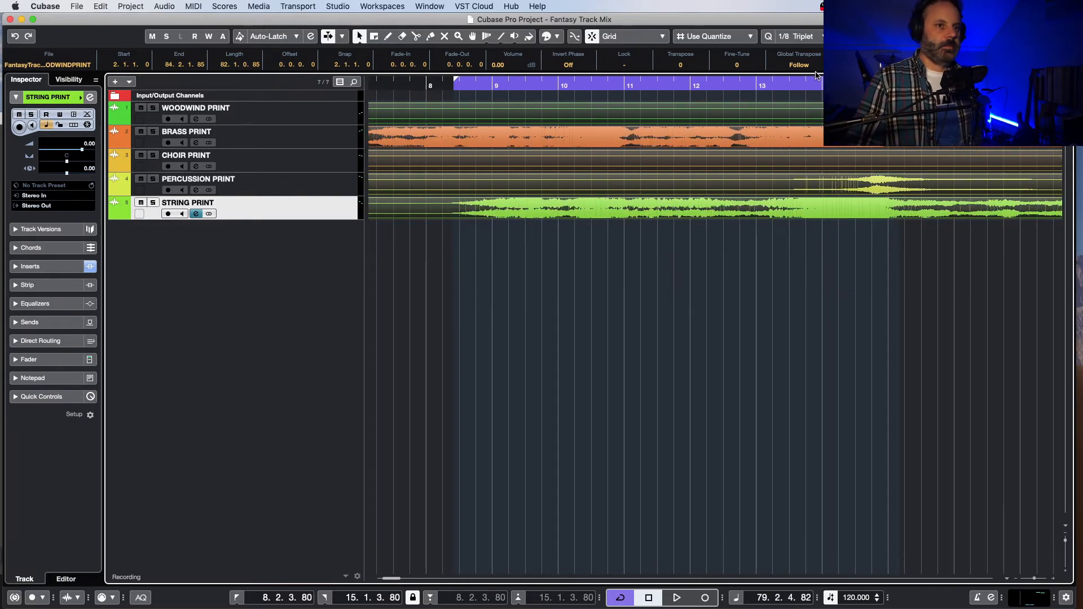
click(827, 84)
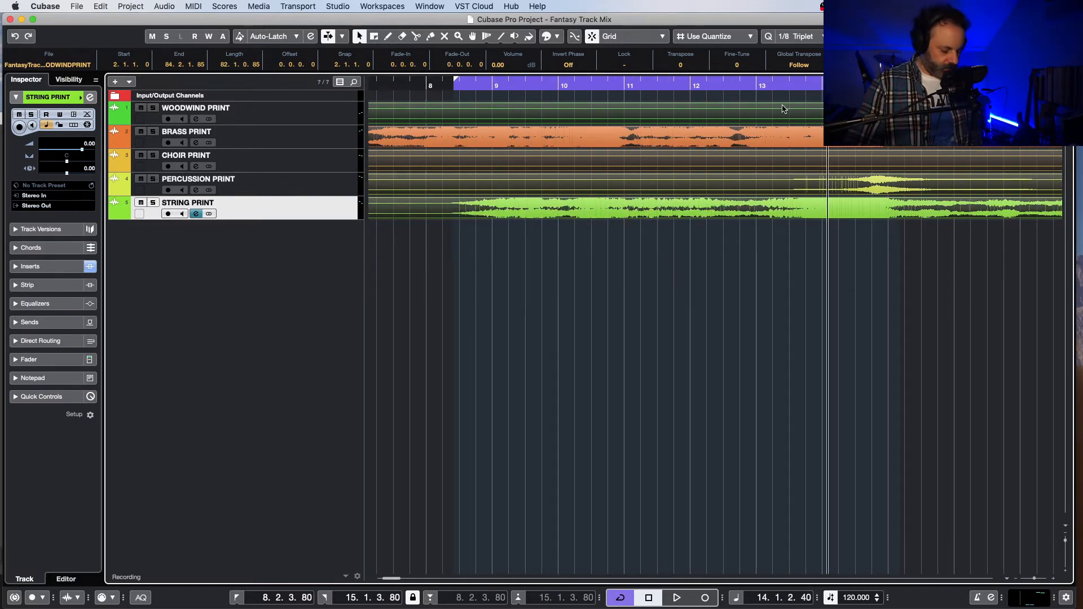
key(slash)
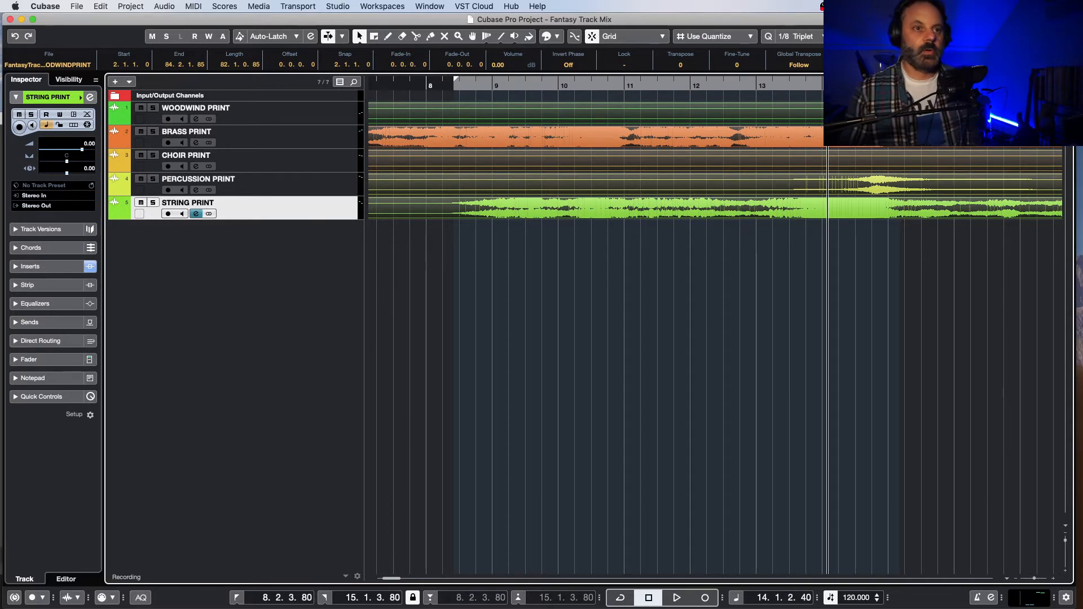
key(space)
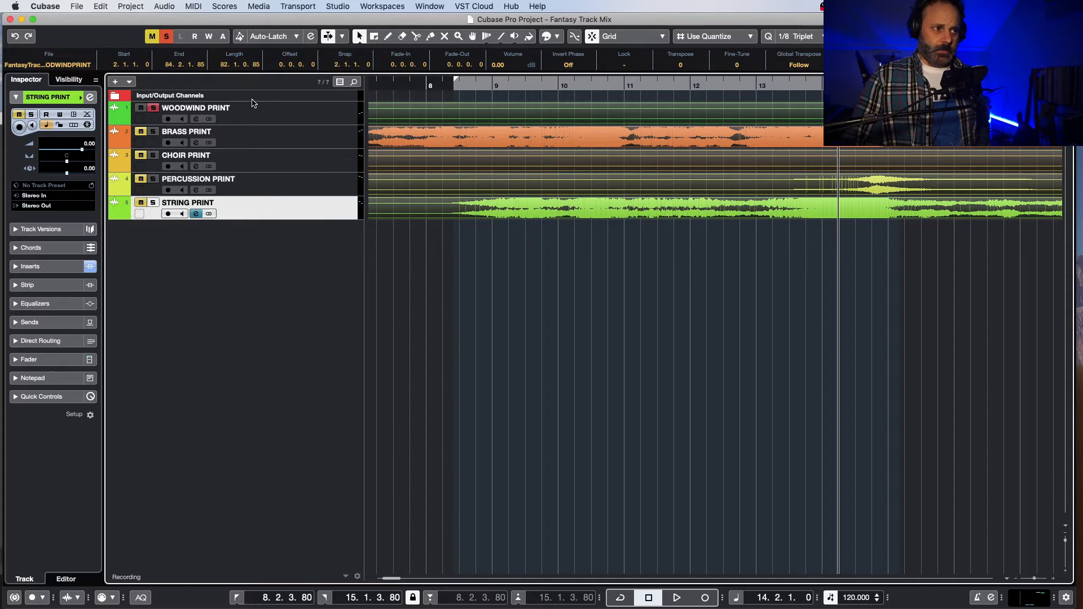
drag(589, 21, 586, 24)
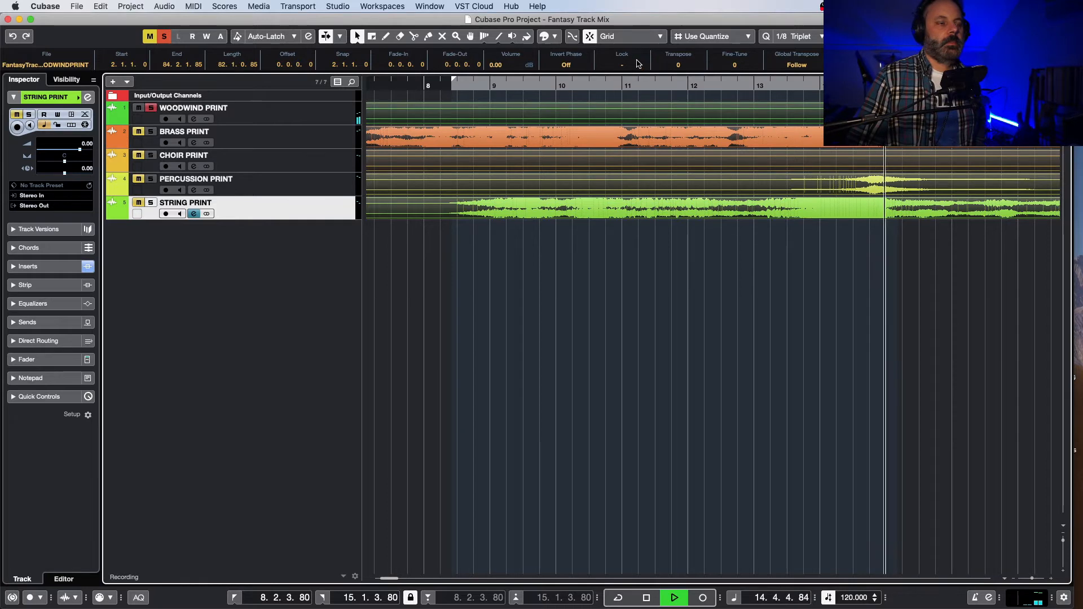
Step: Open the woodwind track's channel settings and position the window below the tracks
click(263, 120)
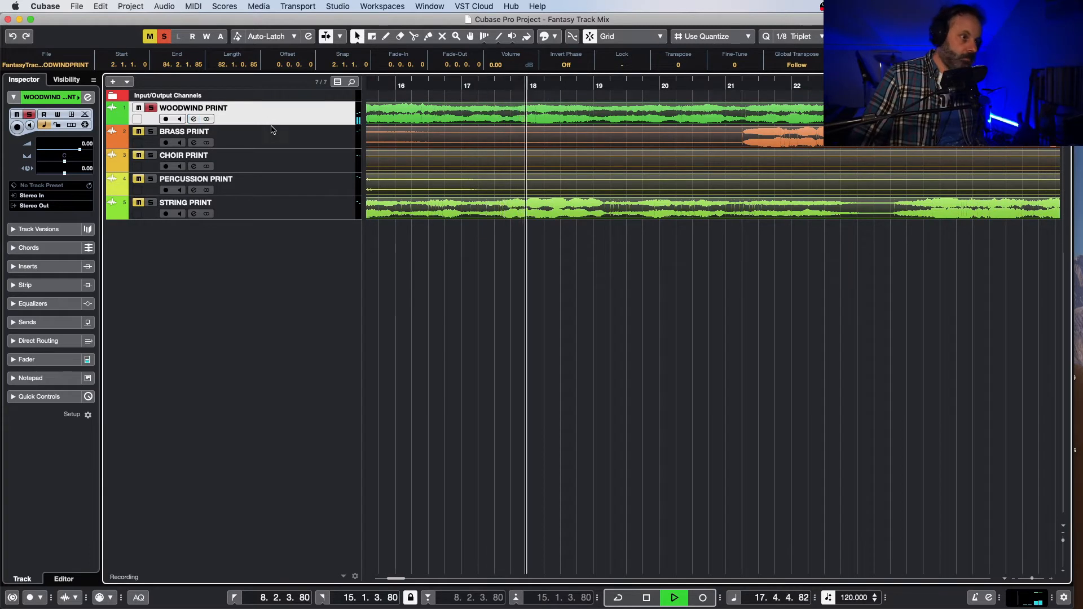
key(e)
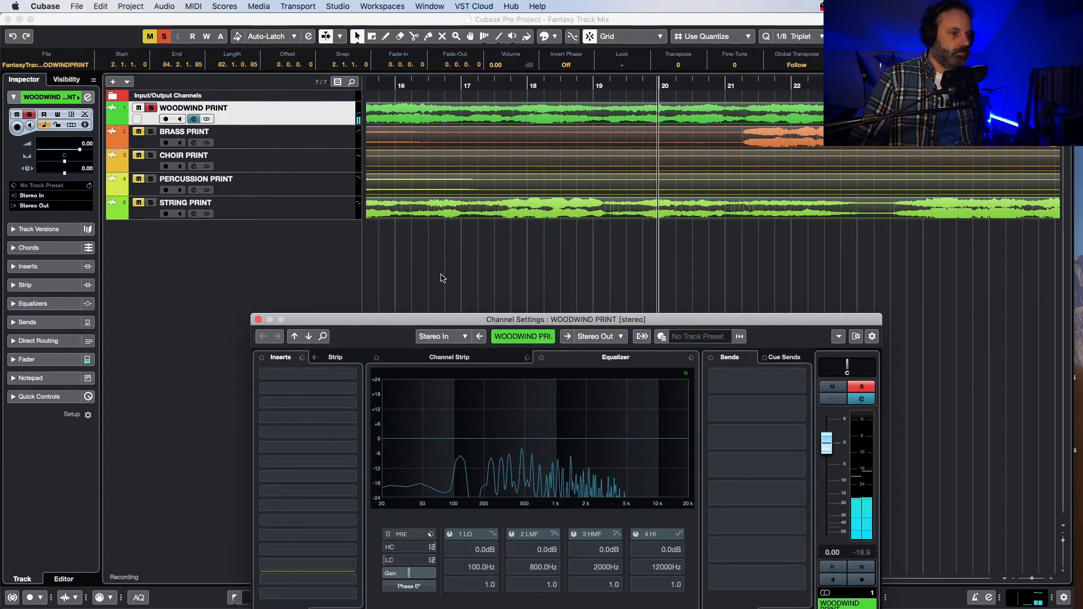
drag(428, 319, 454, 276)
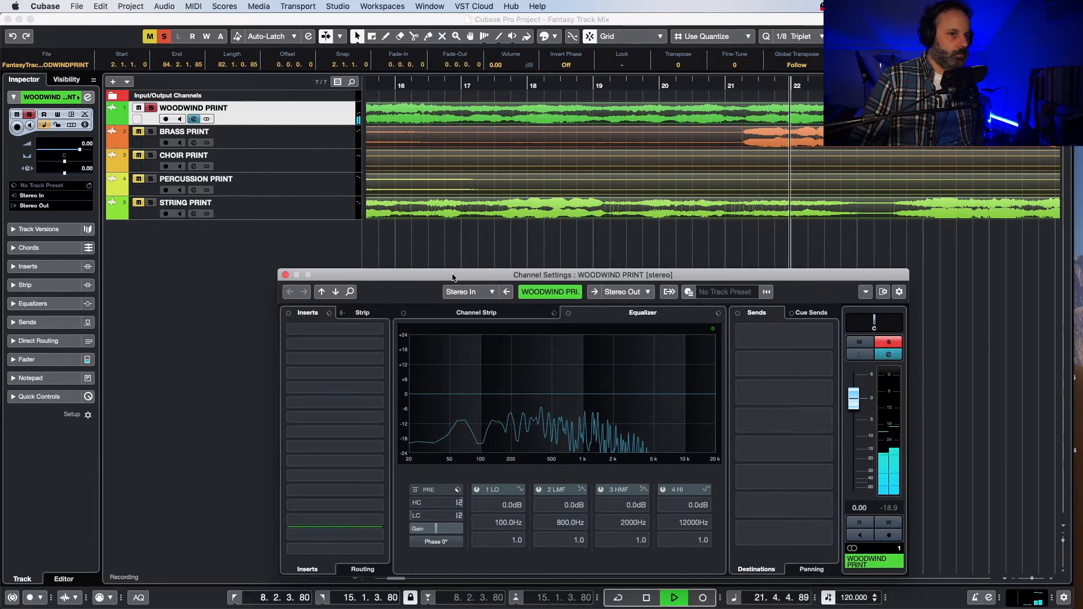
Step: Stop at bar 17 and insert FabFilter Pro-Q 2 on the woodwind channel
key(space)
click(466, 84)
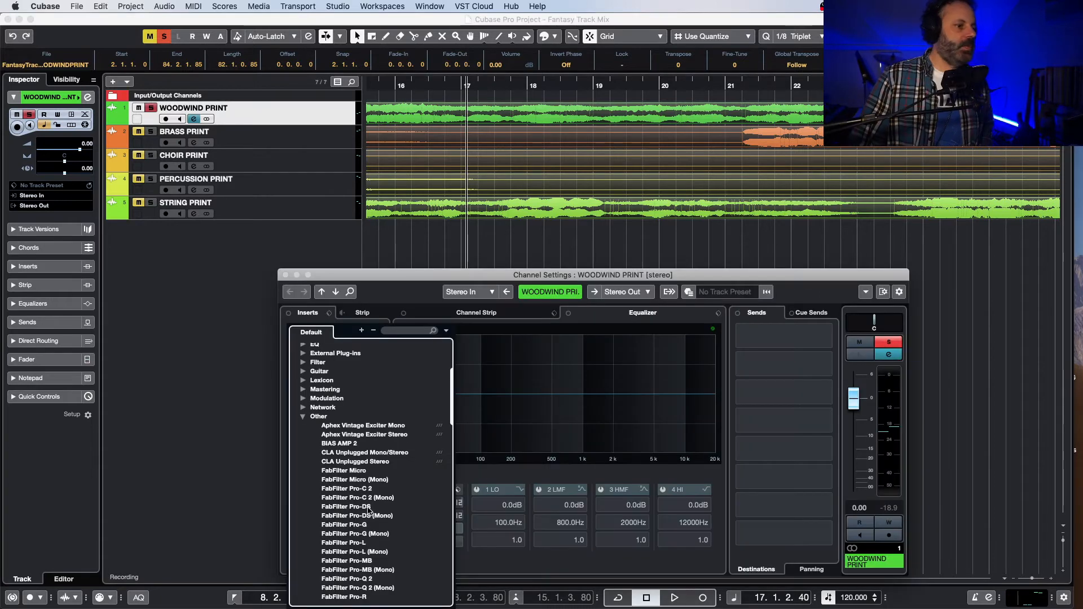
scroll(368, 503, down, 3)
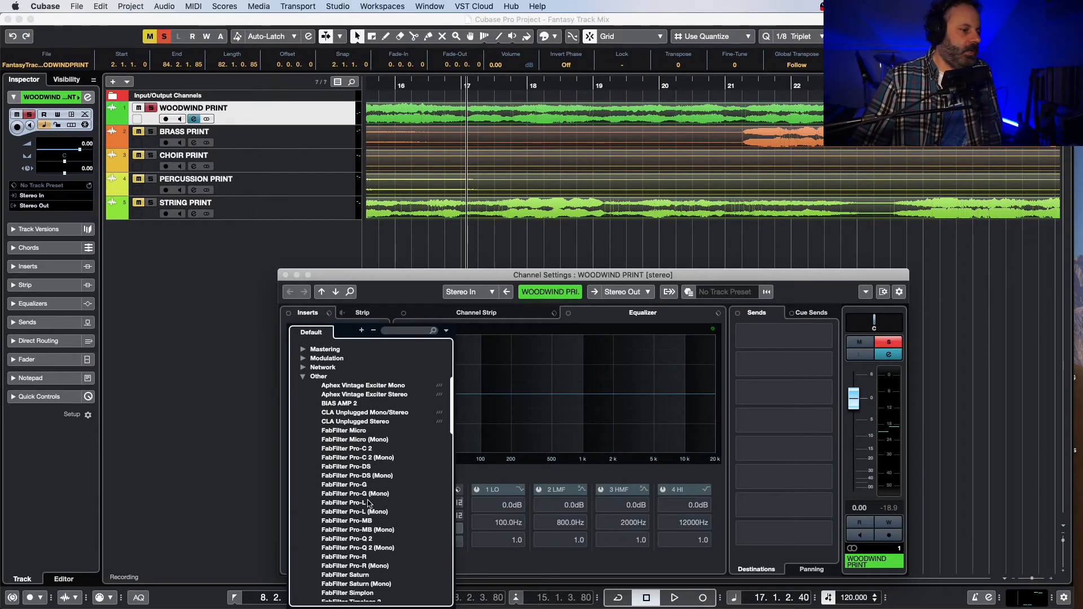
click(379, 538)
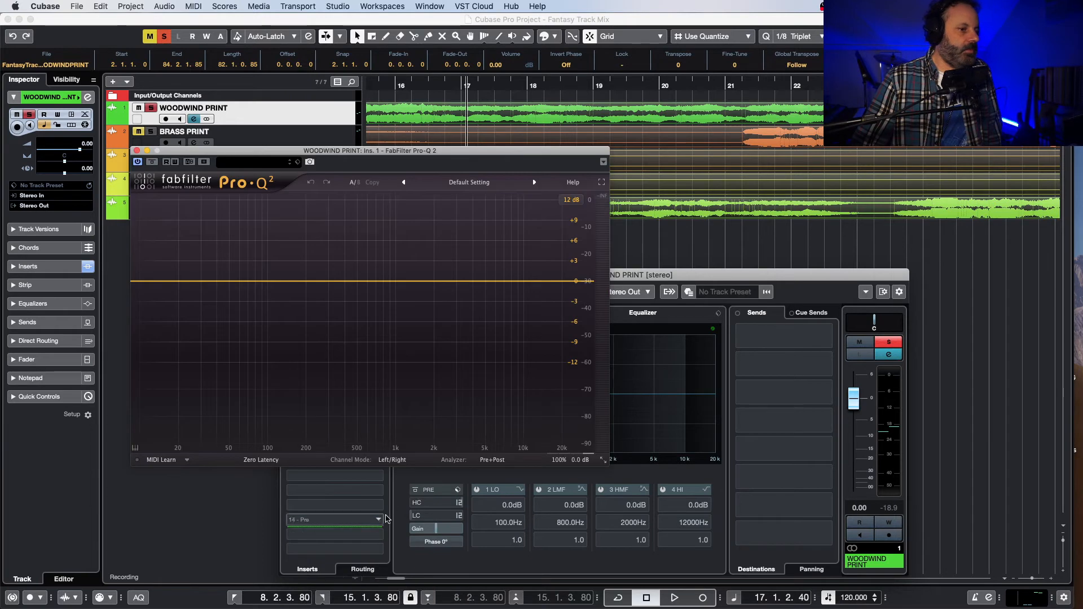
Step: Play the woodwinds from bar 17 and examine their frequency content in the Pro-Q 2 analyzer
key(space)
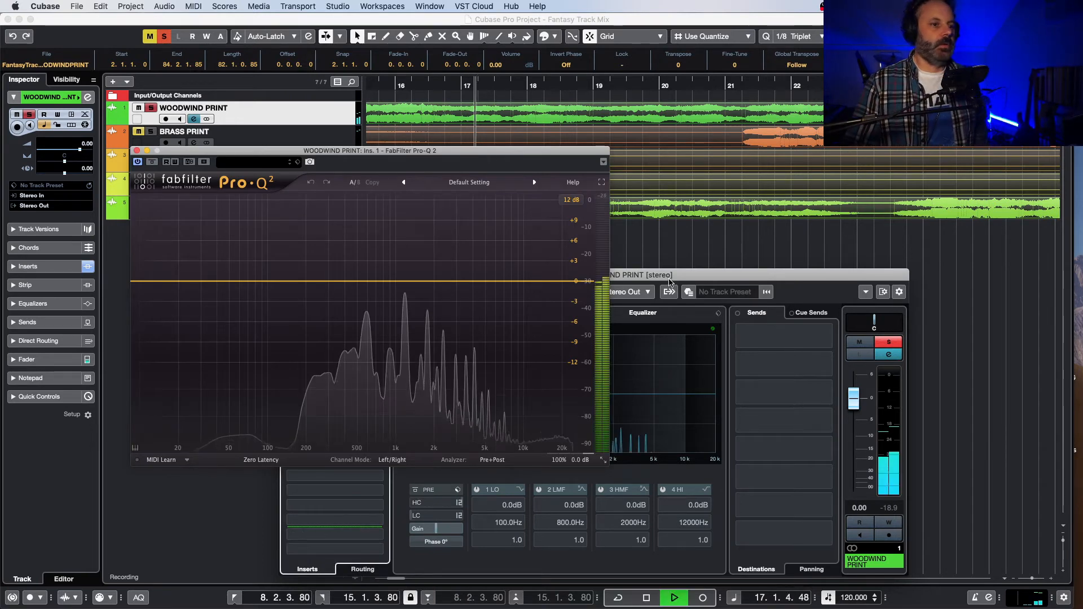
drag(550, 153, 753, 219)
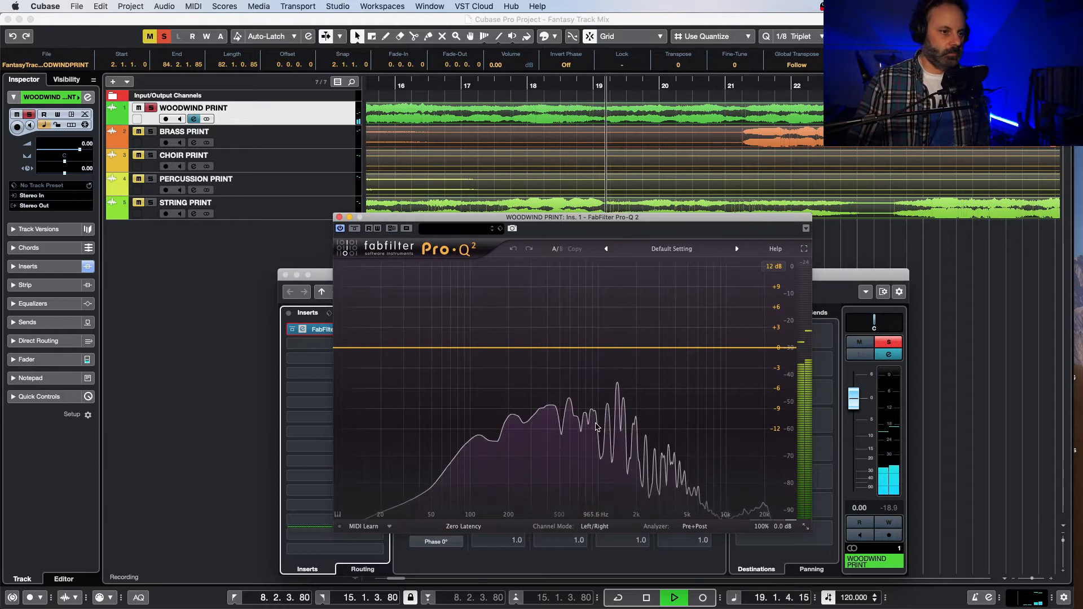
mouse_move(597, 426)
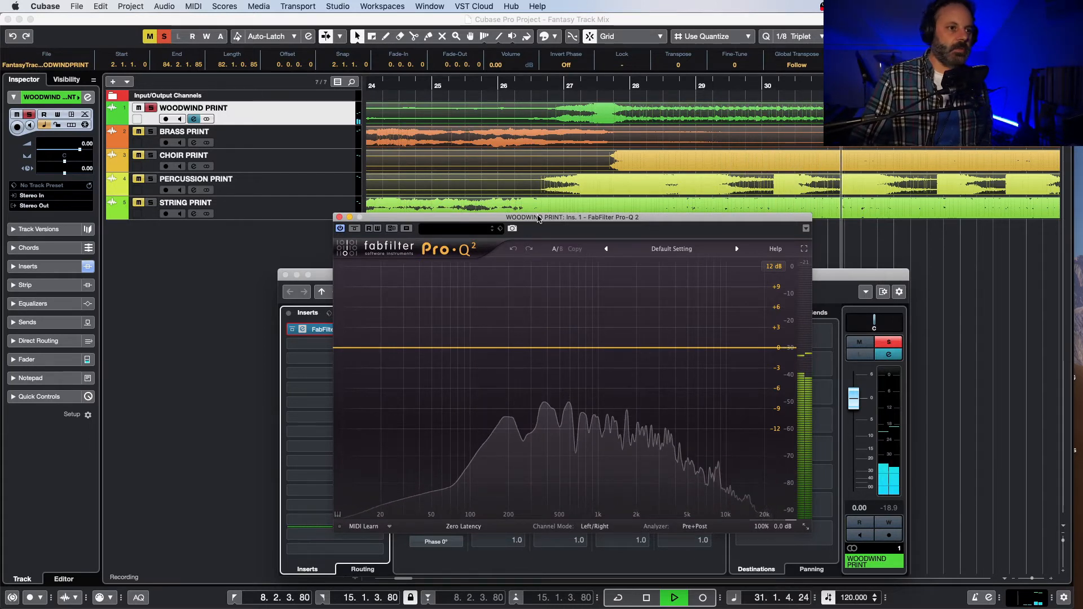
key(space)
Step: Move the Pro-Q 2 window clear of the tracks and replay the woodwinds from an earlier passage
drag(538, 219, 457, 248)
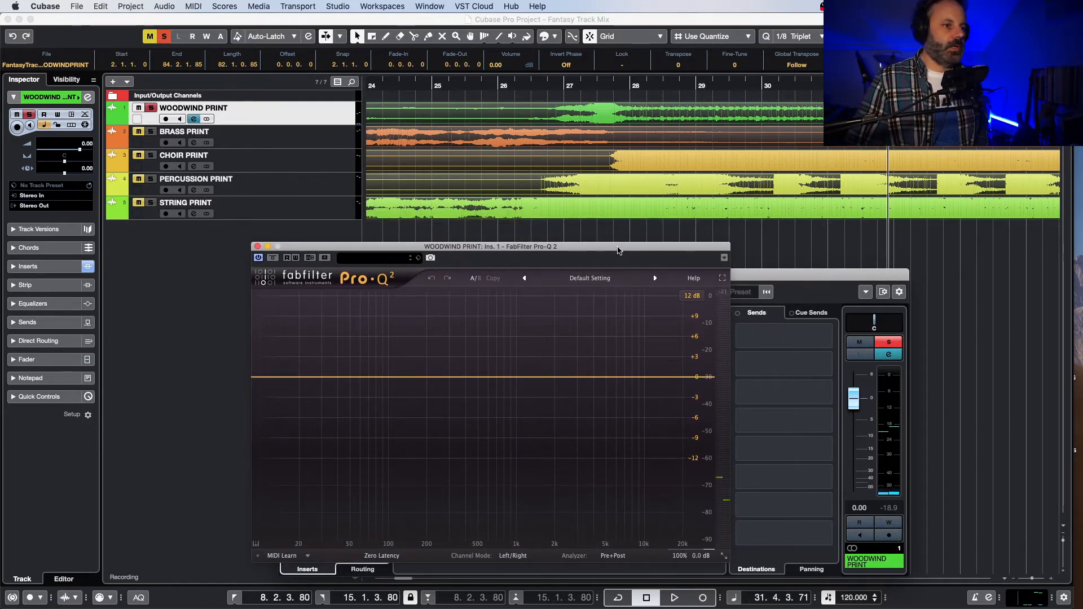
drag(617, 247, 727, 234)
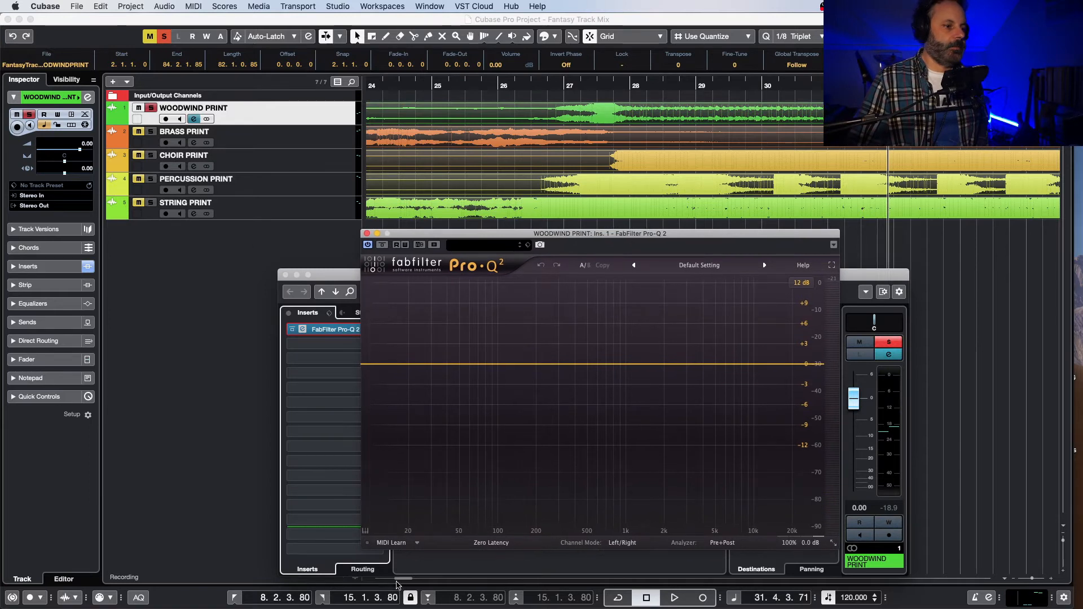
drag(404, 582, 393, 585)
click(681, 87)
key(space)
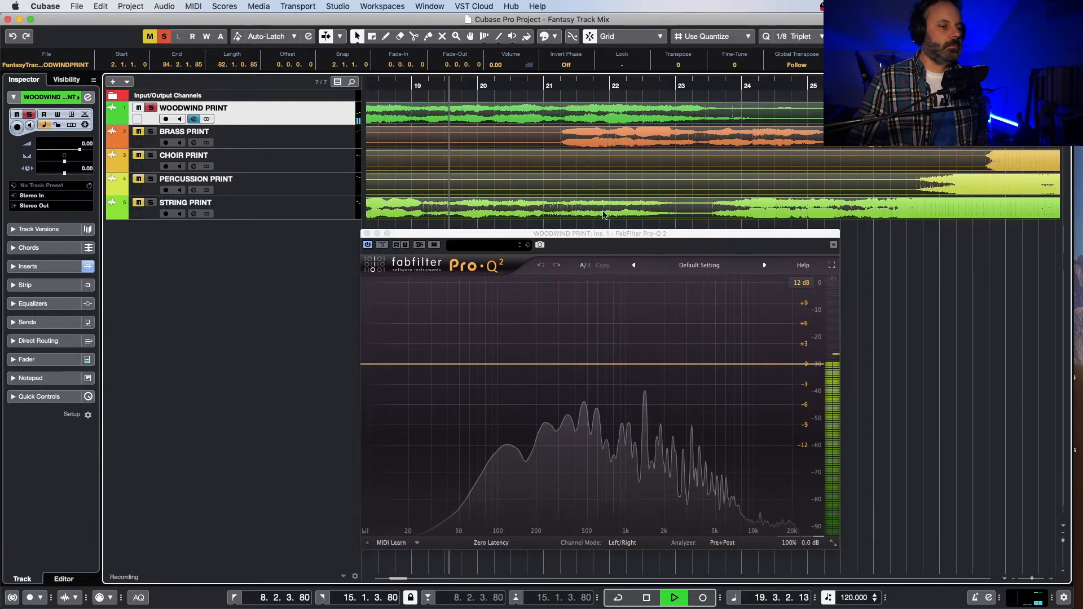
Step: Add a Bell band to the woodwinds at about 143 Hz with a gain of about -0.3 dB
click(522, 367)
click(523, 368)
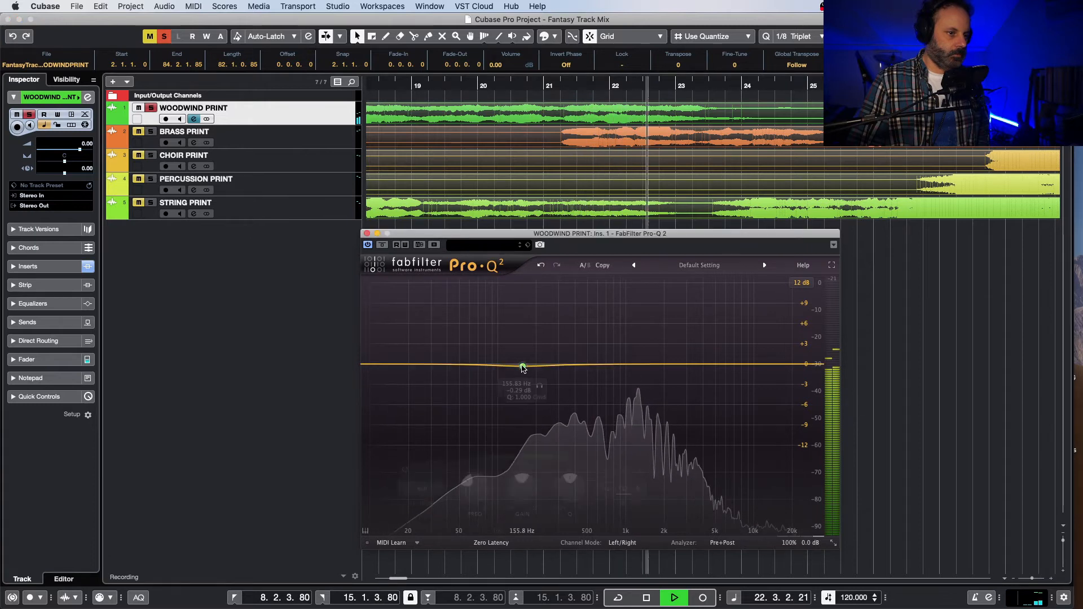
drag(535, 386, 519, 372)
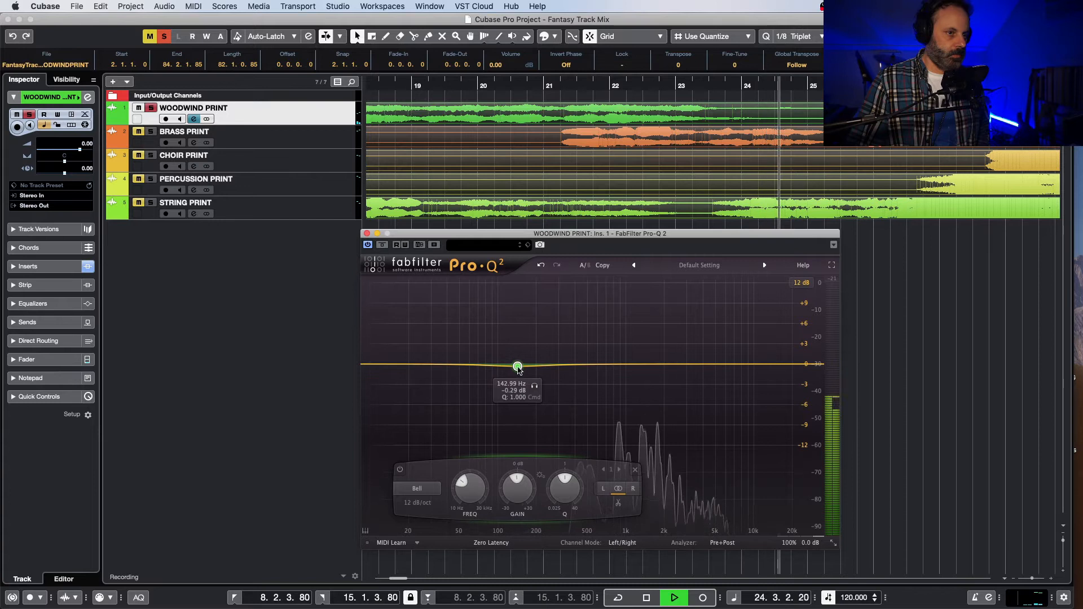
Step: Replay the woodwinds from bar 21, and again from shortly after bar 19, with the new low band active
key(space)
click(548, 86)
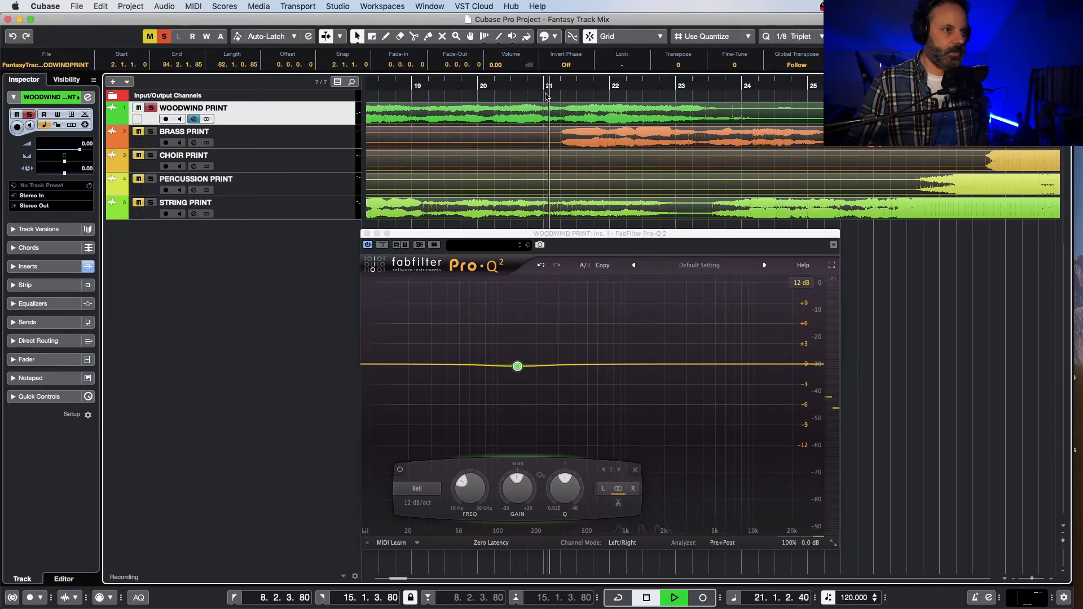
key(space)
click(444, 86)
key(space)
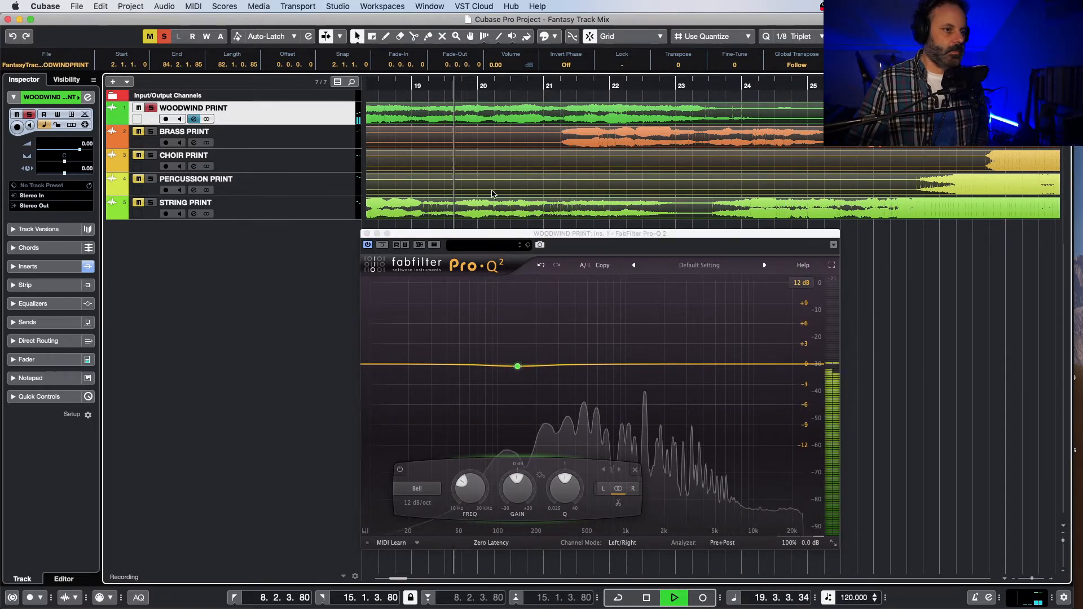
Step: Replay the woodwinds from between bars 18 and 19, audition the low band soloed, and shift it to about 171 Hz
click(517, 367)
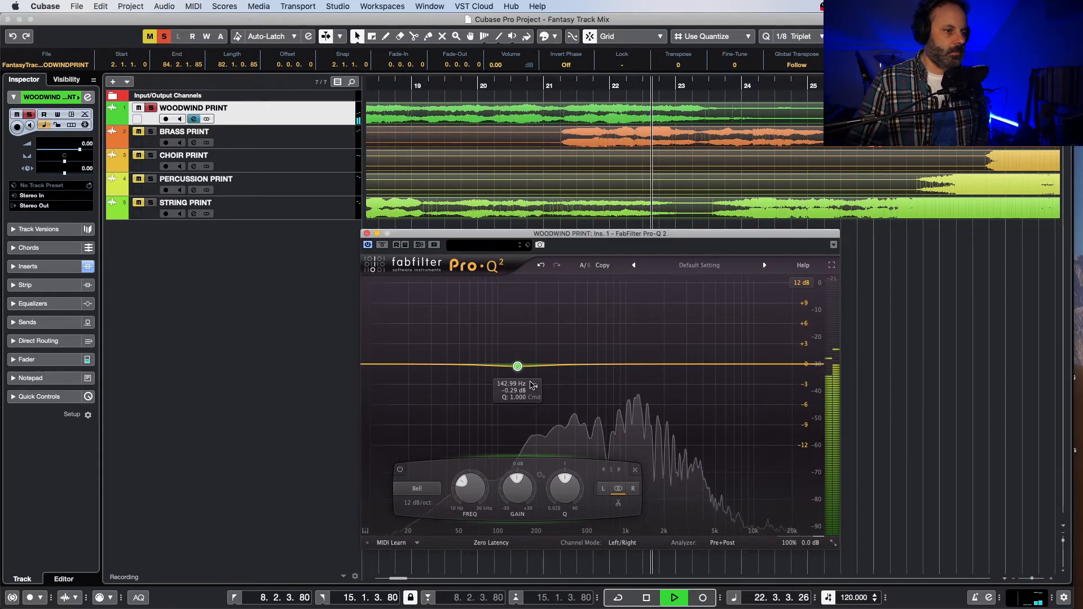
key(space)
click(386, 87)
key(space)
key(space)
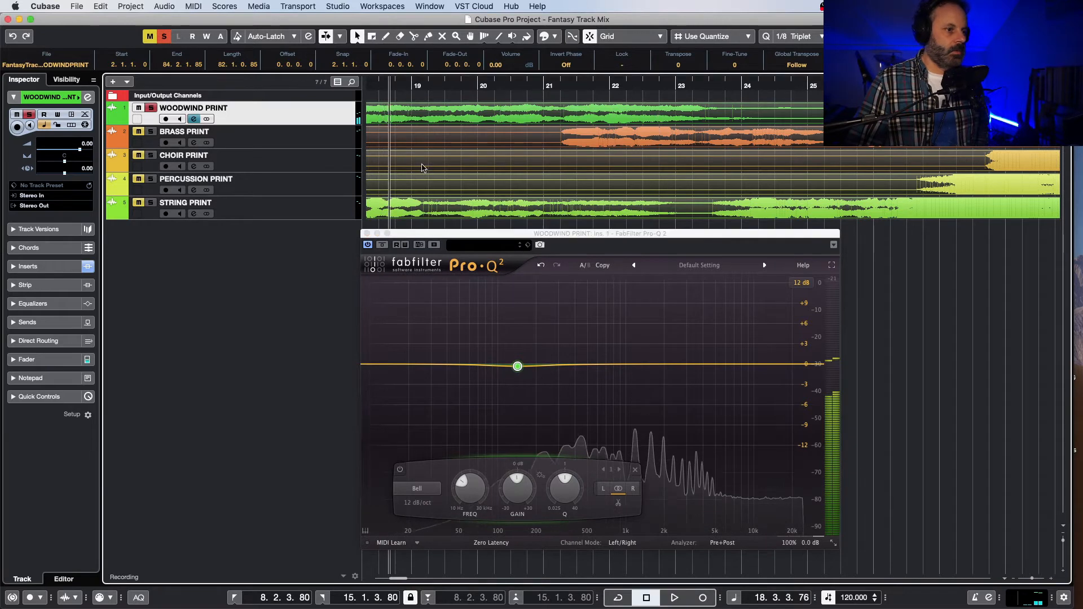
key(space)
click(533, 388)
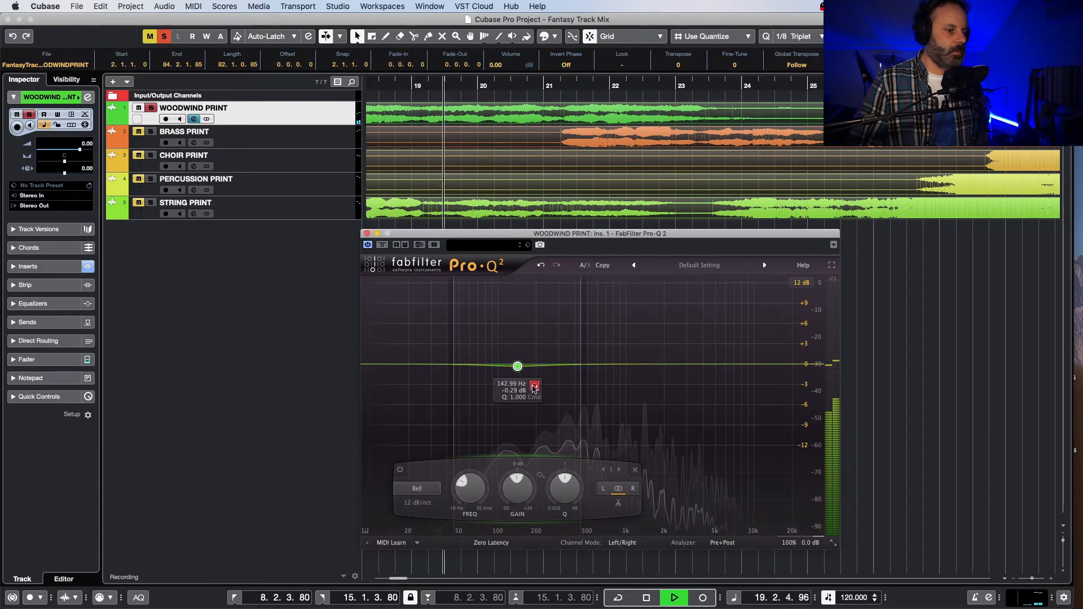
mouse_move(534, 388)
mouse_down()
mouse_move(489, 376)
mouse_move(542, 379)
mouse_move(456, 377)
mouse_move(544, 383)
mouse_up()
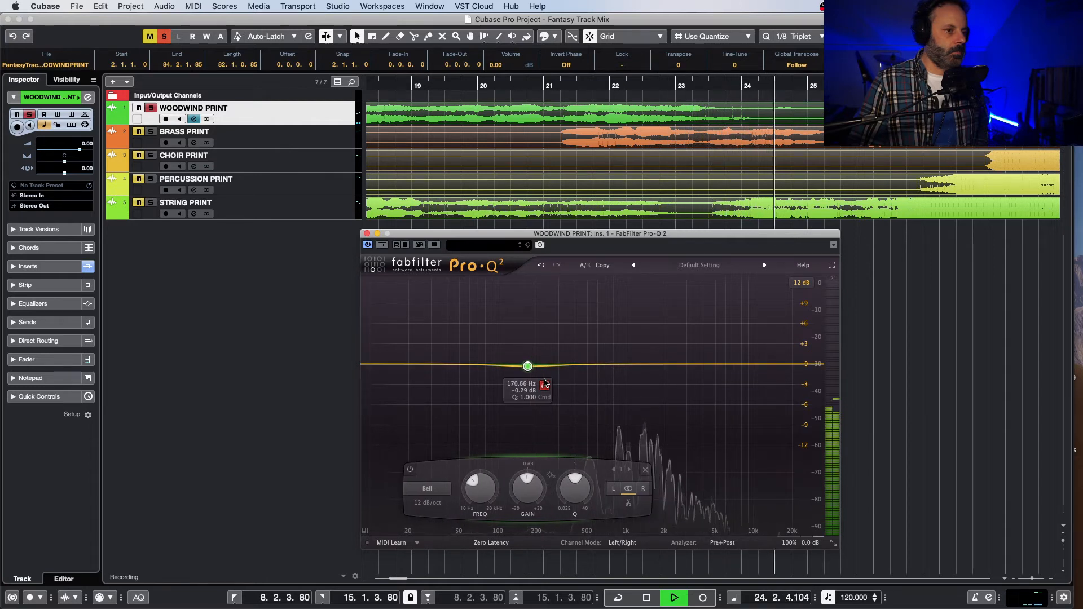
Step: Replay the woodwinds from shortly after bar 19 to hear them with the low Bell band active
key(space)
click(435, 88)
key(space)
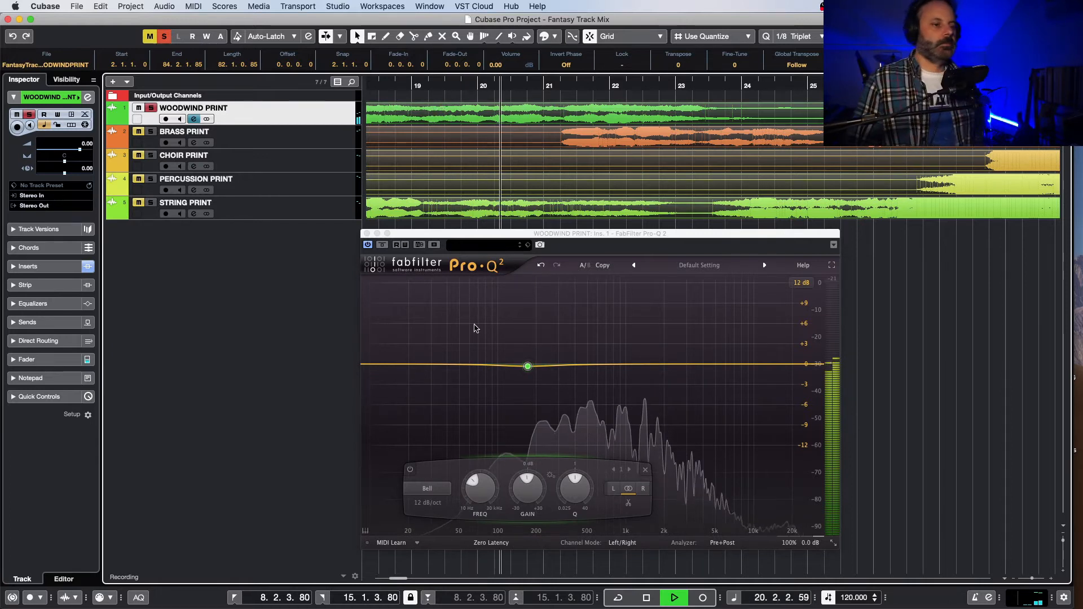
mouse_move(527, 364)
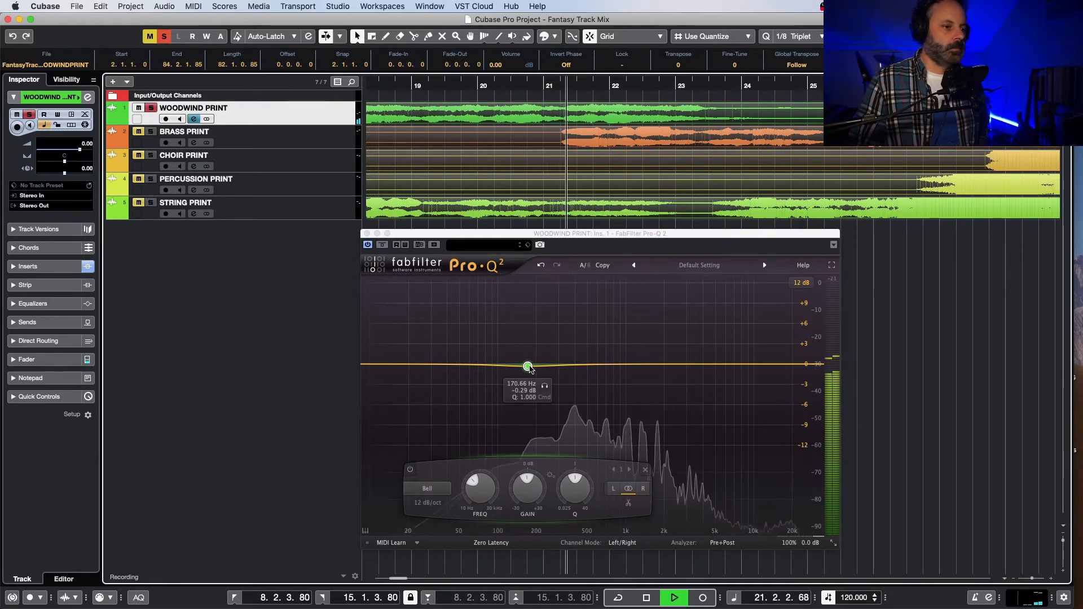
key(space)
Step: Change the woodwinds' low band to a Low Shelf at about 200 Hz with a gain of about +1 dB
drag(528, 367, 526, 365)
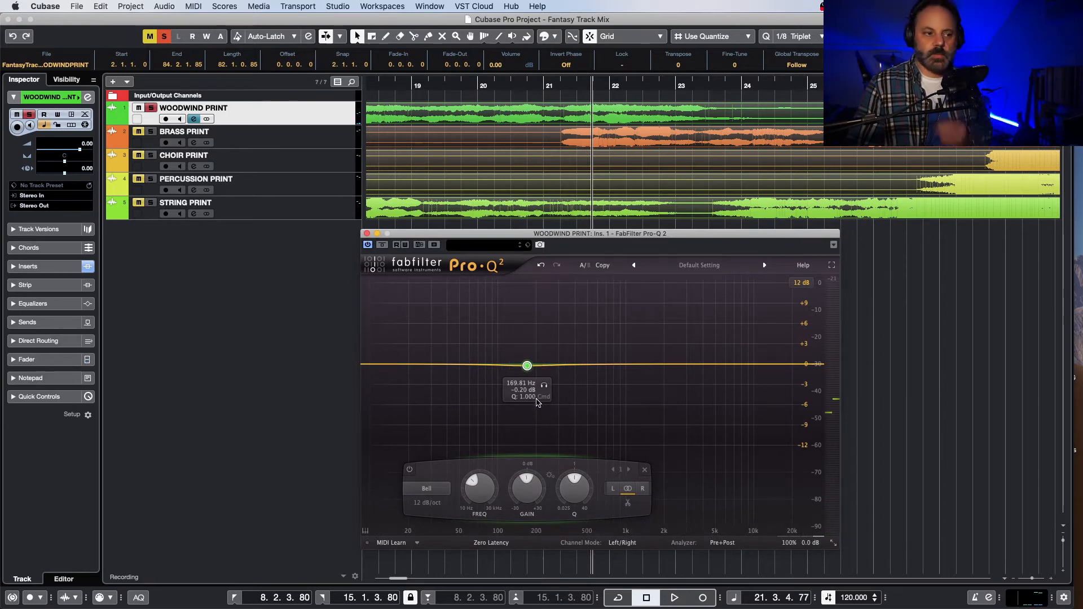
click(427, 488)
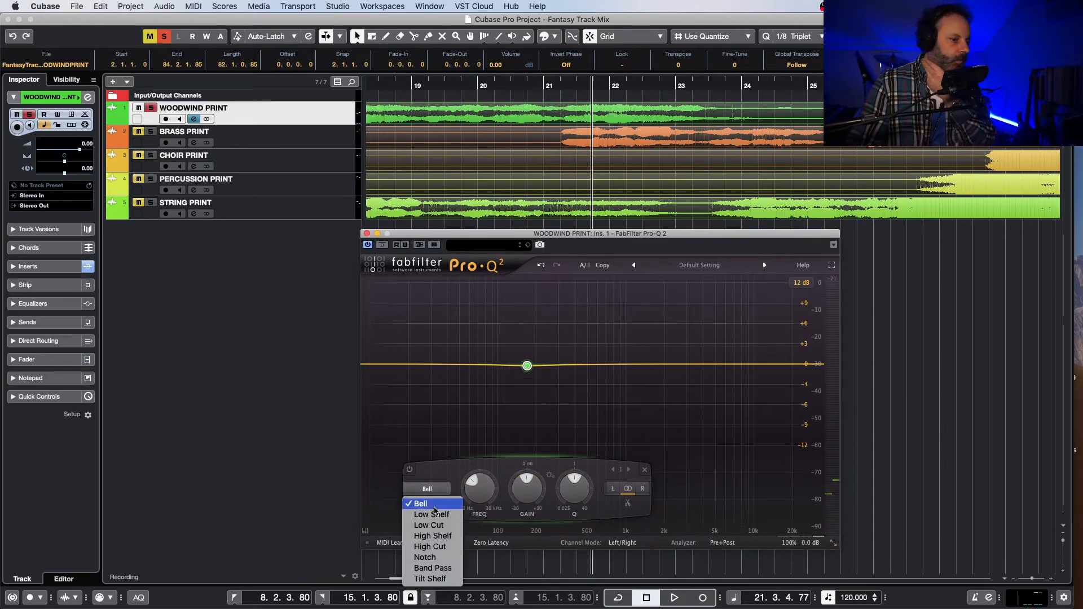
click(441, 515)
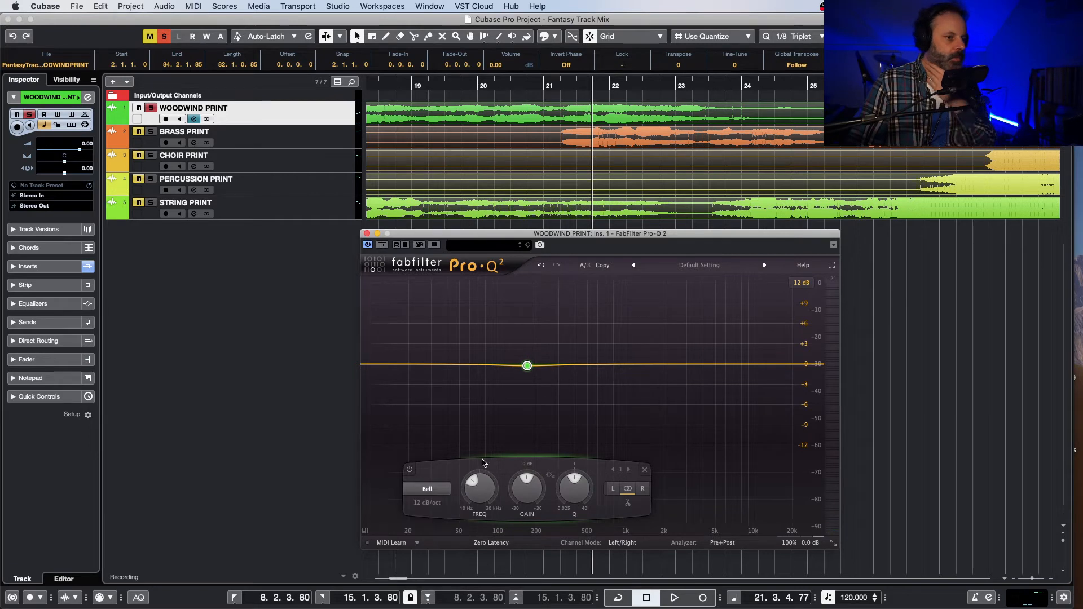
mouse_move(485, 486)
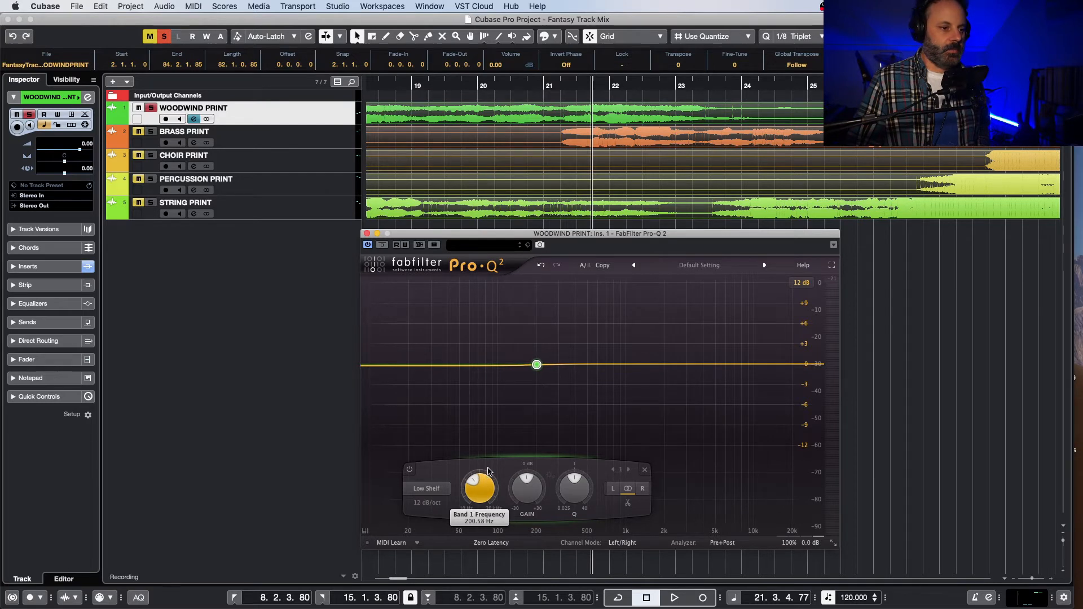
mouse_move(534, 483)
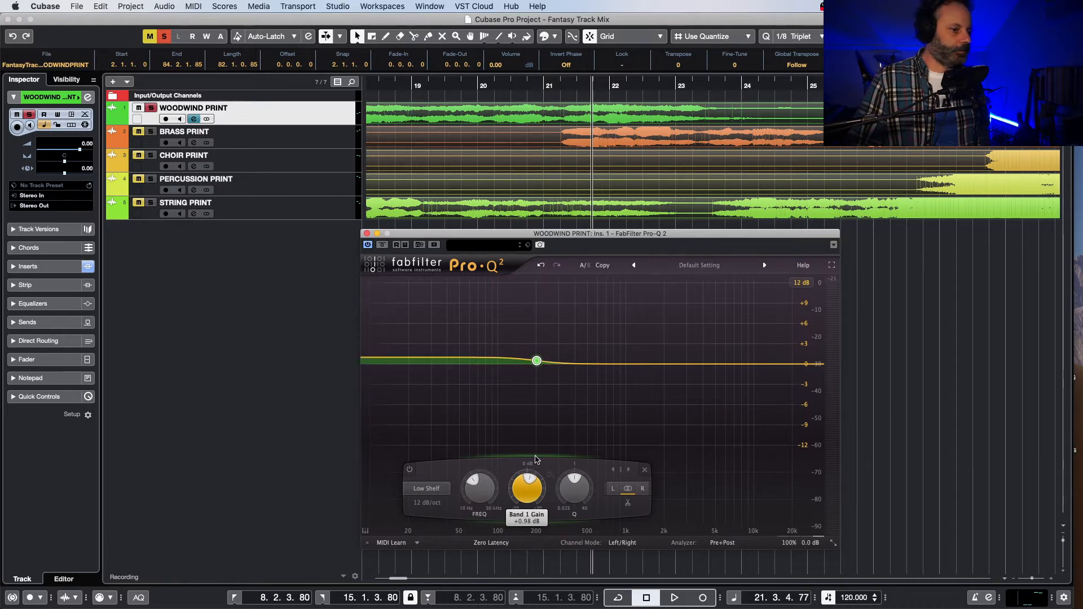
Step: Listen to the woodwinds with the low shelf, moving the Pro-Q 2 window aside and replaying from between bars 18 and 19
key(space)
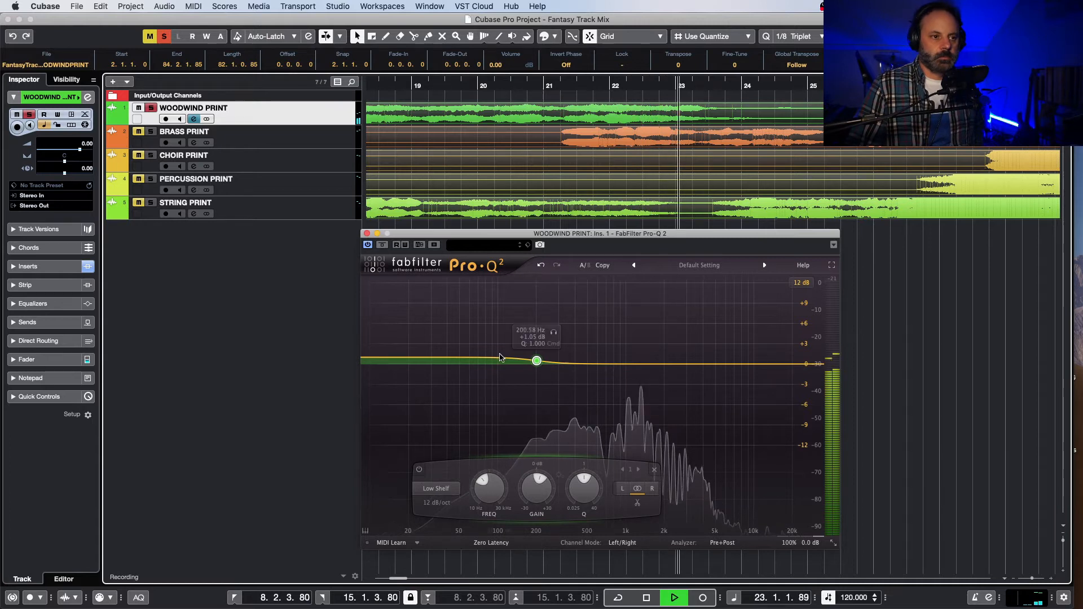
drag(579, 233, 503, 244)
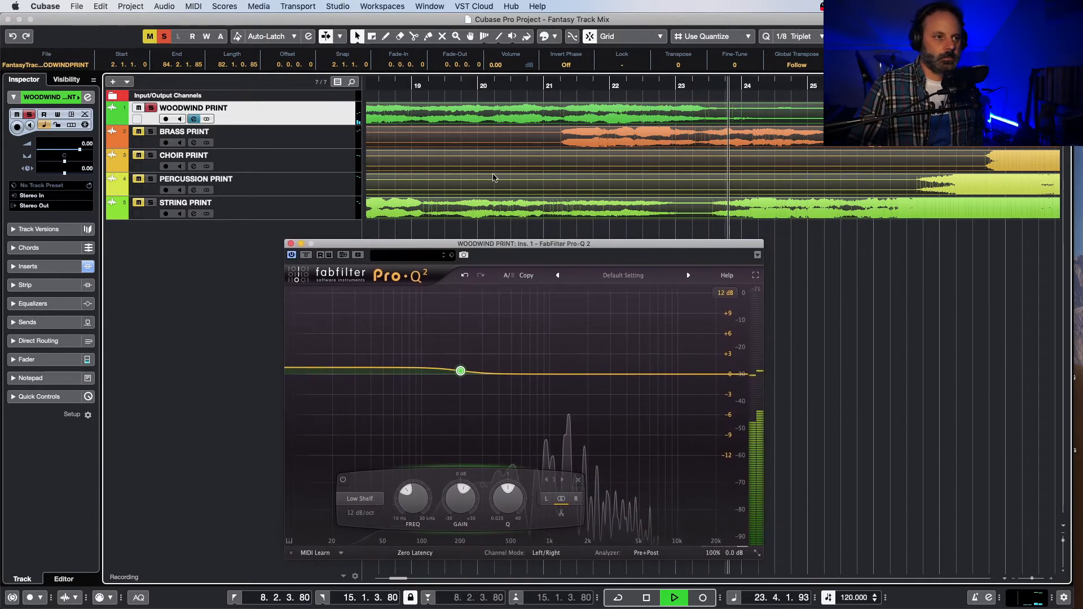
click(374, 83)
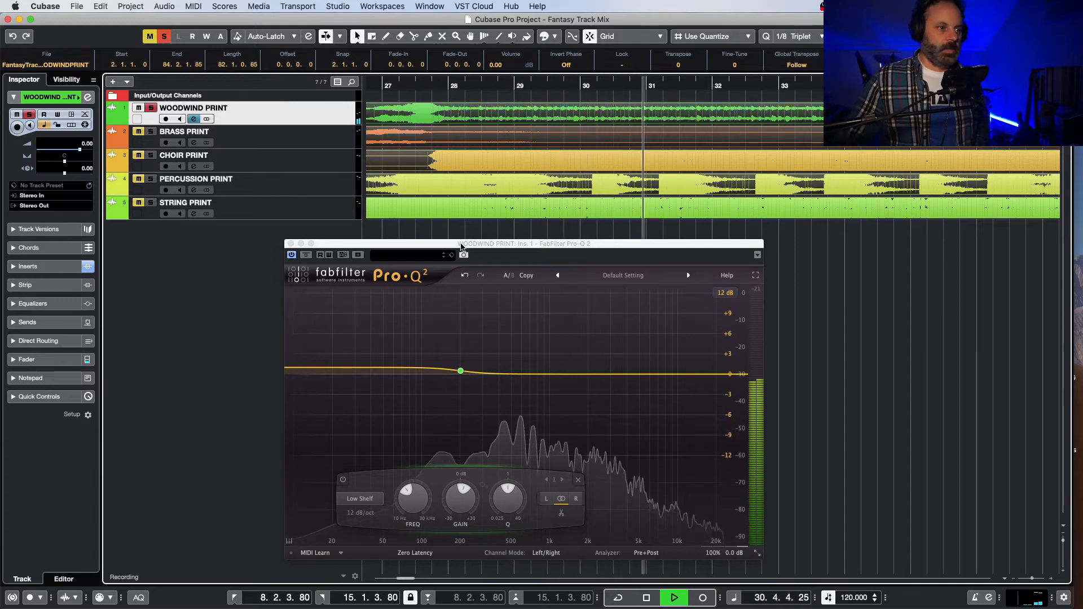
key(space)
Step: Play the woodwinds from between bars 37 and 38, and briefly unsolo and resolo the track to compare it with the full mix
drag(471, 246, 384, 232)
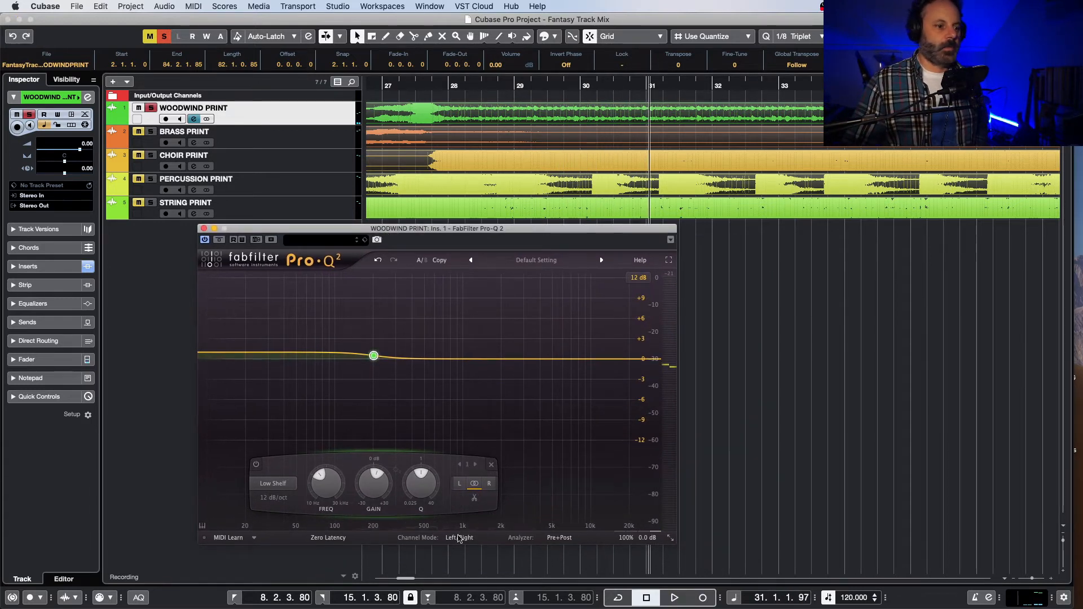
drag(400, 579, 412, 579)
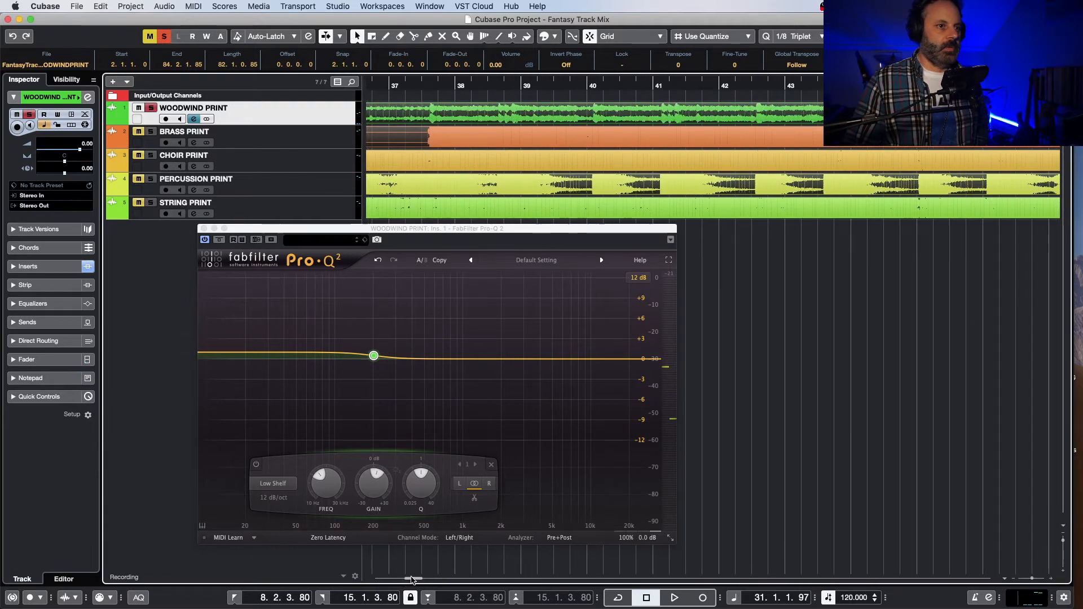
click(422, 94)
key(space)
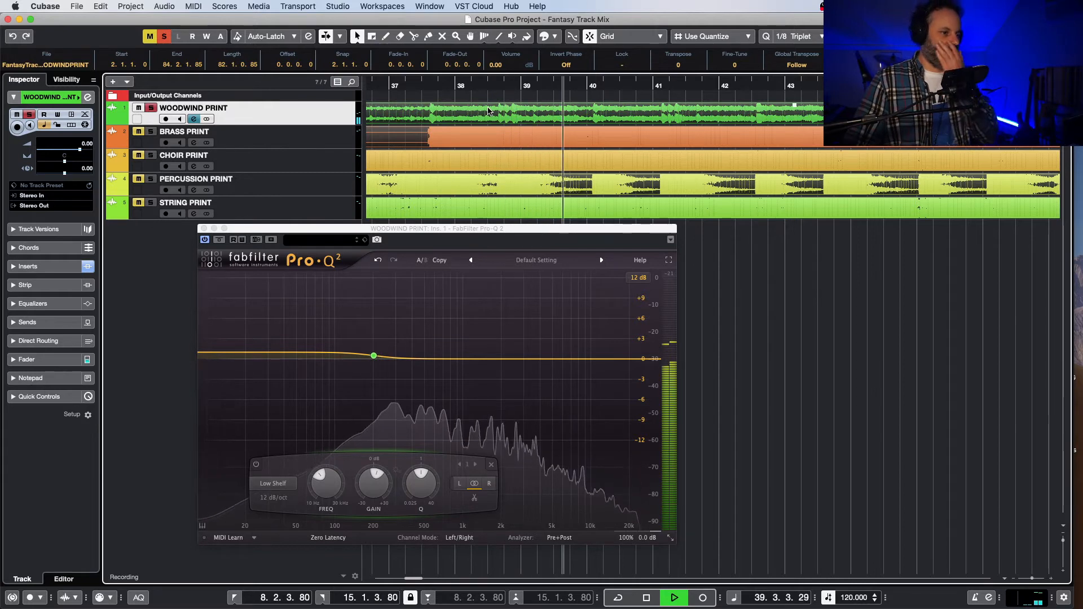
click(151, 108)
click(151, 107)
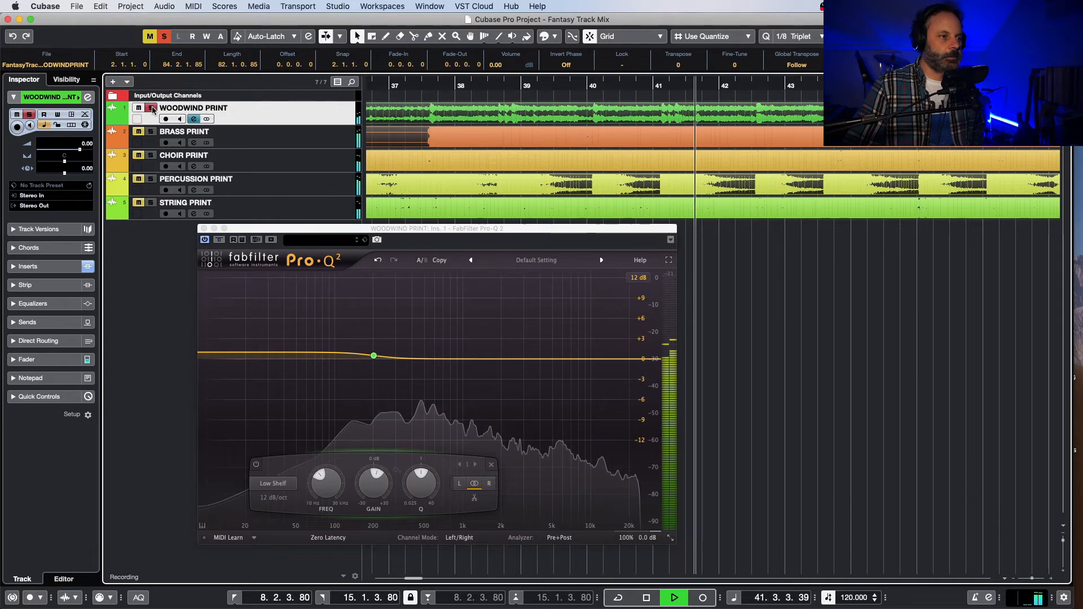
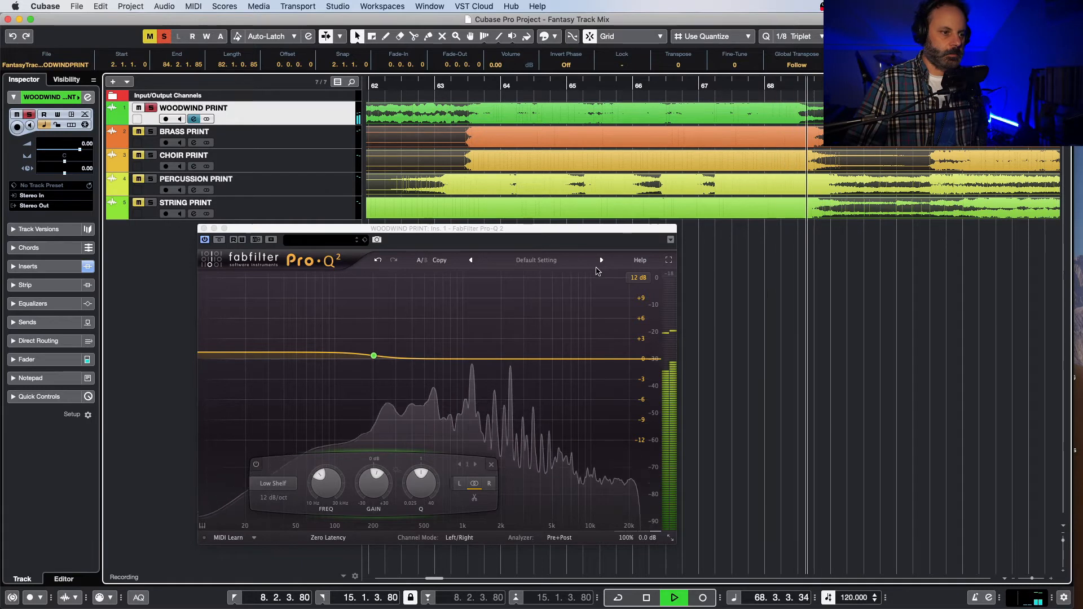
Step: Replay the woodwinds from between bars 63 and 64 to hear the louder passage with the low shelf
key(space)
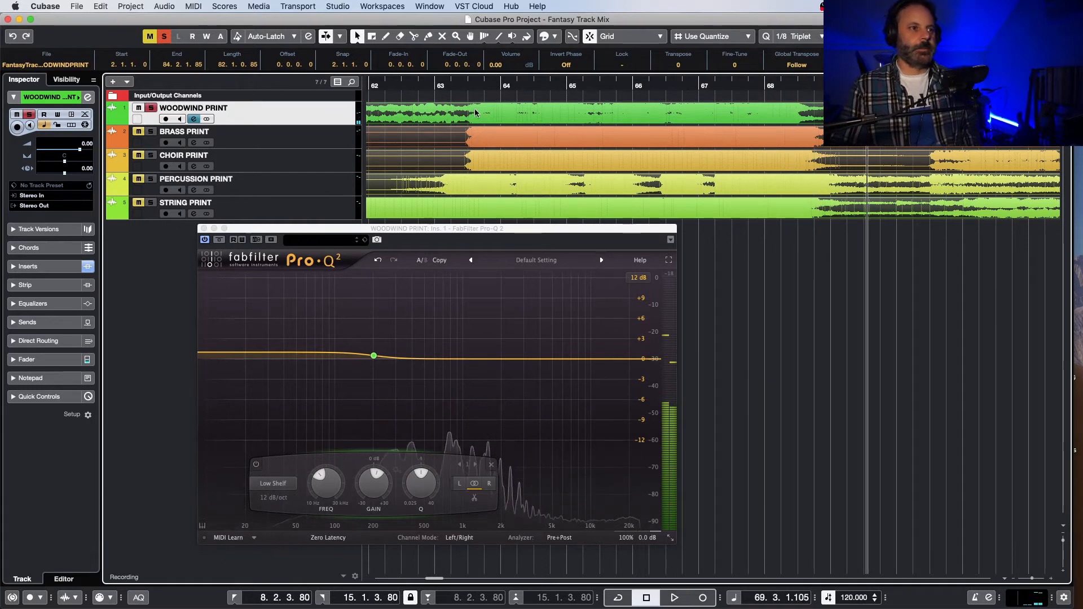
click(459, 114)
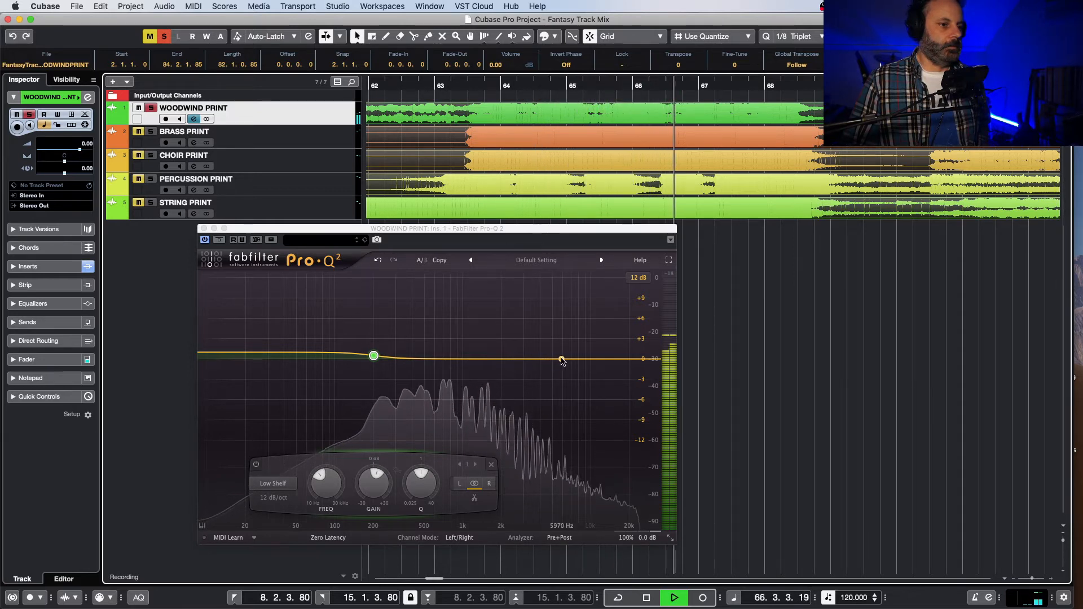
key(space)
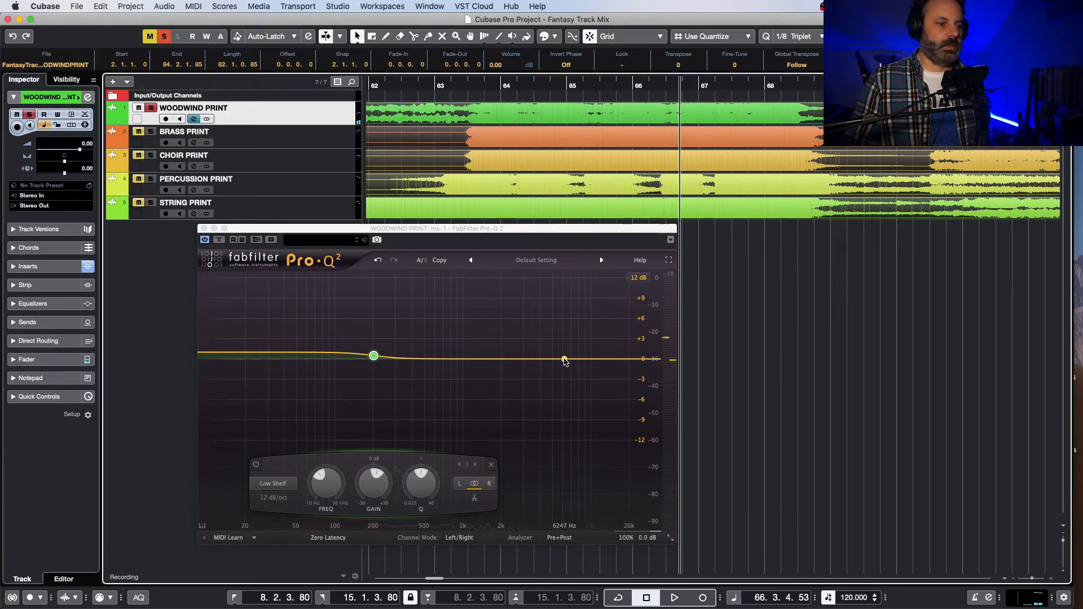
Step: Add a Bell band at about 6030 Hz to the woodwinds' EQ and play the track from around bar 63
click(563, 359)
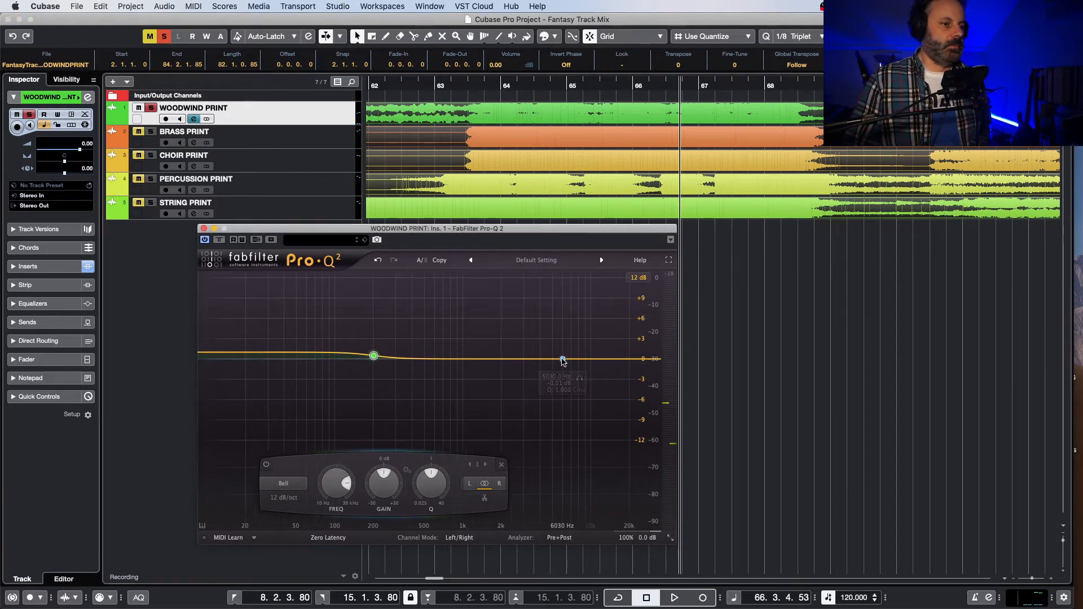
click(441, 90)
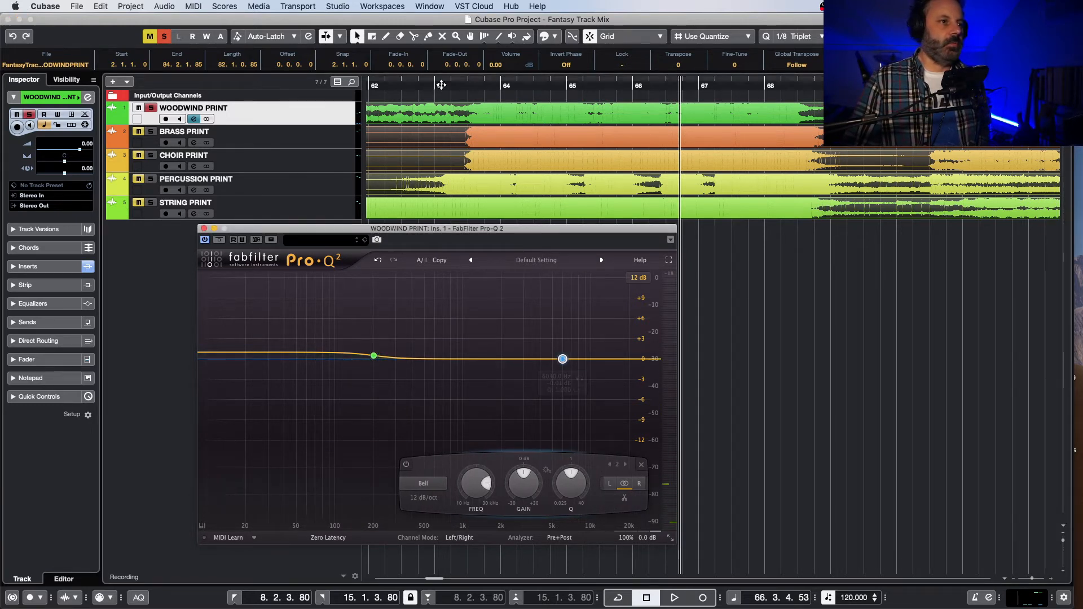
key(space)
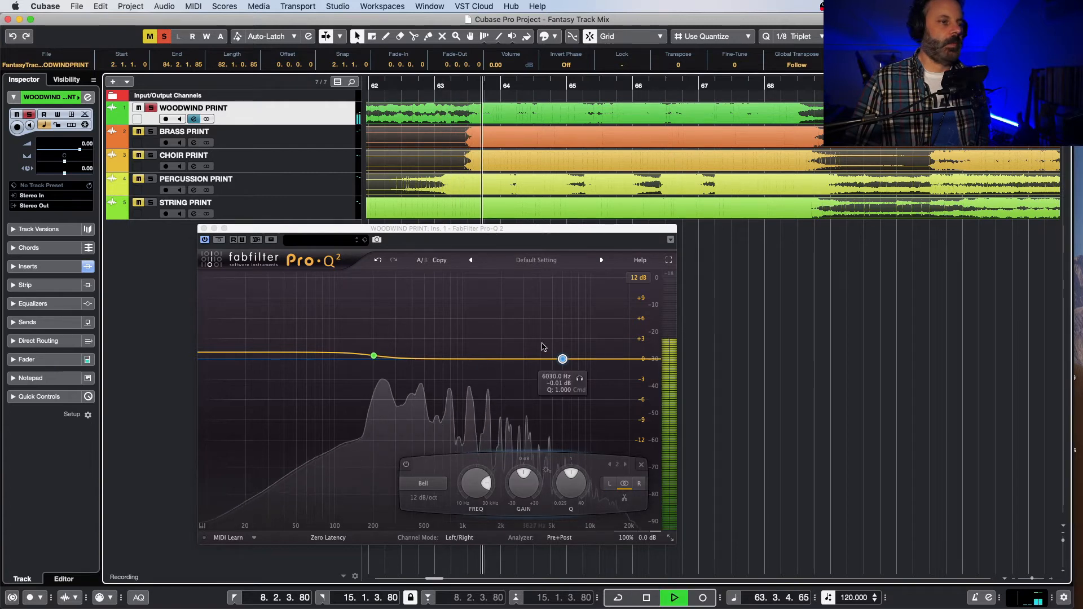
key(space)
Step: Set the loop range from 57.4.1 to about 63.2.3 and play the woodwinds with cycling enabled
drag(436, 579, 428, 581)
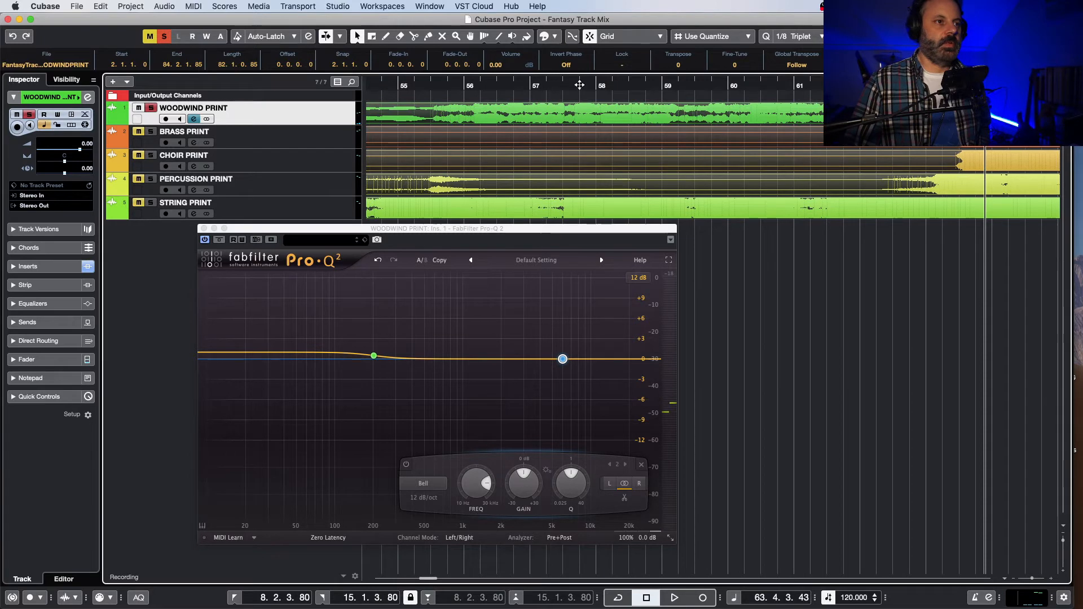
click(583, 78)
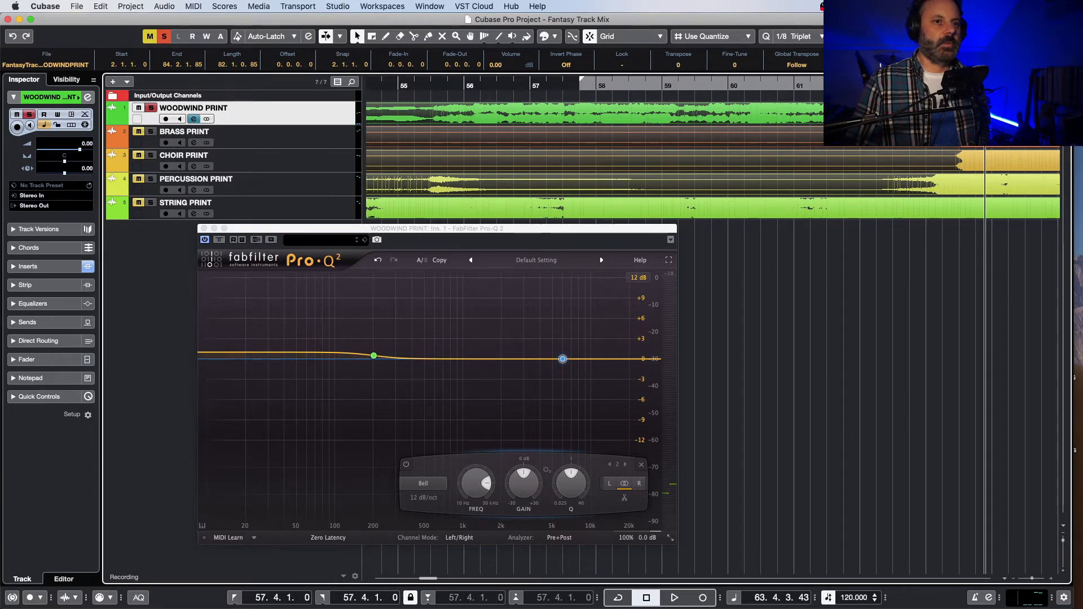
drag(582, 78, 959, 79)
key(space)
key(space)
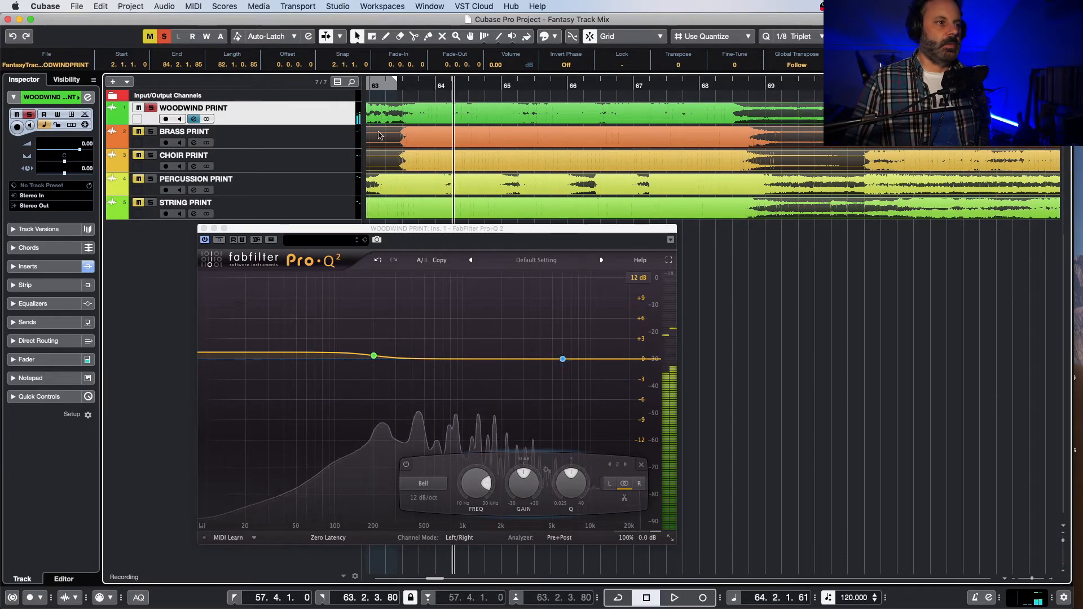
click(380, 83)
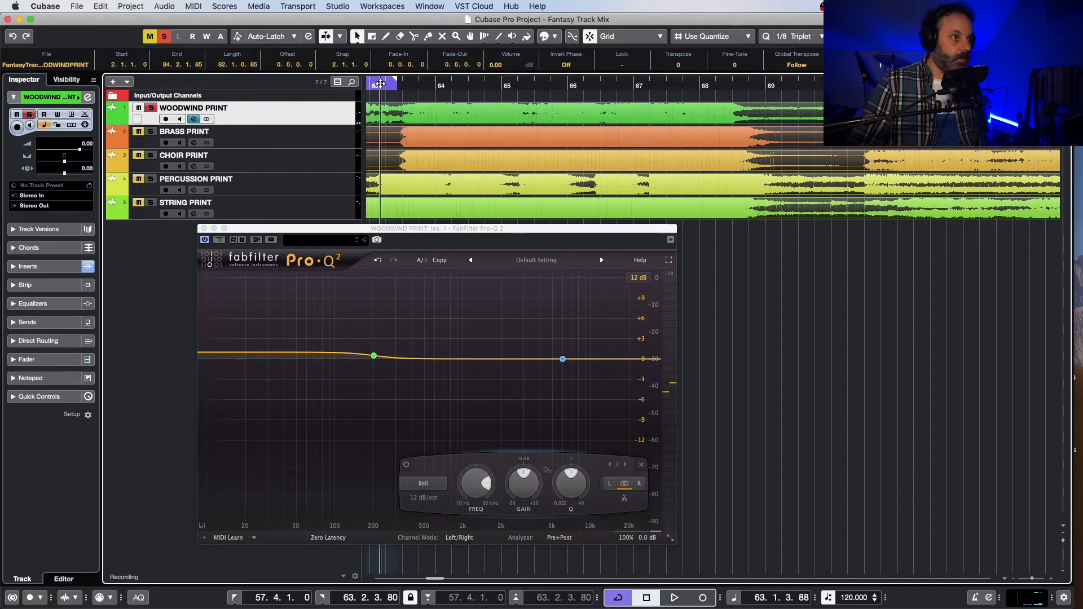
key(space)
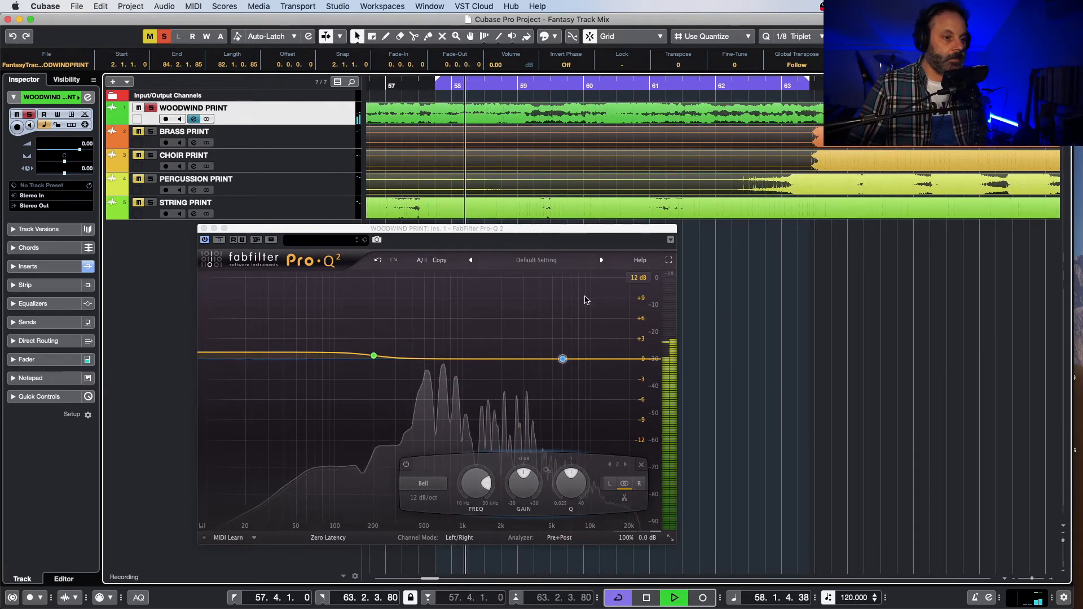
Step: Audition the new Bell band in isolation while sweeping it, and place it at about 1950 Hz with the gain near 0 dB
click(578, 382)
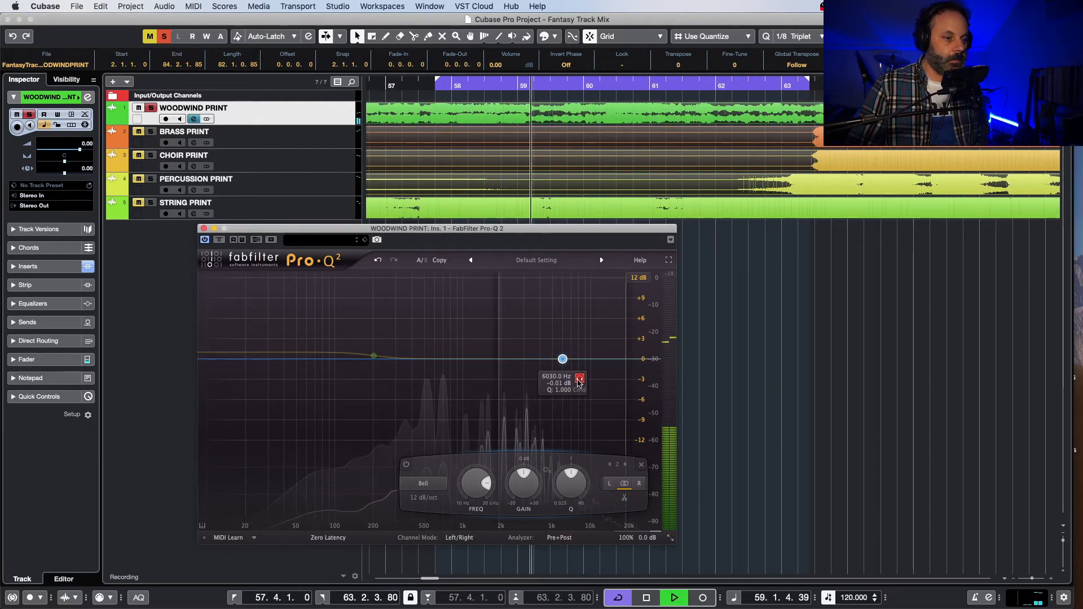
drag(579, 381, 511, 365)
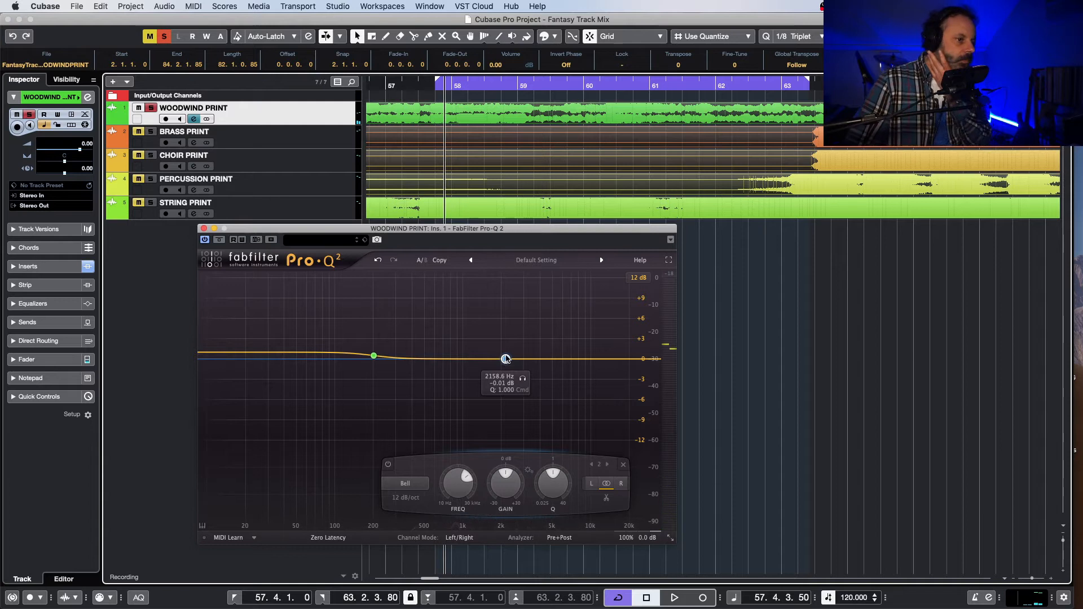
drag(501, 361, 500, 359)
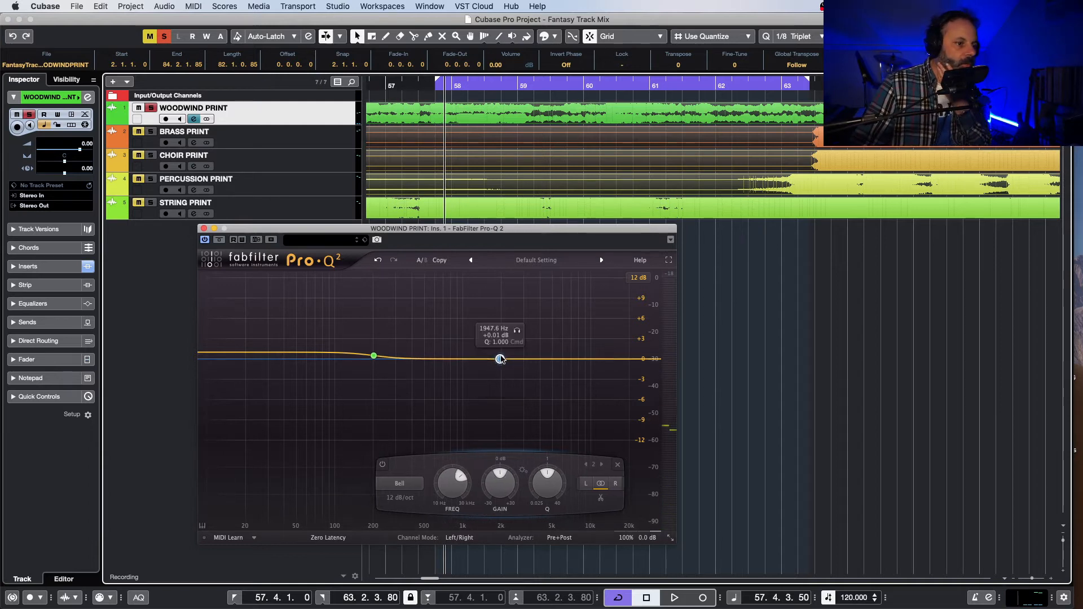
Step: Change the woodwinds' upper band to a High Shelf with a gain of about +5.4 dB
key(space)
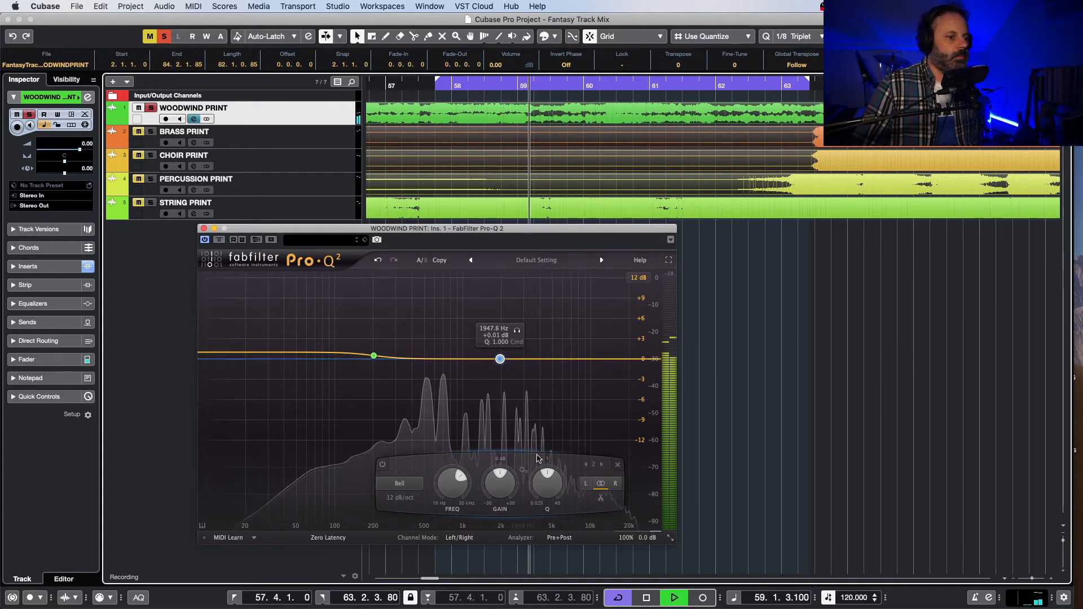
click(405, 483)
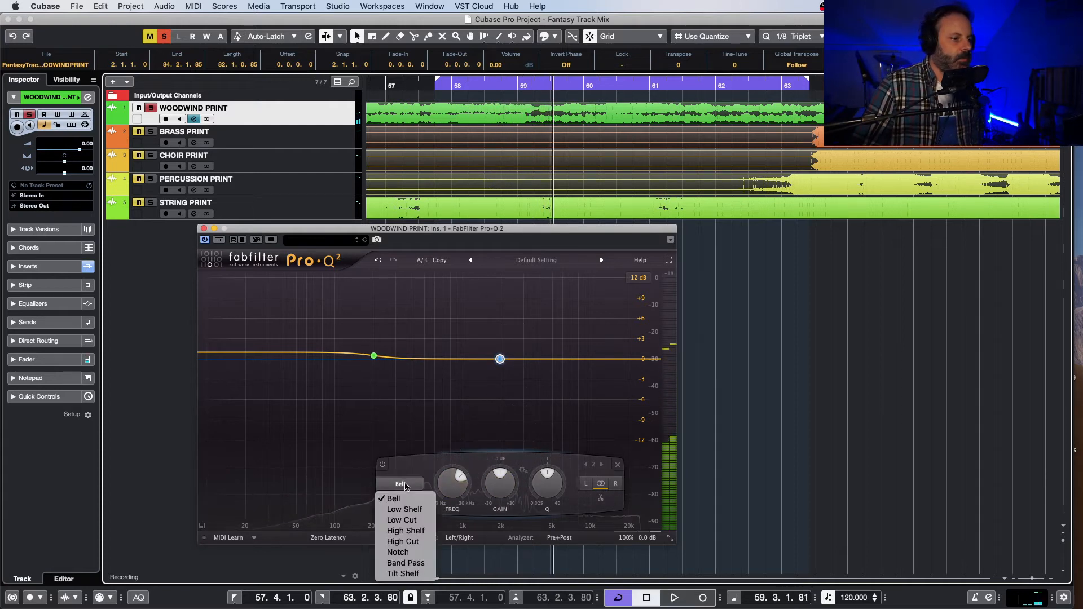
click(422, 531)
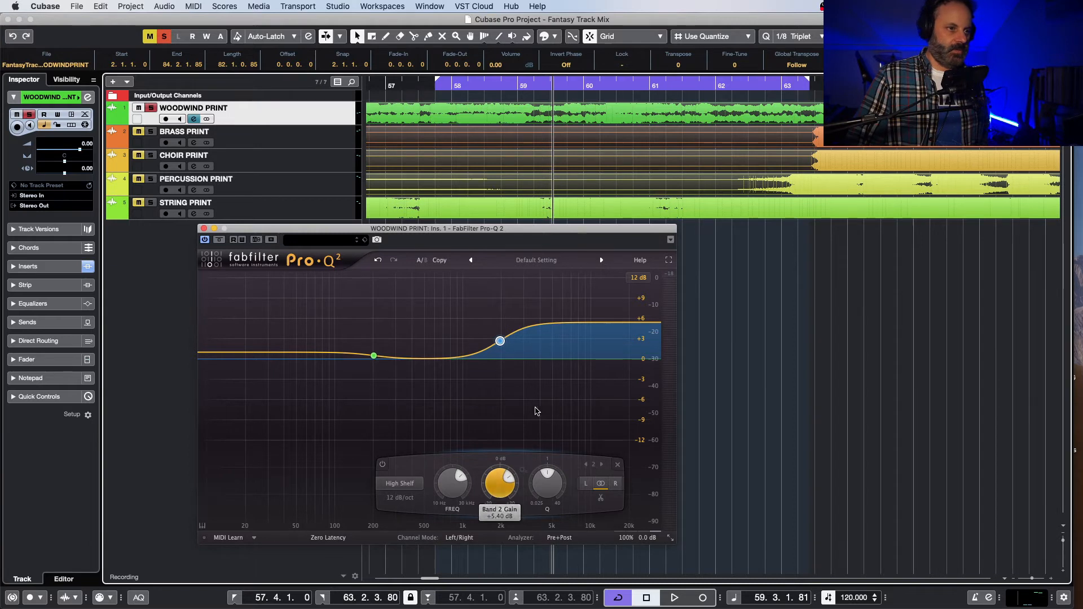
Step: Play the soloed woodwinds from bar 57 and compare them with Pro-Q 2 bypassed and active
click(422, 84)
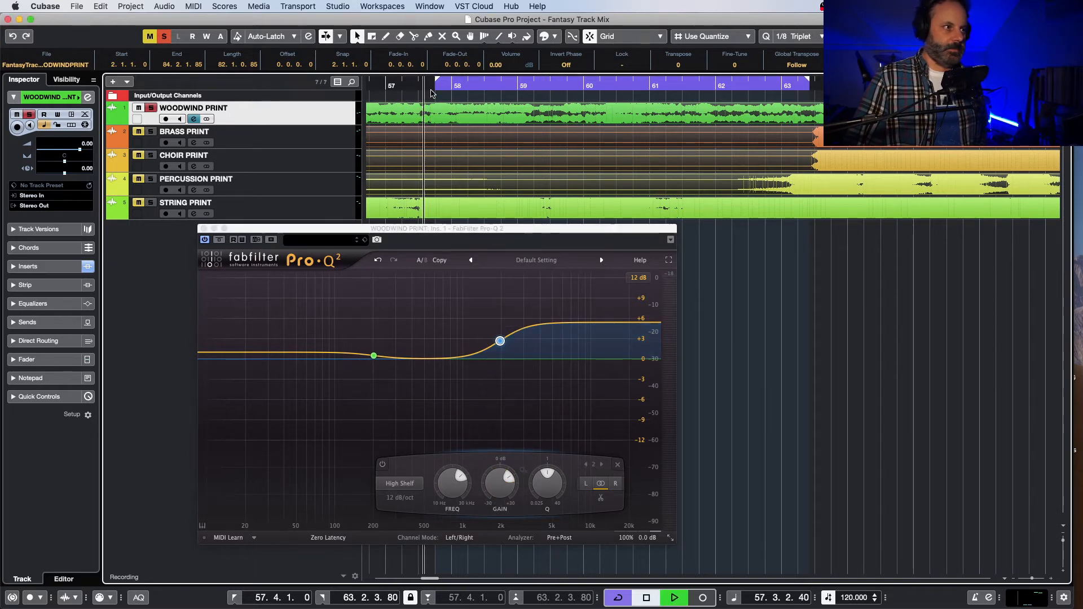
key(space)
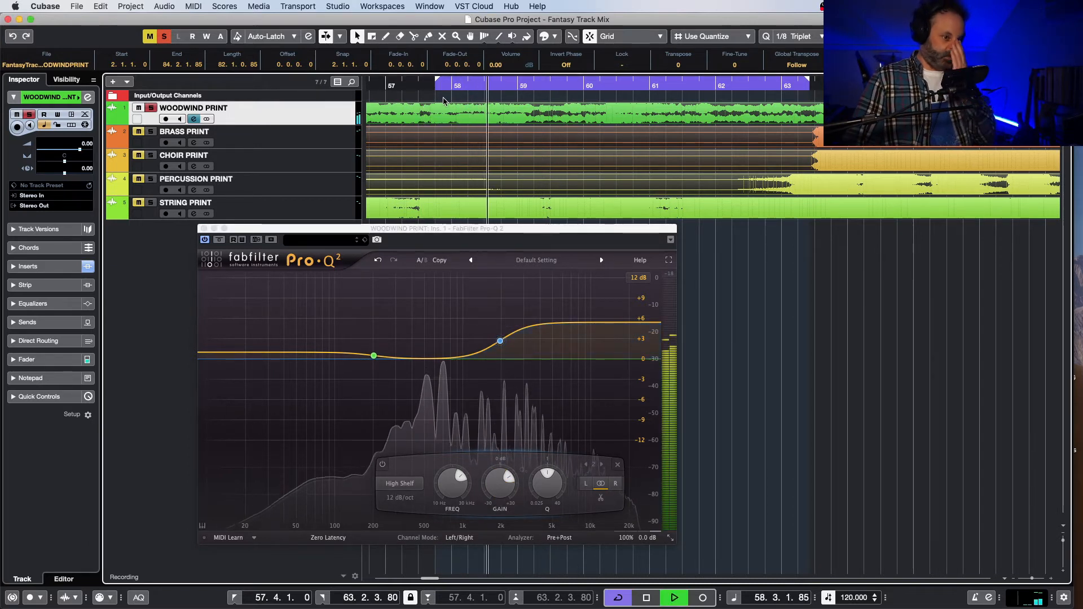
mouse_move(514, 340)
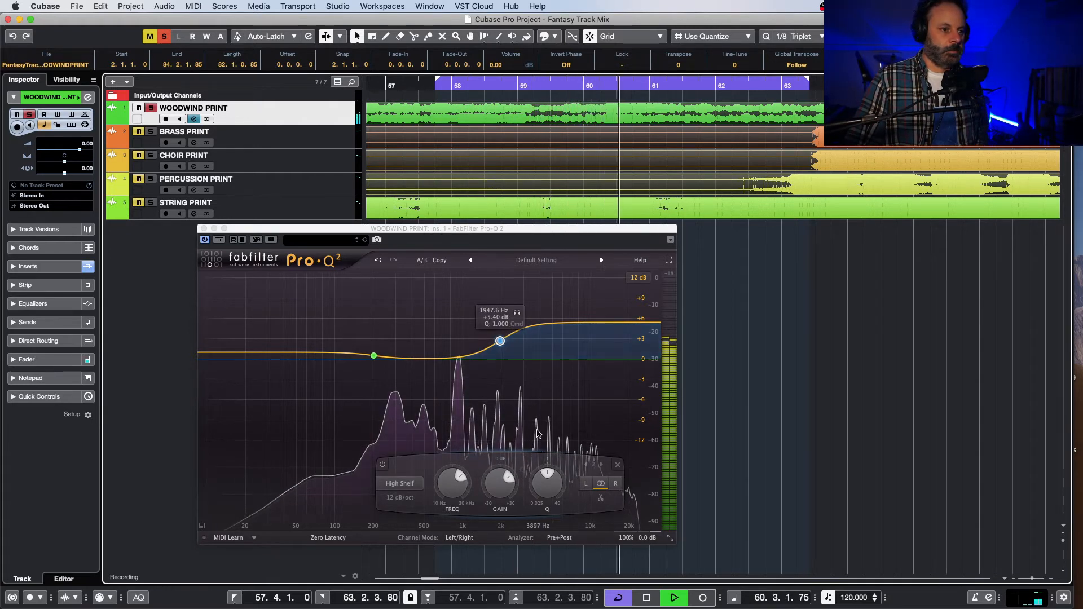
mouse_move(515, 488)
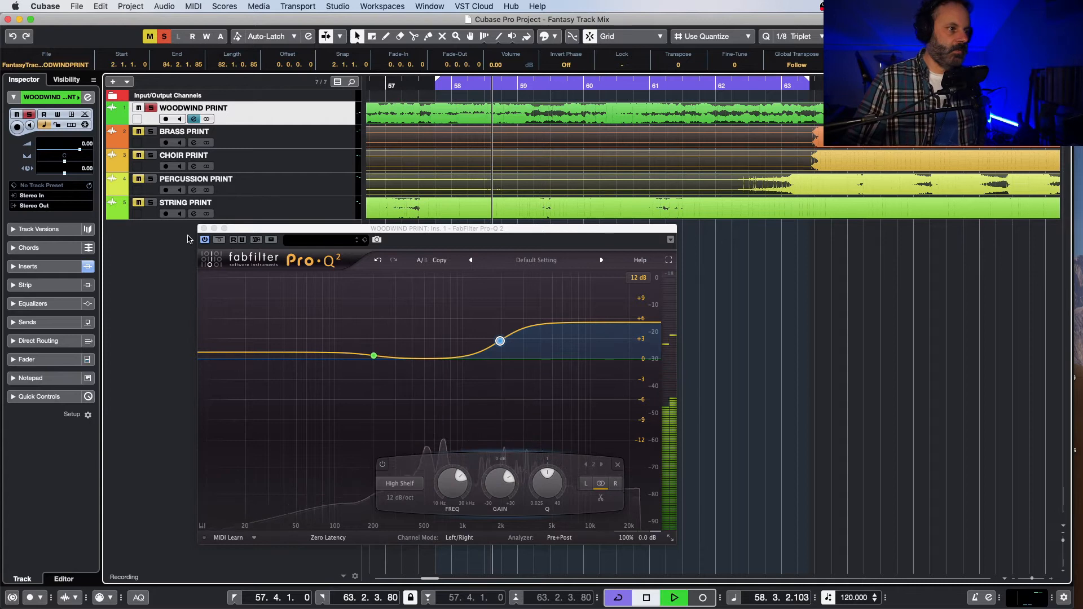
click(206, 241)
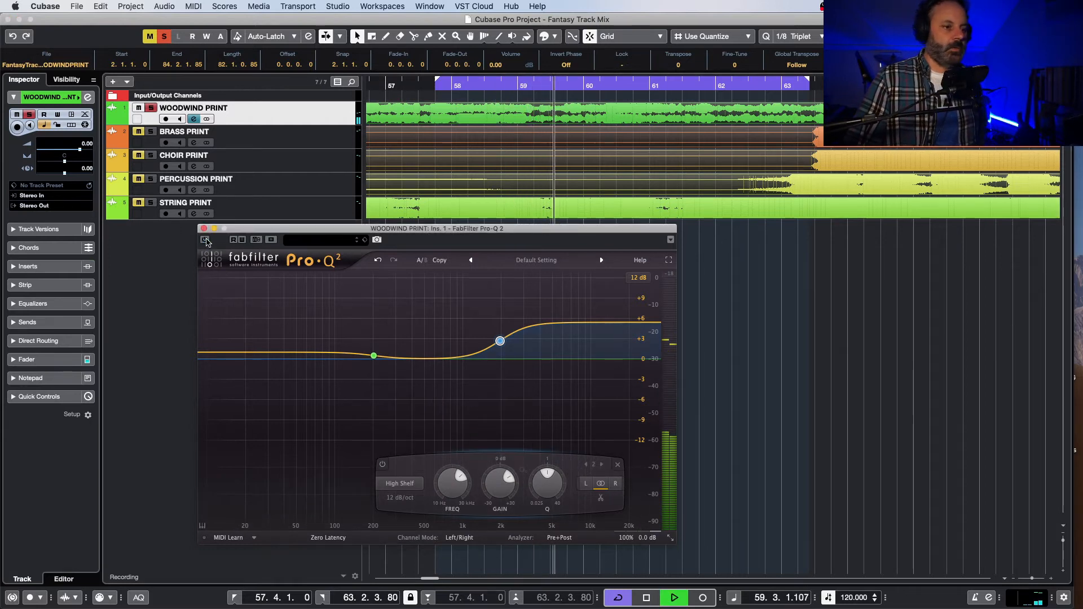
click(207, 241)
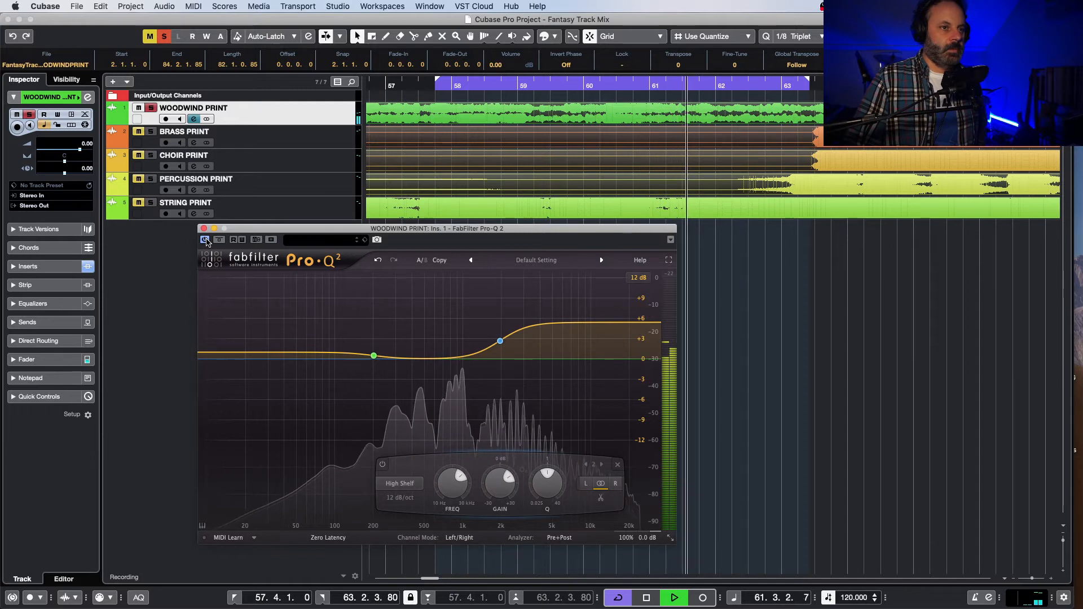
key(space)
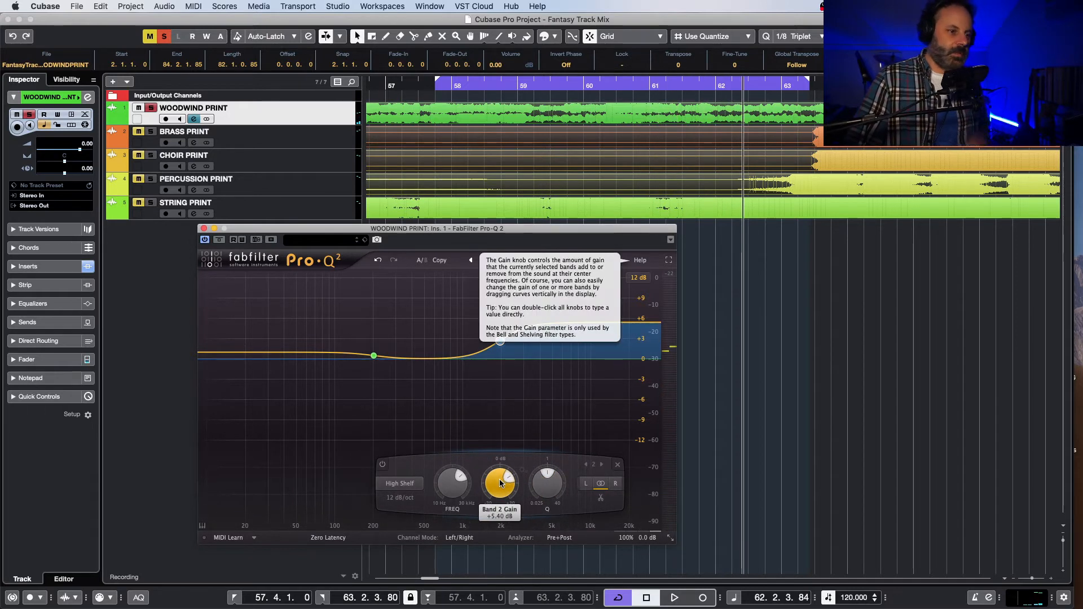
Step: Set the high shelf's gain to about +4 dB and replay the soloed woodwinds from bar 57
drag(499, 481, 499, 492)
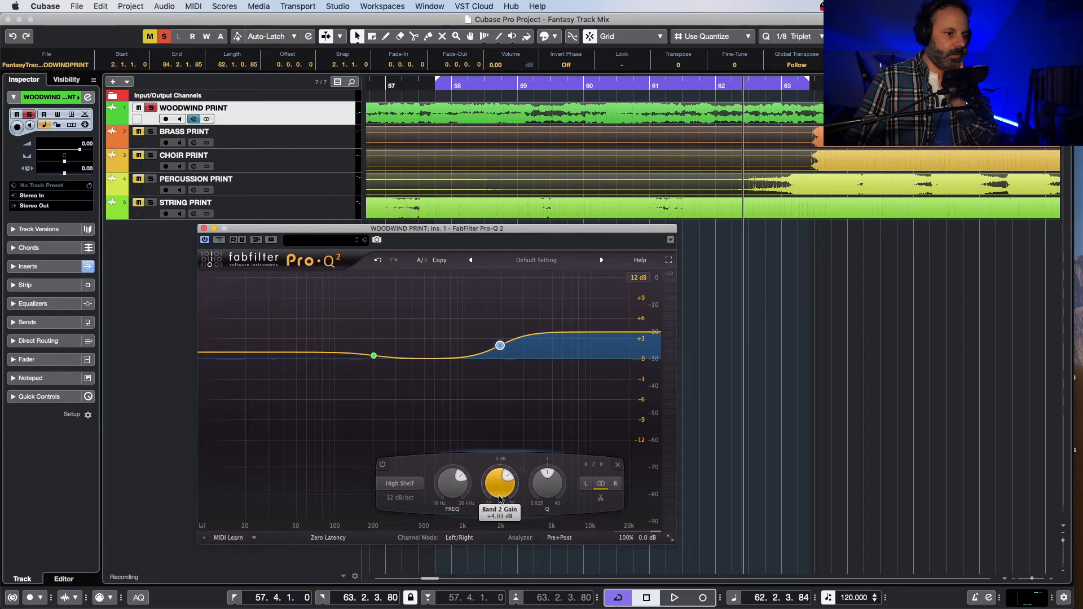
click(404, 83)
key(space)
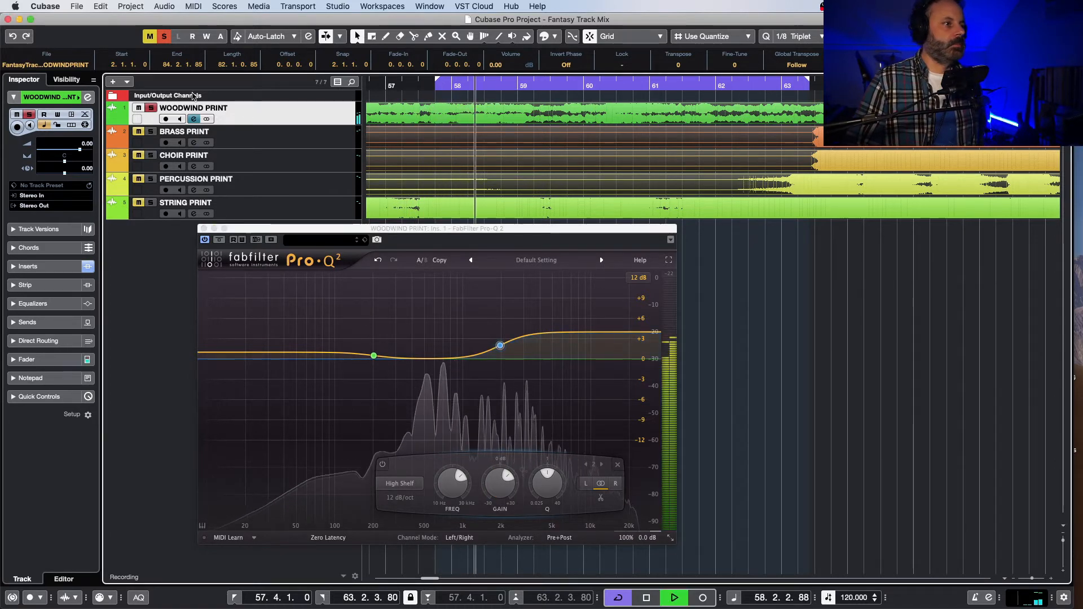
Step: Unsolo the woodwinds and listen to the high shelf within the full mix, replaying from between bars 57 and 58
click(151, 108)
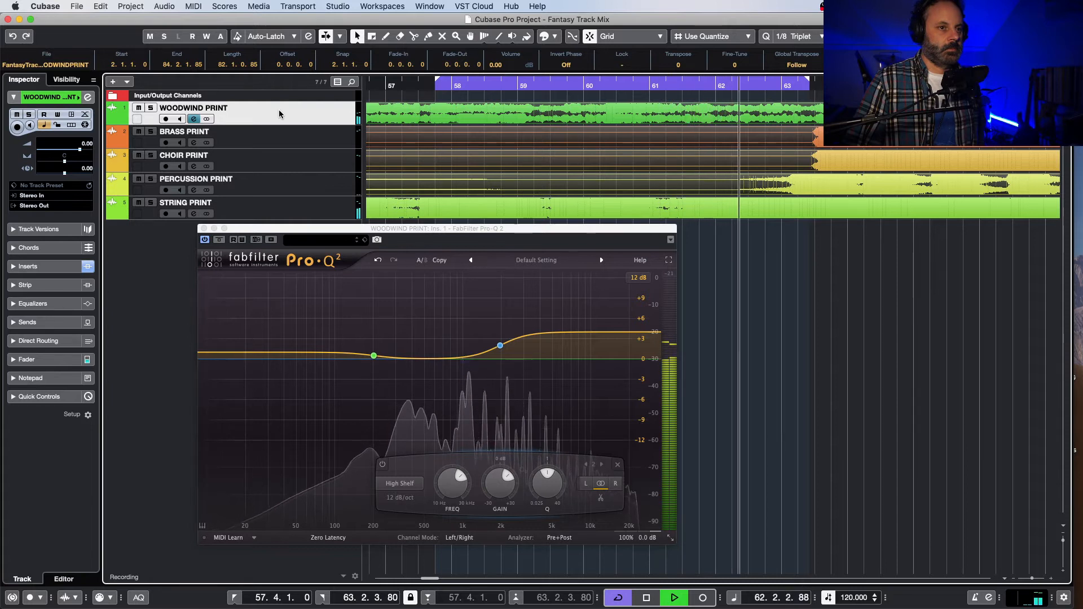
key(space)
click(423, 86)
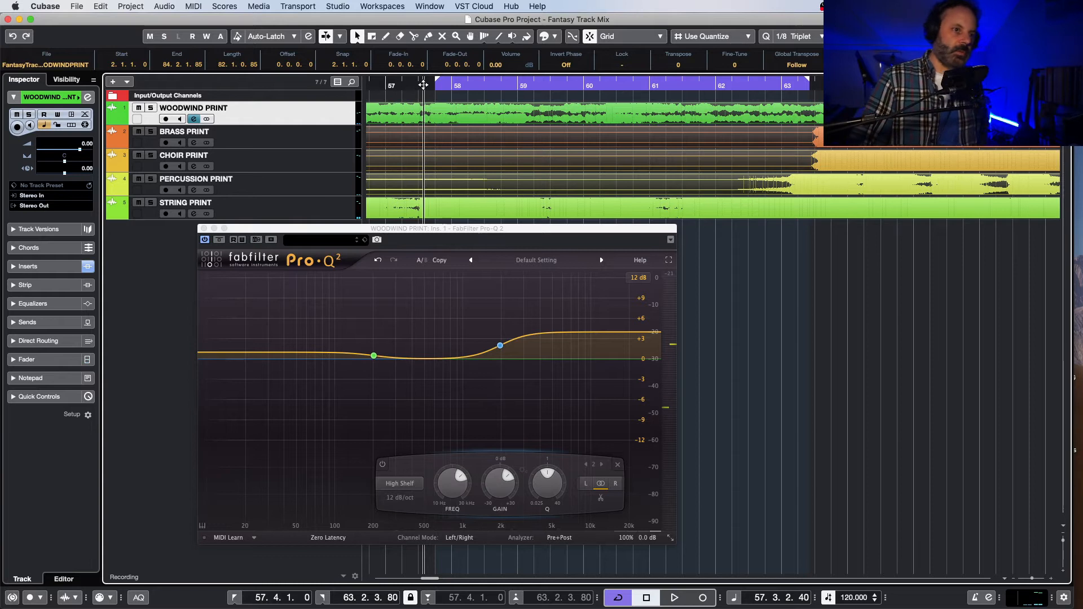
key(space)
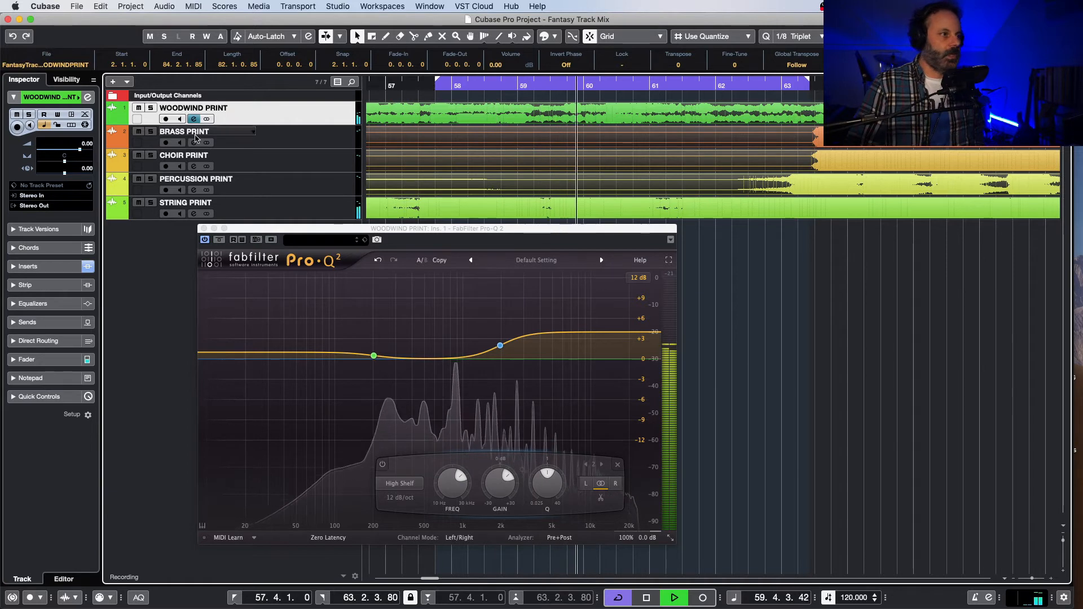
Step: Solo the woodwinds again, compare them with the EQ bypassed and active, and set the high shelf's gain to +3 dB
key(space)
click(151, 108)
key(space)
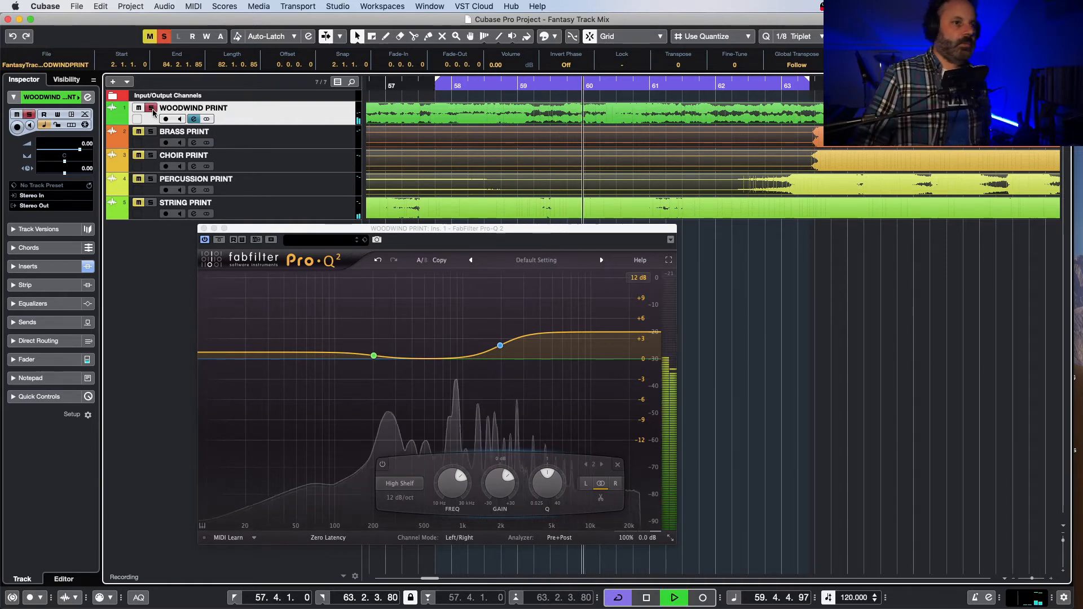
click(205, 239)
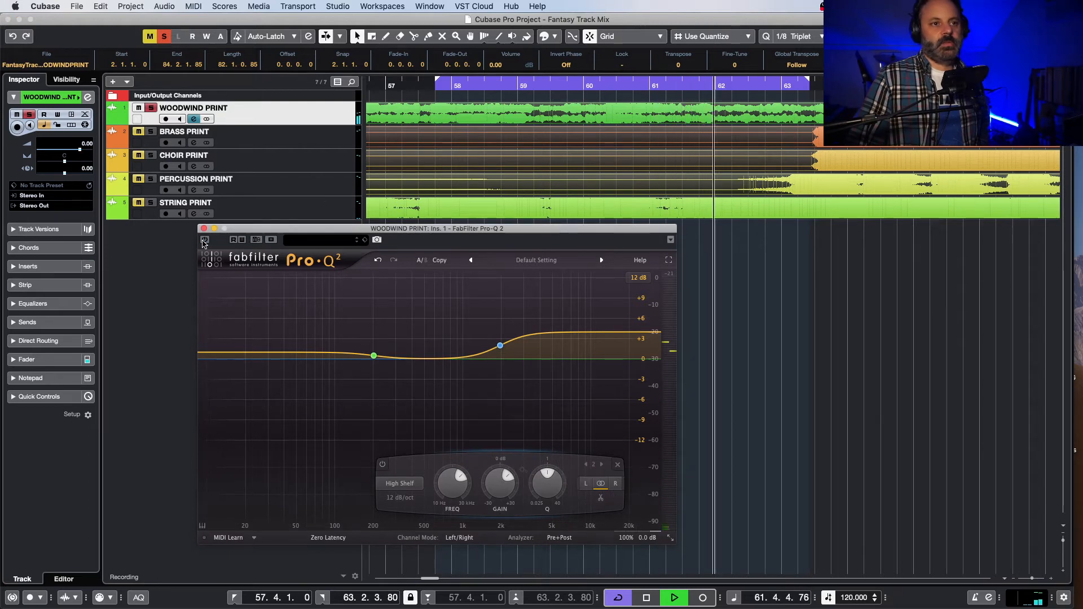
click(205, 240)
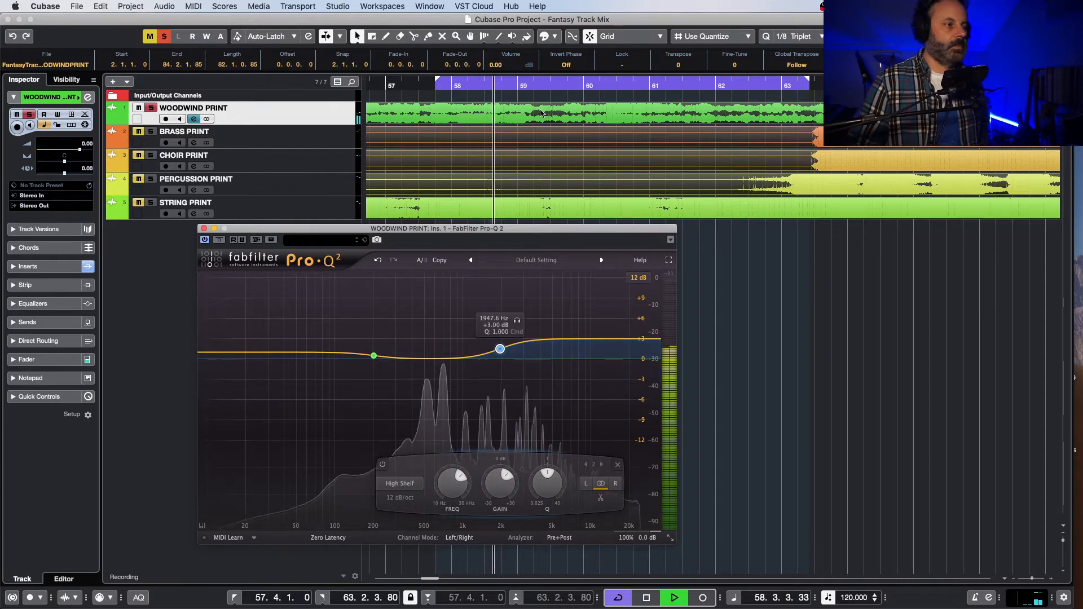
Step: Unsolo the woodwinds and listen to the +3 dB high shelf within the full mix
click(151, 109)
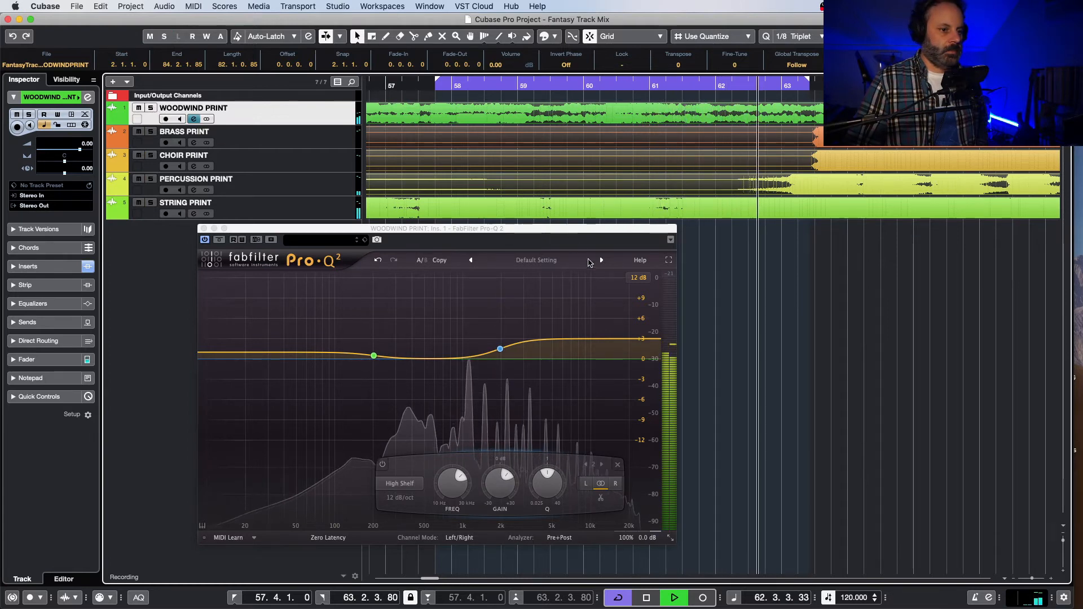
key(space)
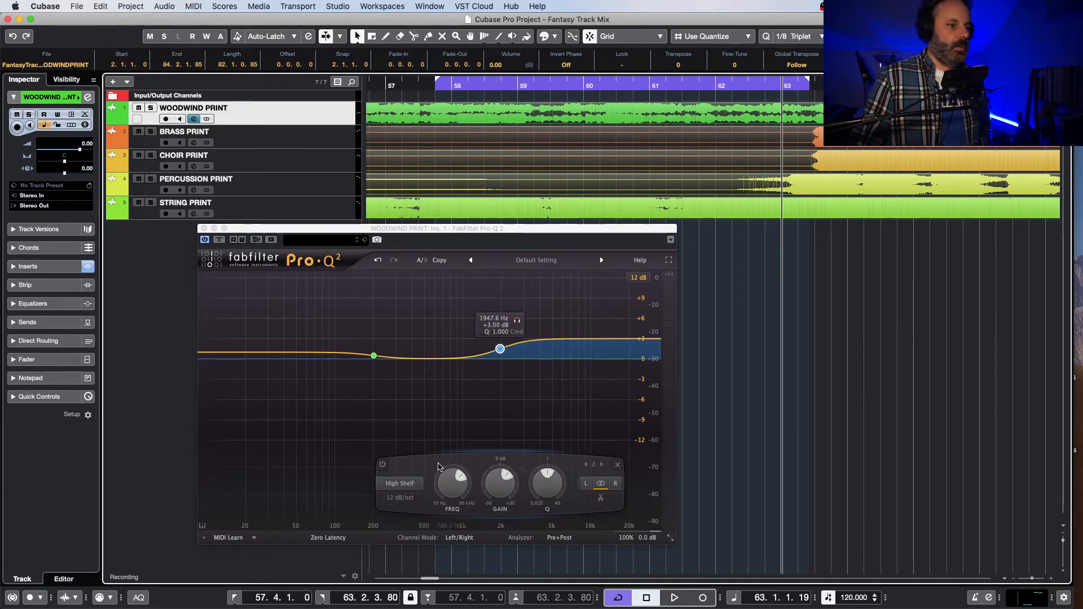
Step: Change the woodwinds' high shelf to a Bell and play the soloed woodwinds from just before bar 58
click(399, 483)
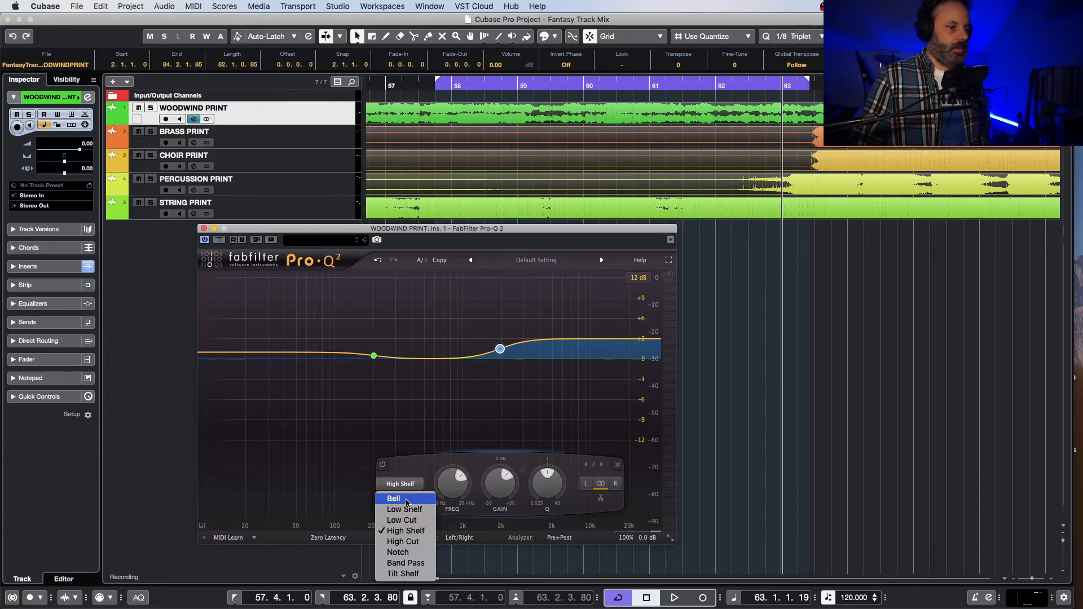
click(407, 501)
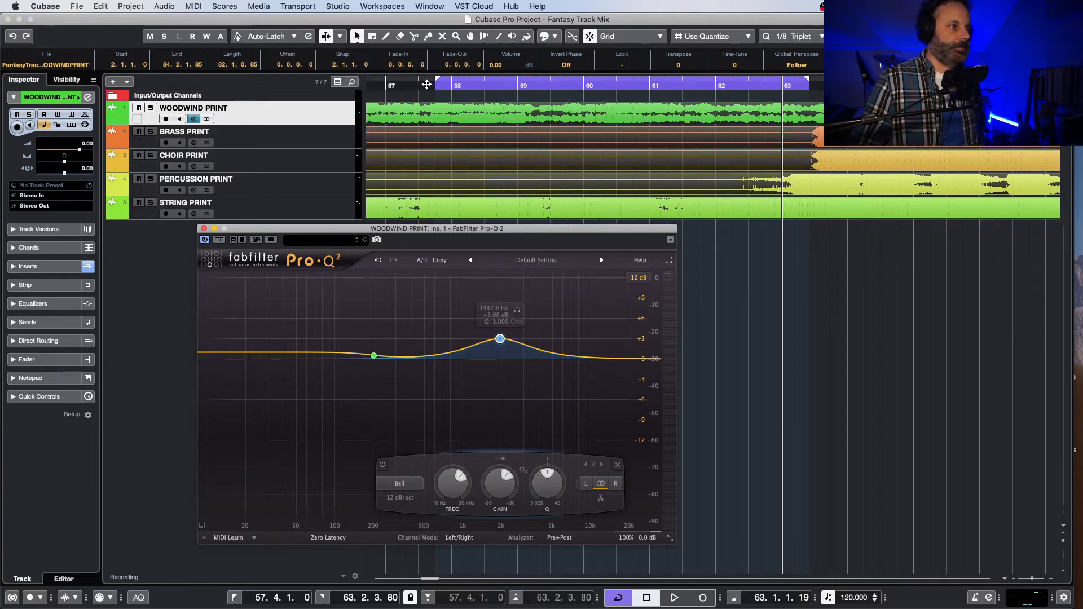
click(424, 85)
click(150, 107)
key(space)
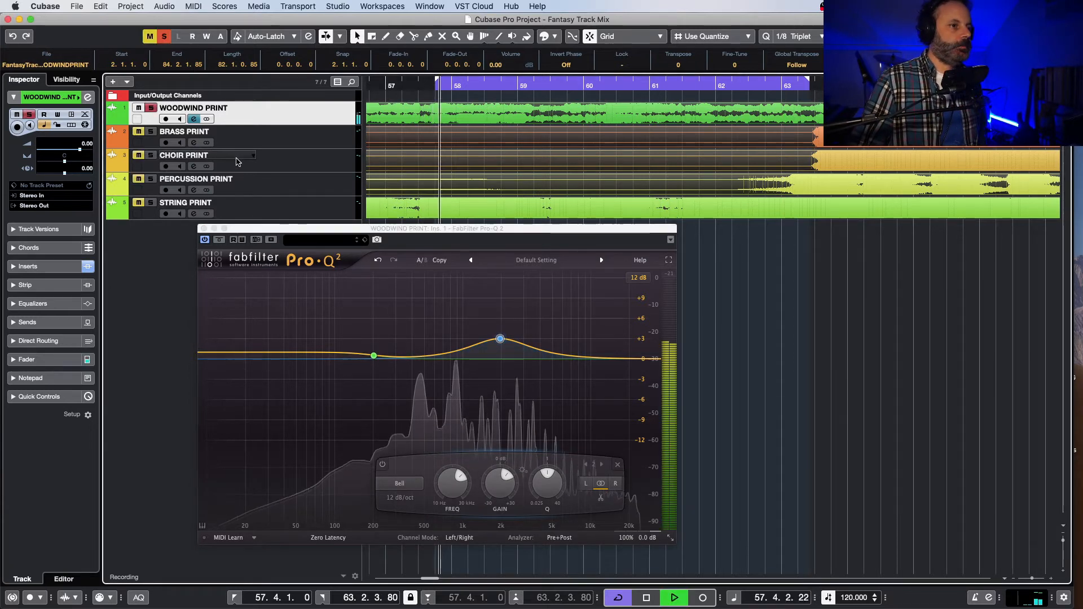
Step: Audition the bell band on its own, set it to about 2130 Hz and +2.91 dB, and compare with the EQ bypassed and active
mouse_move(501, 340)
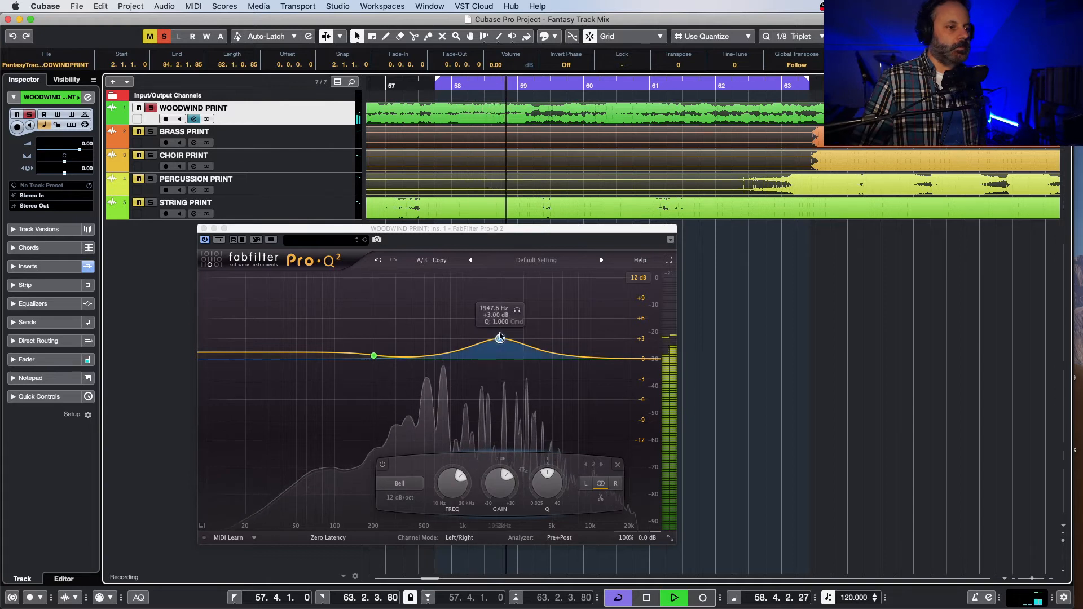
drag(500, 339, 510, 342)
click(527, 312)
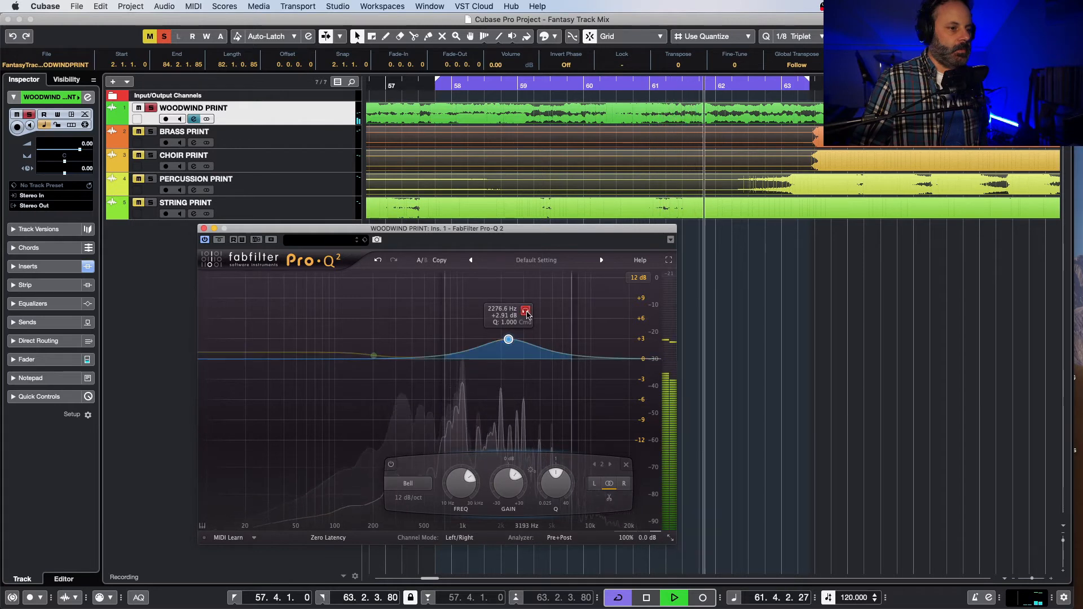
mouse_move(529, 314)
mouse_down()
mouse_move(543, 316)
mouse_move(484, 320)
mouse_move(542, 316)
mouse_move(525, 323)
mouse_up()
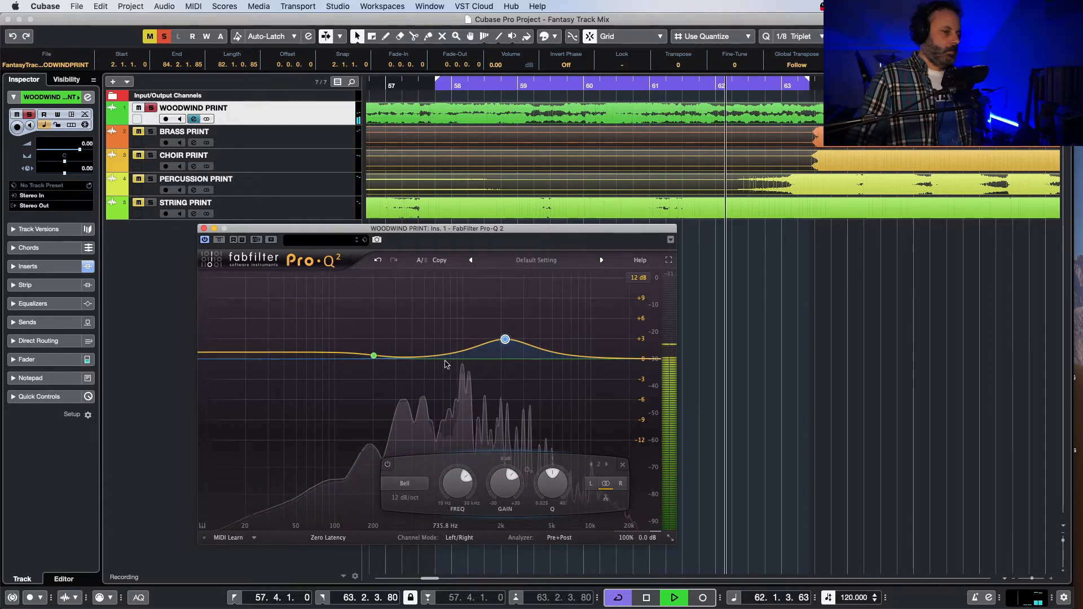
click(206, 240)
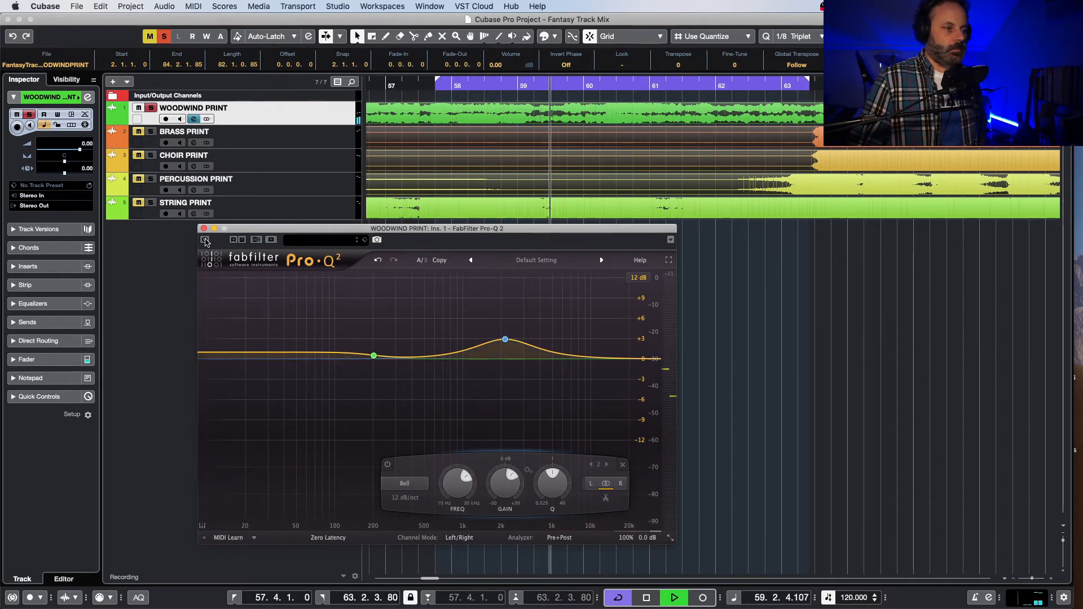
click(206, 240)
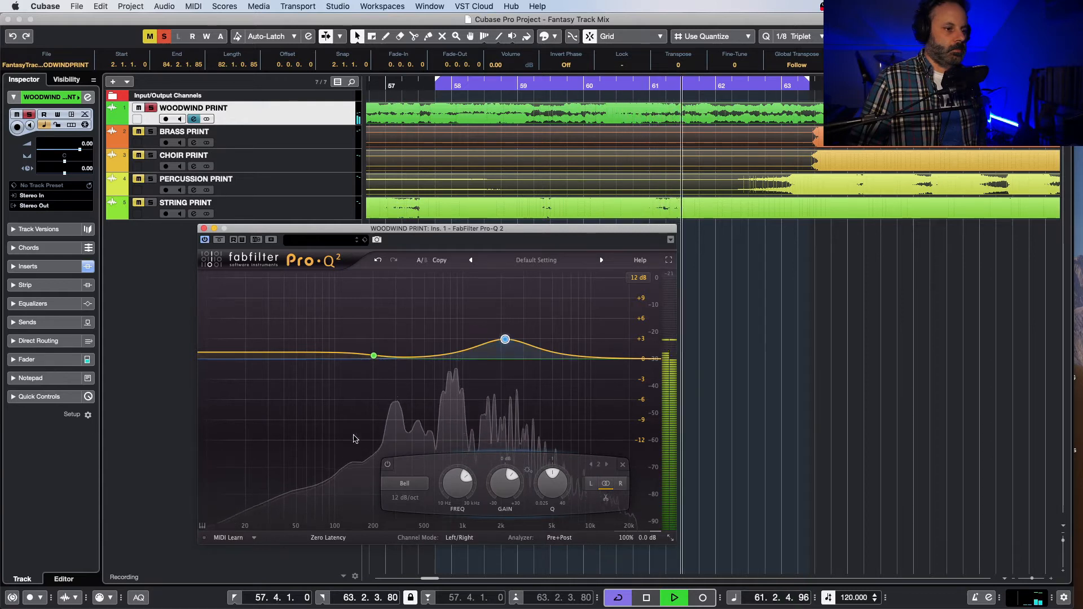
Step: Change the bell back to a High Shelf, replay the soloed woodwinds and lower its frequency to about 2026 Hz
click(405, 483)
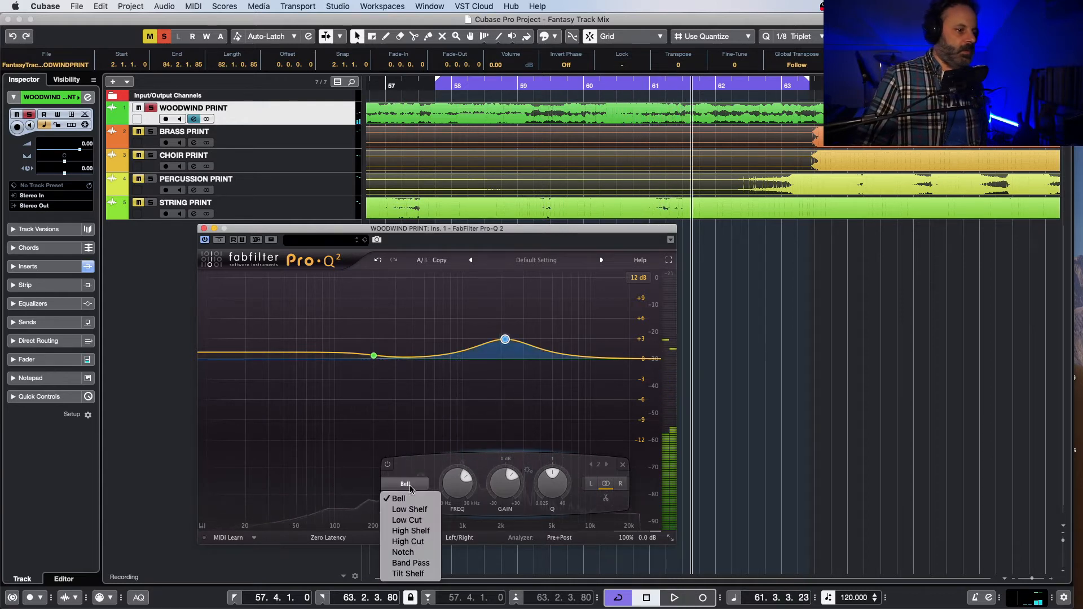
click(409, 531)
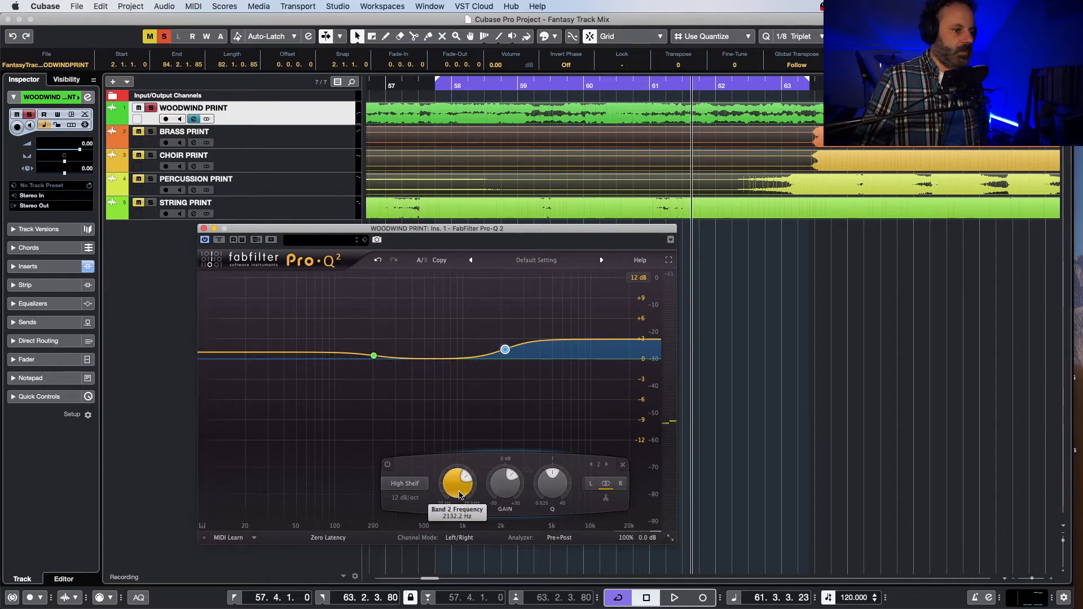
key(space)
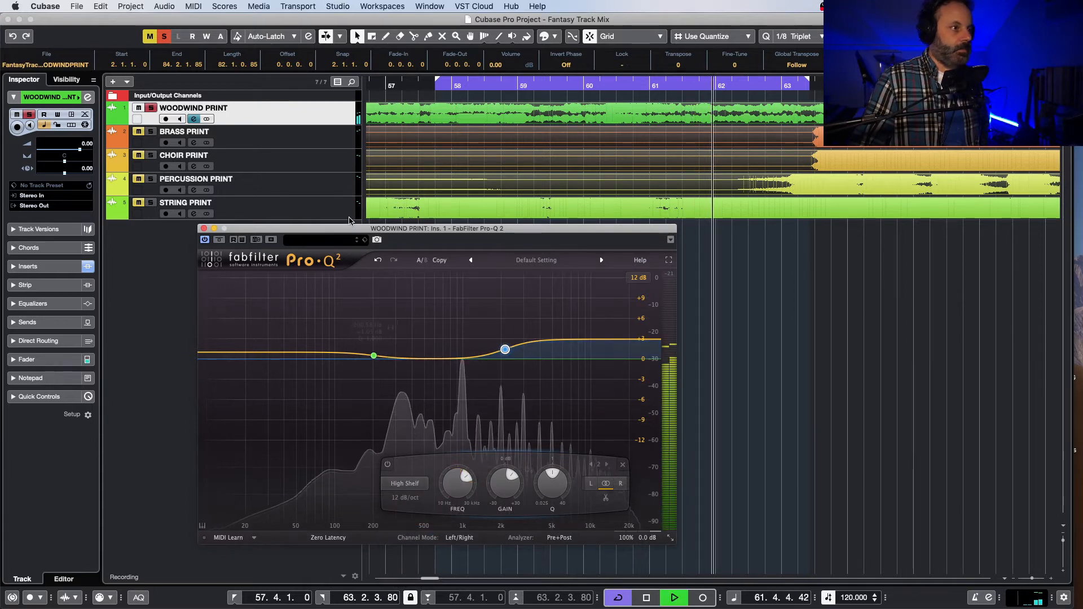
click(429, 83)
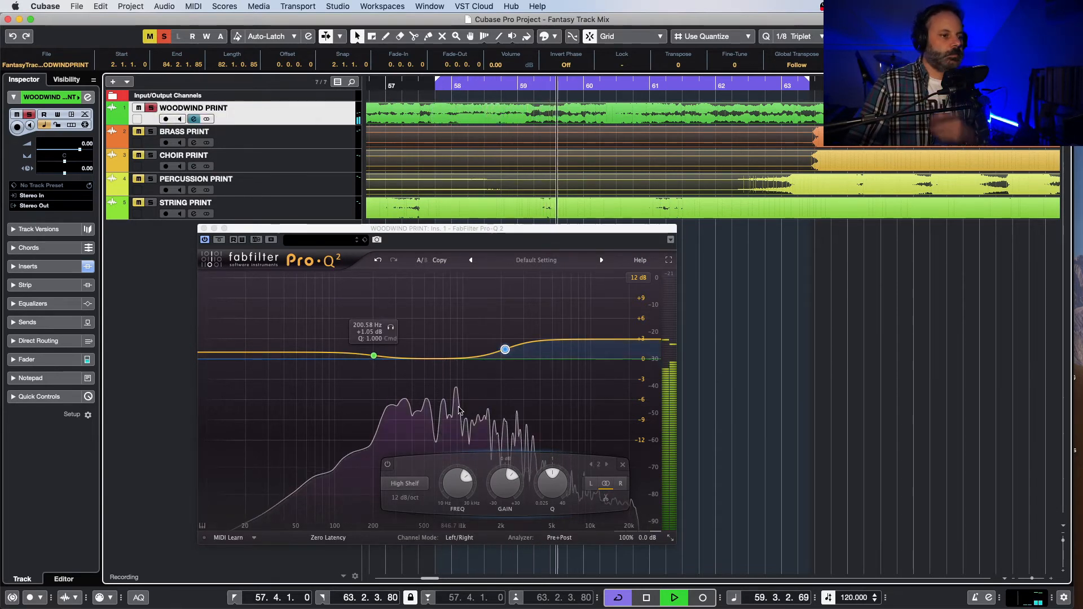
click(455, 491)
drag(456, 495, 456, 496)
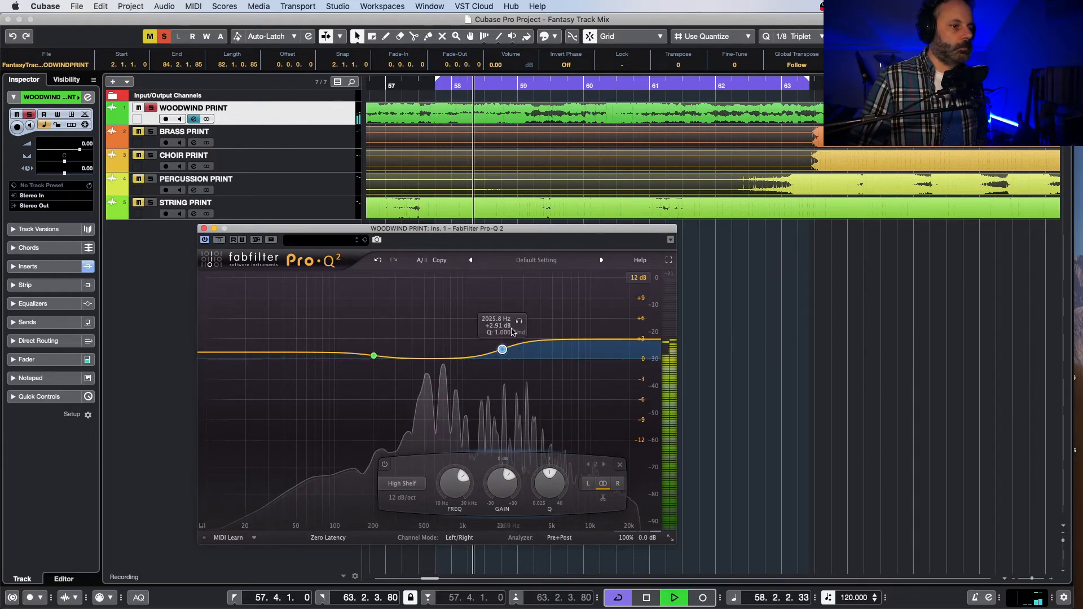
Step: Audition the high shelf on its own and raise its frequency to about 2470 Hz
click(519, 321)
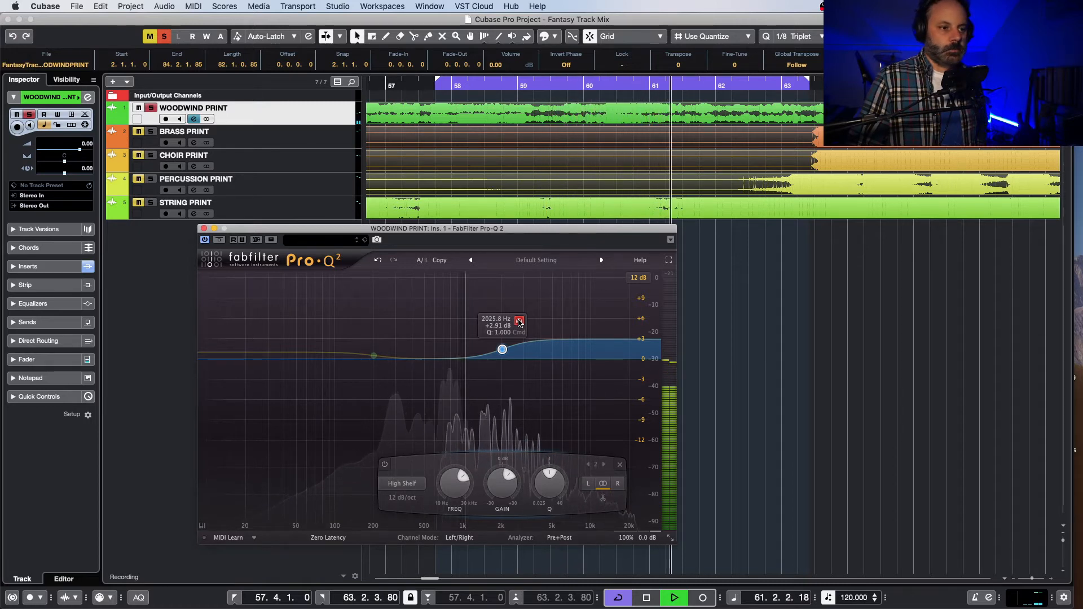
drag(519, 321, 532, 324)
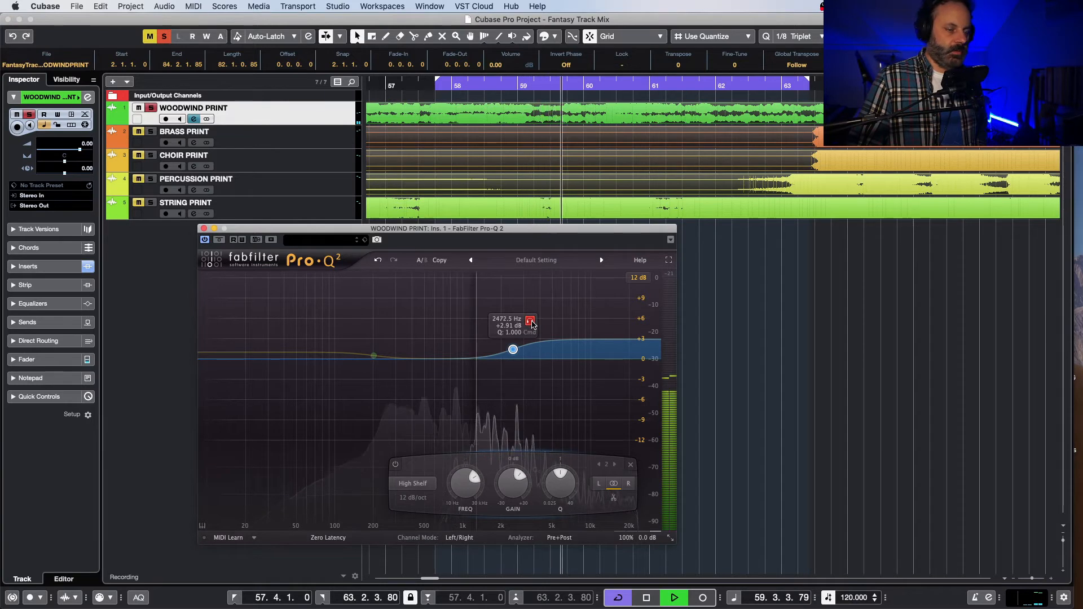
drag(532, 323, 532, 323)
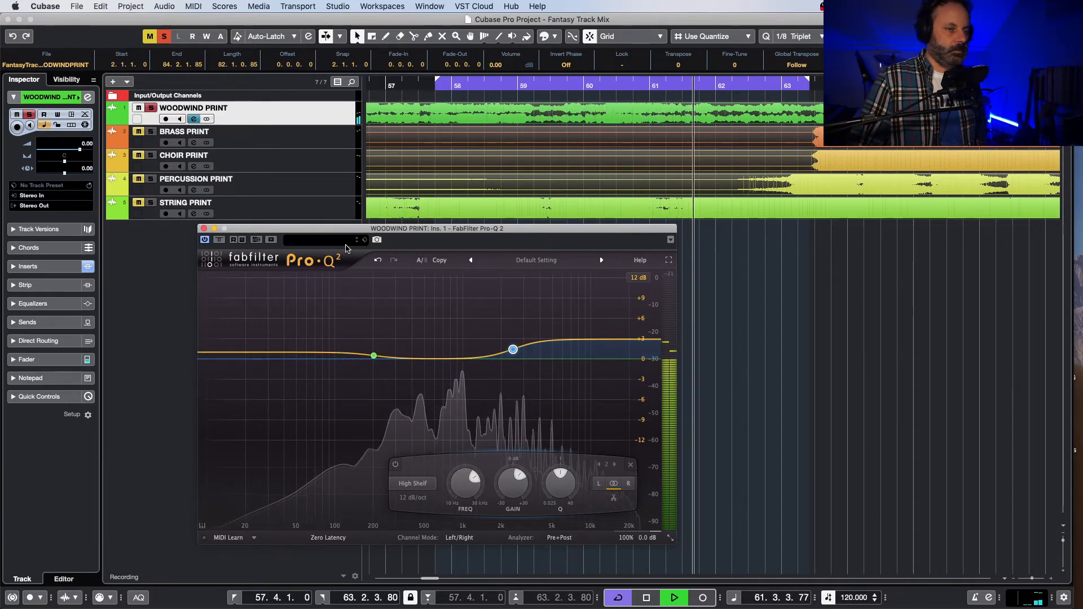
Step: Listen to the unsoloed woodwinds in the mix, fine-tune the high shelf's gain to about +3 dB, and close the EQ
click(154, 108)
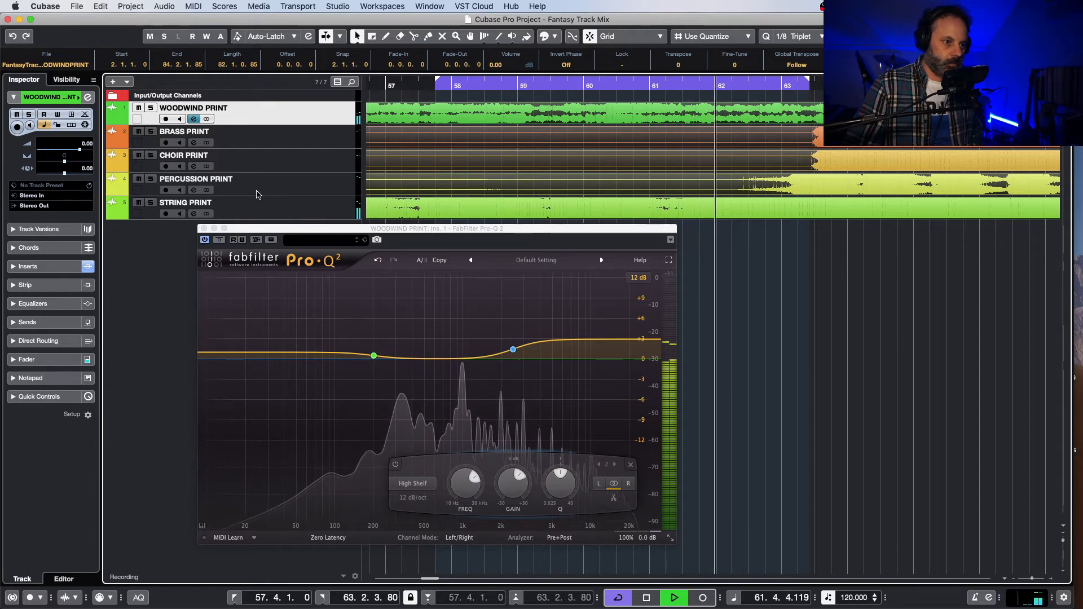
key(space)
click(517, 486)
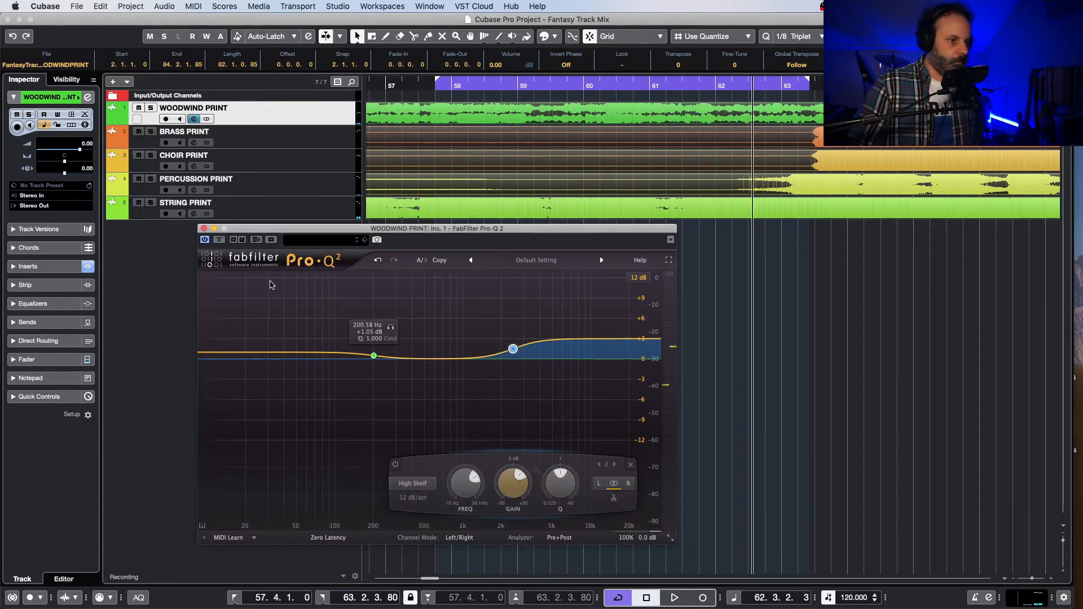
click(204, 228)
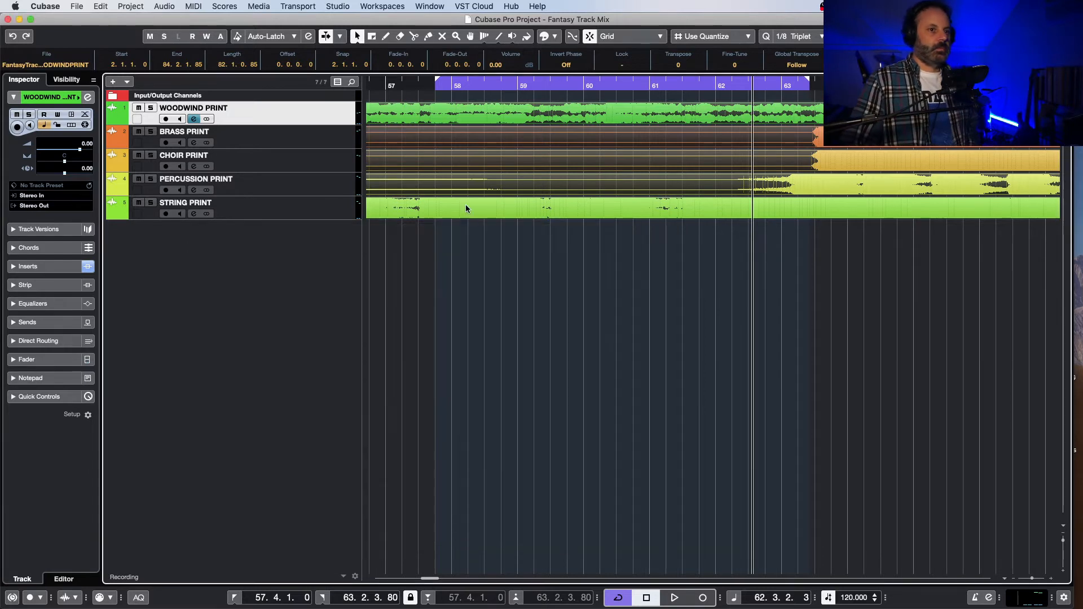
Step: Turn off cycle playback, play the soloed woodwinds on past bar 63 and compare them with Pro-Q 2 bypassed and active
click(696, 84)
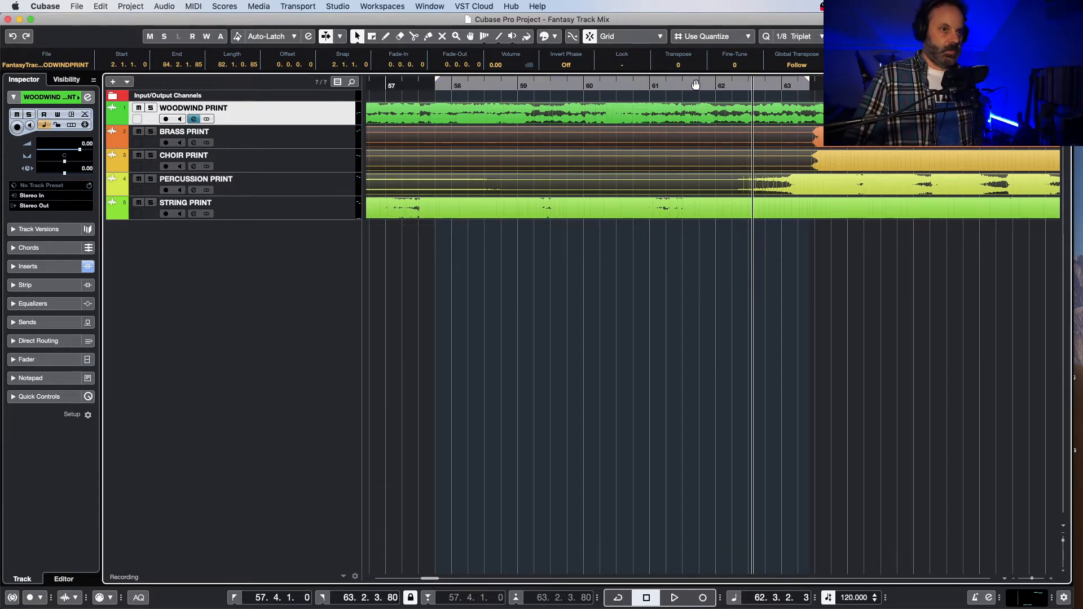
key(s)
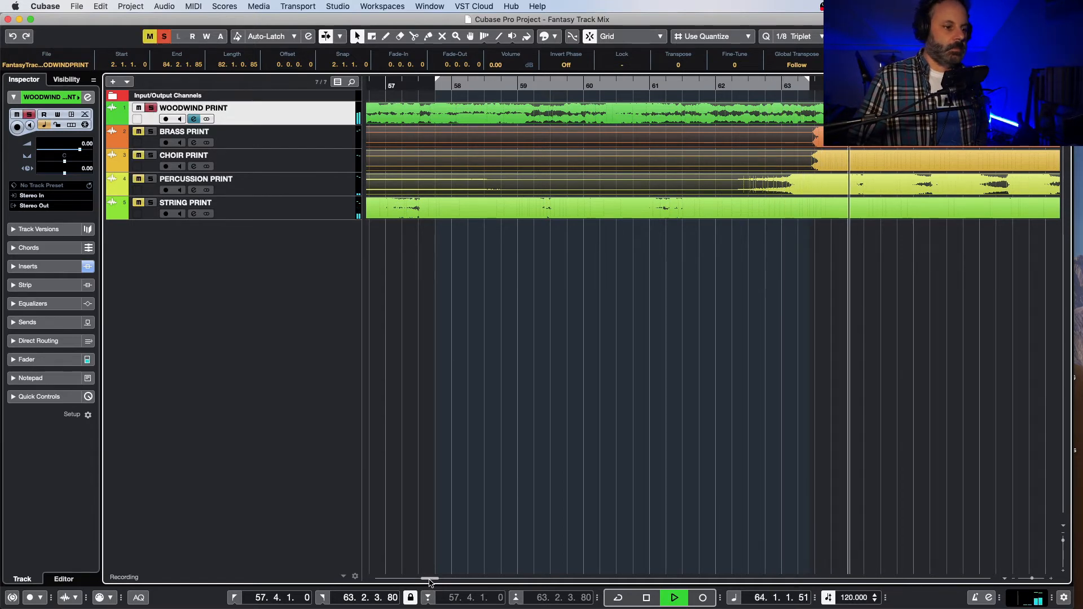
drag(429, 578, 434, 578)
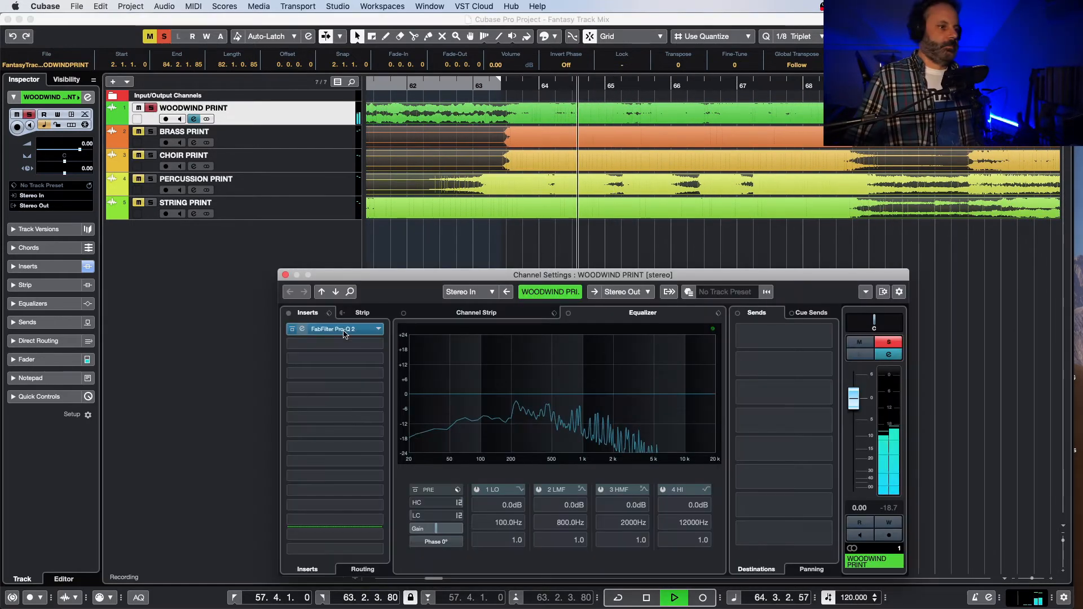
click(344, 330)
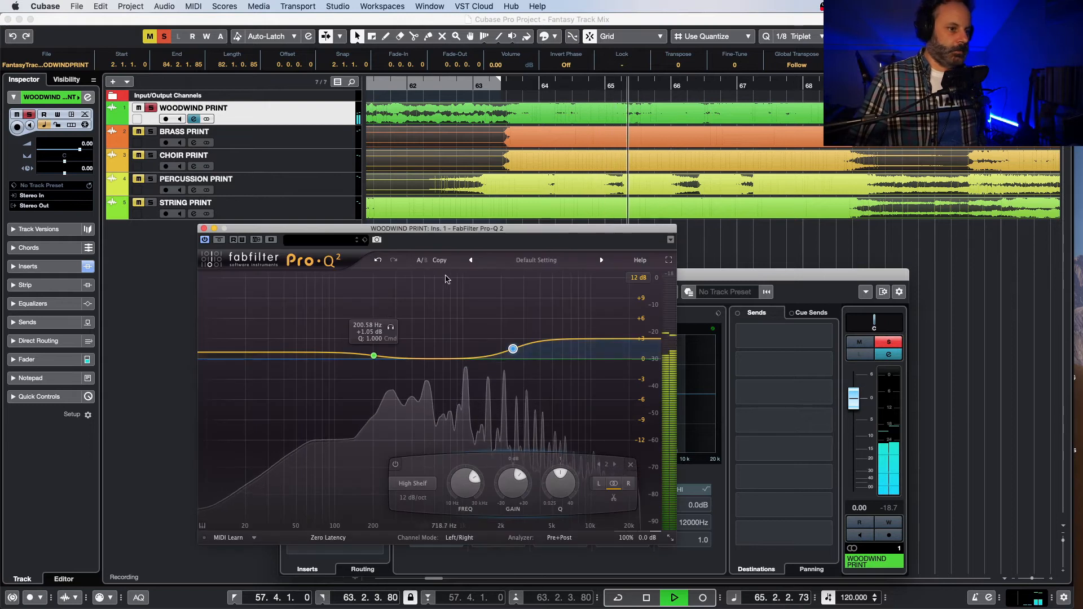
click(204, 240)
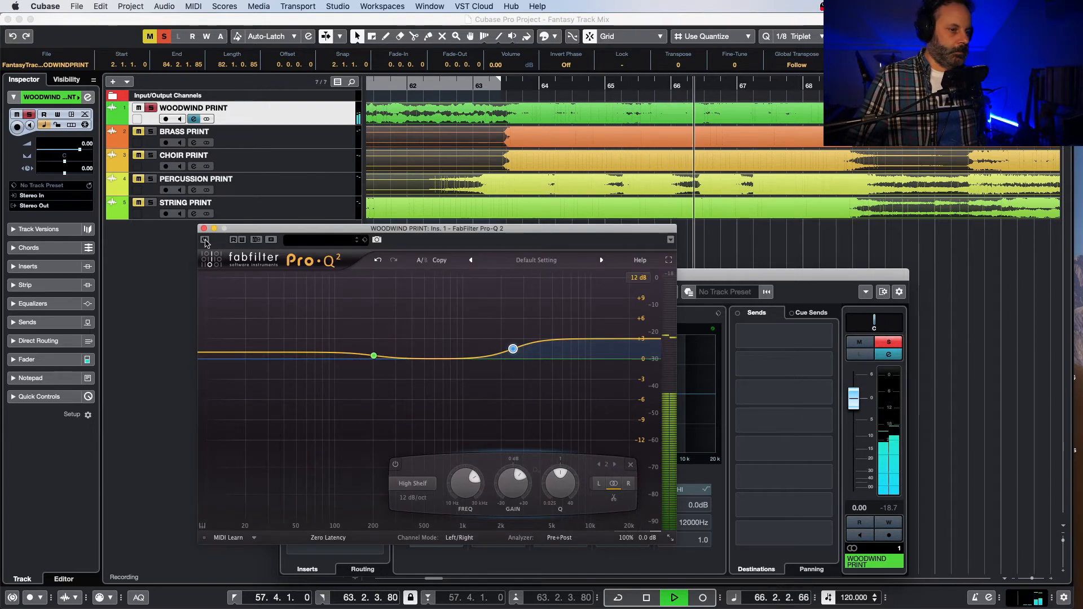
click(204, 240)
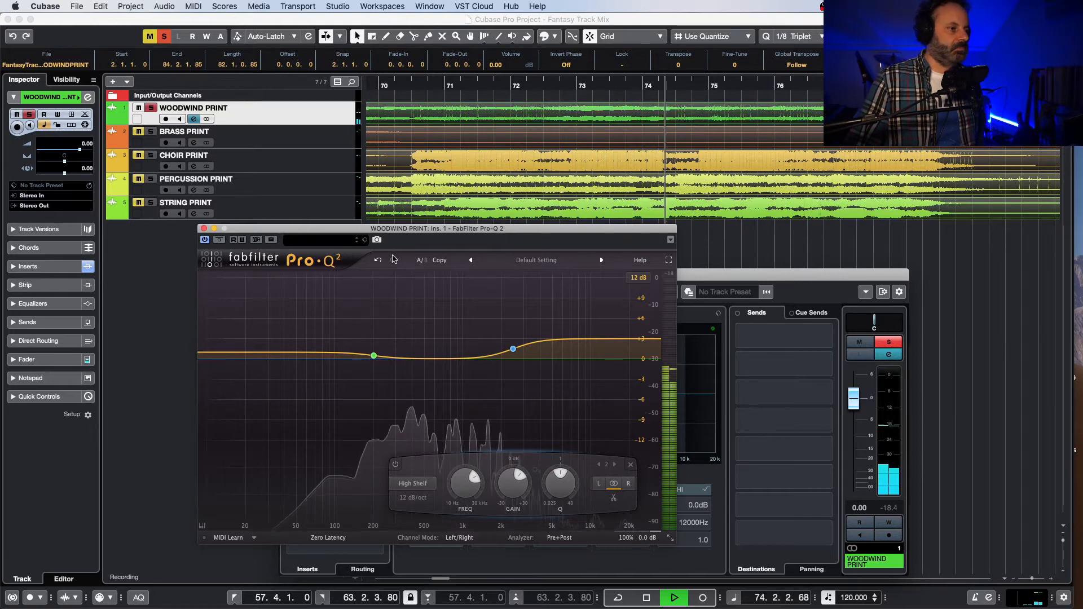
Step: Stop playback, close the woodwinds' EQ and channel settings windows, and unsolo the woodwinds
key(space)
click(204, 228)
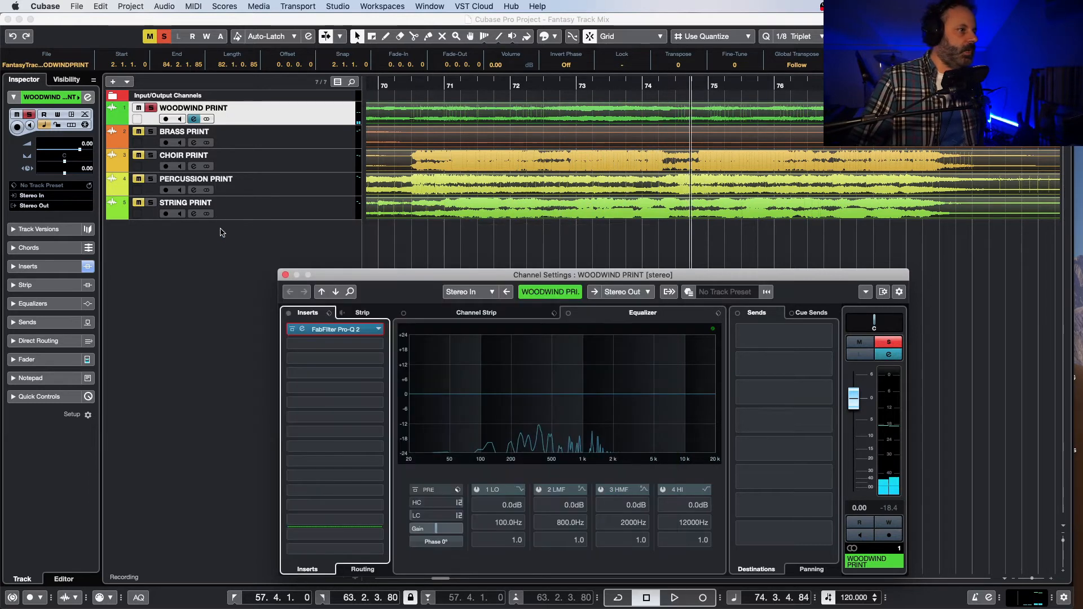
click(150, 109)
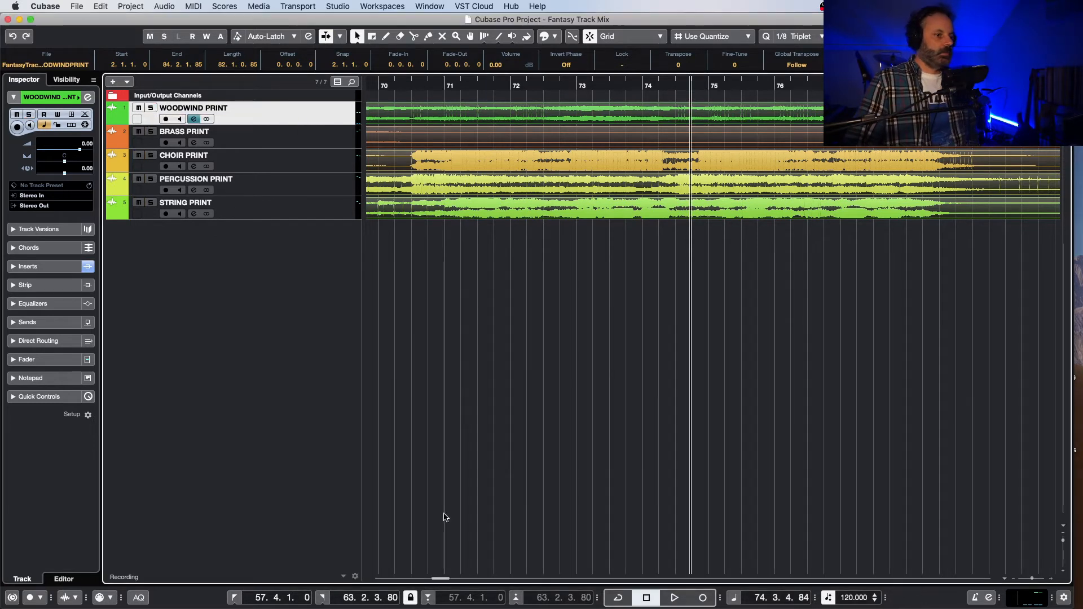
Step: Select the CHOIR PRINT track, solo it and play the choir from its entrance between bars 27 and 28
drag(443, 580, 407, 588)
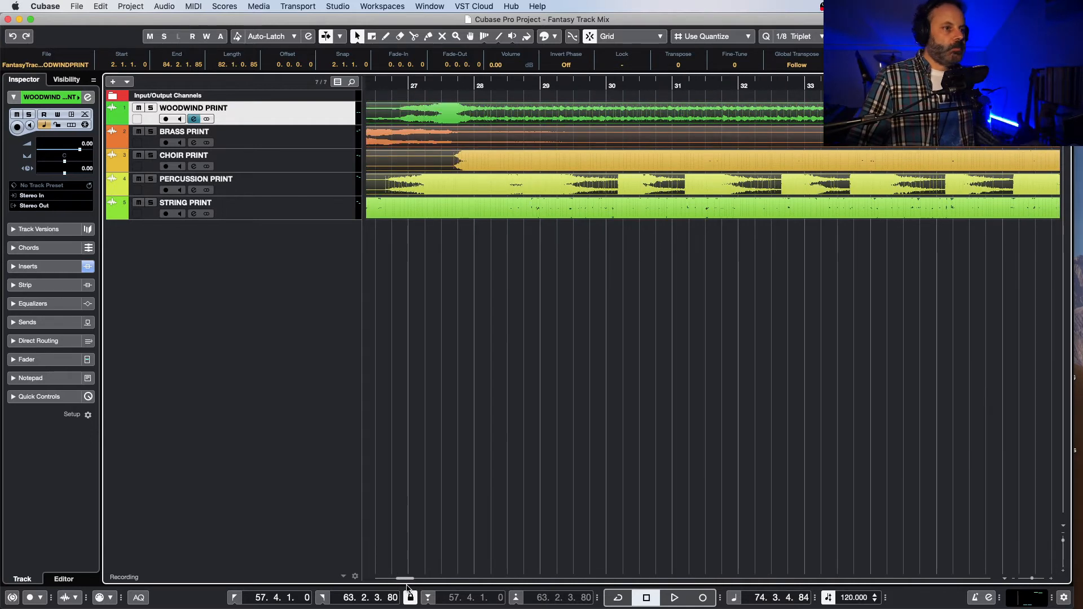
click(440, 83)
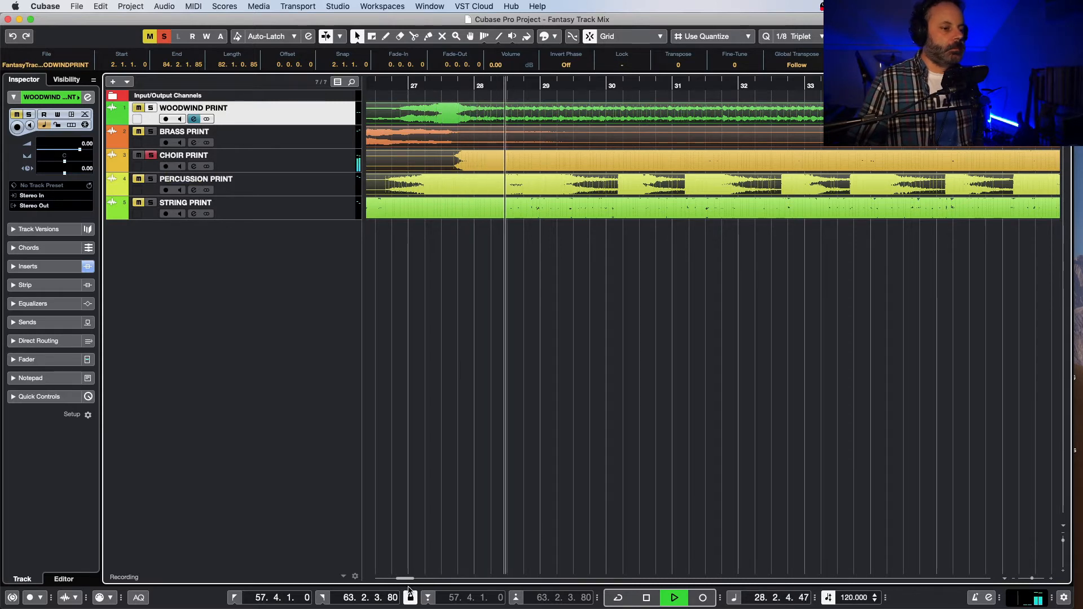
drag(408, 578, 408, 577)
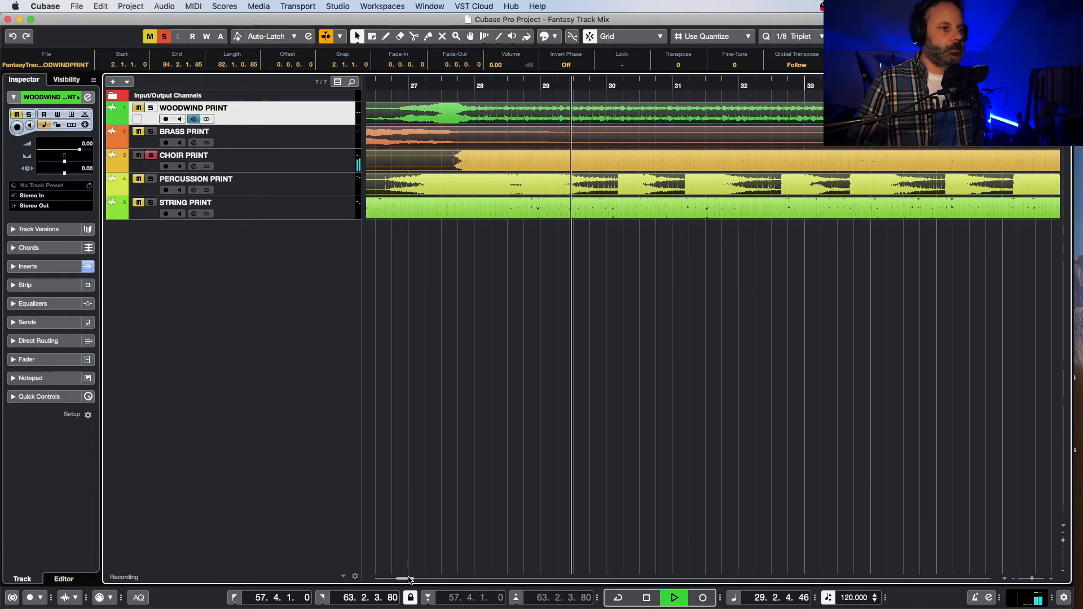
key(space)
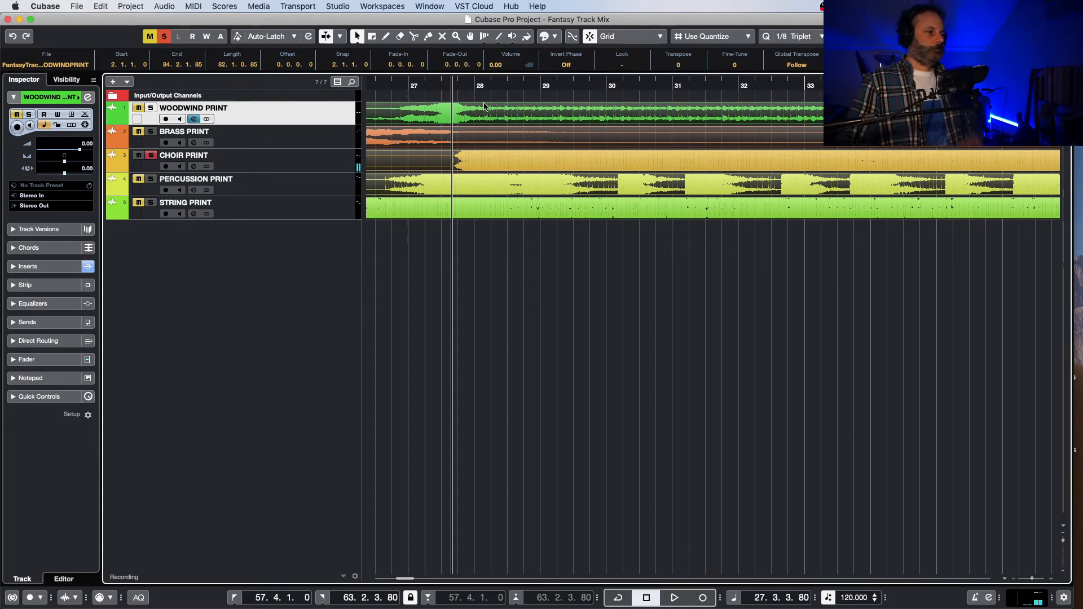
click(276, 161)
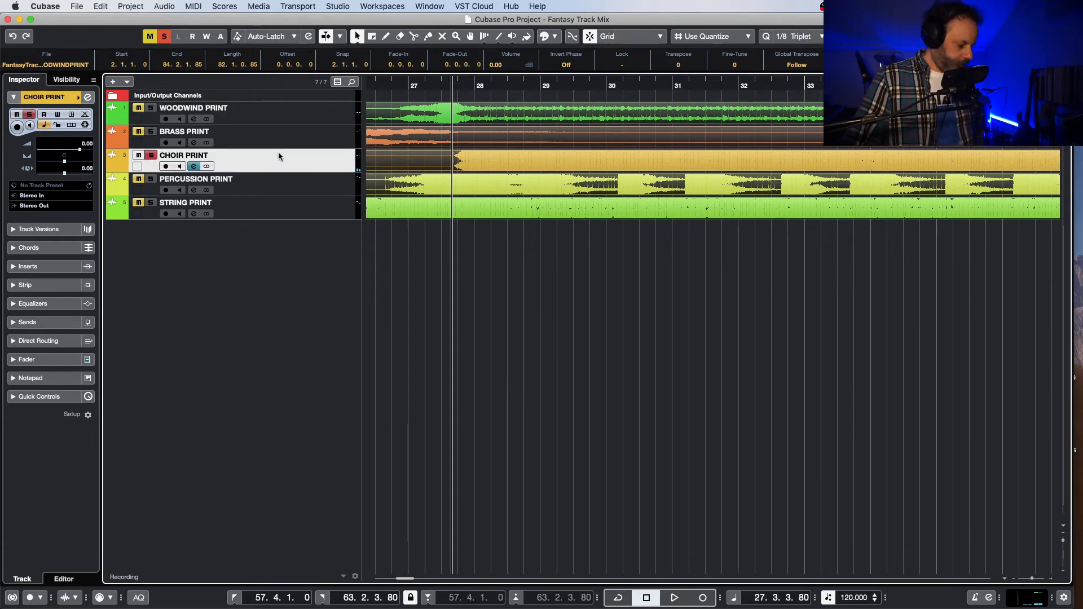
key(space)
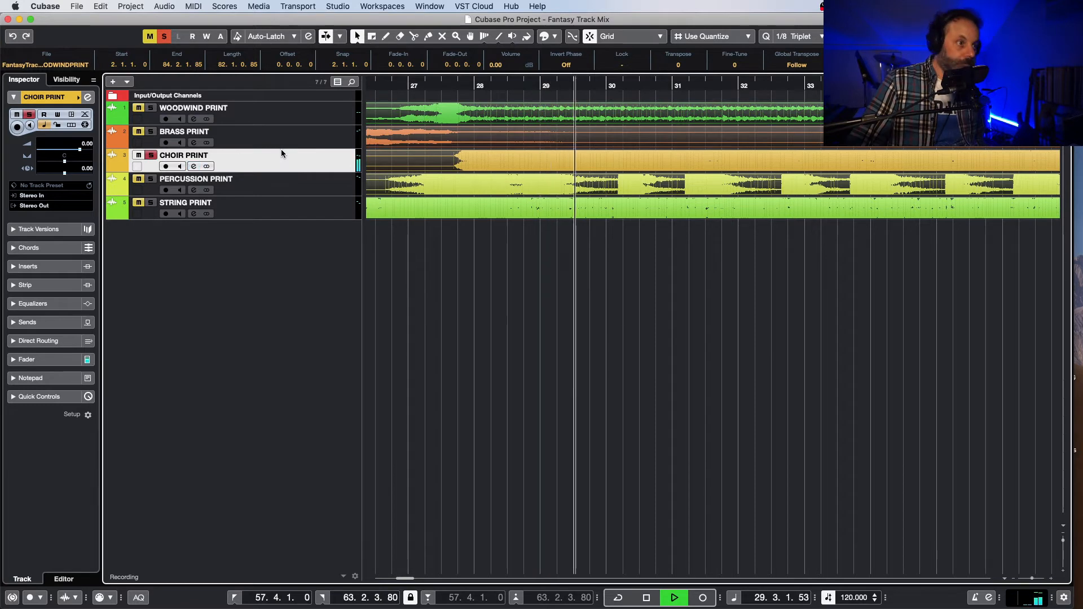
Step: Open the choir's channel settings, stop playback and set the playhead back to 27.2.1, ahead of the choir's entrance
key(e)
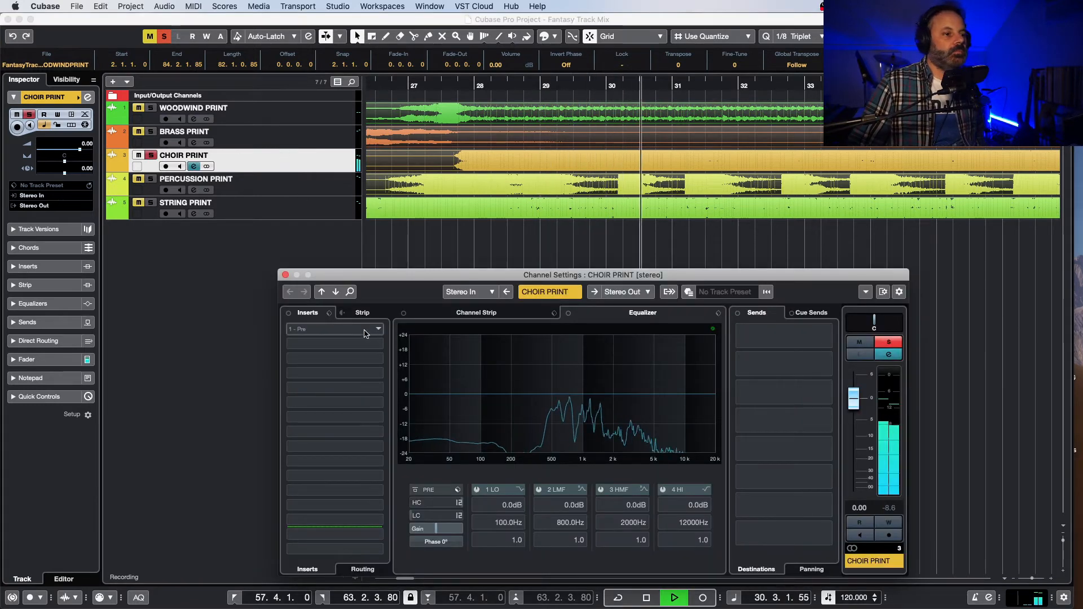
key(space)
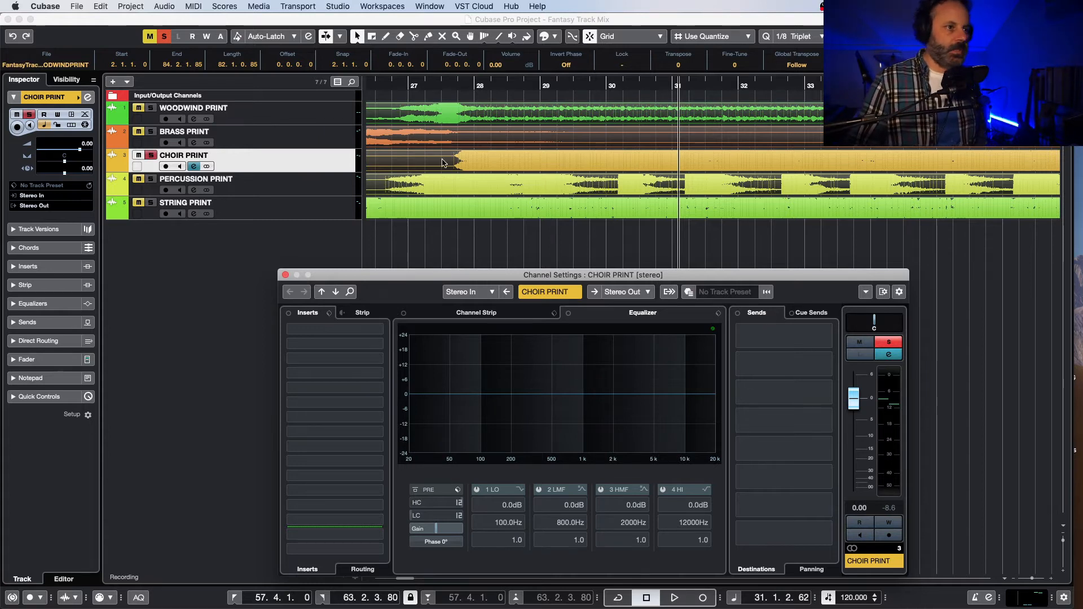
click(425, 87)
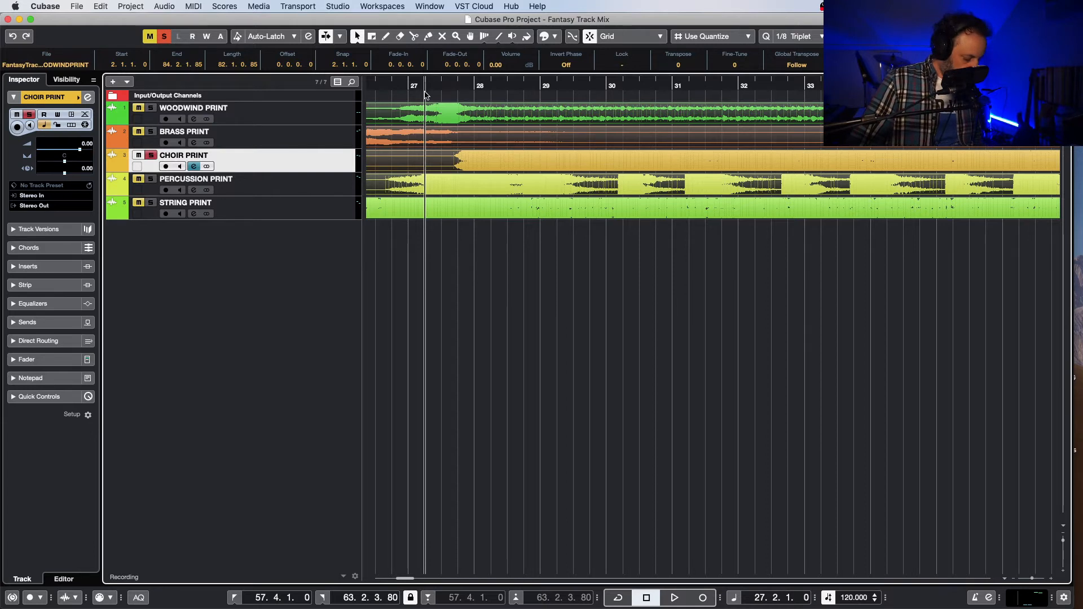
Step: Insert FabFilter Pro-Q 2 in the first insert slot of the CHOIR PRINT channel
key(e)
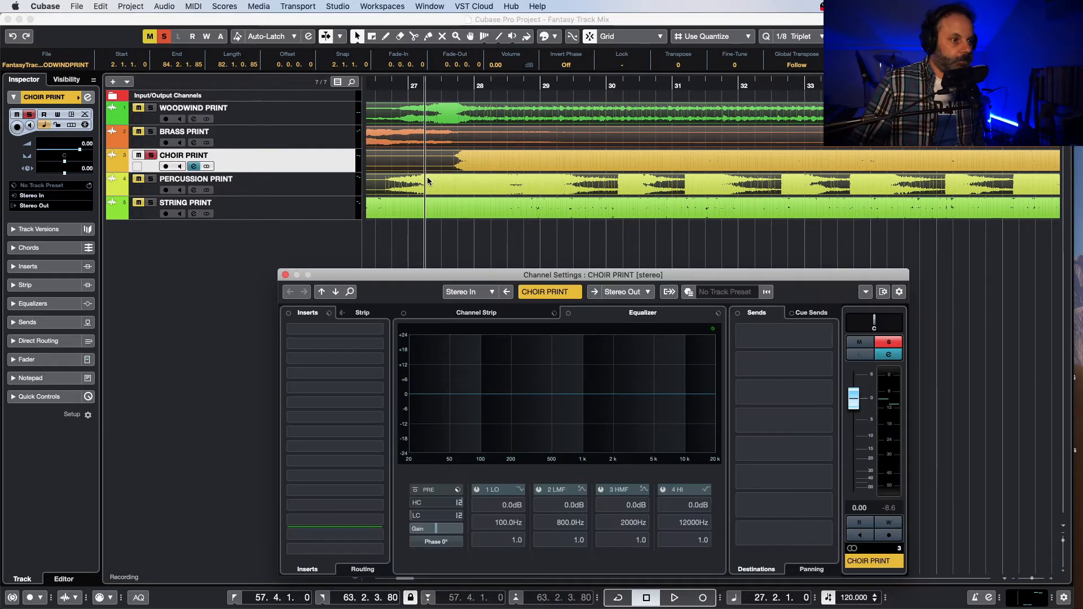
click(370, 331)
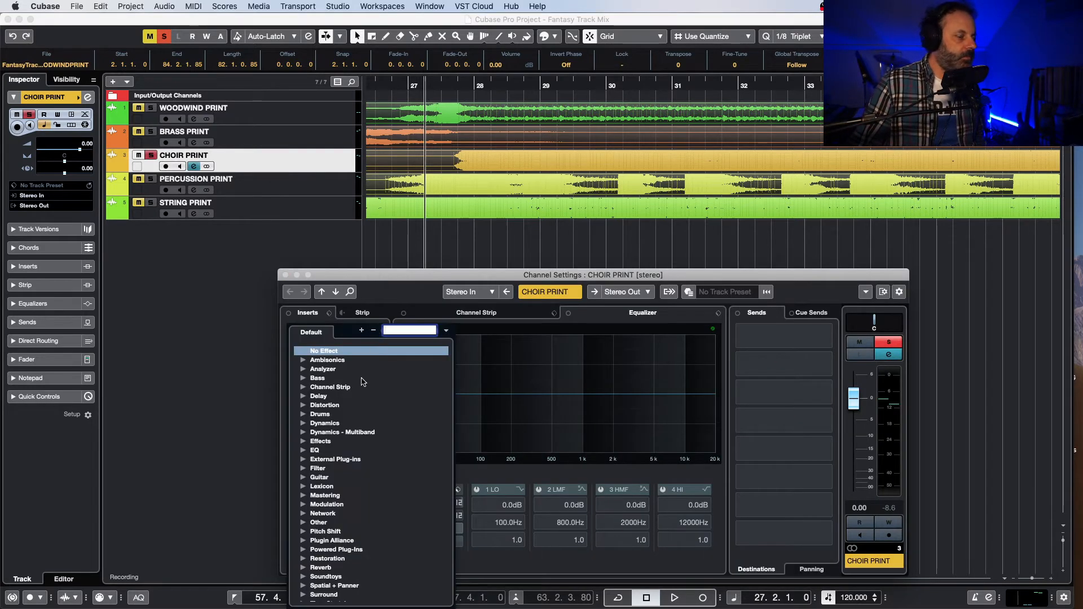
scroll(356, 425, down, 2)
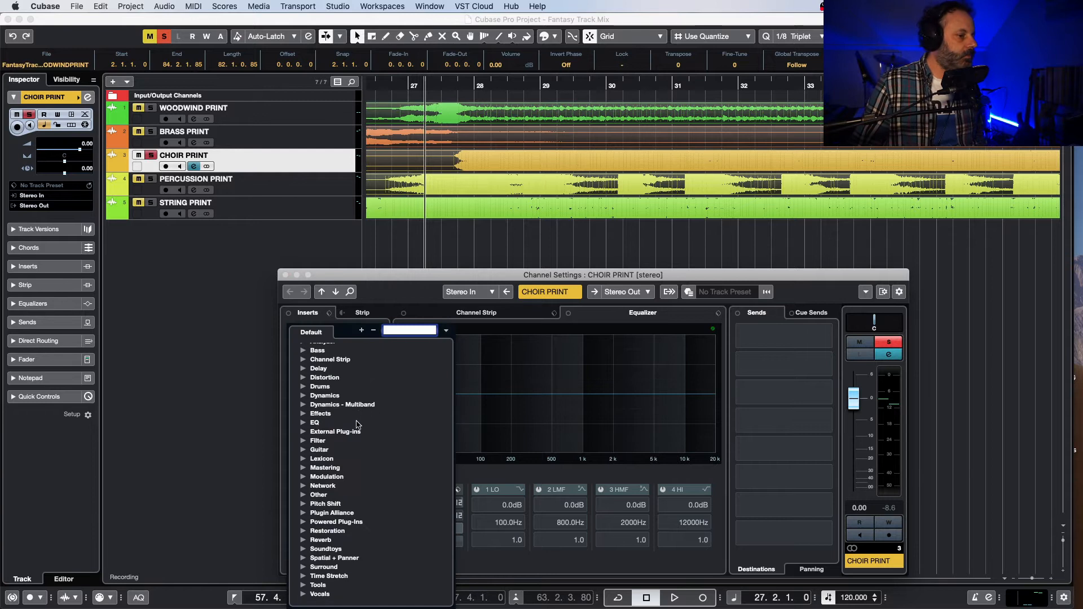
click(305, 496)
scroll(365, 499, down, 4)
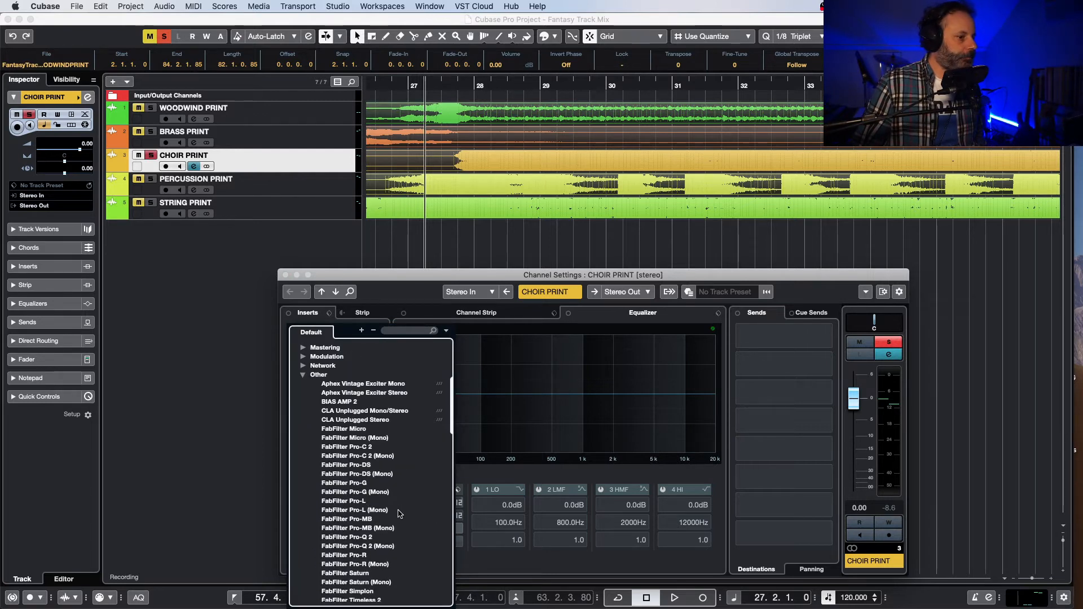
click(387, 537)
drag(442, 175, 388, 276)
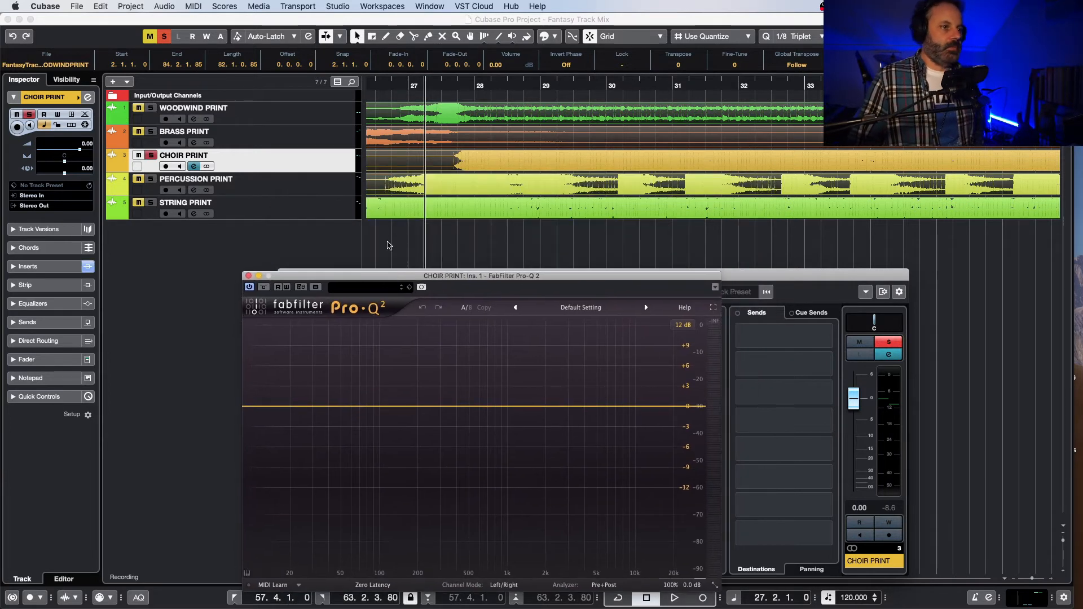
Step: Set the locators from 27.3.1 to 35.2.3.80, play the choir and place the Pro-Q 2 window below the tracks
click(444, 77)
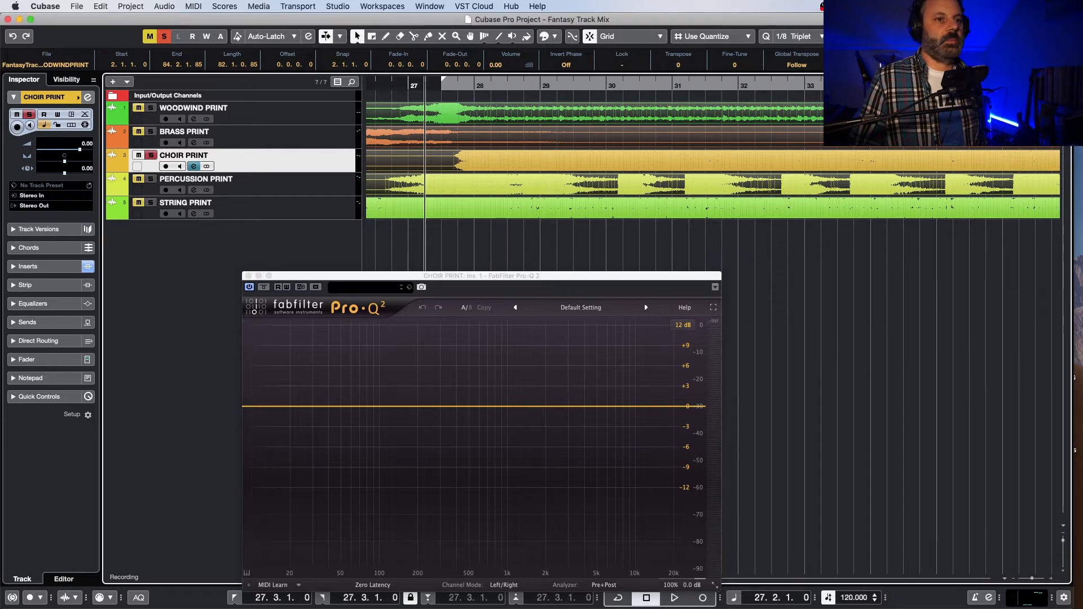
drag(443, 77, 964, 77)
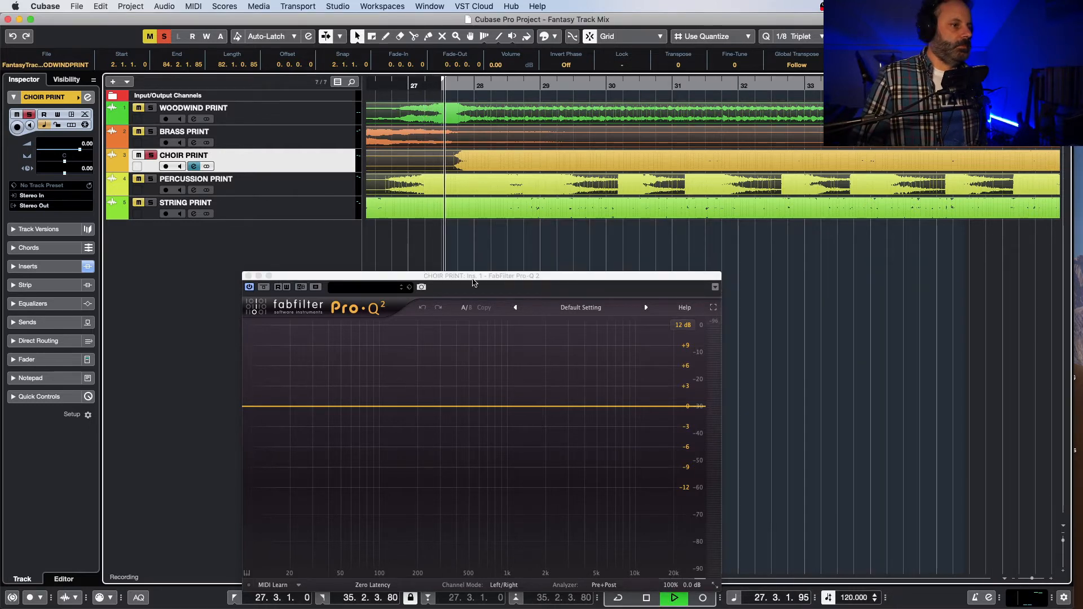
drag(473, 279, 632, 234)
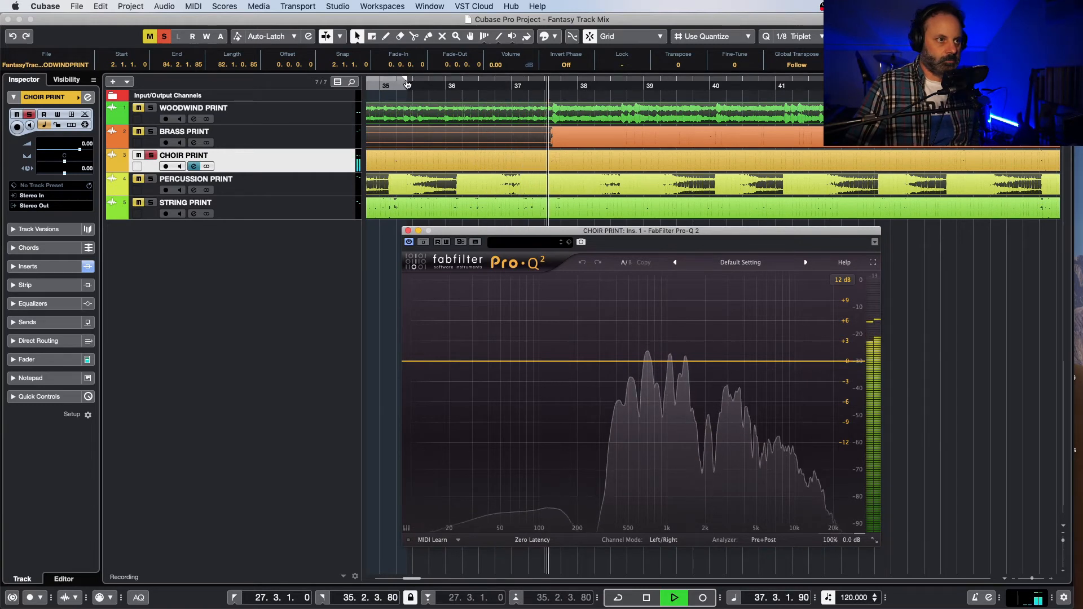
Step: Stop playback, move the right locator to 37.3.1, turn on cycle playback and loop the soloed choir
key(space)
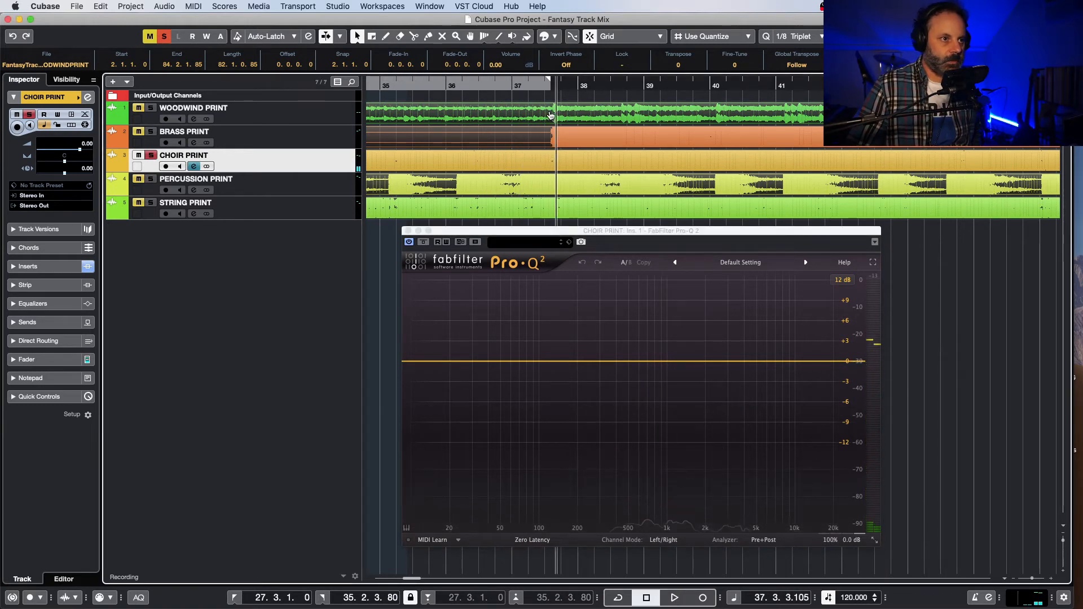
click(490, 83)
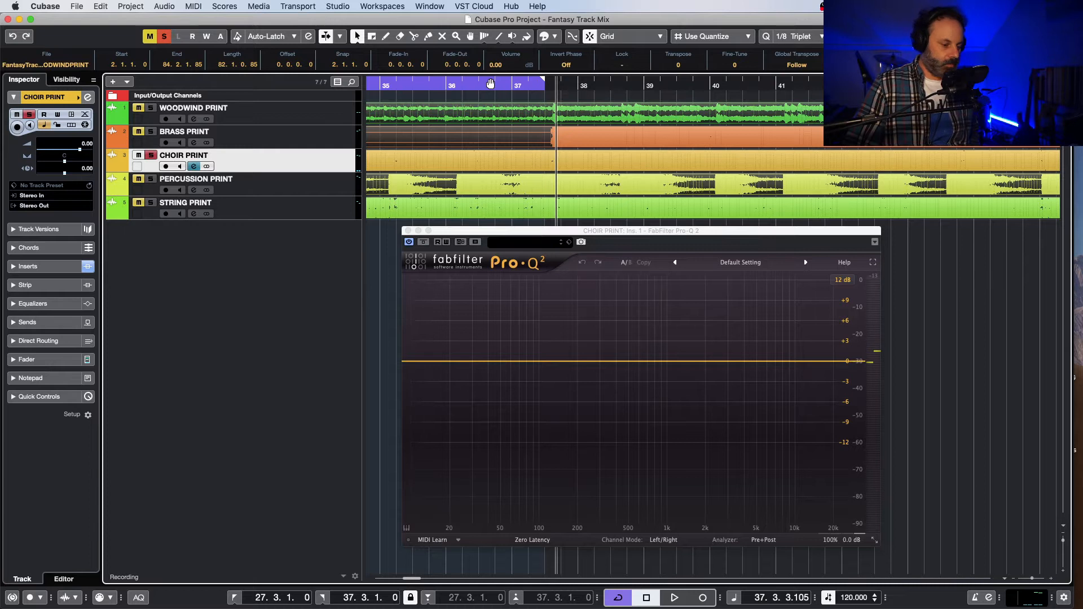
key(space)
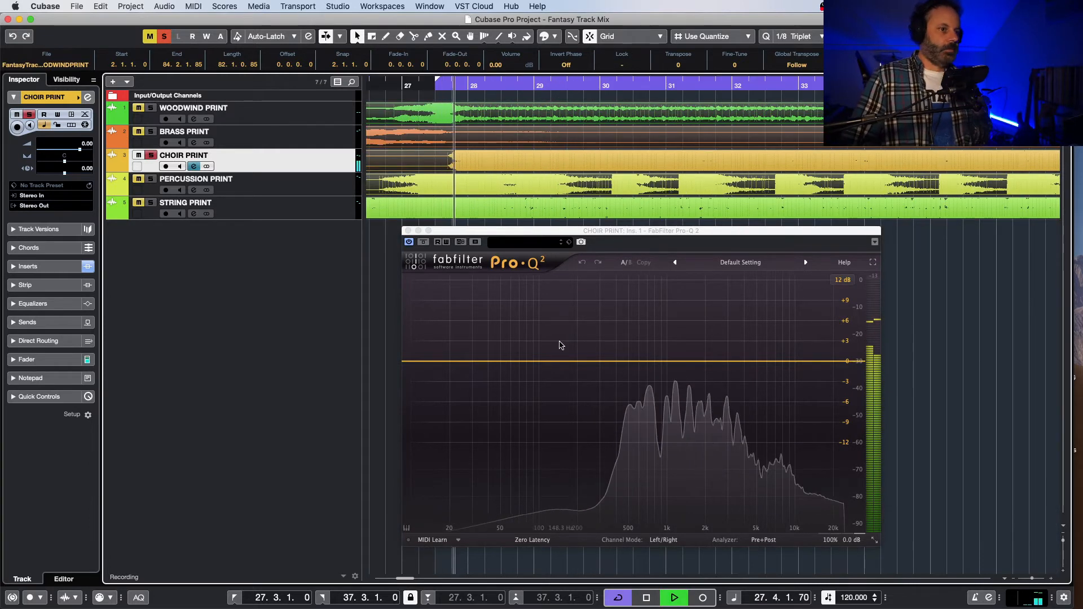
Step: Add a Pro-Q 2 band at about 196 Hz on the choir and make it a 24 dB/oct low cut
click(576, 365)
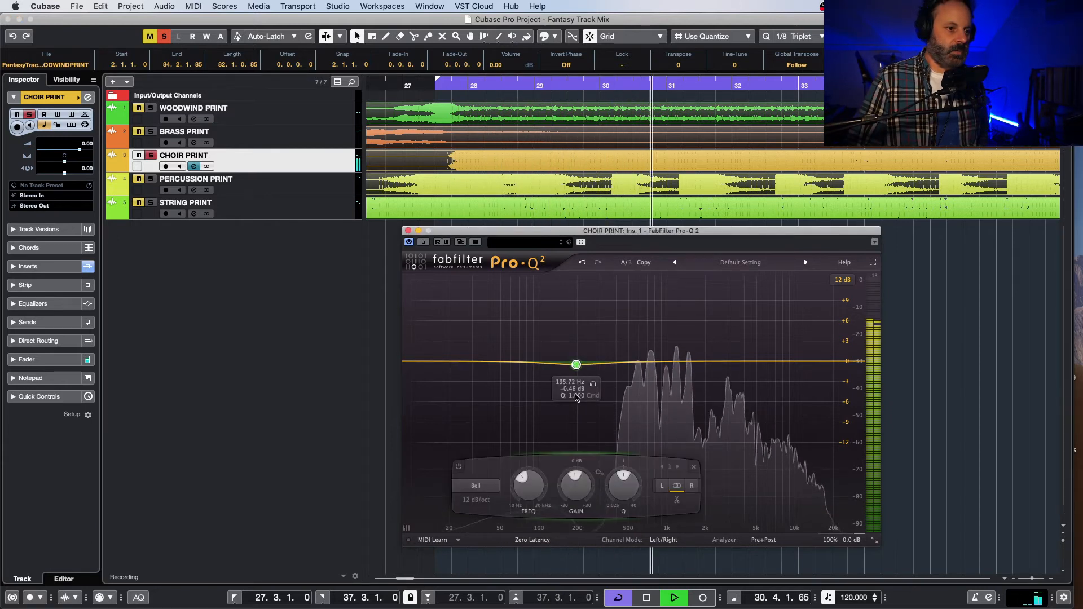
key(space)
click(481, 488)
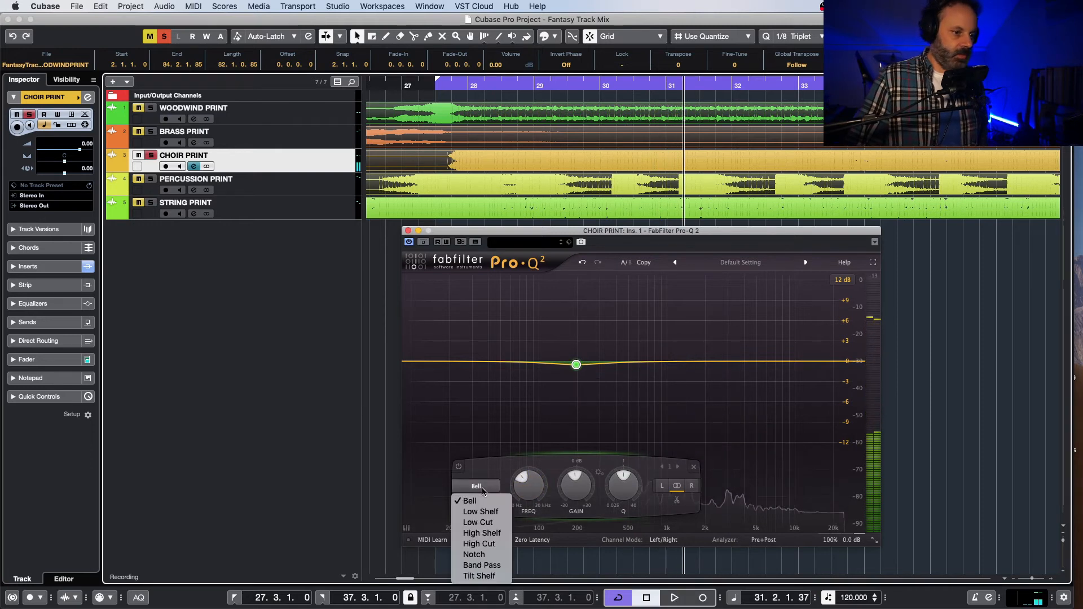
click(488, 523)
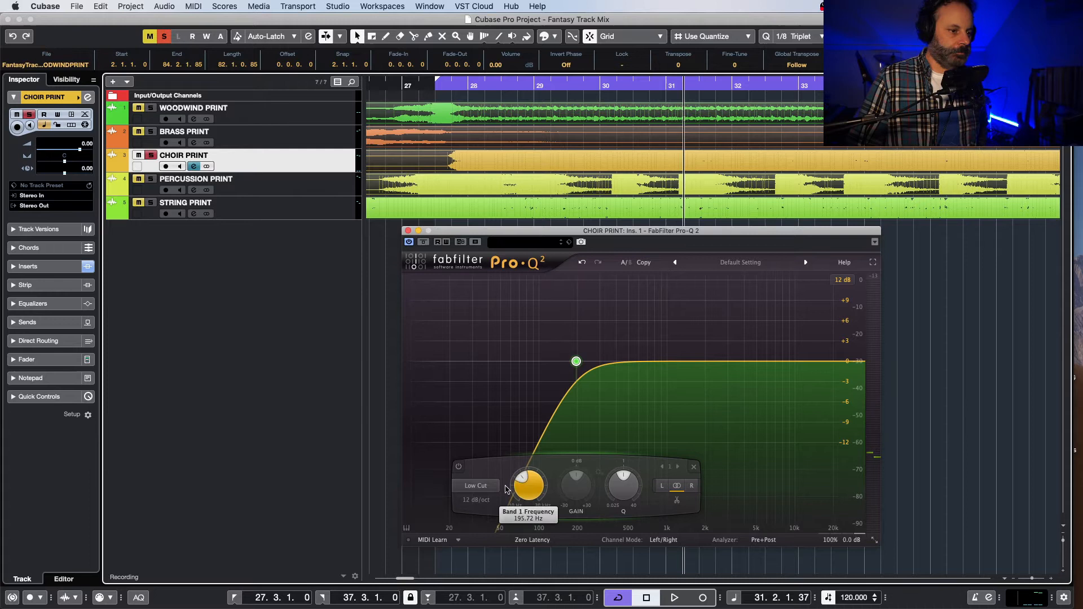
click(477, 501)
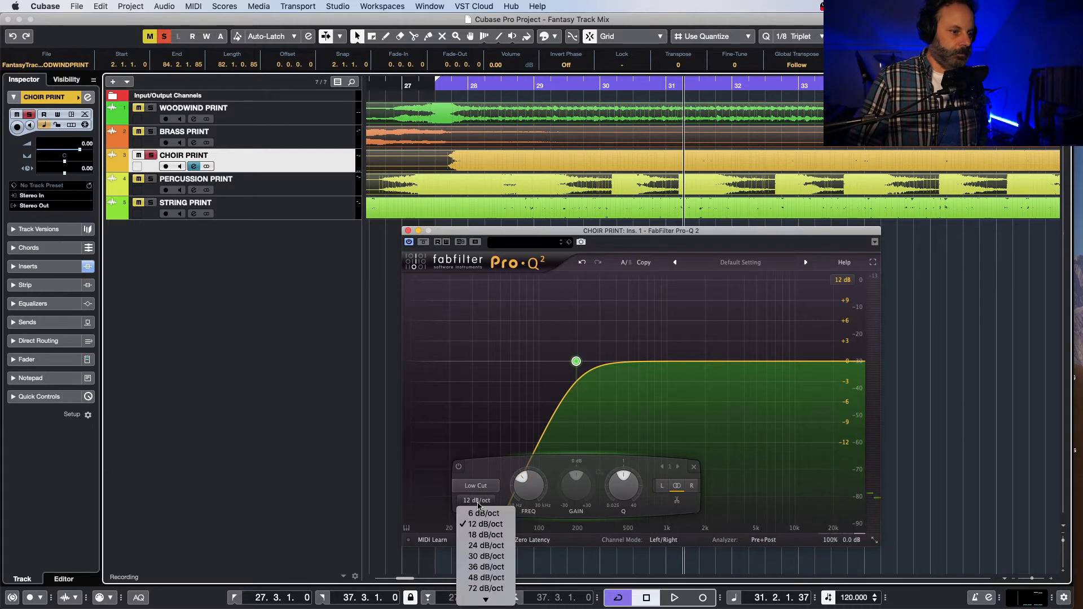
click(488, 545)
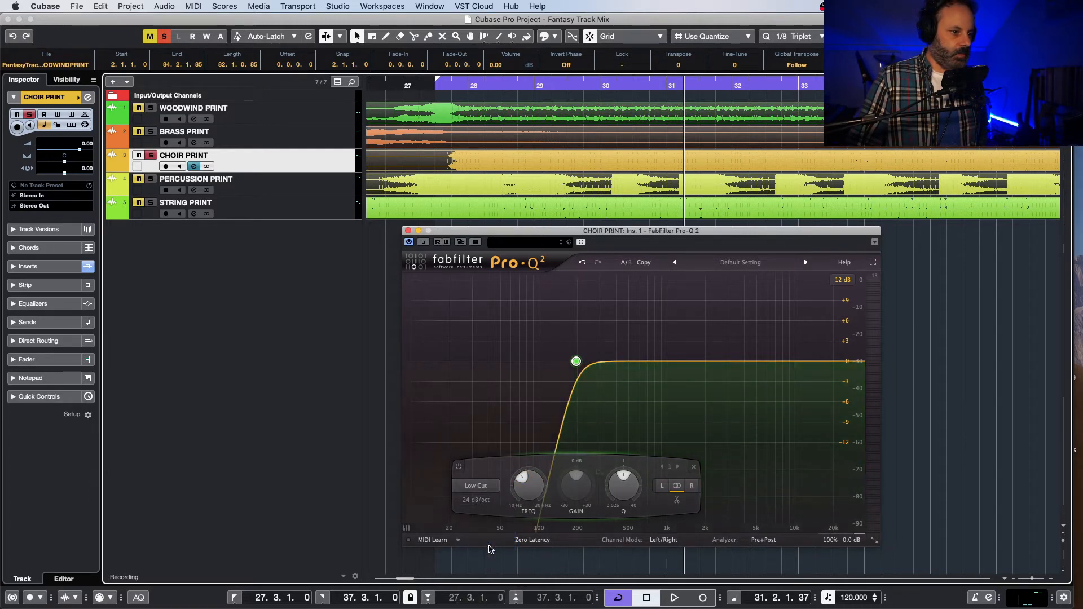
Step: Play the soloed choir and compare it with Pro-Q 2 bypassed and active
key(space)
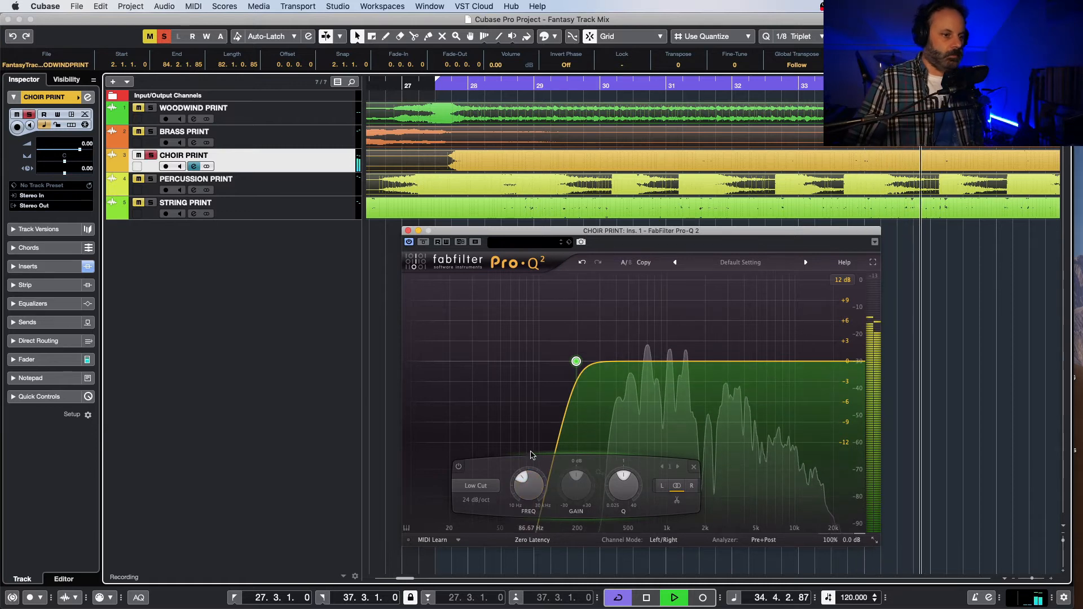
click(408, 242)
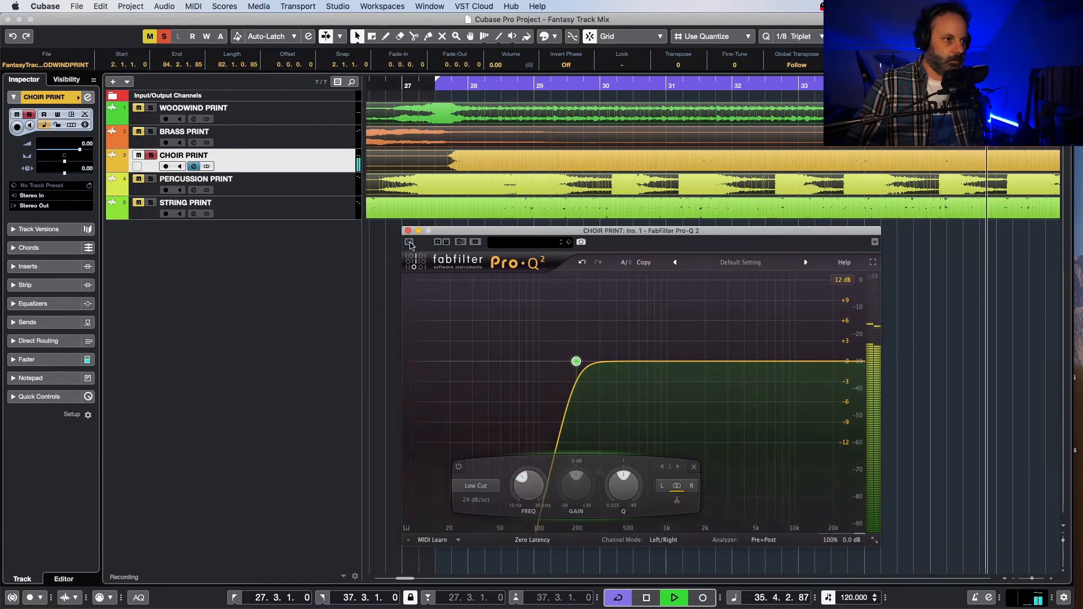
click(409, 242)
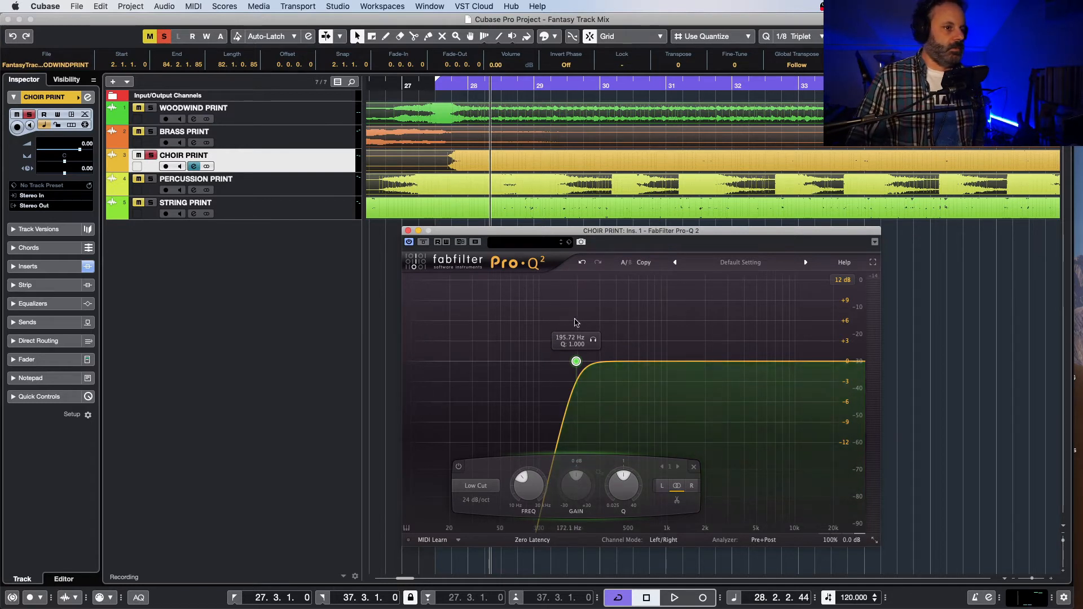
Step: Raise the choir low cut's frequency to about 237 Hz during playback and move the EQ window aside
key(space)
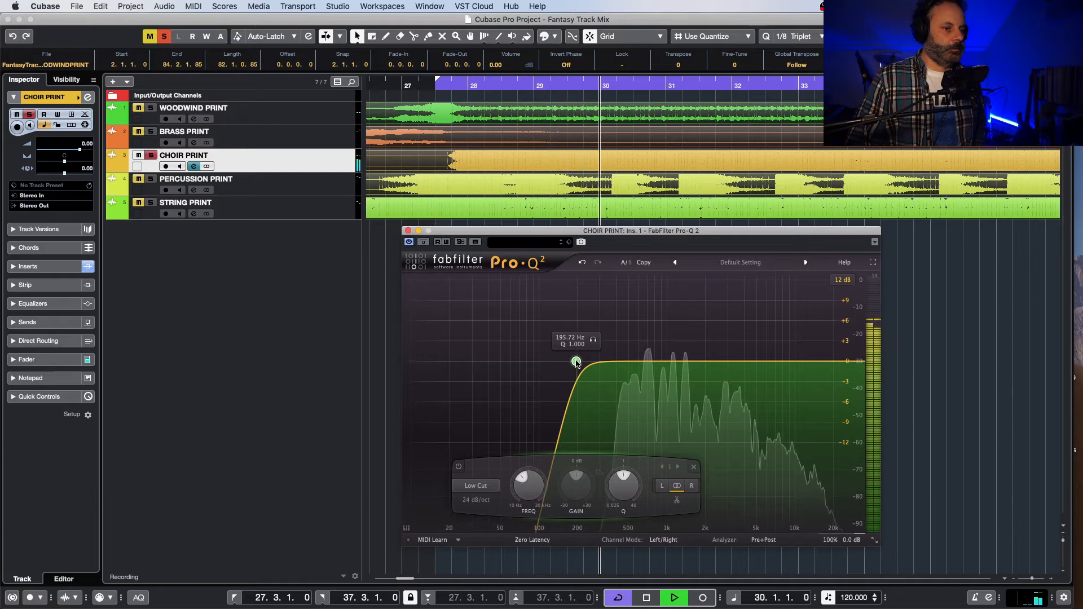
drag(576, 362, 587, 363)
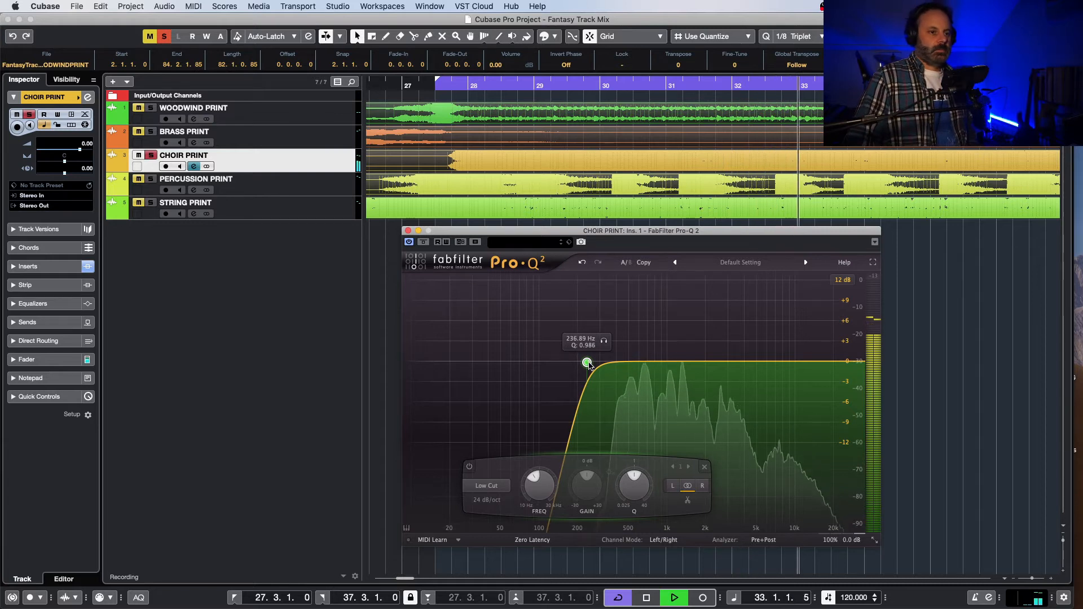
drag(539, 233, 231, 252)
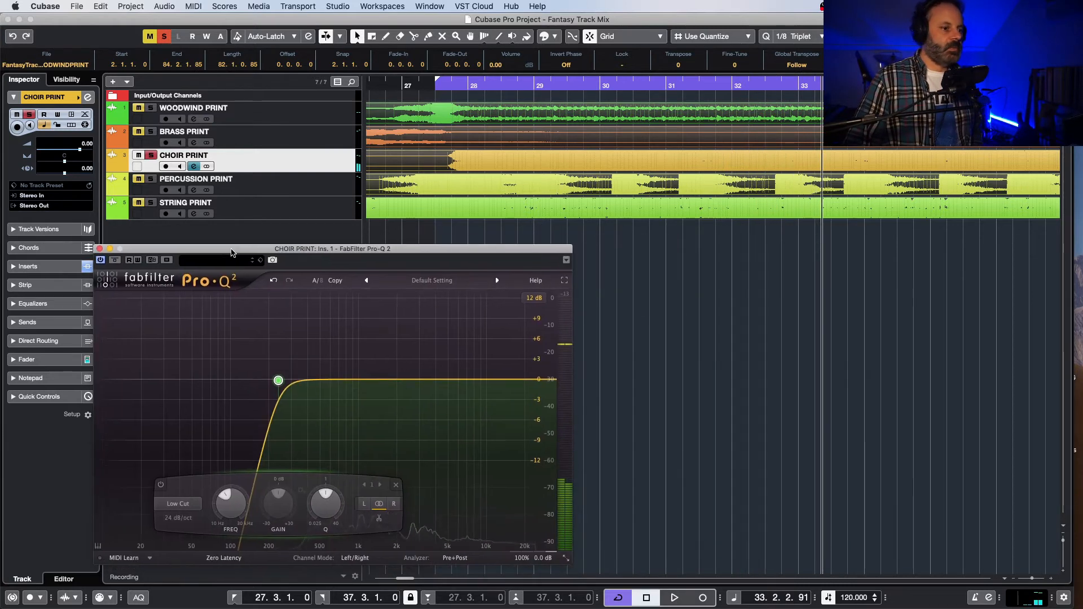
Step: Play the choir from just before bar 63 and lower the low cut's frequency to about 204 Hz
drag(408, 578, 437, 579)
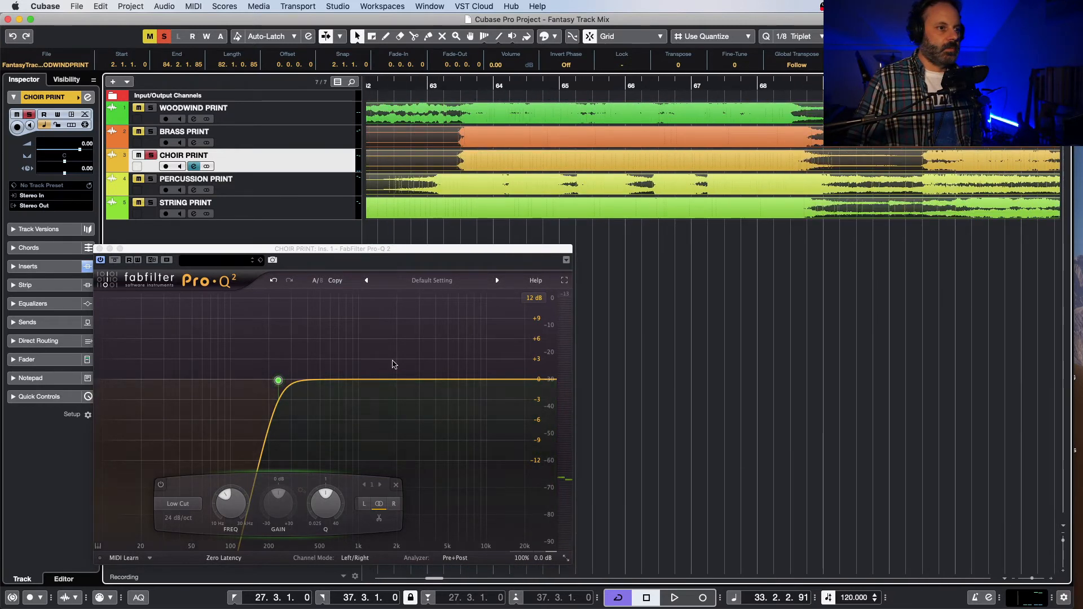
click(422, 84)
key(space)
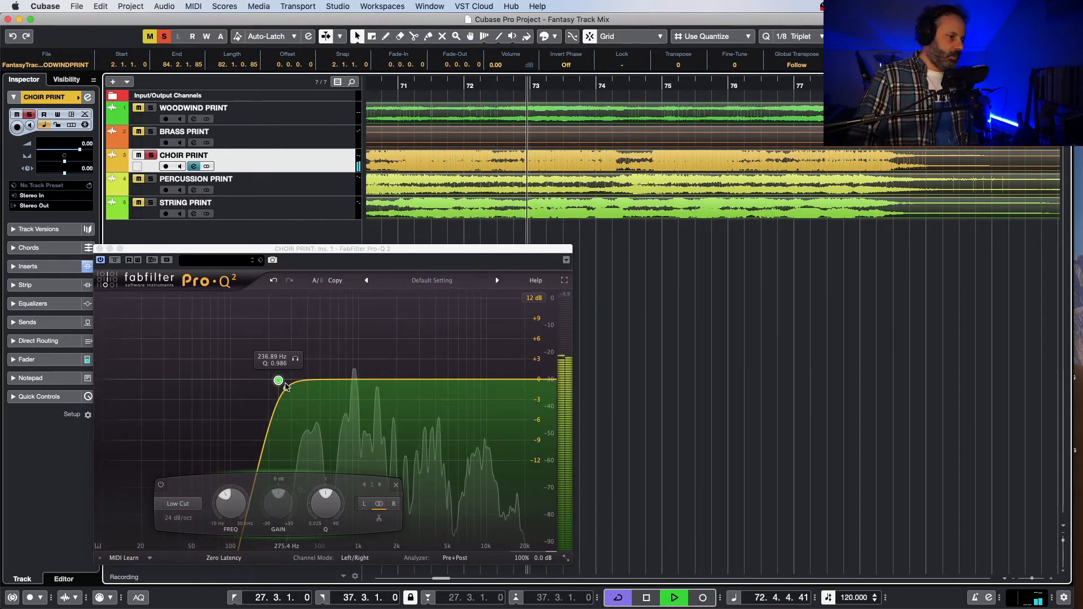
drag(278, 381, 270, 382)
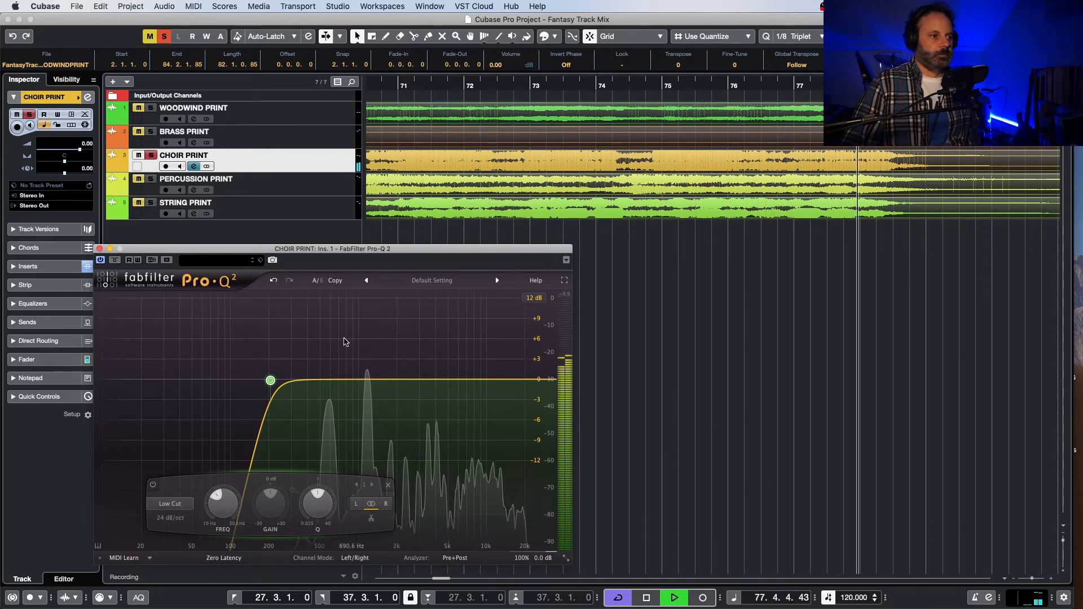
drag(333, 255, 504, 248)
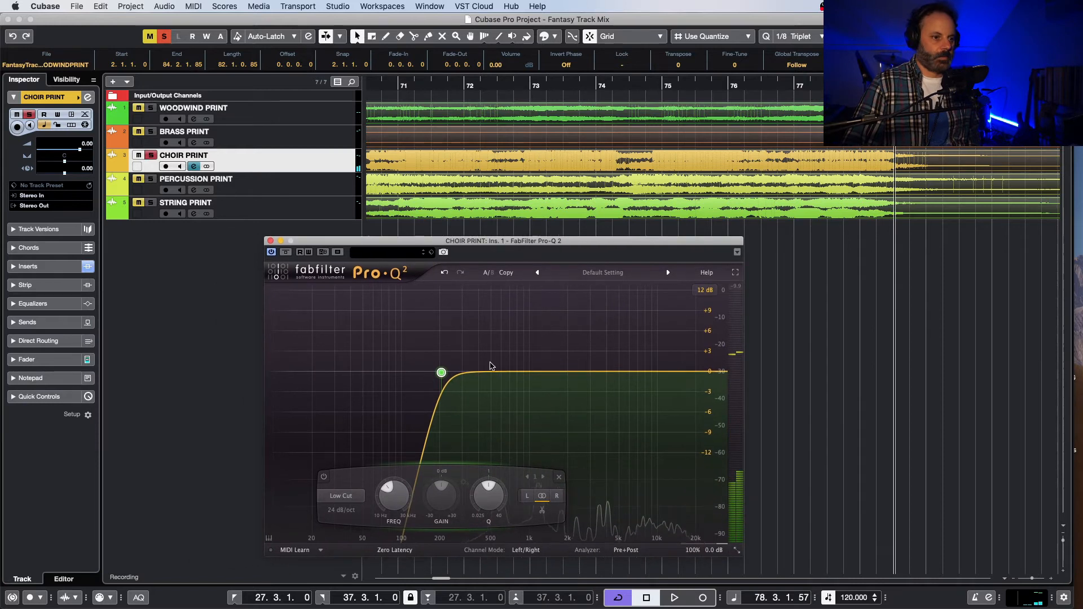
Step: Play the choir again from its entrance in bar 63 and examine its spectrum in Pro-Q 2
drag(439, 581, 431, 583)
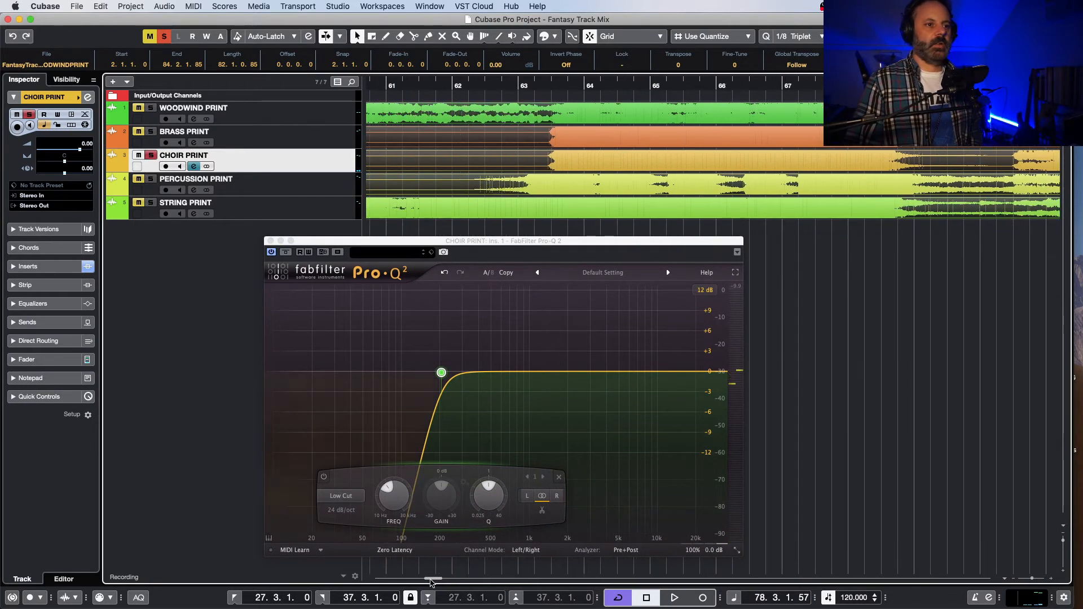
click(539, 82)
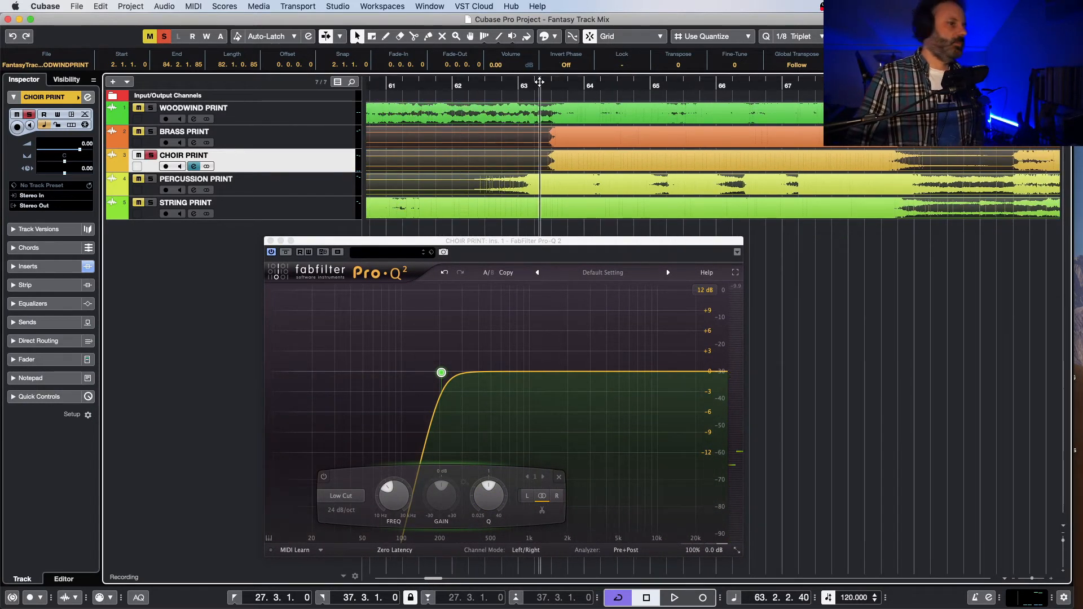
key(space)
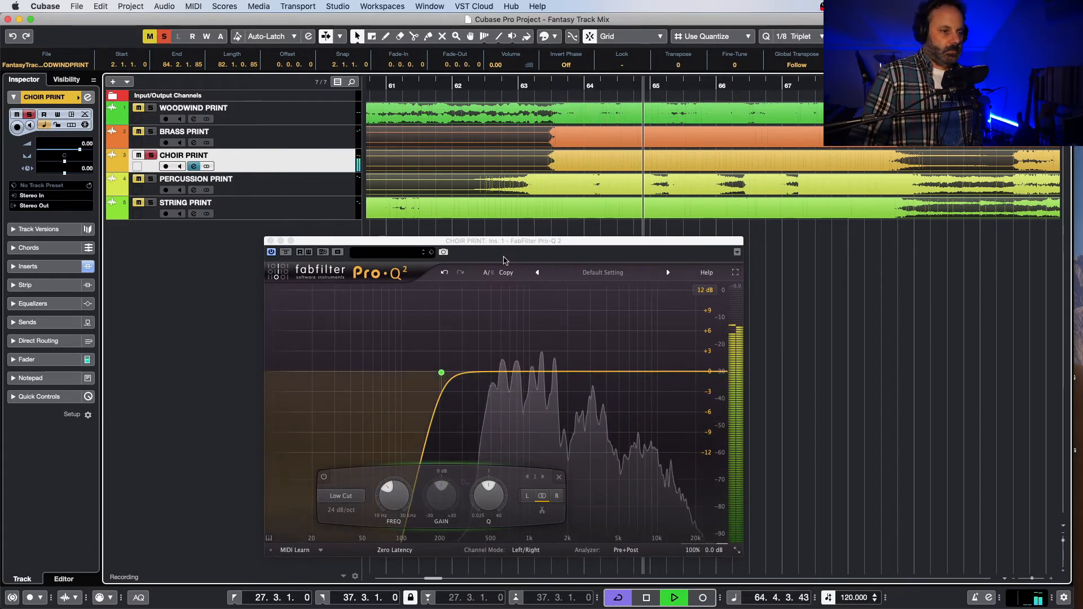
mouse_move(520, 371)
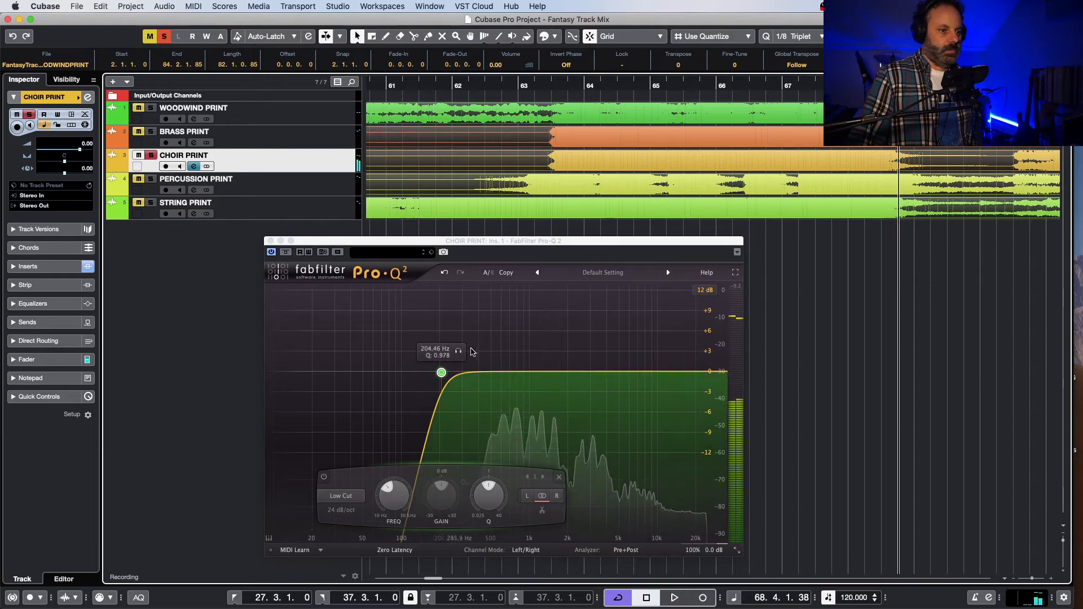
Step: Return the playhead to just before the choir's entrance between bars 27 and 28 and play the cycled section
drag(432, 581, 403, 584)
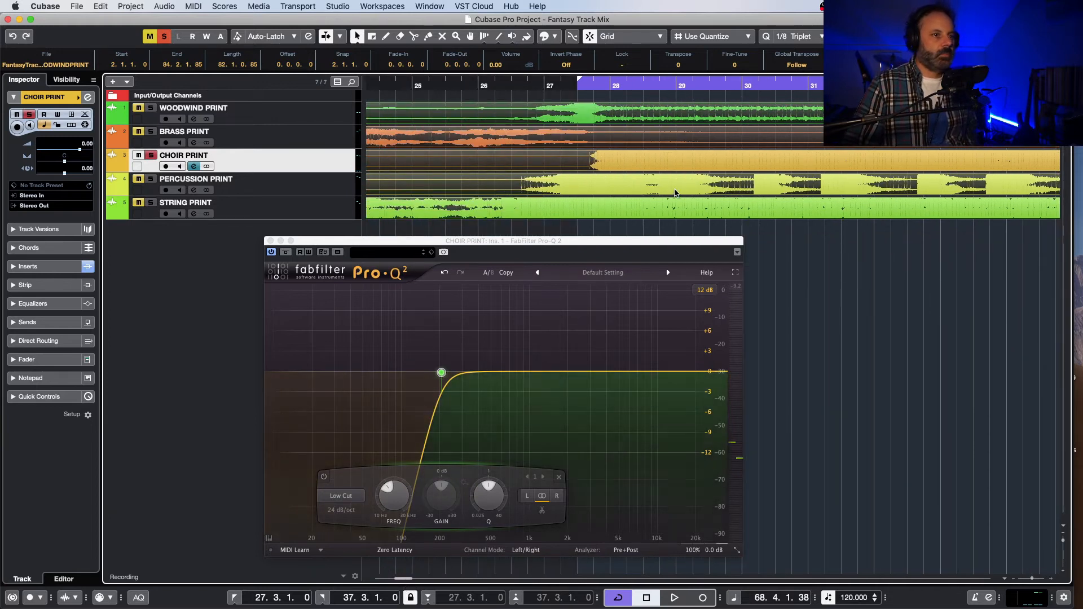
click(571, 86)
key(space)
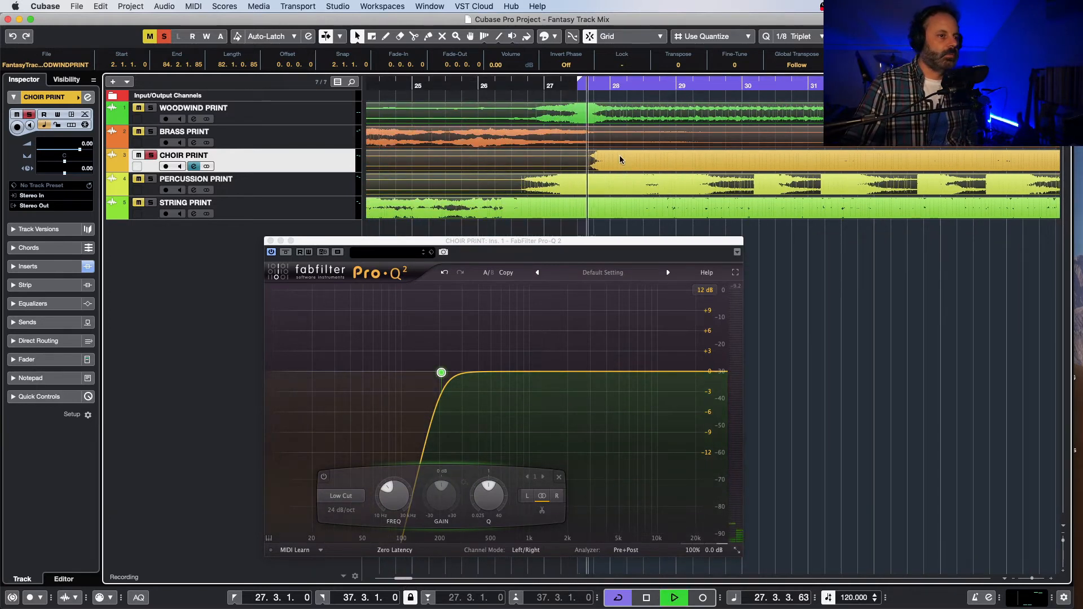
Step: Add a bell band to the choir's EQ at about 1 kHz with a gain of about -2 dB
click(531, 372)
click(546, 394)
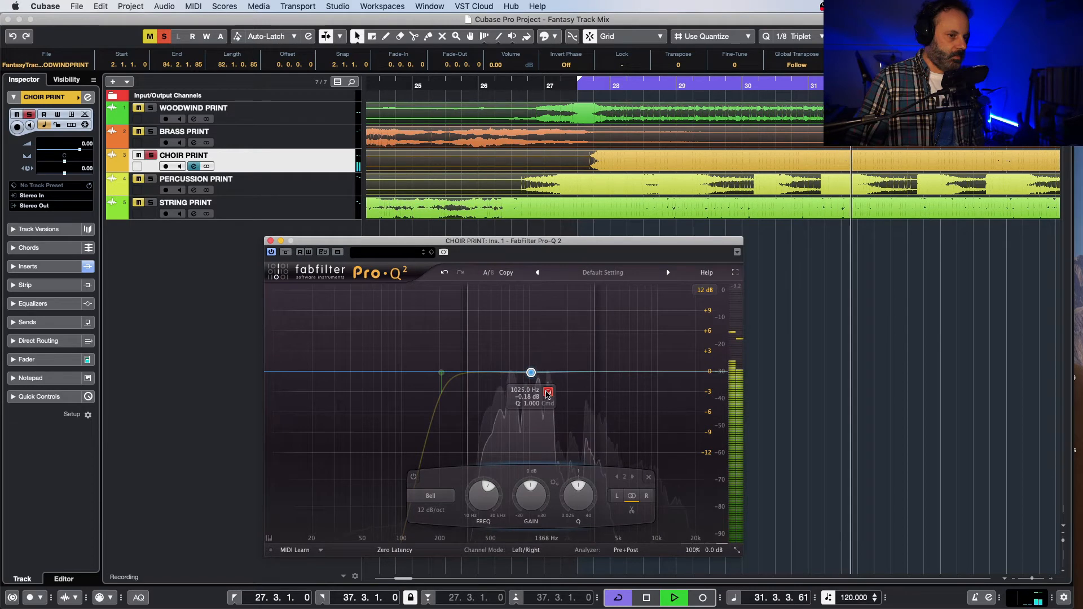
drag(547, 393, 528, 406)
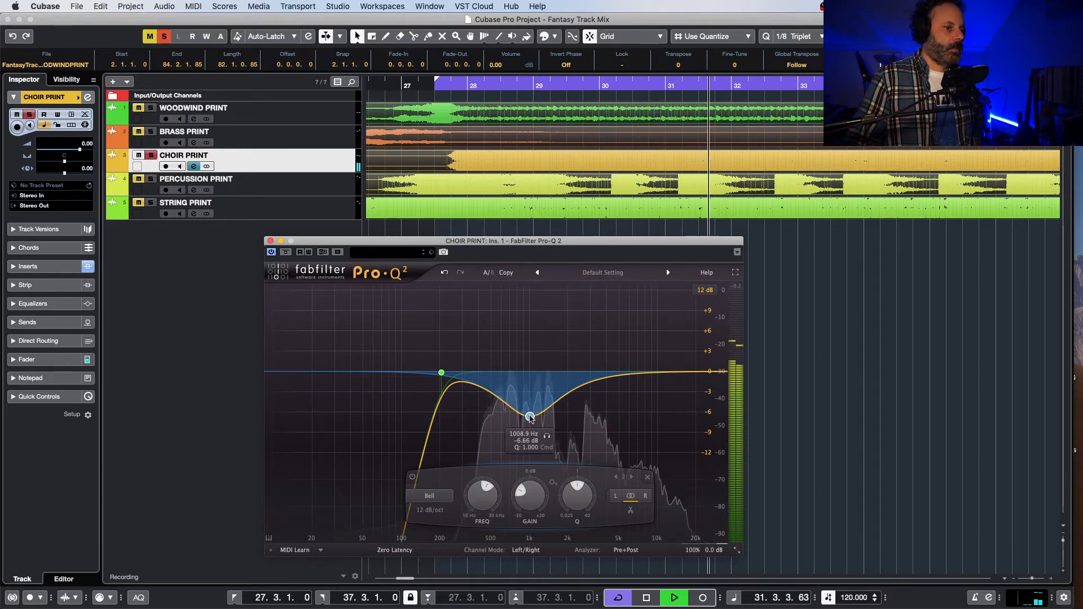
drag(531, 387, 531, 374)
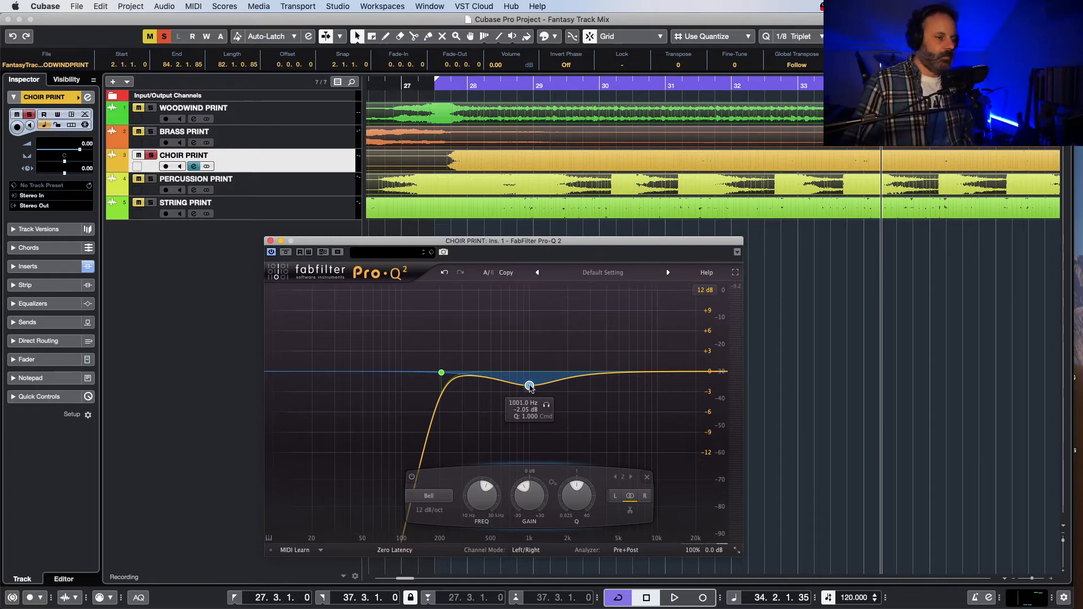
Step: Replay the choir around bar 28 and compare its sound with Pro-Q 2 bypassed and active
click(424, 85)
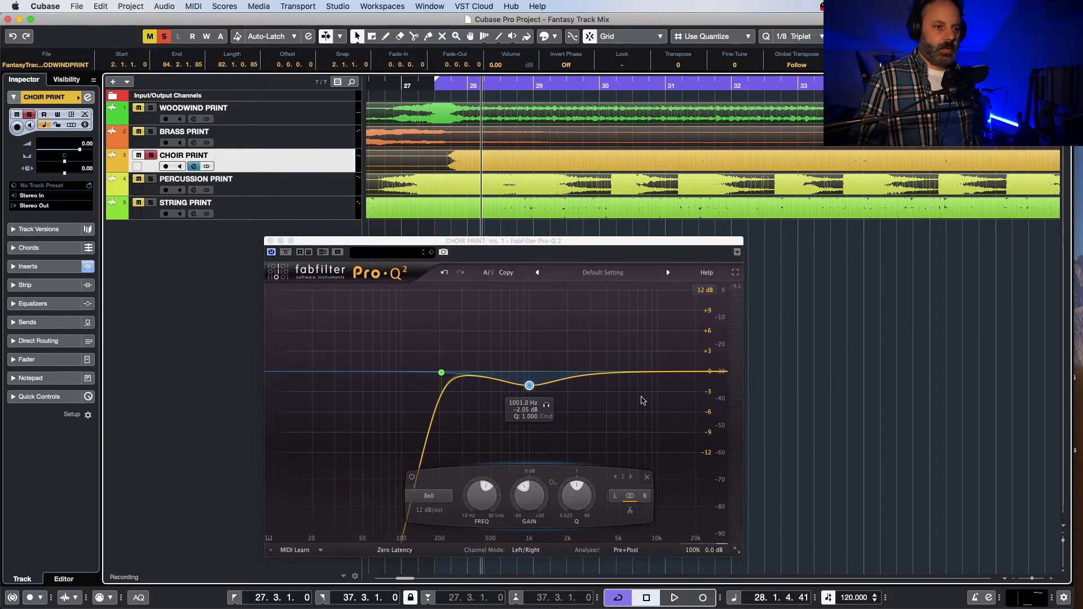
key(space)
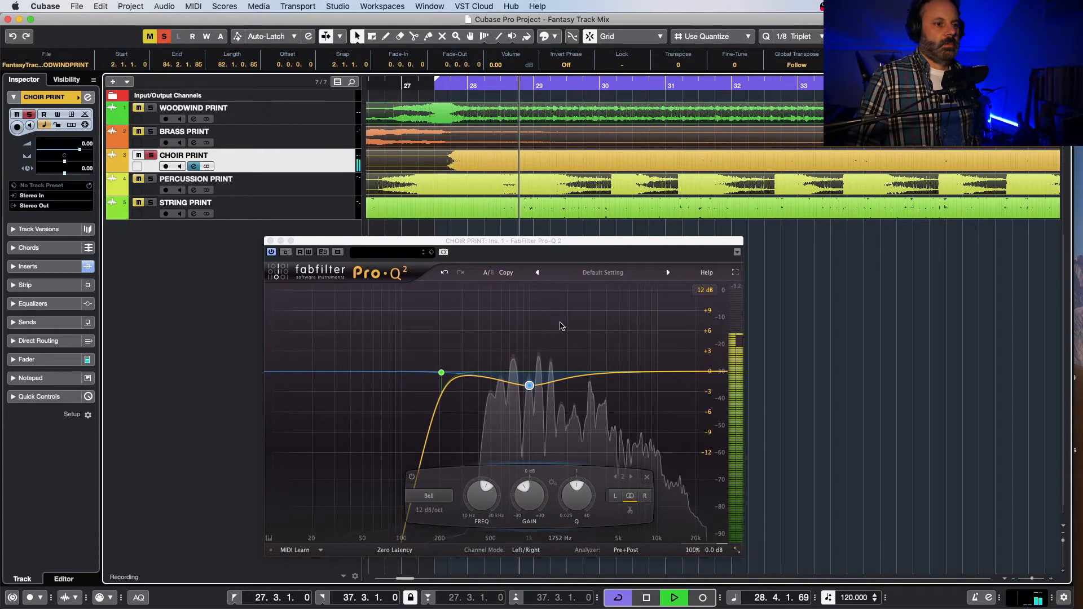
key(space)
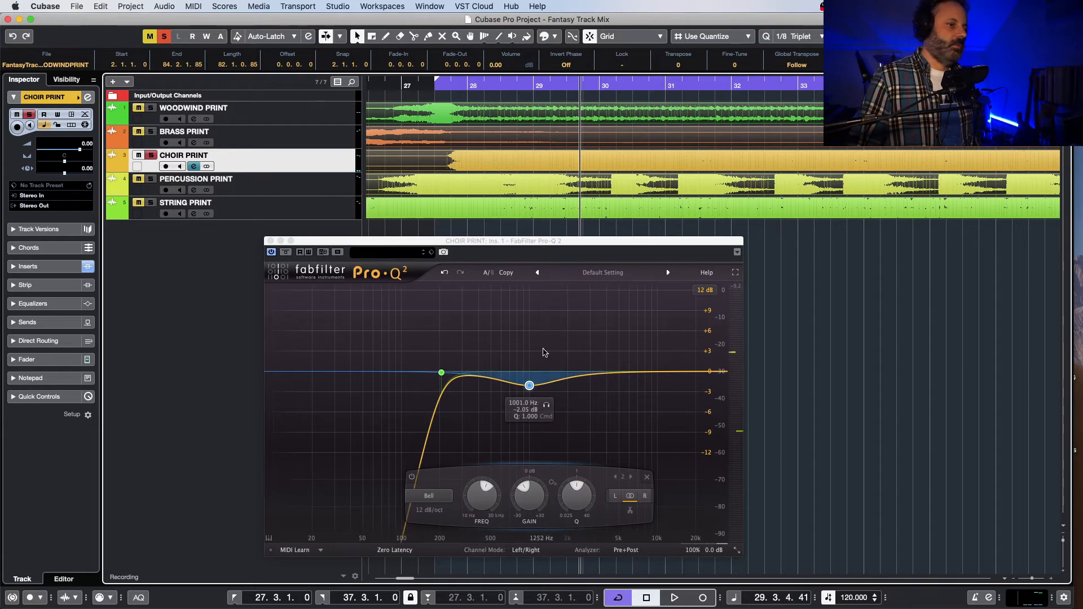
key(space)
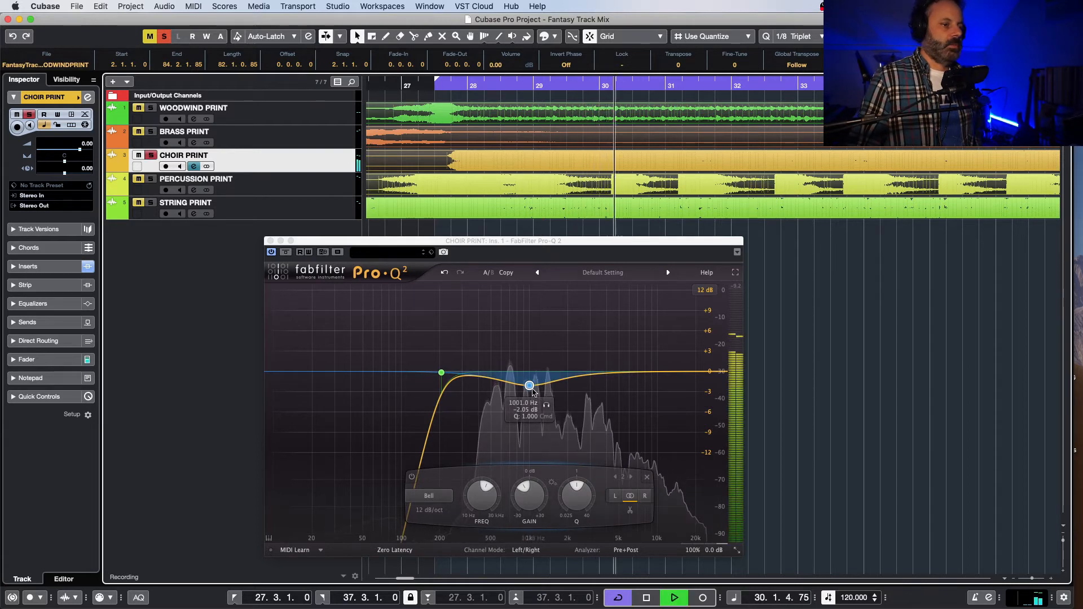
click(271, 252)
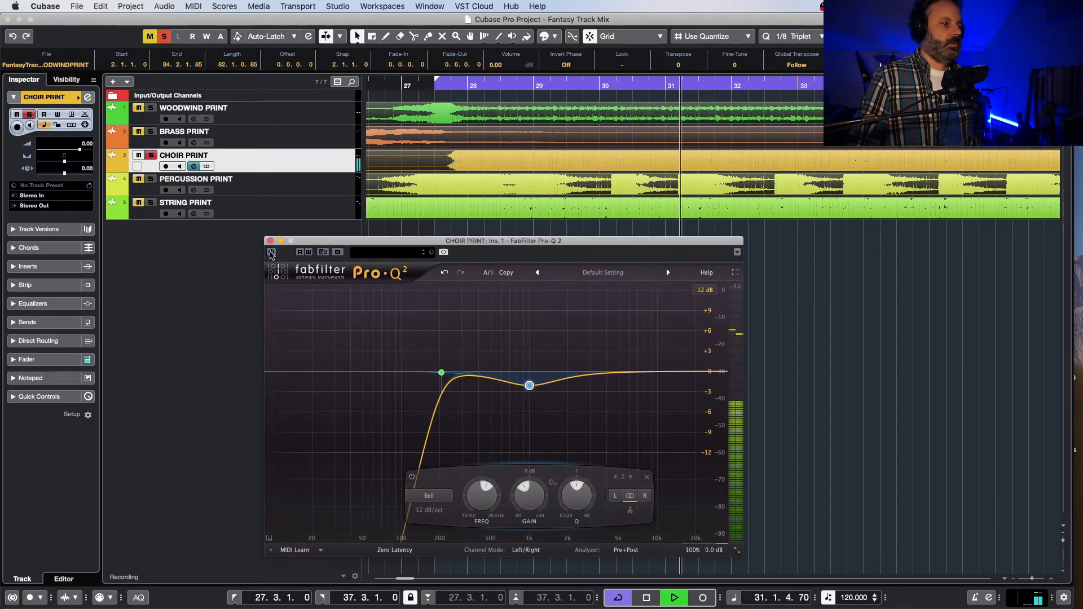
click(271, 253)
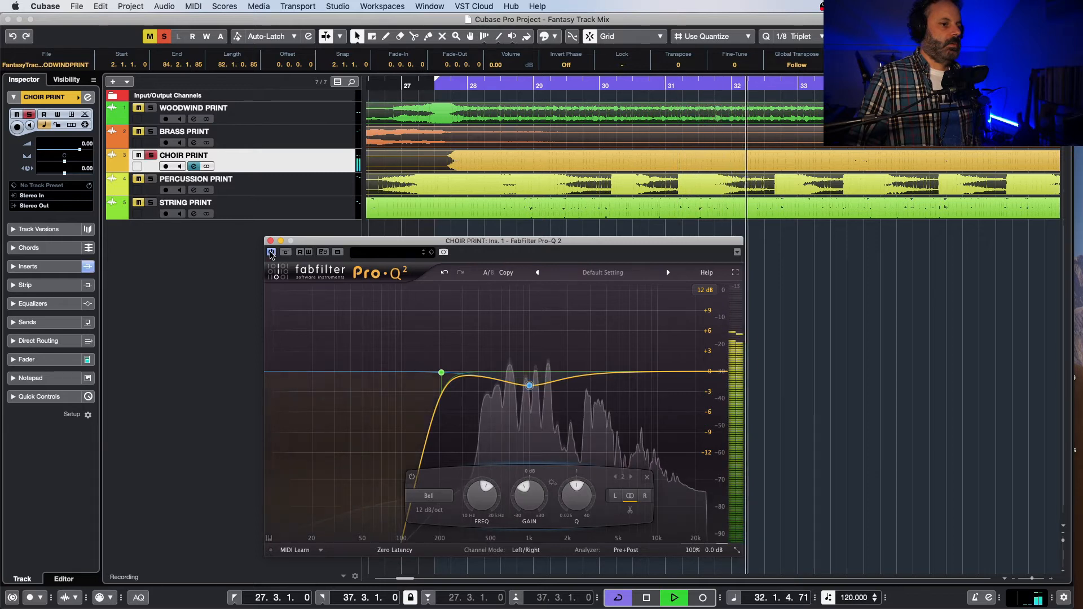
Step: Unsolo the choir, close its EQ window and listen to the choir within the full mix
click(151, 156)
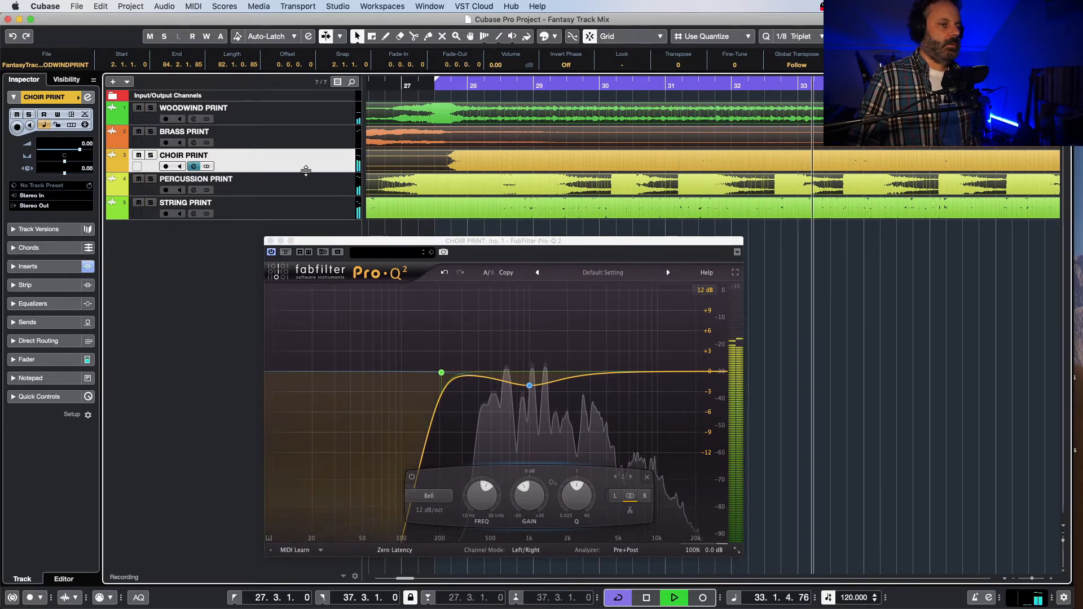
click(271, 241)
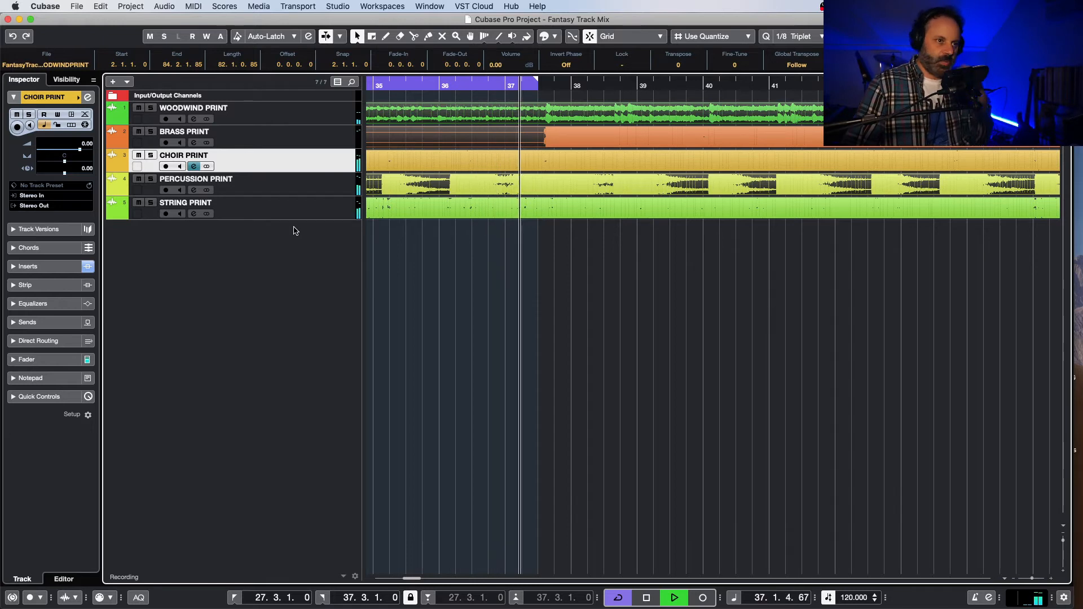
key(space)
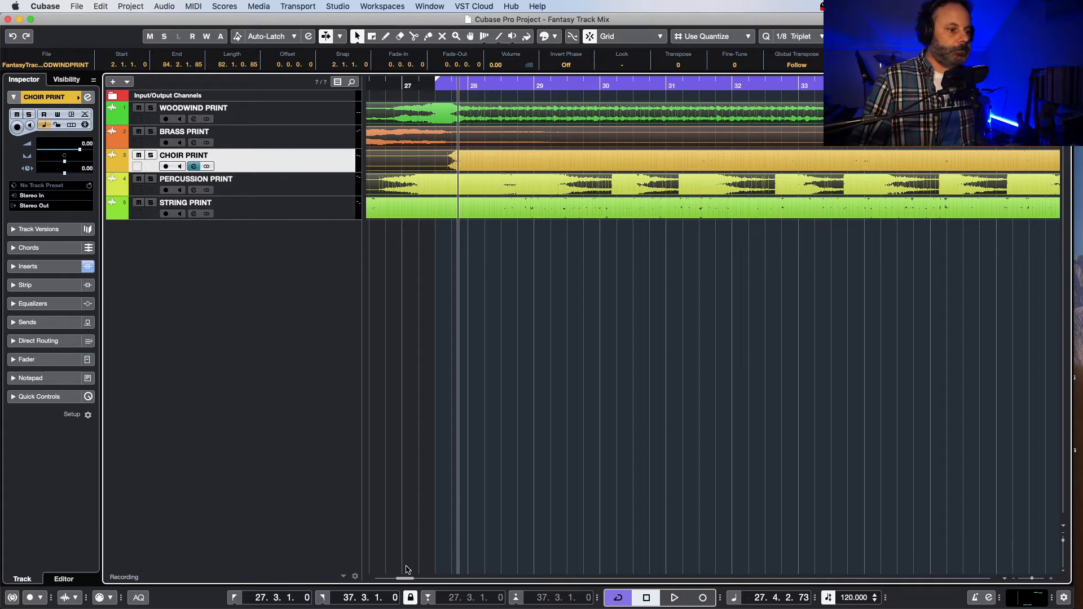
Step: Solo the percussion track, play it from just before bar 13 and select the track
drag(408, 579, 394, 588)
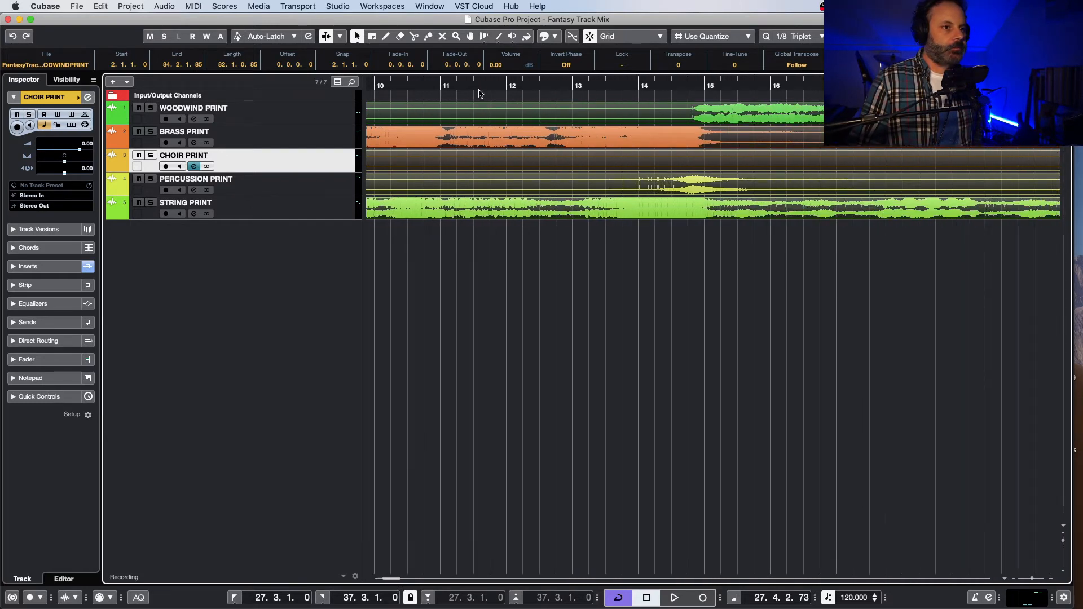
click(562, 86)
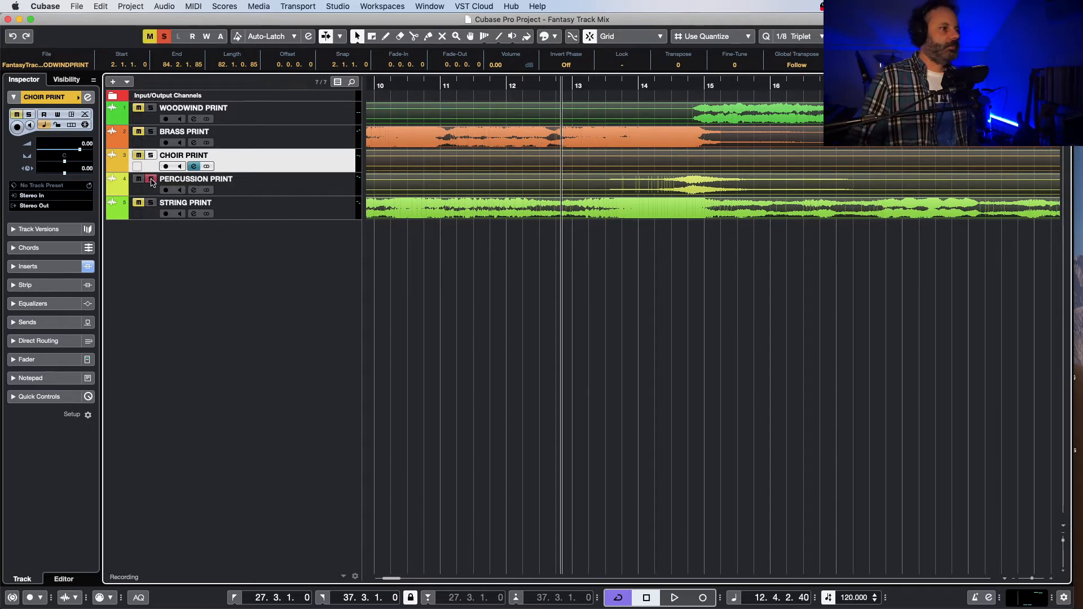
key(space)
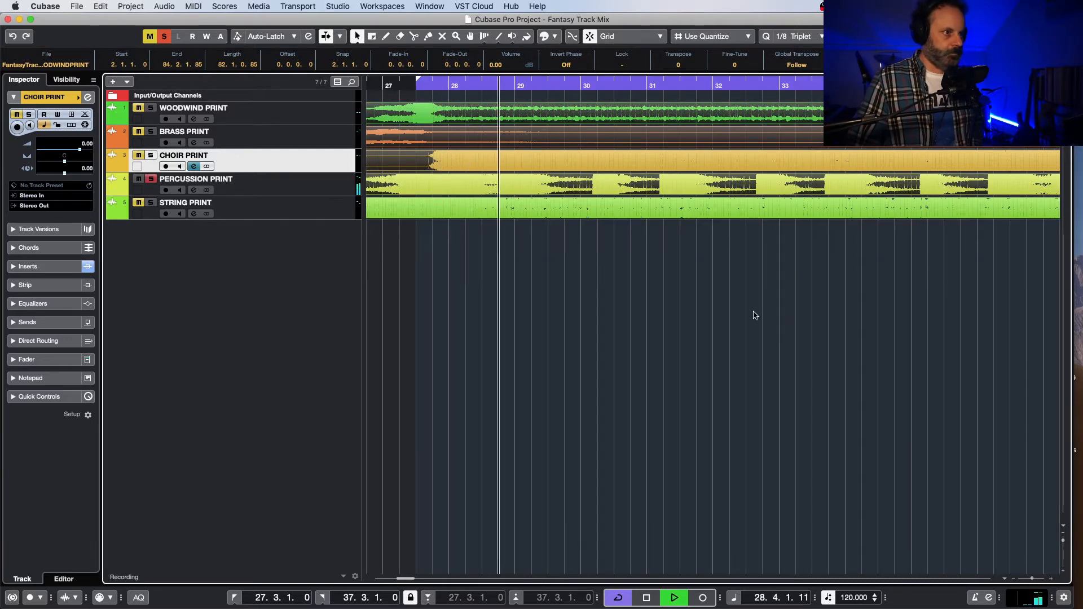
click(343, 190)
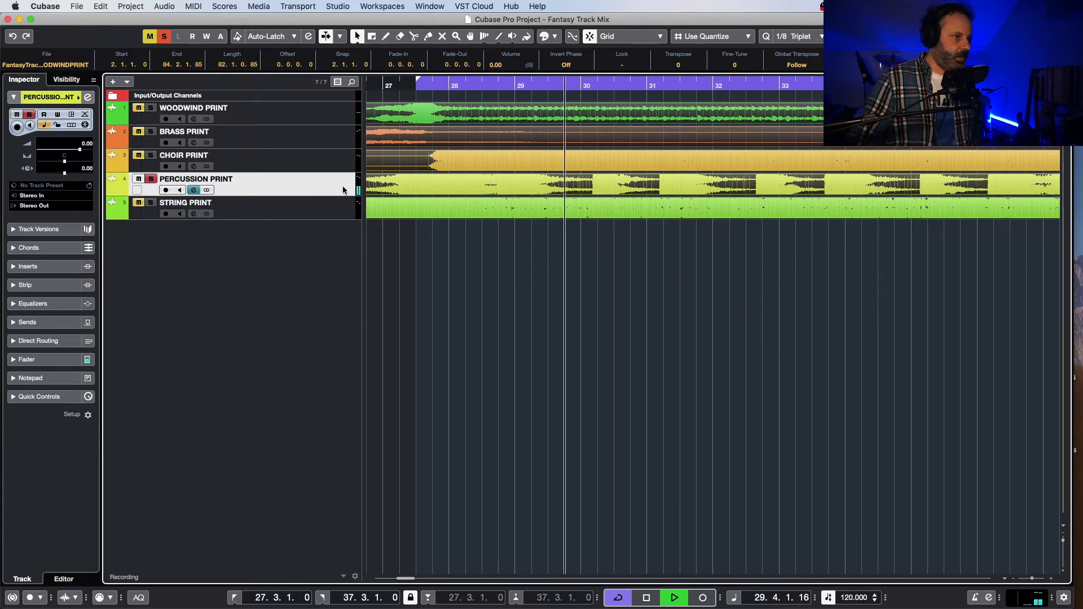
key(e)
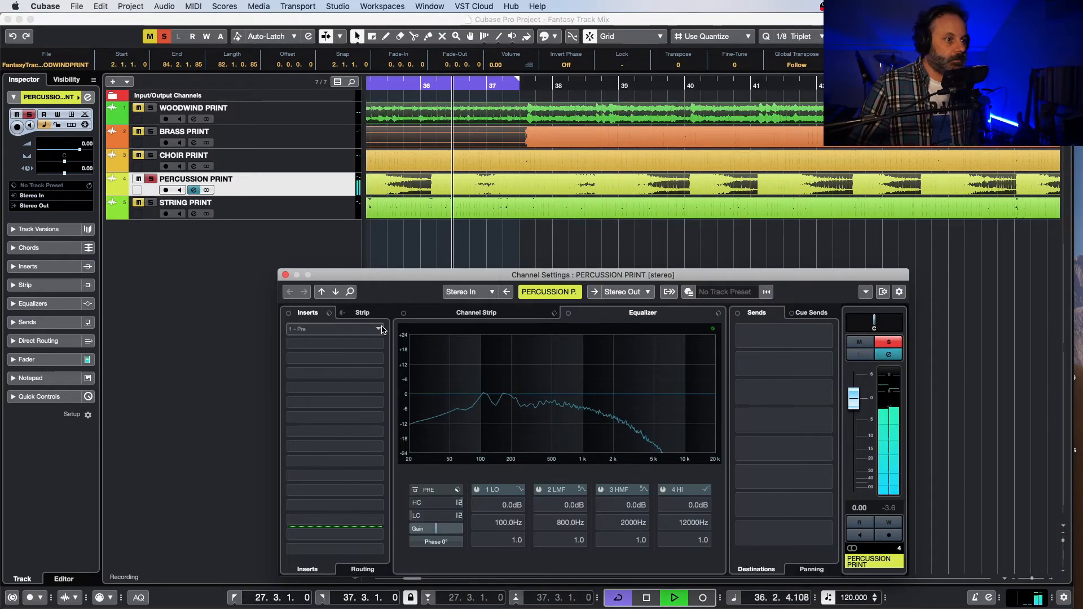
click(382, 329)
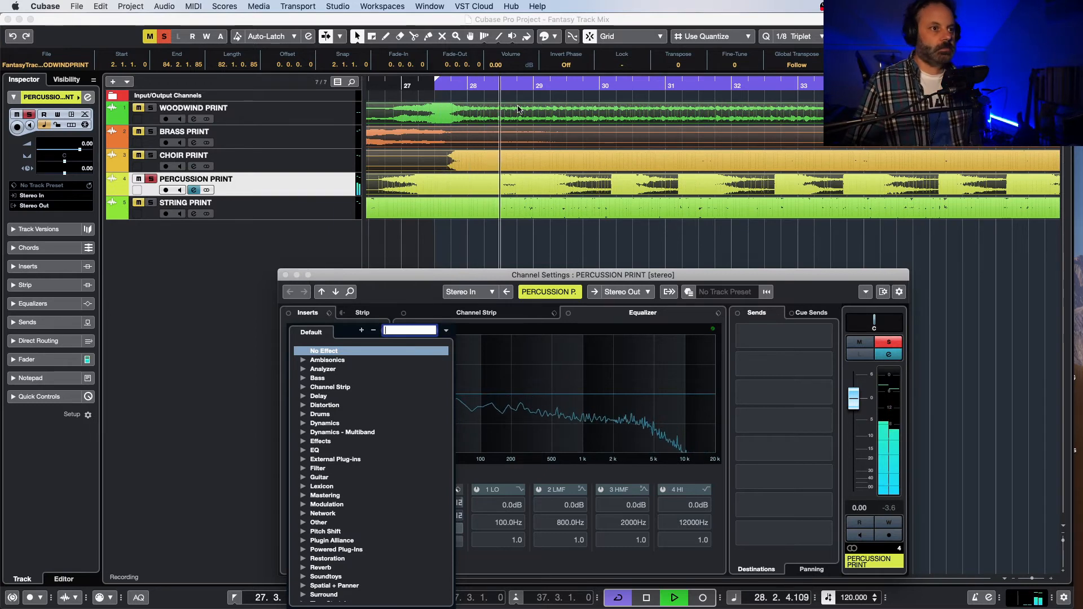
click(519, 87)
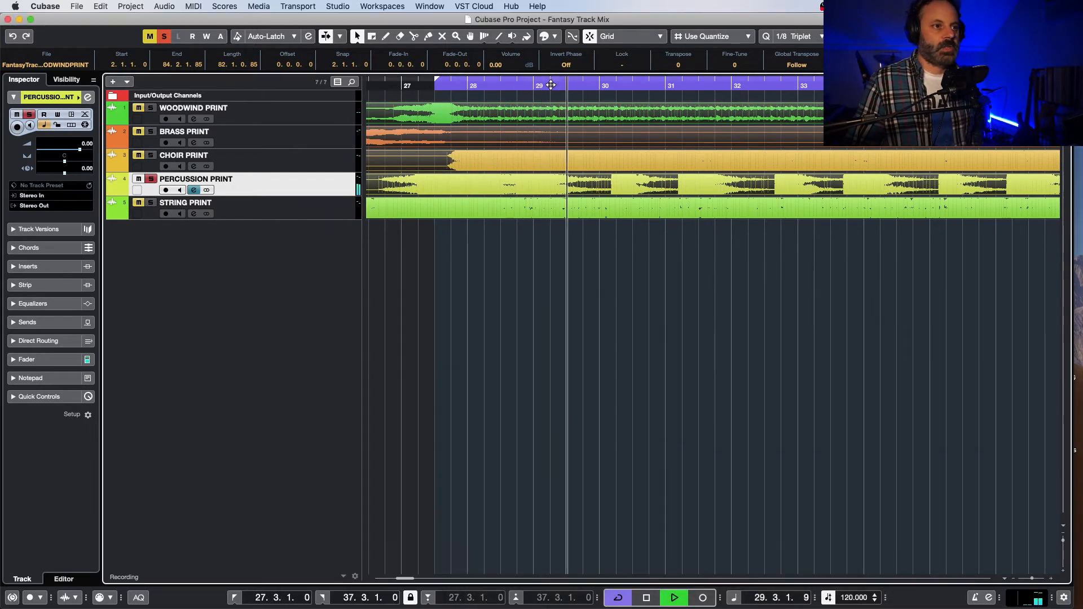
Step: Move the playhead to the middle of bar 37 and play the soloed percussion from there
key(space)
drag(491, 88, 522, 88)
drag(404, 579, 413, 580)
click(522, 83)
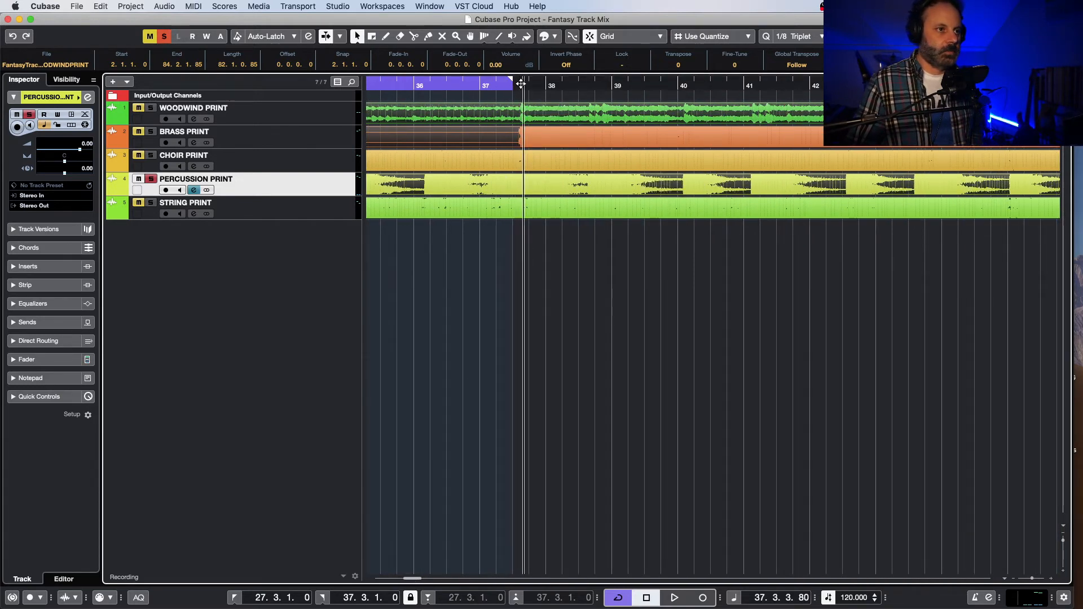
key(space)
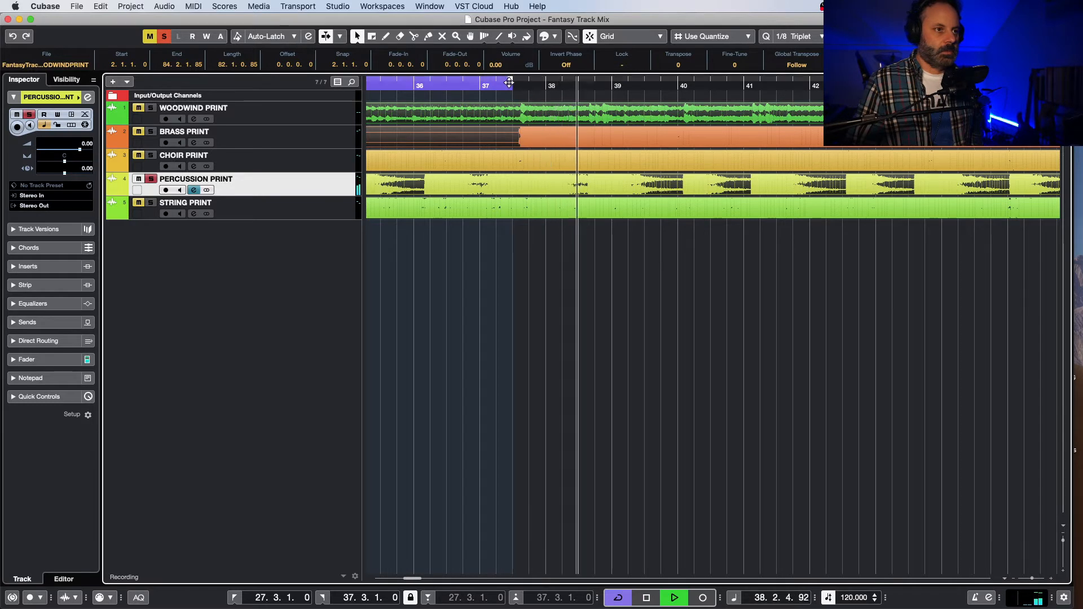
Step: Set the cycle range from 37.3.2.40 to 48.2.3.80 and play the percussion within it
key(space)
drag(512, 82, 1060, 81)
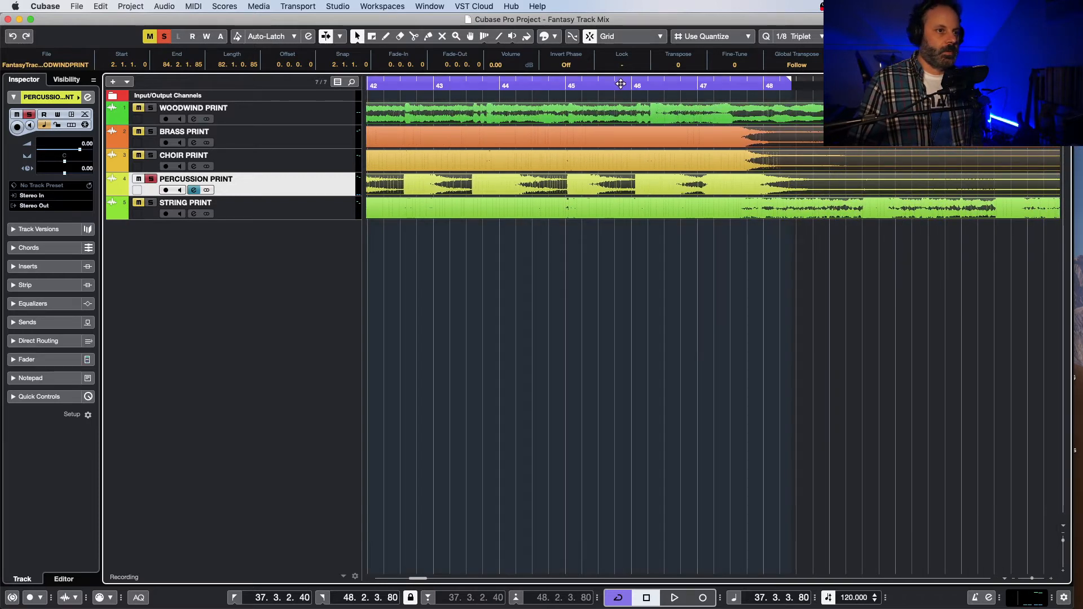
click(620, 83)
key(space)
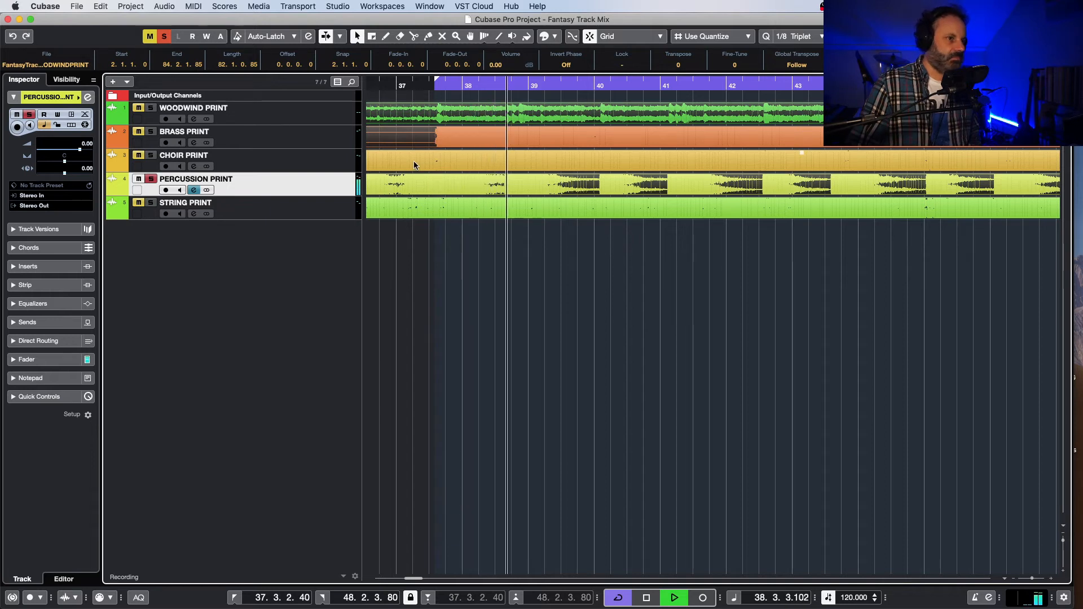
Step: Move the cycle start back to 36.2.2.40 and resume playing the percussion
key(space)
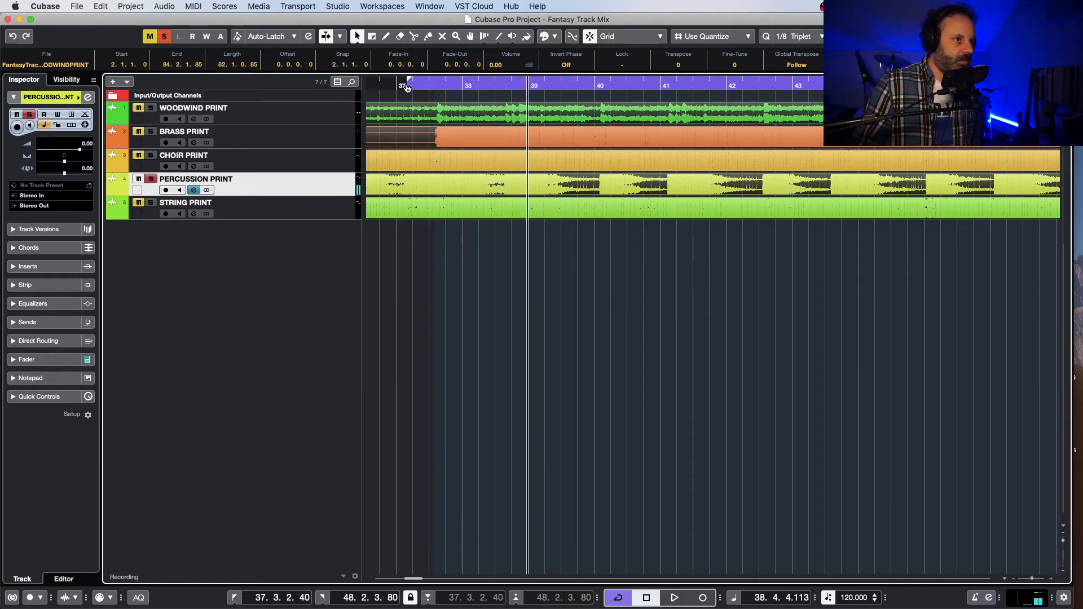
scroll(371, 99, left, 3)
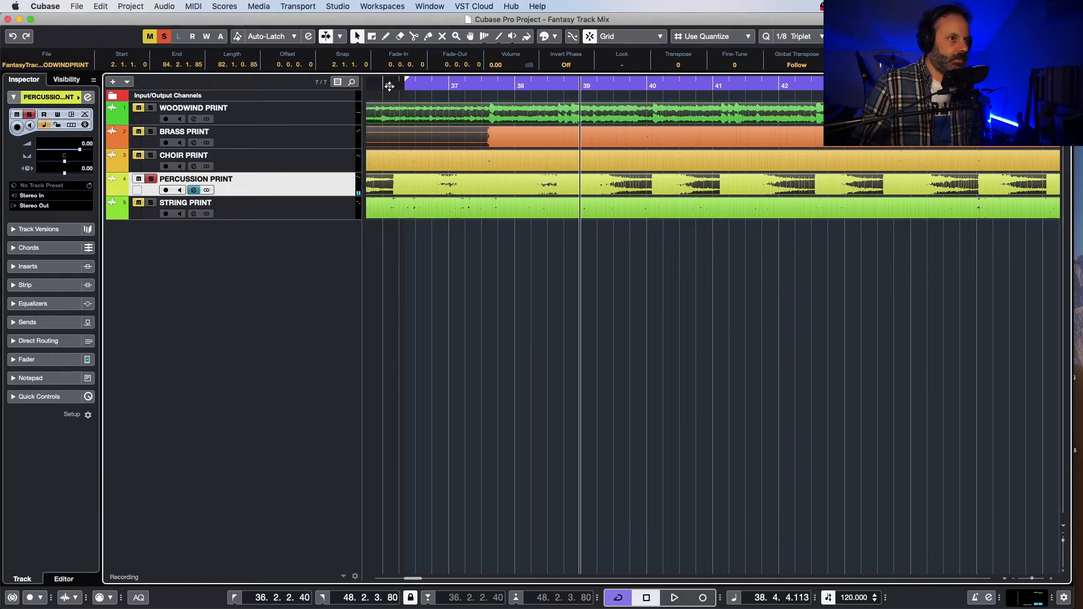
click(389, 86)
key(space)
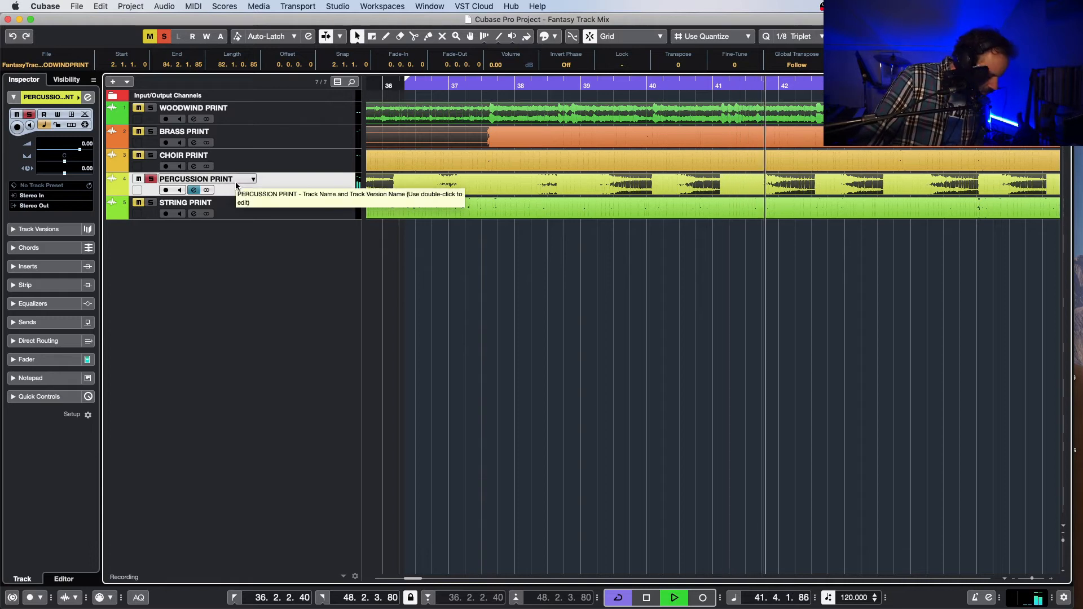
Step: Load FabFilter Pro-Q 2 in the first insert slot of the percussion channel
key(e)
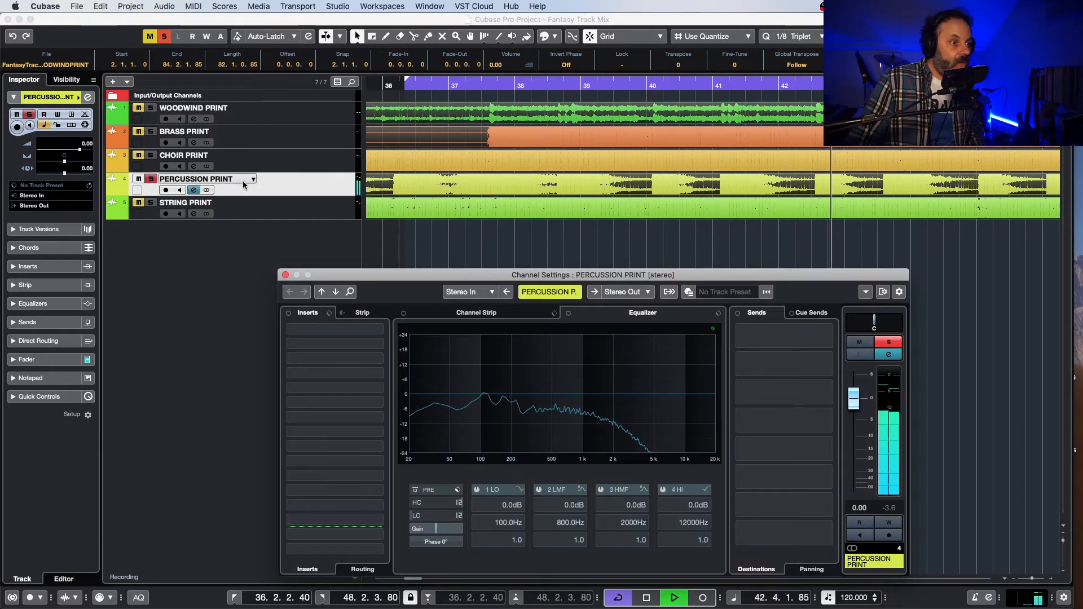
click(338, 329)
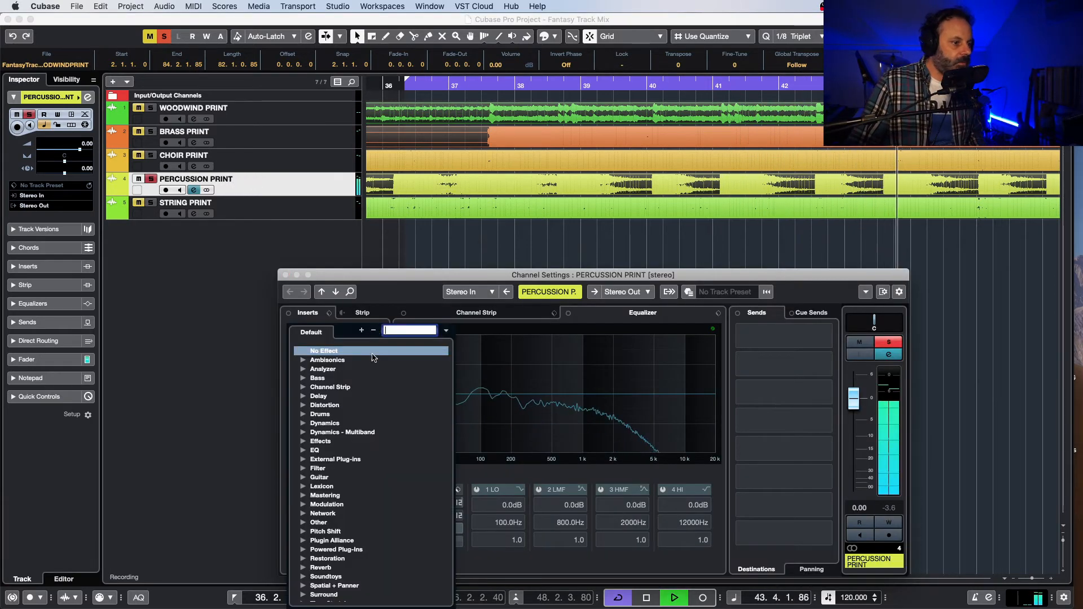
scroll(346, 510, down, 2)
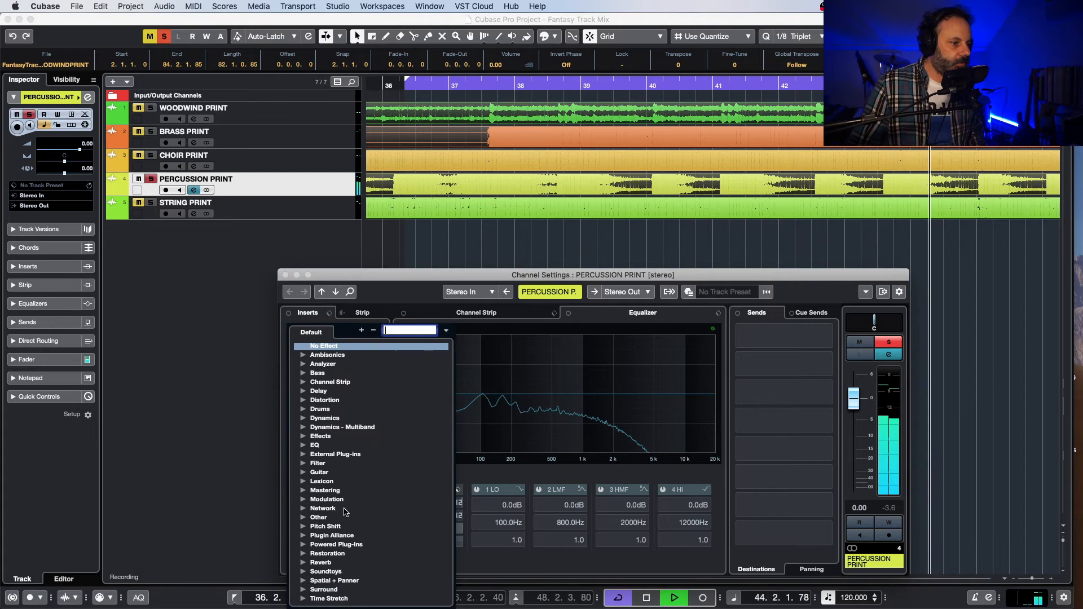
click(303, 517)
scroll(339, 550, down, 5)
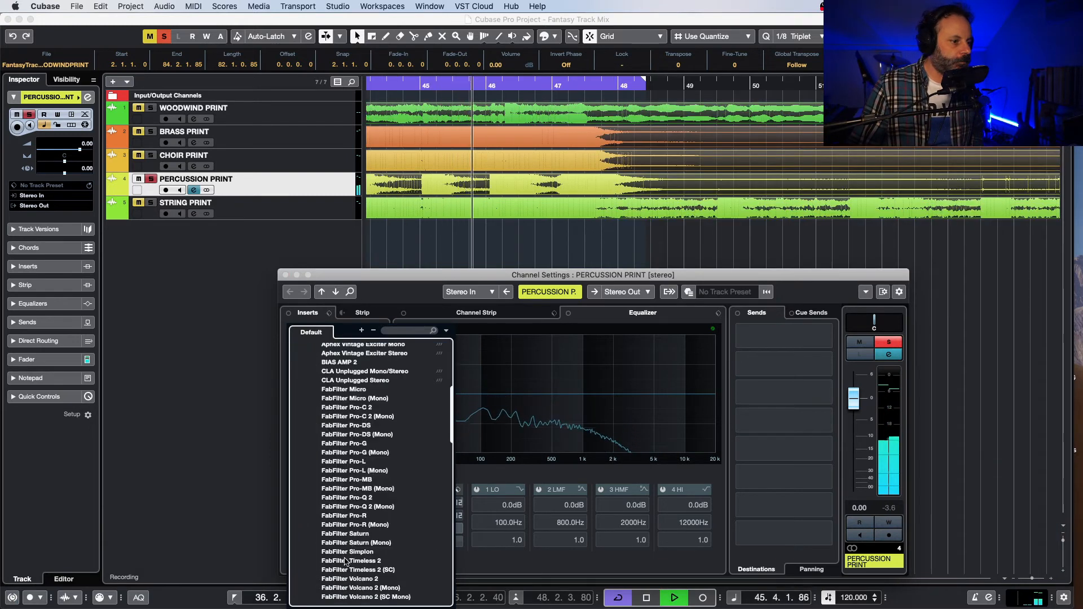
click(377, 499)
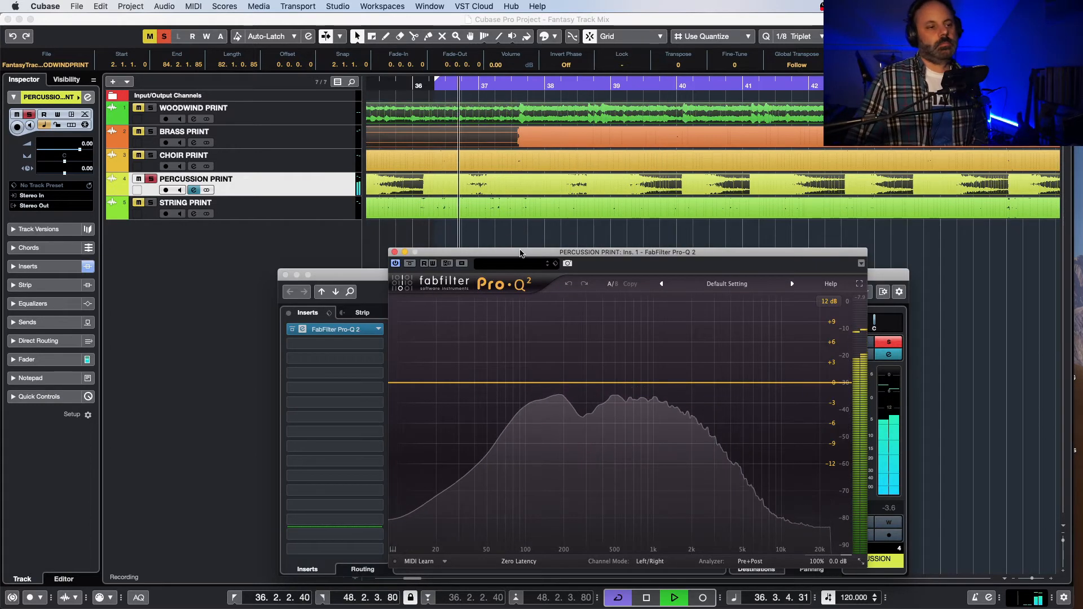
Step: Move the EQ window aside and examine the percussion's spectrum, replaying it from just before bar 47
drag(522, 255, 505, 225)
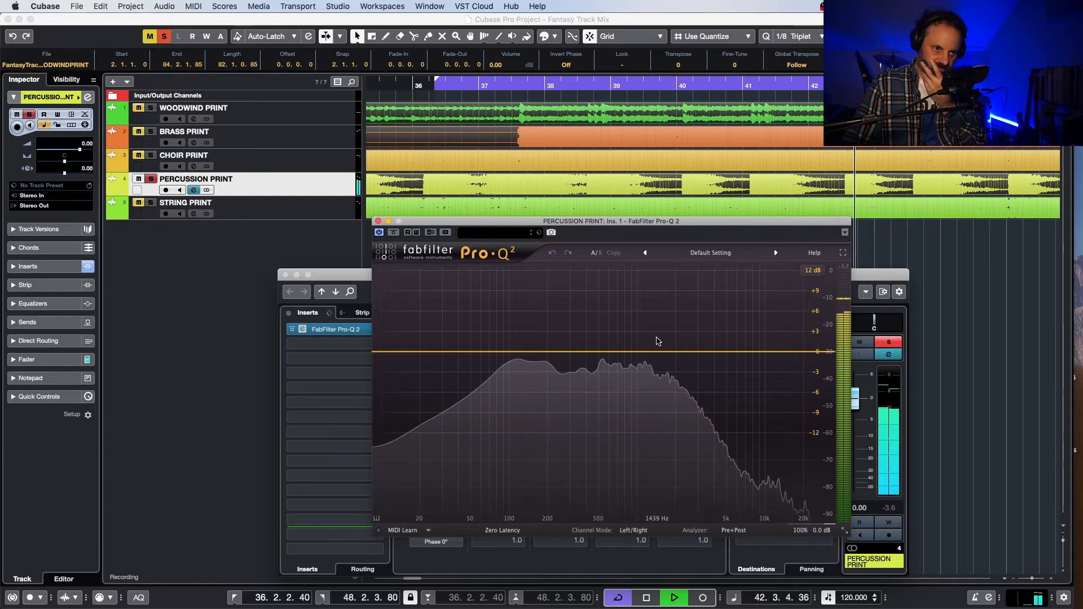
drag(739, 357, 732, 355)
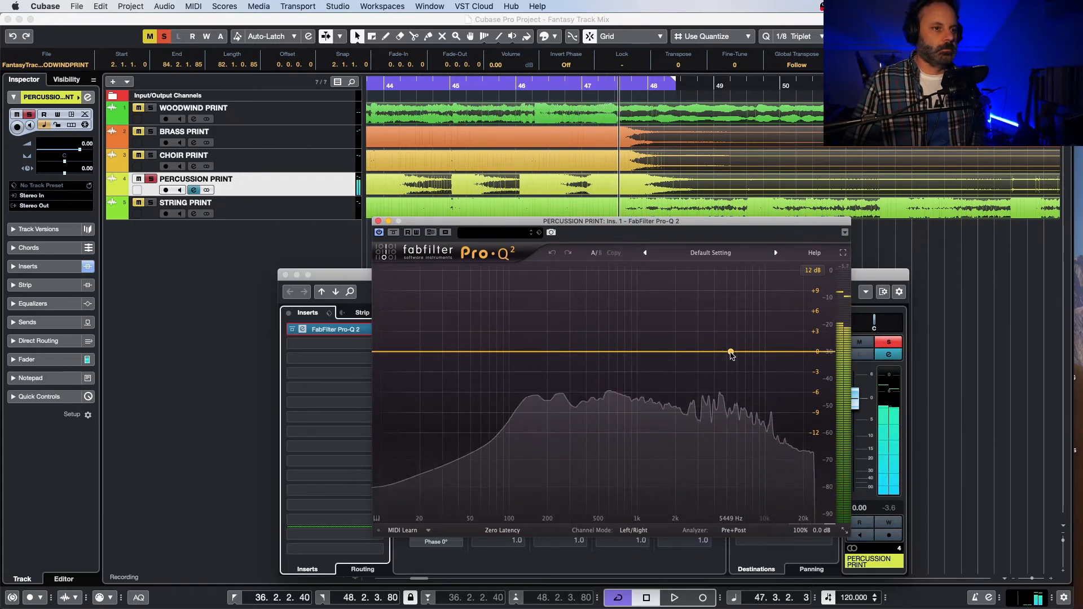
key(space)
click(574, 87)
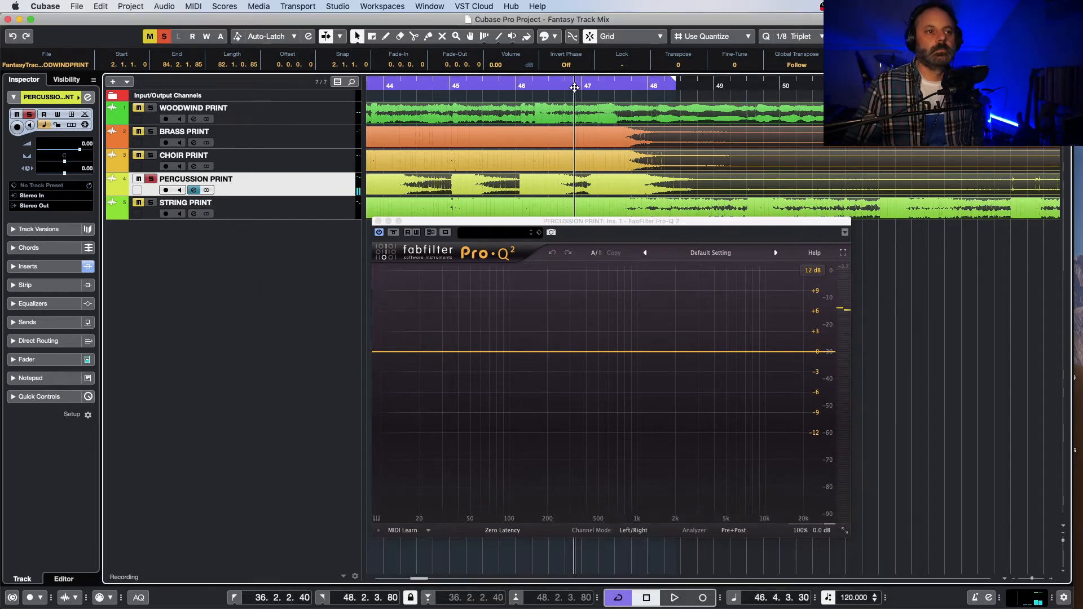
key(space)
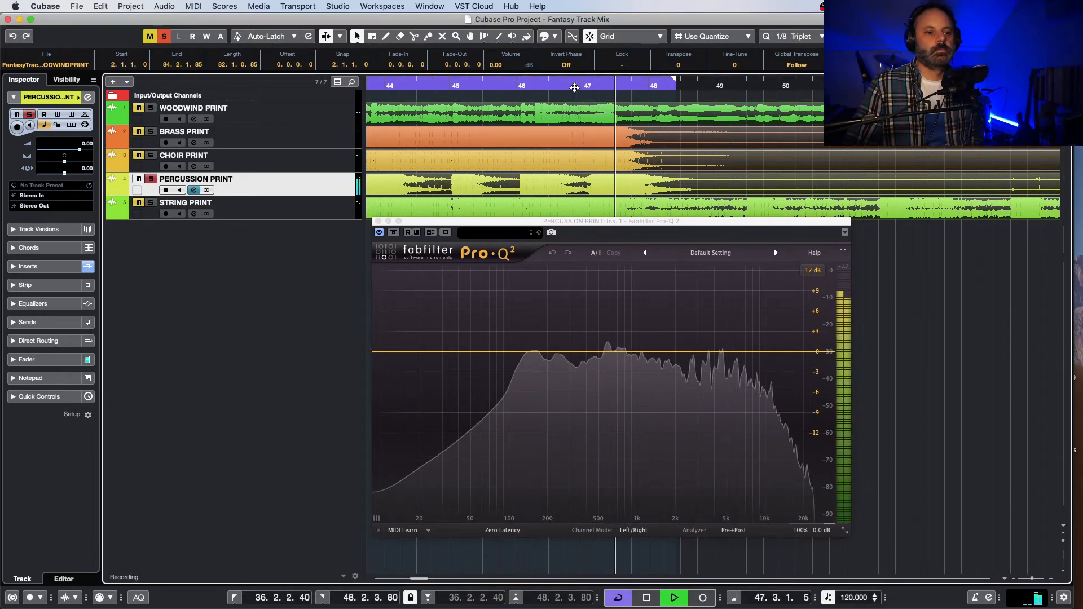
Step: Add an EQ band on the percussion at about 7 kHz and replay the percussion around bar 46
click(574, 88)
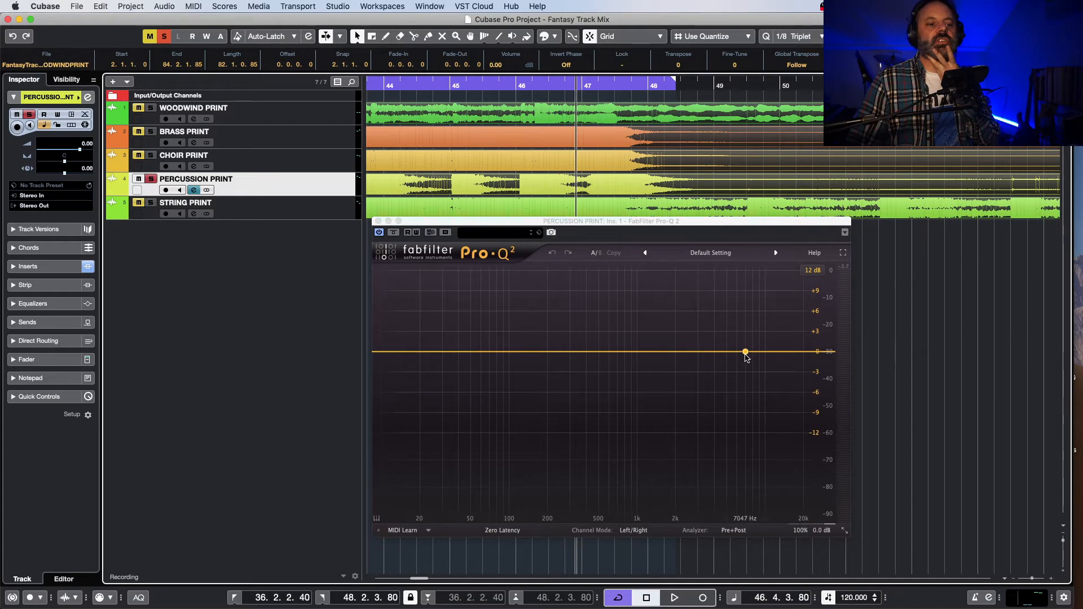
click(746, 357)
click(745, 356)
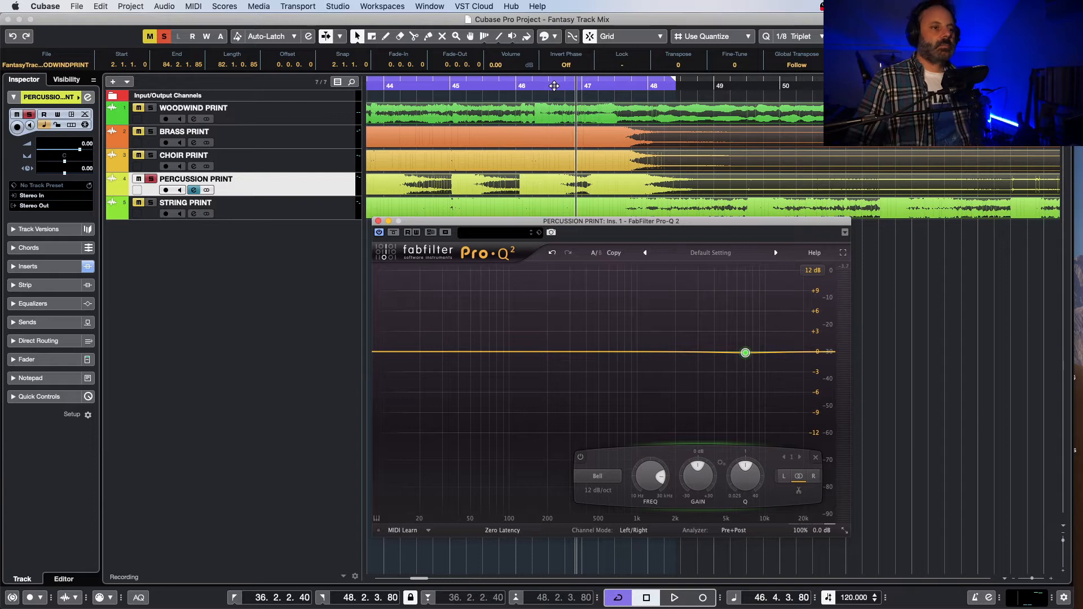
click(519, 85)
key(space)
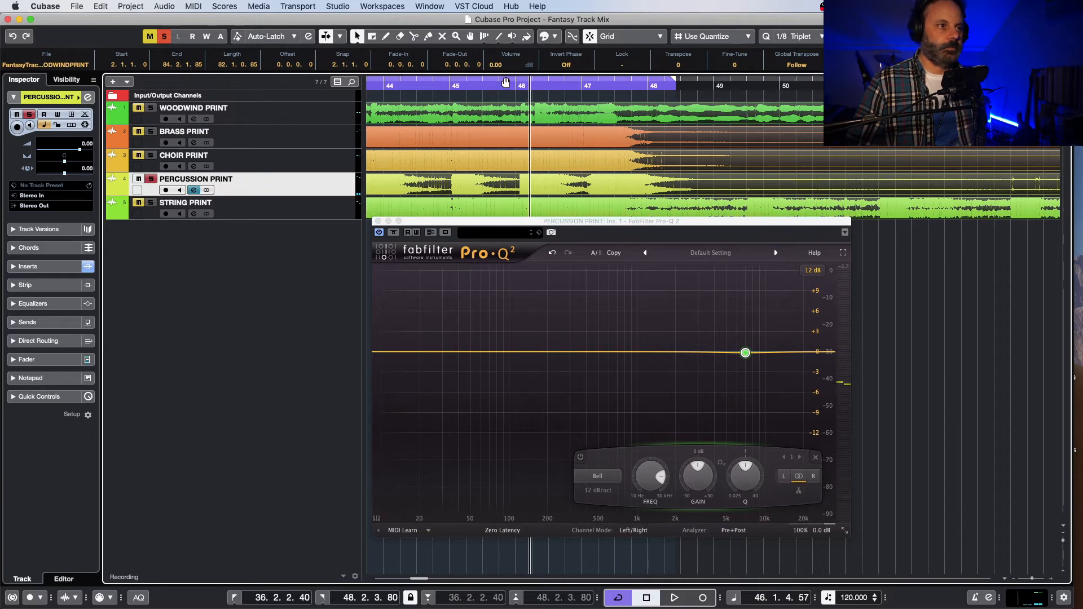
click(730, 85)
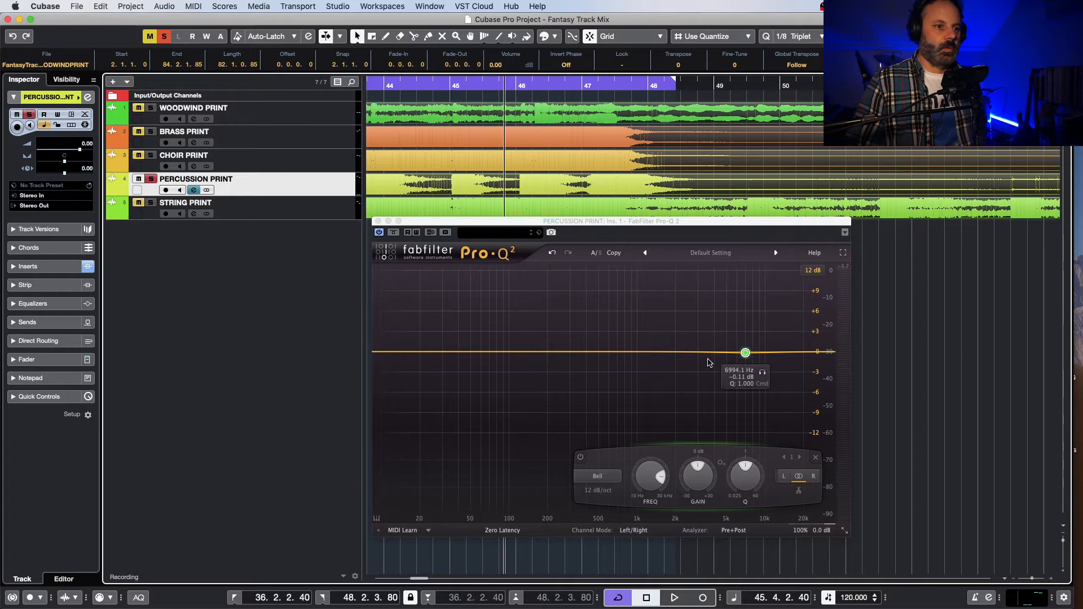
Step: Change the percussion's EQ band to a High Shelf and raise its gain to +5.04 dB
click(597, 476)
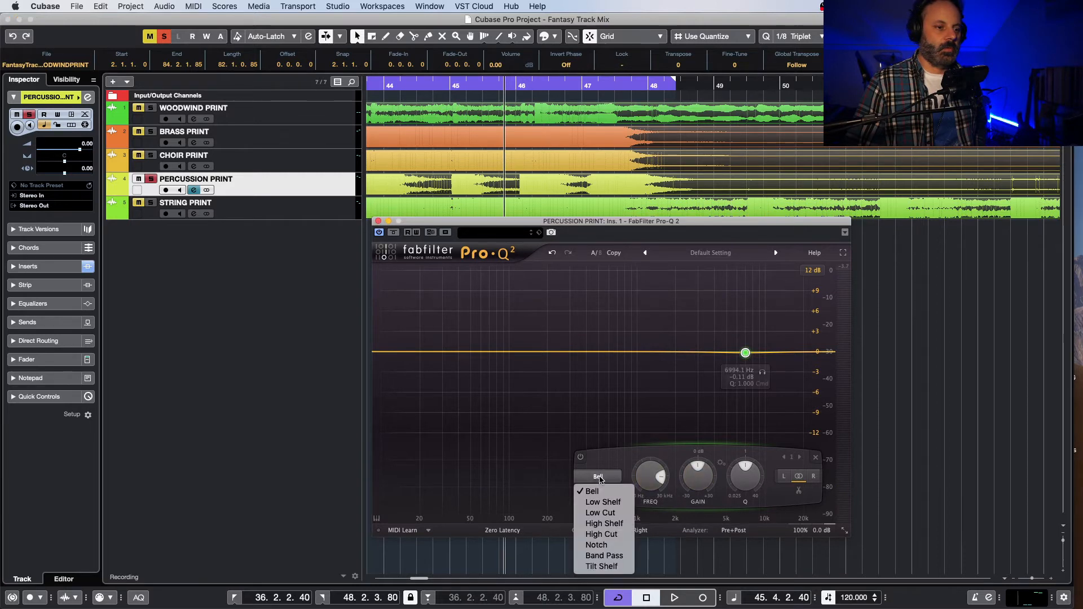
click(625, 522)
mouse_move(702, 472)
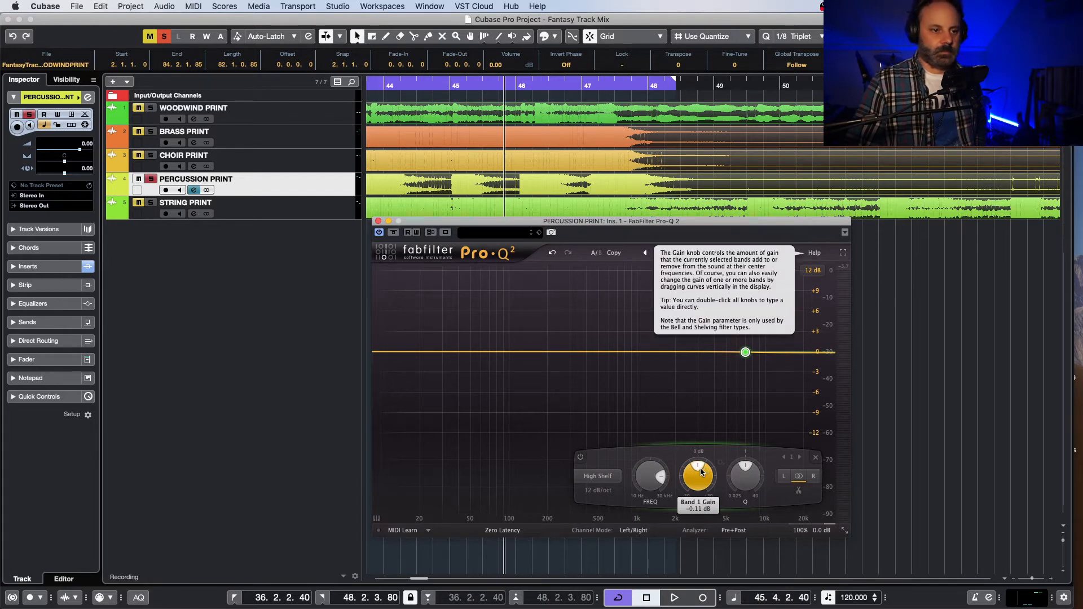
drag(702, 472, 723, 463)
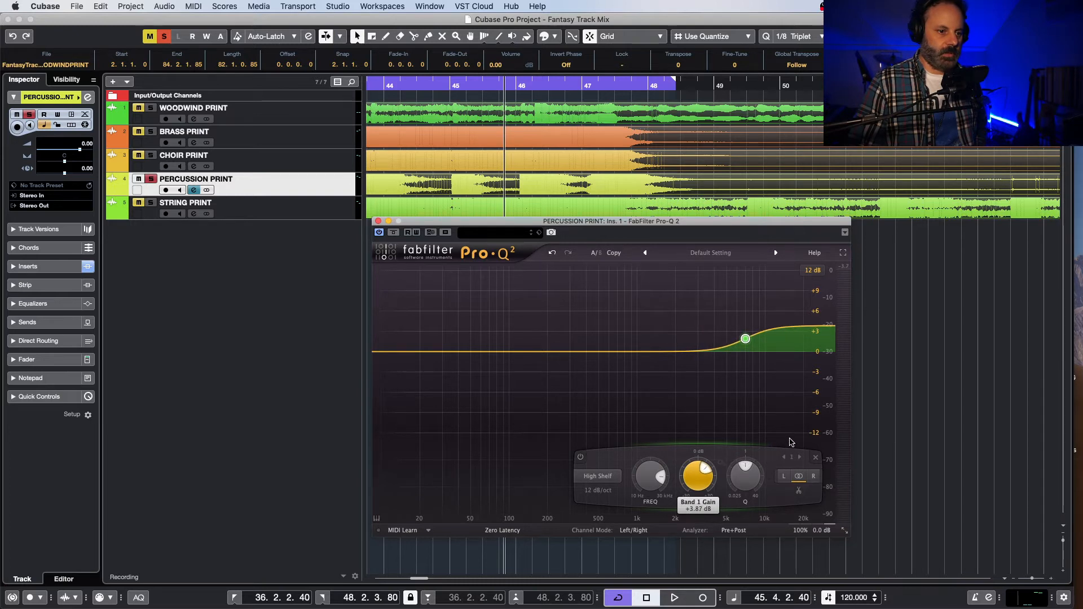
drag(799, 436, 808, 461)
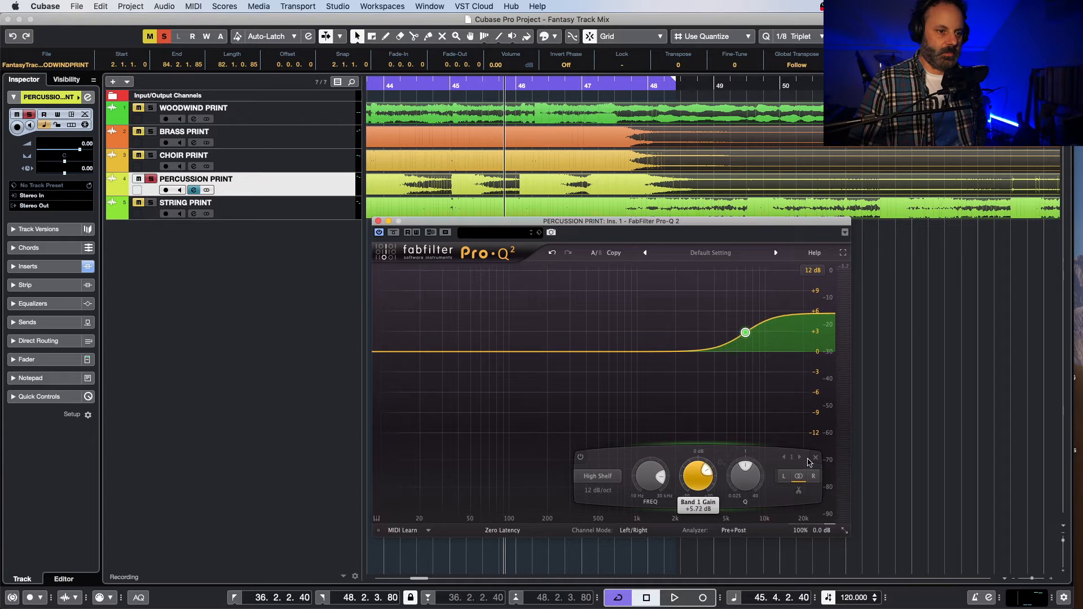
drag(695, 471, 702, 474)
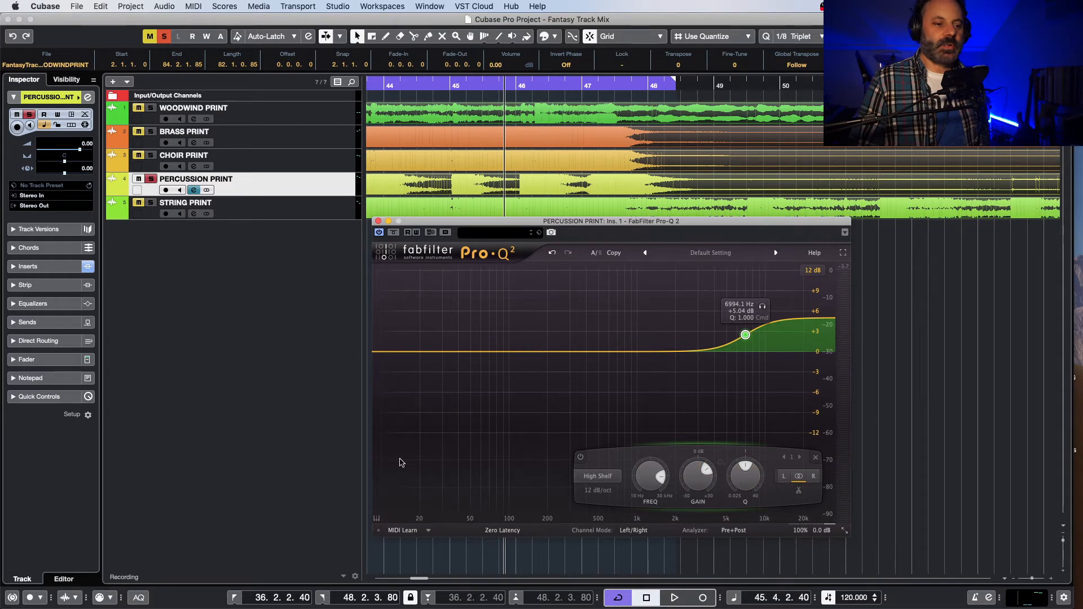
Step: Audition the percussion with the high shelf, playing from bar 44 and repeating the passage just before bar 47
click(429, 83)
key(space)
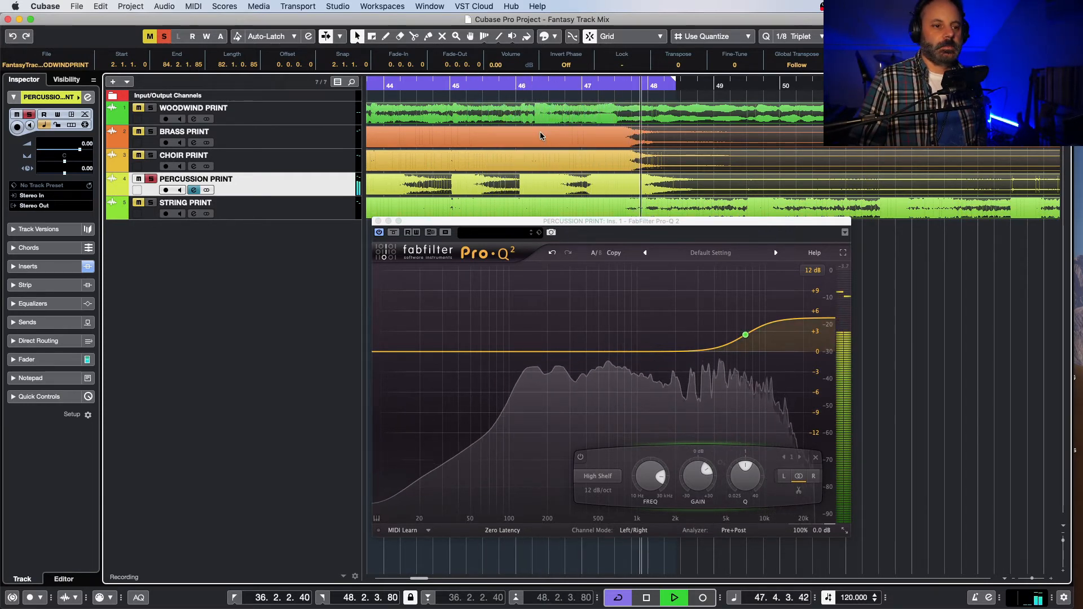
key(space)
click(557, 87)
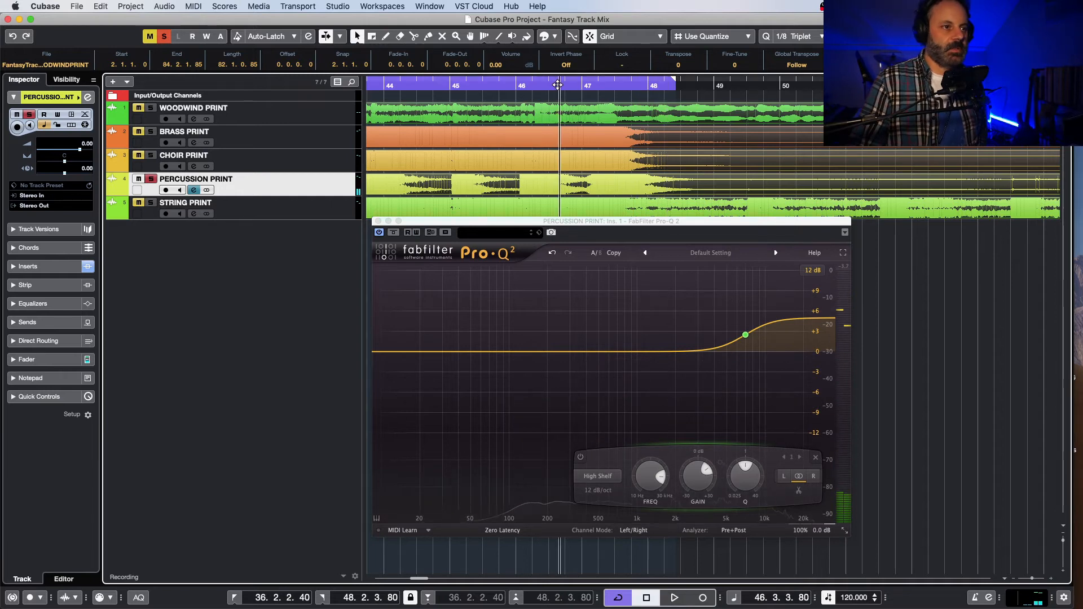
key(space)
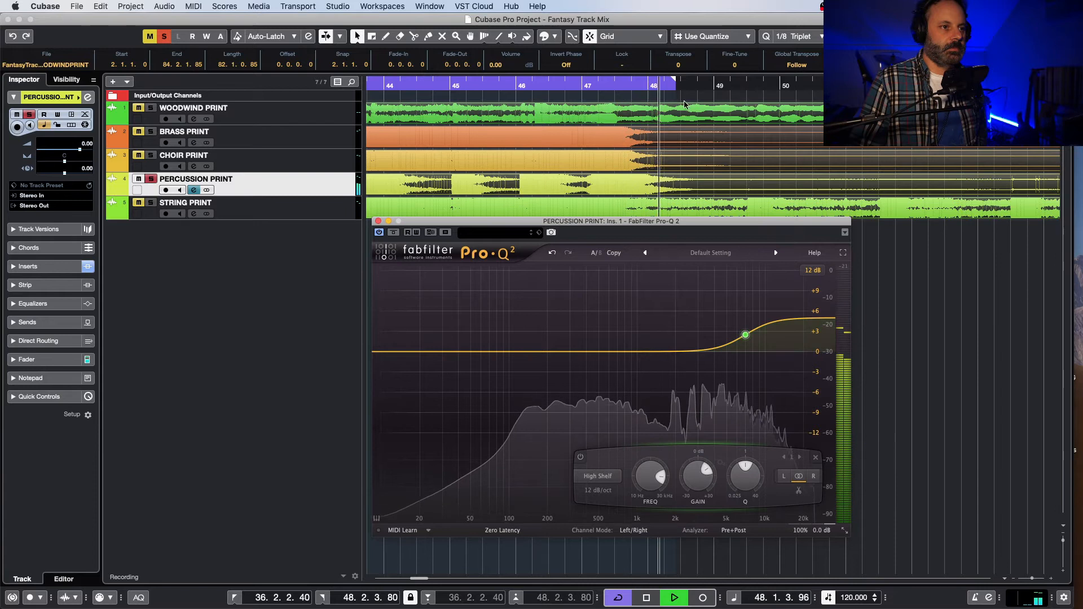
key(space)
click(564, 84)
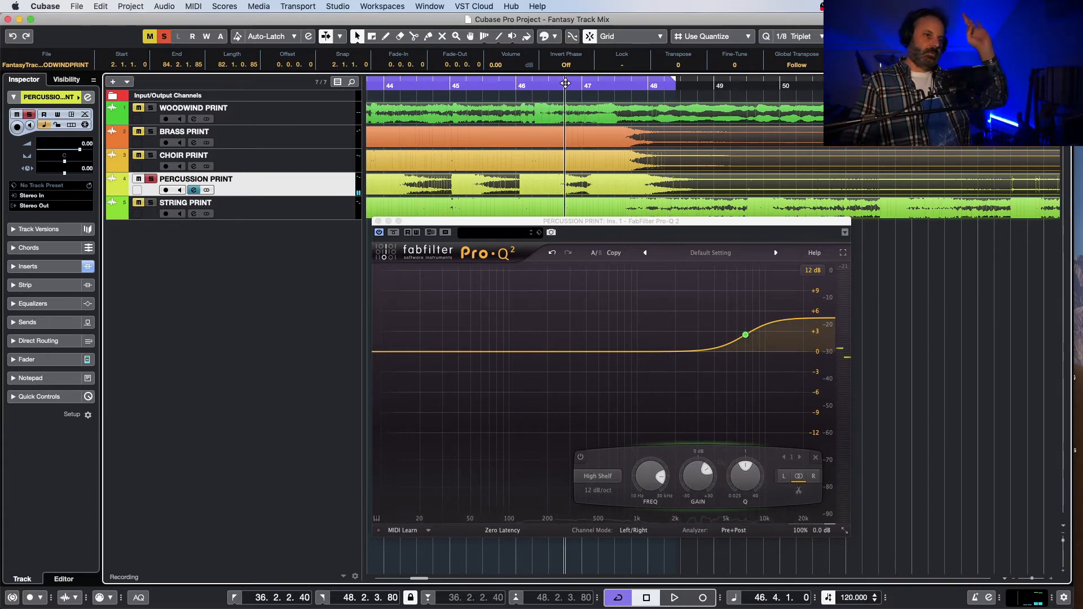
key(space)
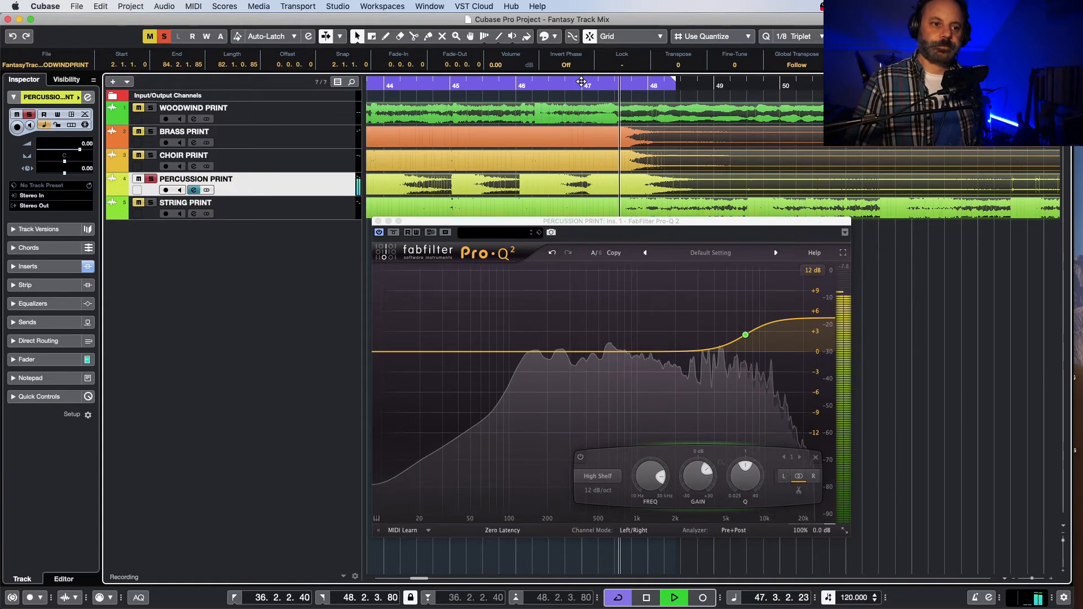
key(space)
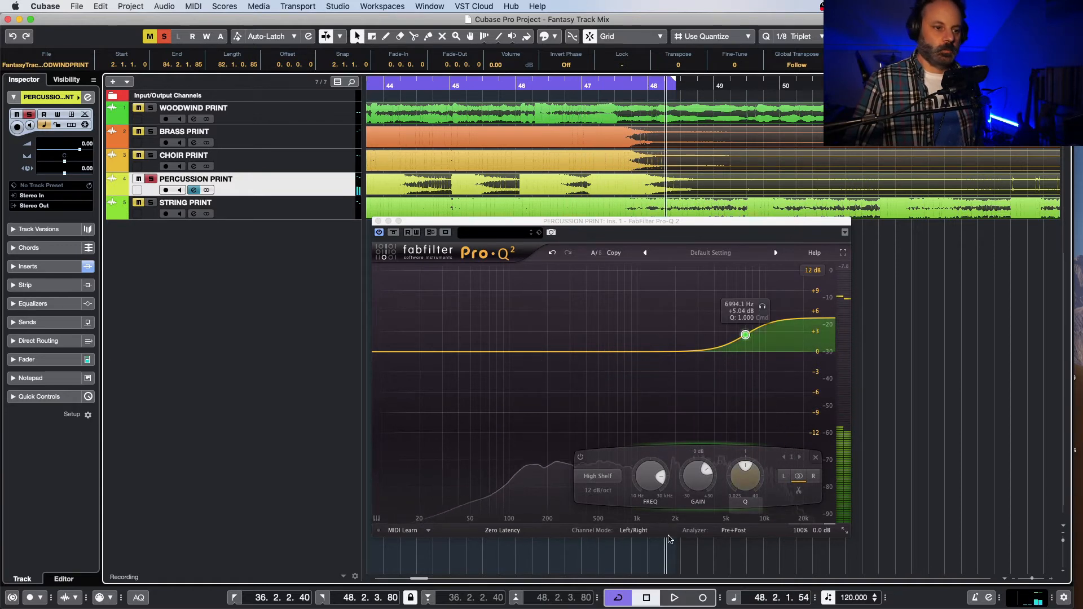
Step: Set the high shelf's gain to +4.06 dB and replay the percussion from around bars 44 to 47
mouse_move(713, 479)
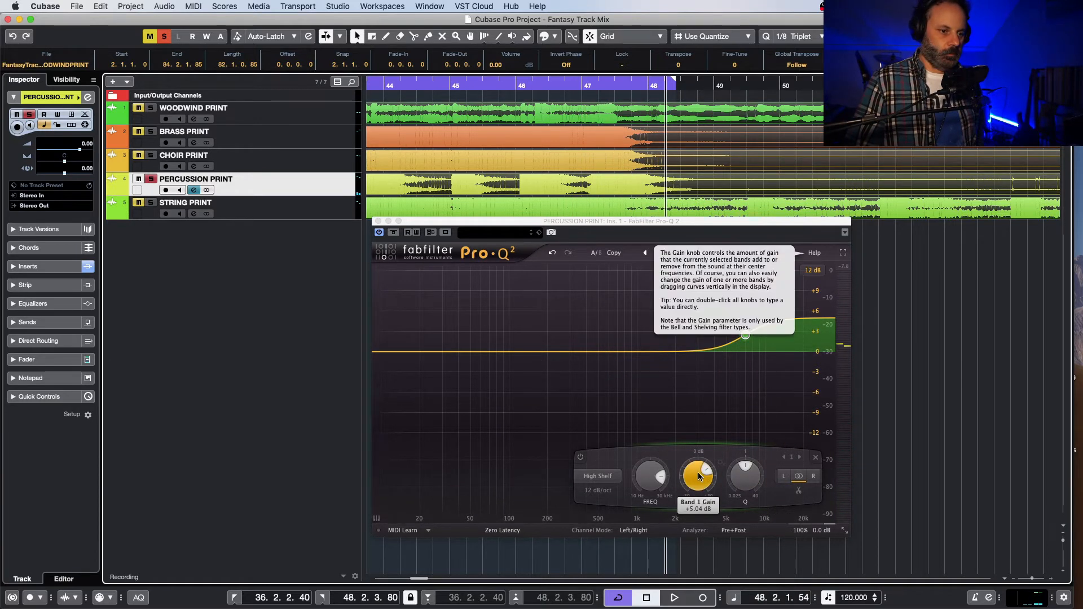
drag(693, 472, 695, 490)
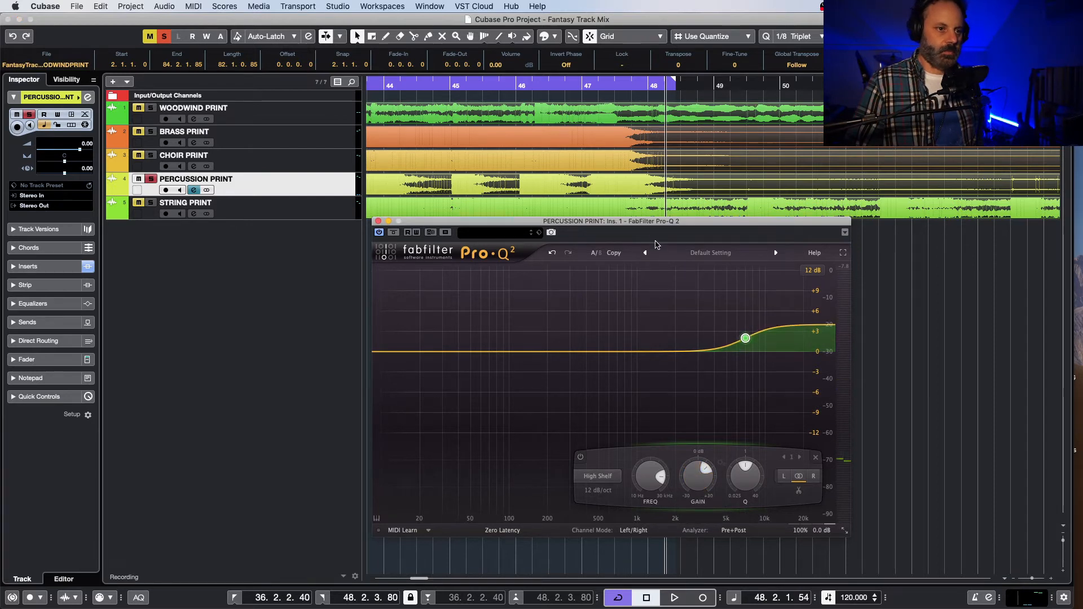
click(545, 93)
key(space)
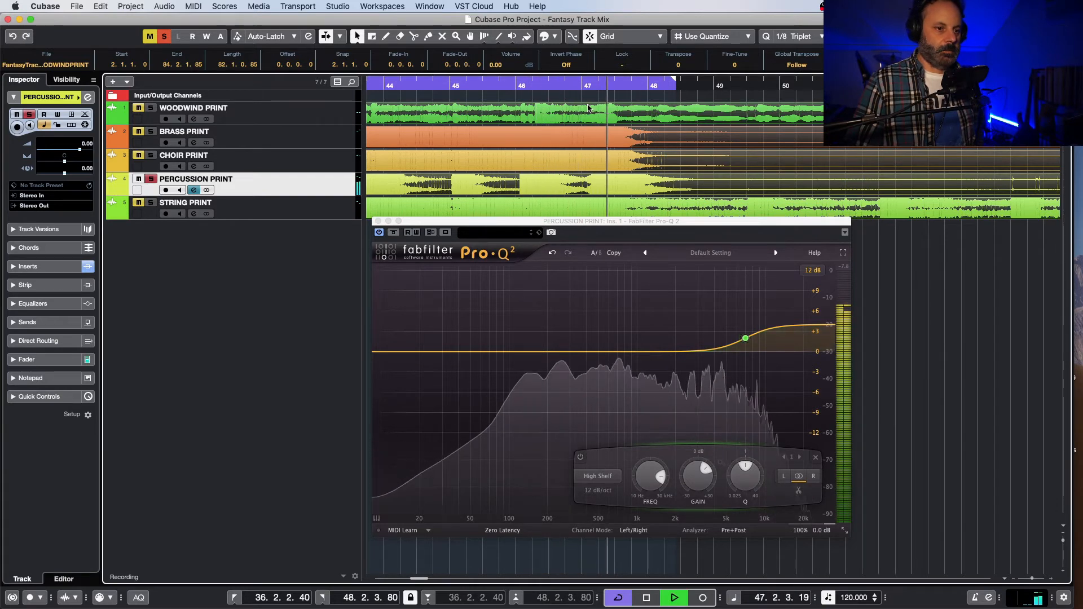
click(413, 87)
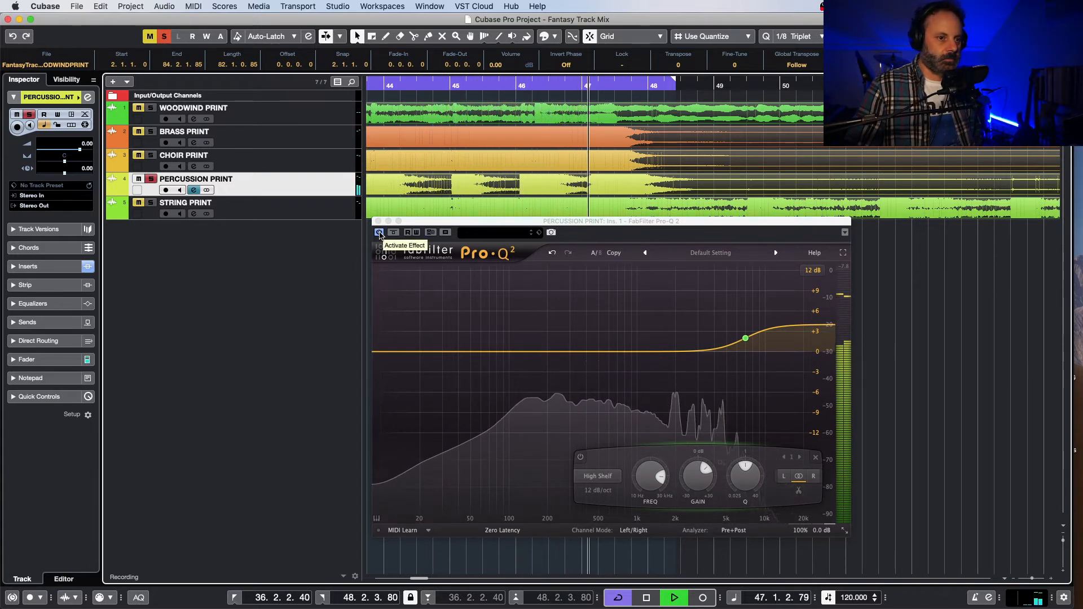
key(space)
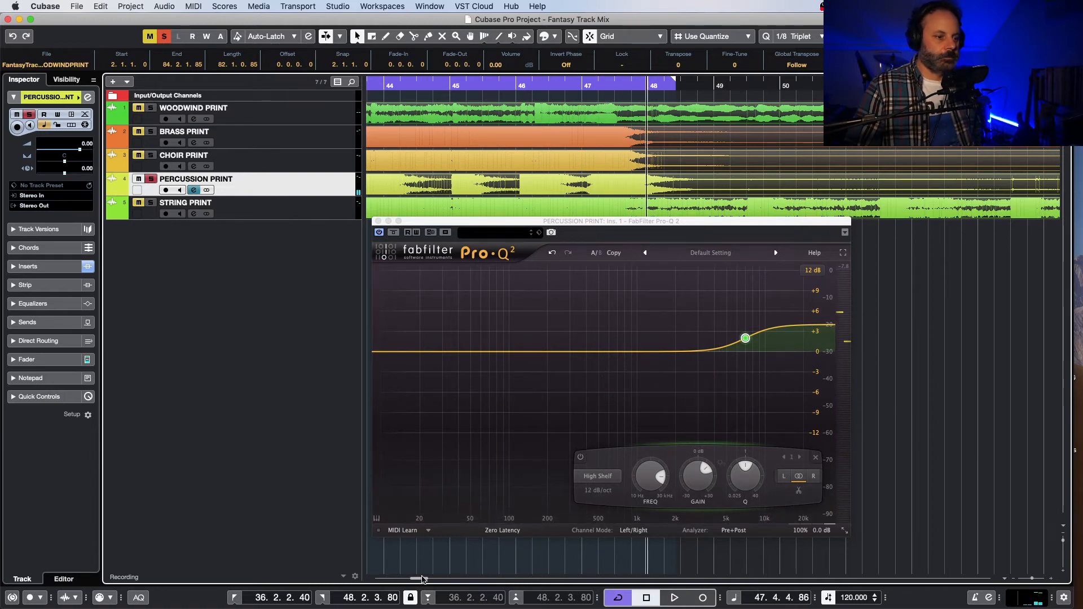
Step: Set the cycle range from 13.4.3.80 to 16.1.2.40 and play the soloed percussion within it
drag(422, 578, 393, 581)
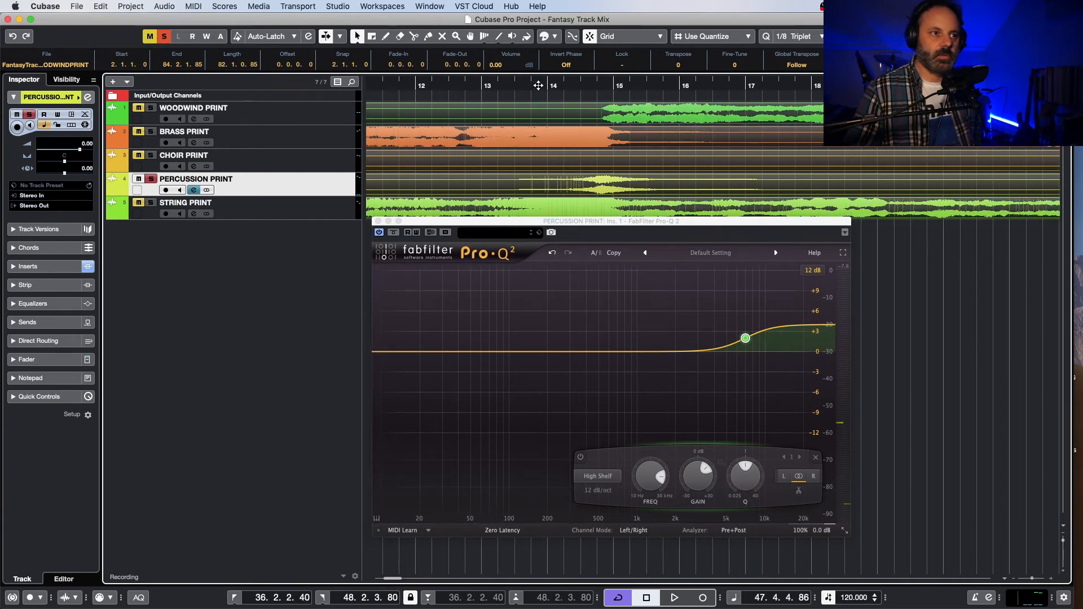
click(542, 85)
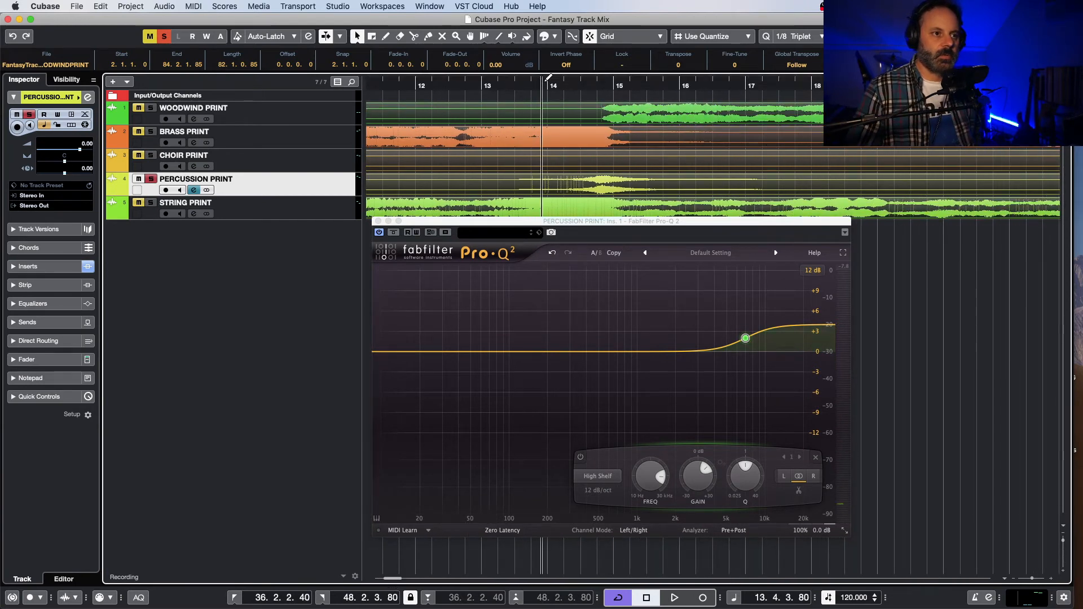
drag(548, 77, 686, 98)
key(space)
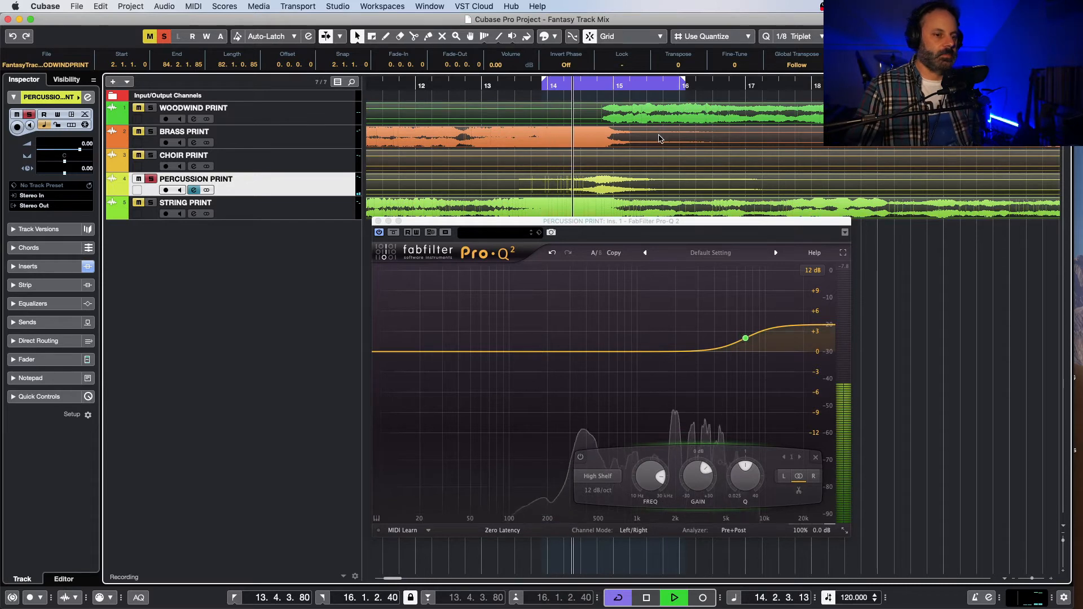
Step: Lower the high shelf's frequency to about 6033 Hz, comparing the percussion with the EQ bypassed and active
click(379, 233)
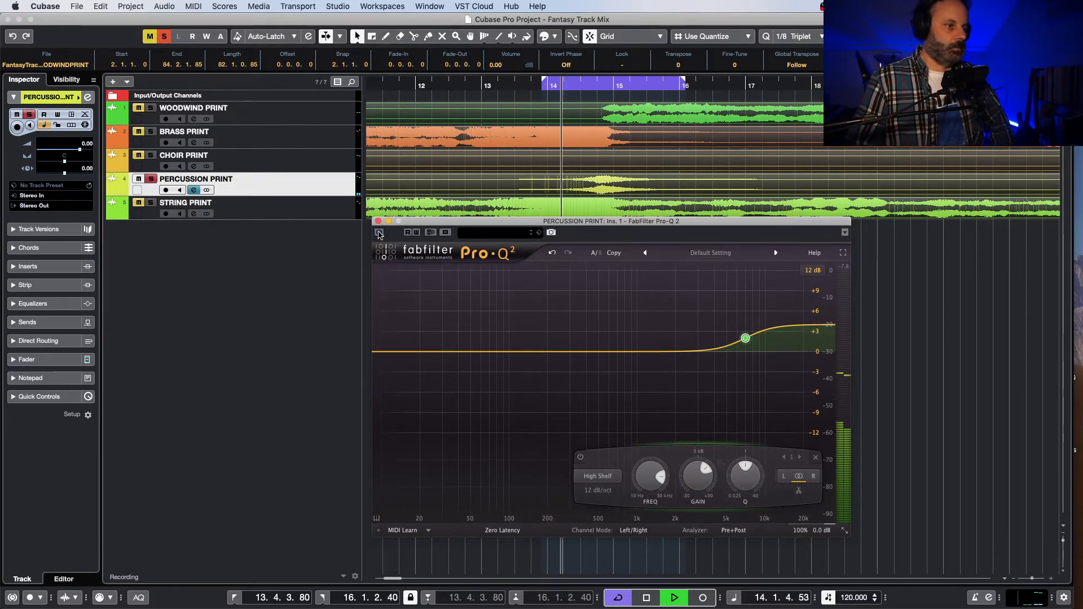
click(379, 233)
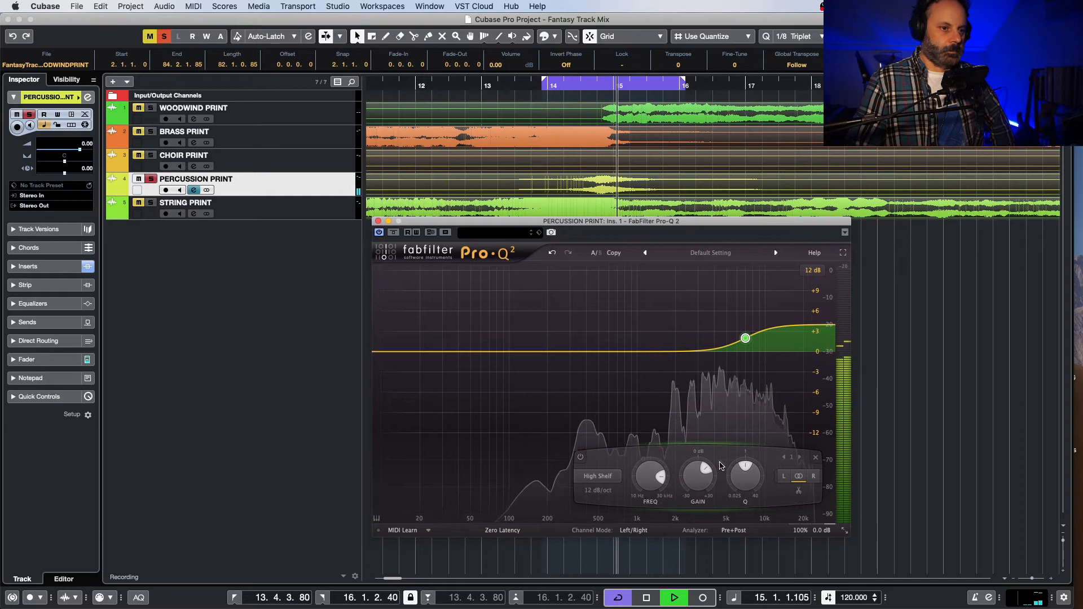
mouse_move(745, 339)
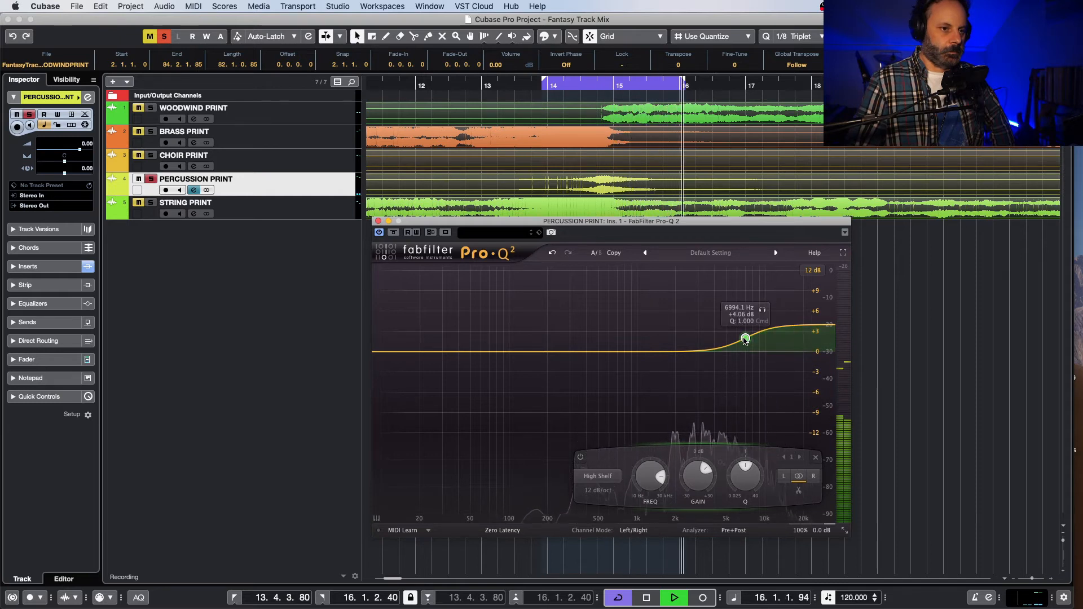
drag(745, 339, 735, 339)
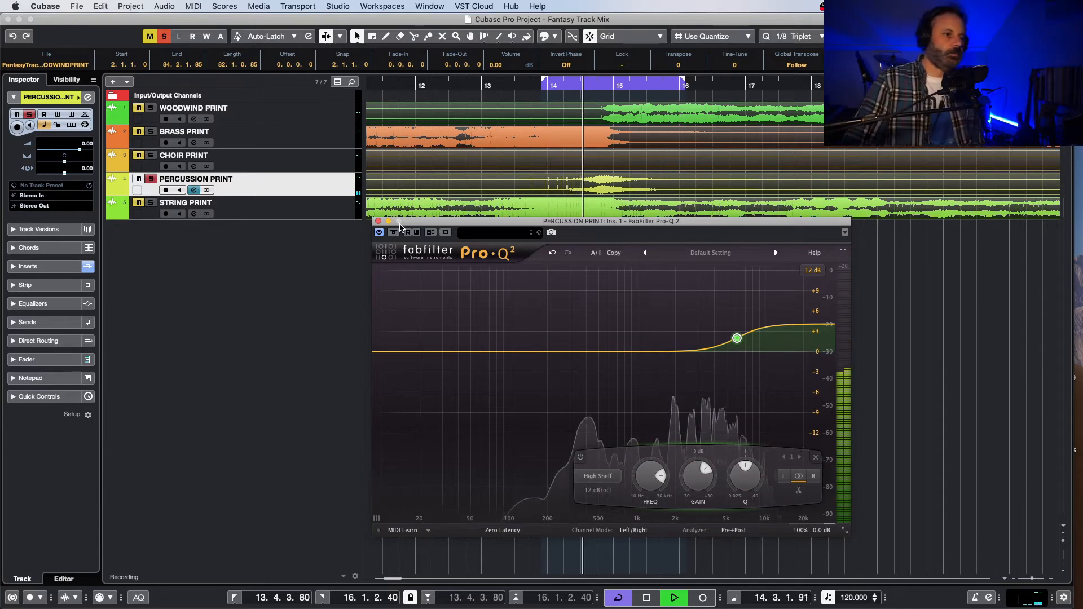
click(379, 232)
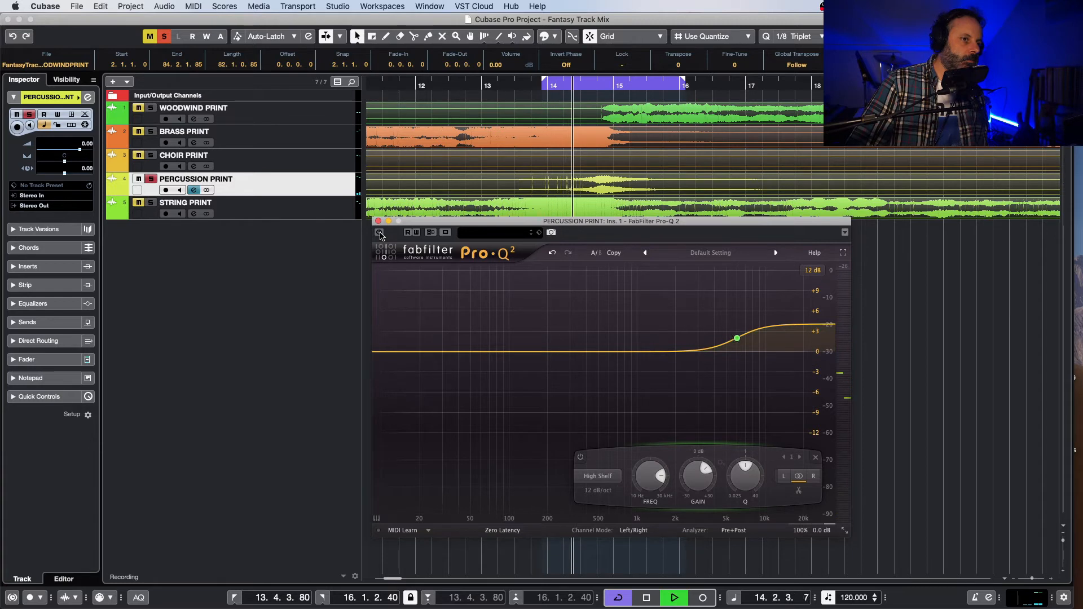
click(379, 233)
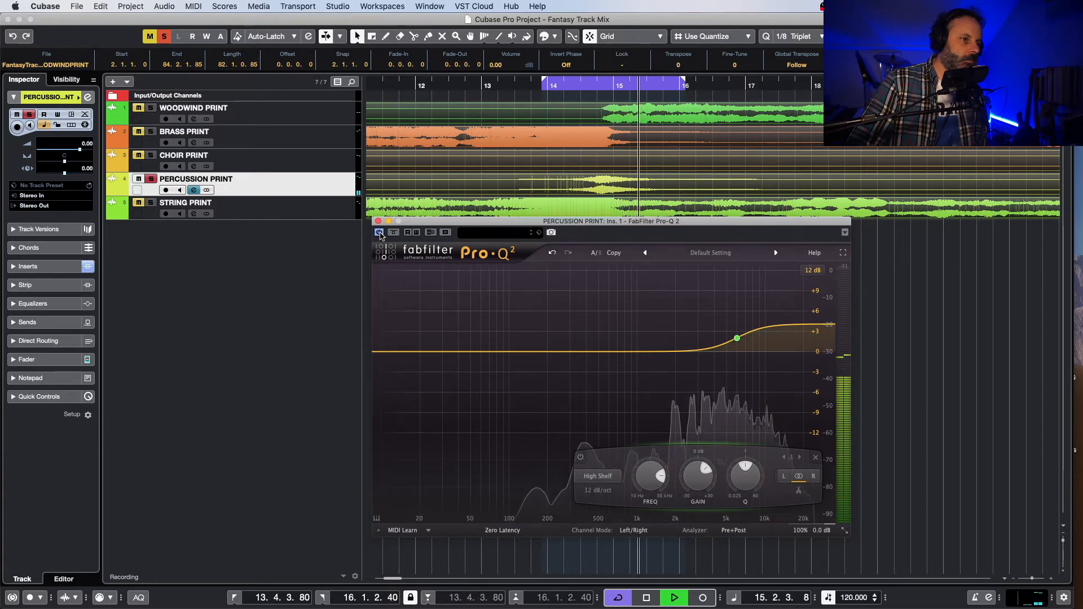
Step: Unsolo the percussion, play the full mix from before bar 14 and turn off cycle playback
click(151, 179)
key(space)
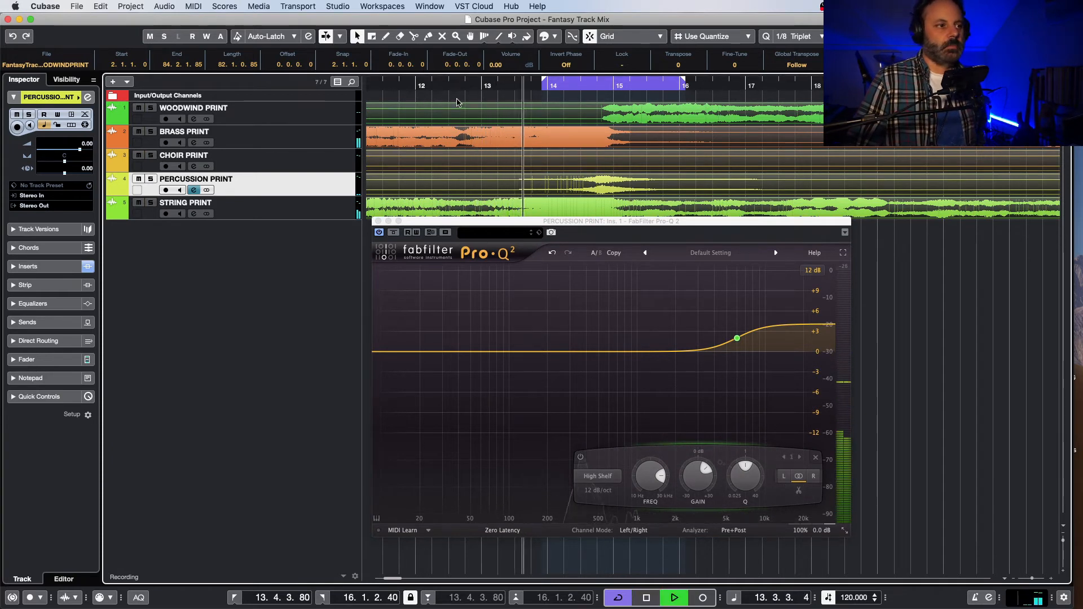
key(KP_Divide)
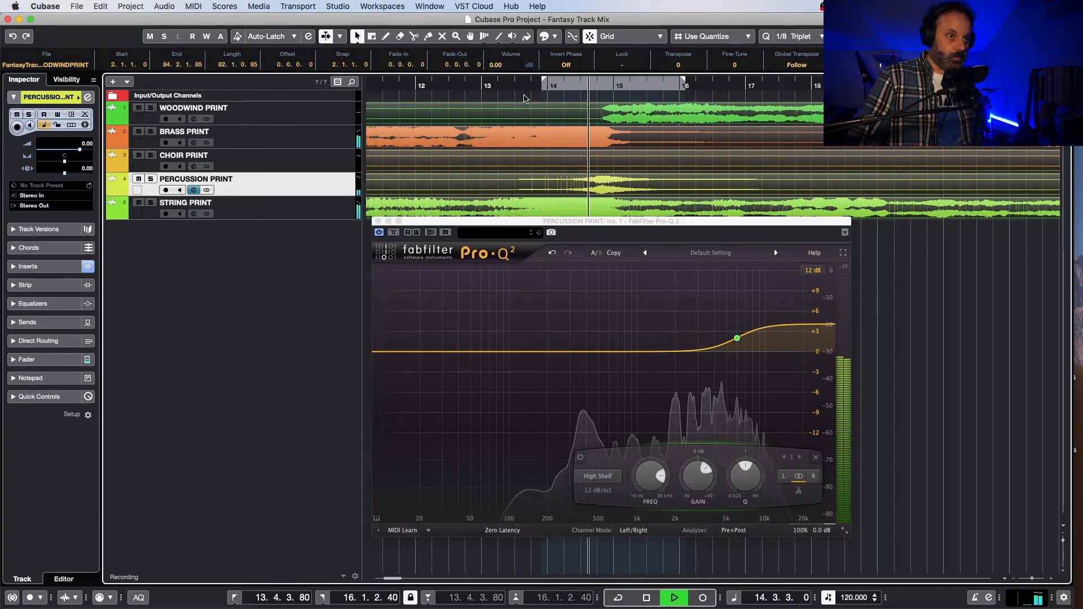
Step: Listen to the equalized percussion in the full mix from 11.4.1.0 and again through the choir and percussion section up to bar 34
key(space)
click(398, 90)
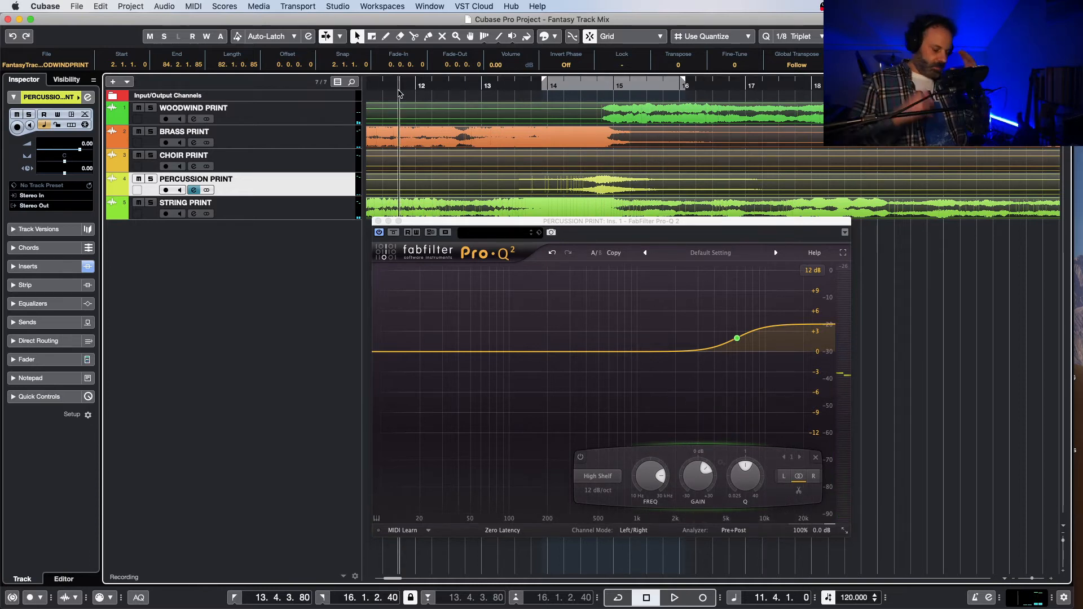
key(space)
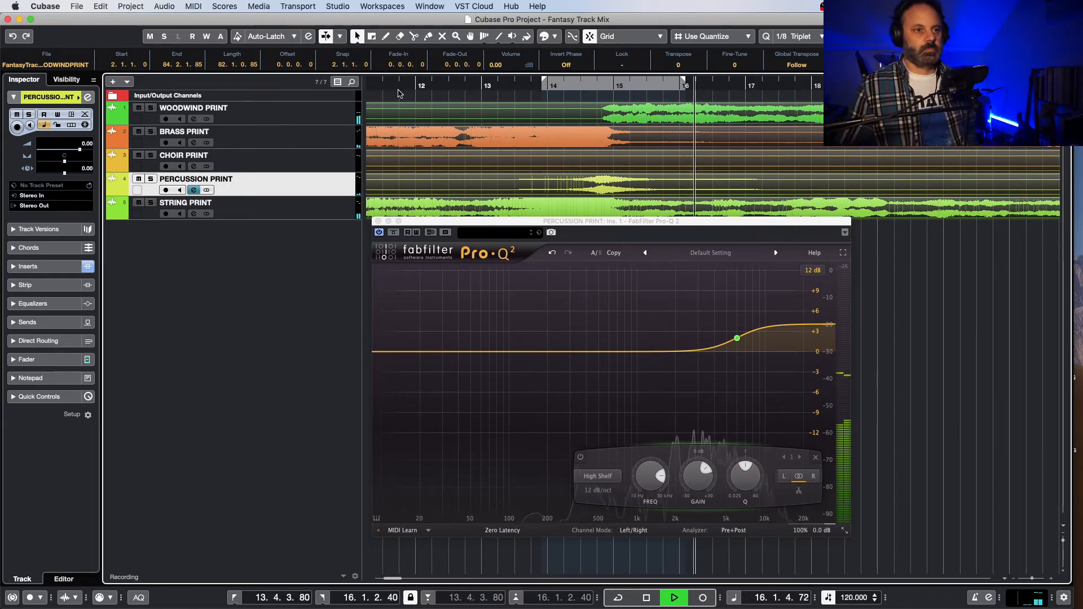
key(space)
drag(394, 578, 406, 565)
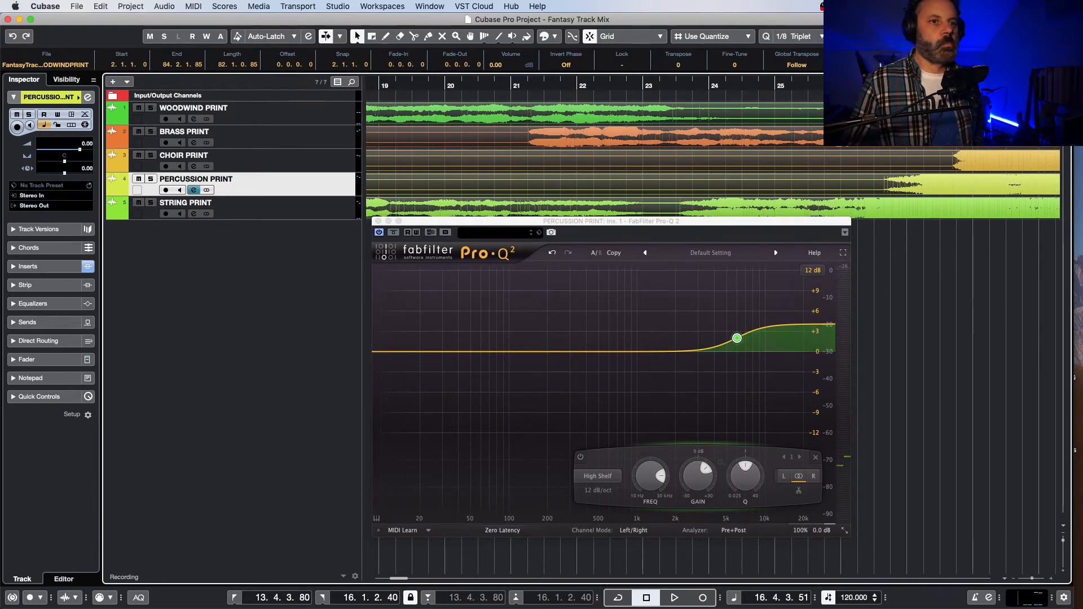
key(space)
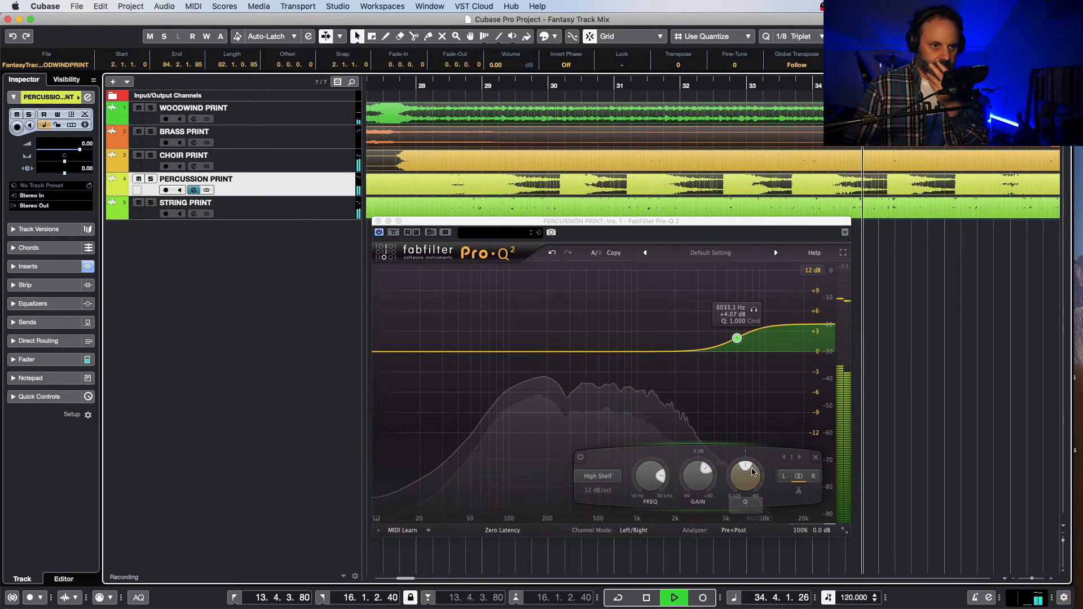
Step: Lower the percussion high shelf's Q for a gentler slope and listen to the full mix up to bar 40
drag(745, 498, 745, 494)
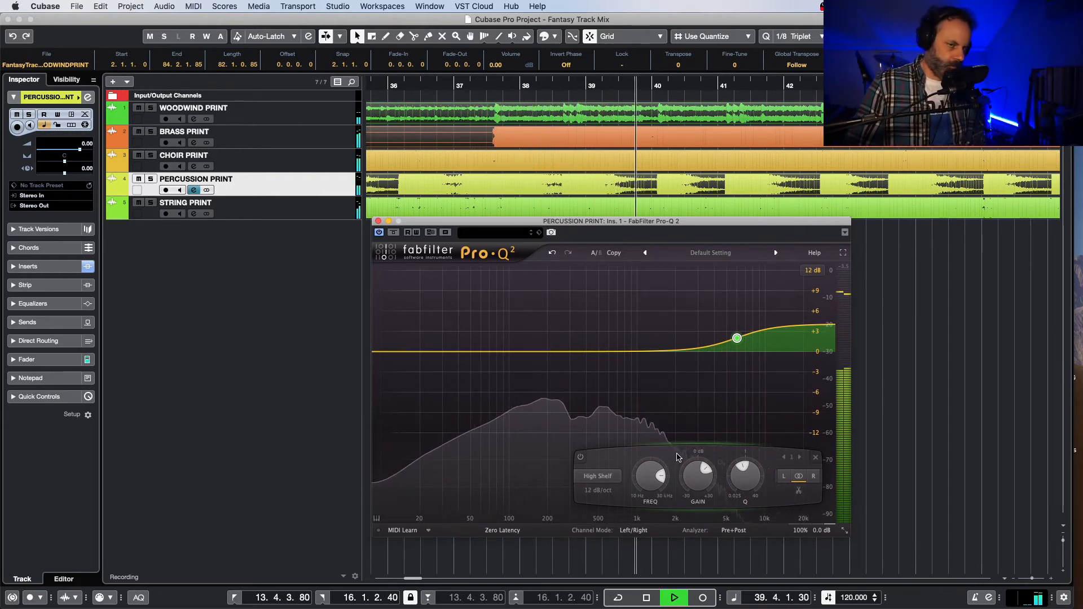
key(space)
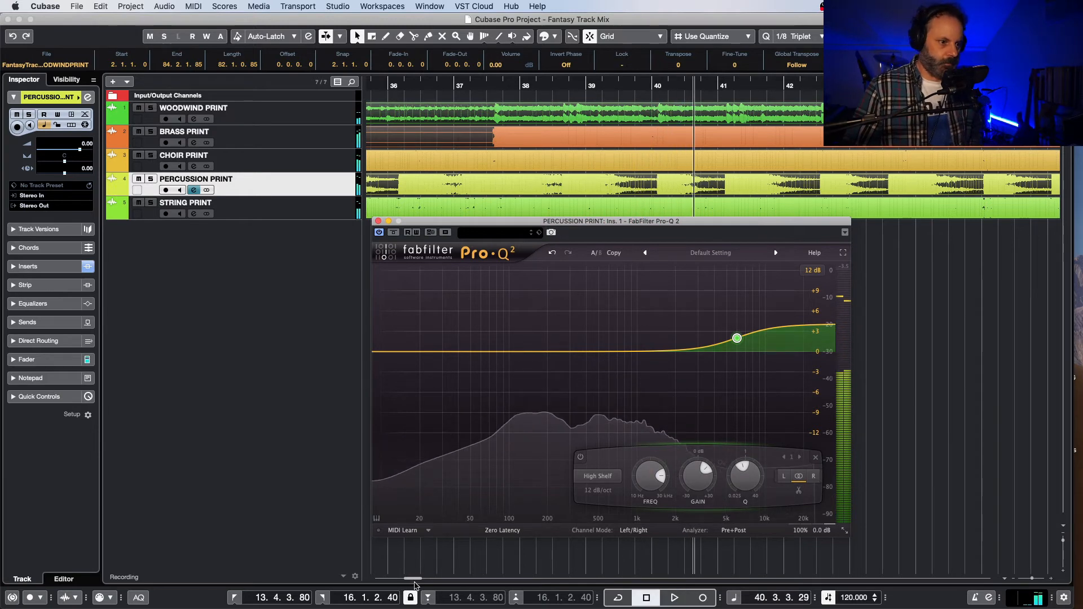
Step: Listen to the full mix from 54.4.3.80, around bar 66, and through the transition near bar 69
drag(412, 579, 425, 578)
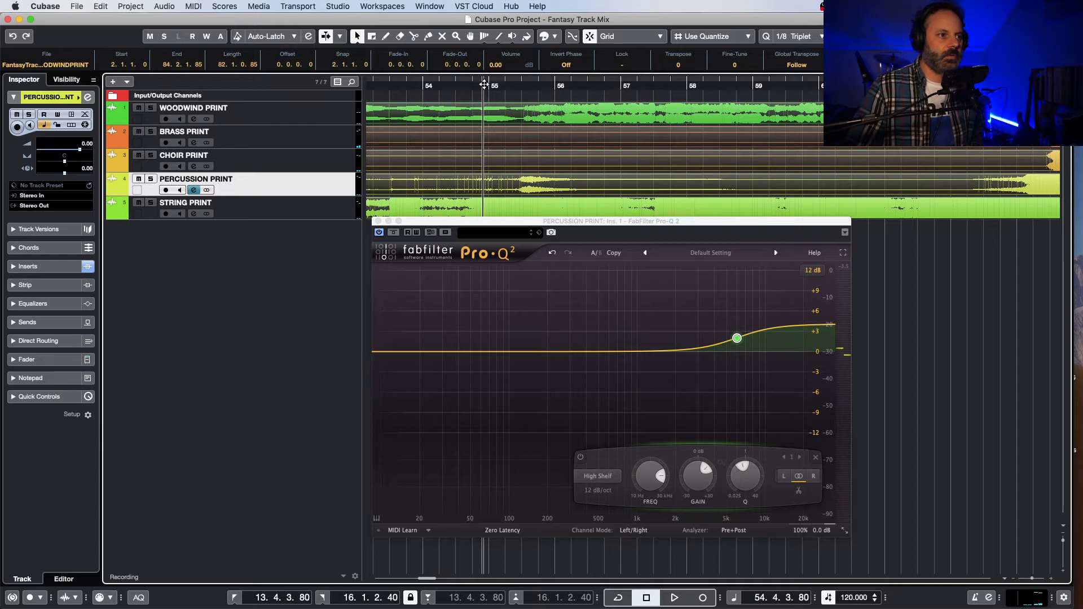
key(space)
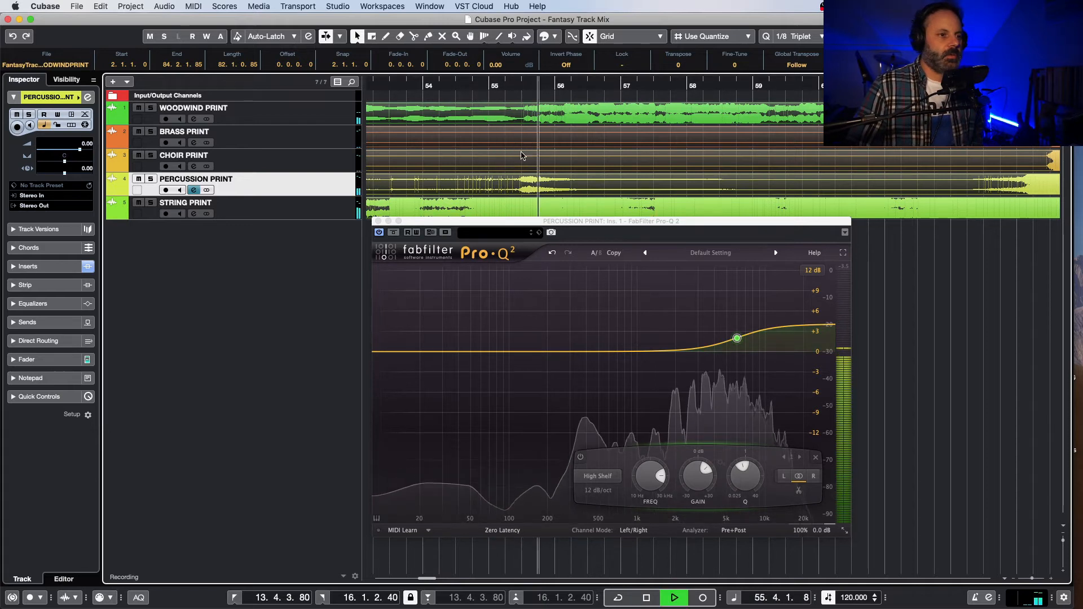
key(space)
drag(430, 579, 440, 580)
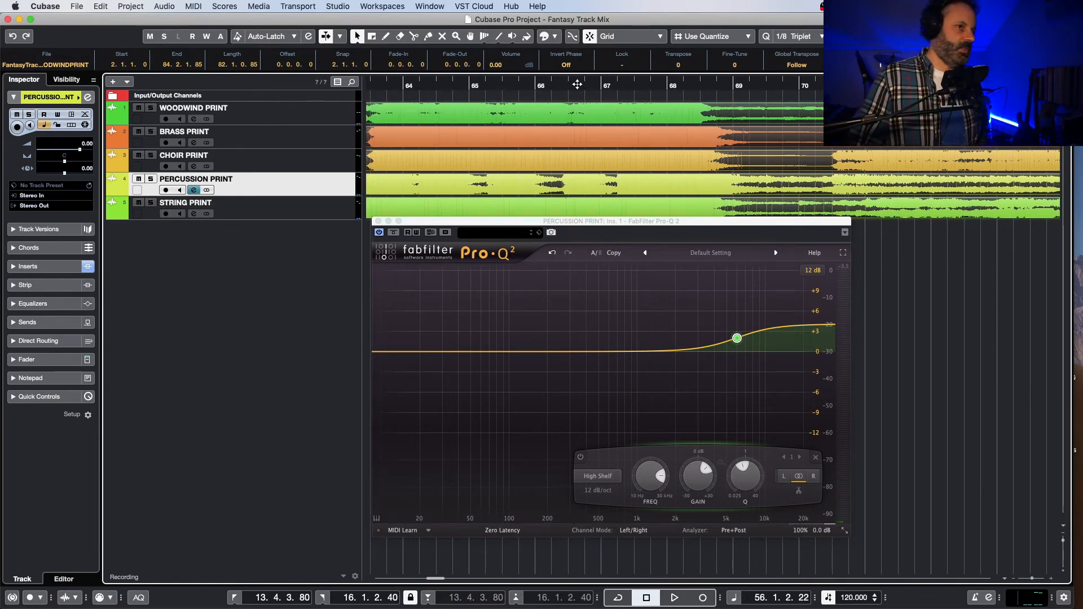
key(space)
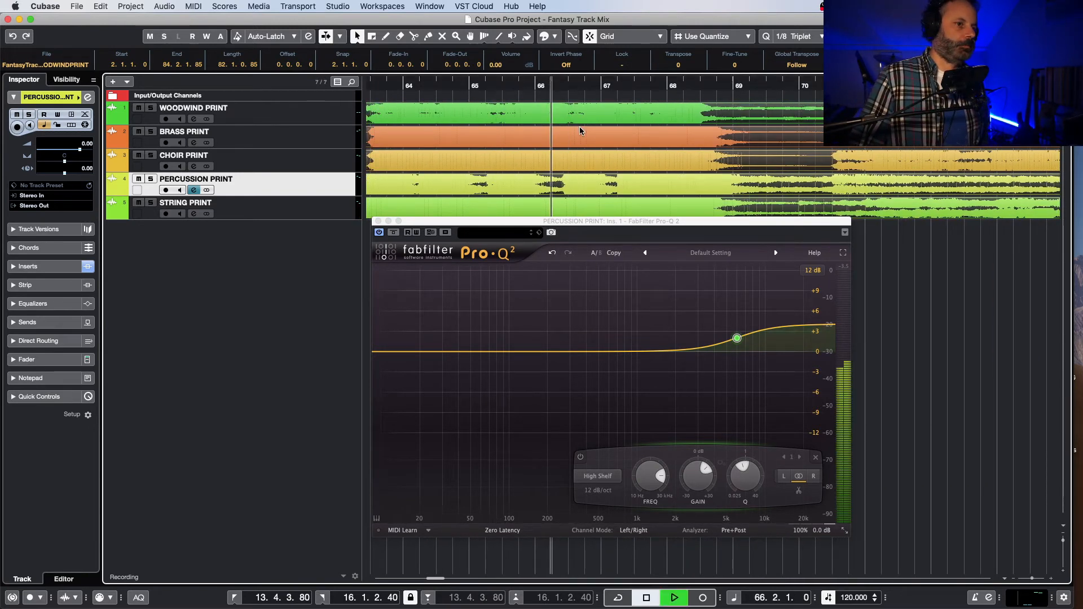
key(space)
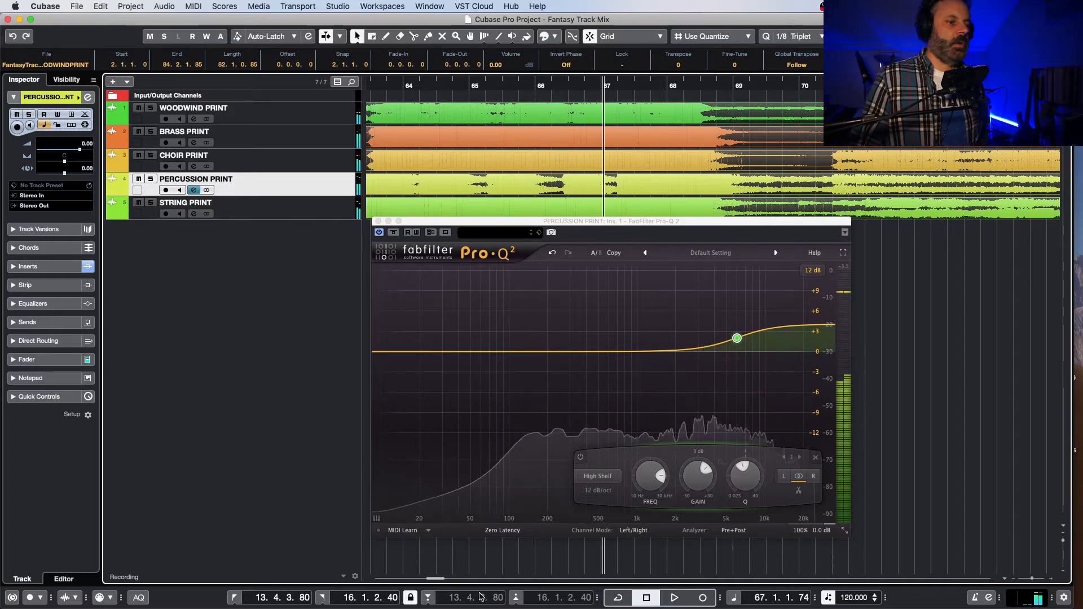
scroll(637, 202, left, 5)
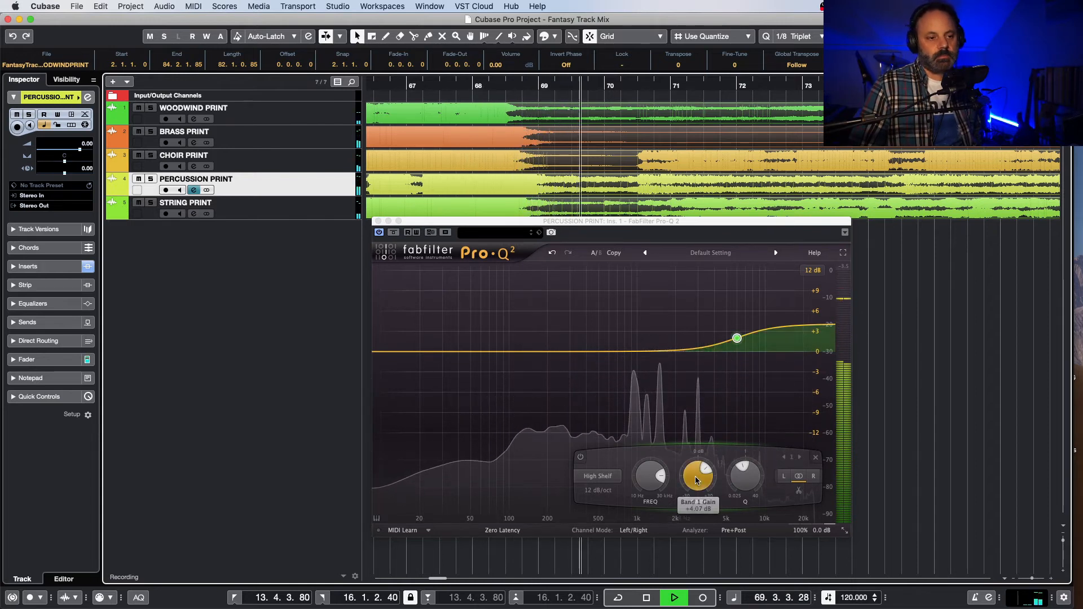
key(space)
Step: Solo the percussion and lower its high shelf gain to about +3 dB while playing bars 66 to 69
drag(436, 579, 433, 580)
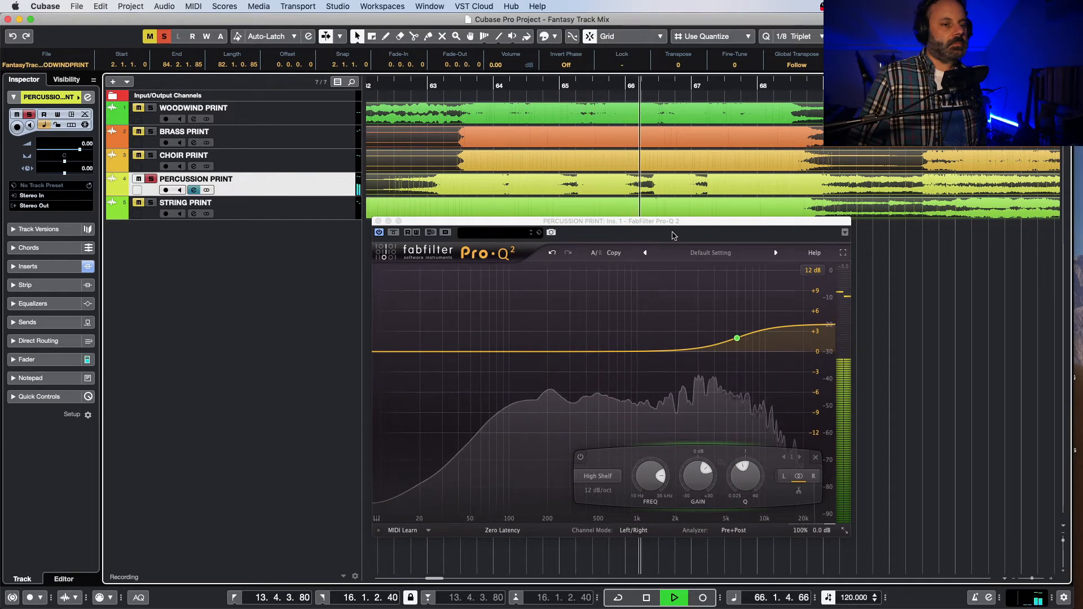
click(697, 480)
drag(698, 482, 699, 494)
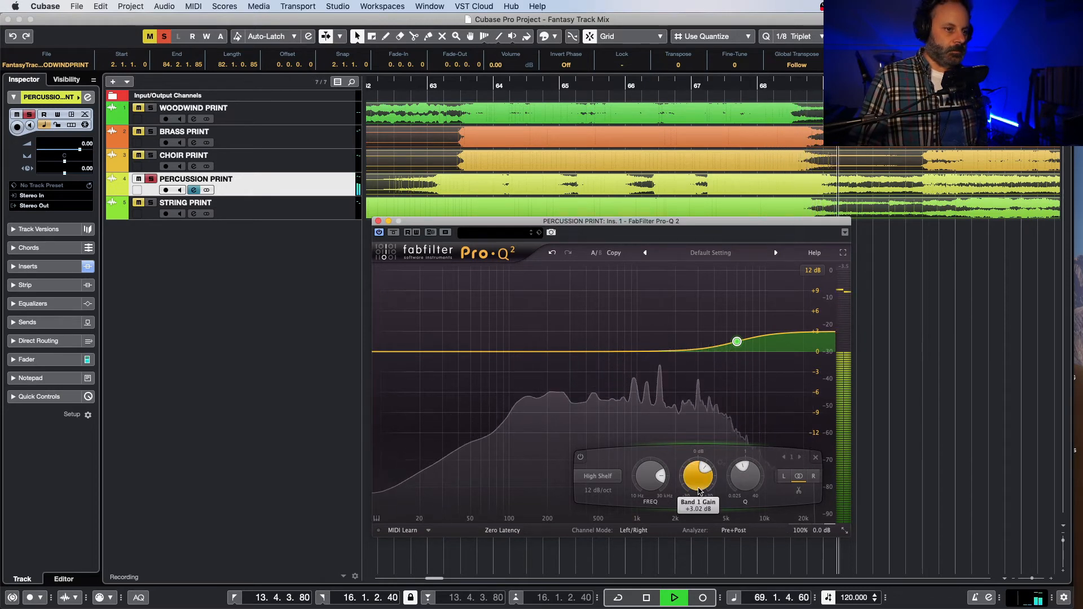
key(space)
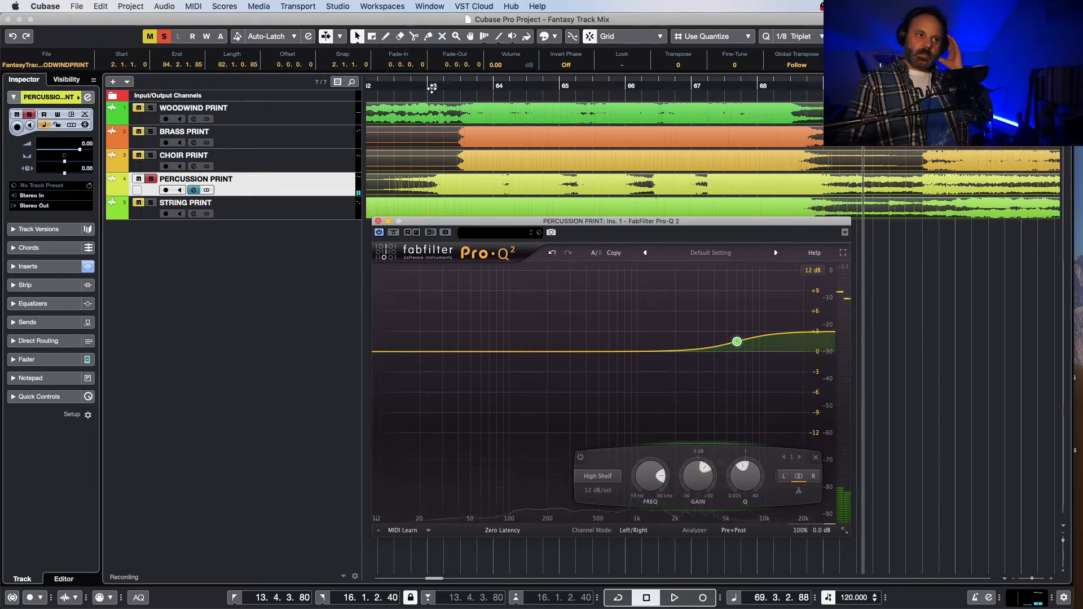
Step: Play the soloed percussion from 63.1.2.40 to check the reduced high shelf
click(432, 85)
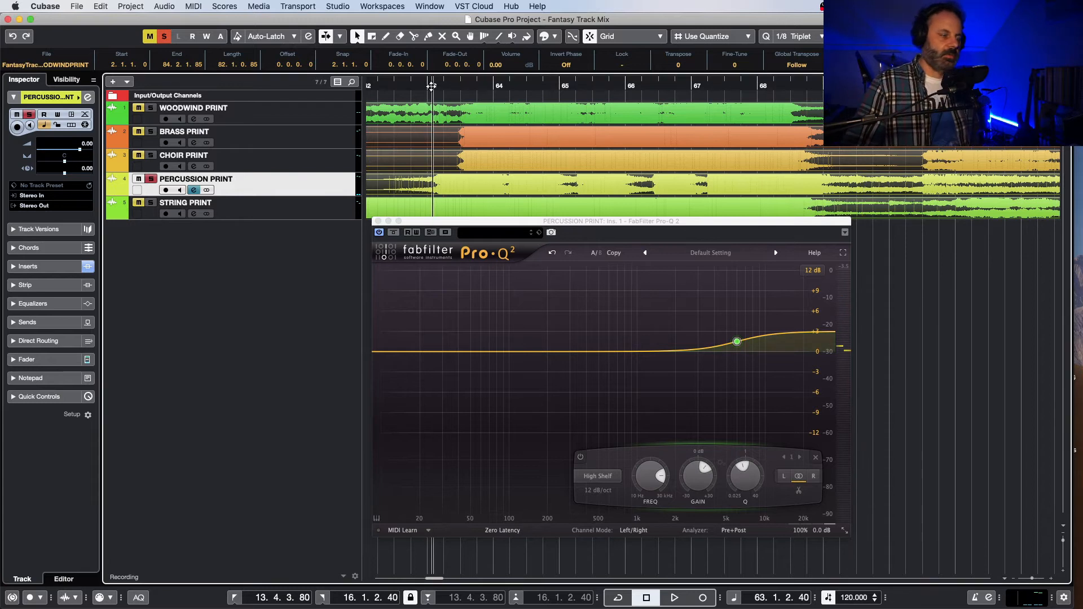
key(space)
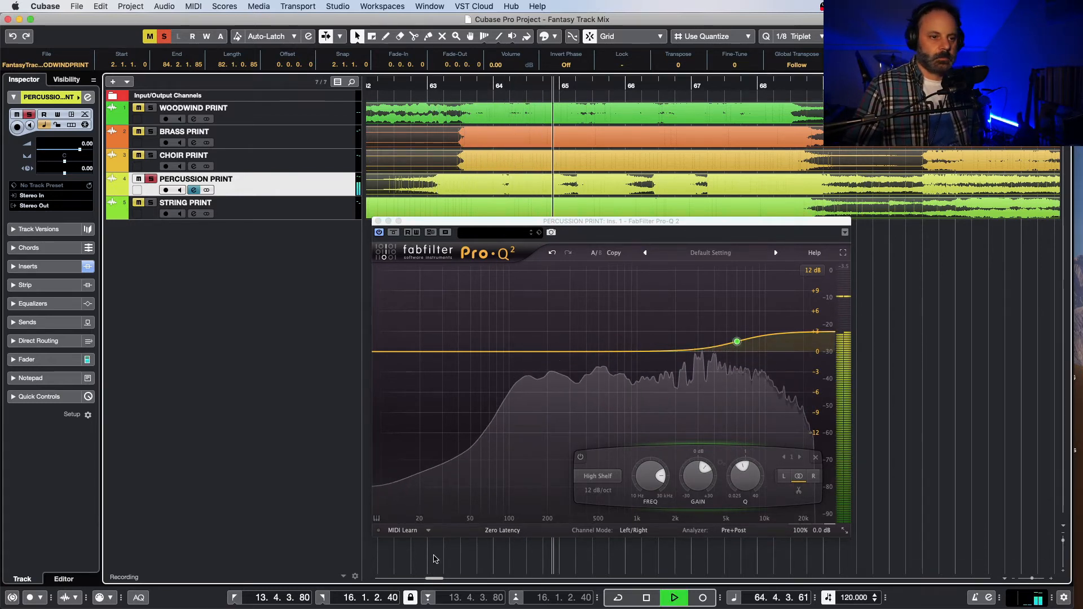
key(space)
Step: Set the cycle range from 37.3.3.80 to 44.4.2.40 and loop the soloed percussion within it
drag(439, 581, 415, 586)
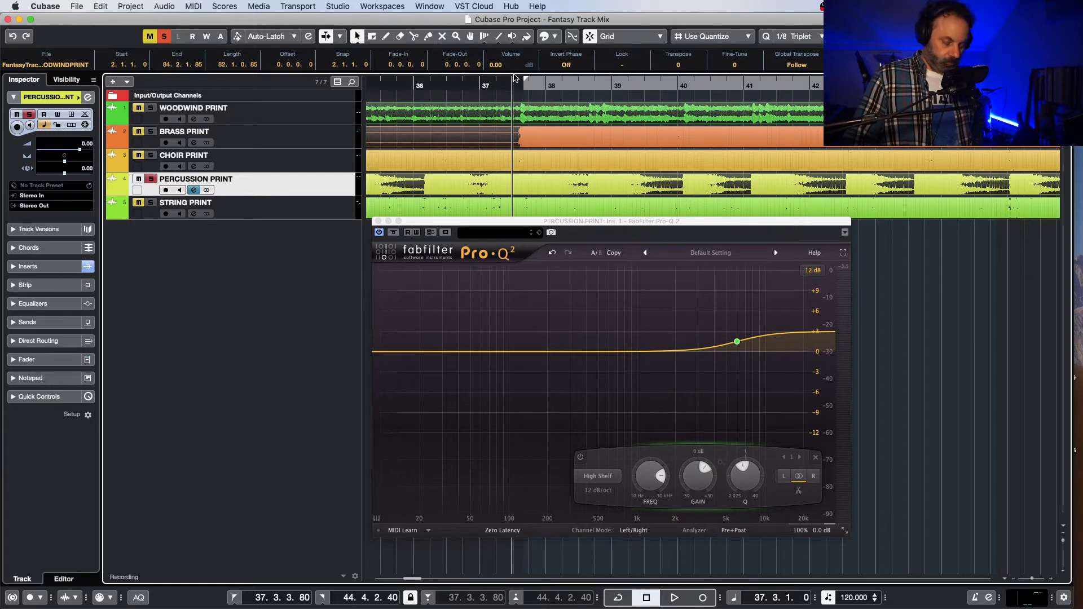
key(space)
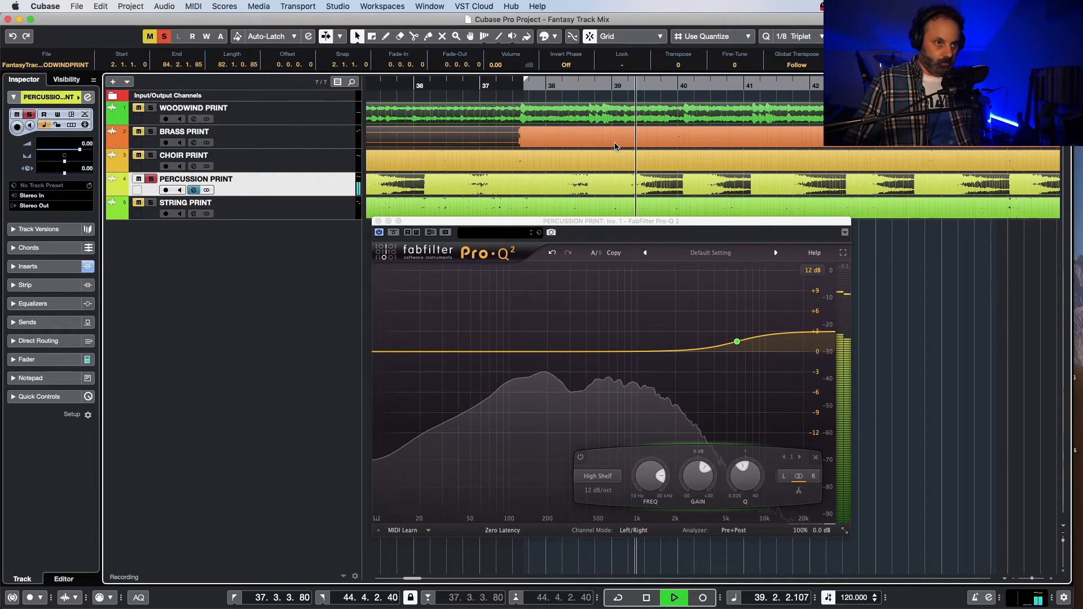
key(KP_Divide)
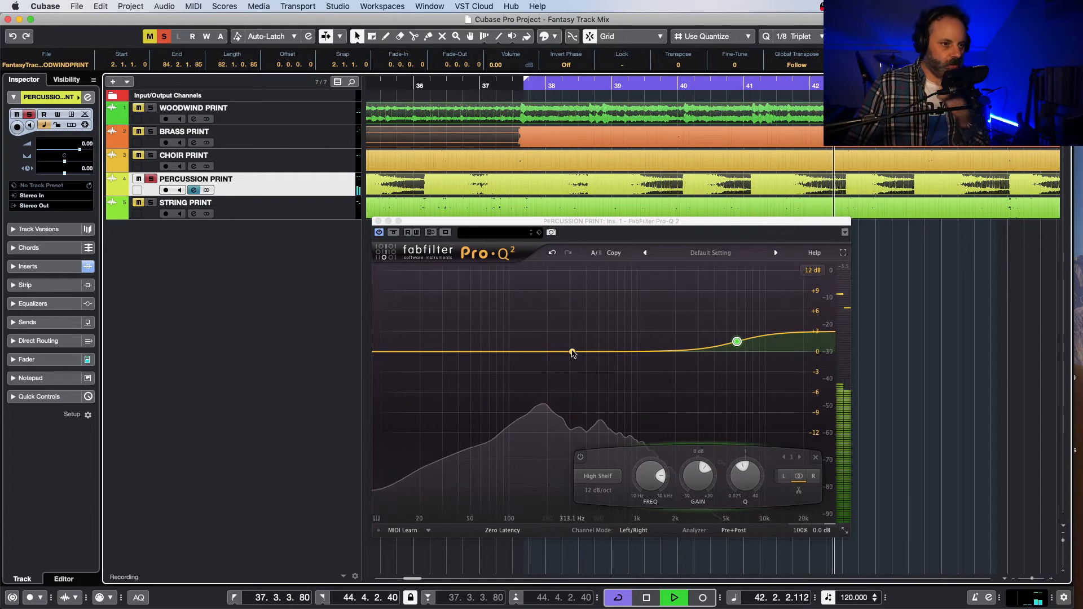
Step: Add a bell band to the percussion EQ, audition it to about 403 Hz, and cut its gain to about -3.5 dB
click(573, 352)
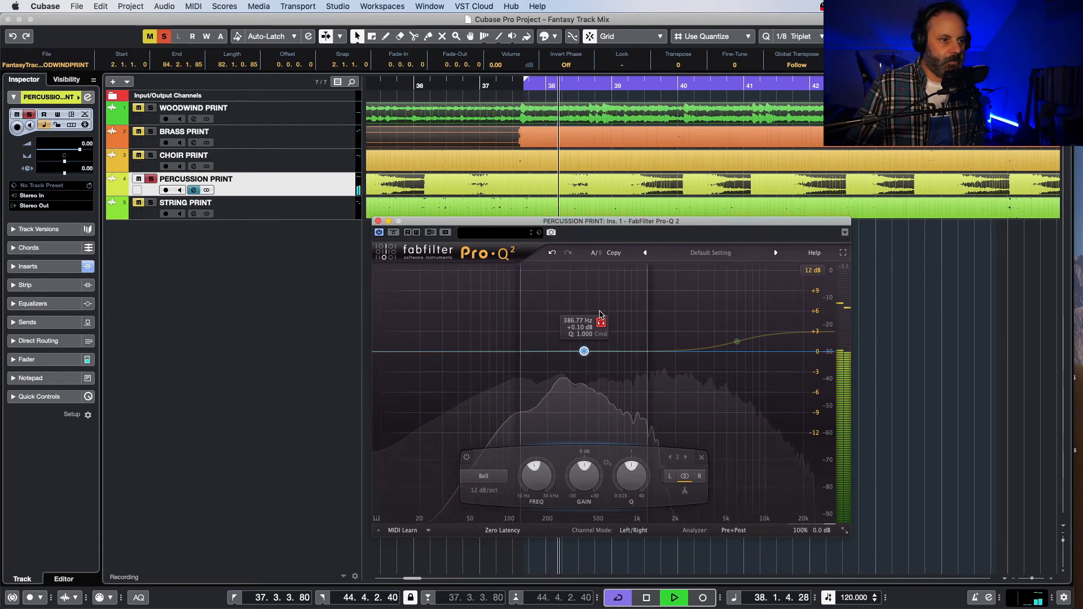
mouse_move(589, 319)
mouse_down()
mouse_move(636, 318)
mouse_move(583, 320)
mouse_move(602, 321)
mouse_up()
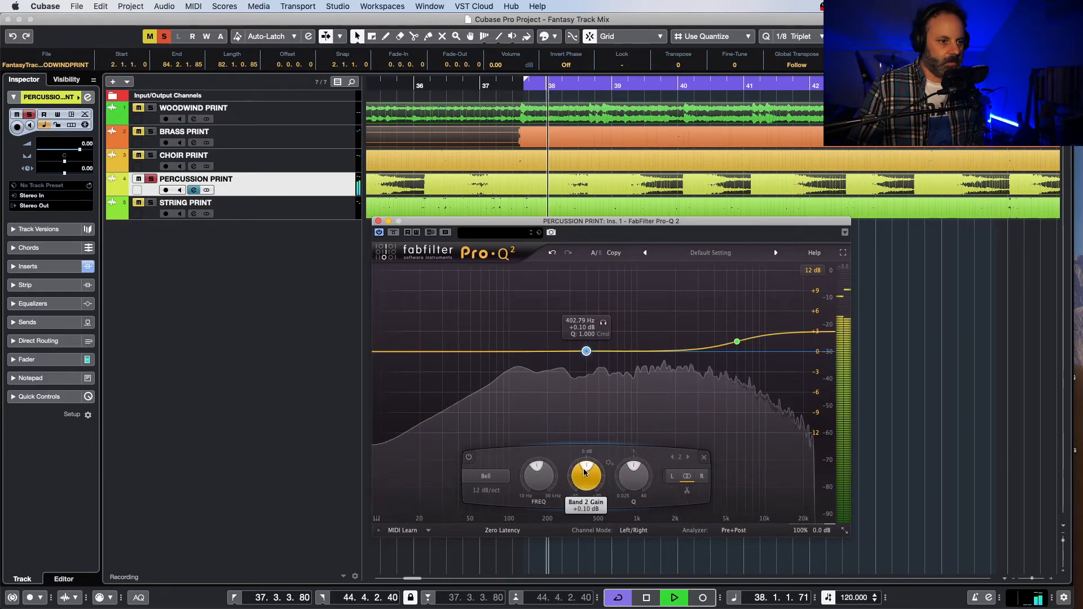
drag(584, 473, 584, 478)
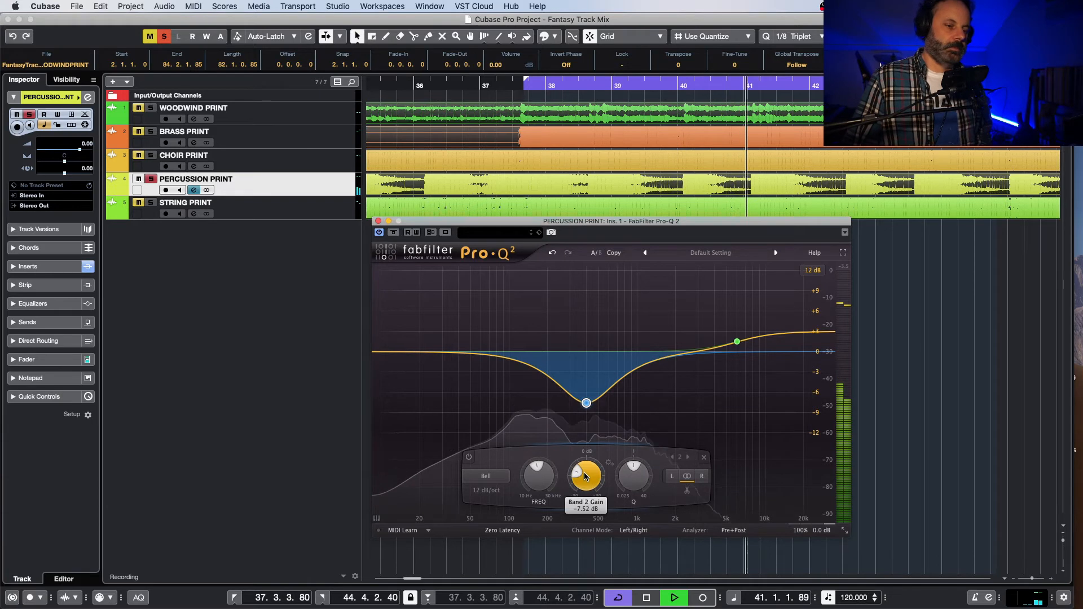
drag(583, 472, 594, 420)
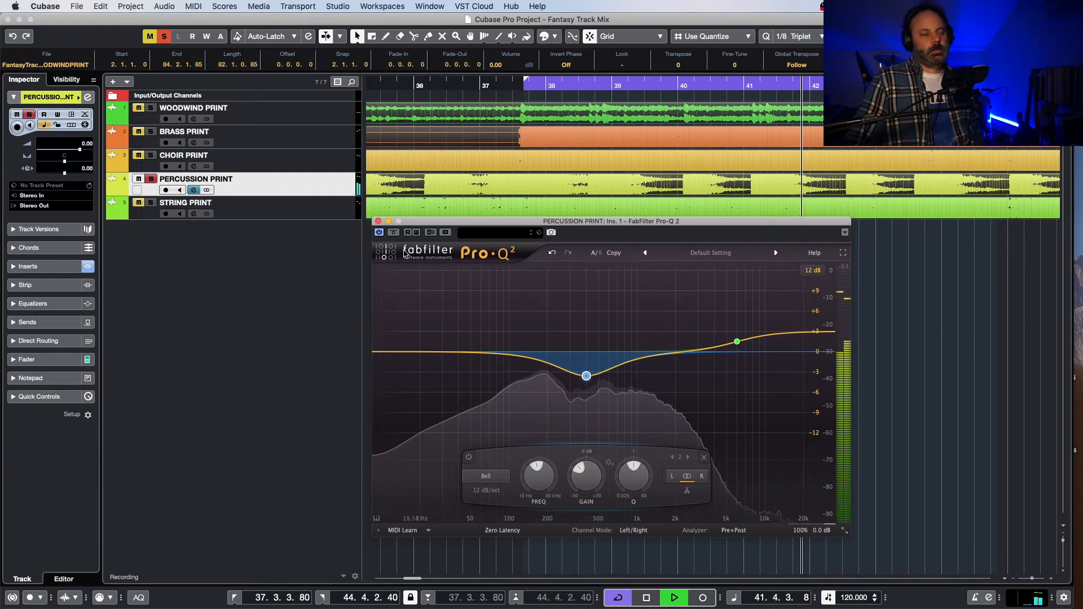
Step: Compare the looping percussion with the EQ bypassed and active
click(380, 232)
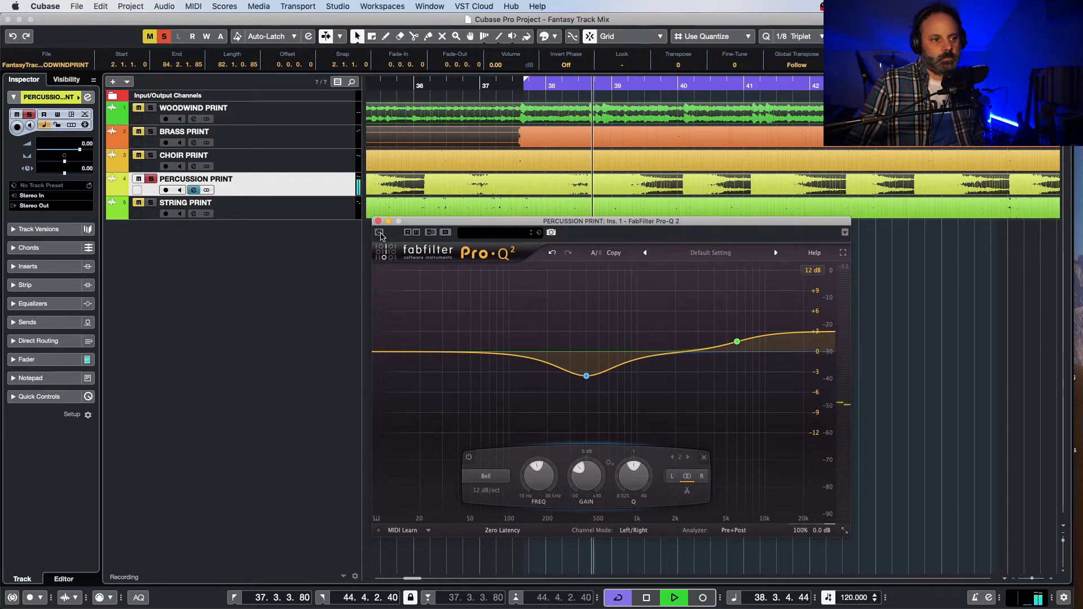
click(380, 232)
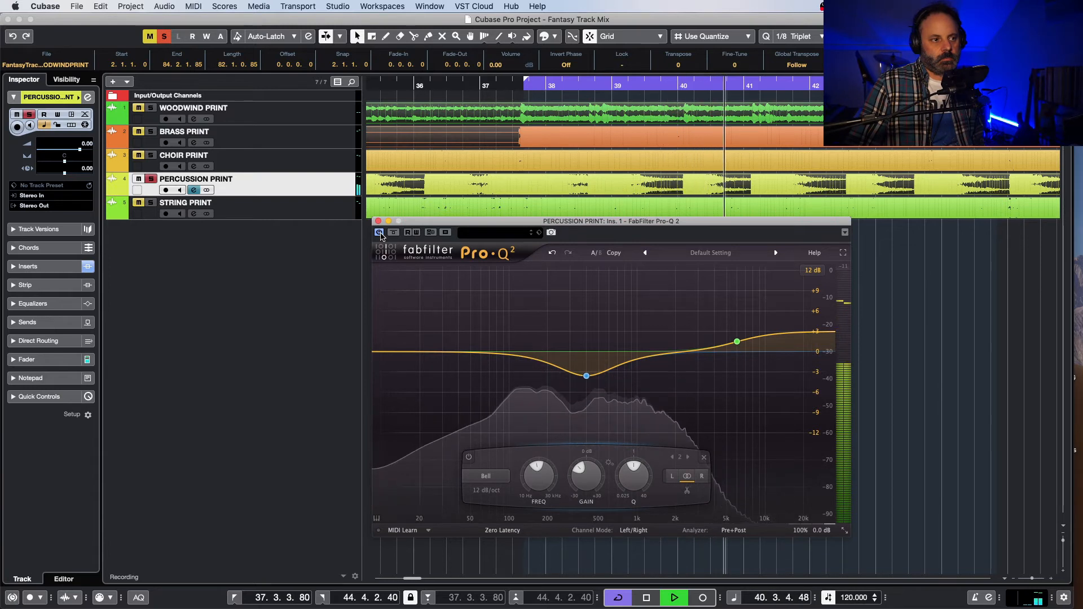
click(380, 232)
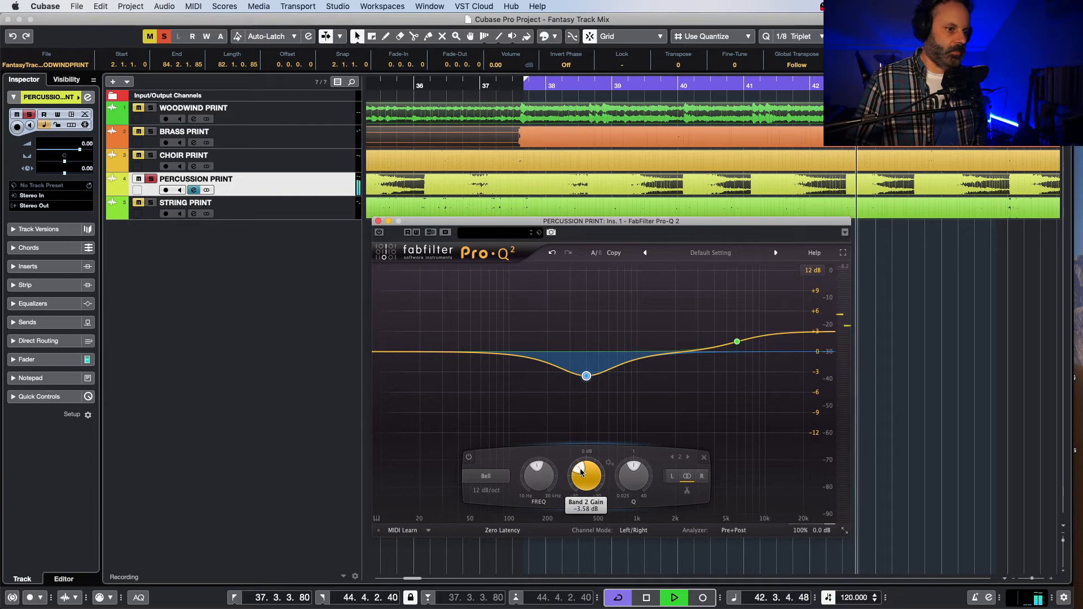
click(381, 232)
Step: Ease the 403 Hz bell cut to about -2.1 dB and close the percussion EQ
scroll(582, 471, up, 3)
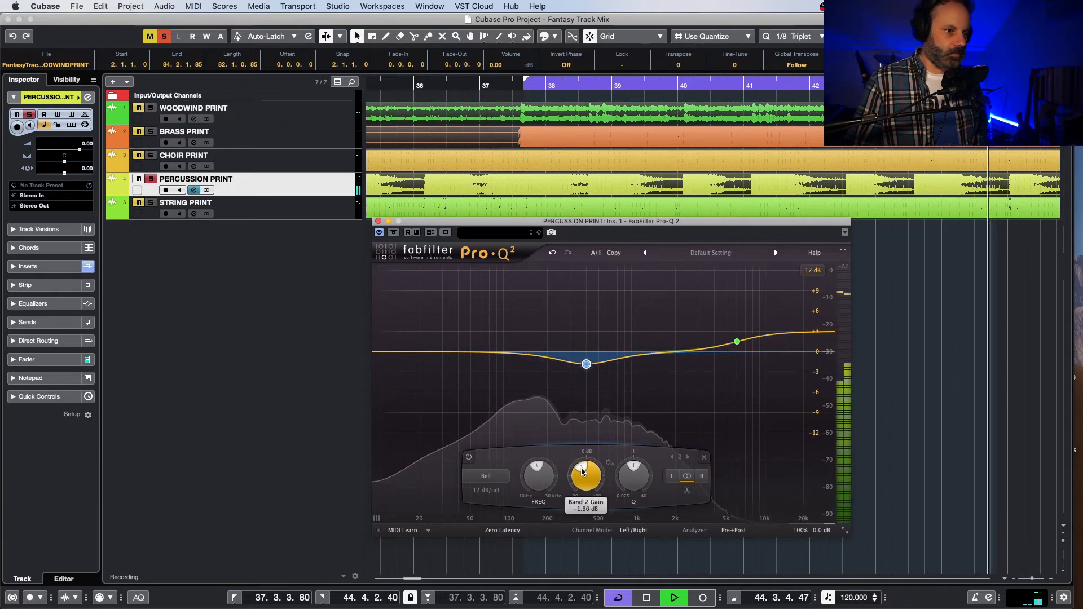
scroll(582, 471, down, 1)
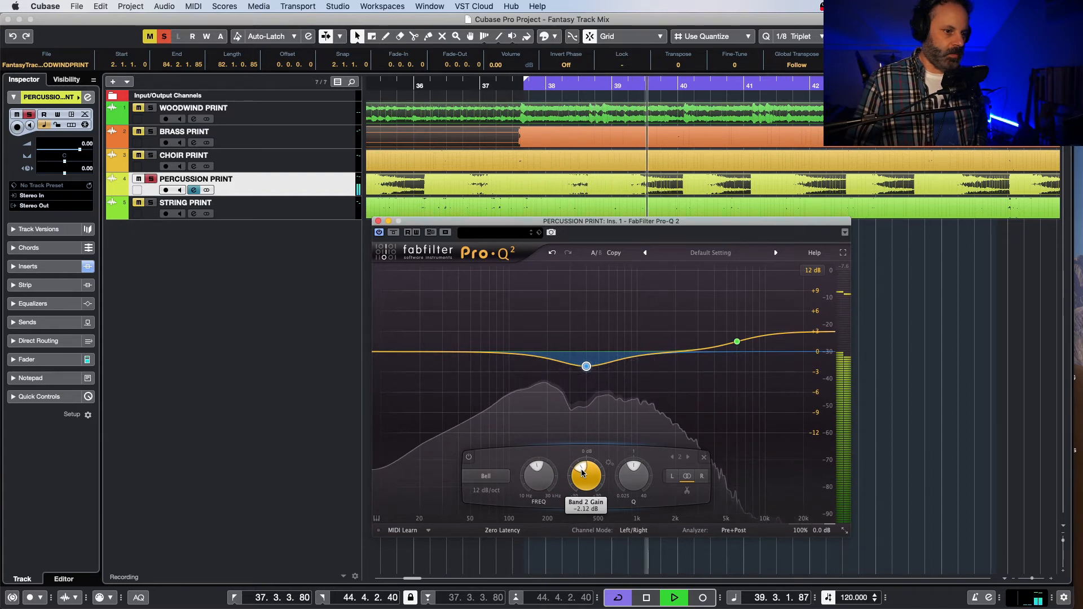
scroll(582, 471, up, 1)
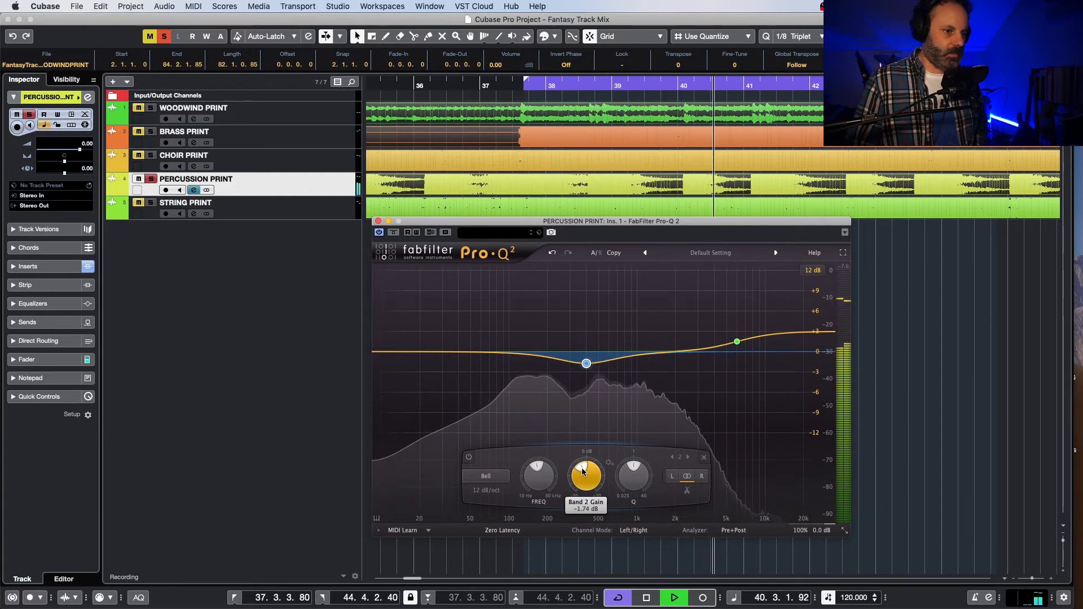
drag(582, 471, 582, 471)
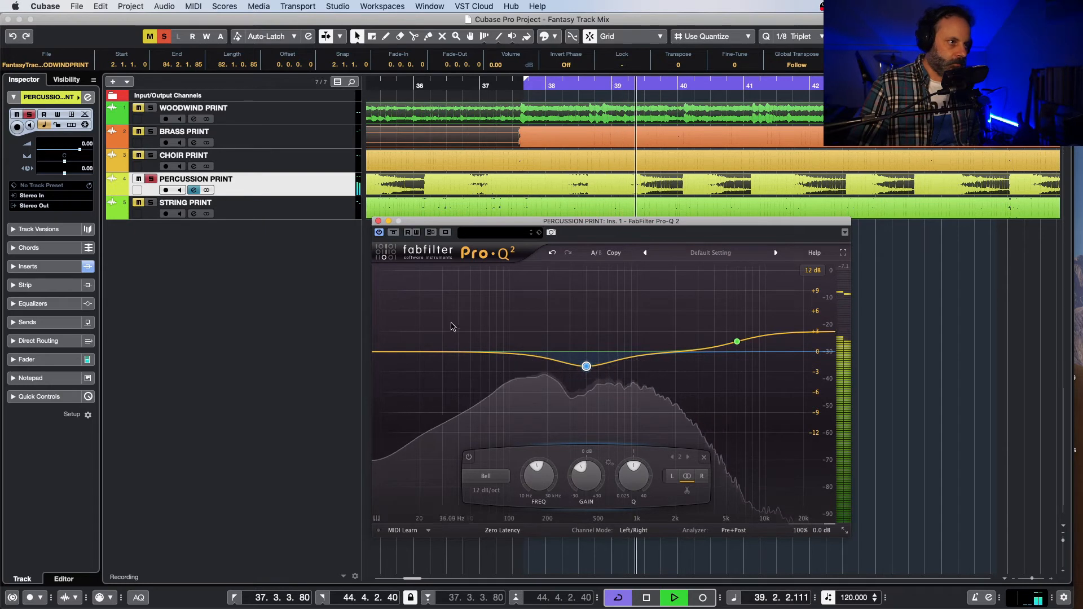
click(378, 221)
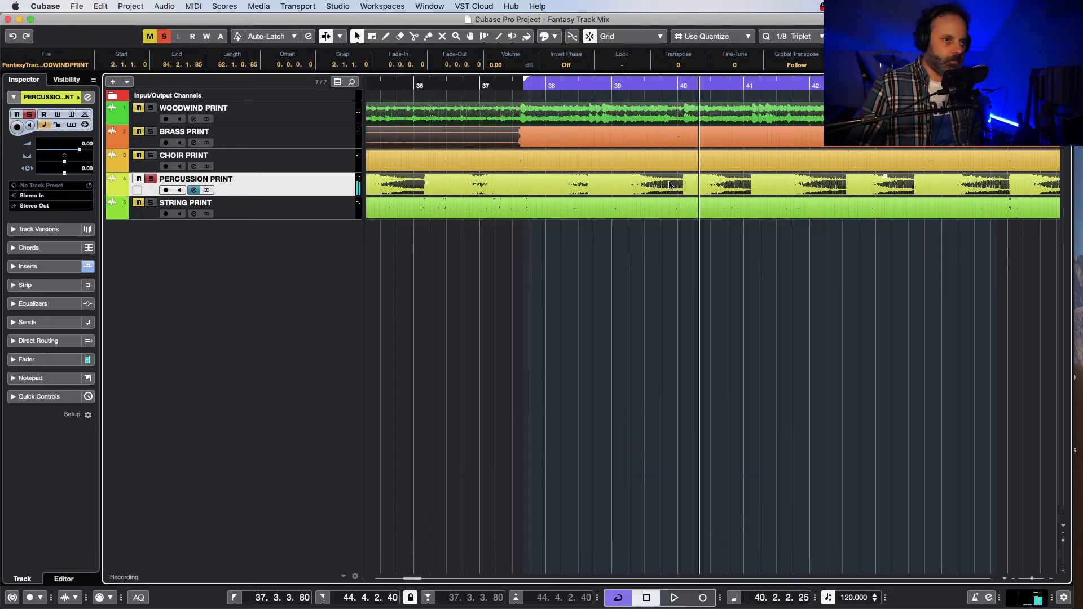
Step: Set the cycle range from 70.2.1.0 to 78.4.3.80 and loop the soloed percussion's ending section
drag(410, 578, 439, 581)
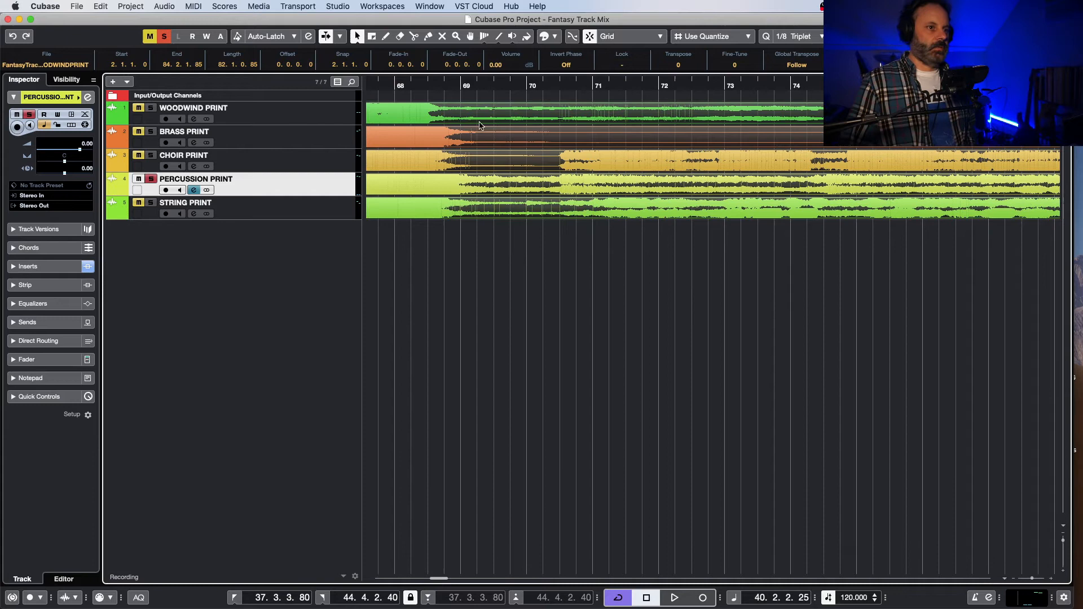
click(548, 84)
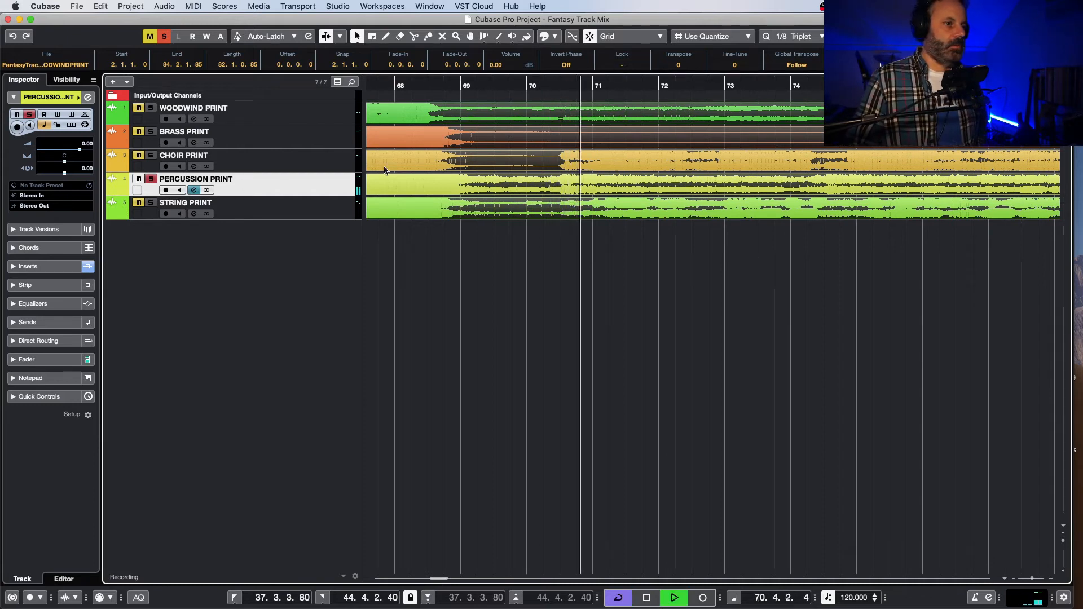
key(space)
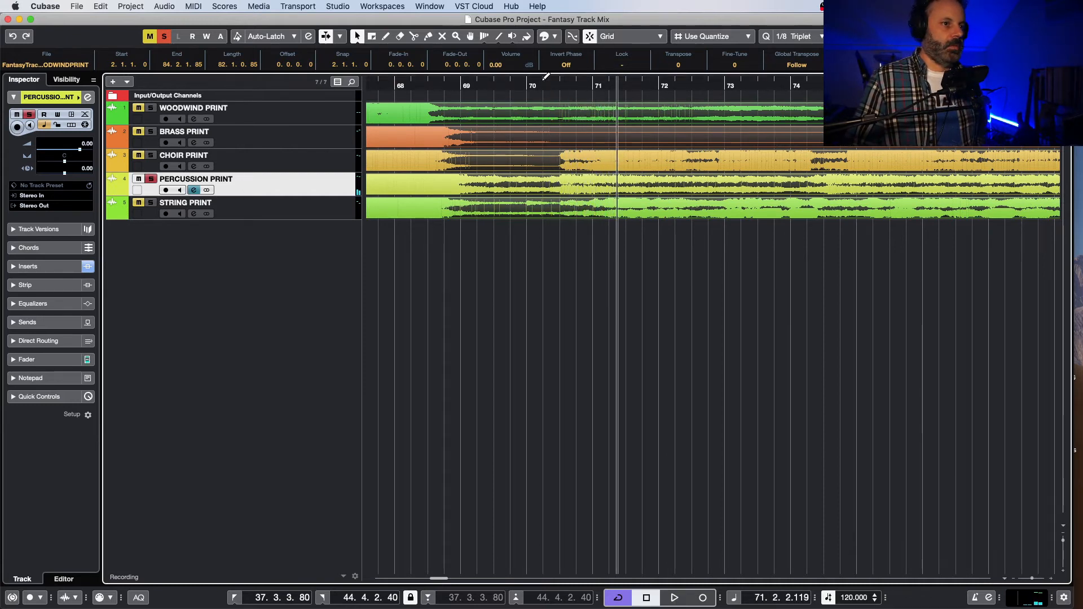
drag(546, 76, 812, 138)
drag(1028, 147, 1062, 136)
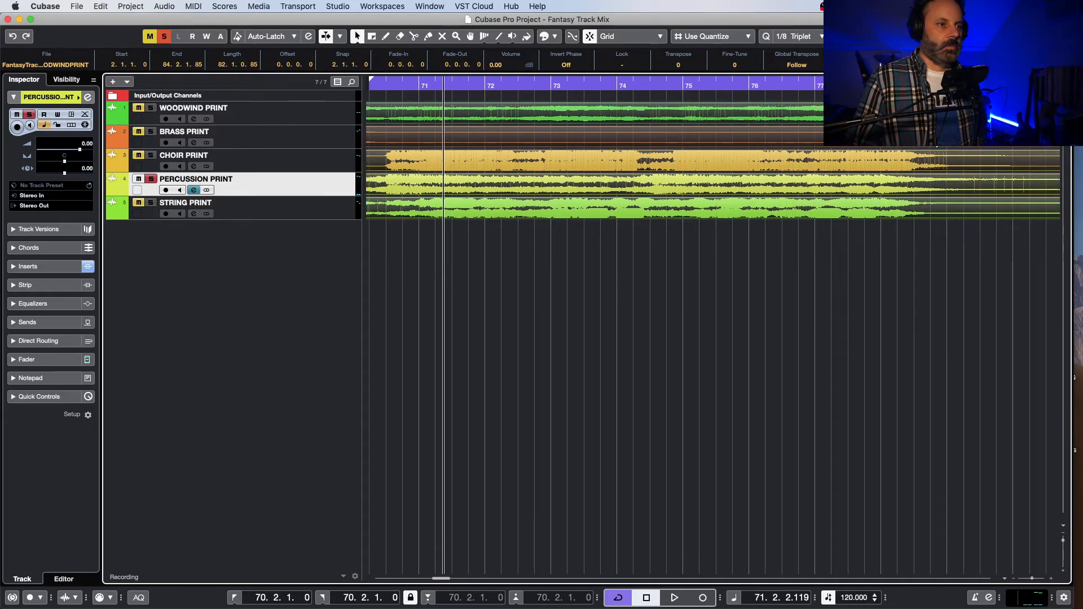
key(space)
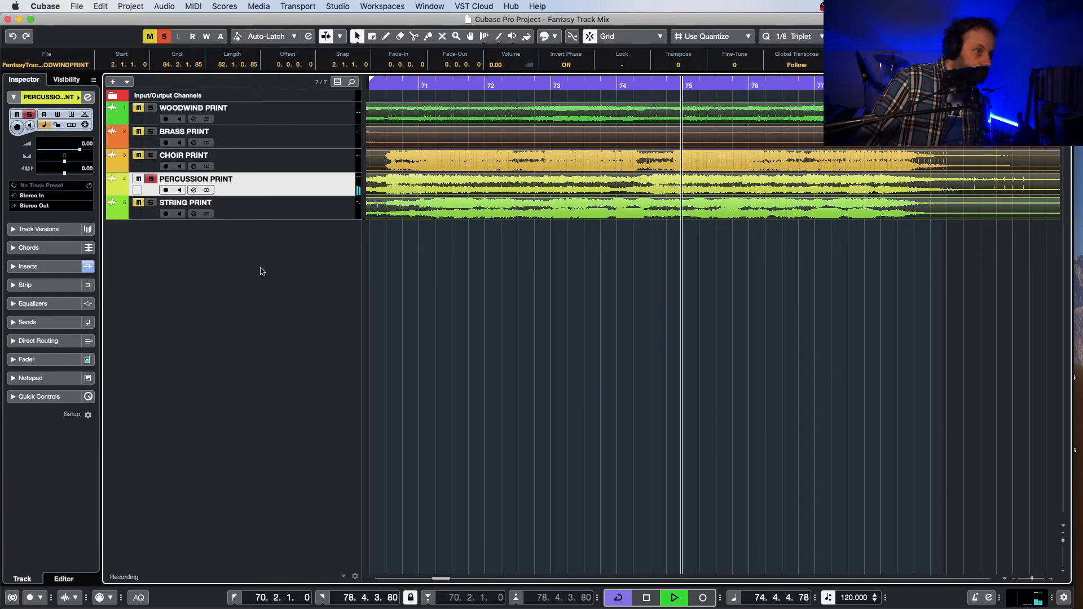
Step: Reopen the percussion EQ, add a bell band boosting about 60 Hz by about 3.1 dB, and close the channel settings
key(e)
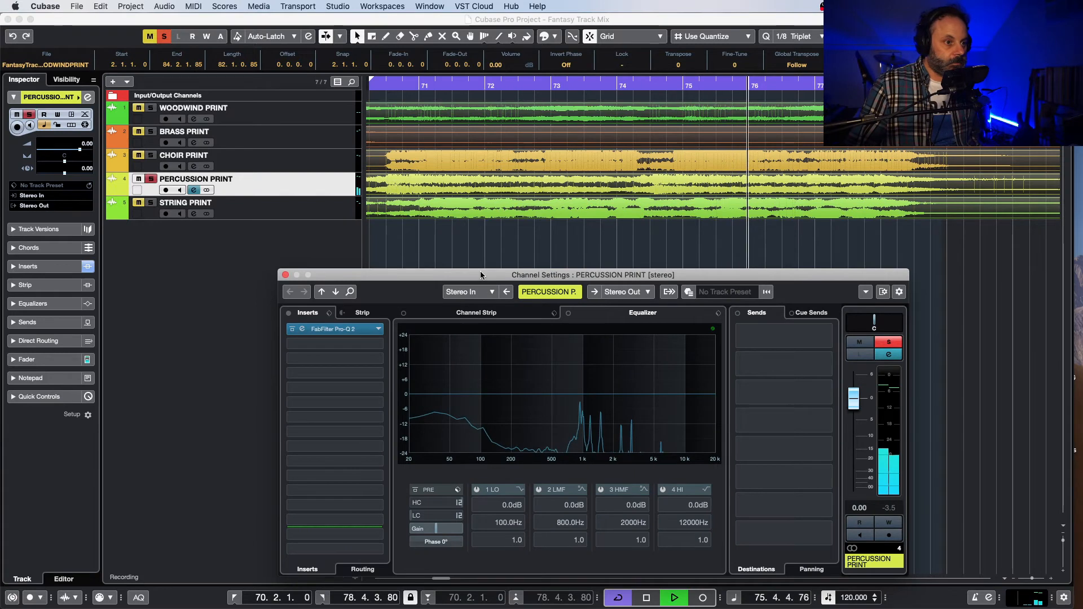
drag(484, 278, 501, 267)
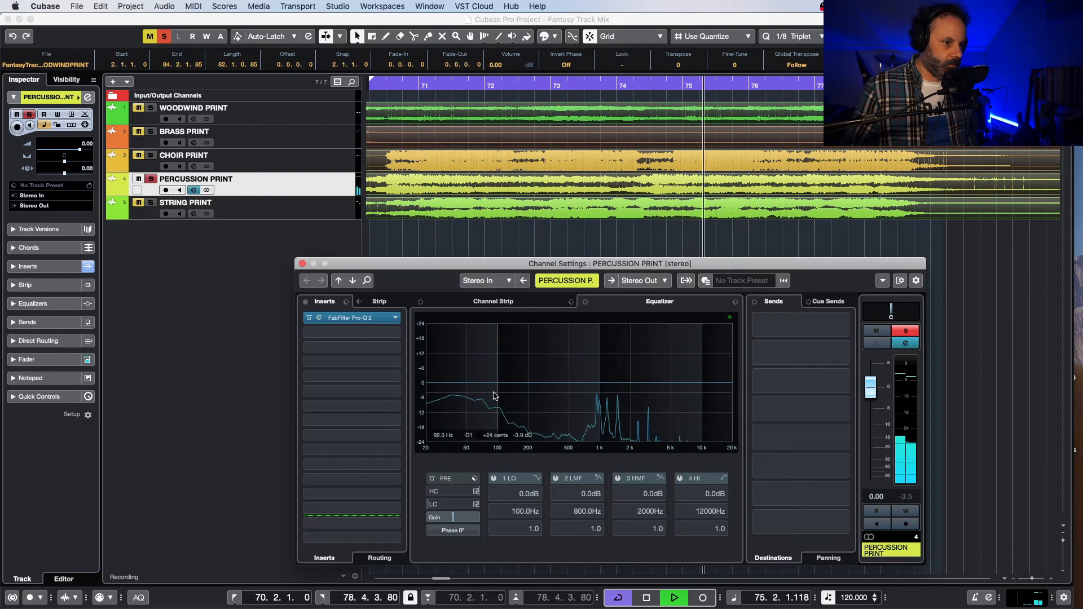
click(348, 319)
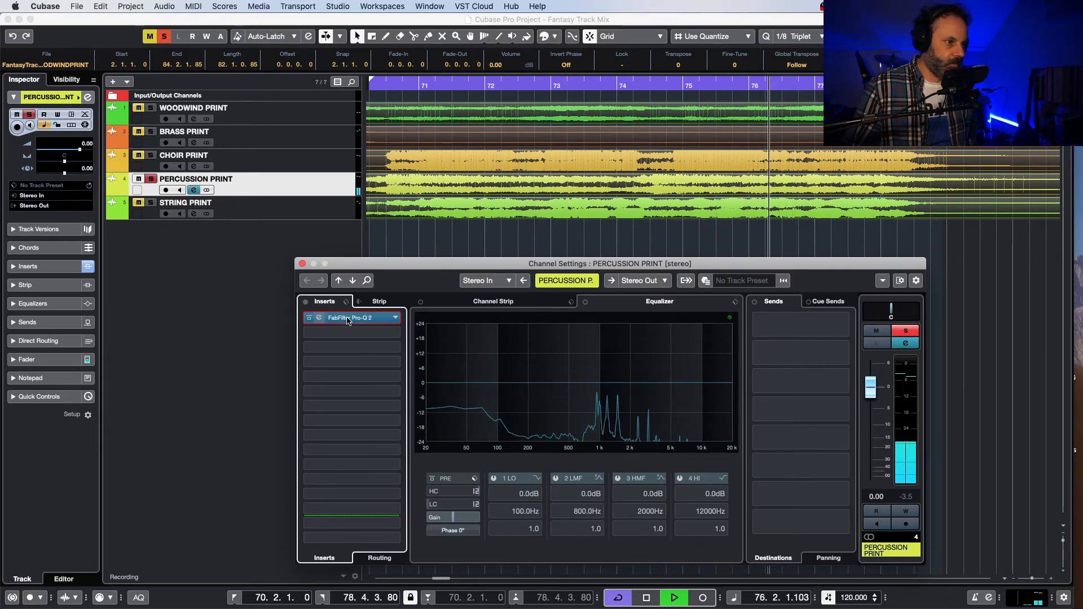
click(347, 318)
click(348, 319)
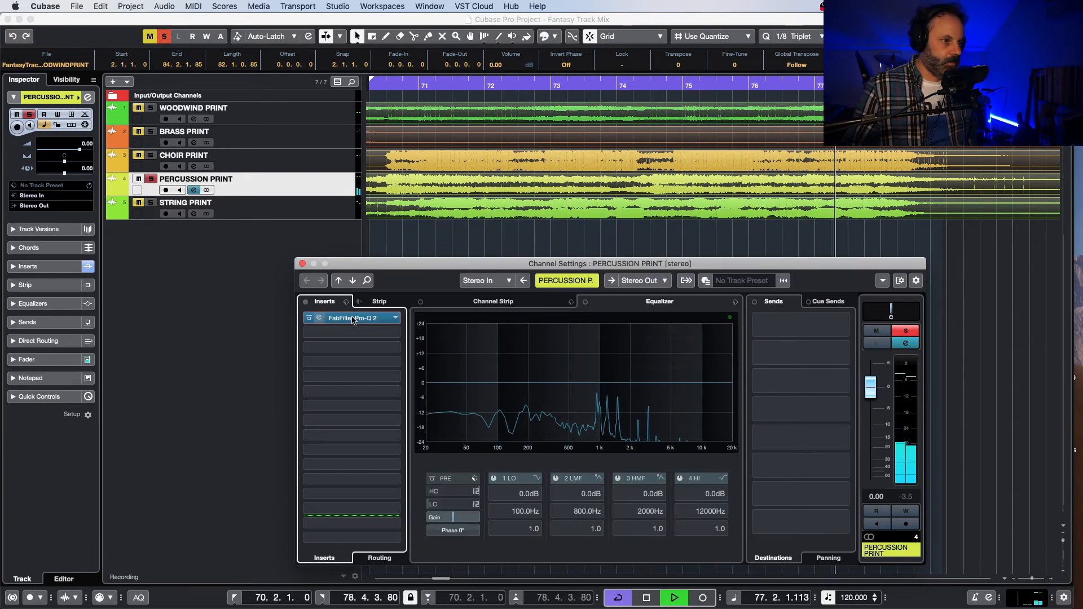
click(353, 319)
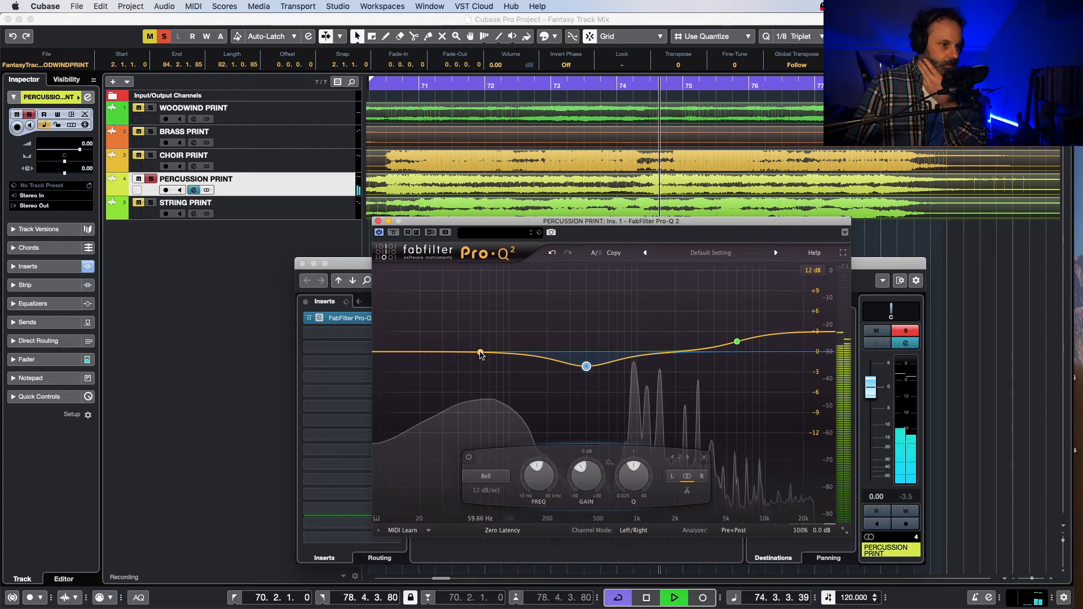
drag(480, 355, 482, 335)
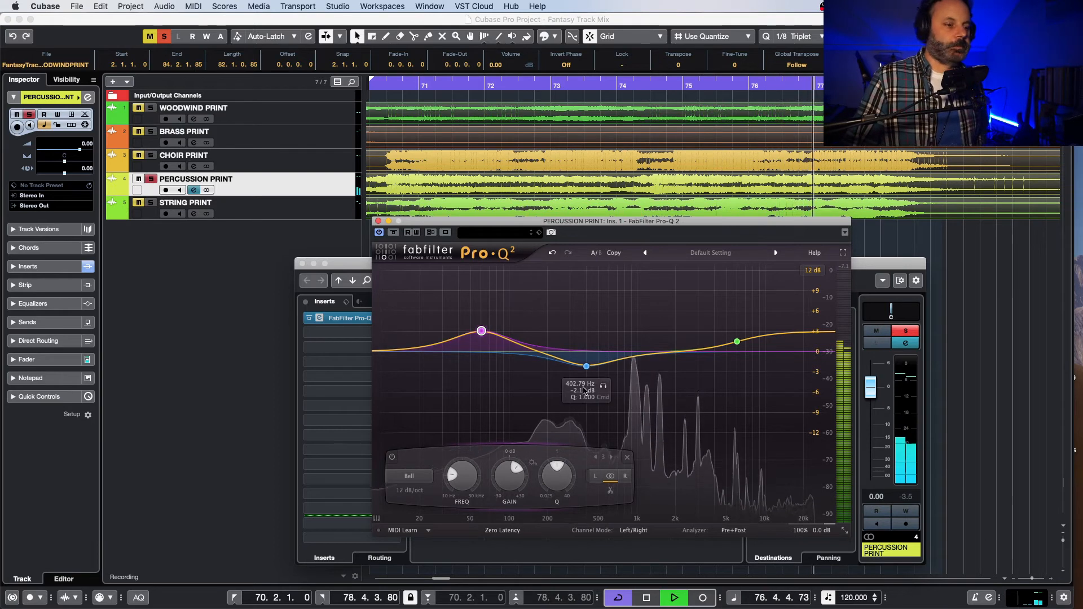
key(space)
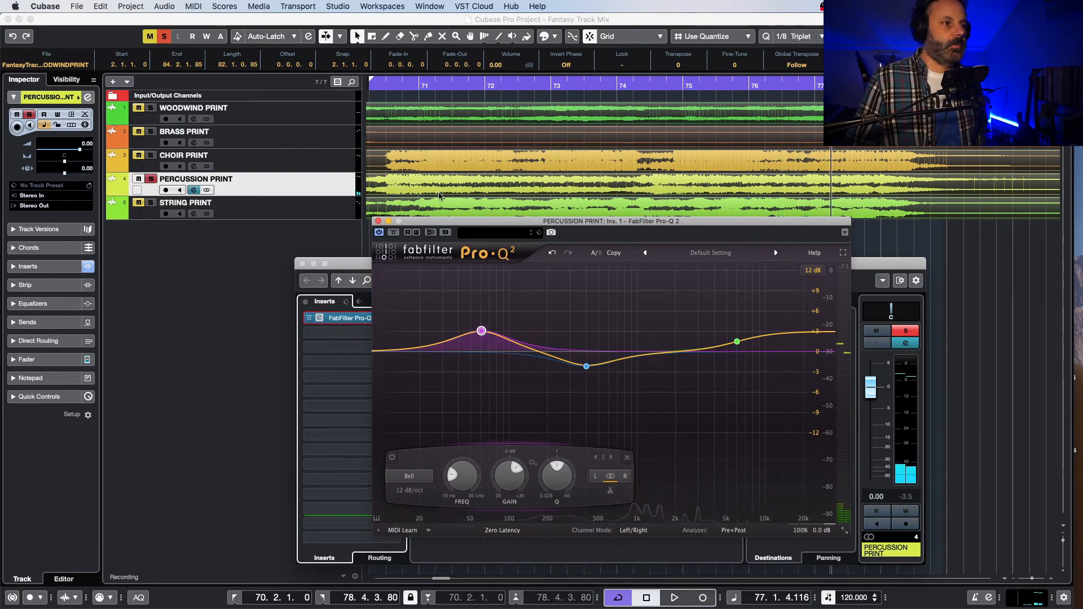
drag(479, 220, 662, 241)
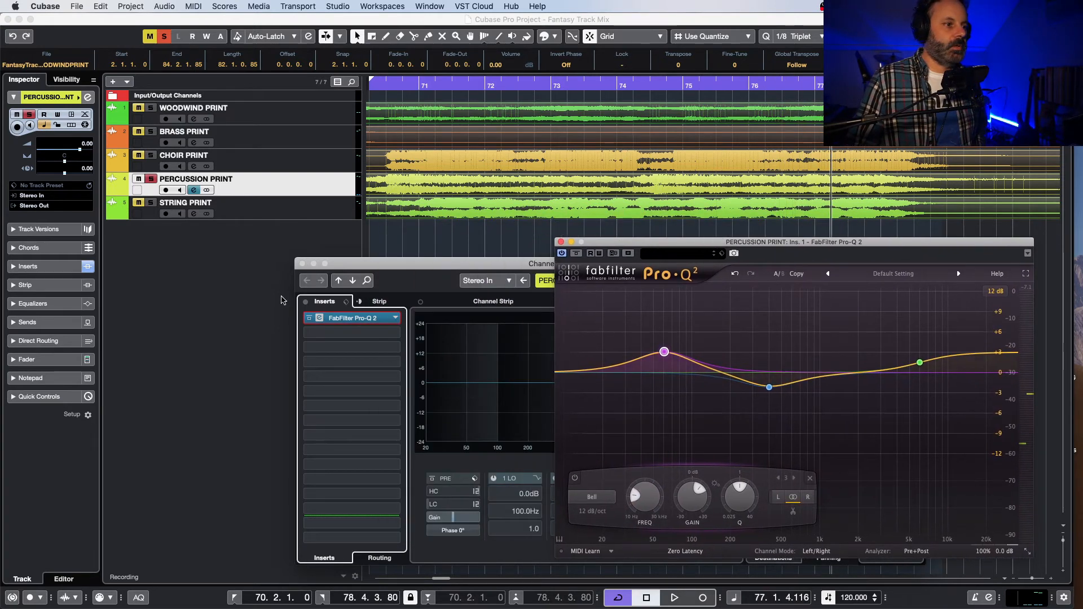
click(302, 264)
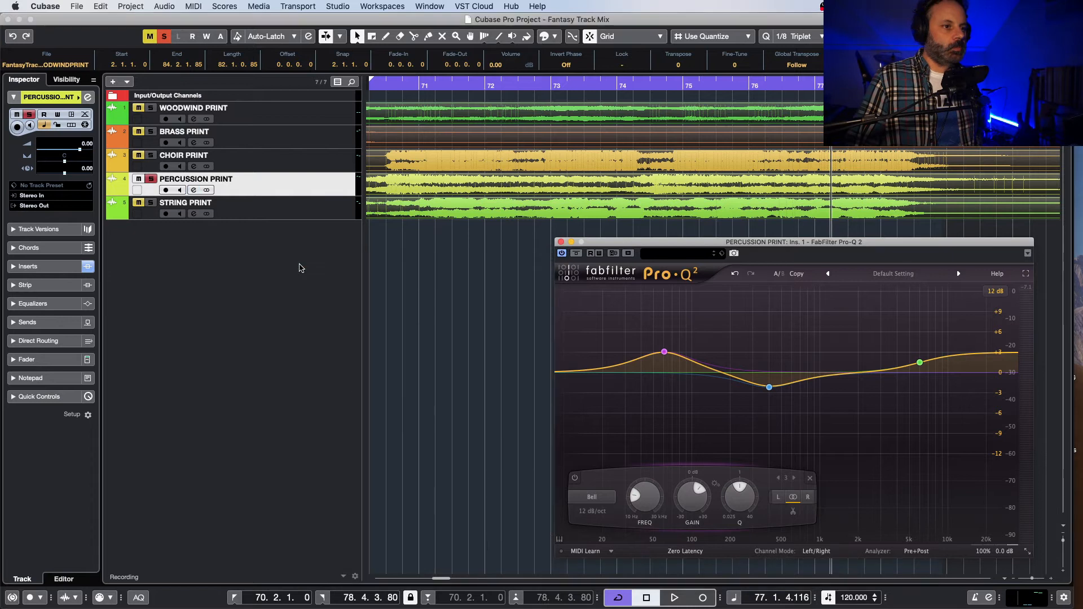
Step: Set the cycle range from 38.3.2.40 to 46.2.1.0 and loop the soloed percussion there
drag(439, 581, 415, 581)
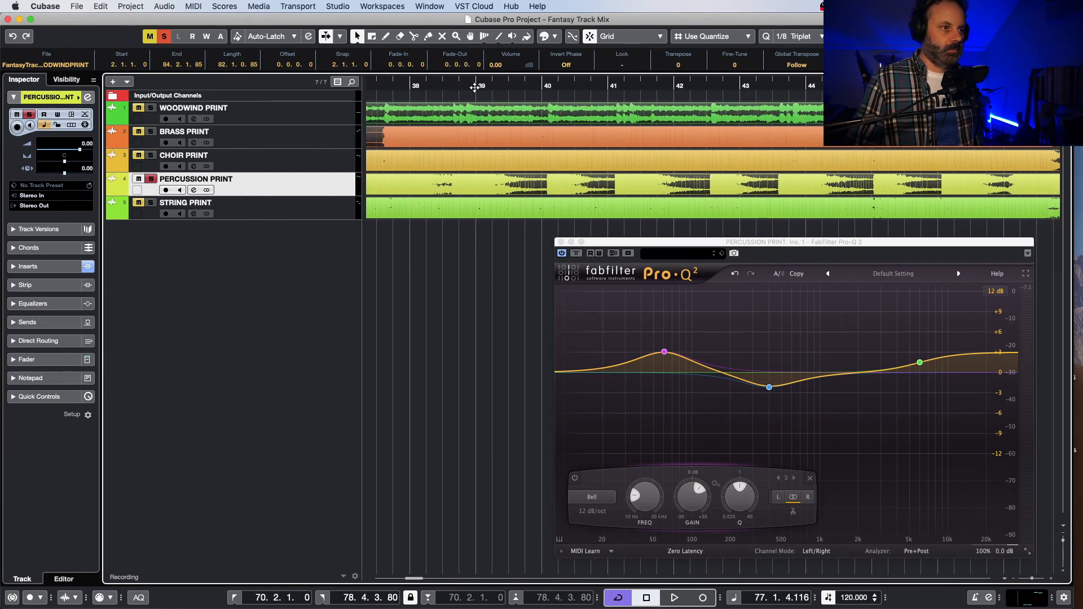
click(474, 87)
key(space)
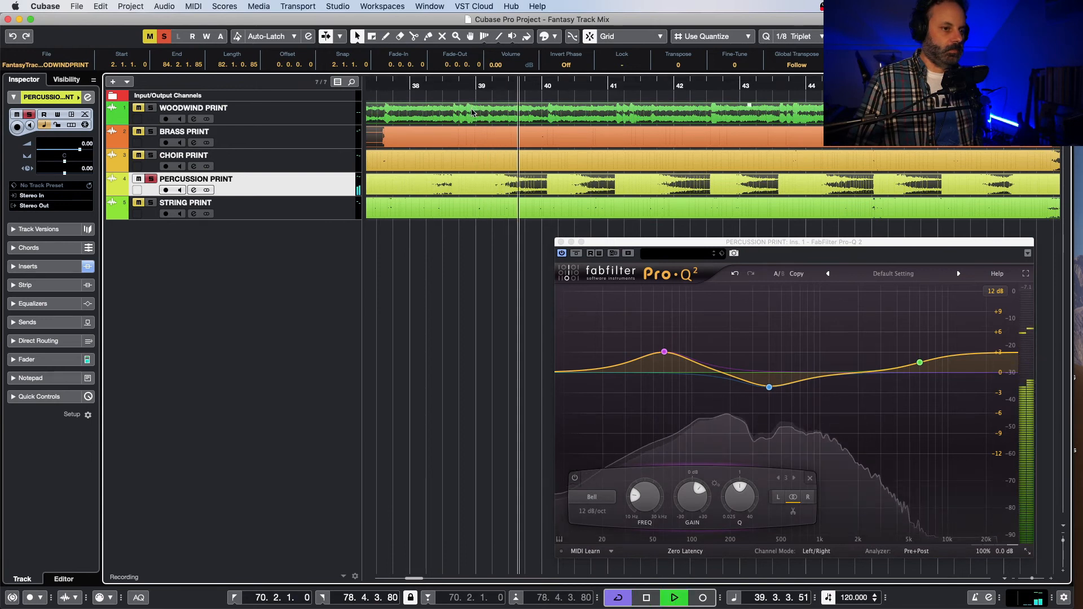
key(space)
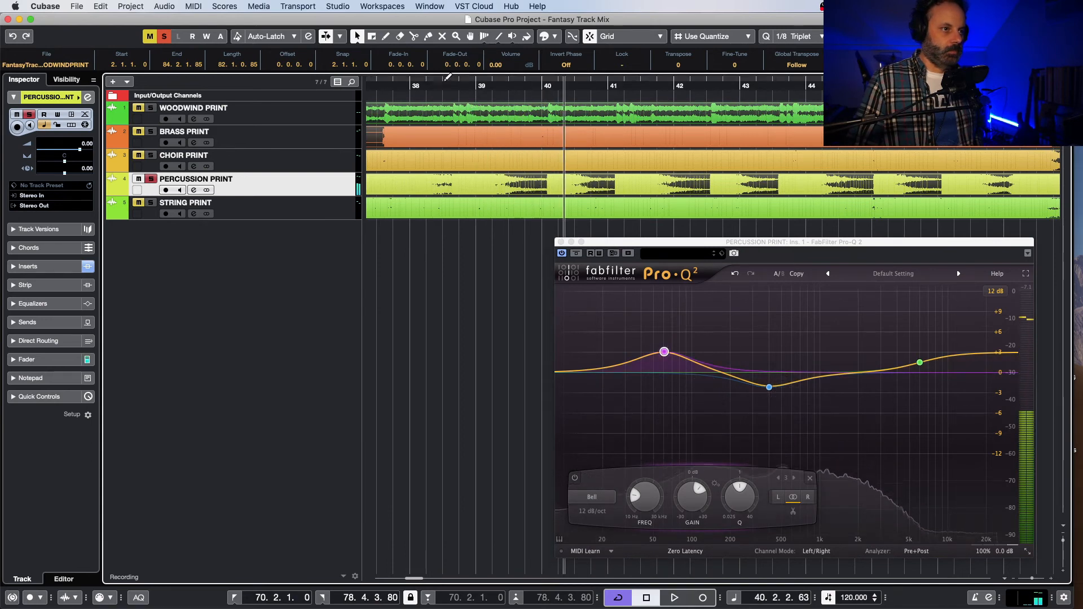
drag(447, 77, 958, 82)
key(space)
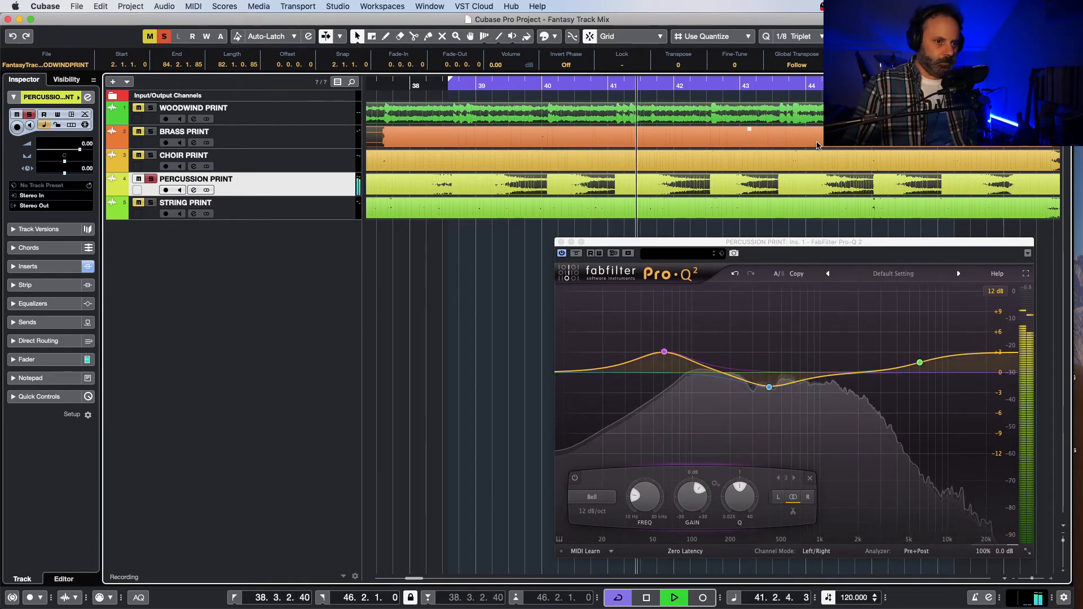
drag(703, 244, 635, 246)
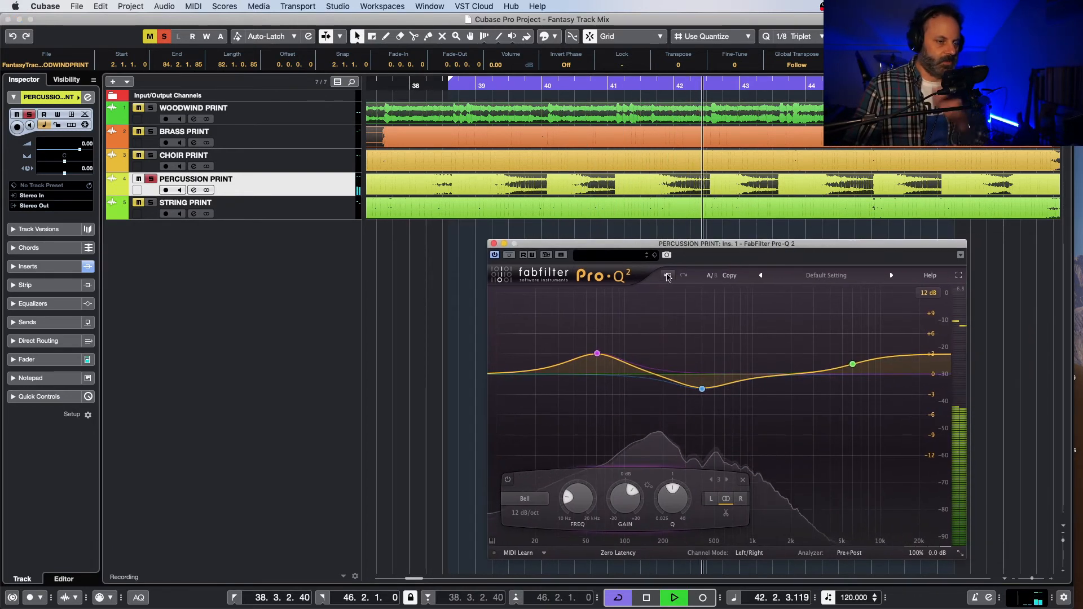
drag(410, 578, 411, 577)
scroll(420, 564, left, 6)
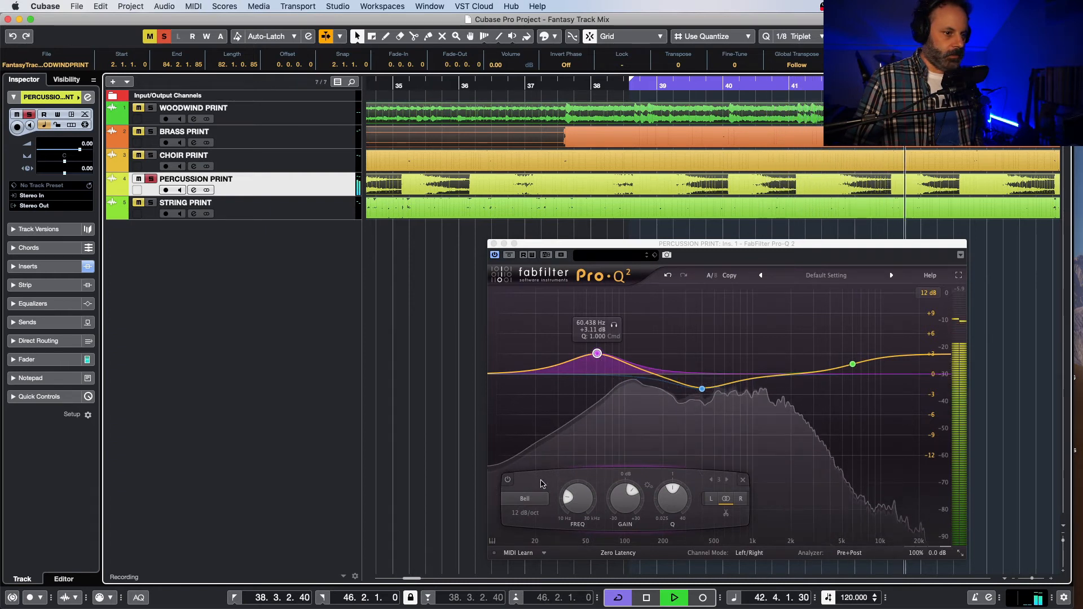
Step: Change the 60 Hz bell to a Low Shelf at about 203 Hz with a gain of about +2.5 dB
click(525, 498)
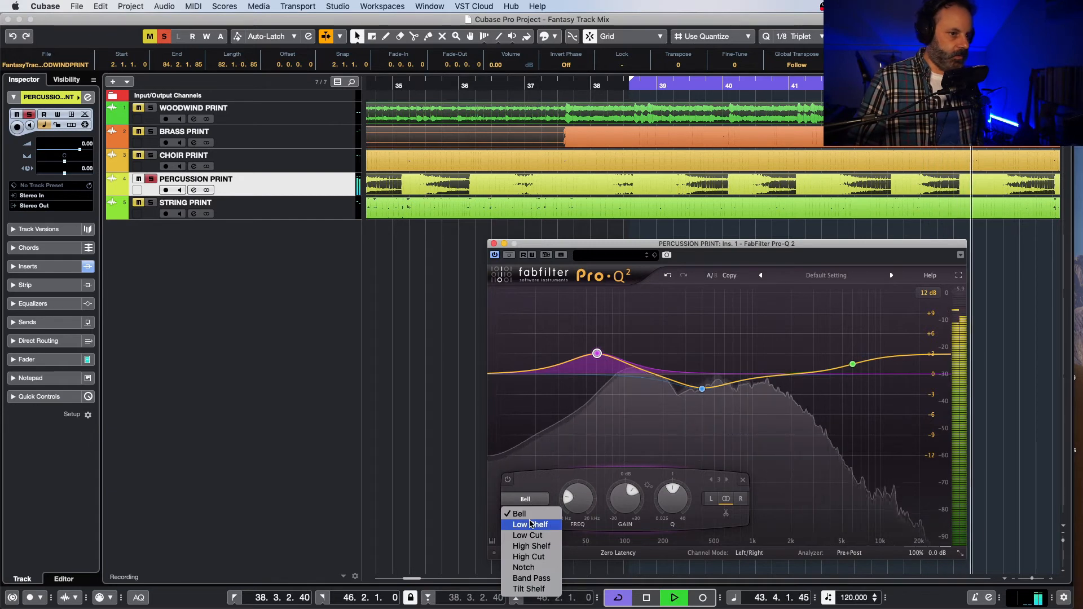
click(530, 524)
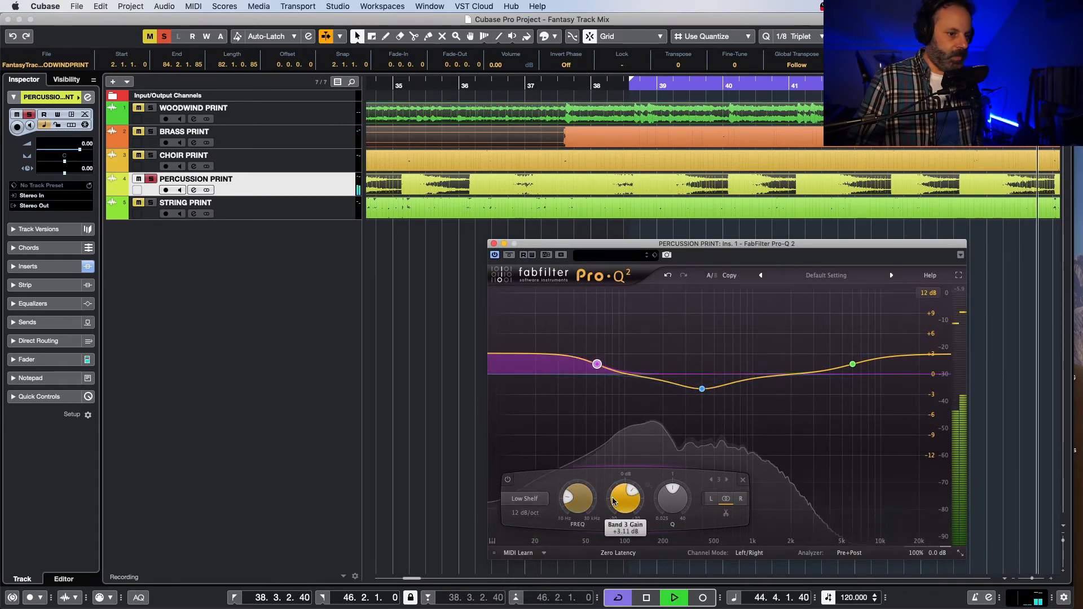
mouse_move(576, 499)
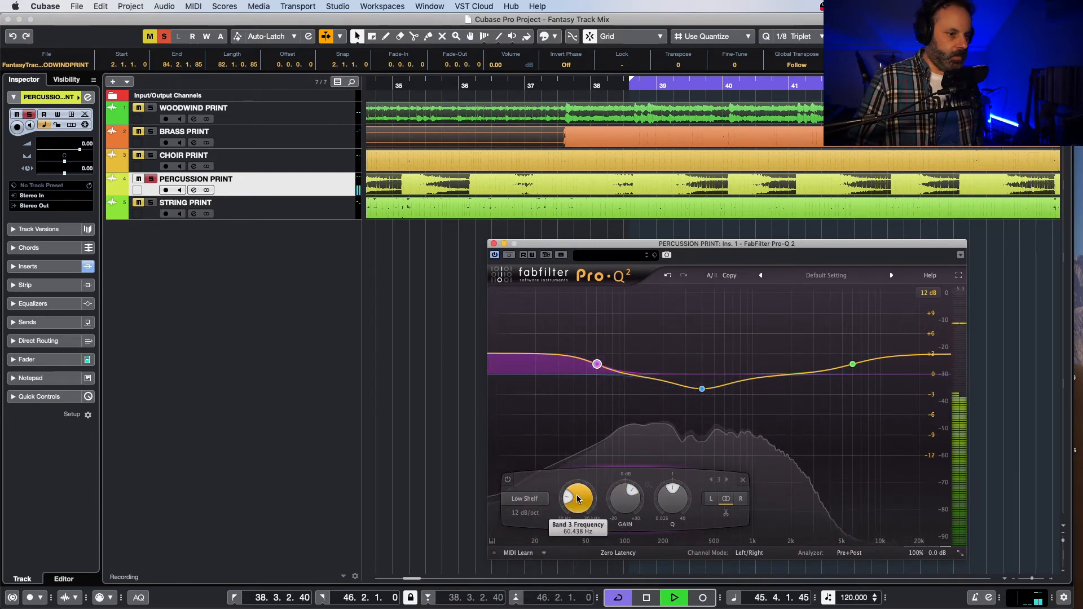
drag(577, 493, 581, 471)
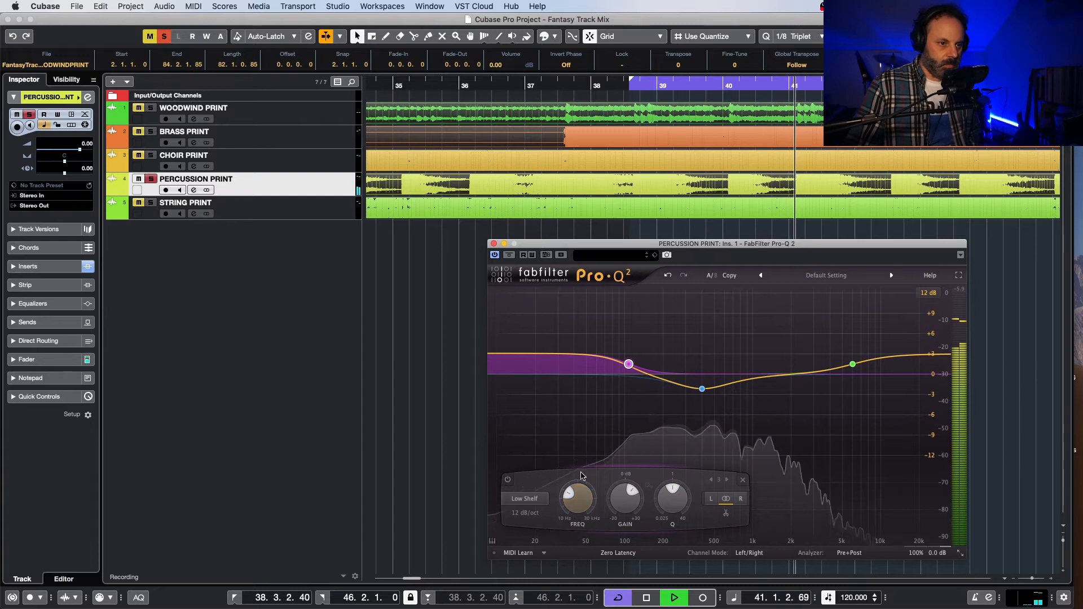
drag(576, 503, 574, 489)
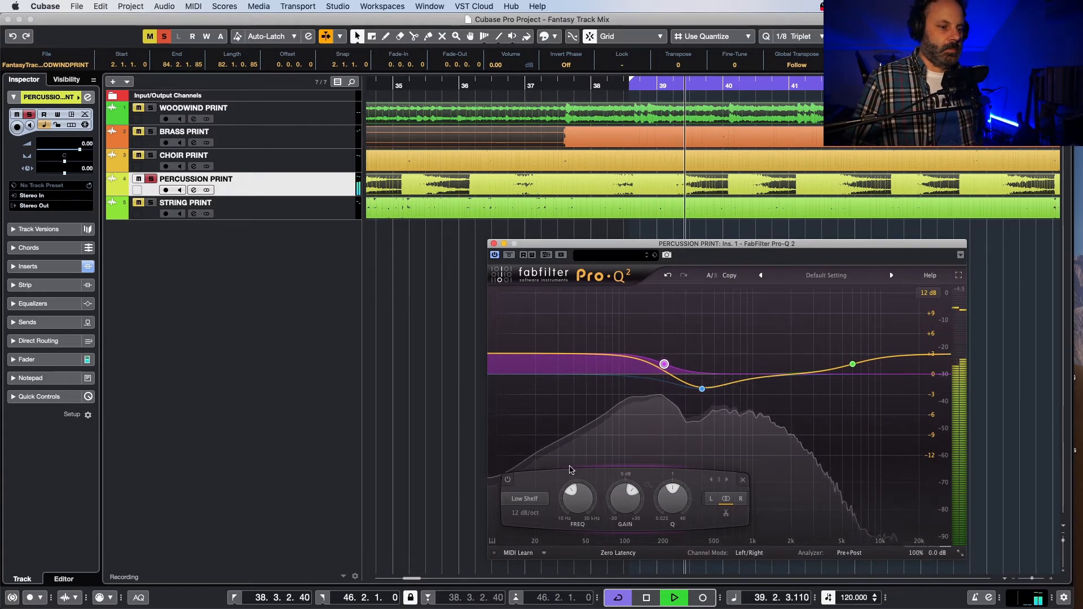
mouse_move(622, 501)
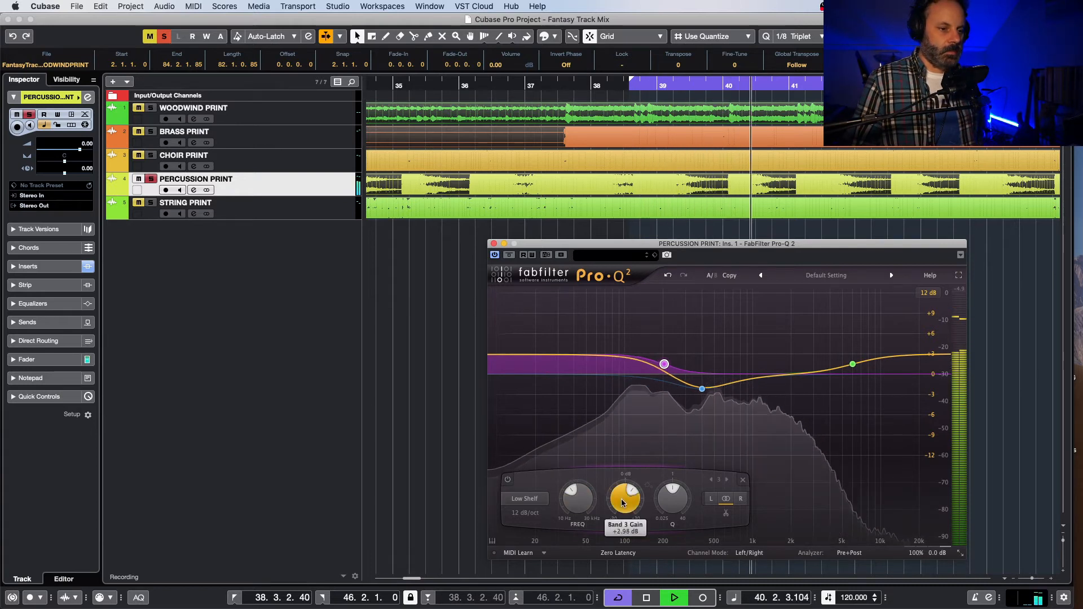
drag(623, 501, 623, 507)
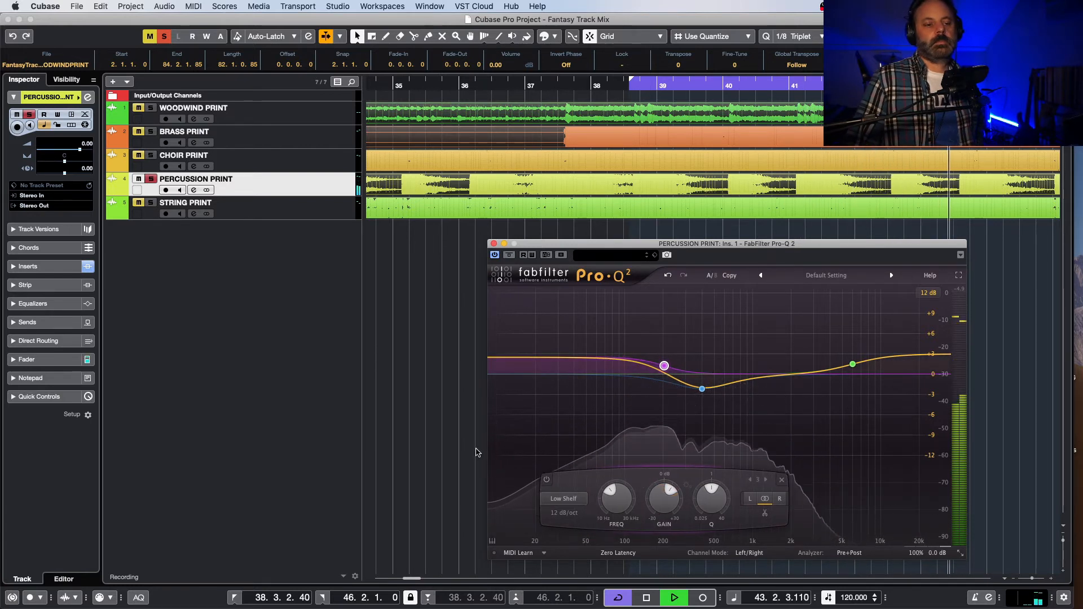
Step: Compare the soloed percussion loop with its EQ bypassed and active
click(495, 255)
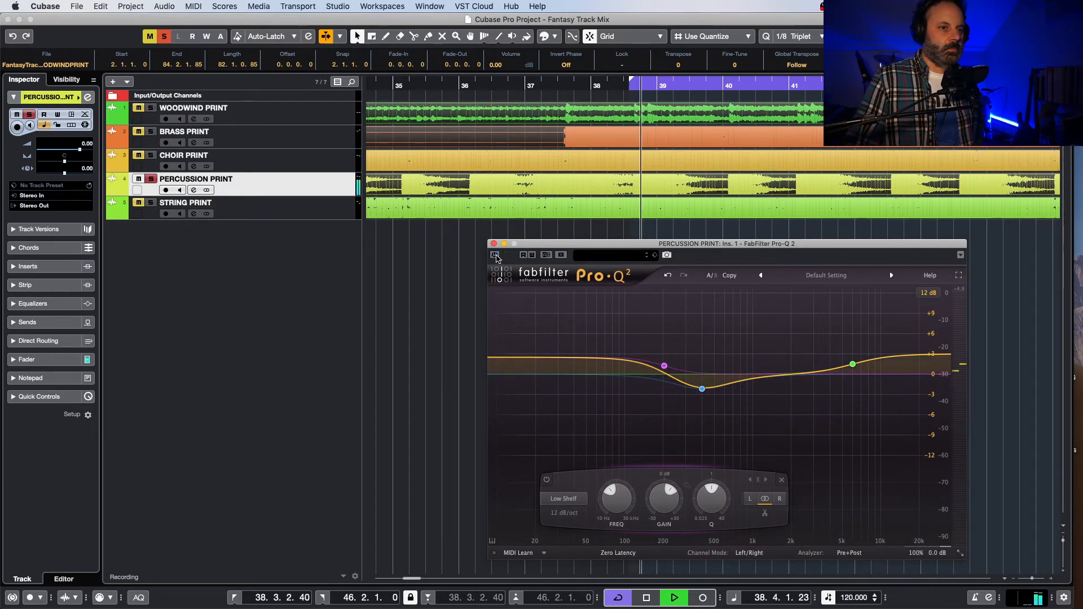
click(495, 255)
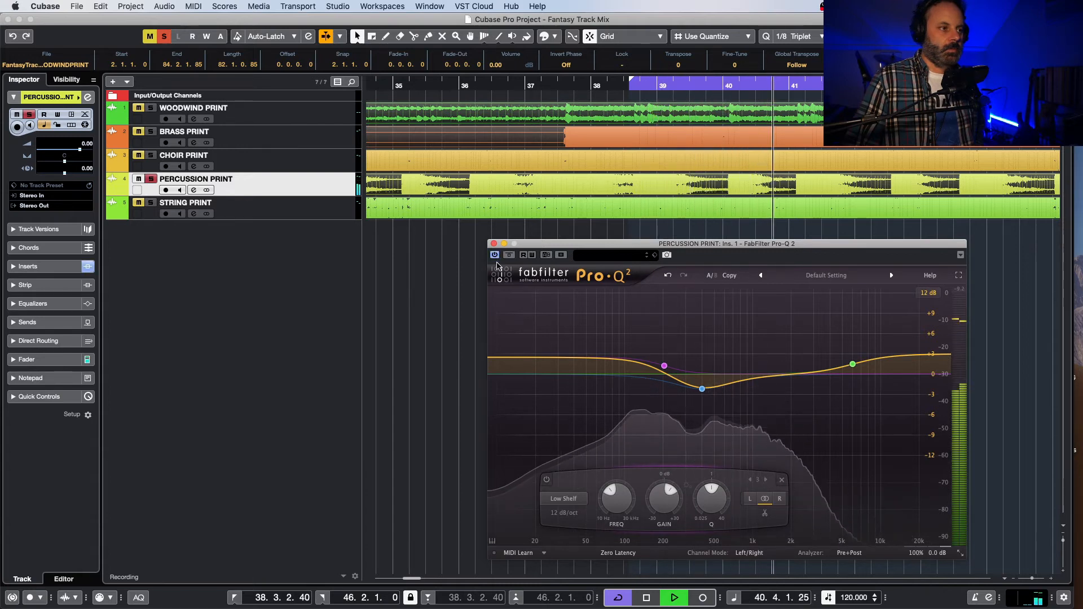
key(space)
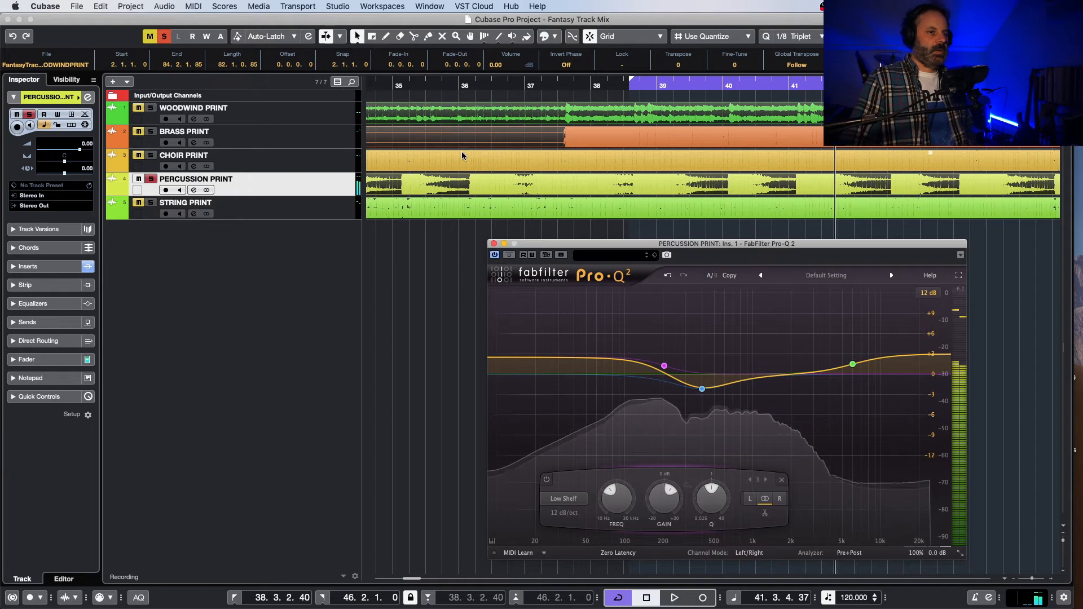
Step: Play the full mix unsoloed from just past bar 38 and compare it with the percussion EQ bypassed and active
click(603, 86)
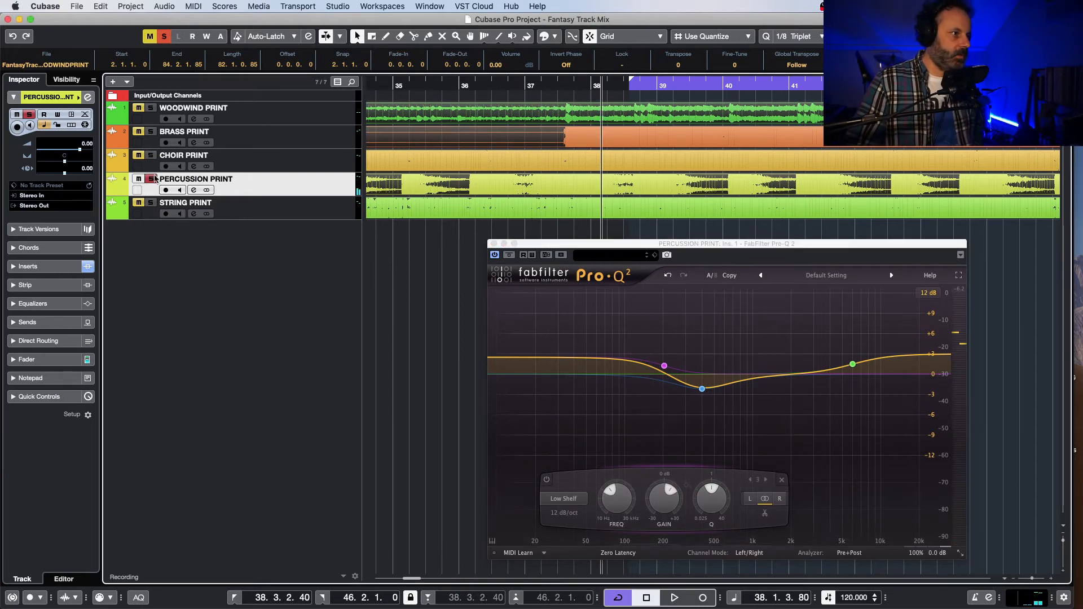
key(space)
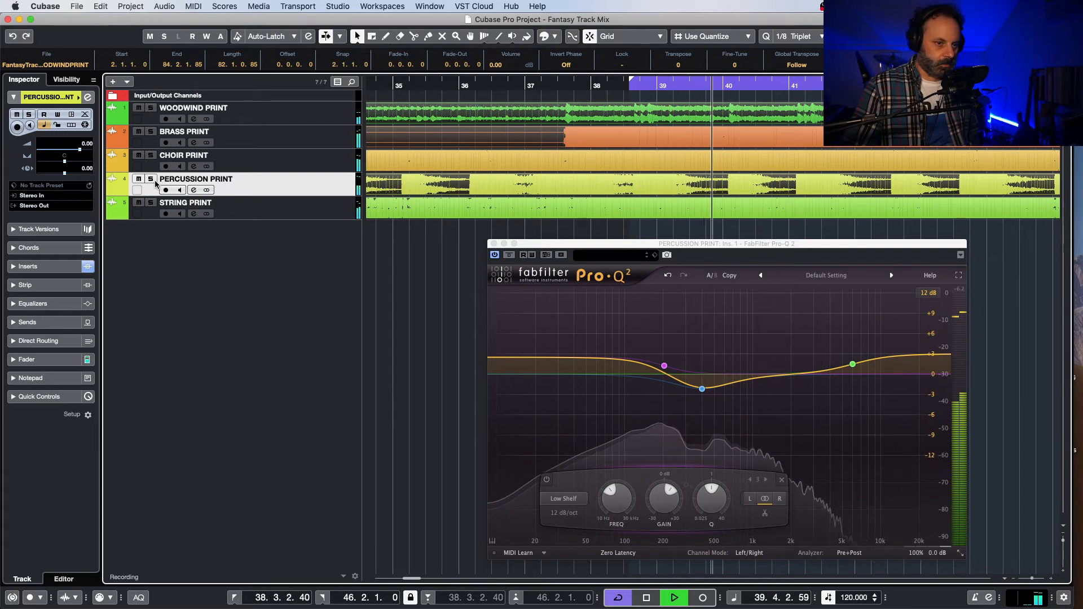
click(494, 256)
click(495, 255)
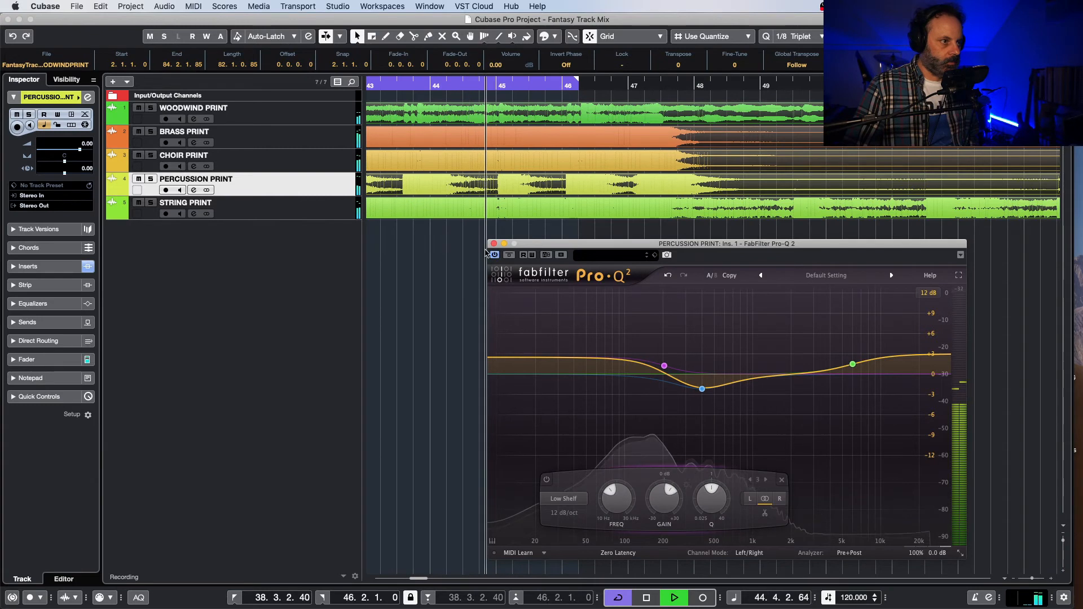
Step: Solo the percussion again and ease its 403 Hz bell cut to about -0.6 dB at about 412 Hz
key(s)
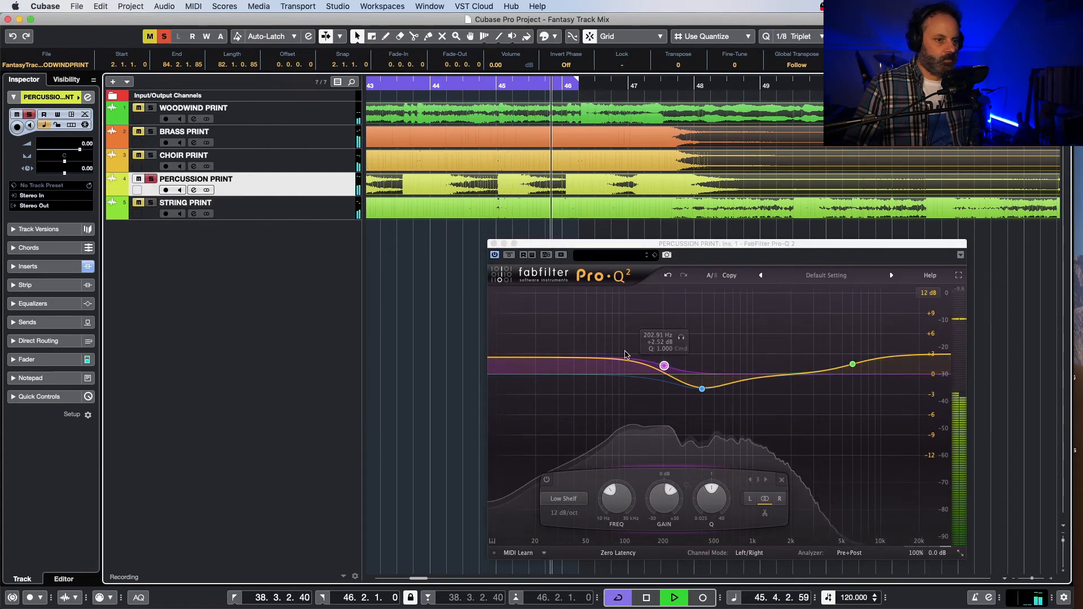
key(space)
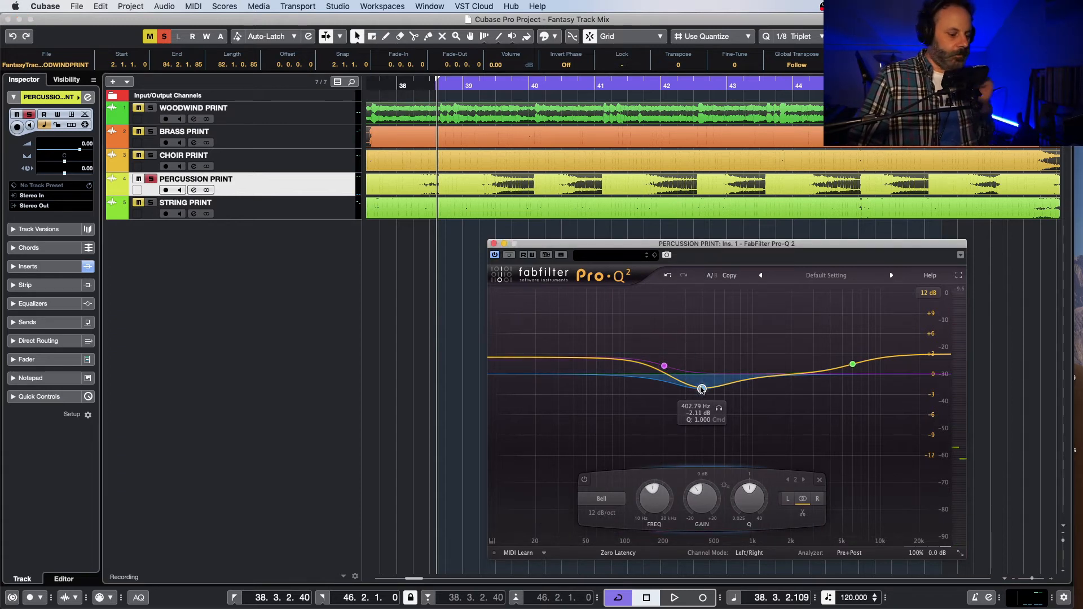
drag(701, 389, 703, 378)
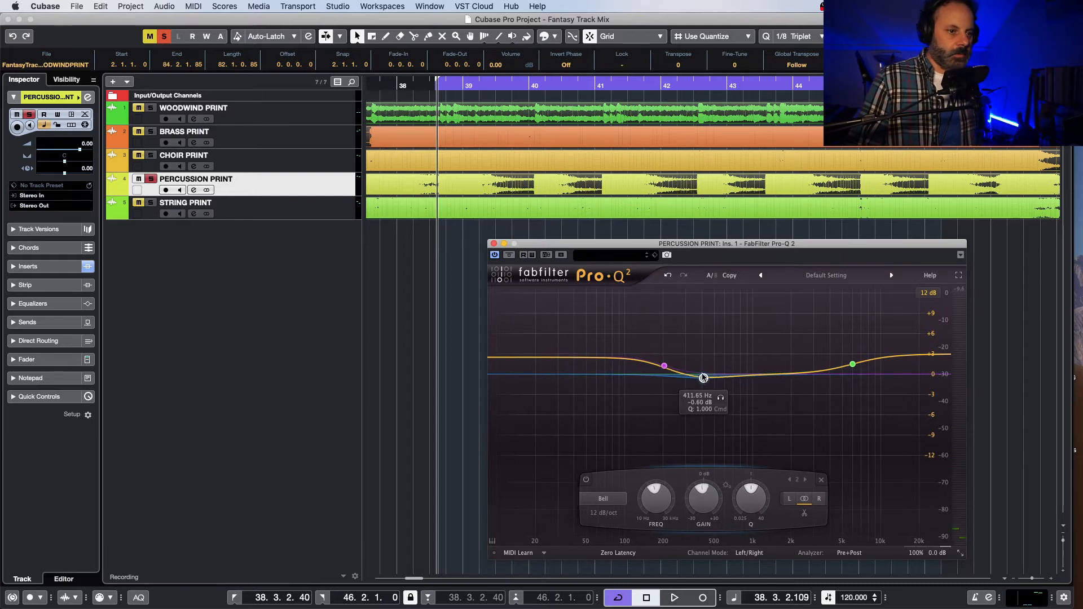
key(space)
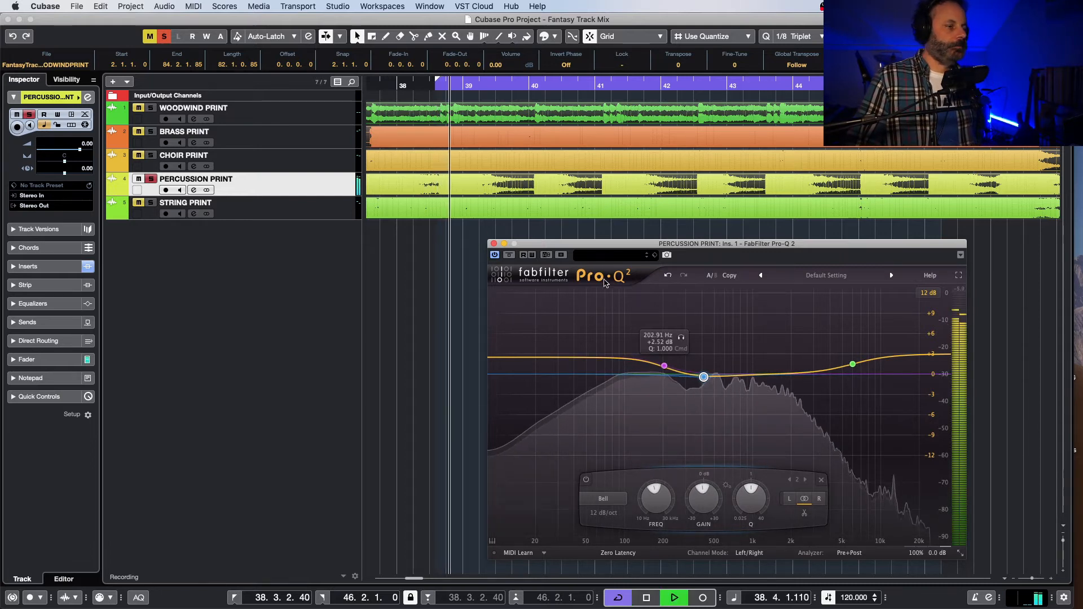
Step: Unsolo the percussion, turn off cycle playback, and listen to the full mix through to about bar 60
click(151, 179)
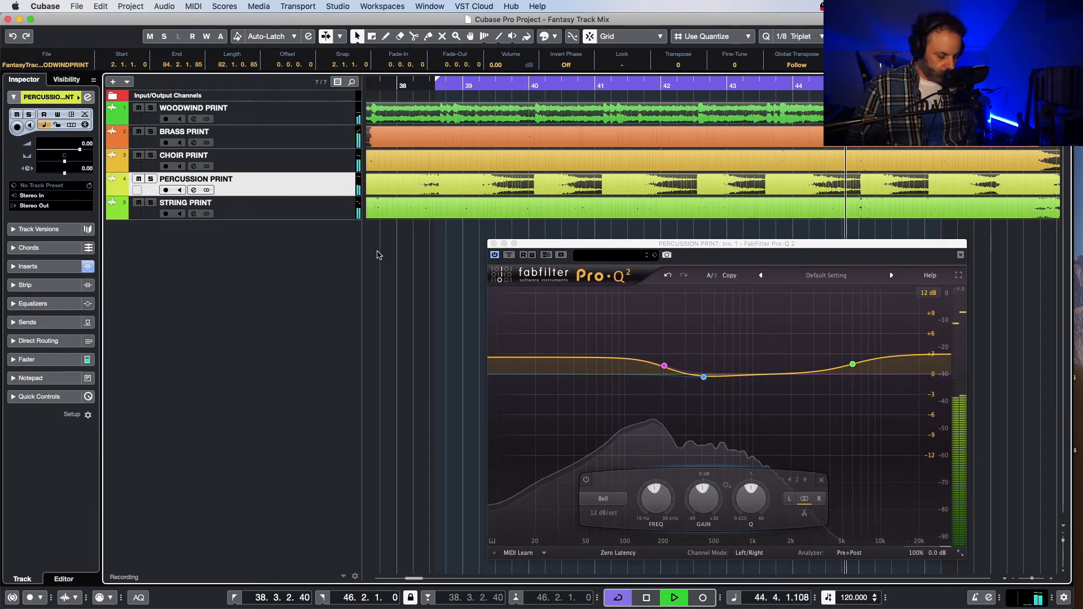
key(KP_Divide)
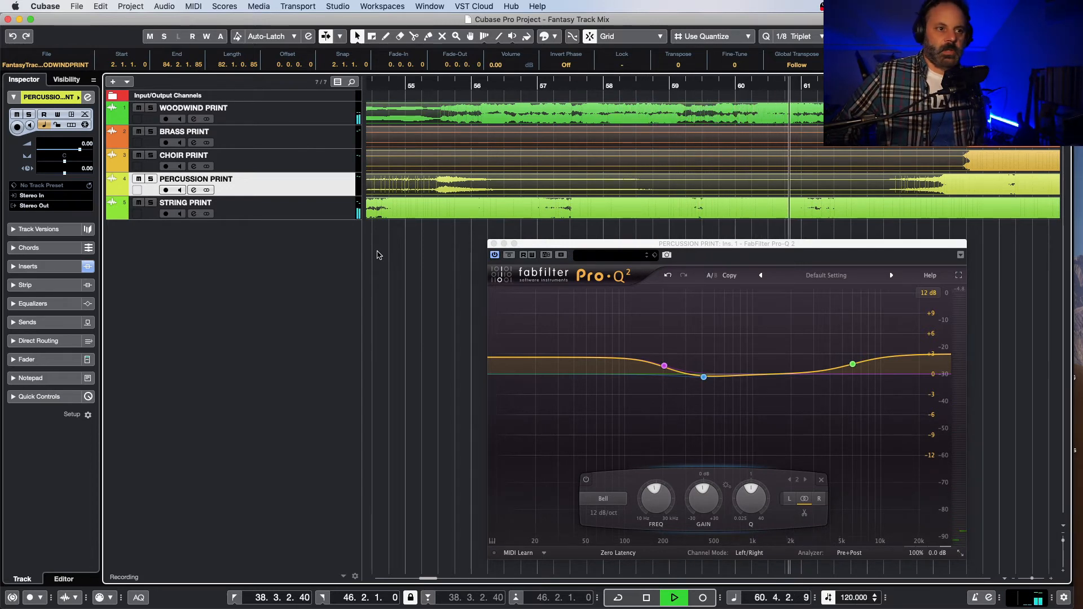
key(space)
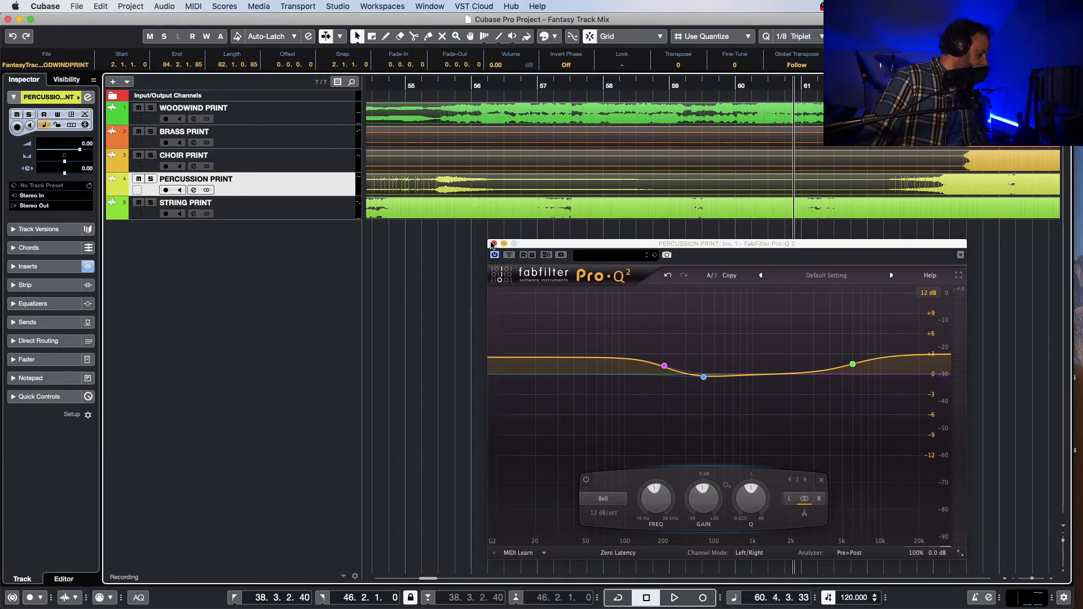
Step: Close the percussion EQ and reveal the volume automation lanes for the woodwind, brass, choir, percussion and string tracks
click(492, 244)
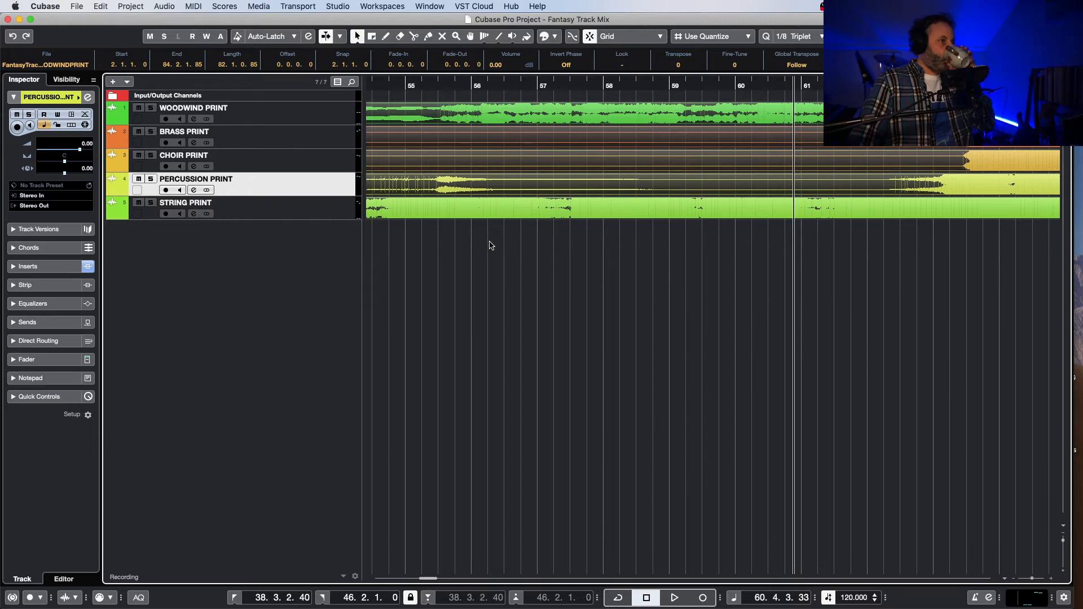
drag(704, 16, 711, 16)
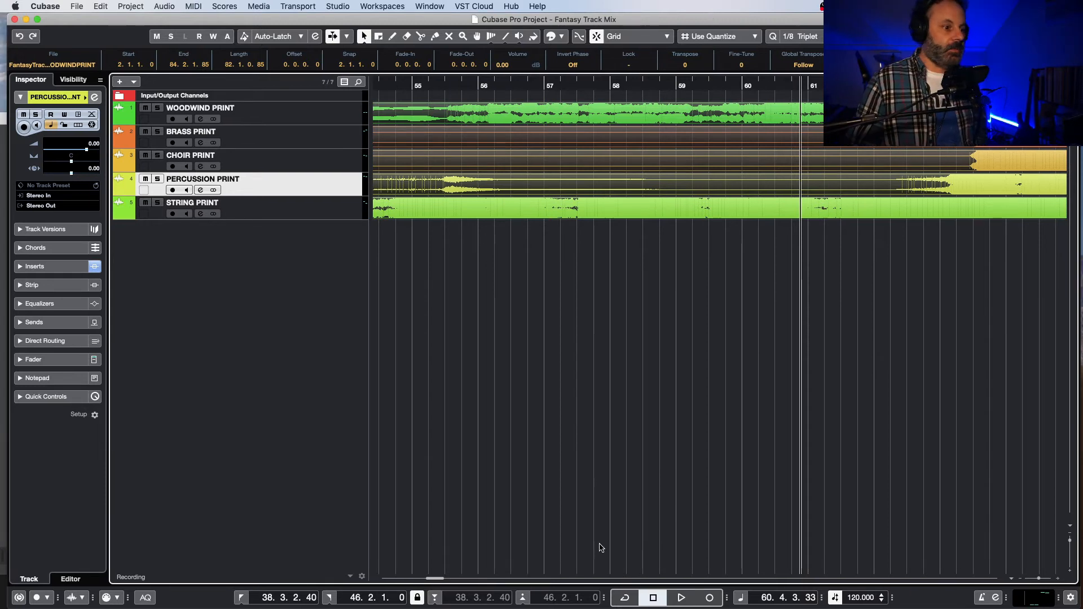
drag(434, 579, 381, 588)
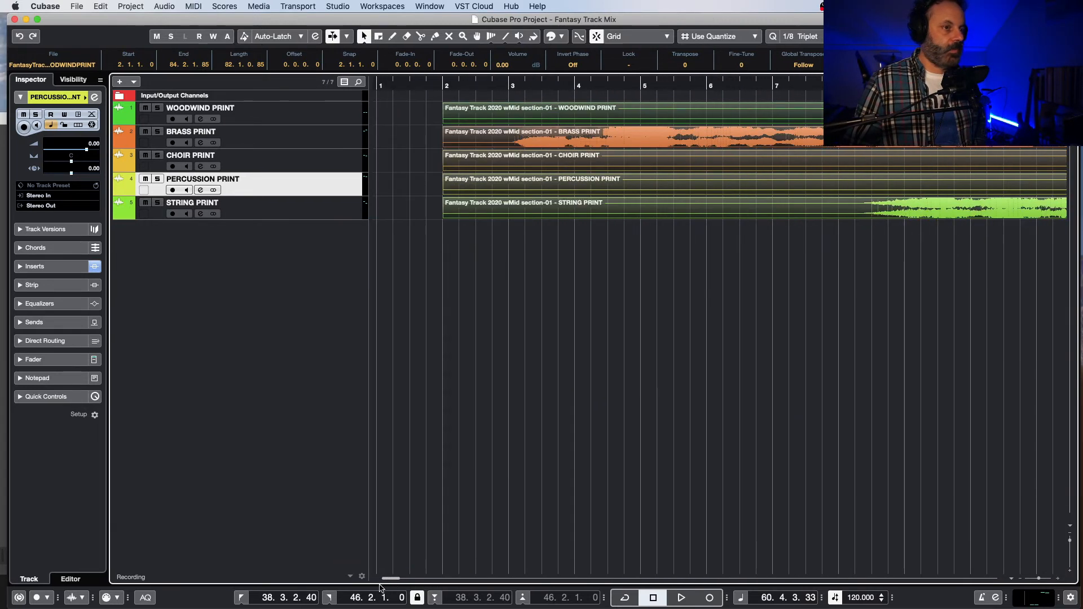
click(119, 119)
click(119, 167)
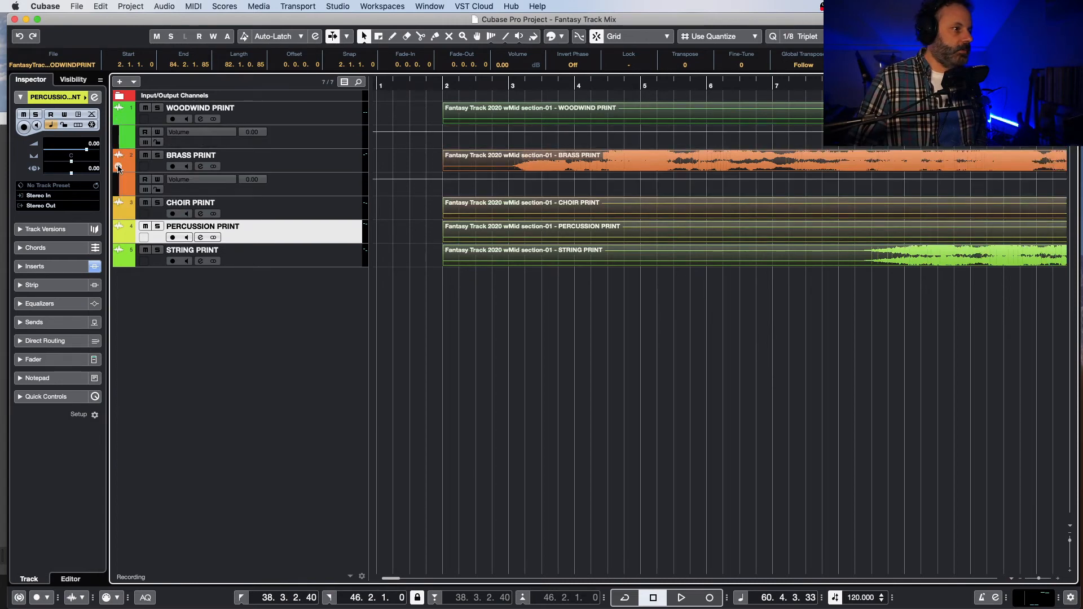
click(118, 214)
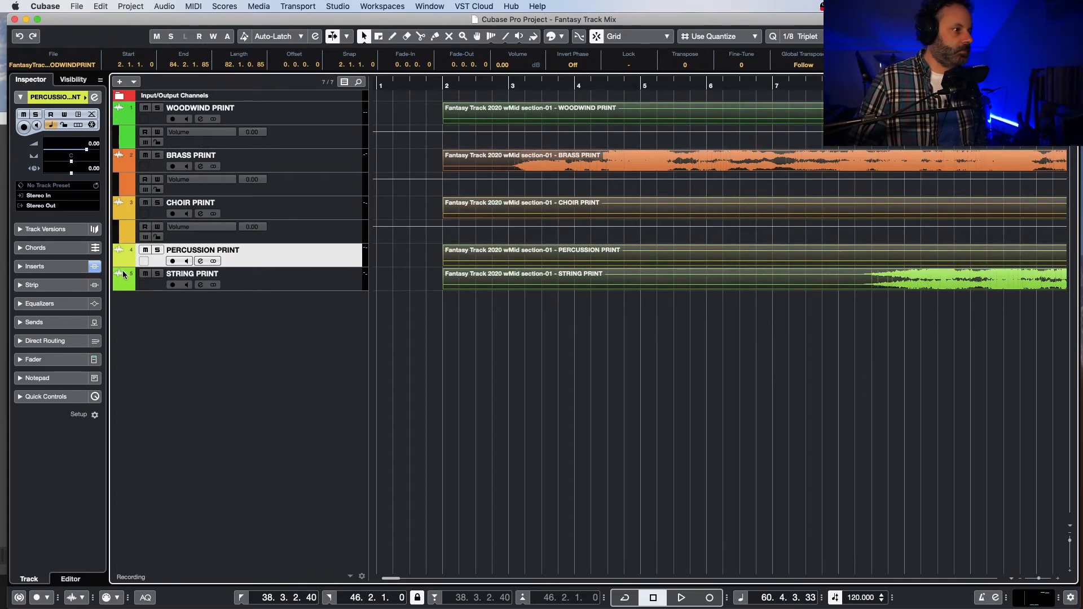
click(118, 261)
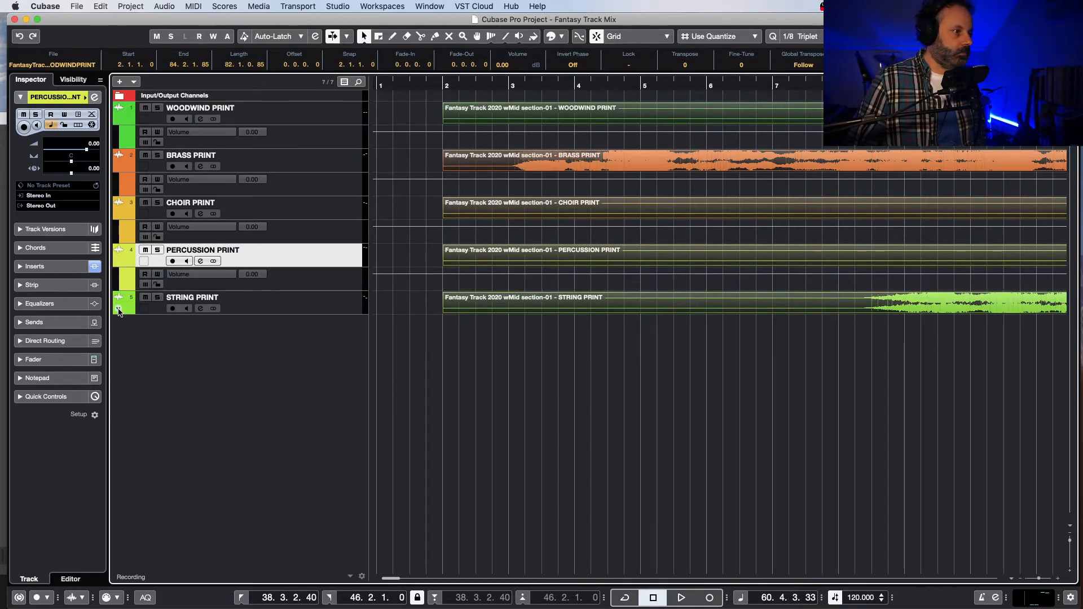
click(119, 309)
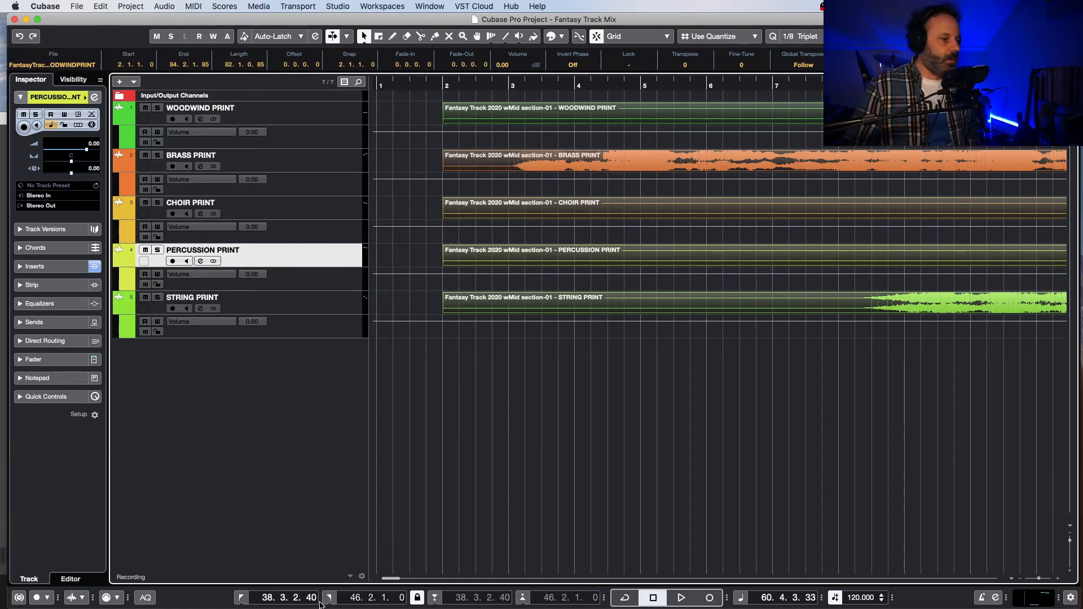
mouse_move(389, 581)
mouse_down()
mouse_move(446, 578)
mouse_move(388, 588)
mouse_up()
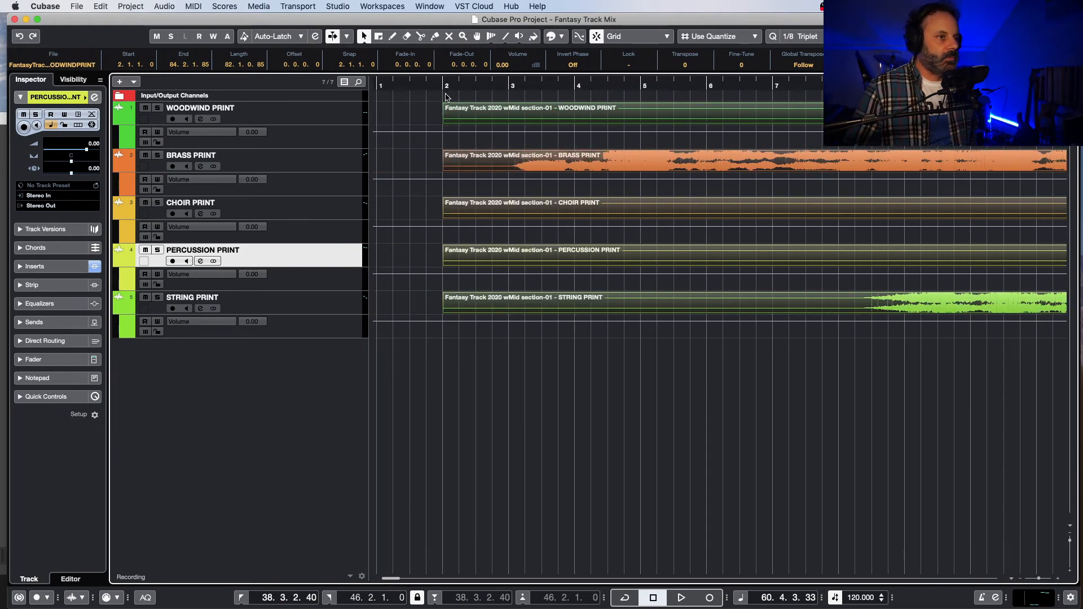
Step: Listen to the opening of the mix from bar 2 to about bar 9, replaying the brass passage around bar 8
click(439, 85)
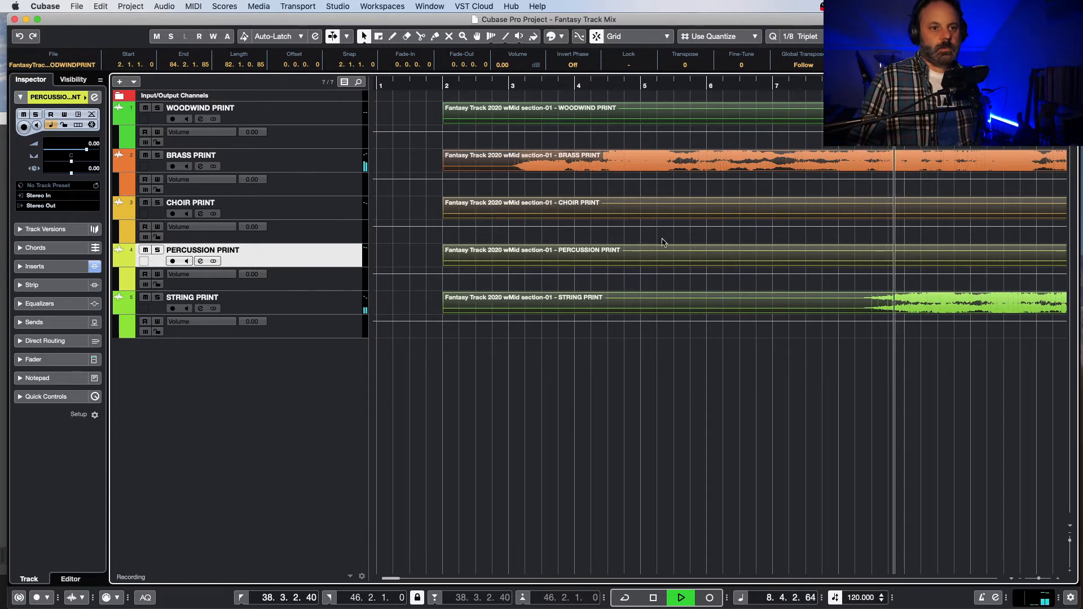
key(space)
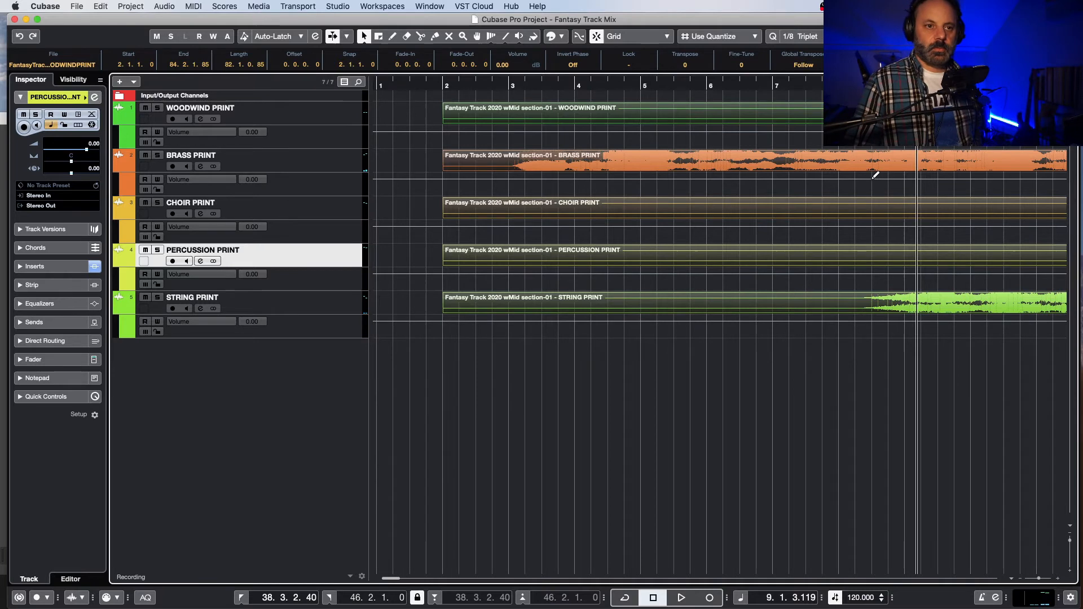
click(868, 163)
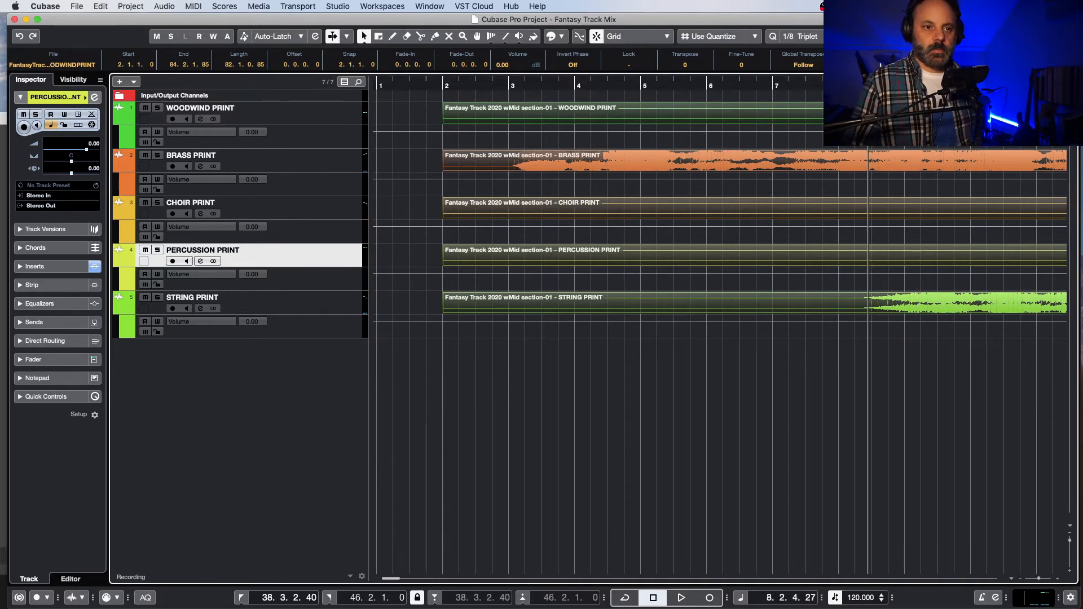
key(space)
key(space)
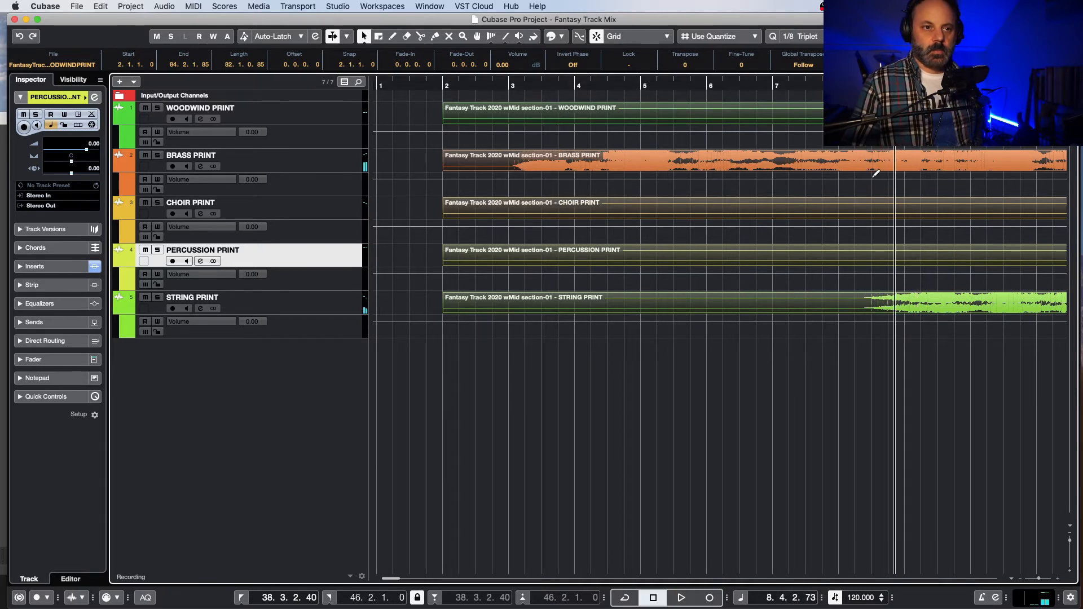
Step: Automate the brass volume so the opening plays at 2.03 dB and falls to 0 dB just after 8.2.3
click(872, 176)
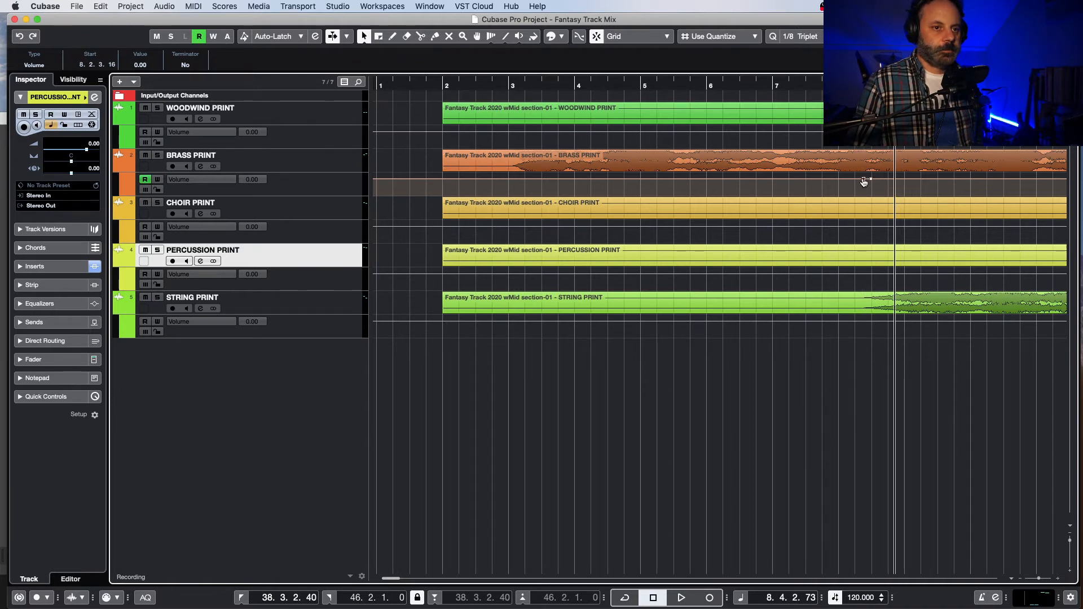
drag(863, 182, 865, 179)
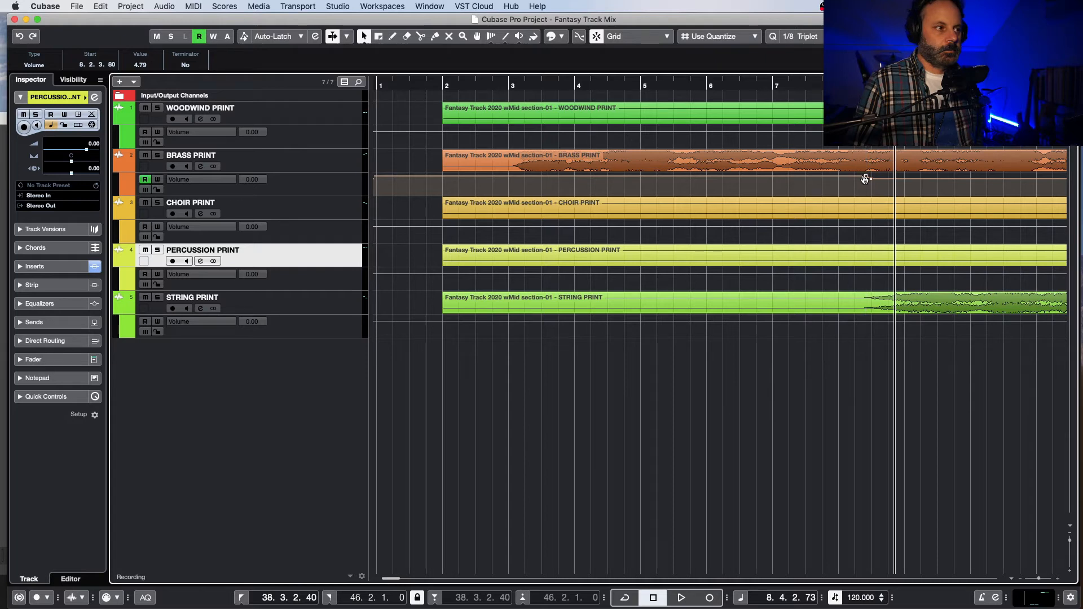
click(656, 83)
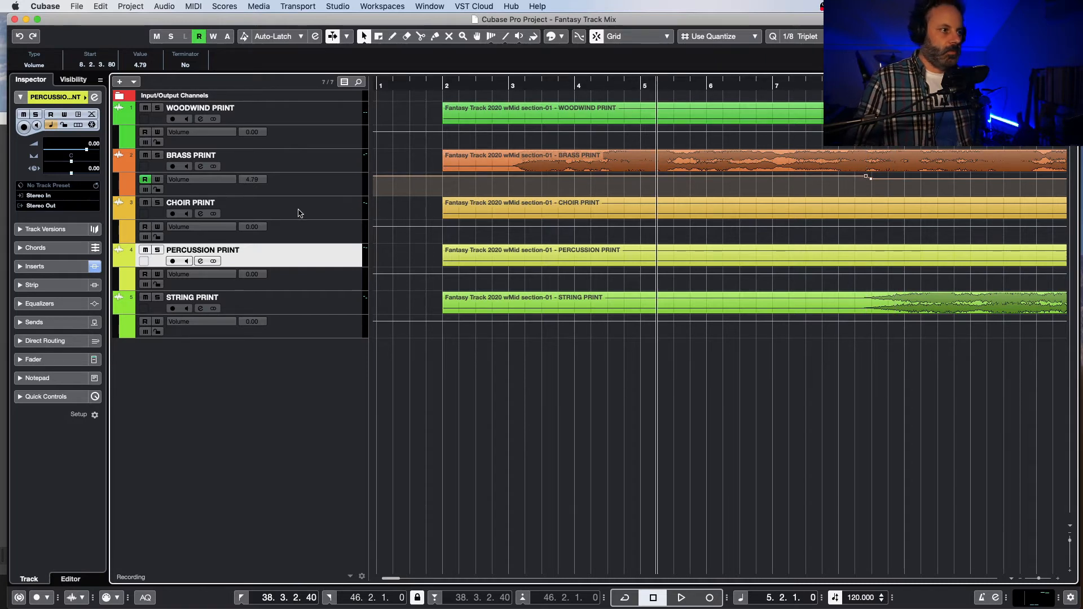
click(308, 193)
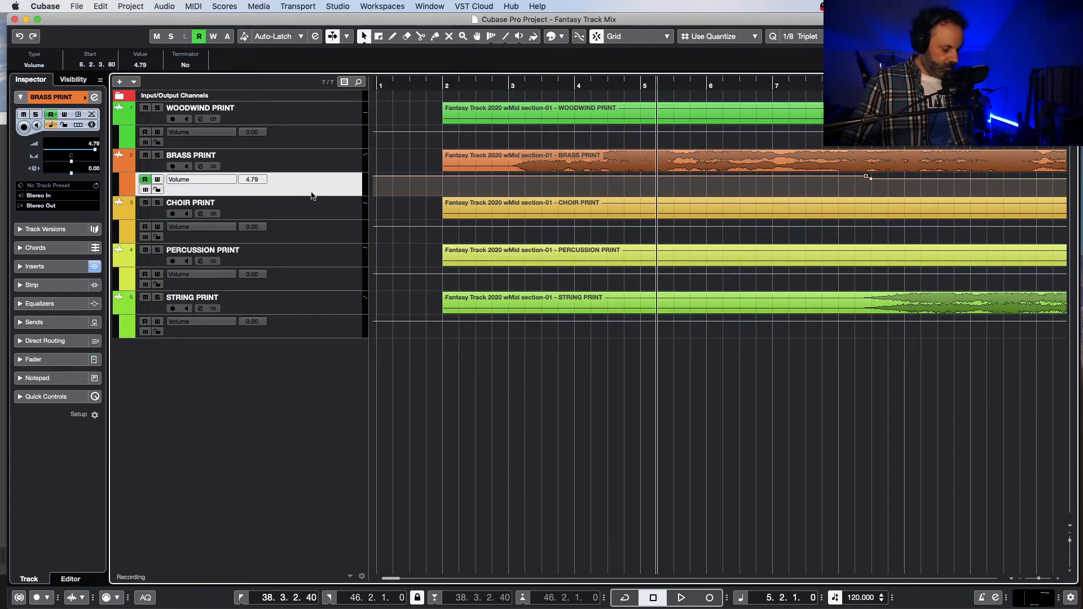
key(z)
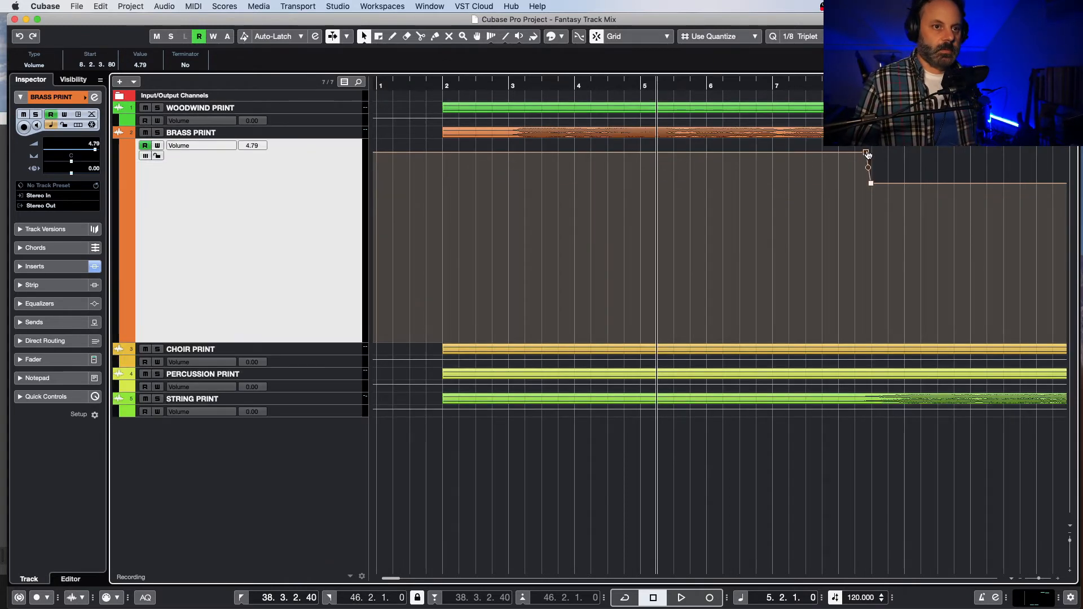
drag(867, 153, 867, 174)
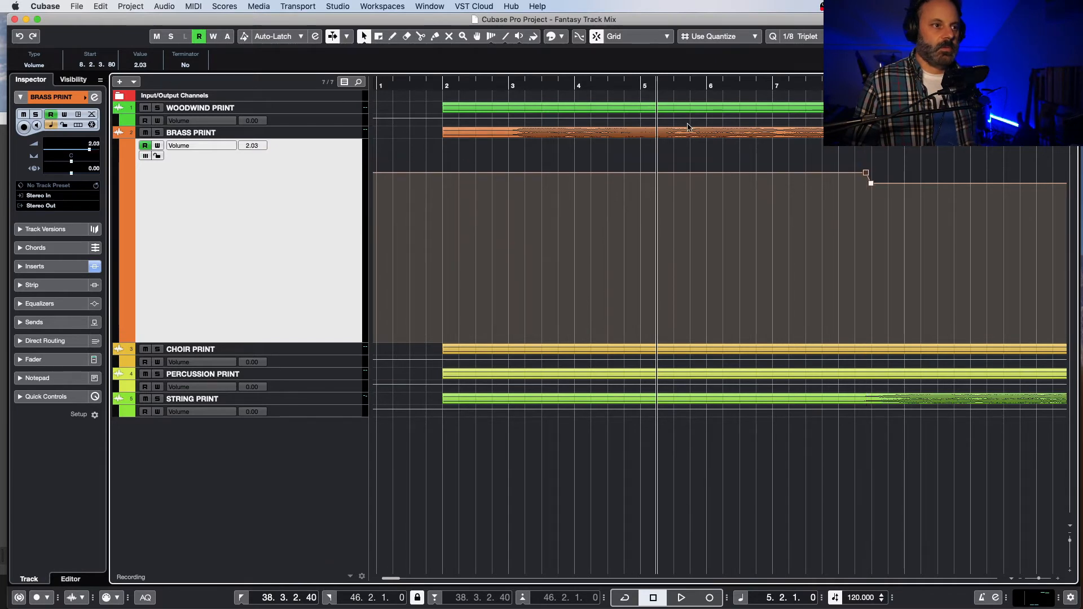
Step: Play the opening through to bar 11 while checking the channel levels in the MixConsole, and close the console
click(431, 86)
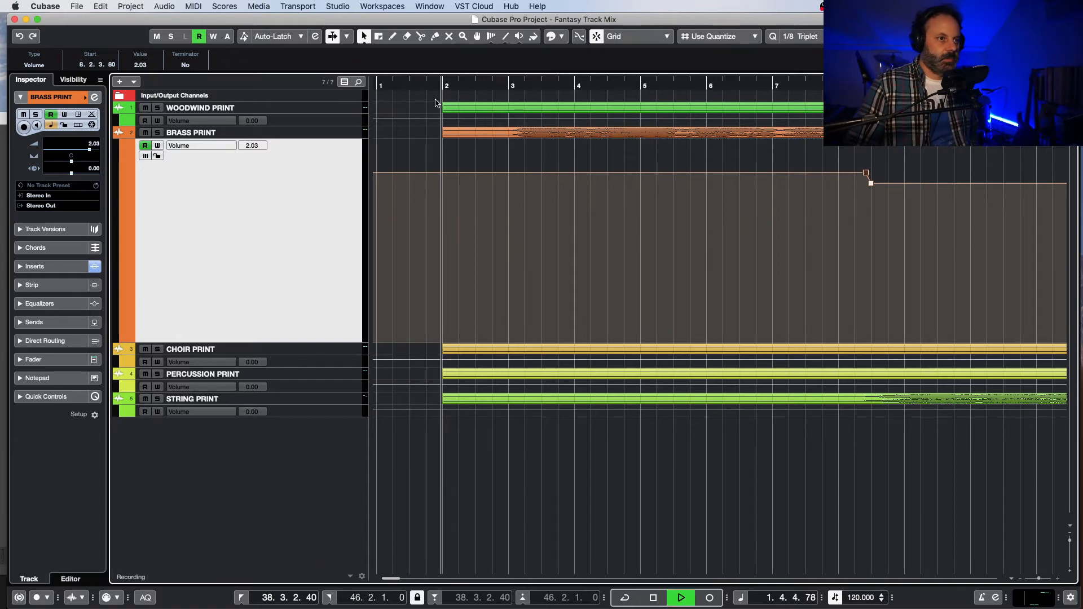
key(space)
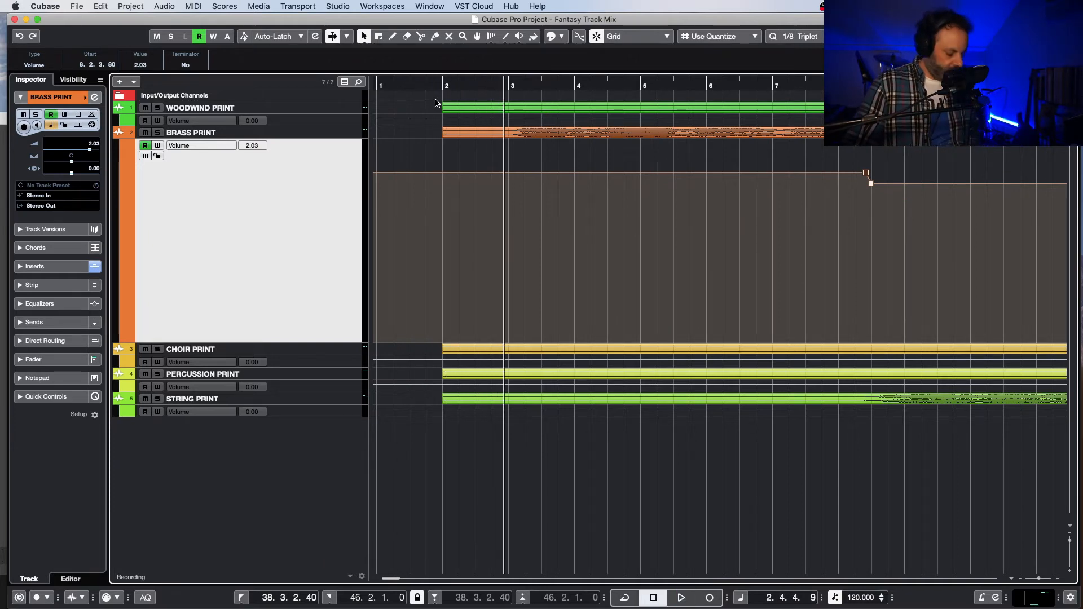
key(F3)
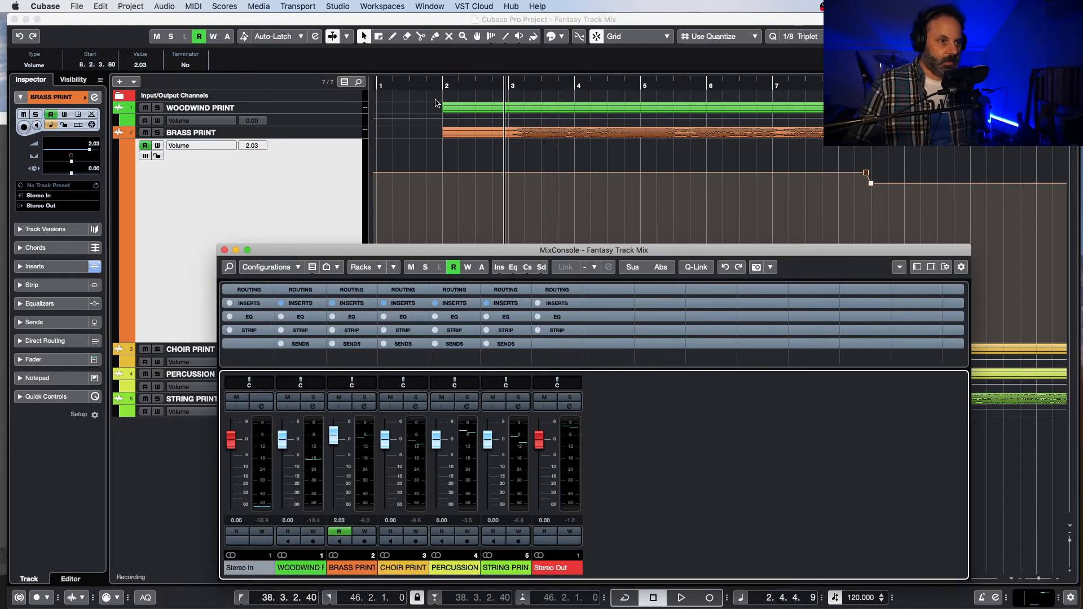
key(F3)
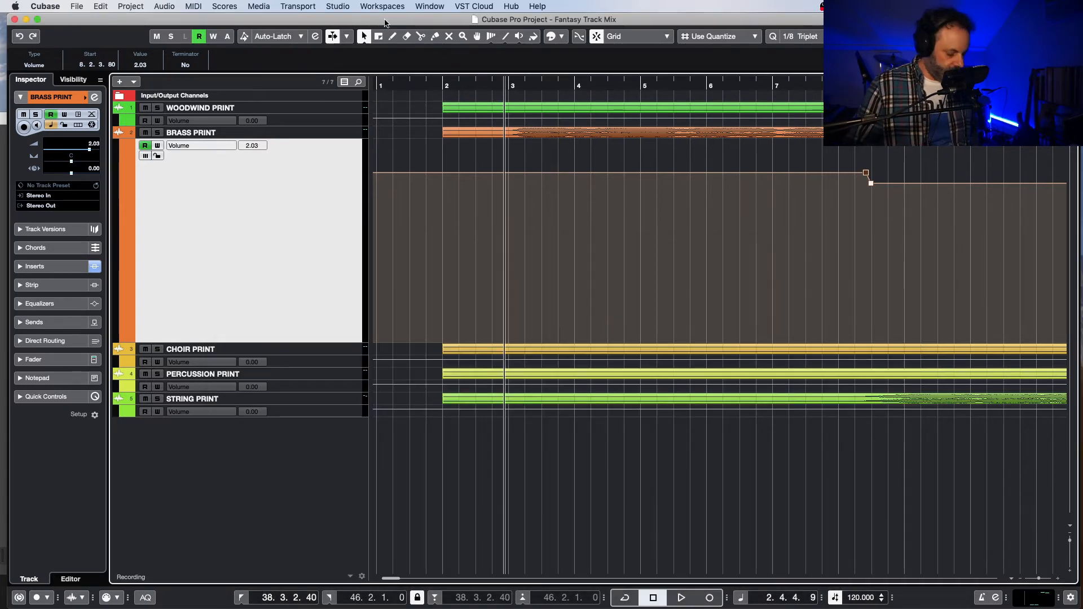
key(F3)
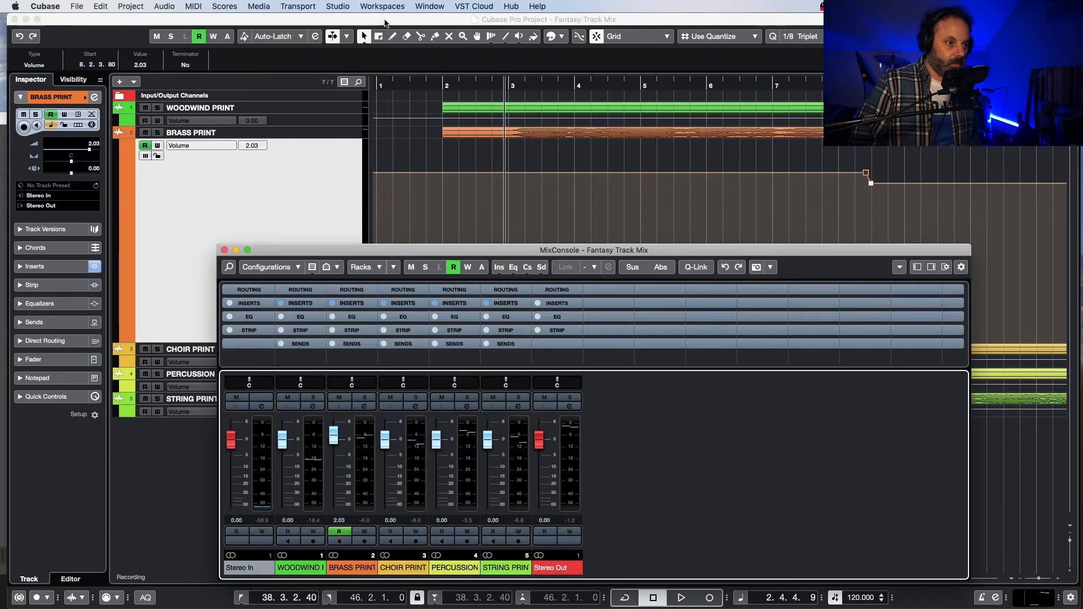
drag(562, 244, 573, 265)
key(space)
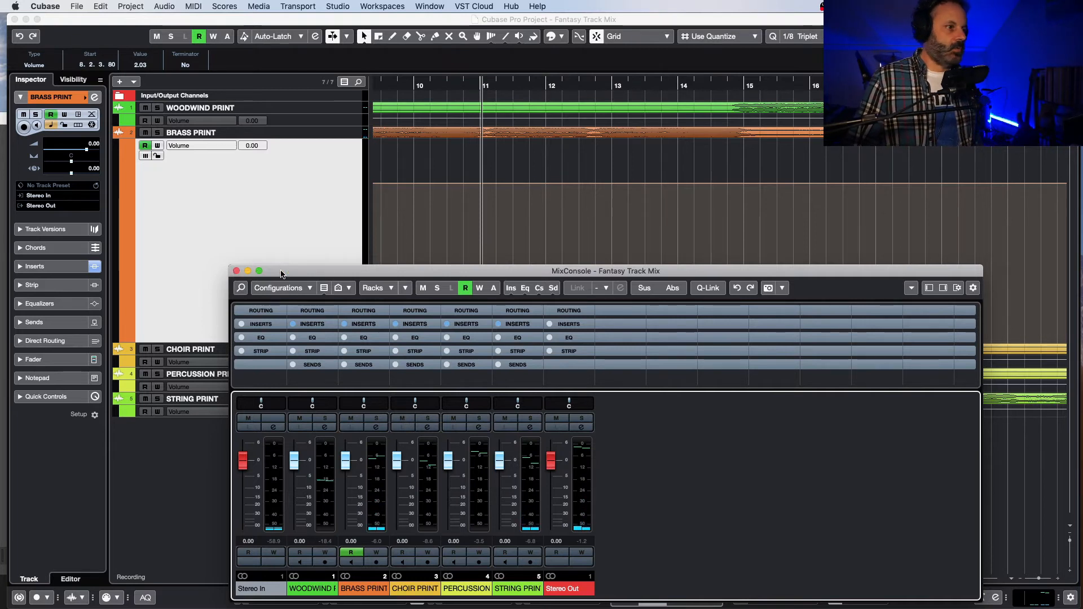
drag(280, 273, 305, 260)
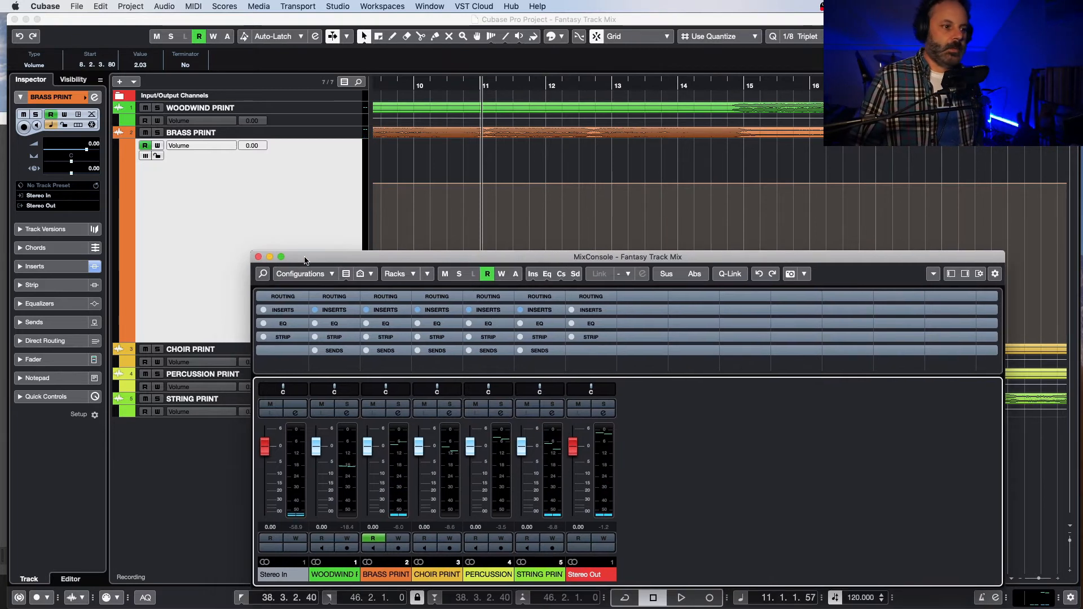
click(258, 257)
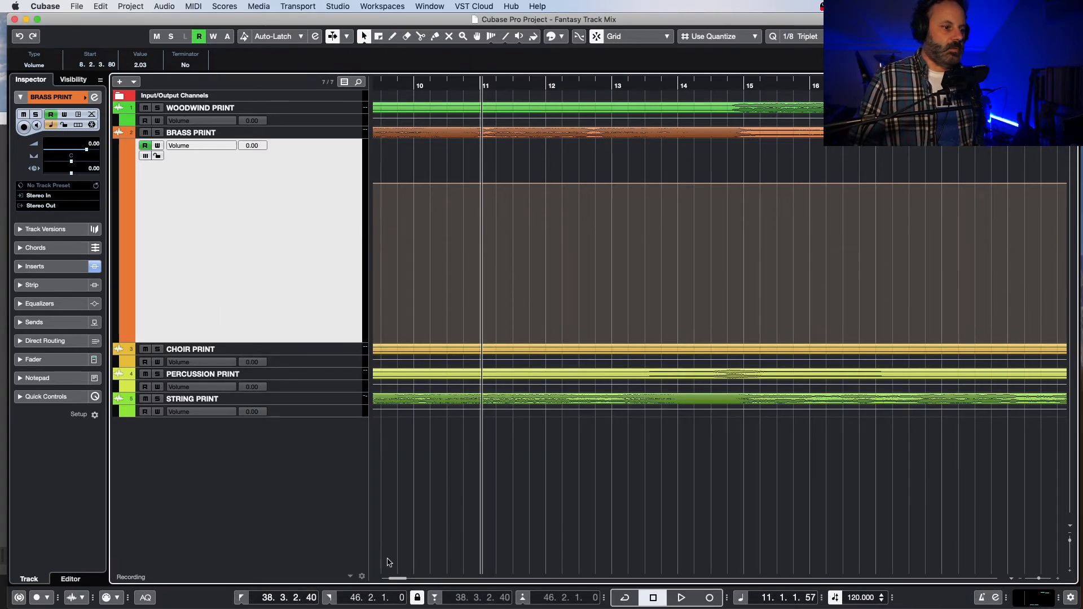
Step: Move the 2.03 dB brass volume point earlier to 8.2.2.40 and listen to the mix through to about bar 26
drag(399, 578, 391, 582)
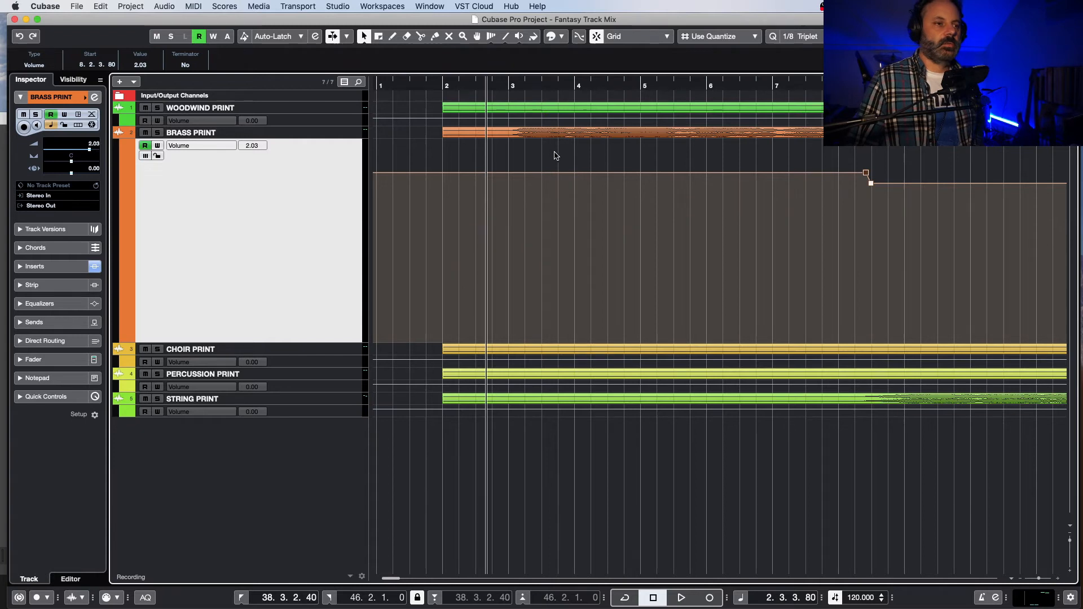
drag(866, 176, 866, 177)
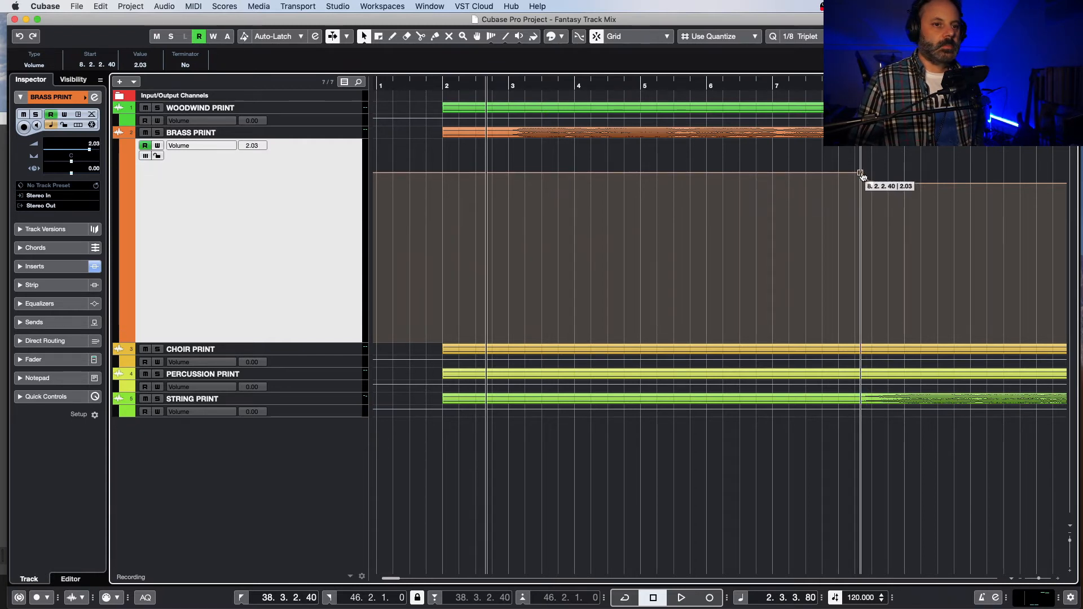
key(space)
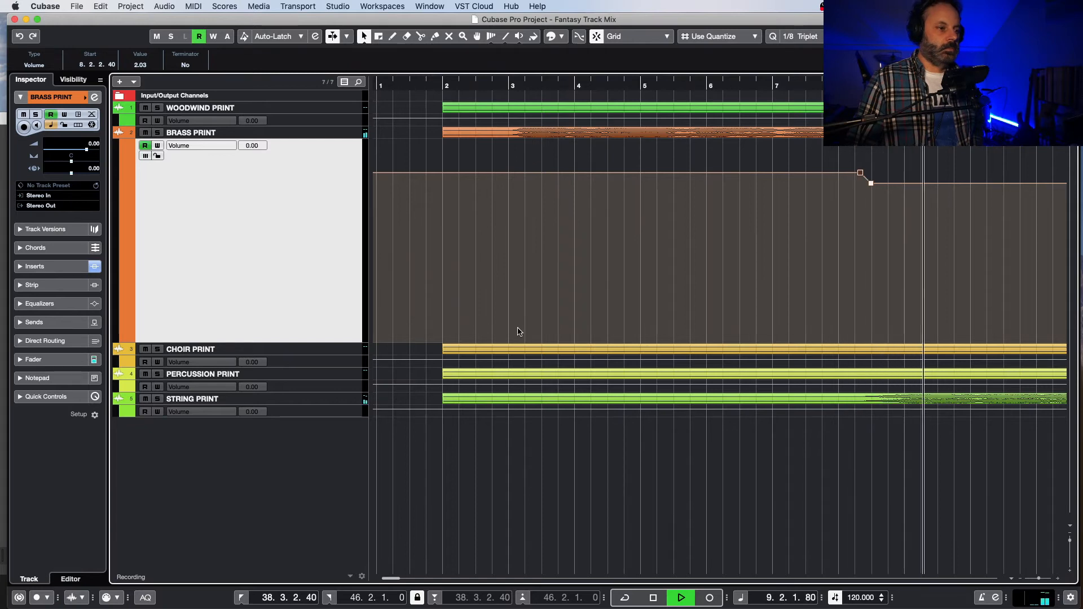
drag(395, 579, 403, 579)
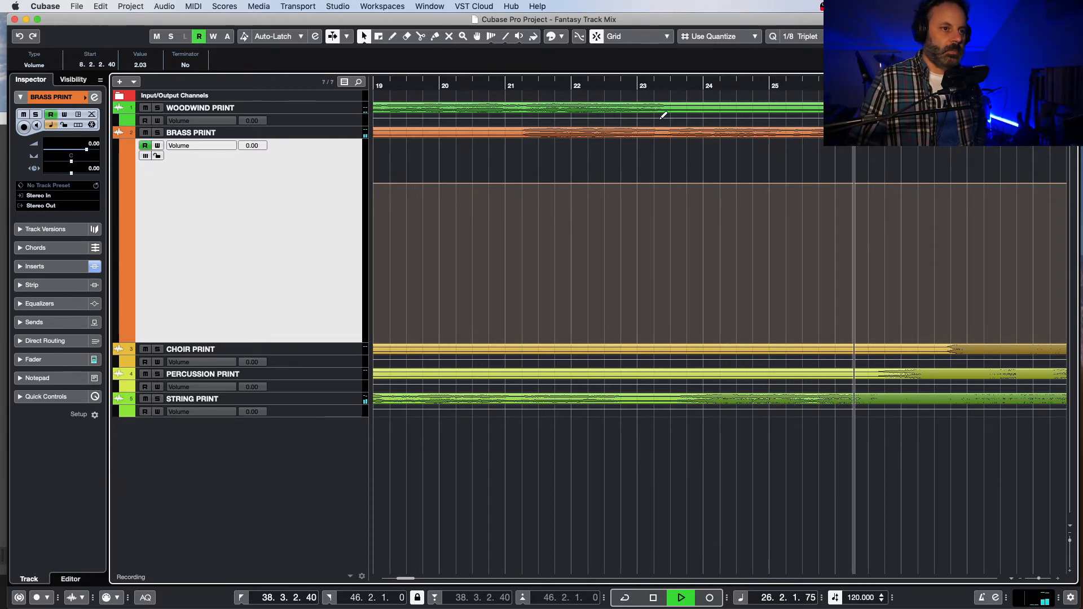
key(space)
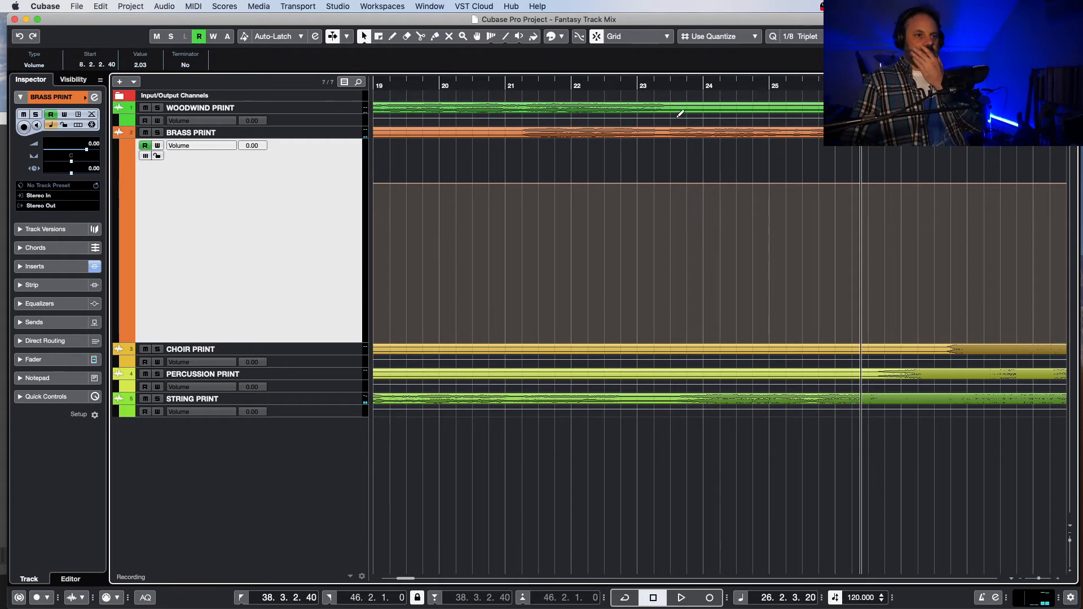
Step: Replay the passage around bar 23 and add a 0 dB volume point to the woodwind track at 23.2.3.12
click(637, 83)
key(space)
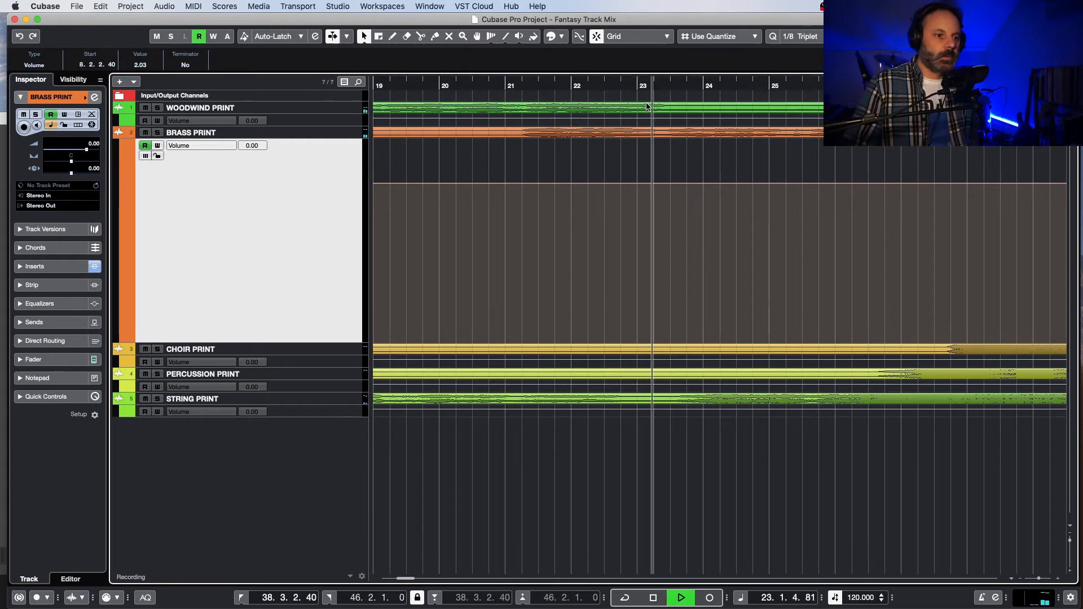
click(655, 84)
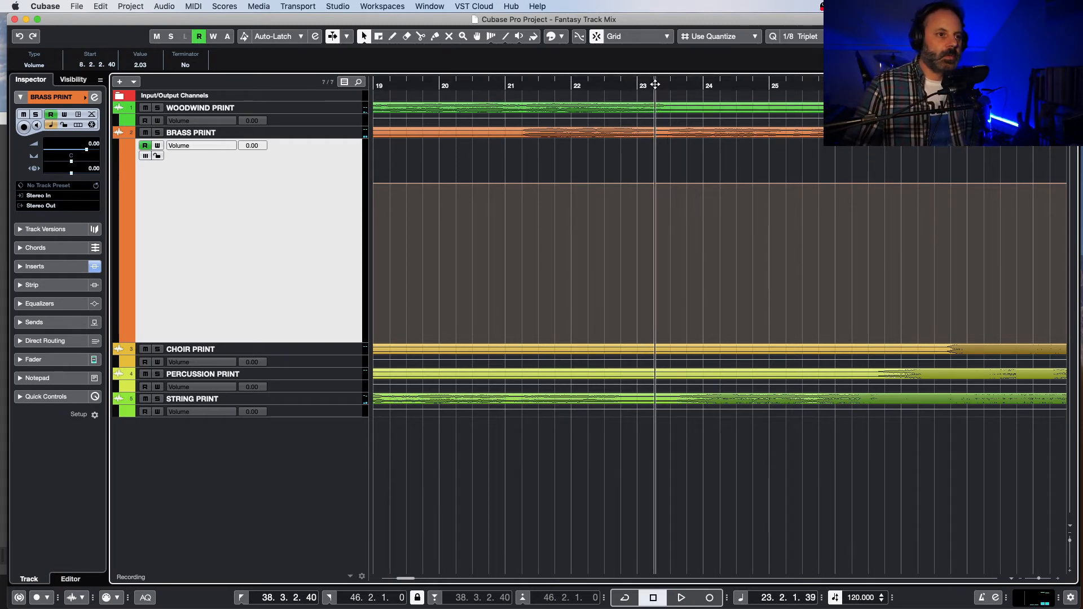
click(664, 119)
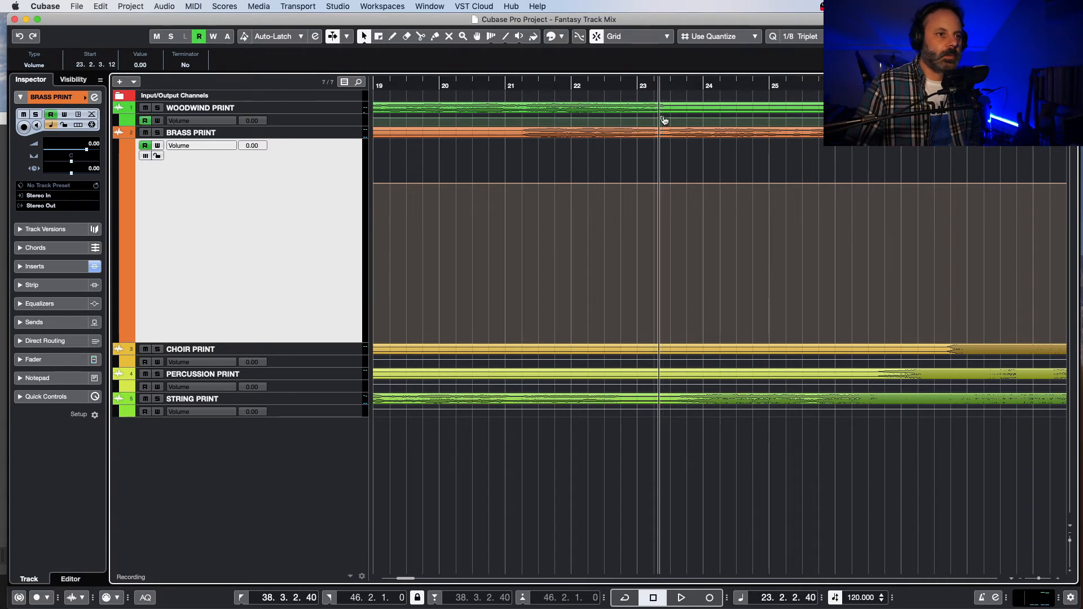
Step: Enlarge the woodwind volume lane and add two 0 dB volume points late in bar 14, around 14.3.4.71
scroll(413, 580, left, 10)
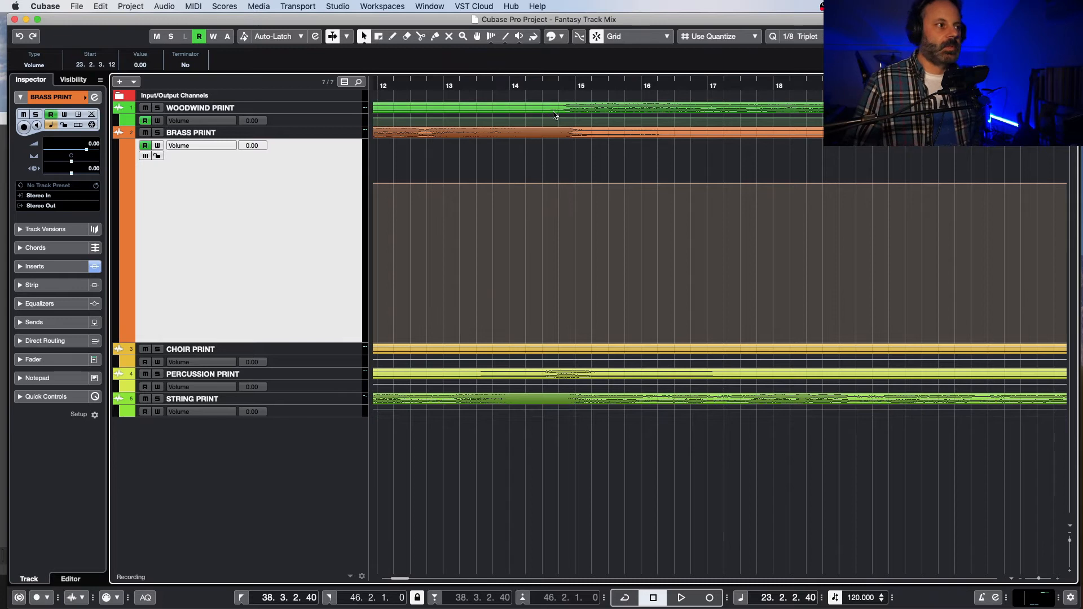
click(322, 122)
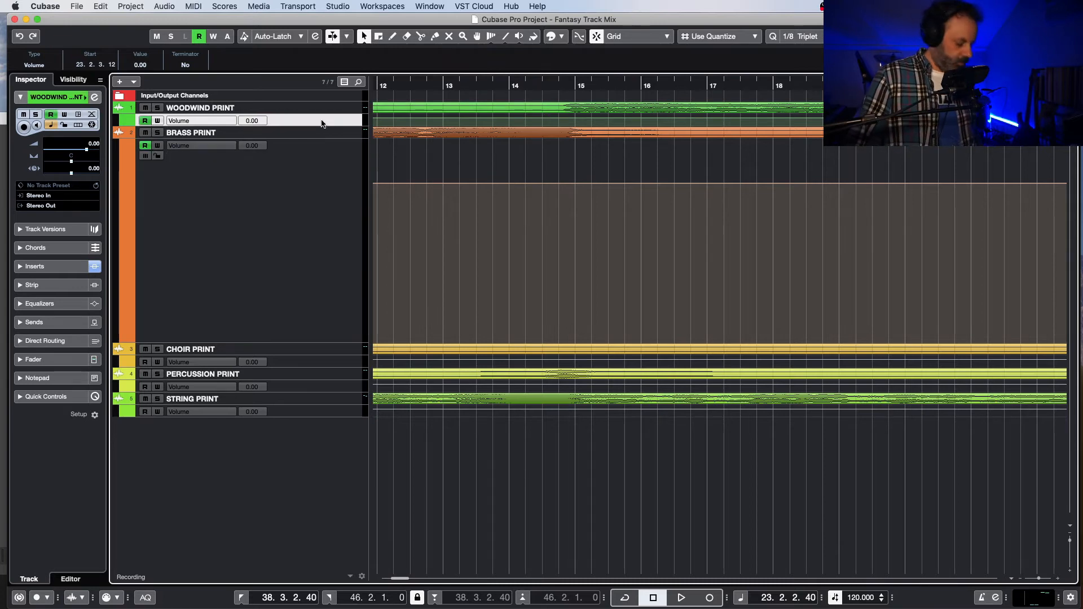
key(z)
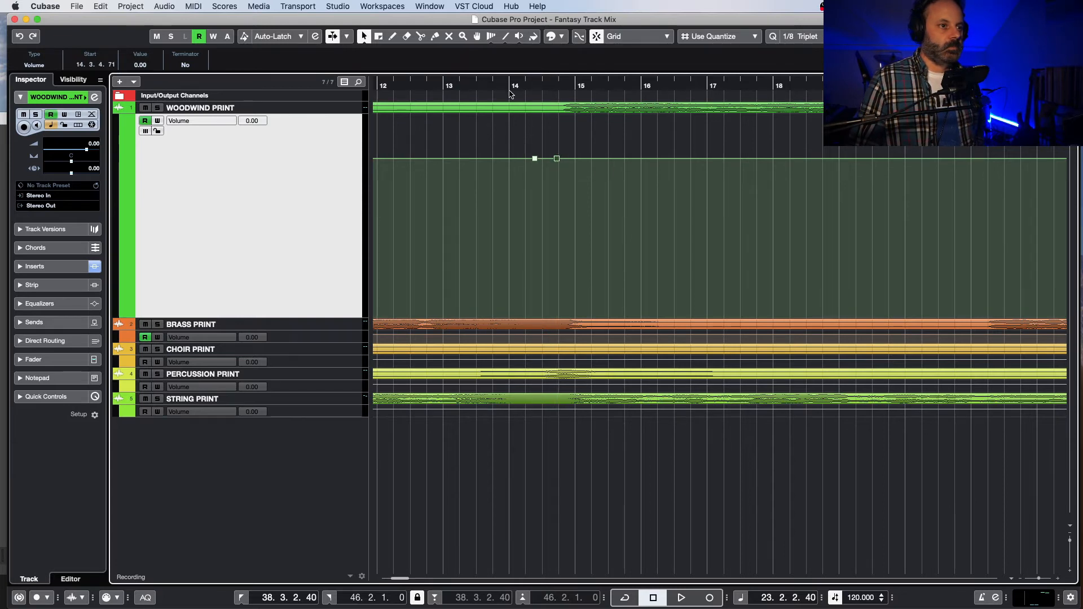
Step: Audition the woodwind entry at bar 14 and raise its volume to 2.12 dB at 14.4.1.0, holding about 2.03 dB until 23.2.1.0
click(495, 86)
key(space)
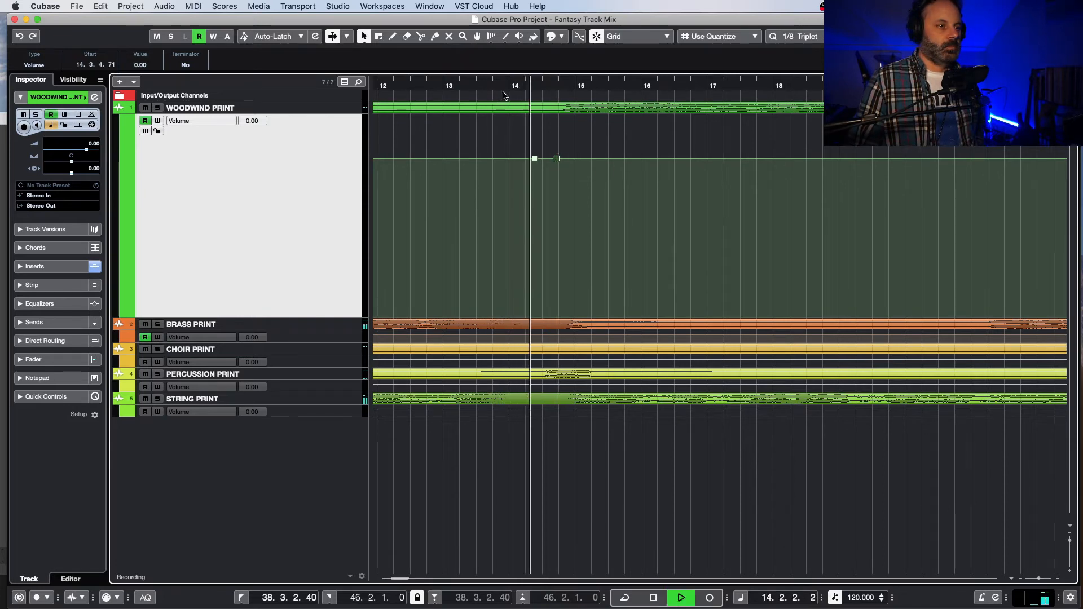
key(space)
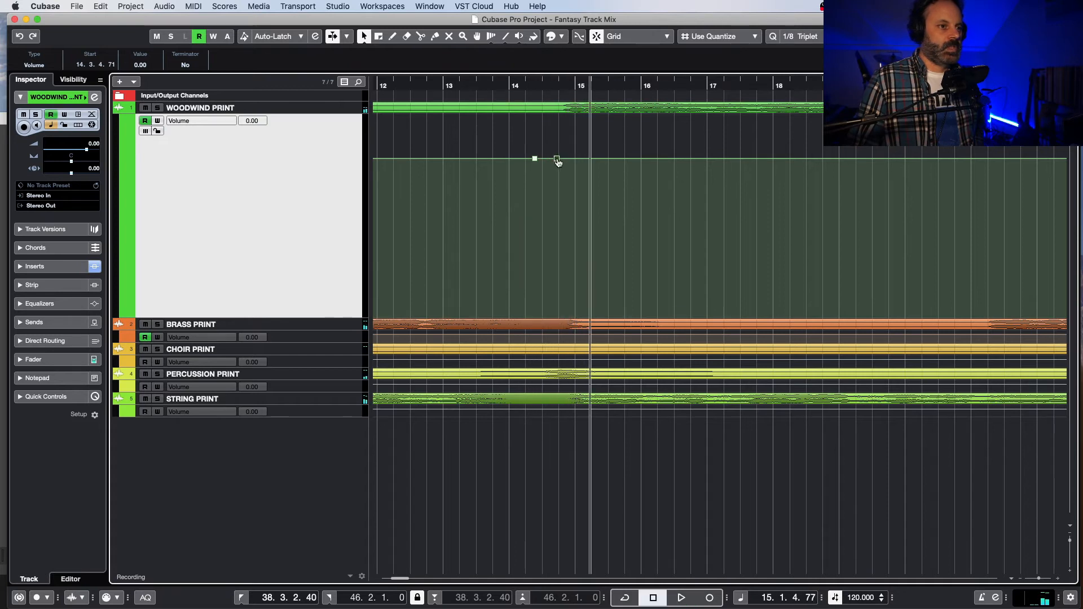
drag(556, 159, 558, 153)
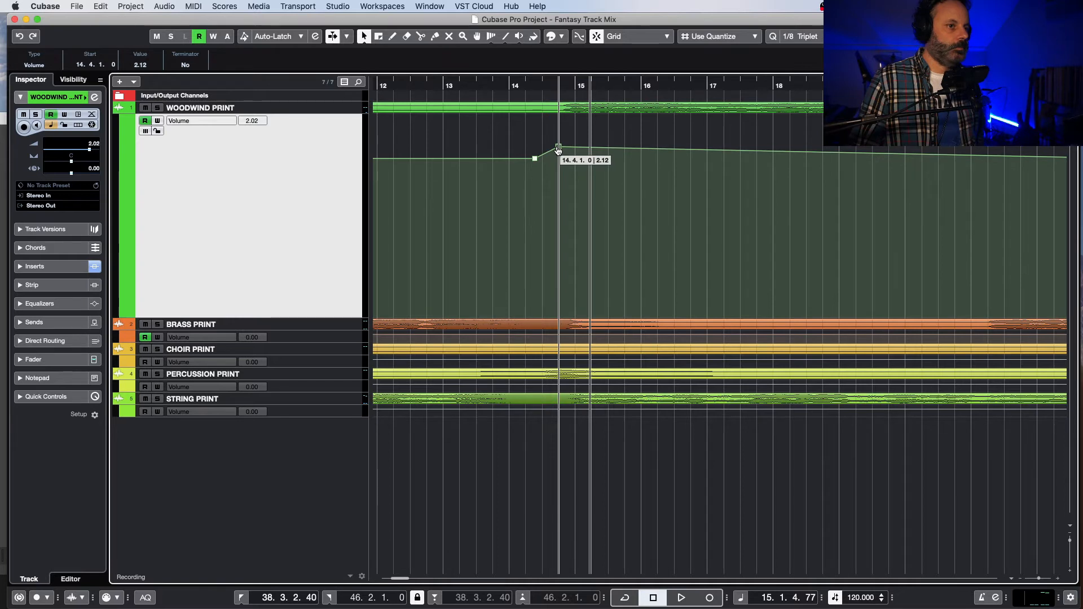
drag(410, 579, 411, 579)
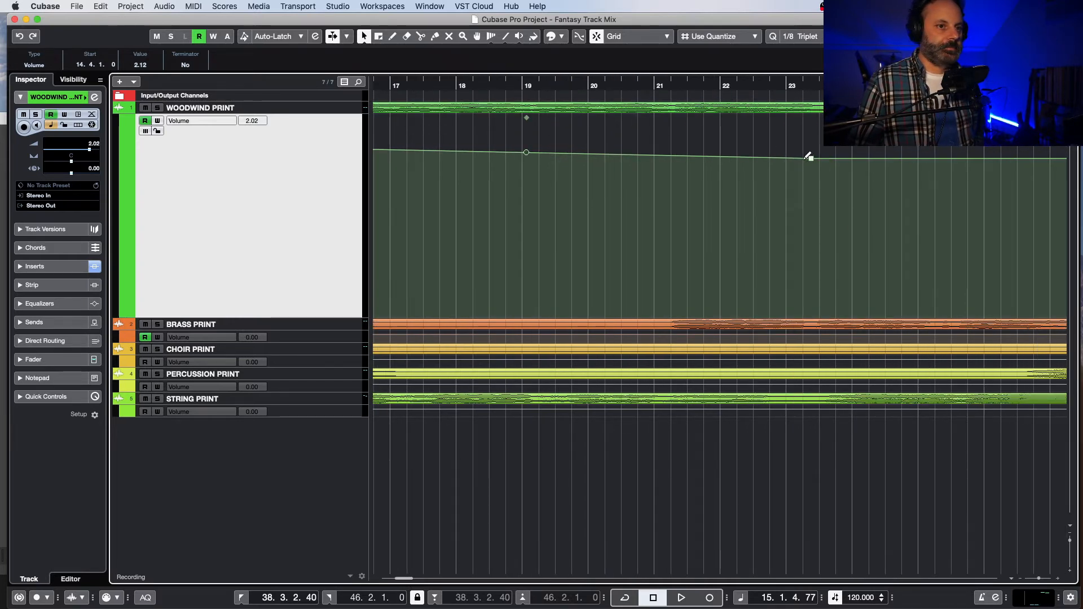
drag(803, 161, 803, 159)
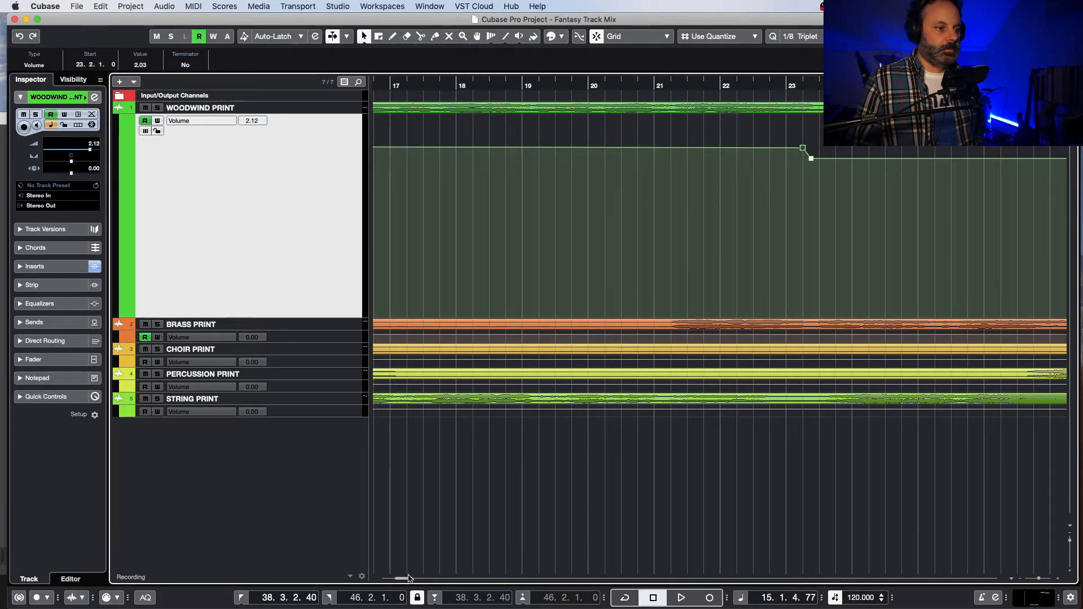
Step: Listen to the raised woodwind section from just before bar 14 through to bar 24
drag(409, 578, 403, 580)
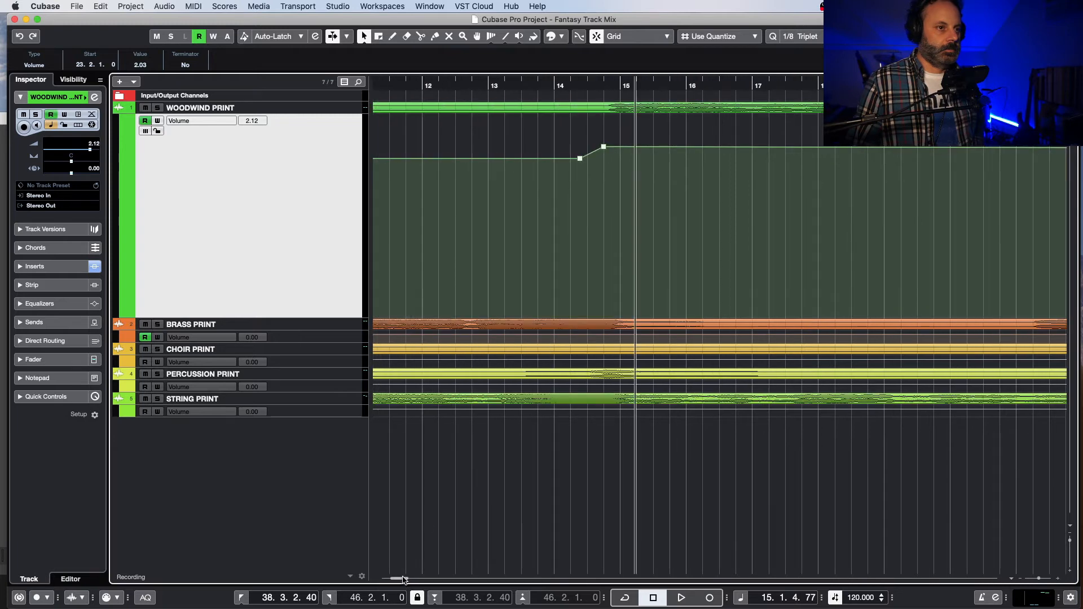
click(551, 85)
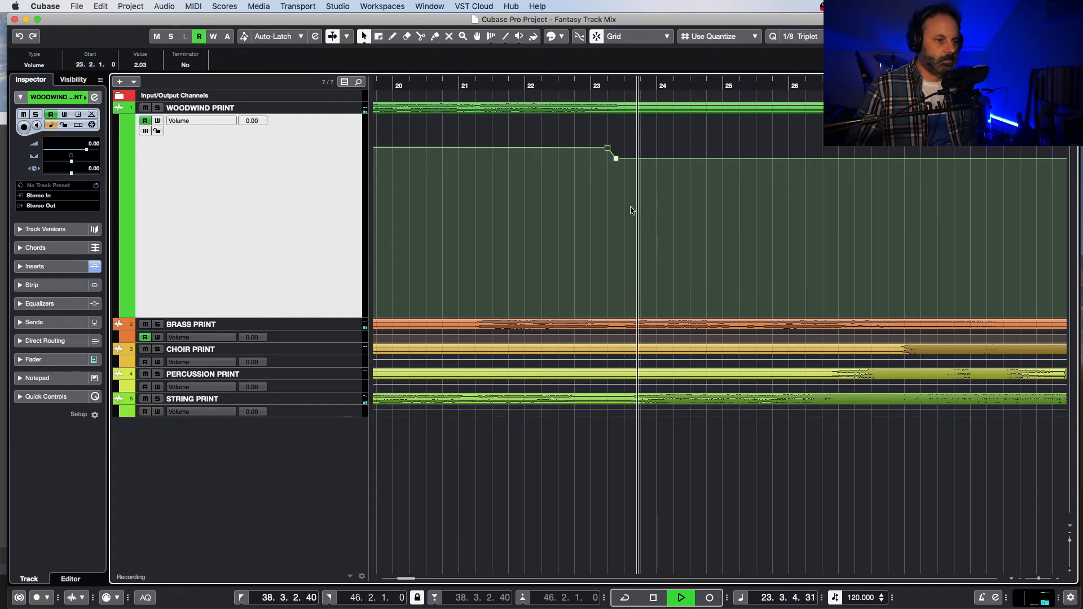
key(space)
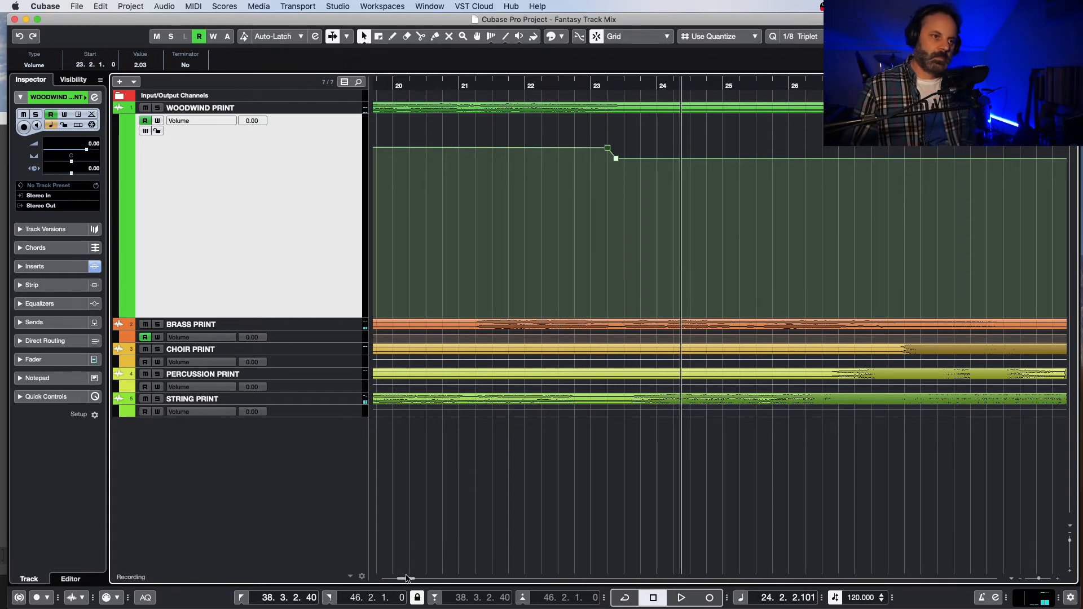
Step: Raise the woodwind volume plateau to 3.07 dB from 14.4.1.0 and move its end point earlier to 23.1.1.0
scroll(406, 579, left, 10)
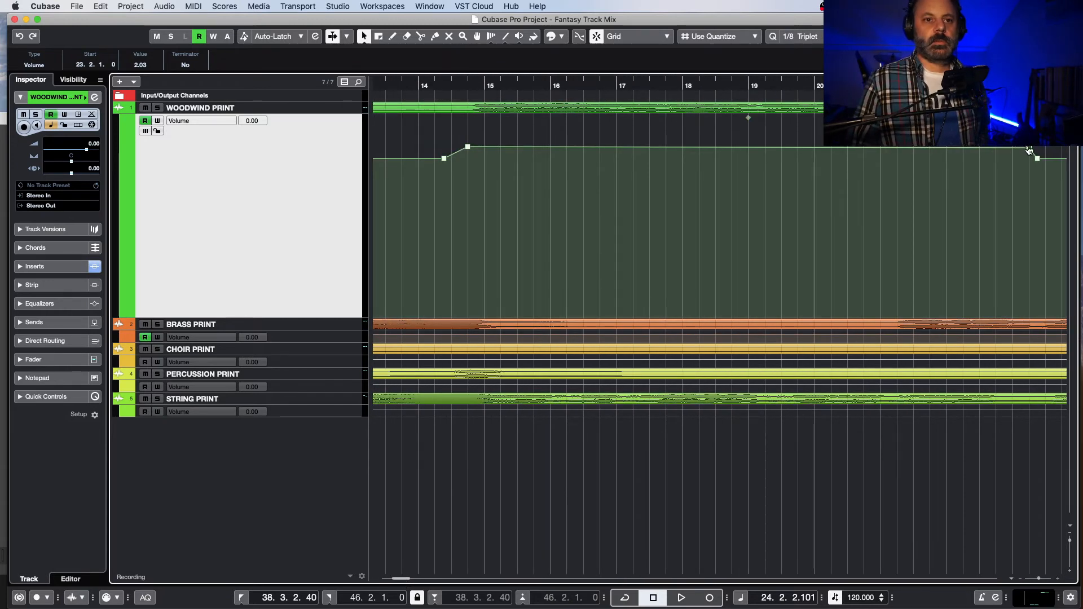
drag(1028, 151, 1016, 152)
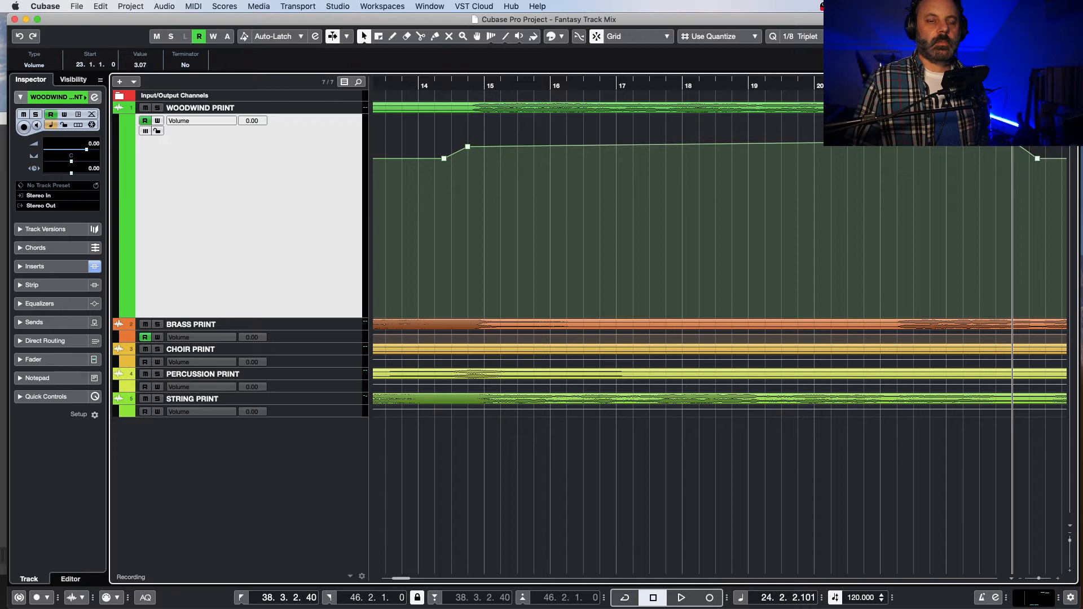
drag(470, 149, 471, 146)
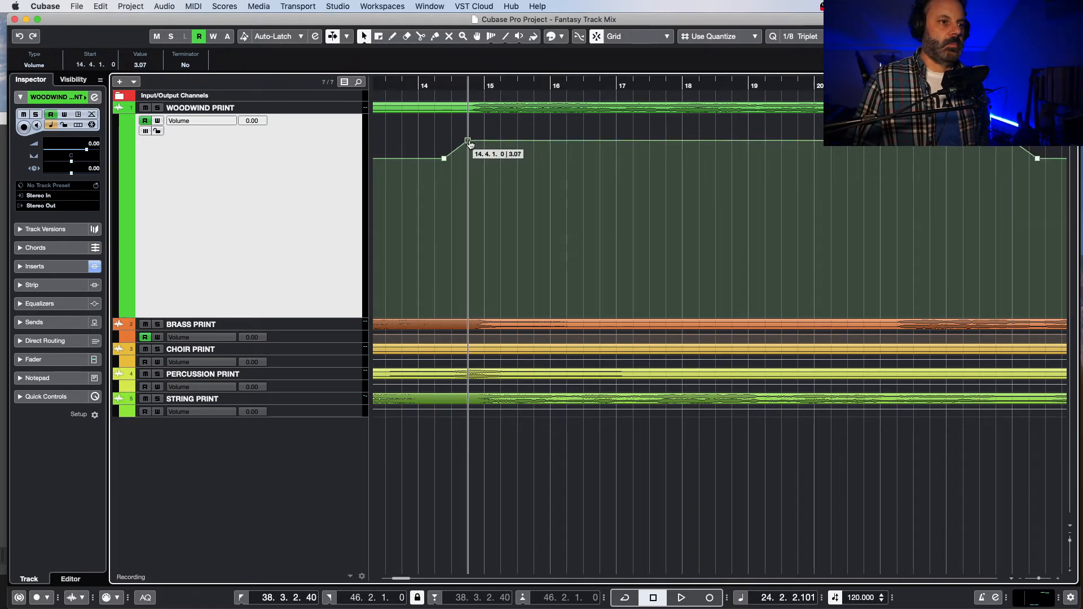
Step: Play the mix from just before bar 14, and restart playback from bar 9 to hear the lead-in to the woodwind boost
double_click(398, 86)
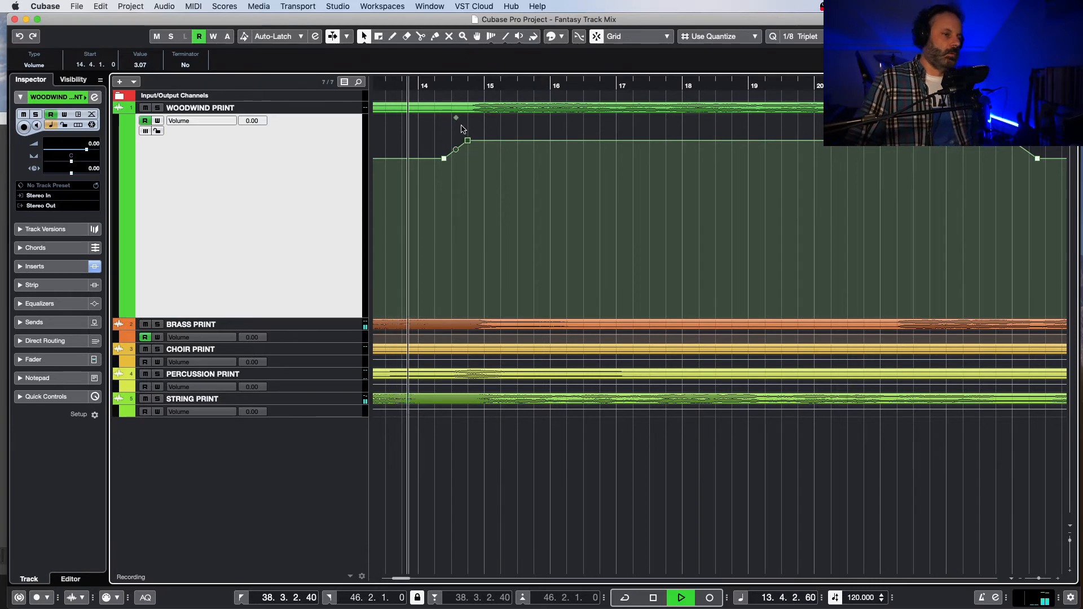
drag(398, 580, 398, 548)
double_click(432, 86)
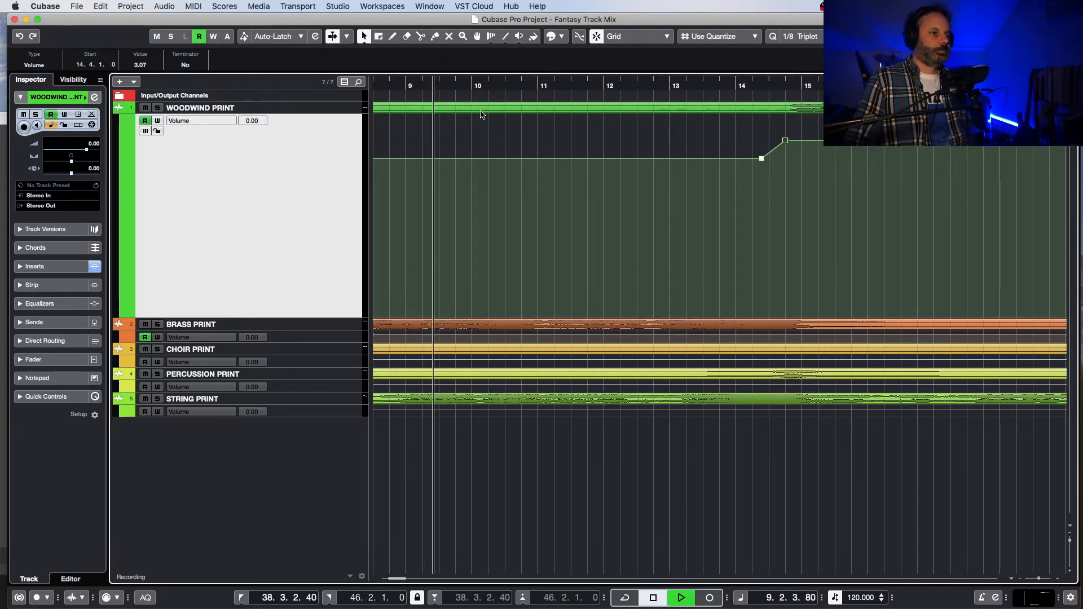
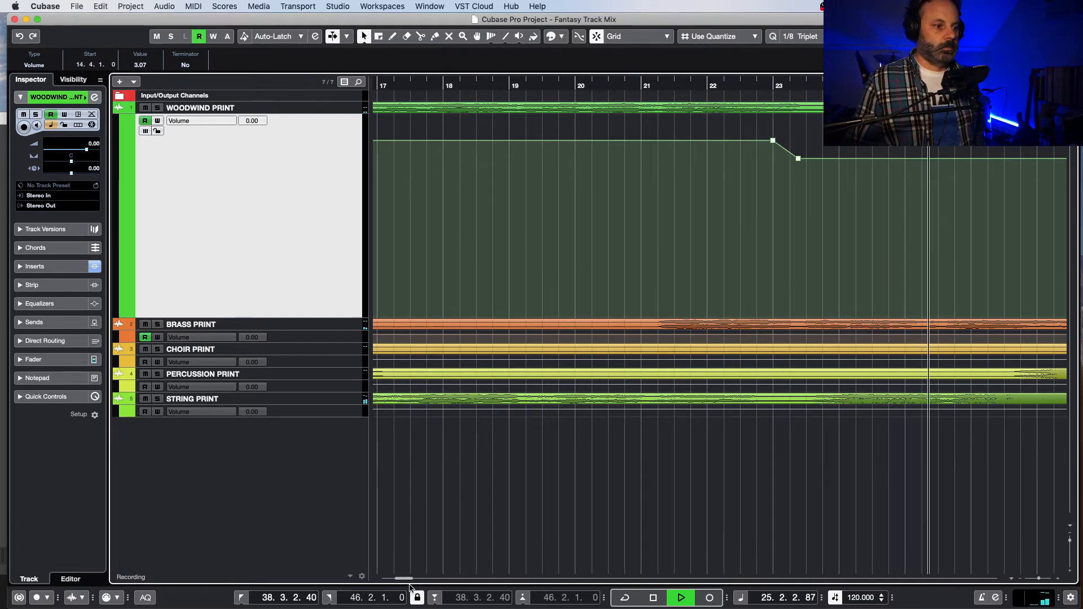
Step: Extend the woodwind volume boost at 3.07 dB to 27.3.3.80, and cue playback at 22.3.2.40
drag(403, 579, 407, 581)
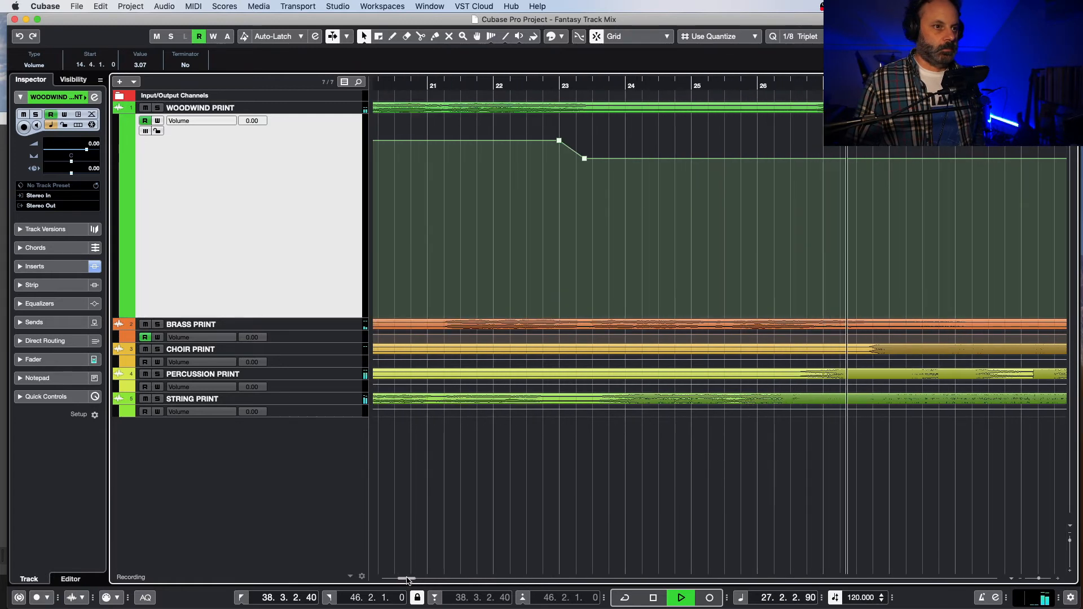
key(space)
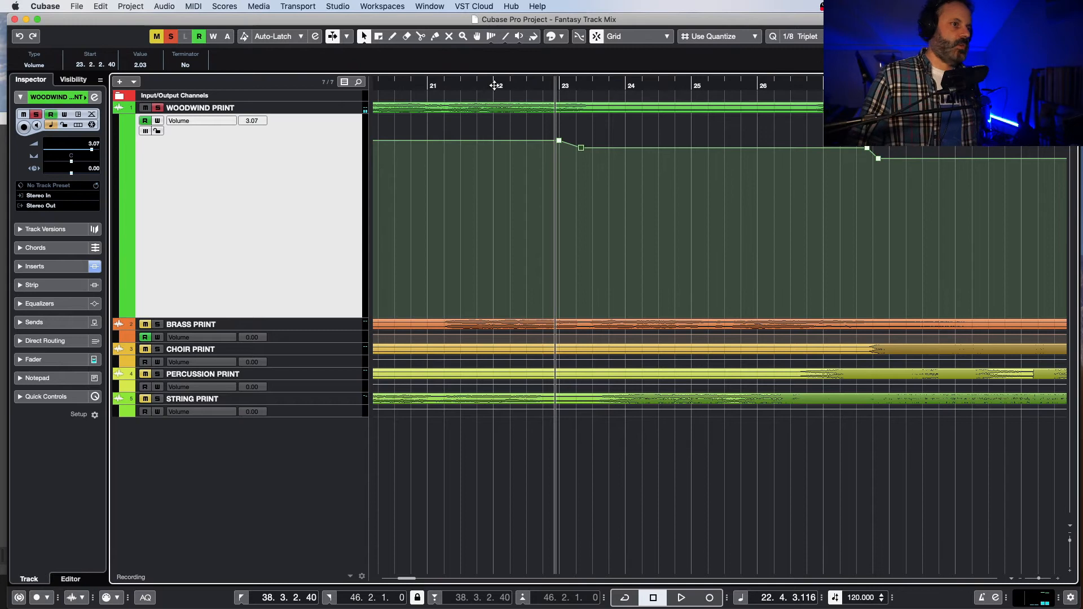
click(499, 85)
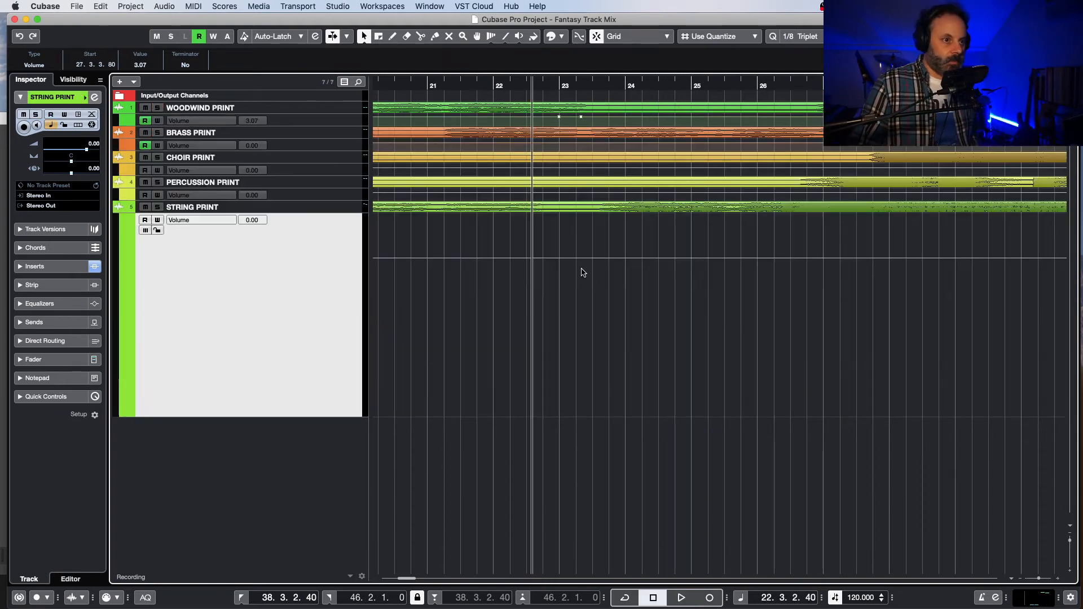
Step: Audition the mix around bars 23 and 27 and add string volume points at 23.1.4.110 and 27.4.2.40
key(space)
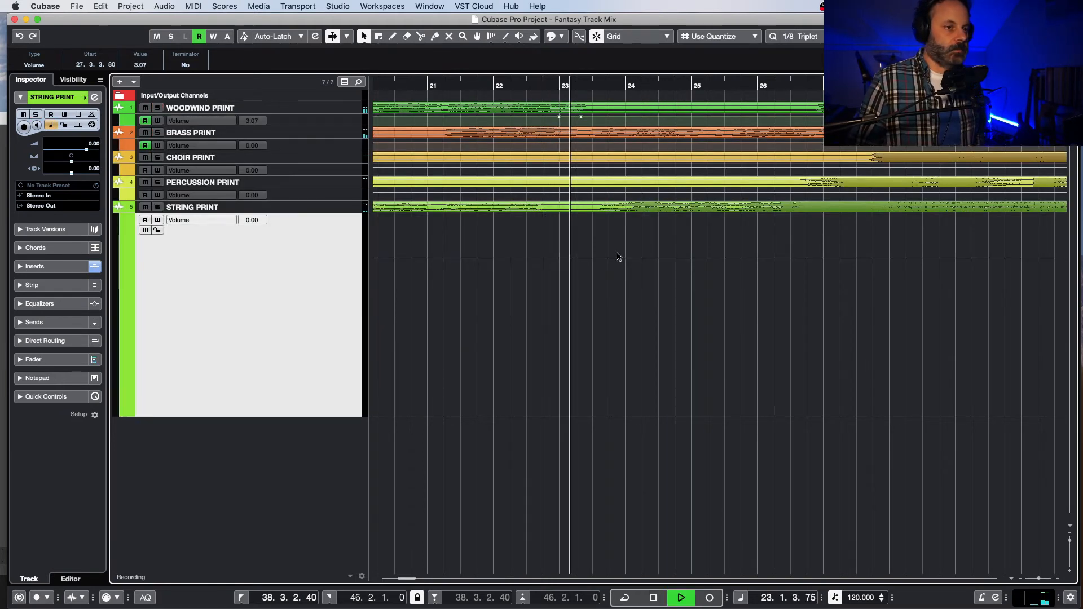
key(space)
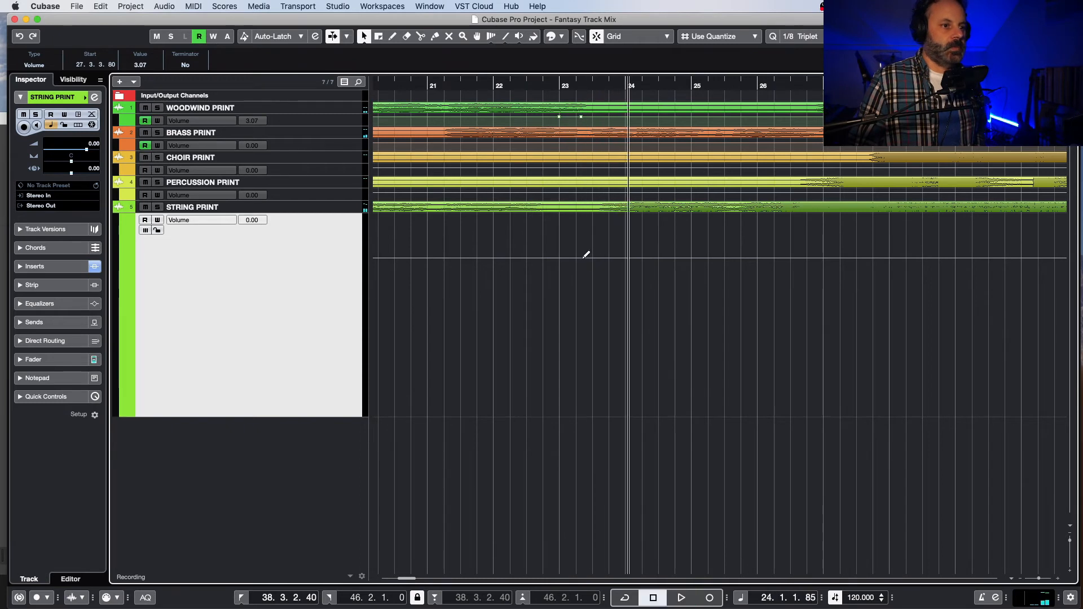
click(576, 257)
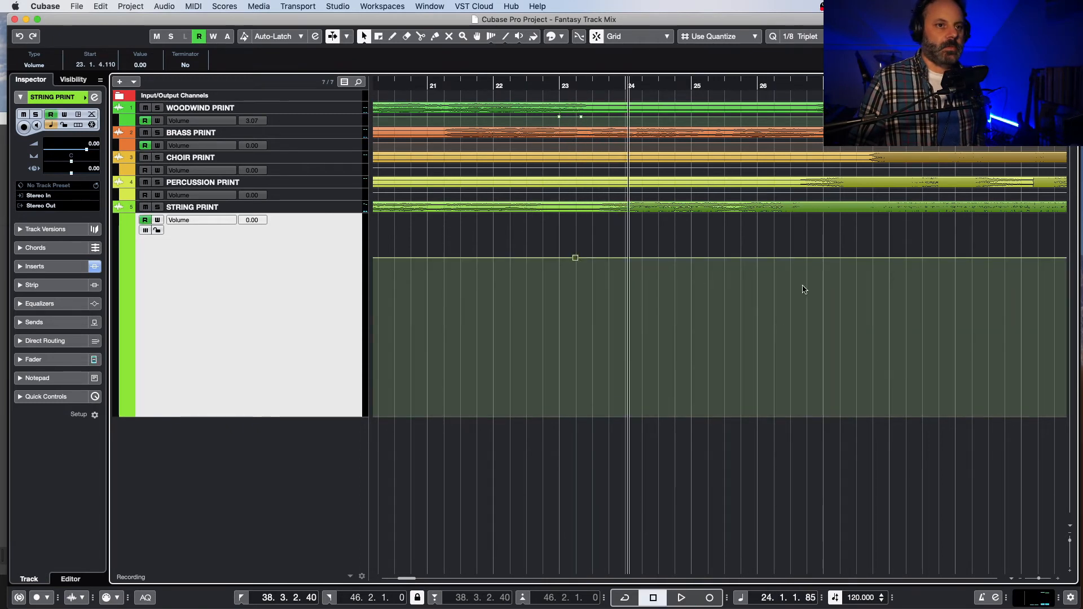
click(819, 90)
key(space)
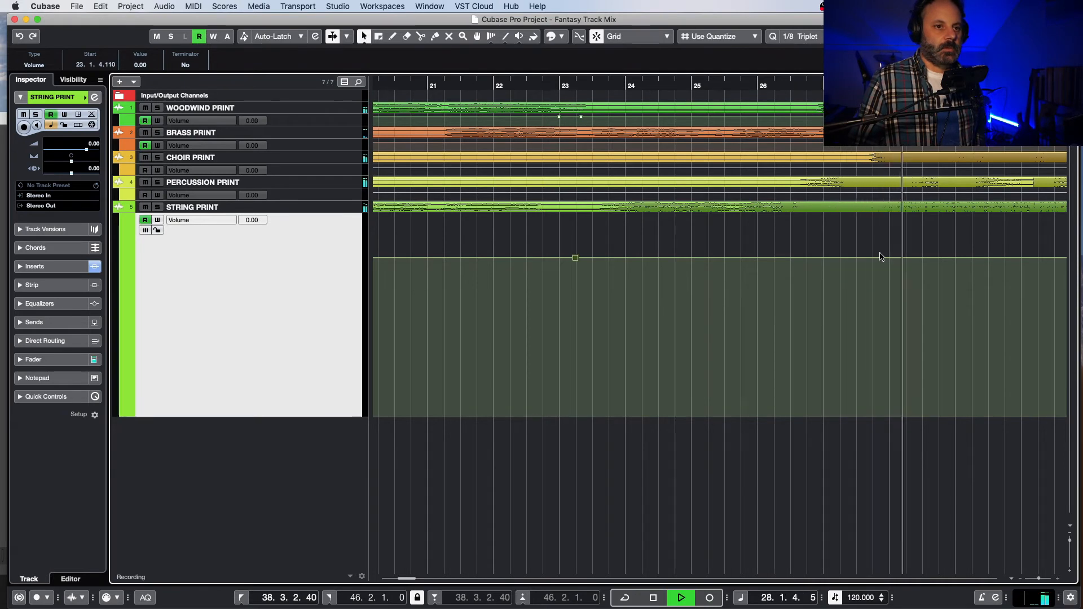
key(space)
drag(882, 258, 878, 258)
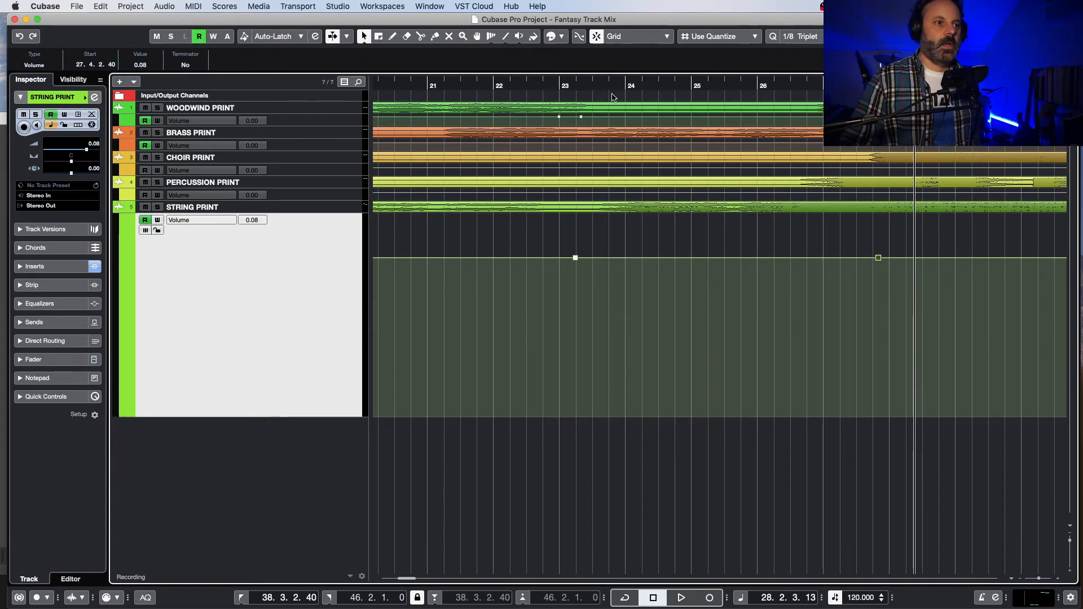
Step: Replay from bar 23 and raise the string volume to 3.07 dB between 23.2.2.40 and 27.3.3.80
click(561, 86)
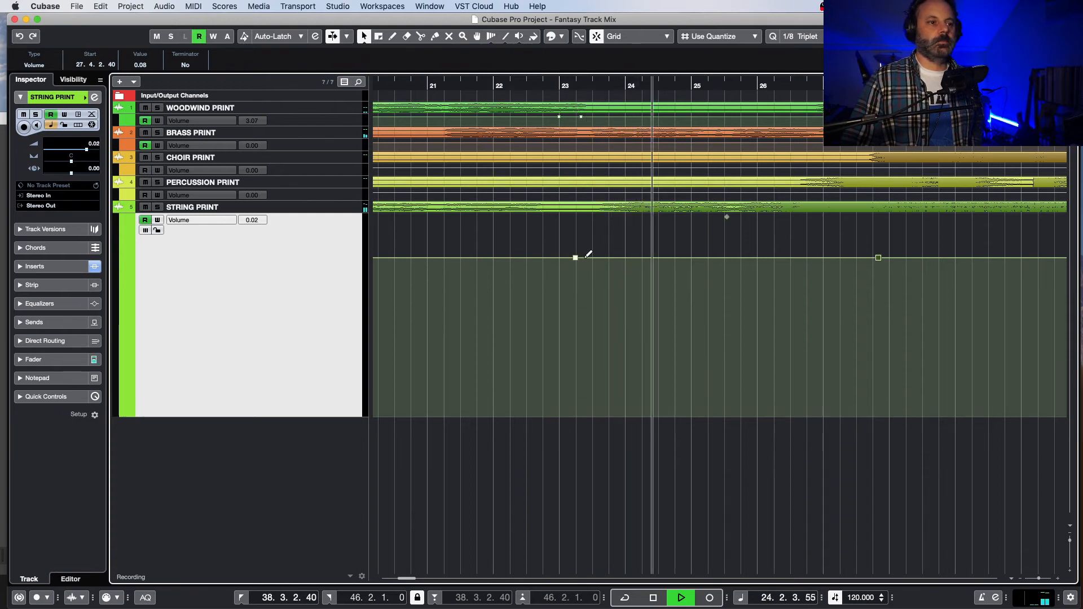
key(space)
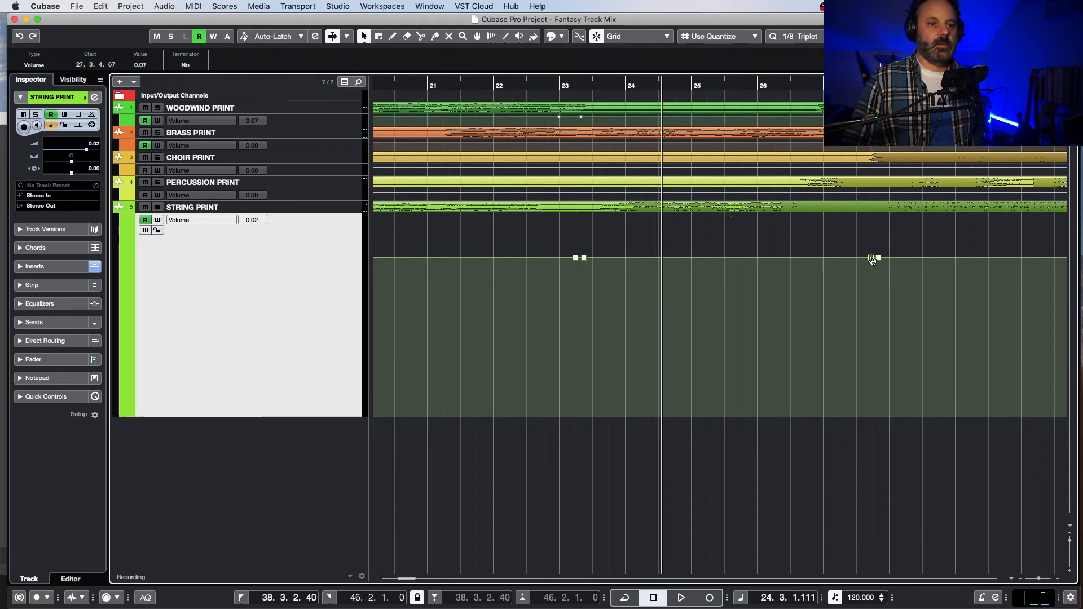
drag(871, 260, 871, 258)
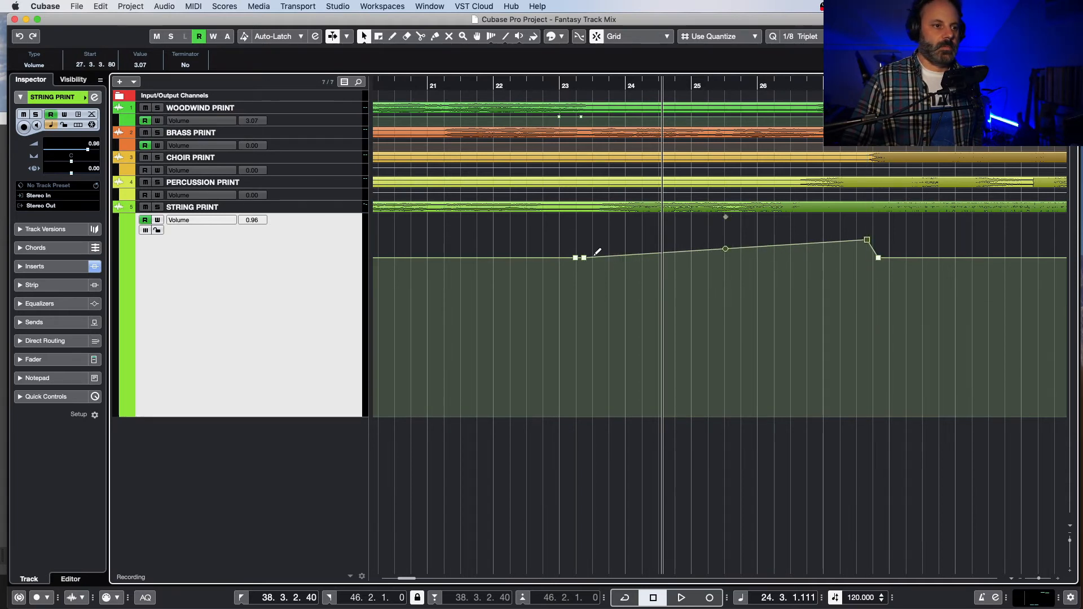
drag(584, 259, 583, 247)
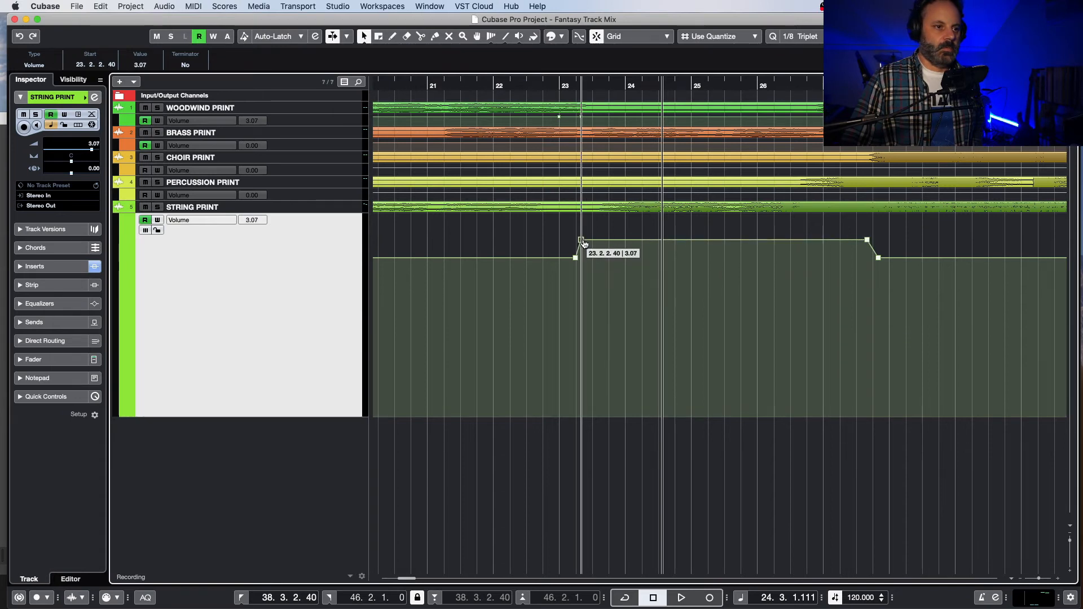
Step: Listen to the raised strings from bar 23, and continue playing the mix through to bar 37
click(564, 79)
key(space)
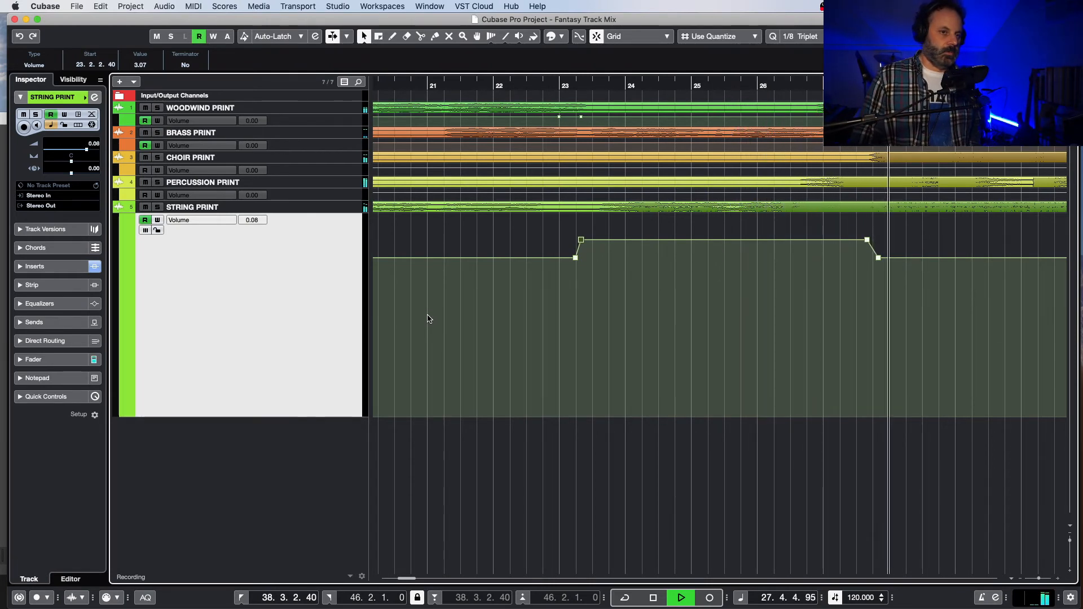
key(space)
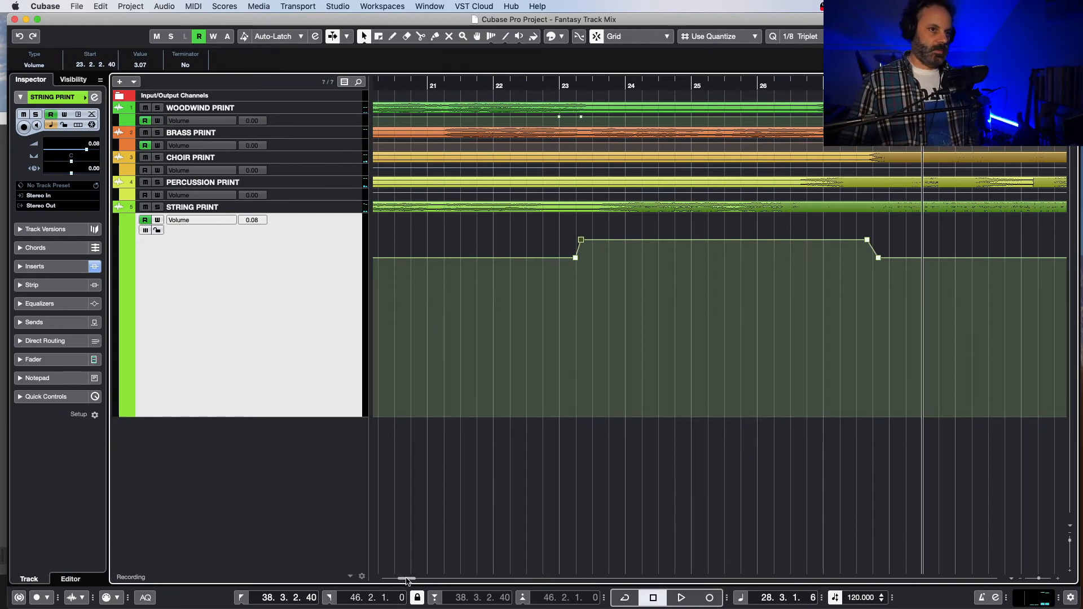
drag(406, 579, 396, 582)
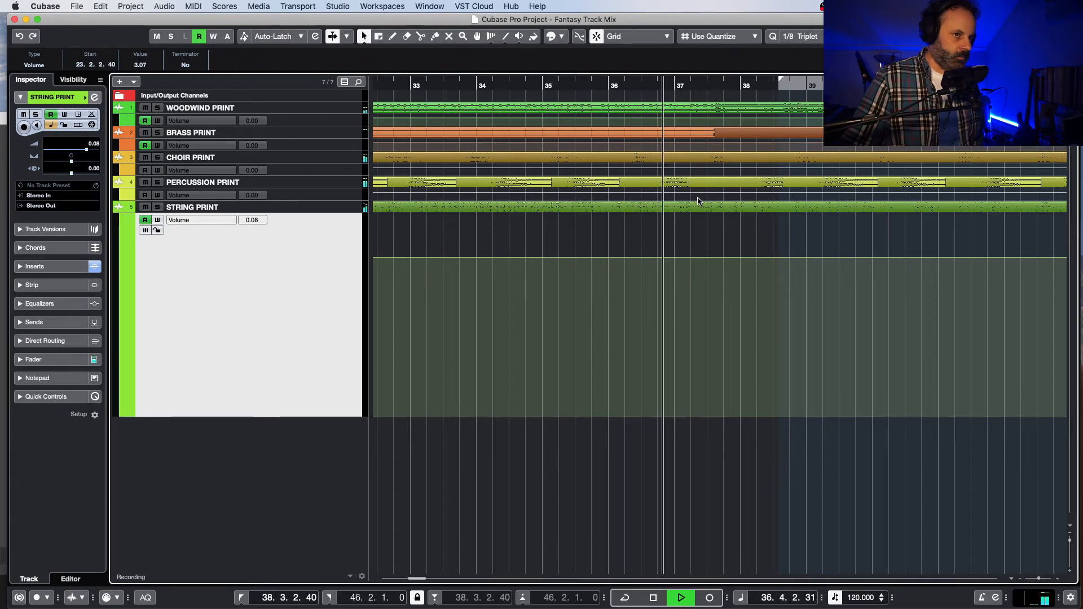
key(space)
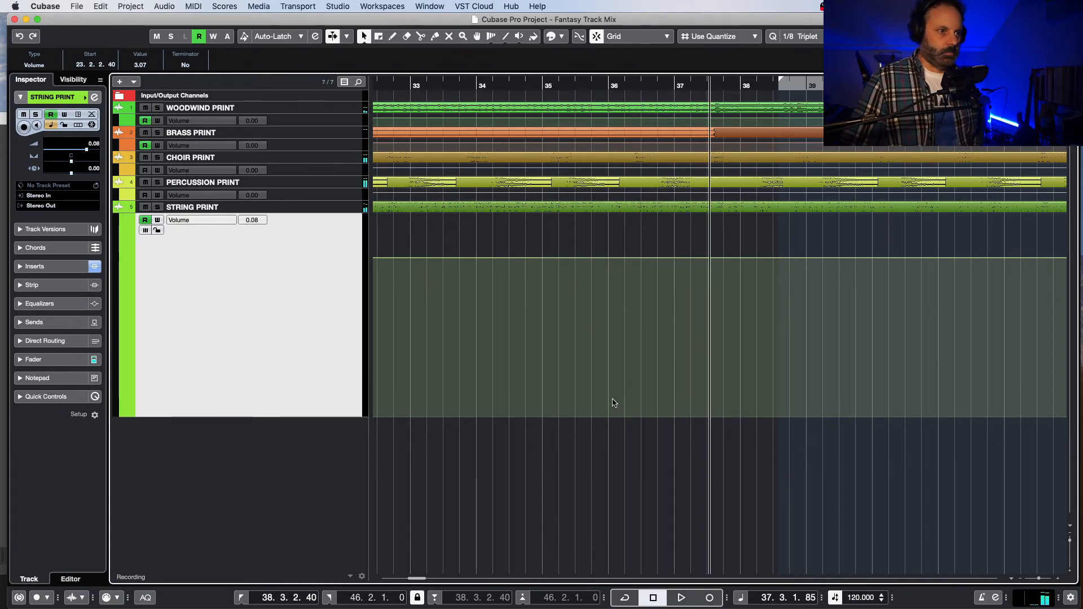
Step: Audition the section from bar 27 with the strings soloed, with woodwinds added to the solo, and with the full mix
drag(416, 578, 410, 583)
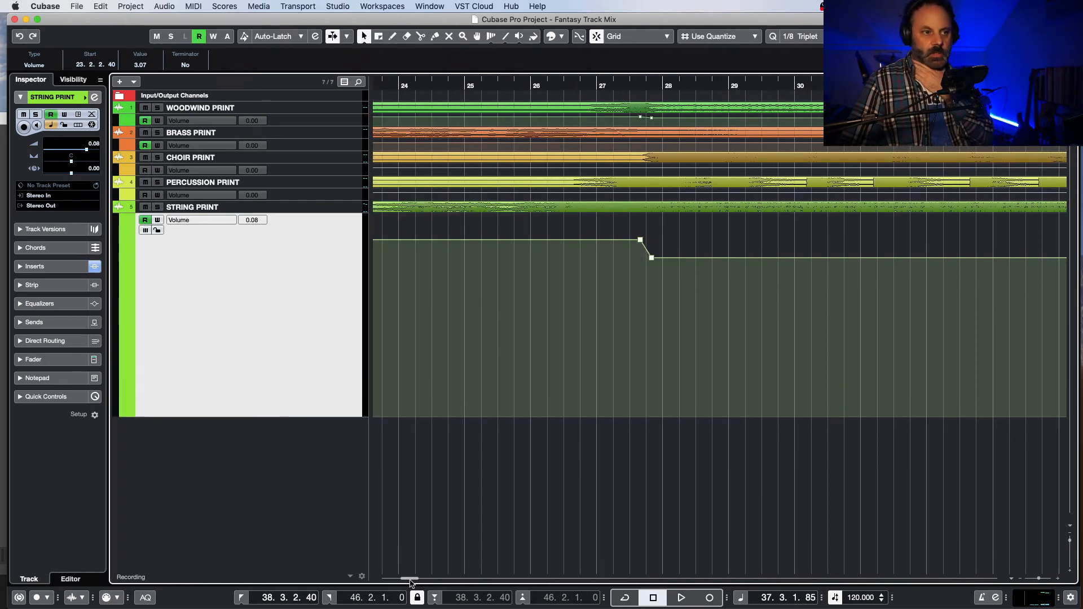
click(626, 84)
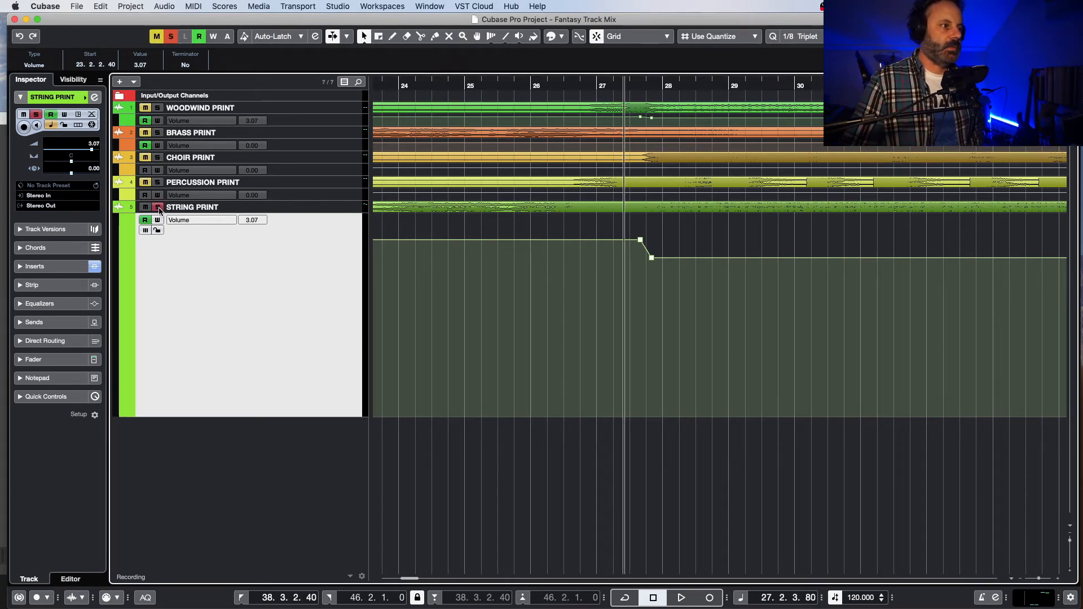
key(space)
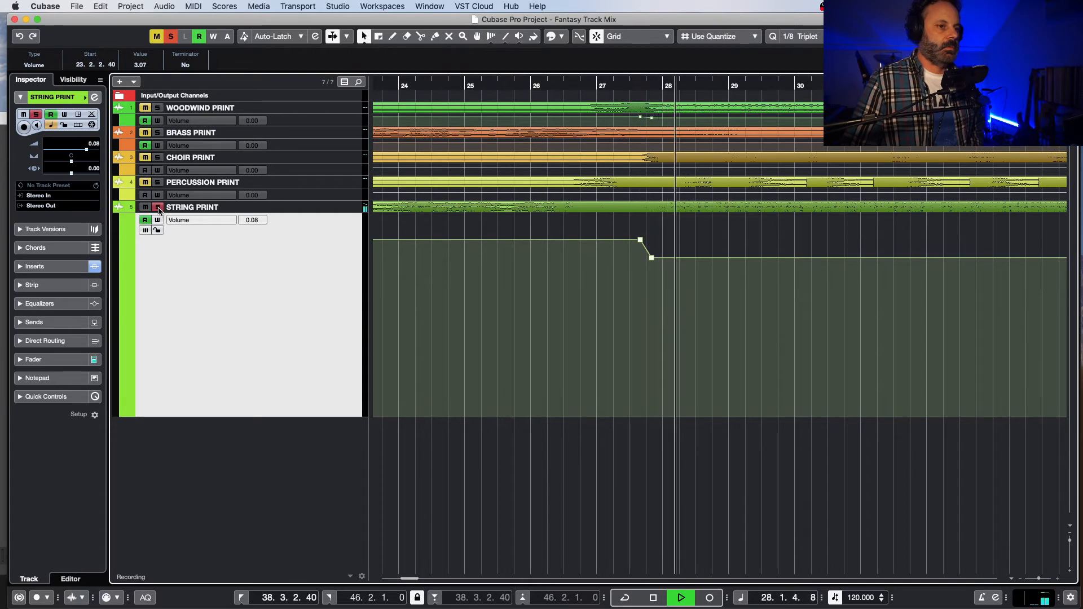
key(space)
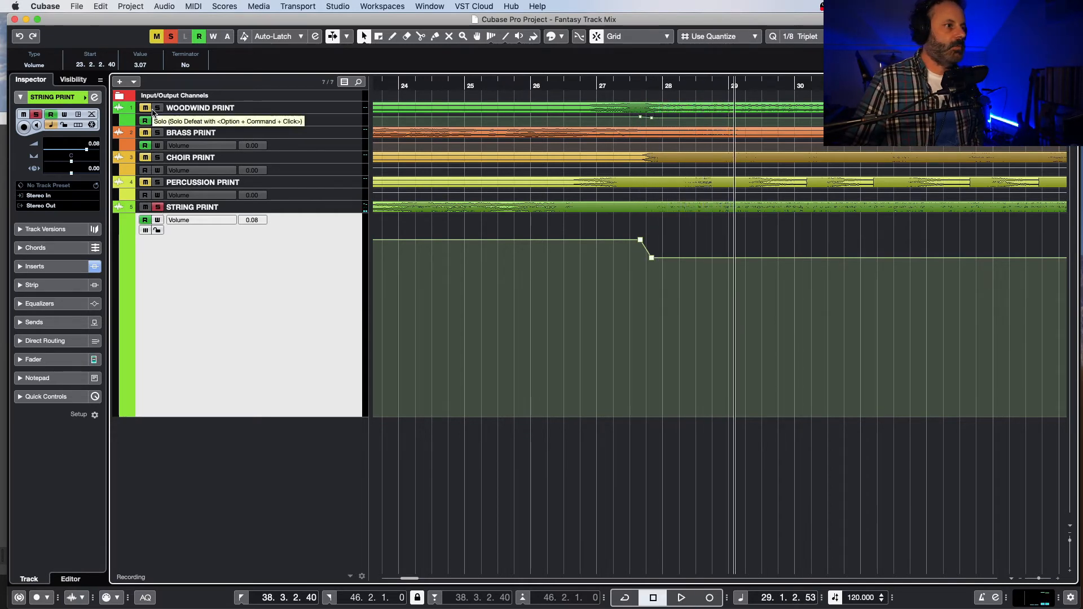
click(658, 84)
key(space)
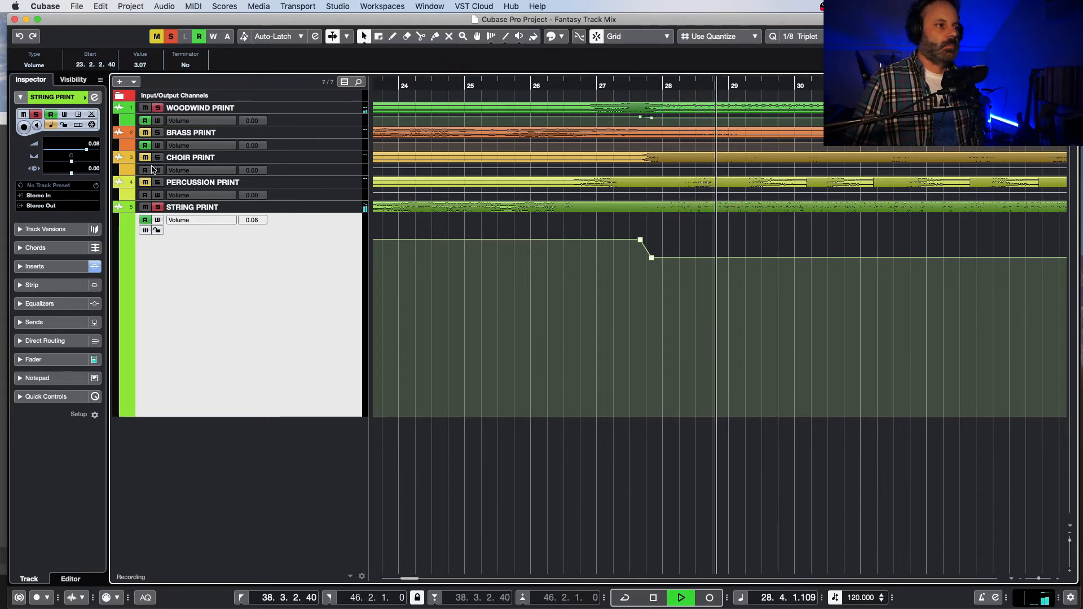
click(157, 207)
click(157, 207)
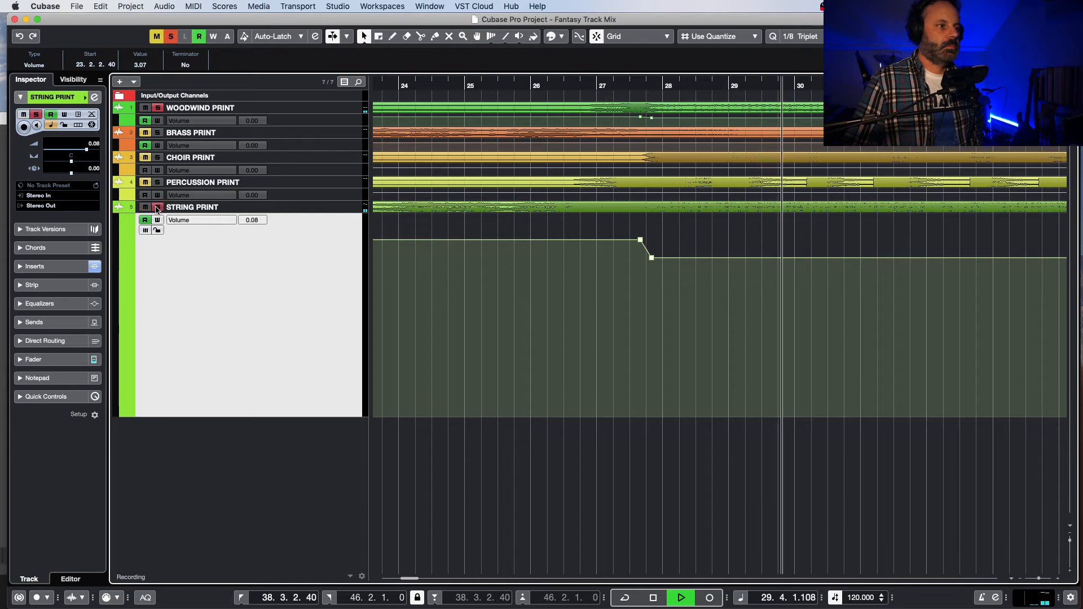
click(157, 207)
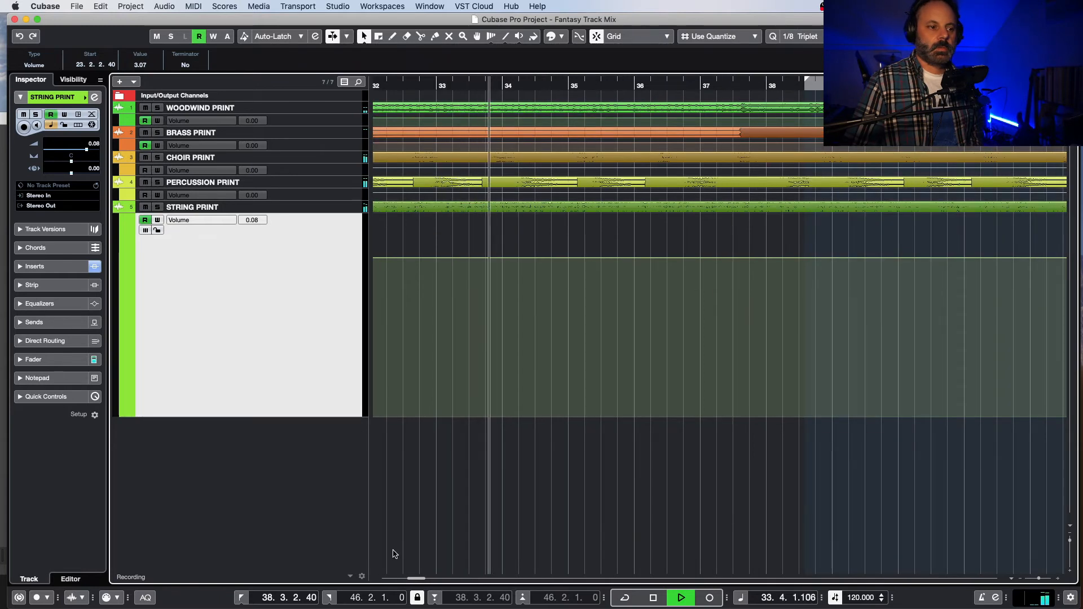
drag(415, 579, 407, 581)
key(space)
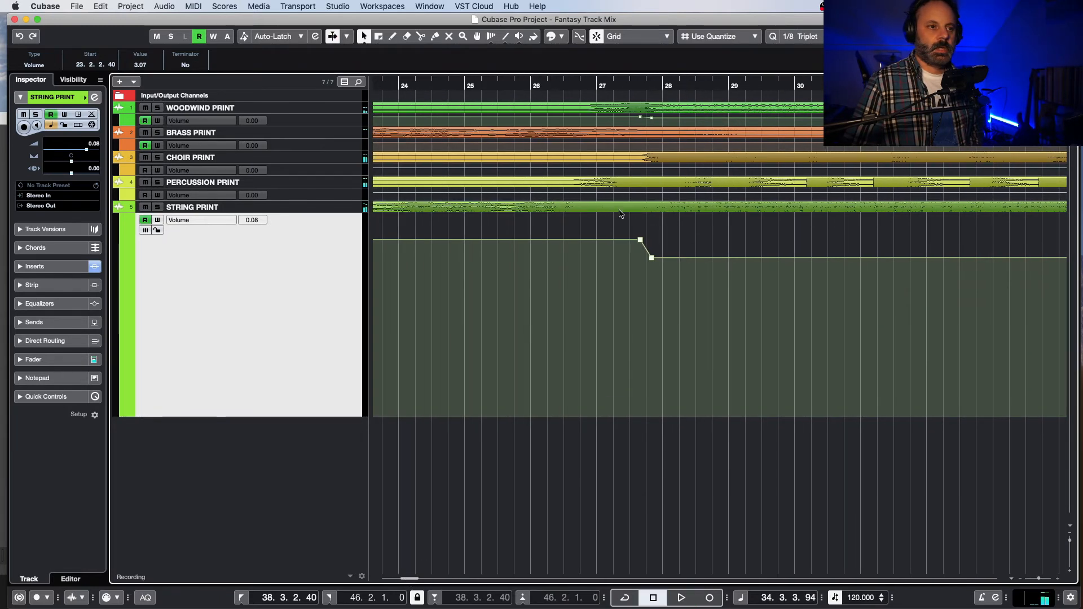
Step: Enlarge the choir's volume automation lane and add two volume points at about 0 dB around 27.3
click(642, 83)
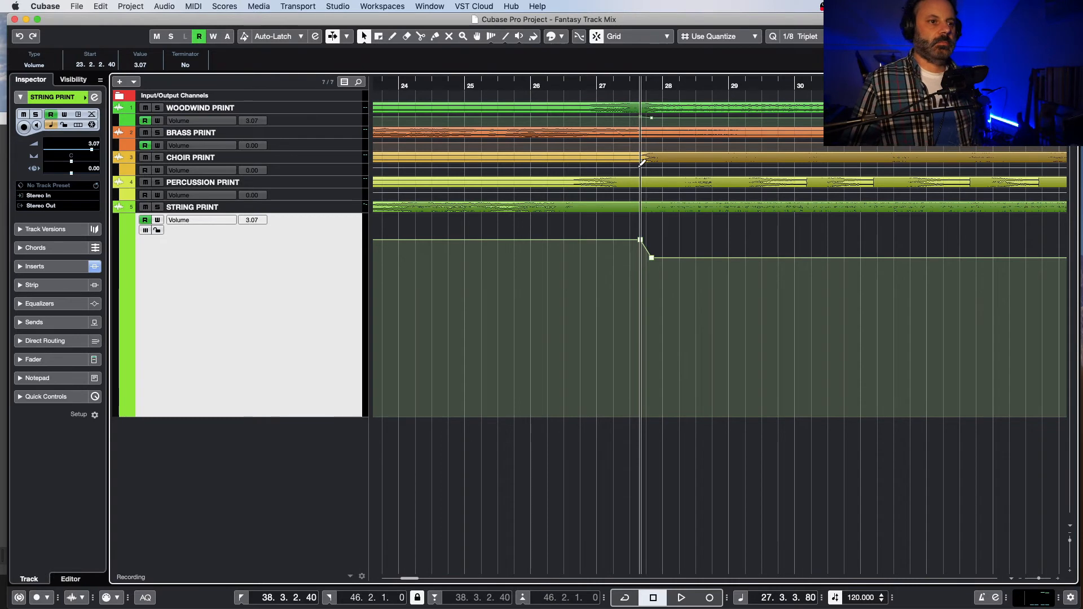
click(325, 172)
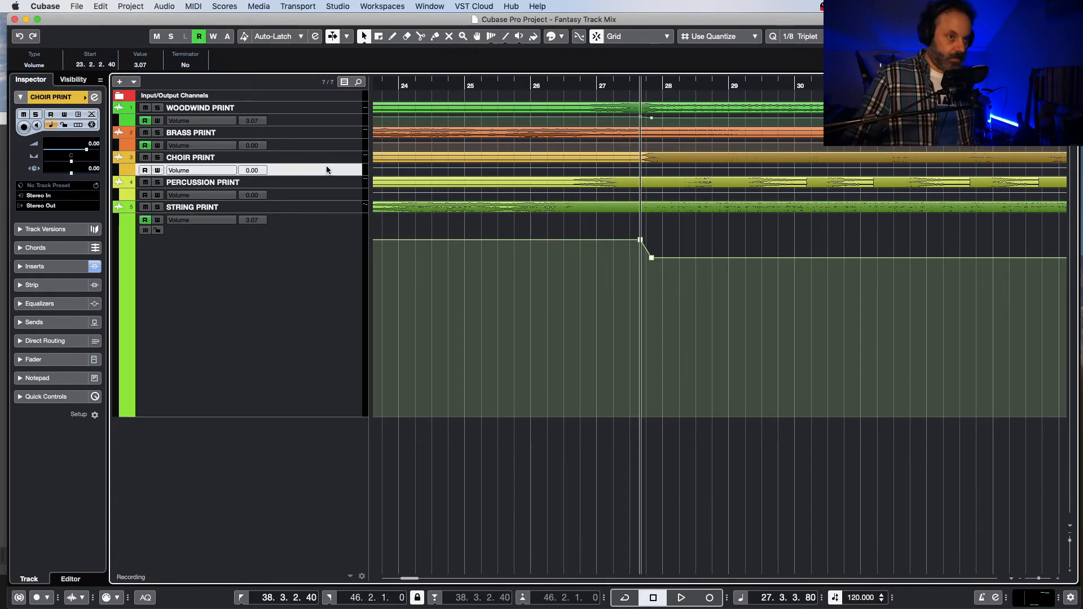
key(z)
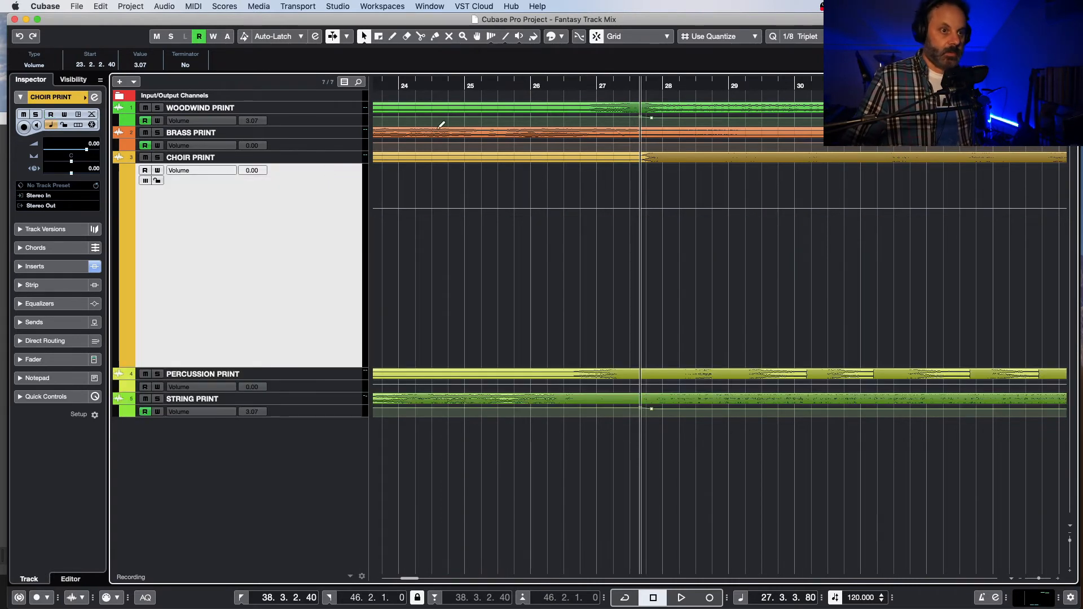
click(626, 208)
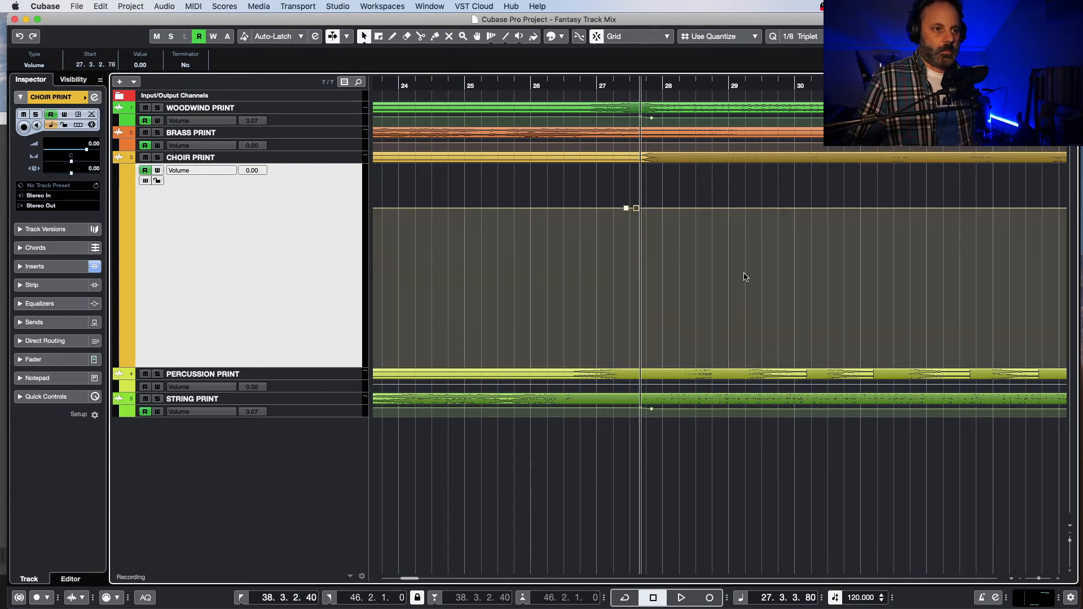
Step: Play to find the section's end and raise the choir volume to 2.03 dB between 27.3.2.40 and 37.3.2.40
drag(414, 580, 420, 581)
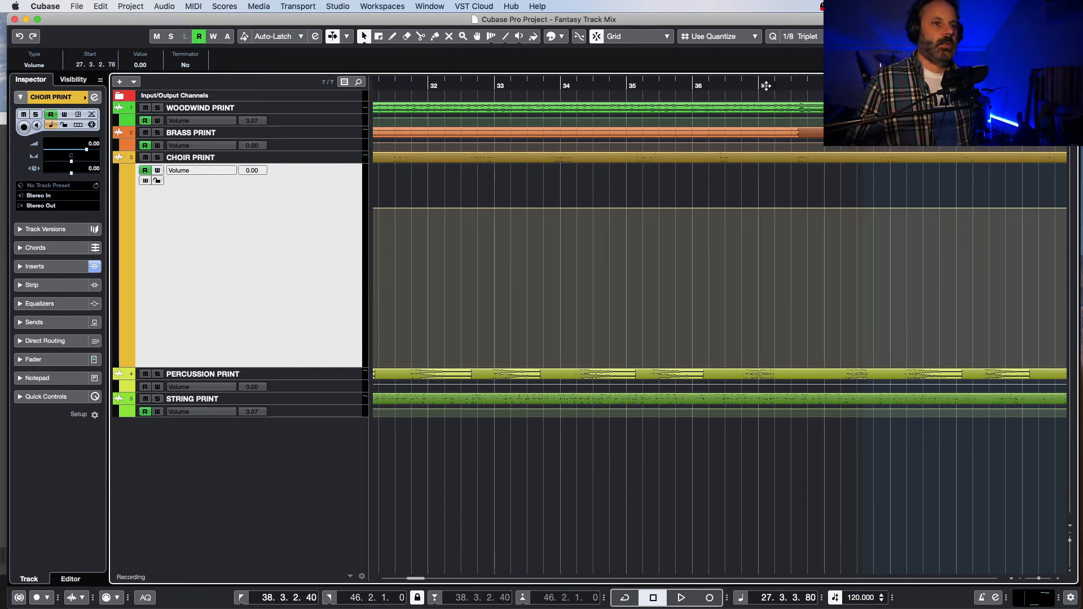
key(space)
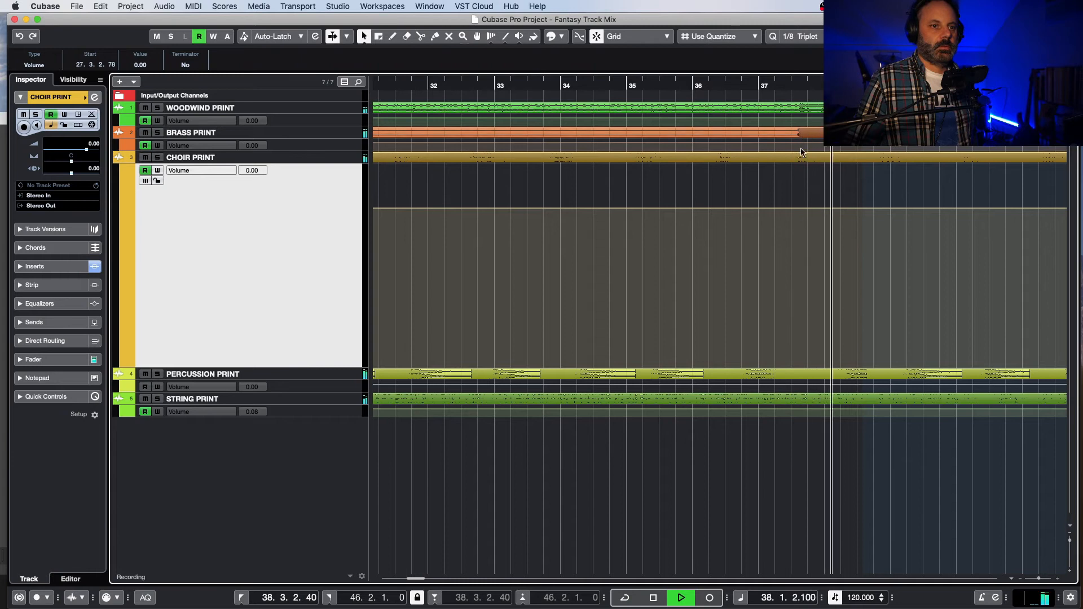
key(space)
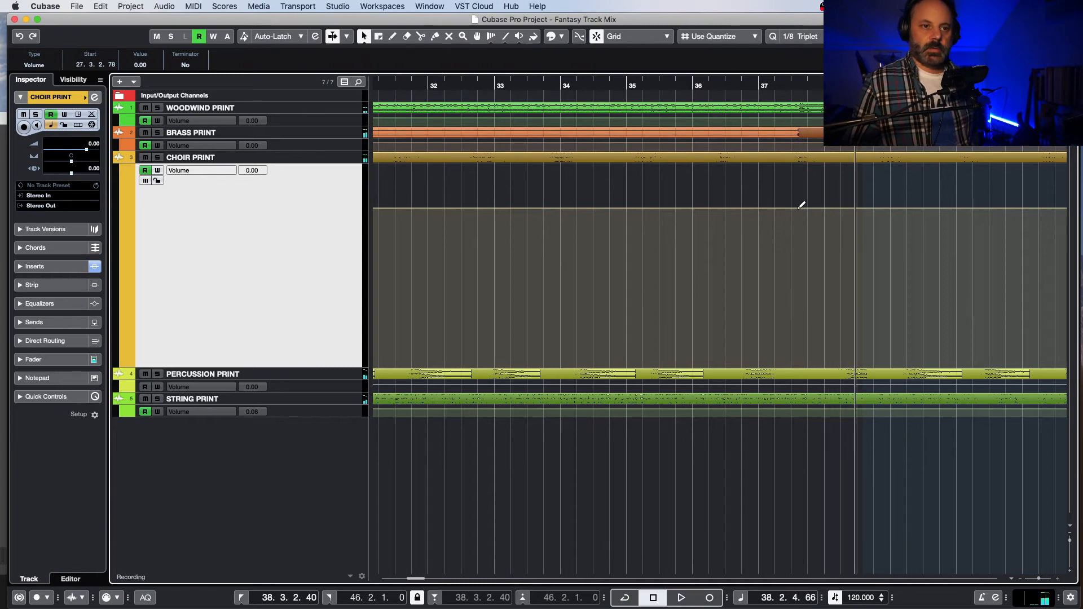
click(795, 81)
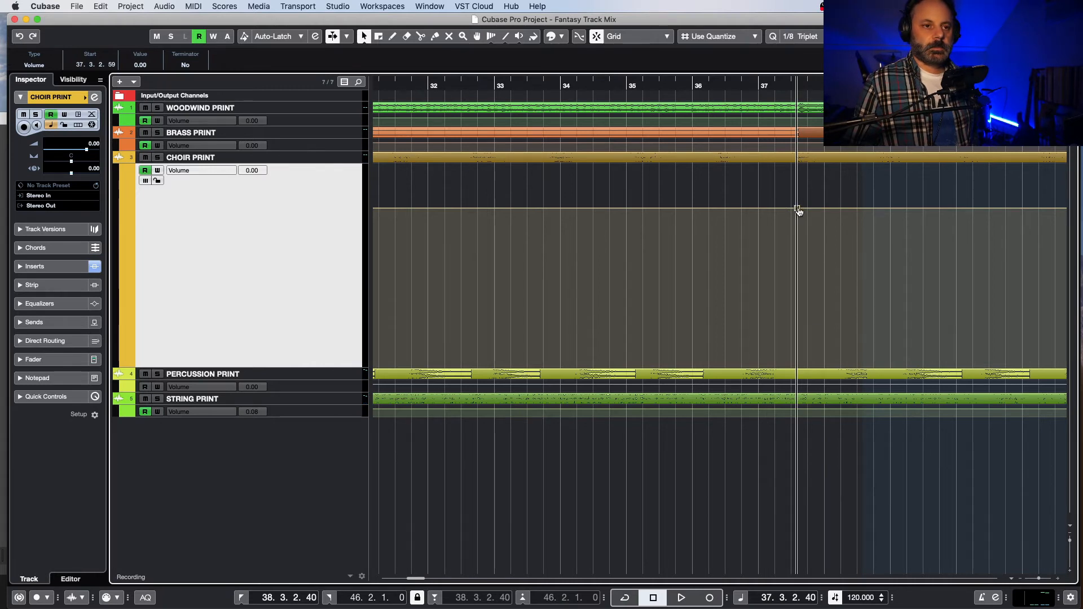
drag(798, 210, 793, 203)
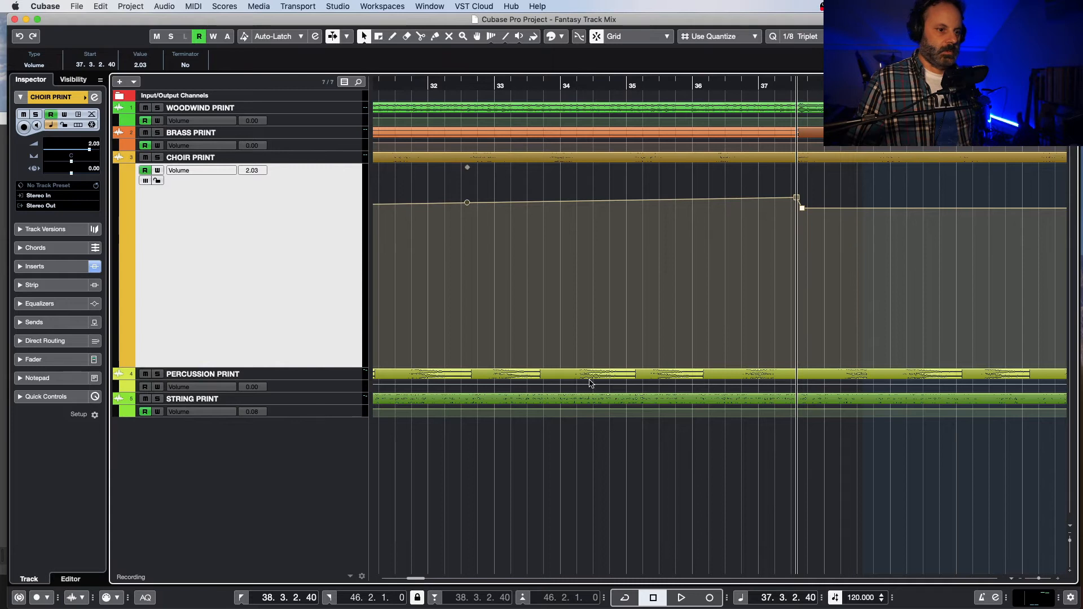
drag(418, 578, 413, 569)
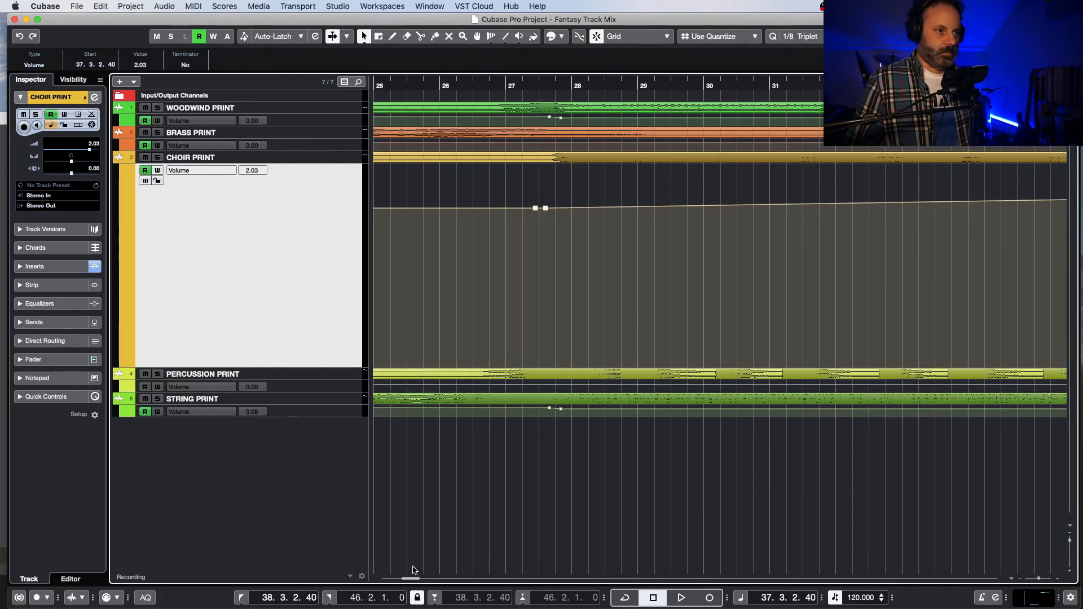
drag(545, 210, 546, 202)
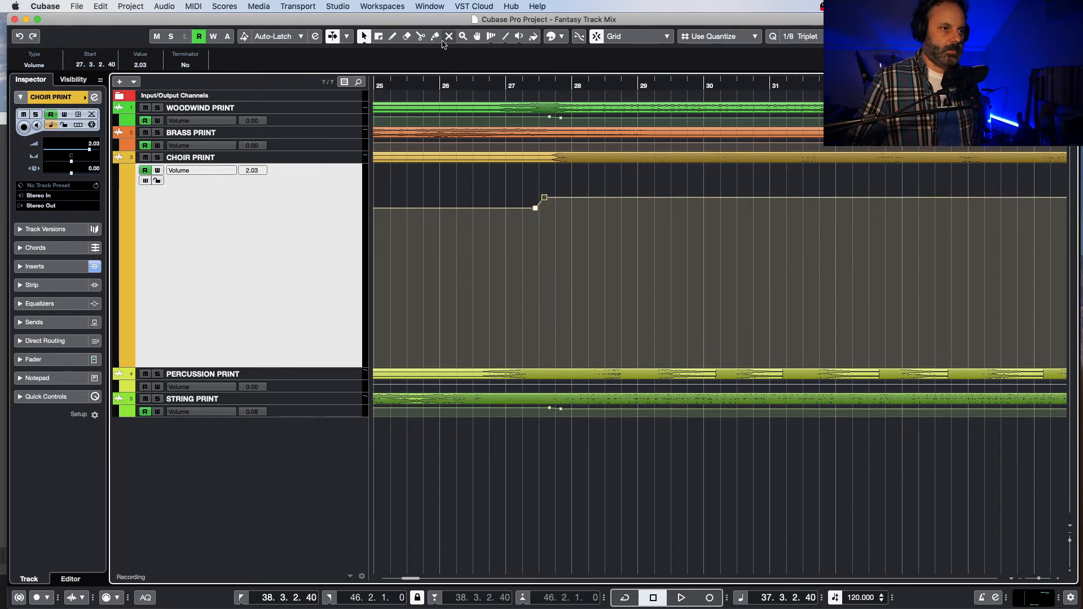
Step: Listen to the full mix from about bar 26, twice, to judge the raised choir volume
click(445, 85)
key(space)
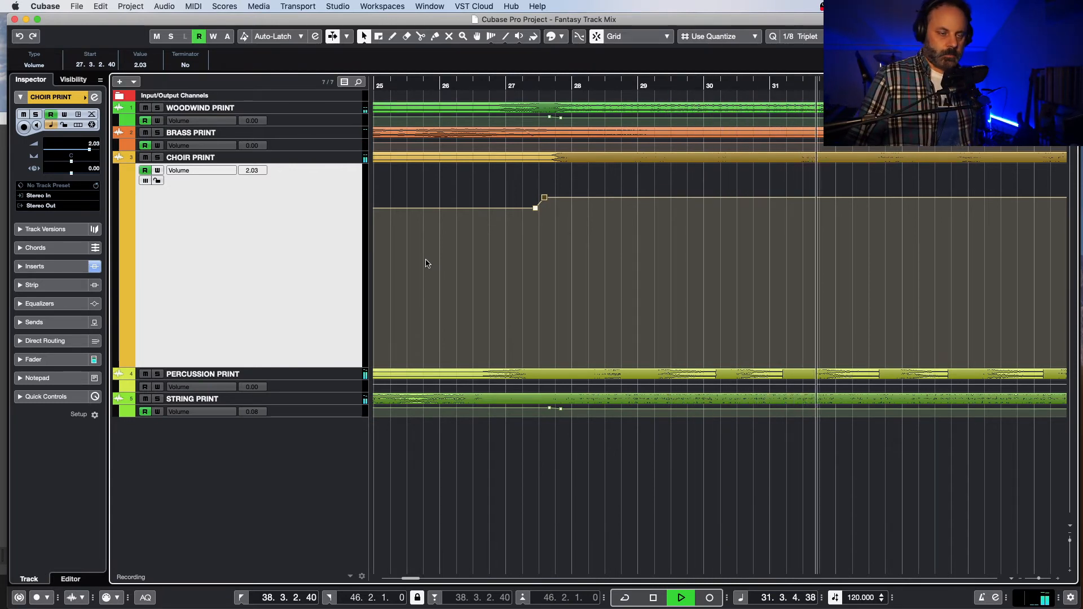
key(space)
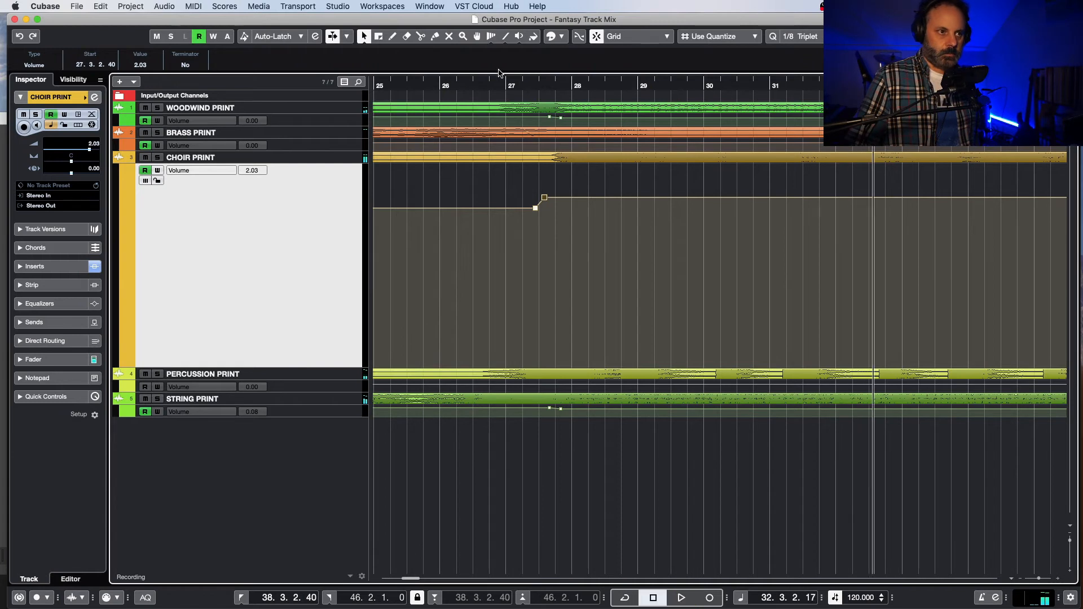
click(463, 87)
key(space)
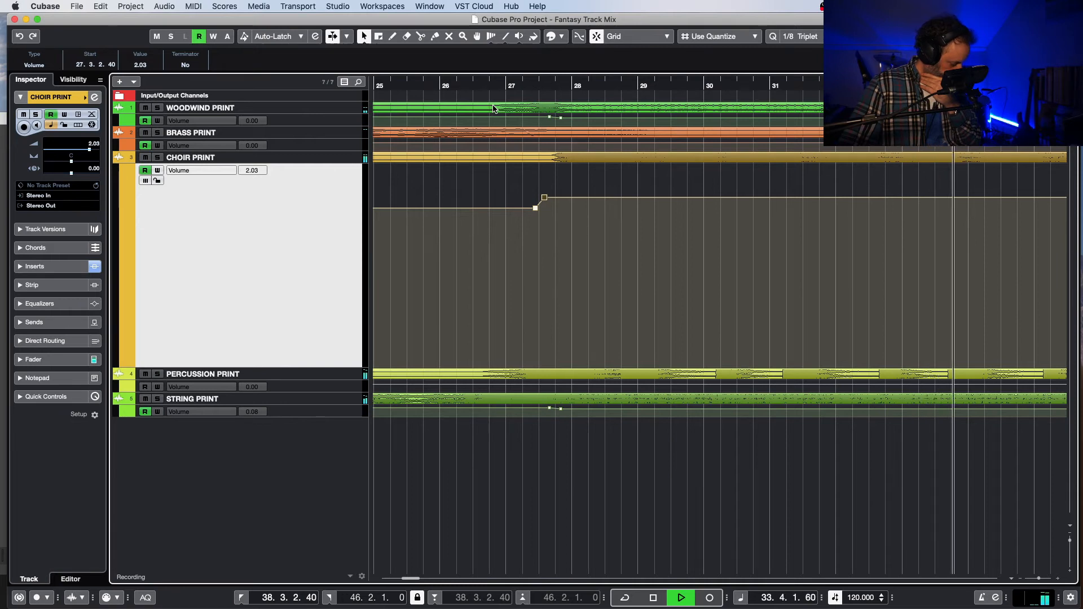
key(space)
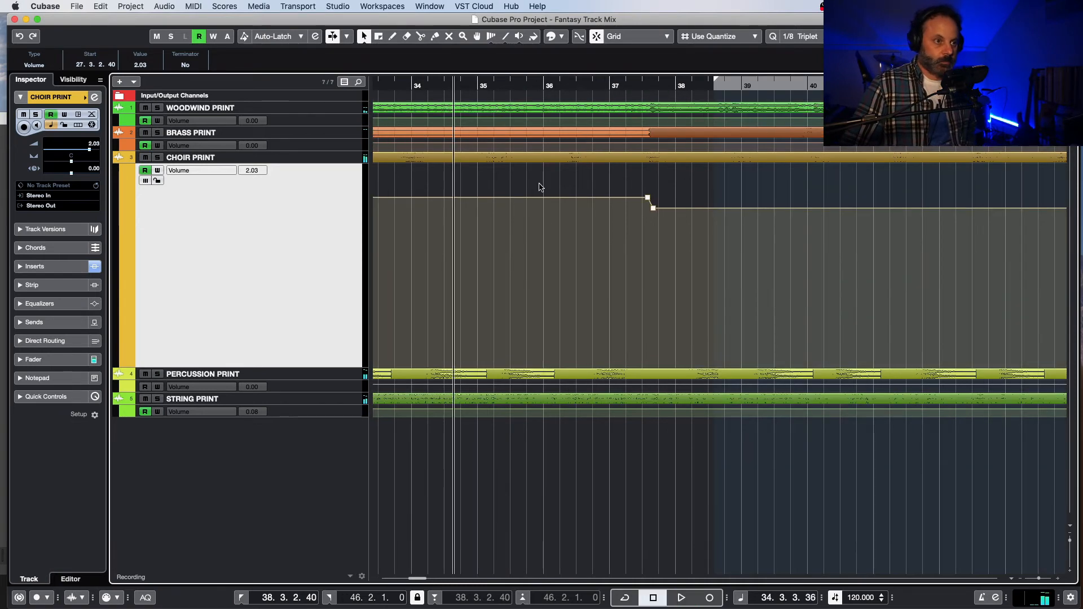
Step: Replay the section from about bar 26 and check the channel levels in the MixConsole
drag(420, 577, 413, 581)
click(472, 88)
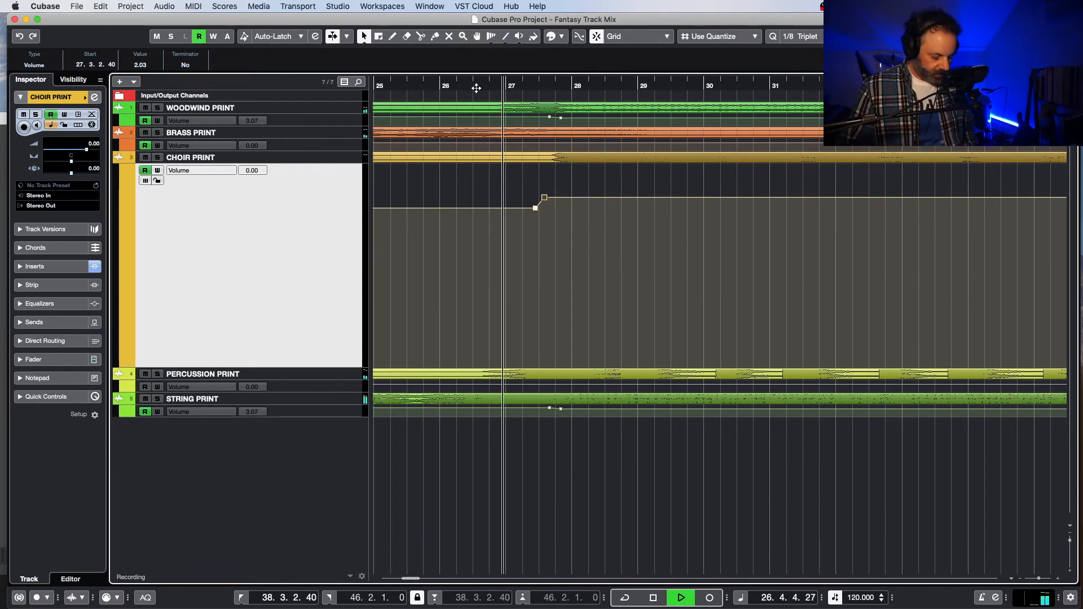
key(F3)
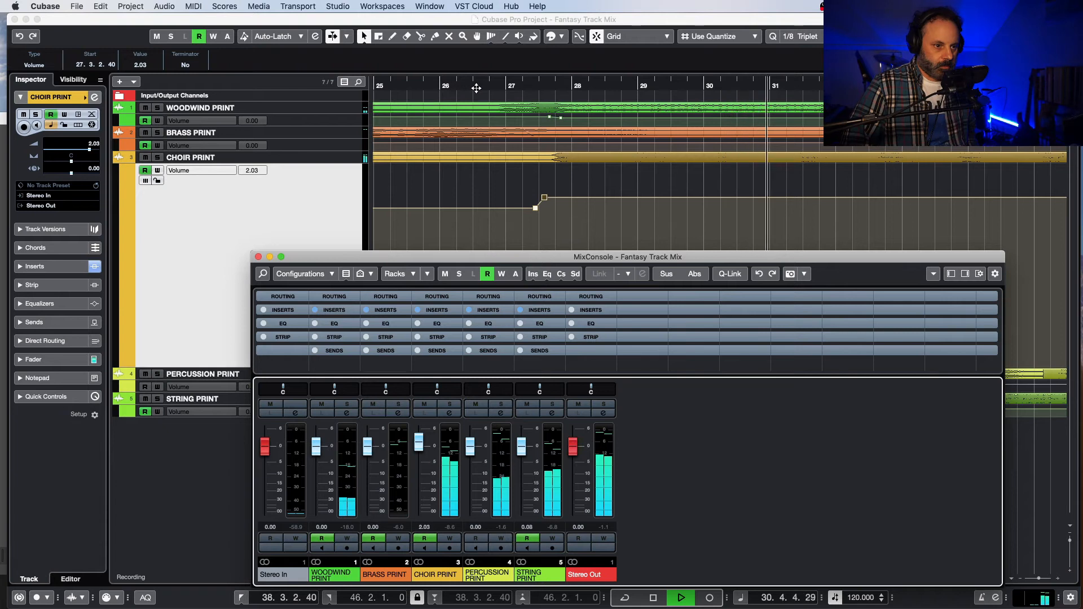
key(F3)
key(space)
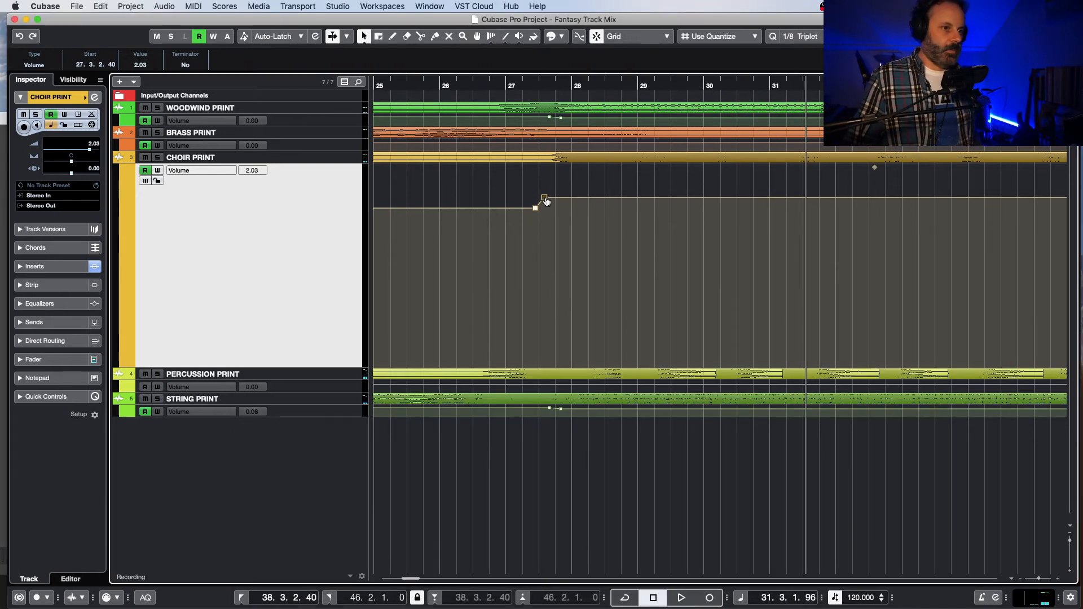
Step: Raise the choir volume to 3.07 dB at both the 27.3.2.40 and 37.3.2.40 automation points
drag(546, 201, 546, 196)
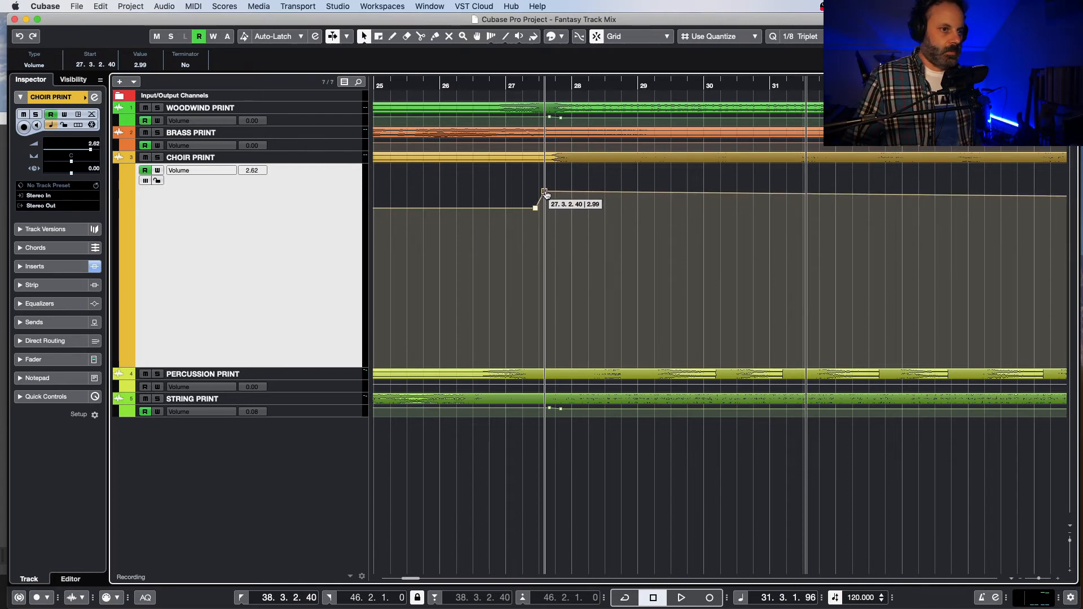
drag(546, 195, 546, 194)
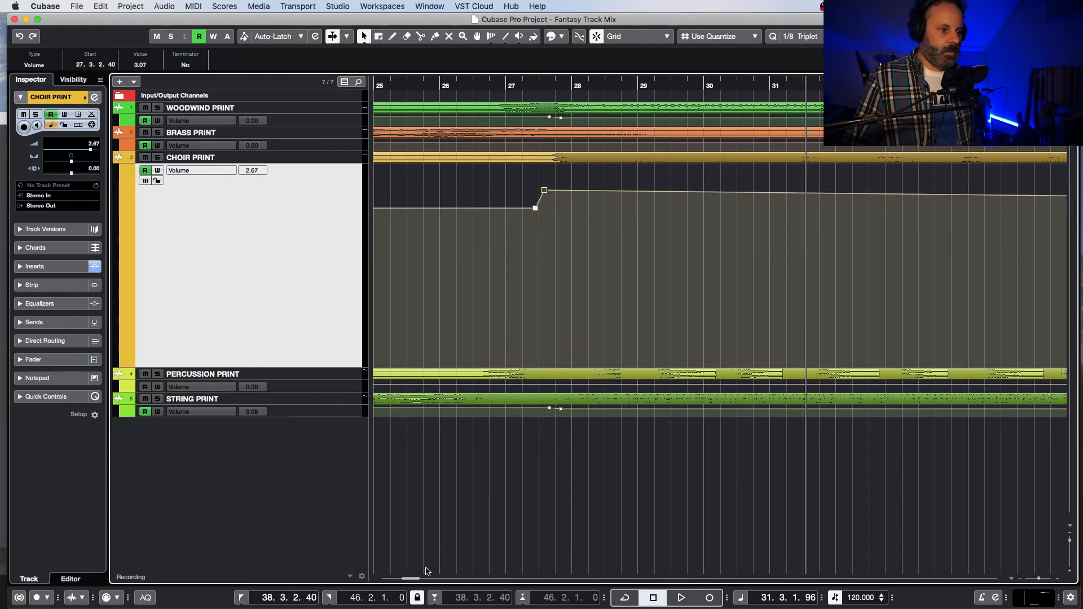
drag(418, 579, 420, 580)
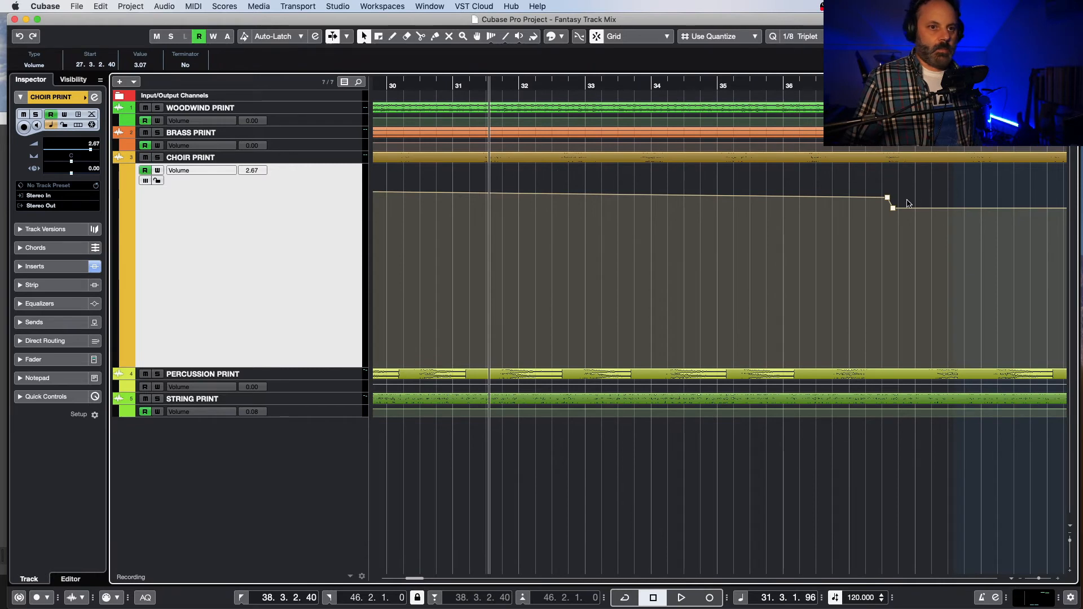
drag(887, 199, 888, 193)
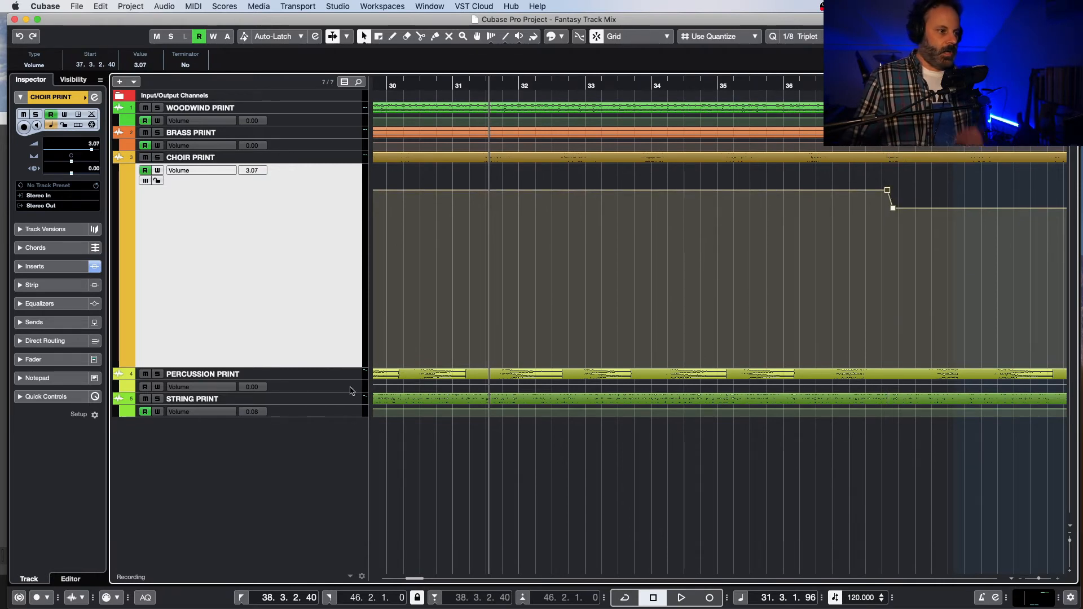
Step: Enlarge the string volume automation lane and set the string volume to 2.03 dB between 27.4.2.40 and 37.3.1.0
click(328, 415)
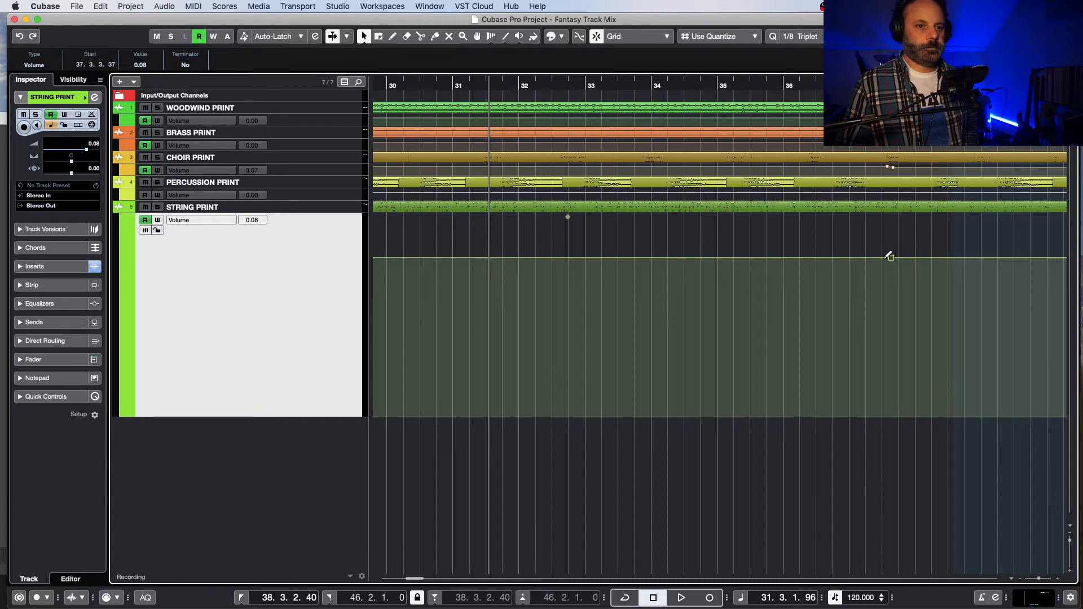
drag(883, 258, 883, 248)
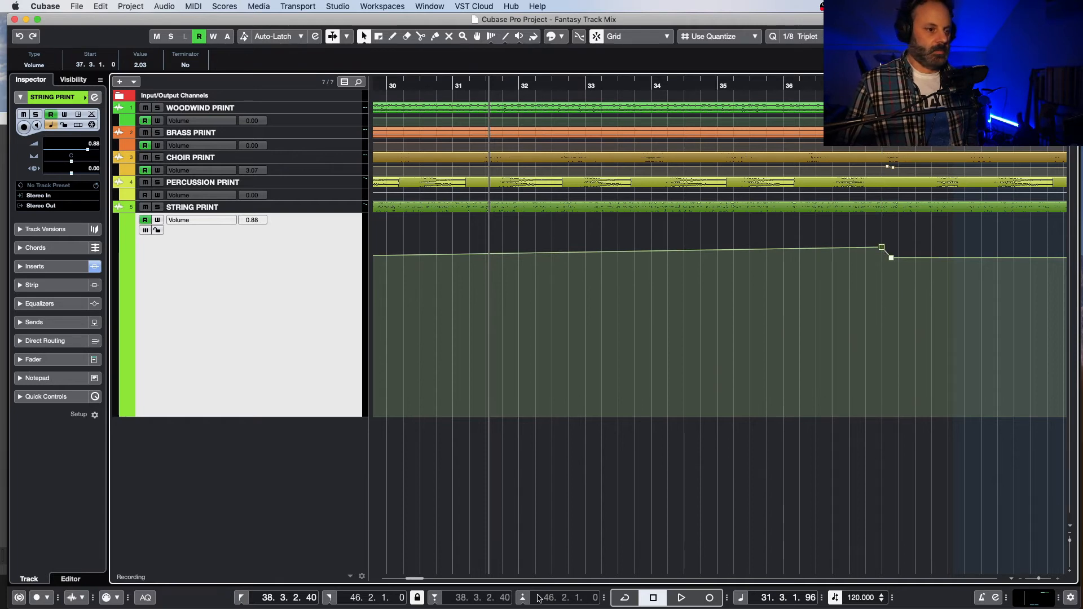
drag(413, 579, 410, 581)
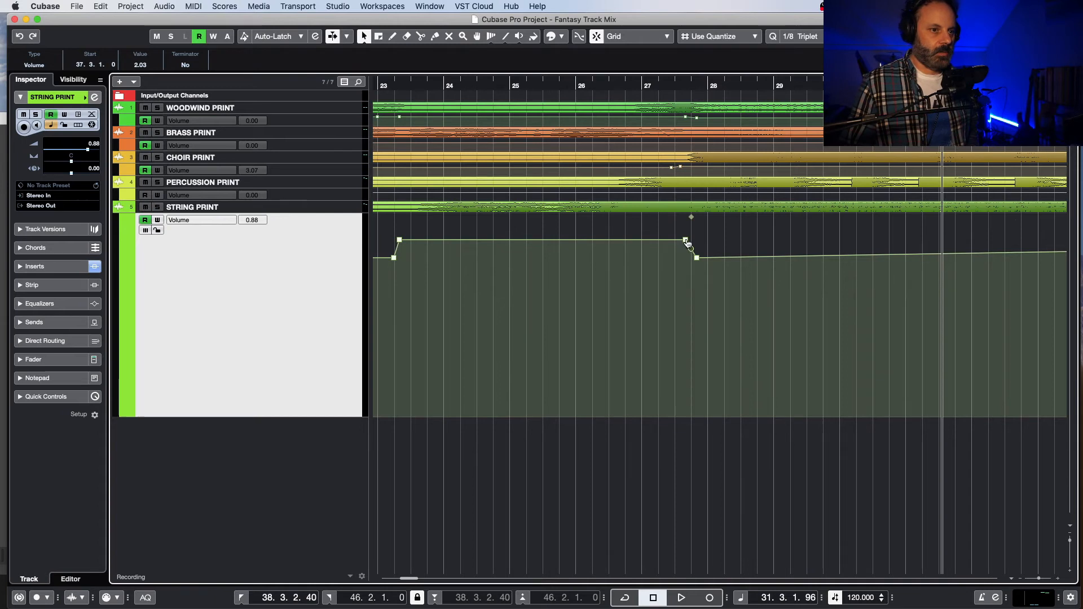
click(686, 241)
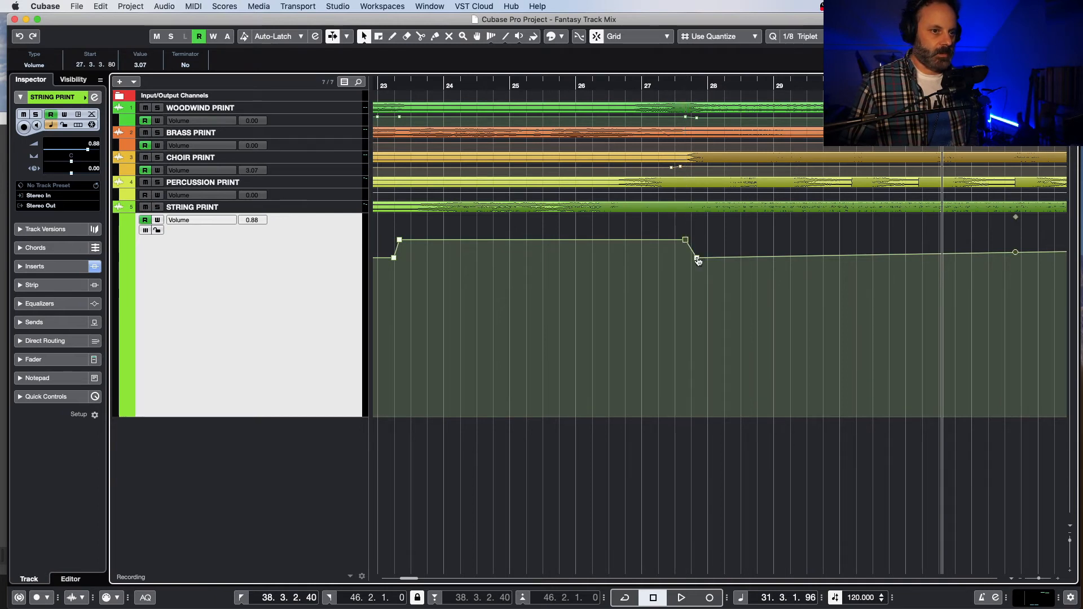
drag(698, 260, 697, 247)
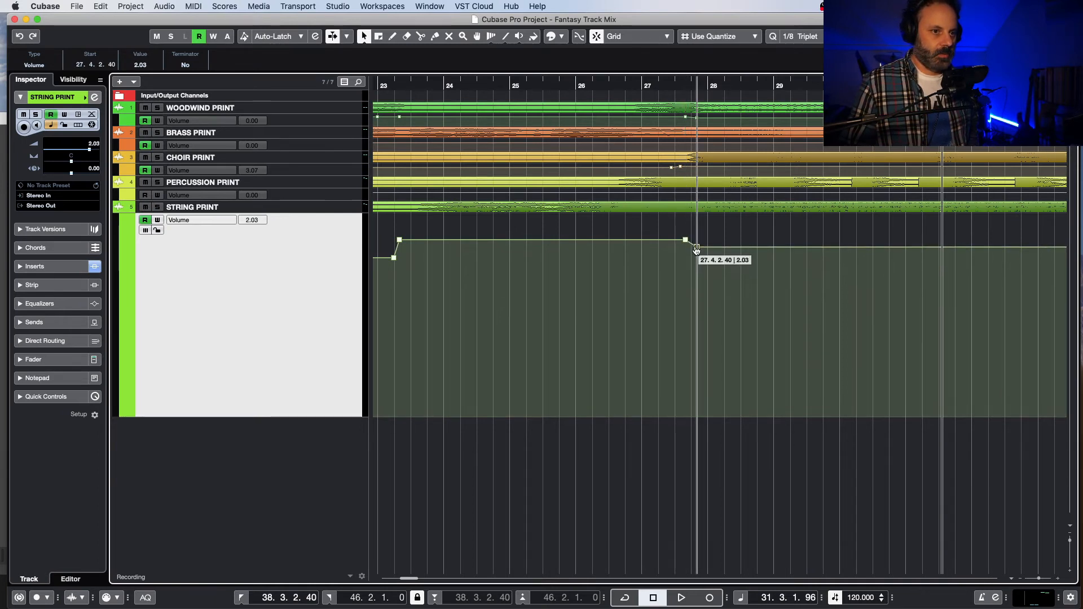
Step: Listen to the mix with the raised strings from about bar 27, replay from bar 35, and check channel levels in the MixConsole
double_click(639, 84)
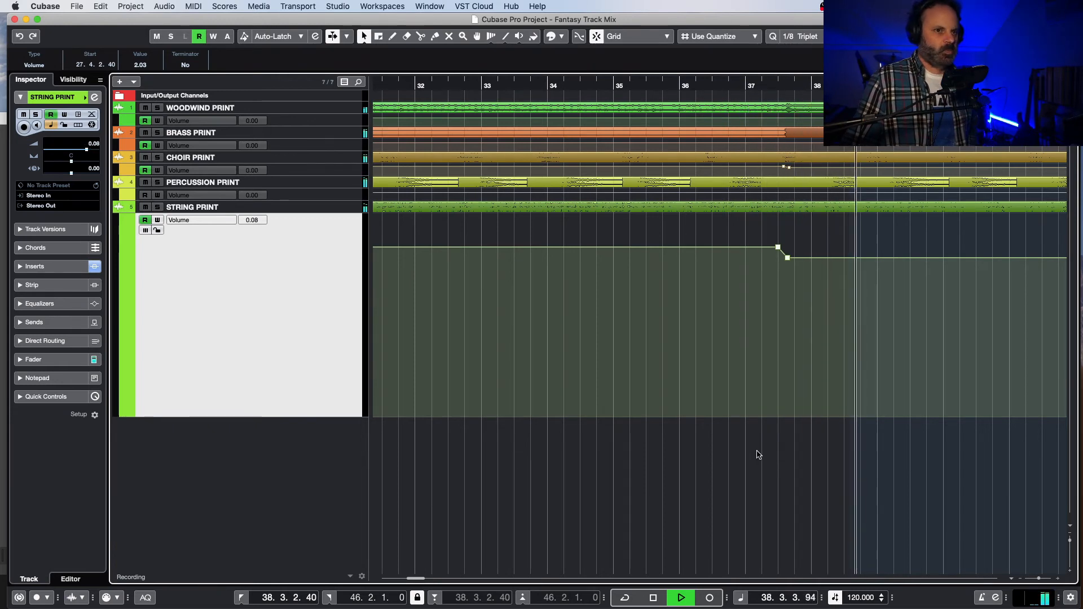
key(space)
click(646, 83)
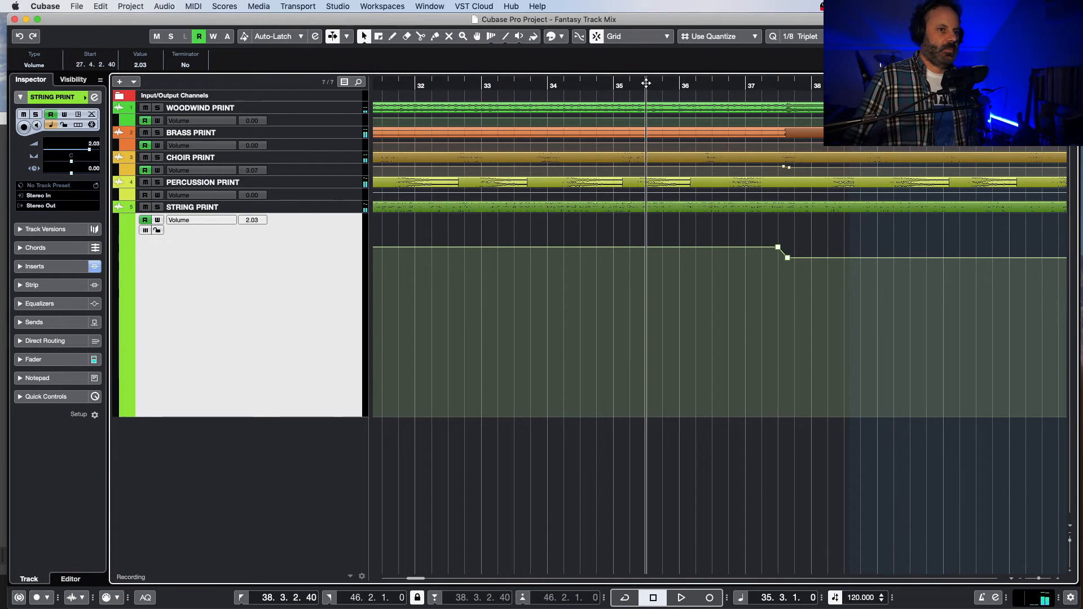
key(space)
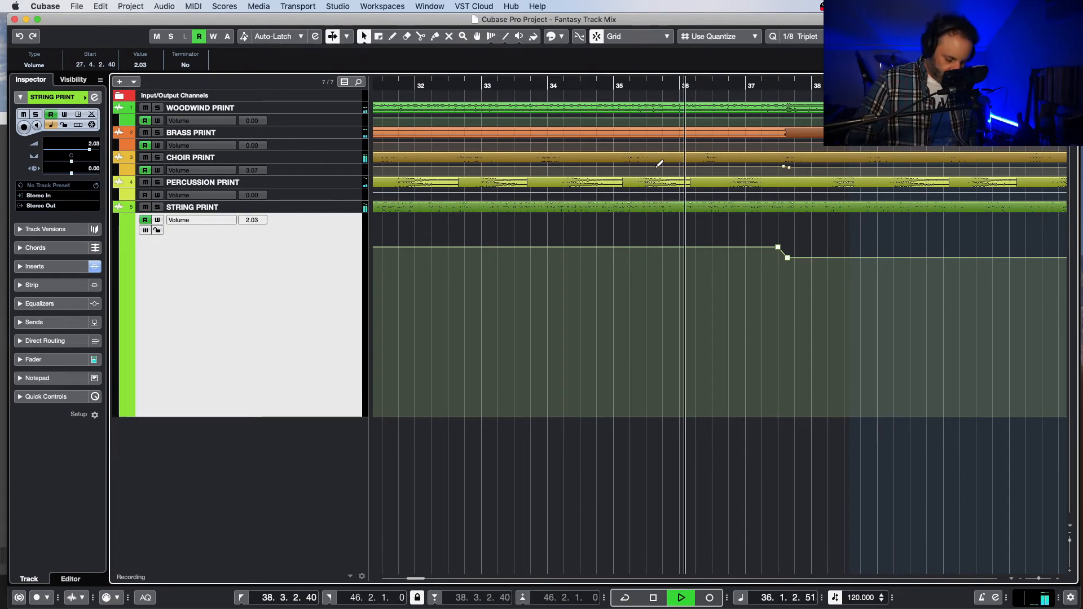
key(F3)
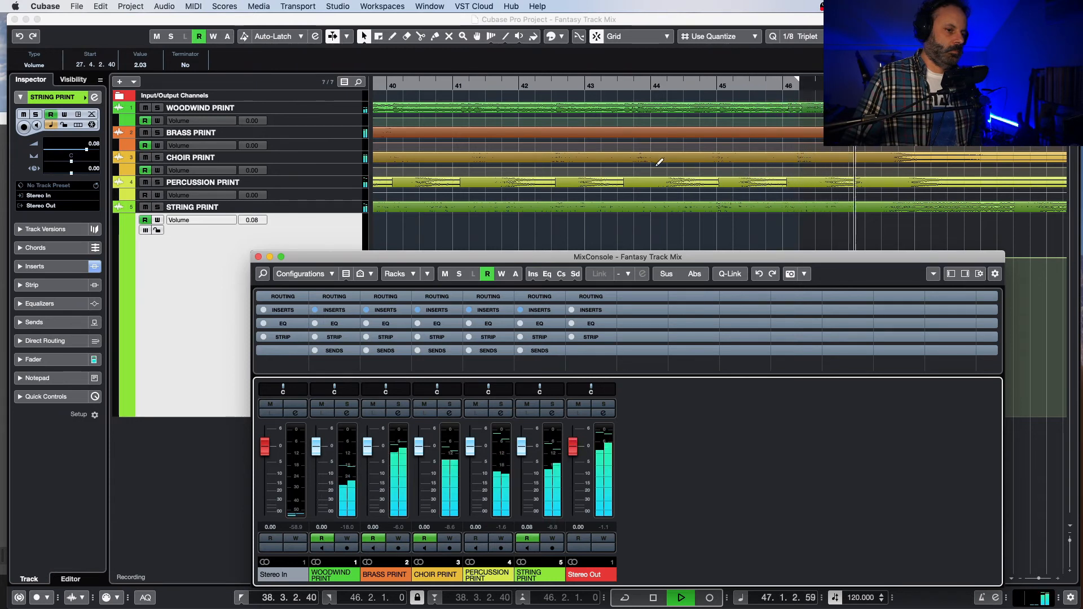
key(space)
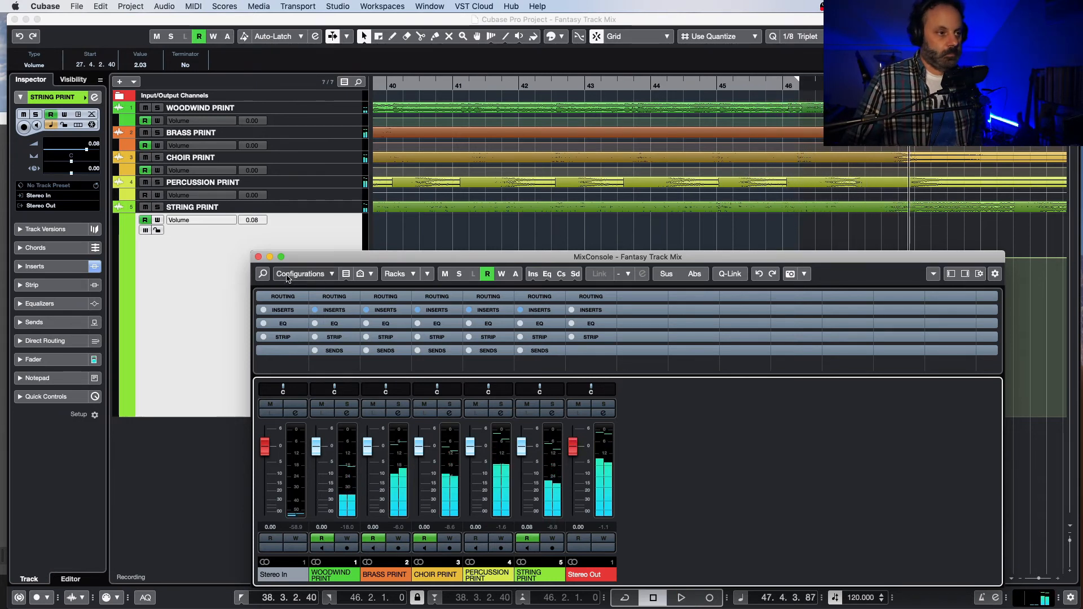
key(F3)
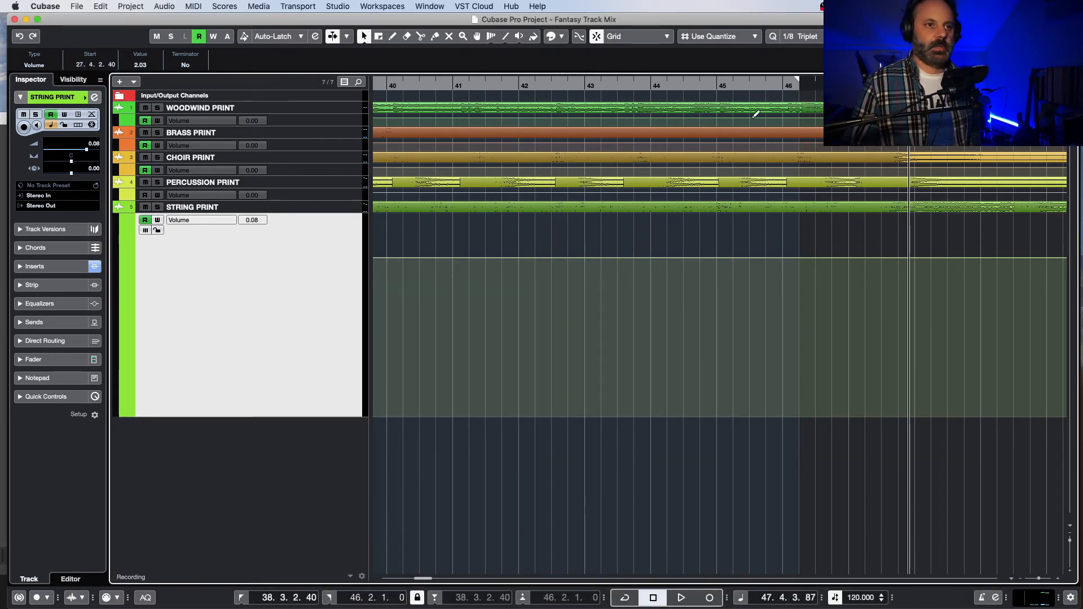
Step: Play from about bar 45 to locate the section's end and add two string volume points at 0.08 dB around 47.2
click(762, 82)
key(space)
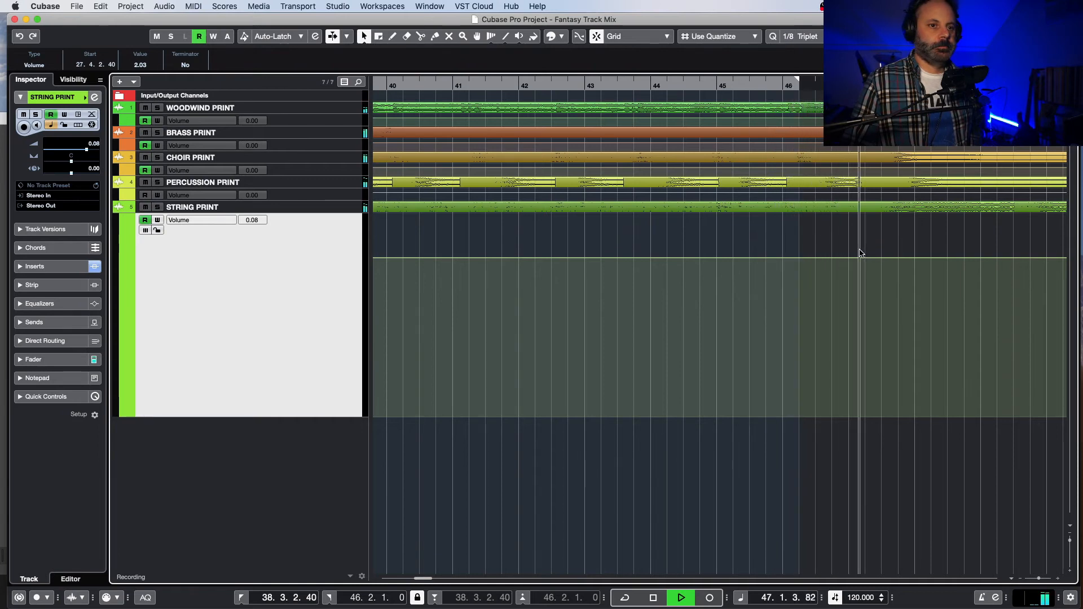
key(space)
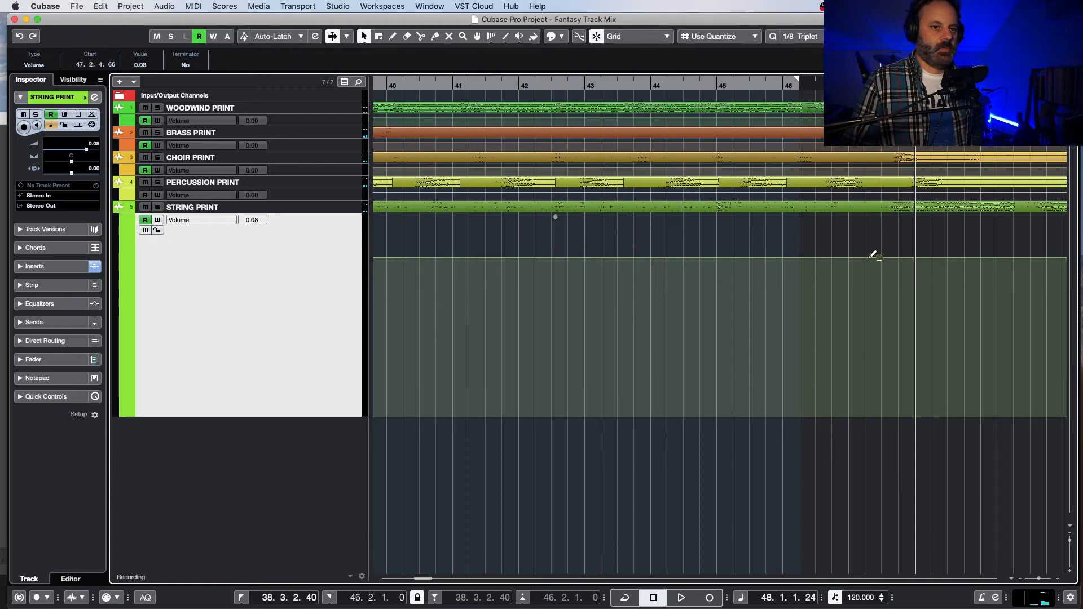
Step: Extend the string boost by setting the volume to 2.03 dB at 47.2.2.40 and deleting the 0.08 dB point at 37.3.3.37
click(434, 579)
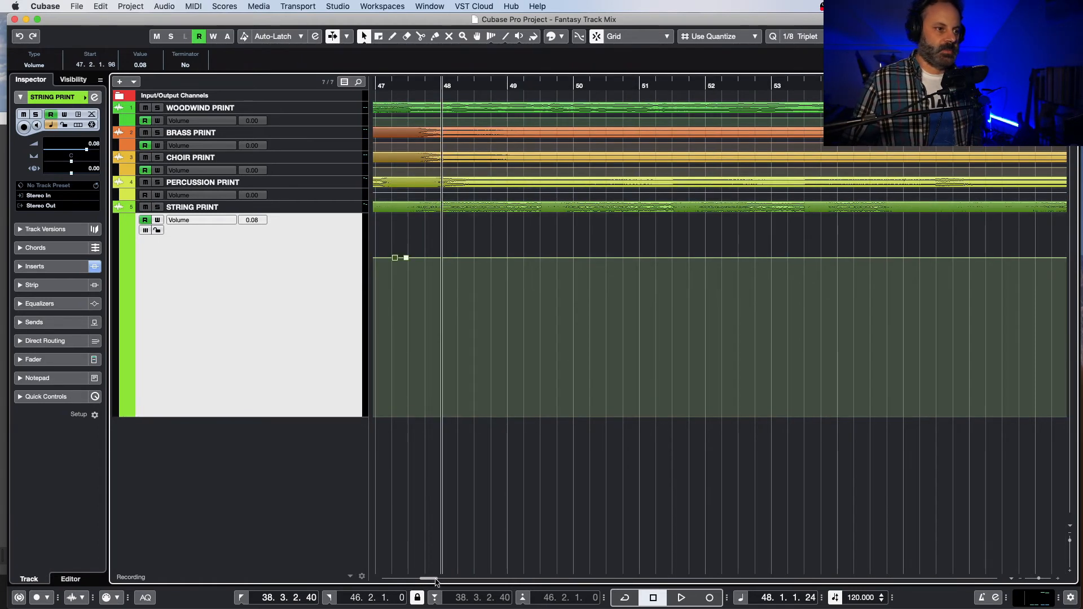
drag(432, 577, 425, 579)
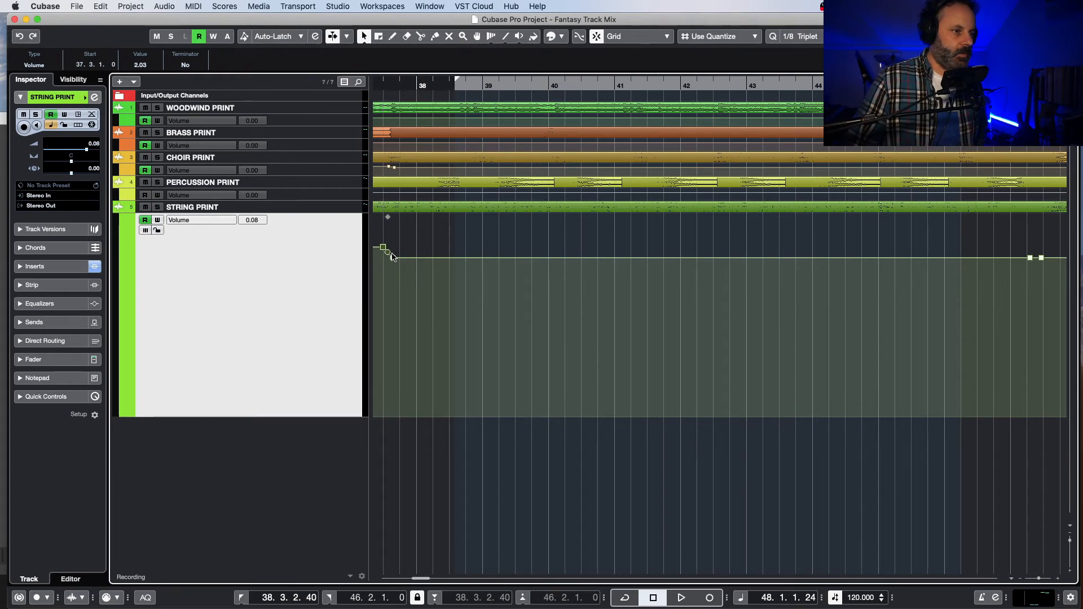
click(393, 259)
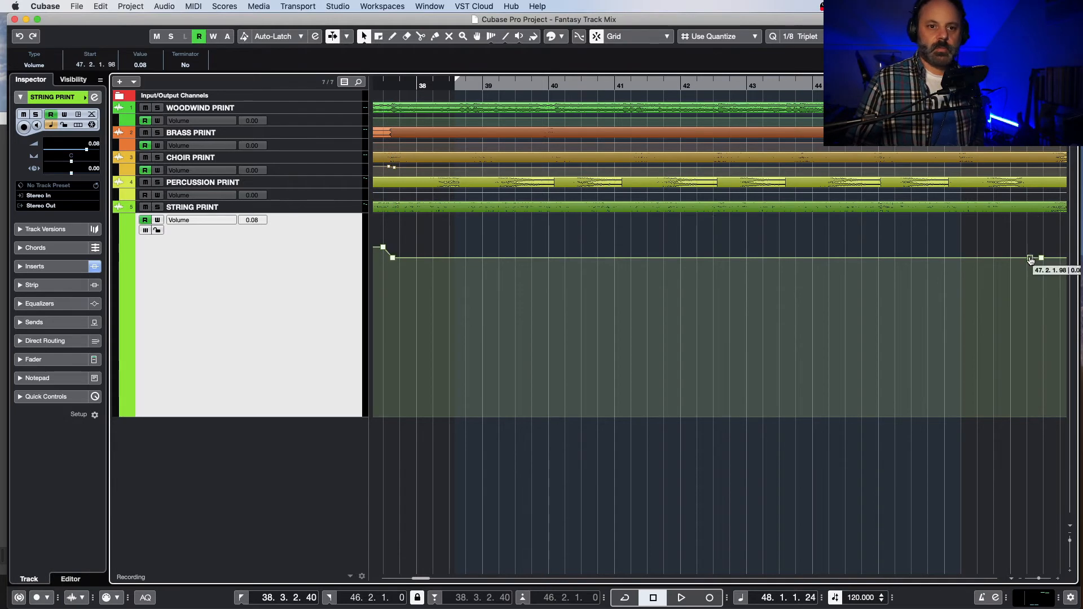
drag(1029, 260, 1032, 250)
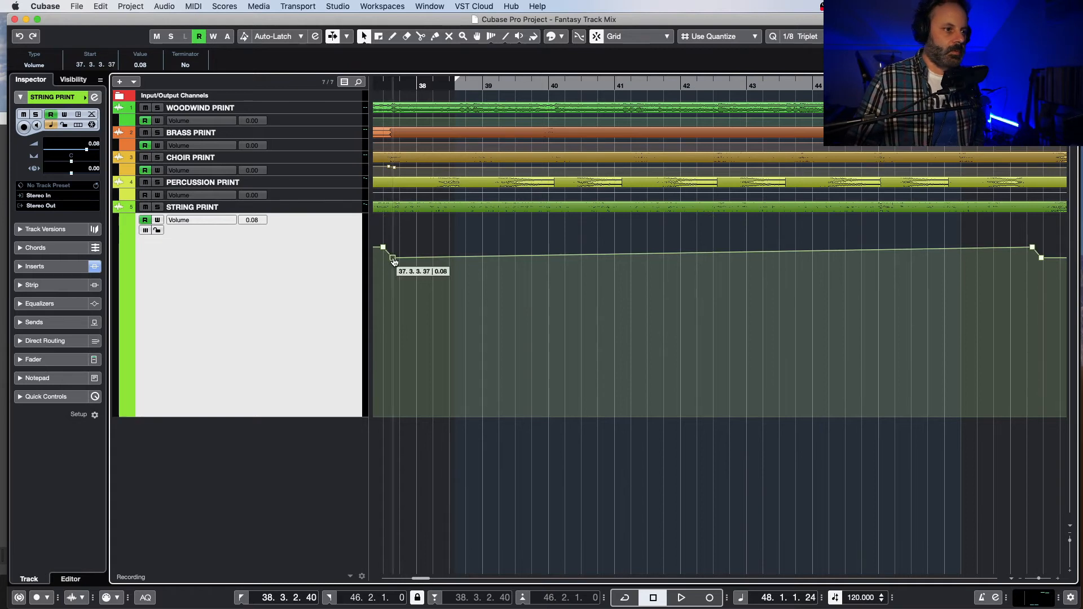
key(Delete)
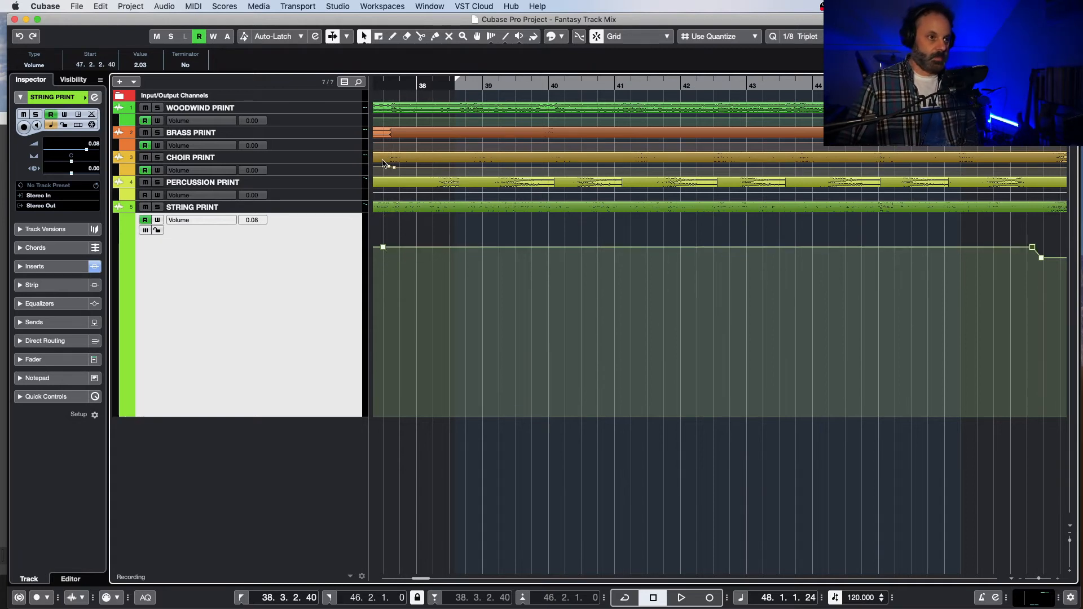
Step: Listen to the extended string boost from about bar 37 through the drop after 47.2
click(376, 85)
key(space)
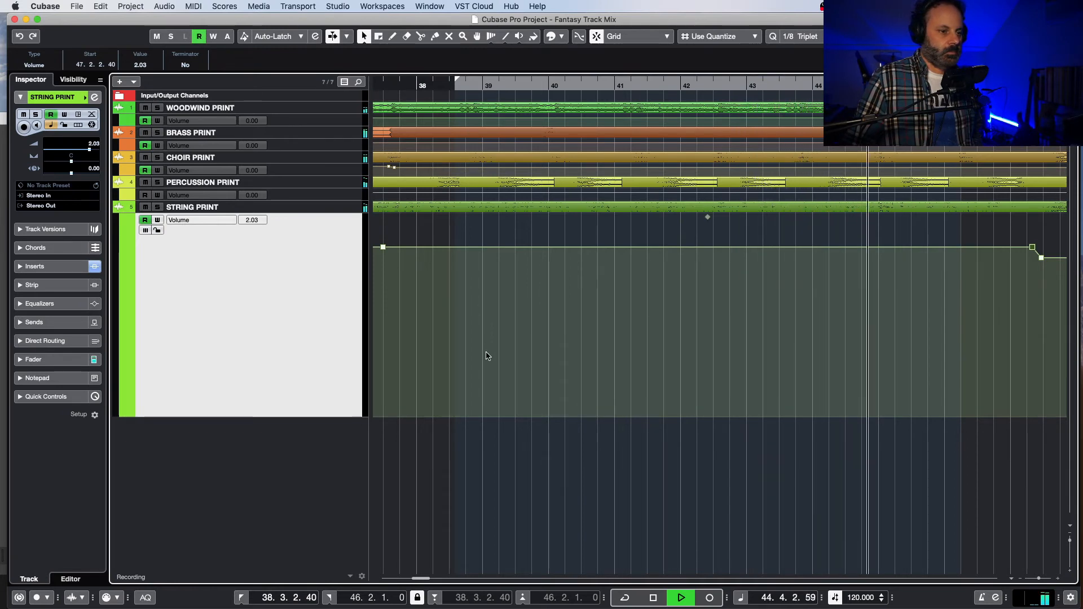
drag(420, 578, 430, 579)
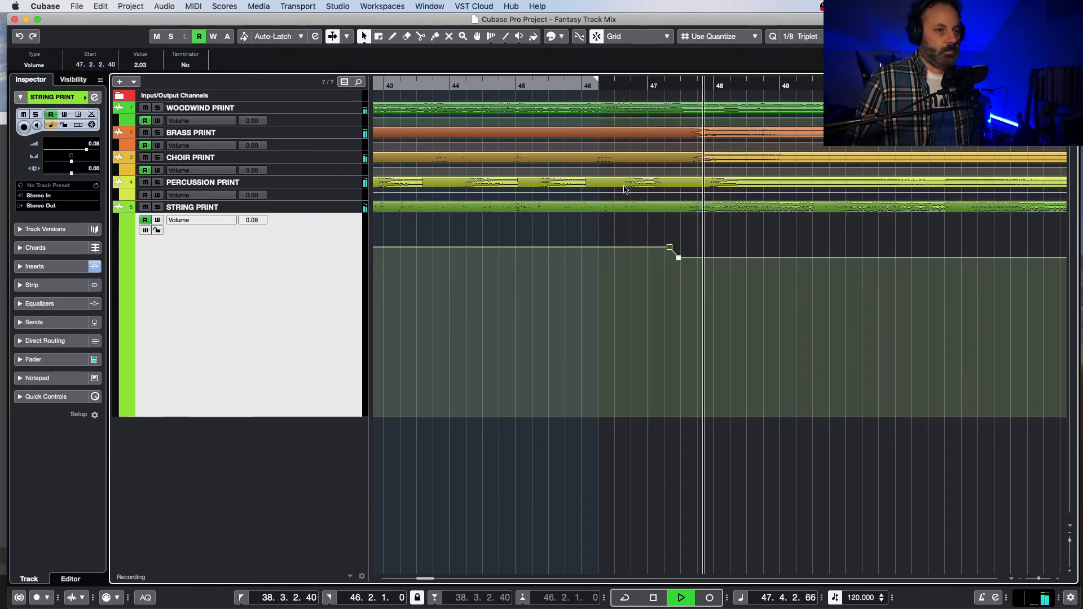
key(space)
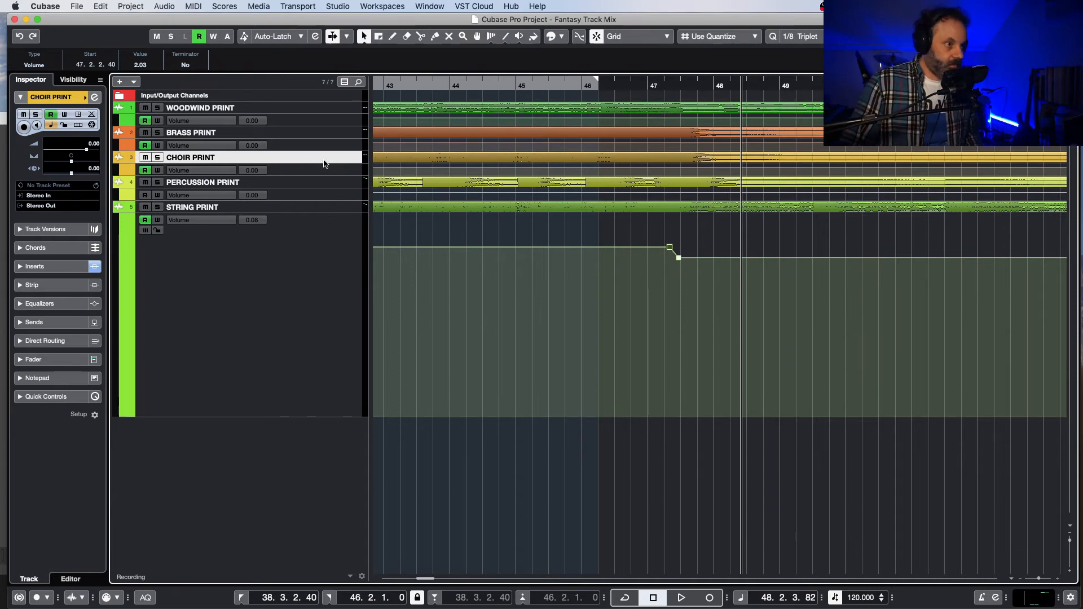
Step: Show the choir volume automation and raise the point at 37.3.3.80 to 2.03 dB
key(z)
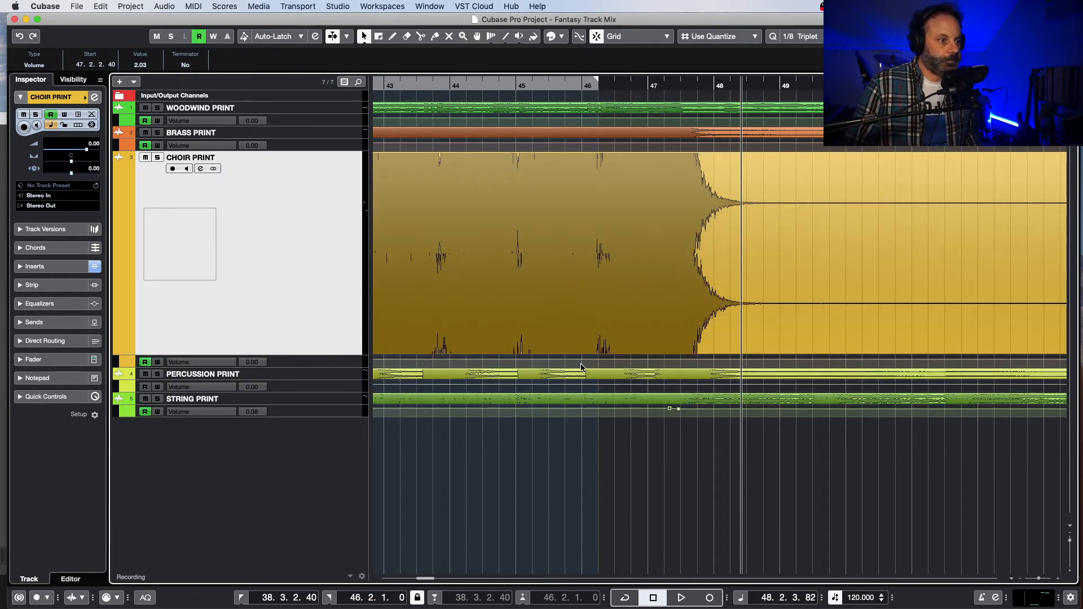
key(z)
key(z)
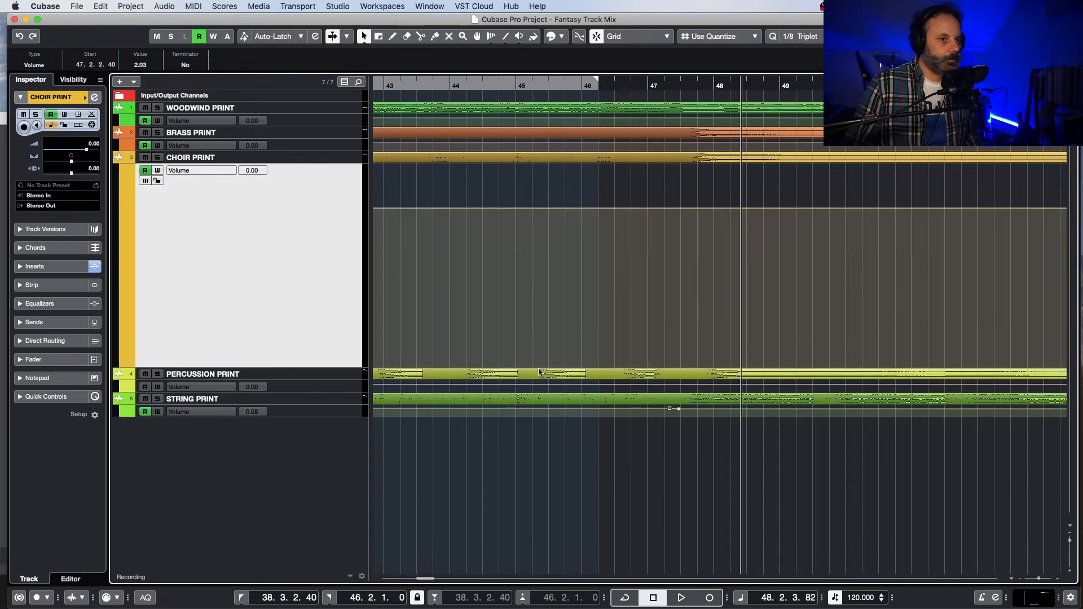
scroll(451, 491, left, 10)
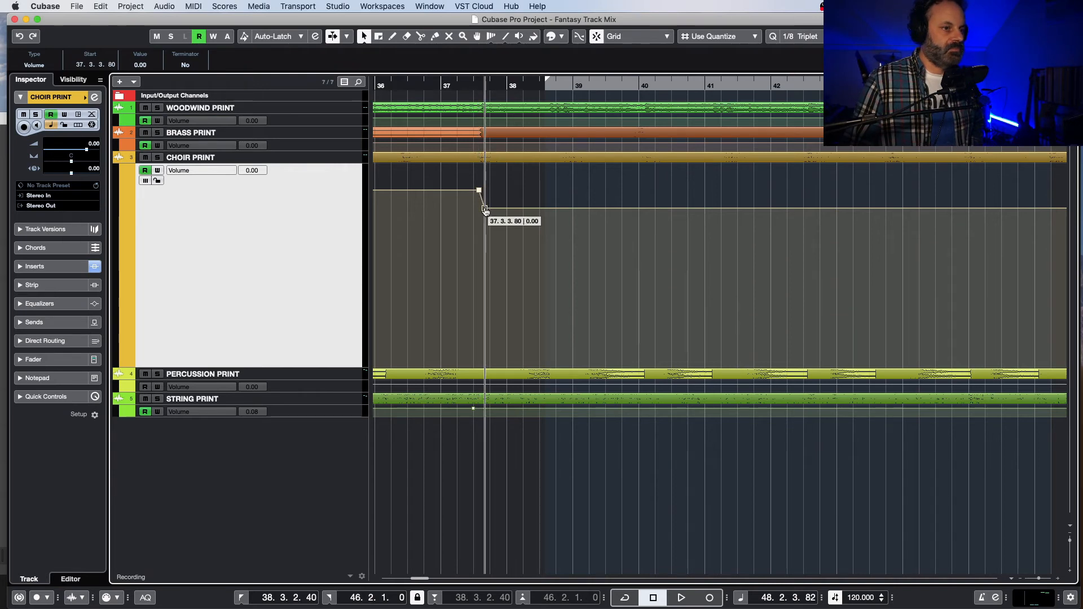
drag(485, 210, 485, 201)
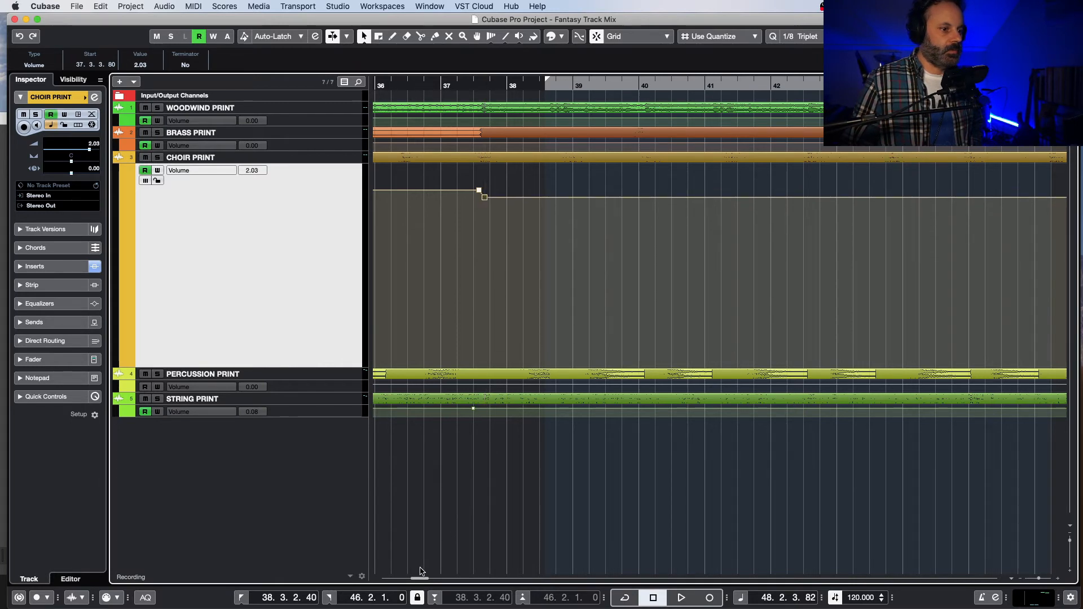
Step: Listen to the raised choir from about bar 37, and replay from about bar 45 with the strings soloed
drag(421, 579, 419, 579)
double_click(553, 86)
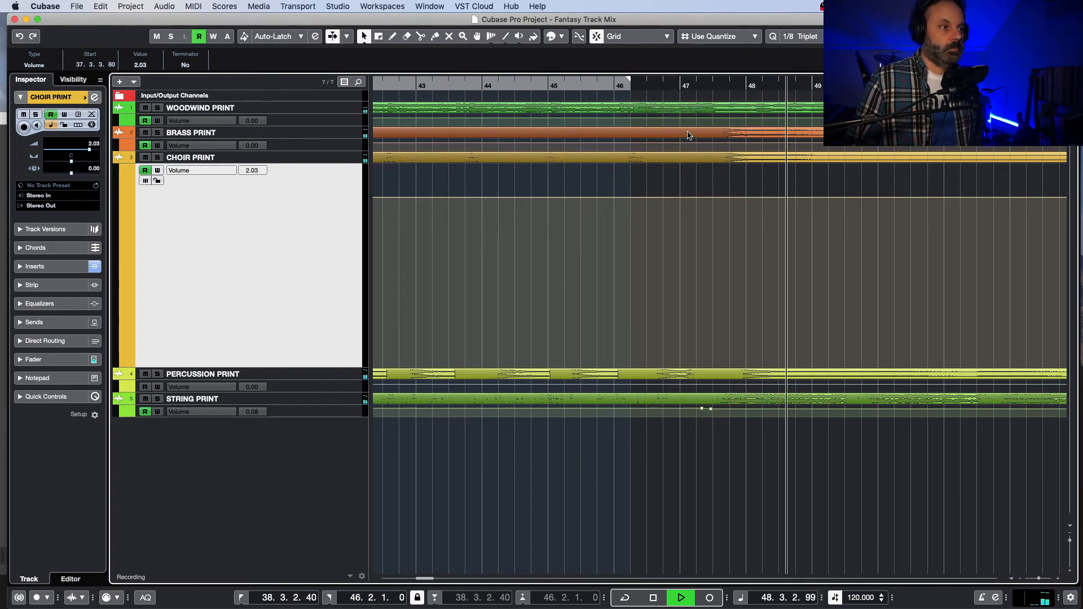
key(space)
click(586, 84)
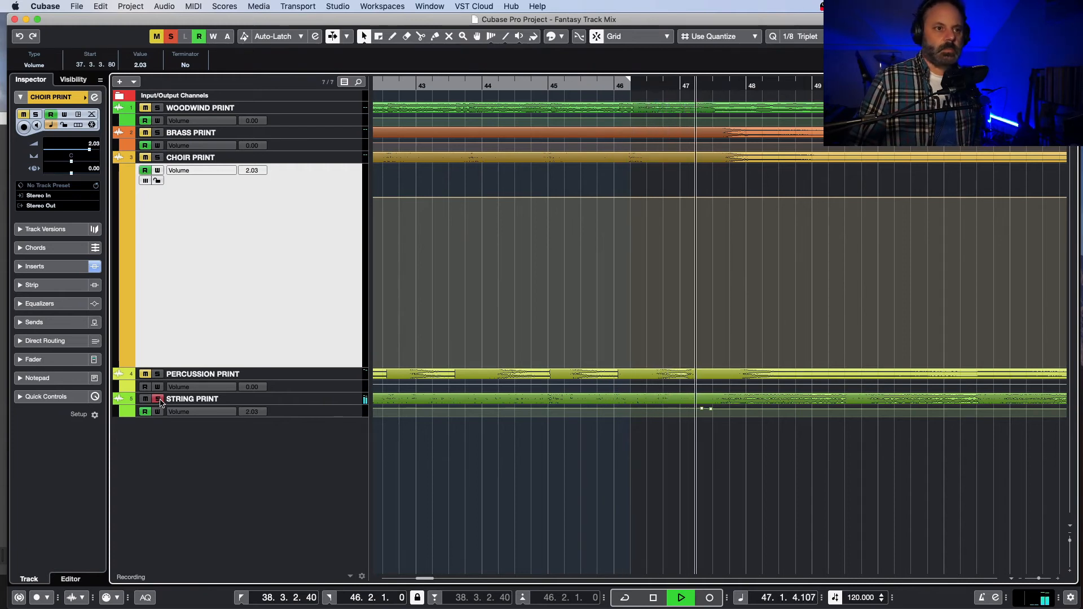
key(space)
click(159, 399)
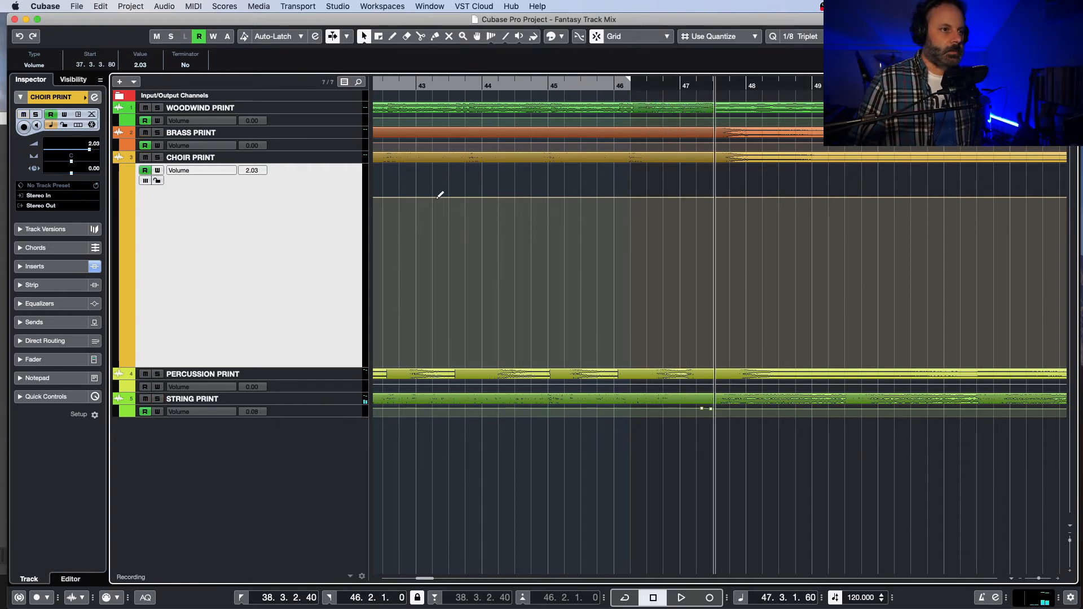
Step: Play from bar 43 with woodwinds and strings soloed, compare against the woodwinds alone, and clear the solos
double_click(422, 82)
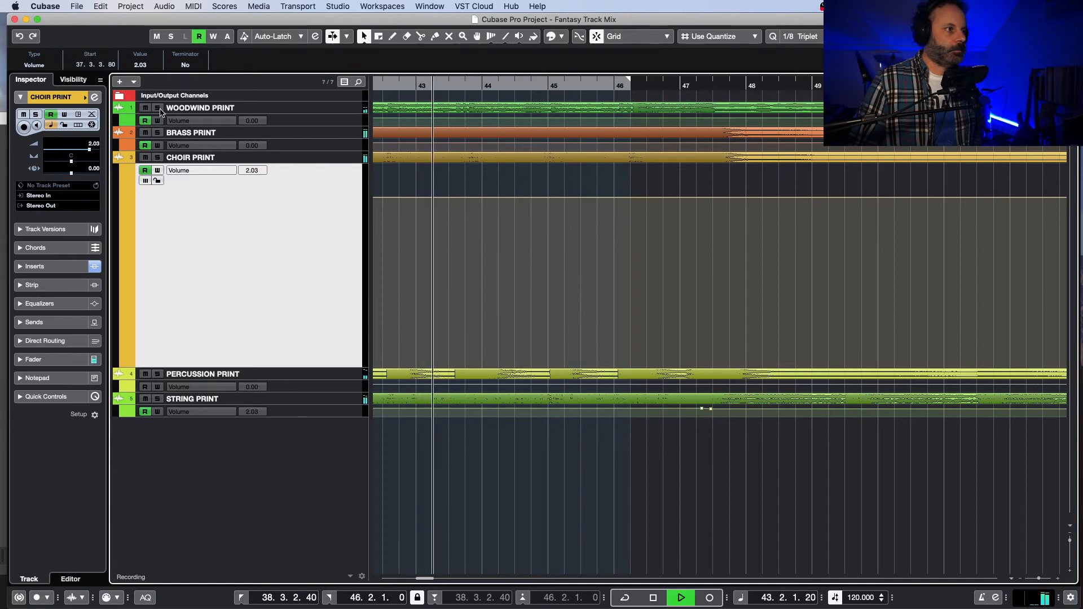
click(159, 107)
click(159, 399)
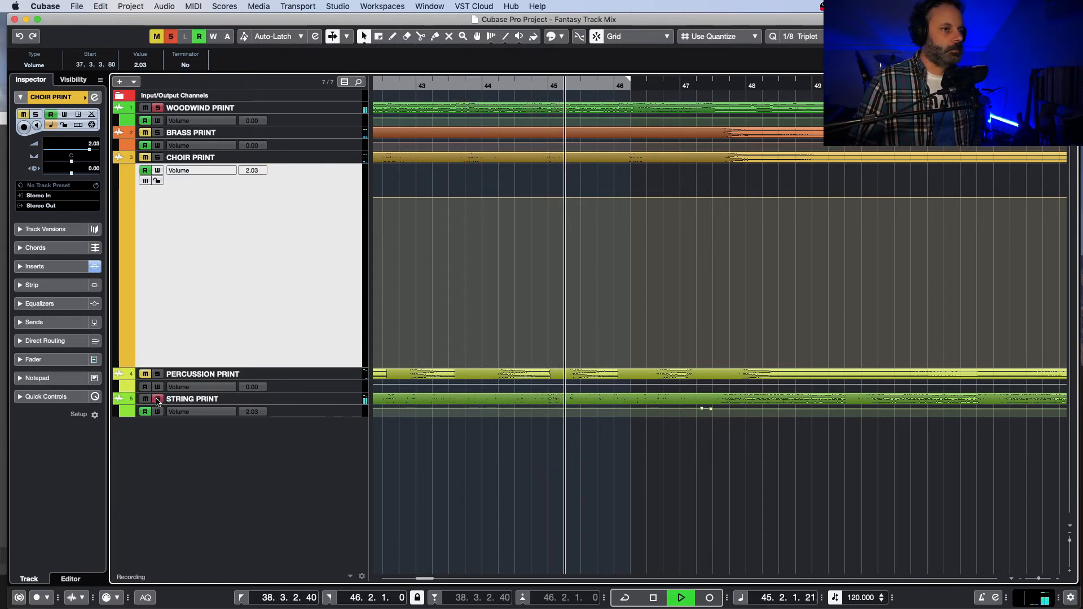
click(158, 399)
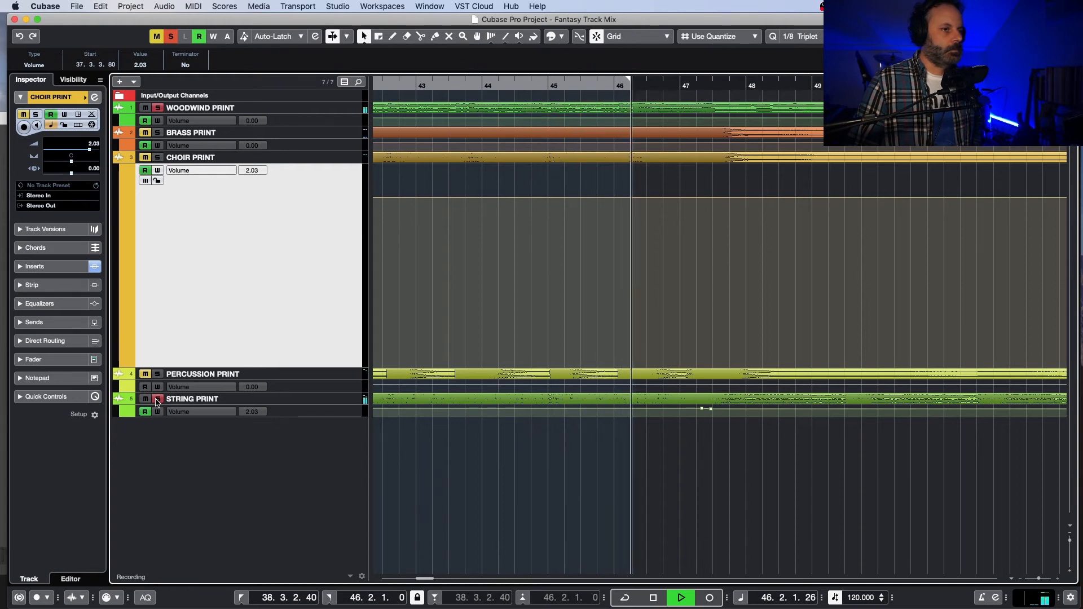
key(space)
click(158, 109)
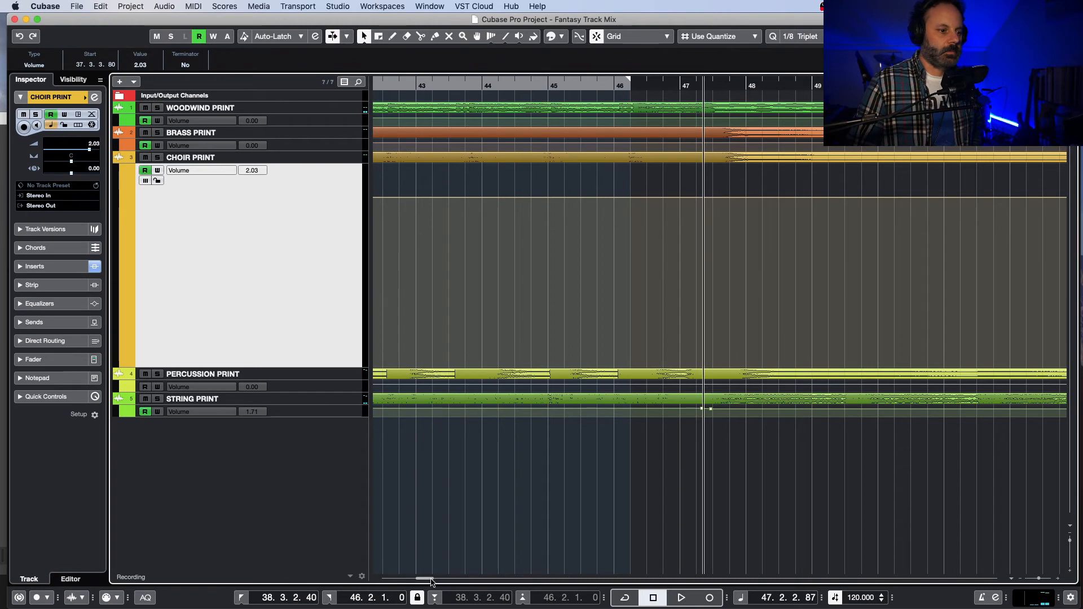
Step: Show the brass volume automation and raise it from 0.00 dB before 37.3 to 2.03 dB at 37.3.2.40
drag(431, 580, 422, 581)
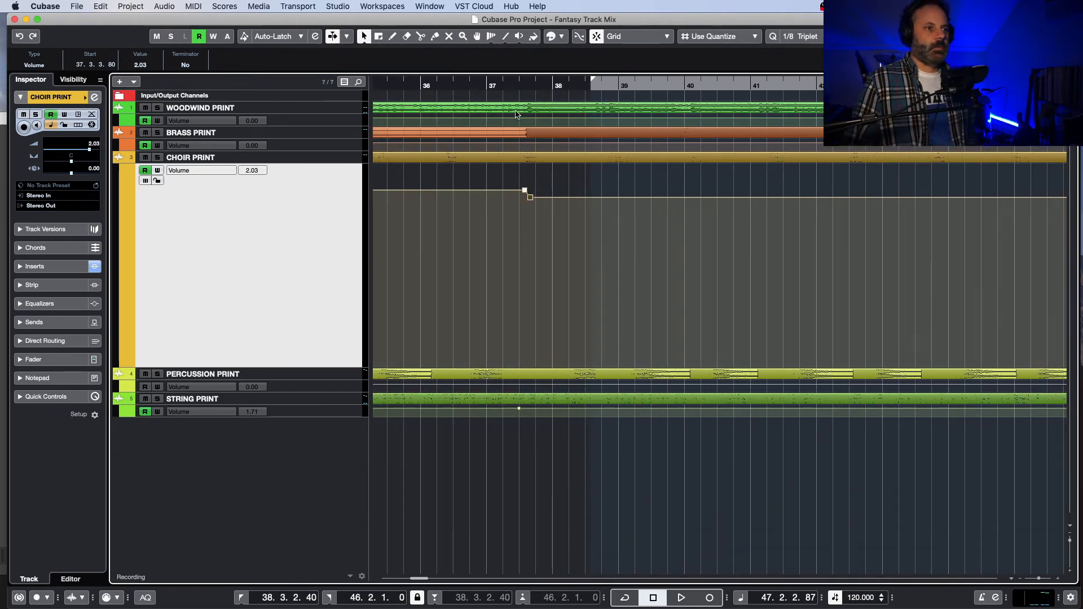
click(488, 83)
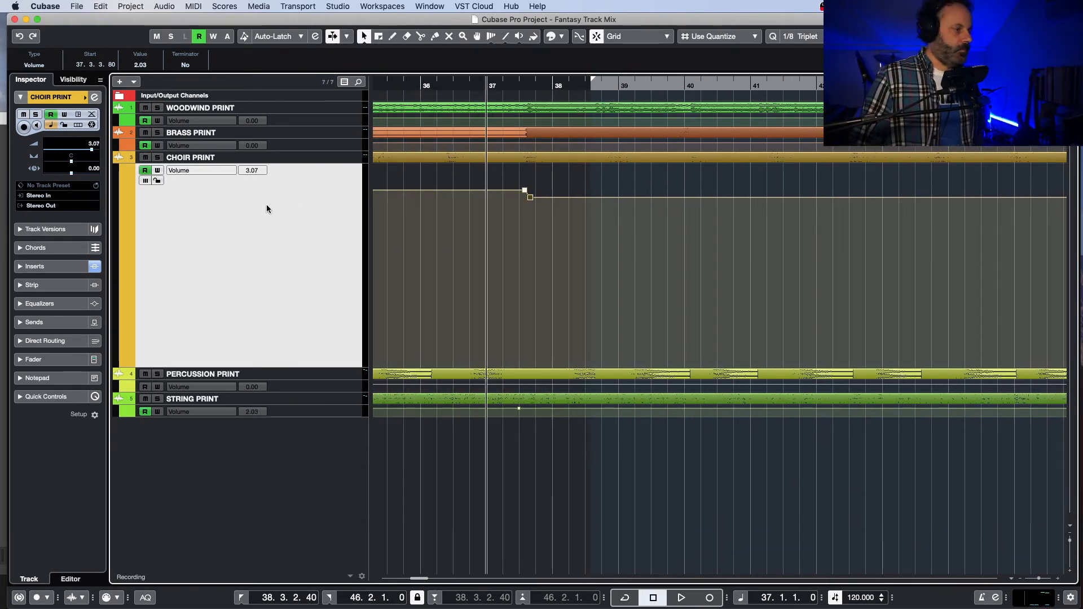
key(z)
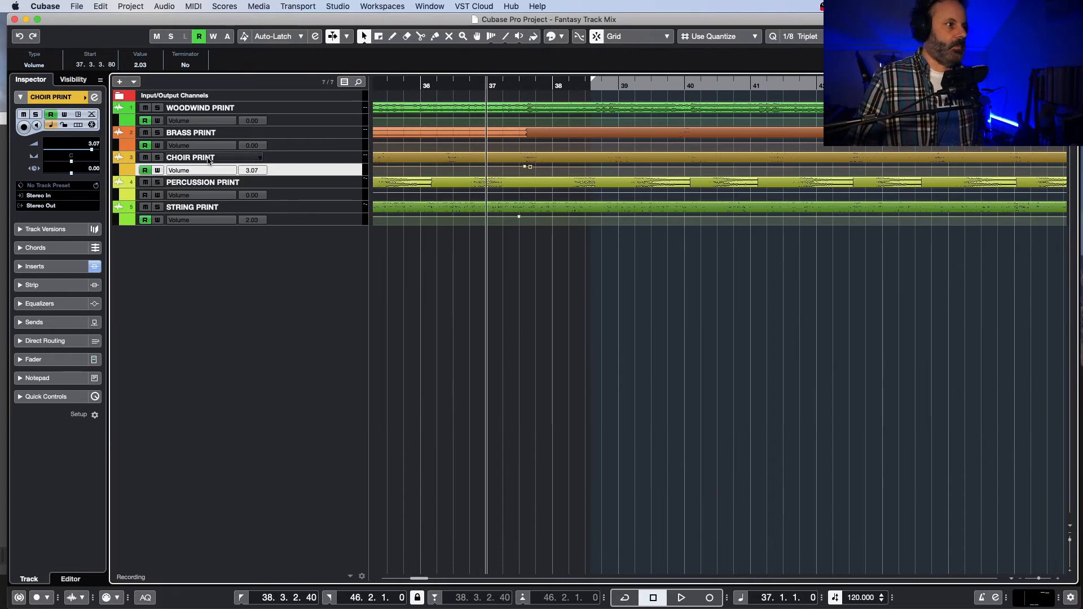
click(335, 145)
key(z)
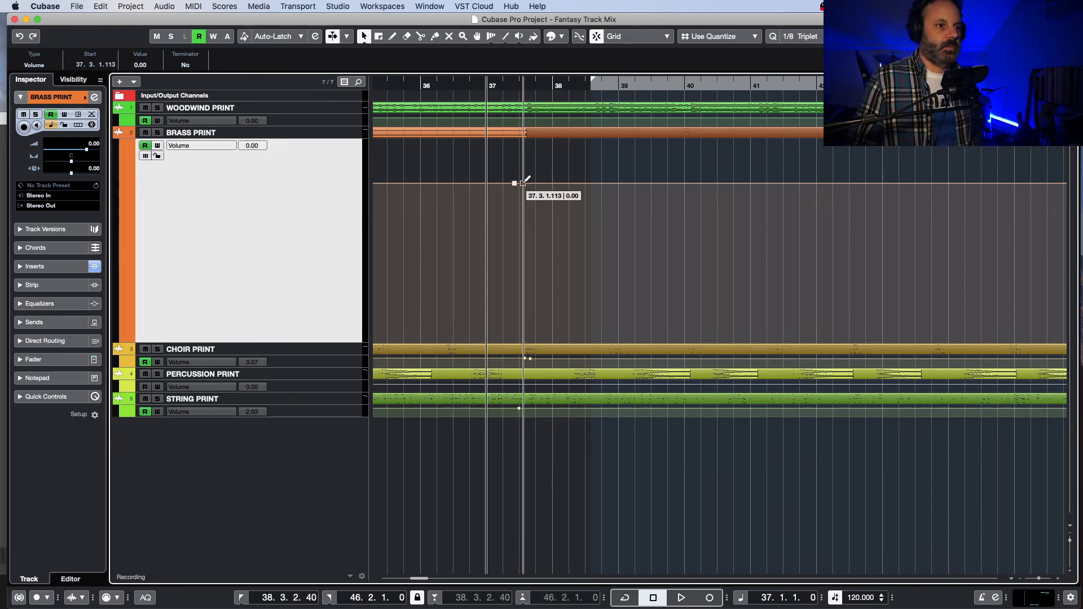
drag(523, 183, 524, 177)
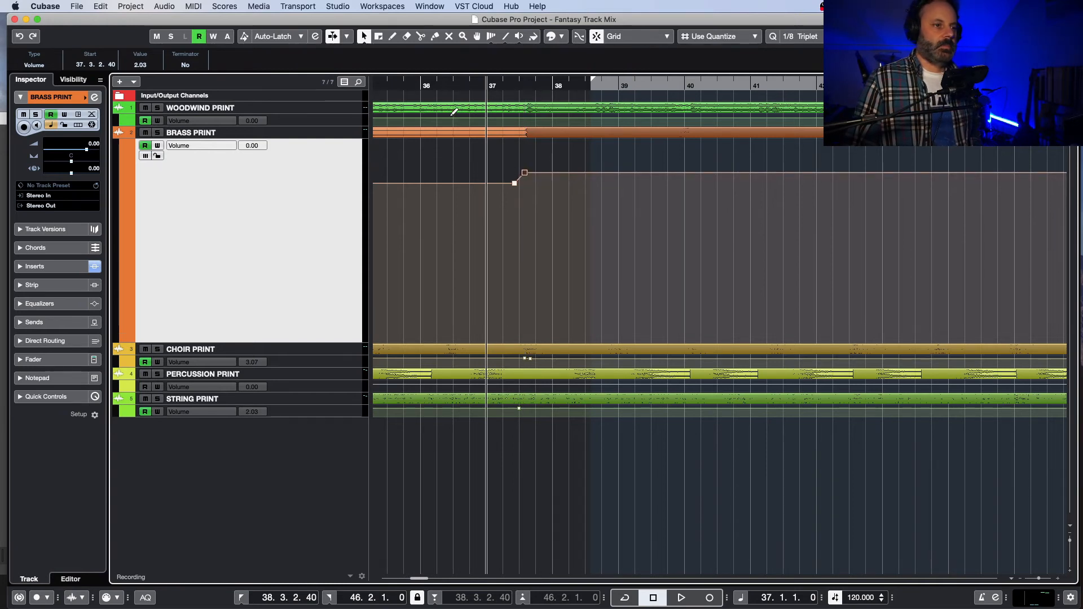
Step: Listen to the brass boost from just before bar 37, first with the brass soloed and once more in the full mix
click(469, 83)
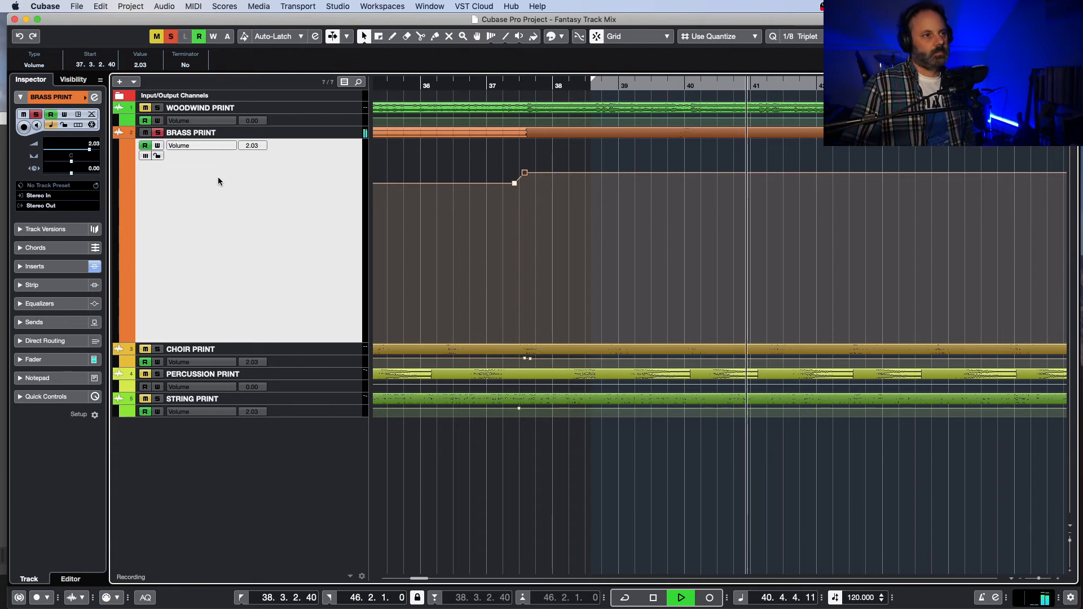
key(space)
click(158, 133)
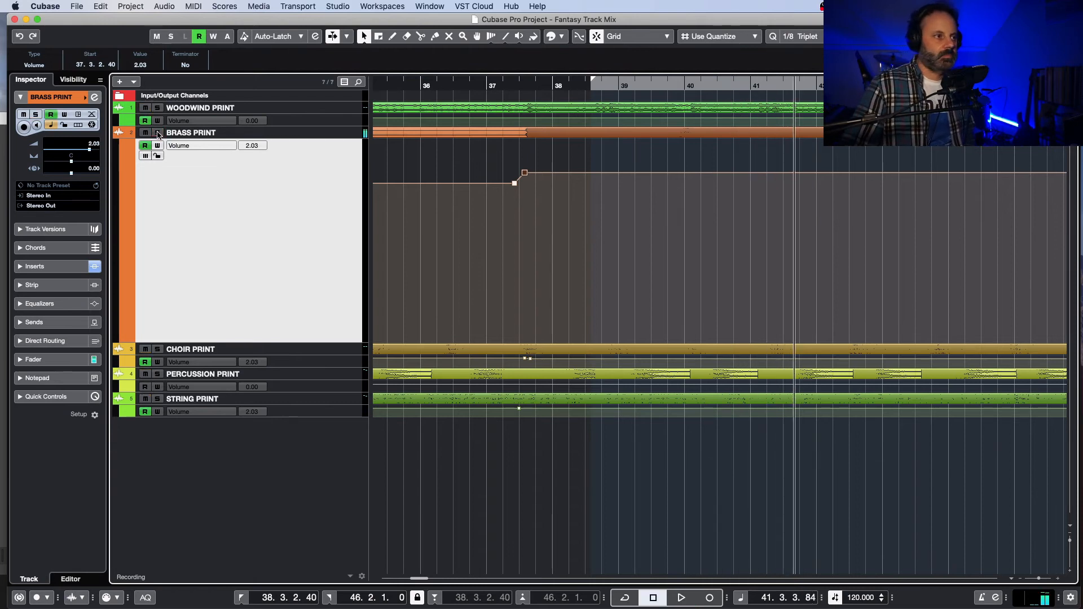
click(484, 85)
key(space)
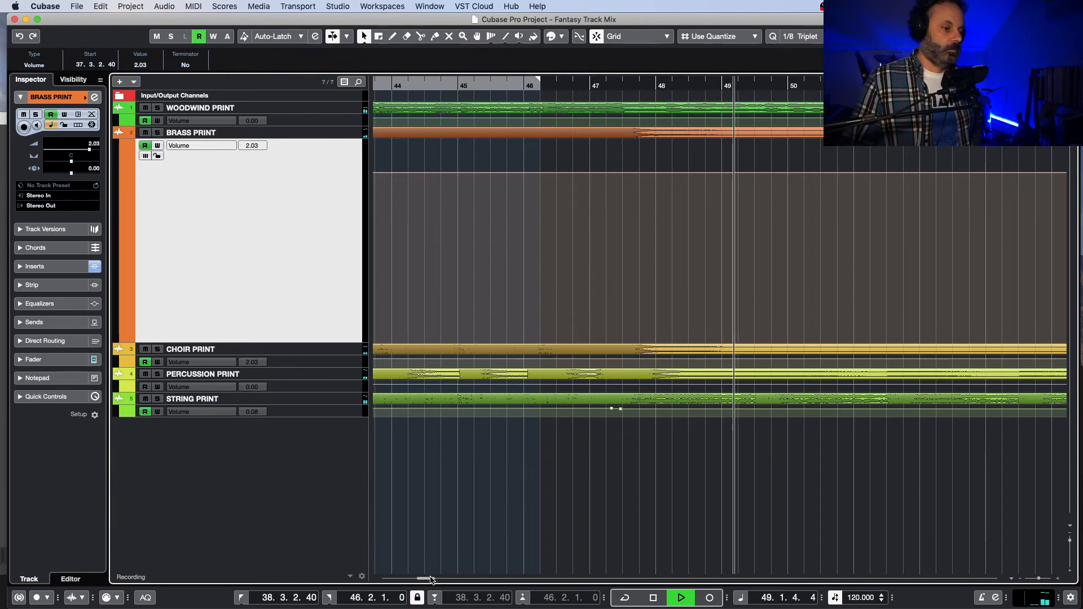
key(space)
Step: Replay the full mix from about bar 34 through the section's end and check the channel levels in the MixConsole
drag(429, 578, 421, 583)
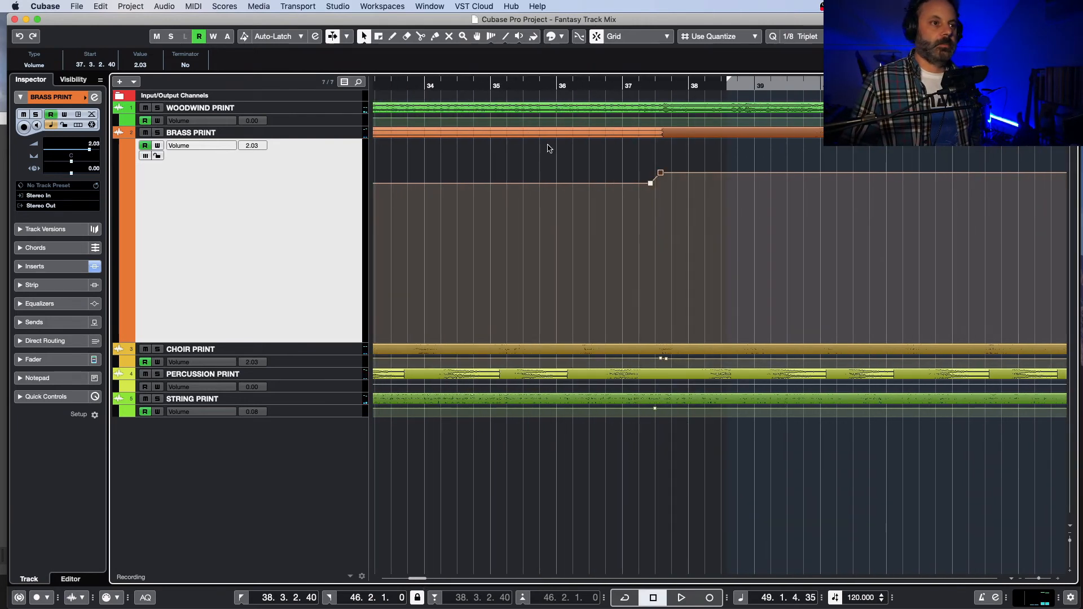
click(460, 90)
key(space)
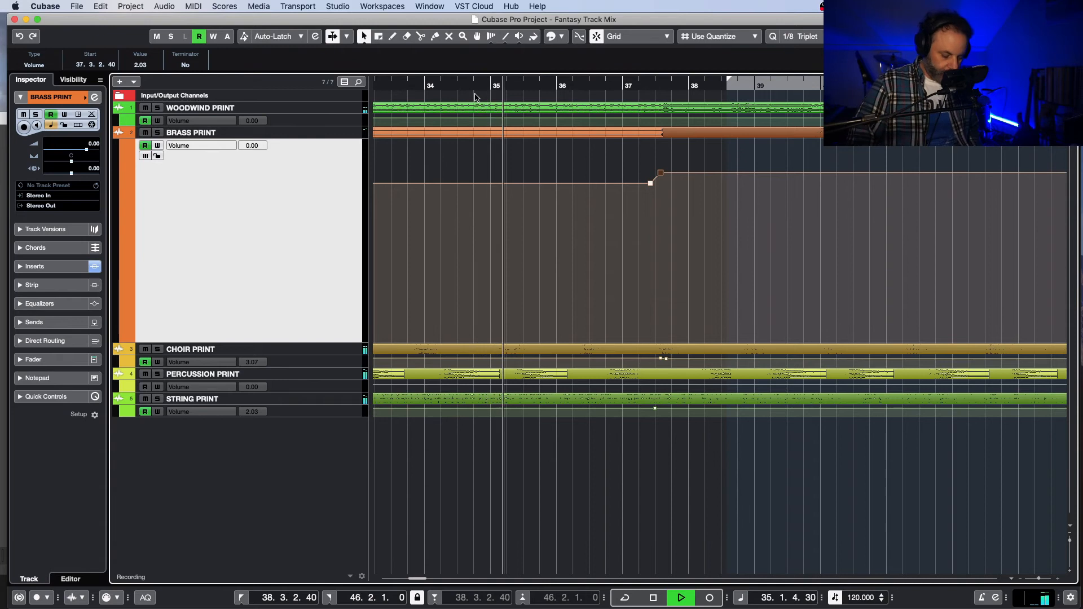
key(F3)
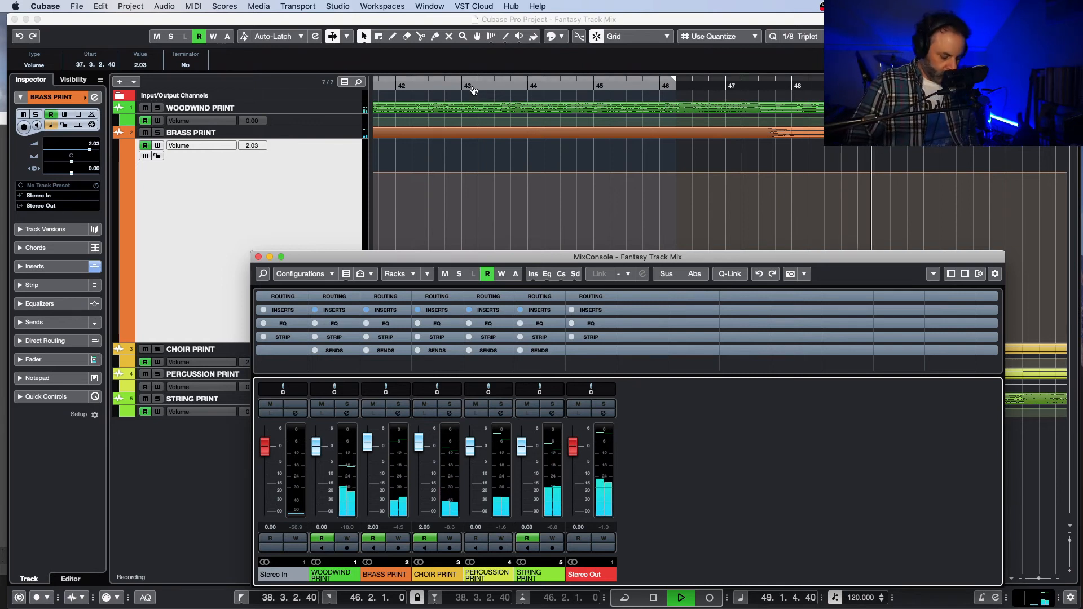
key(F3)
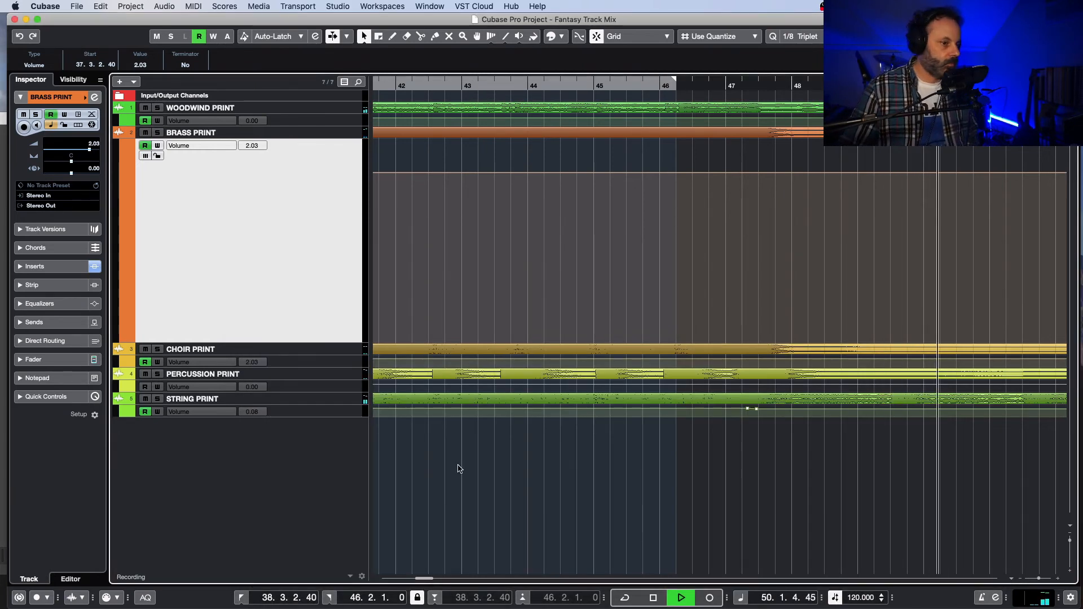
Step: Follow the playback to about bar 54, and replay from about 47.2 to judge the string level after its drop
drag(430, 579, 433, 580)
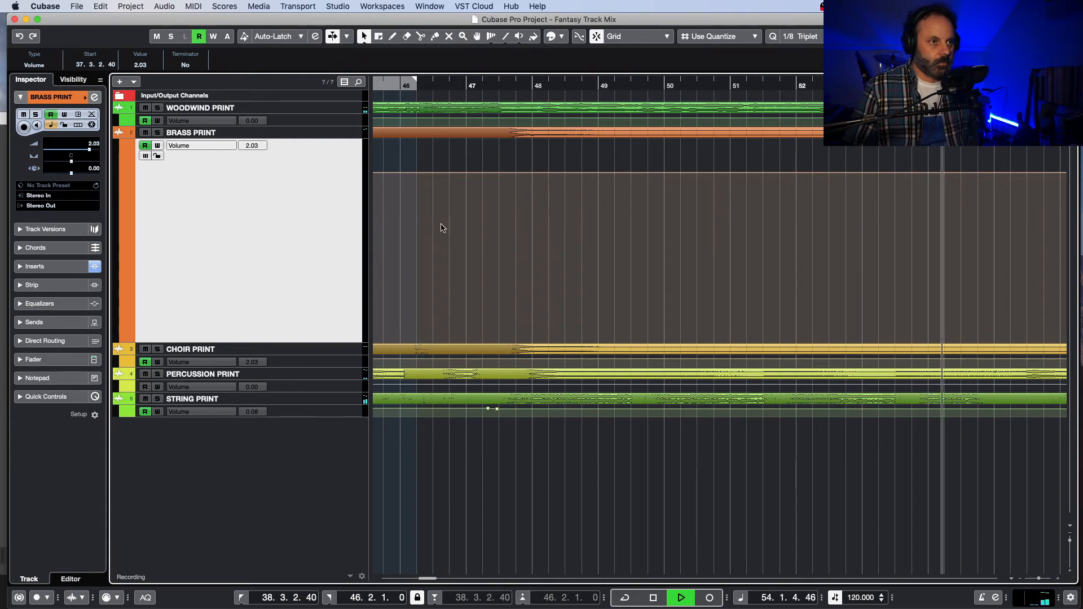
key(space)
click(498, 83)
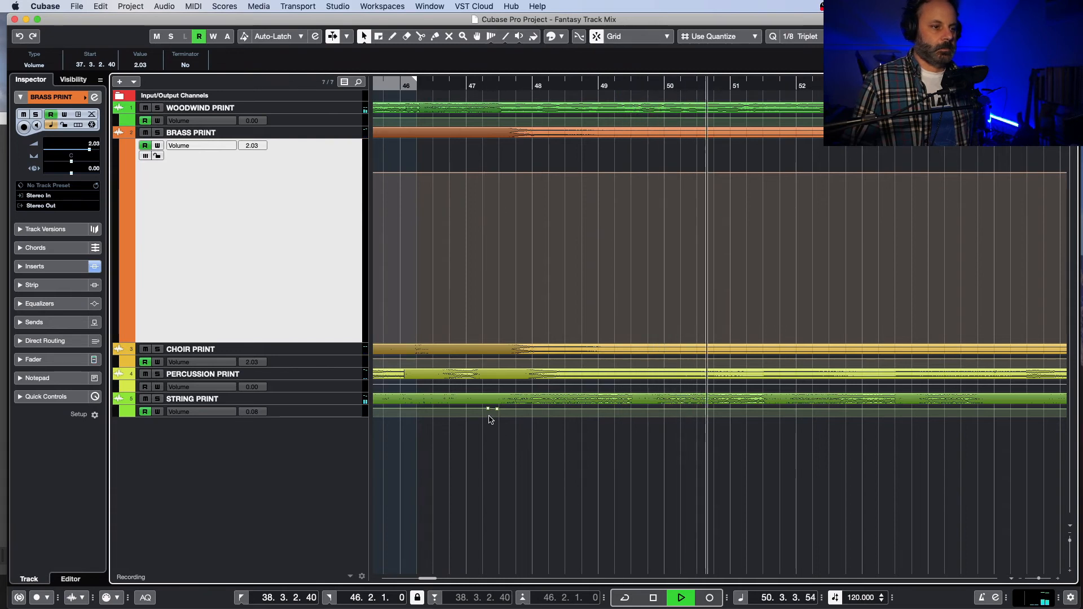
key(space)
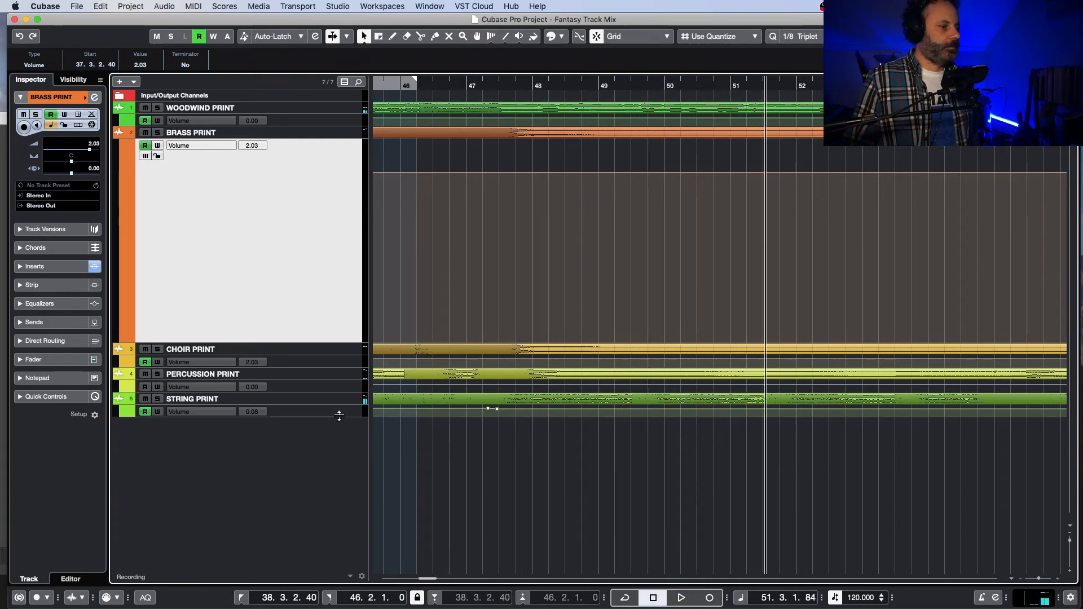
Step: Delete the 0.08 dB string volume point just after 47.2.2.40 so the 2.03 dB level carries on
click(334, 415)
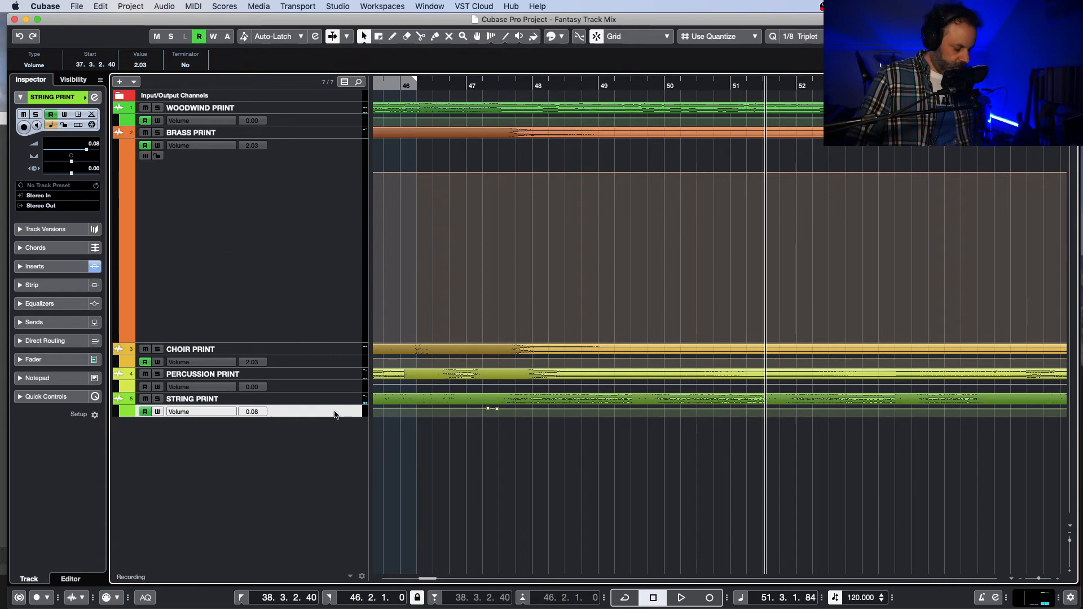
key(z)
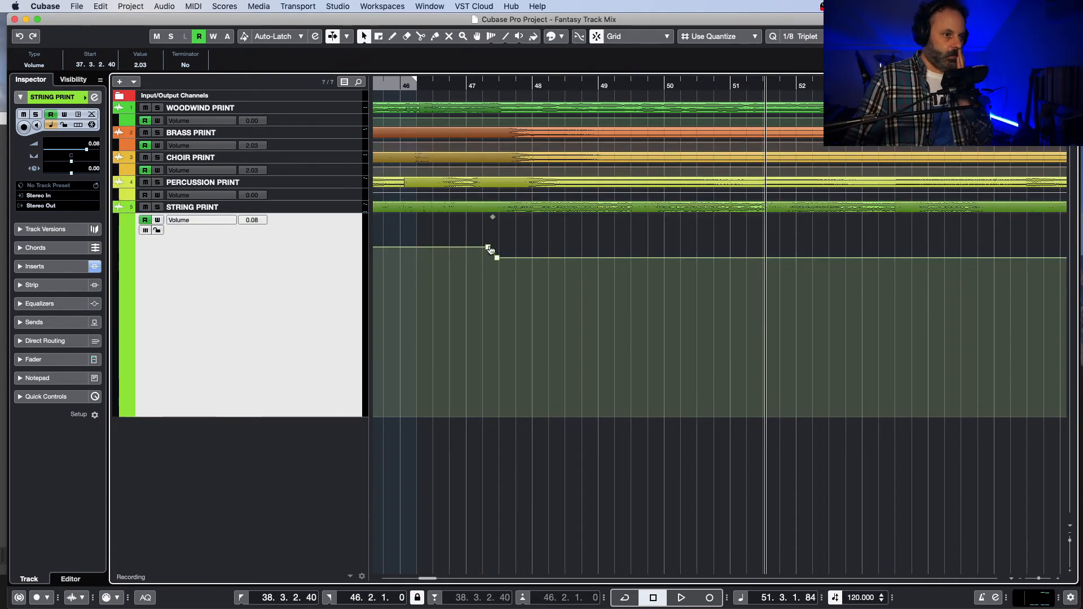
click(484, 82)
drag(484, 83, 487, 83)
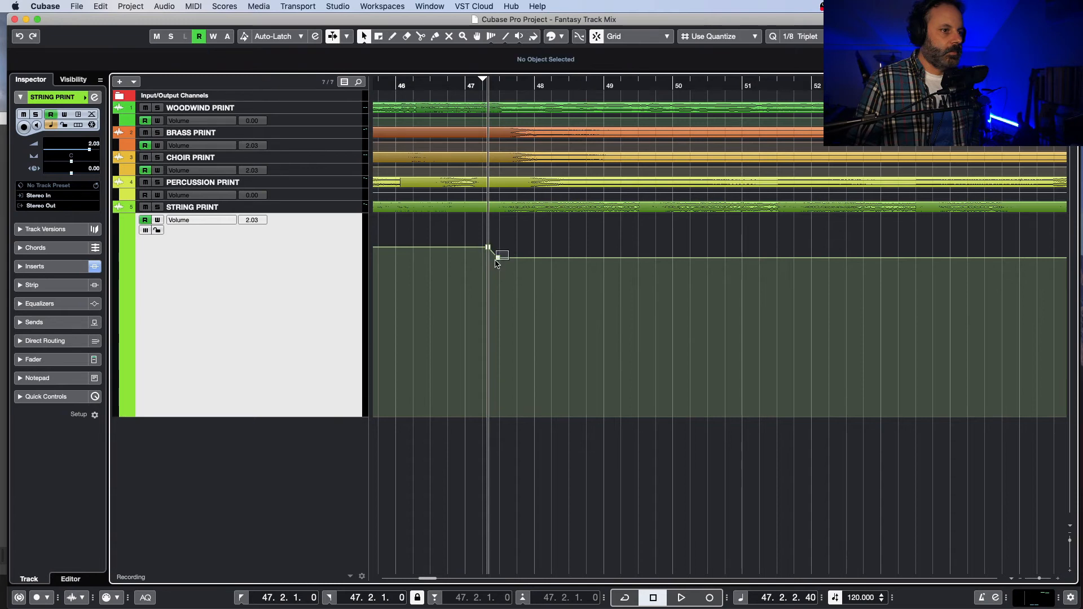
key(super+z)
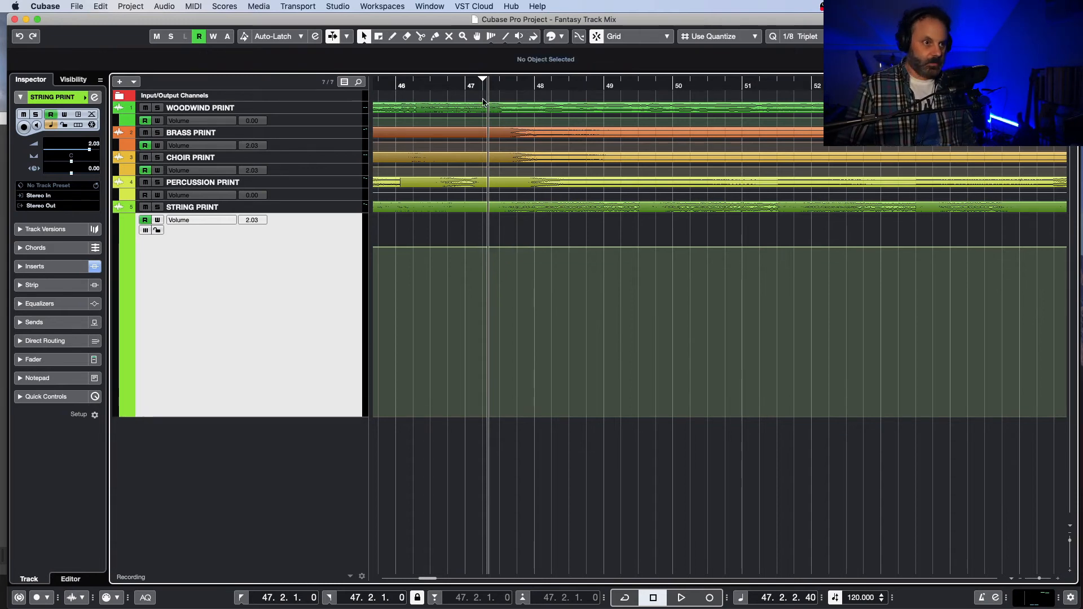
Step: Listen to the full mix from 47.2 to about bar 56 with the string level held
key(space)
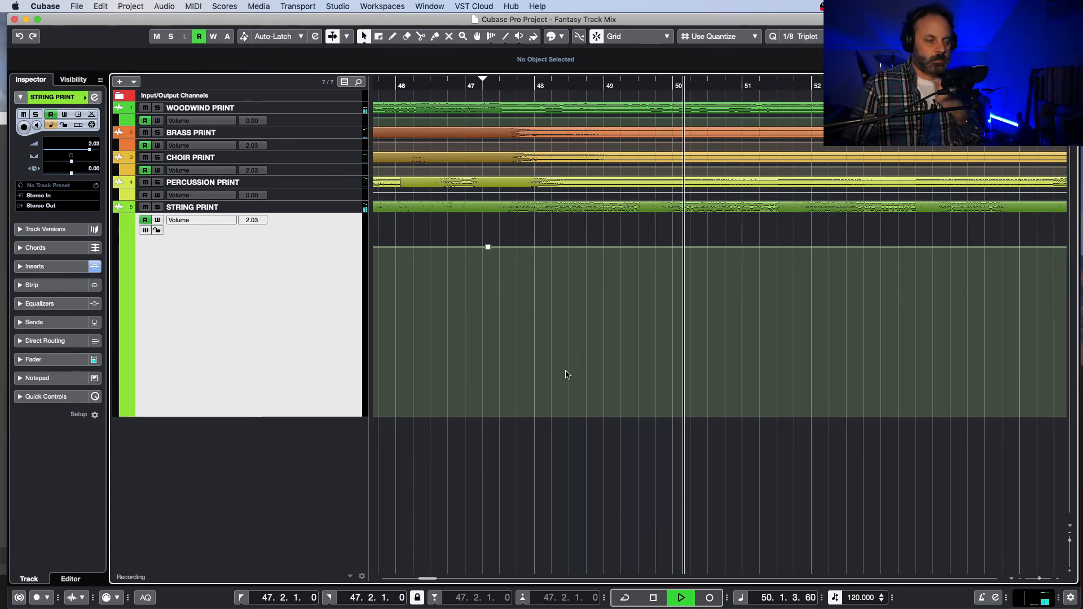
drag(425, 579, 427, 580)
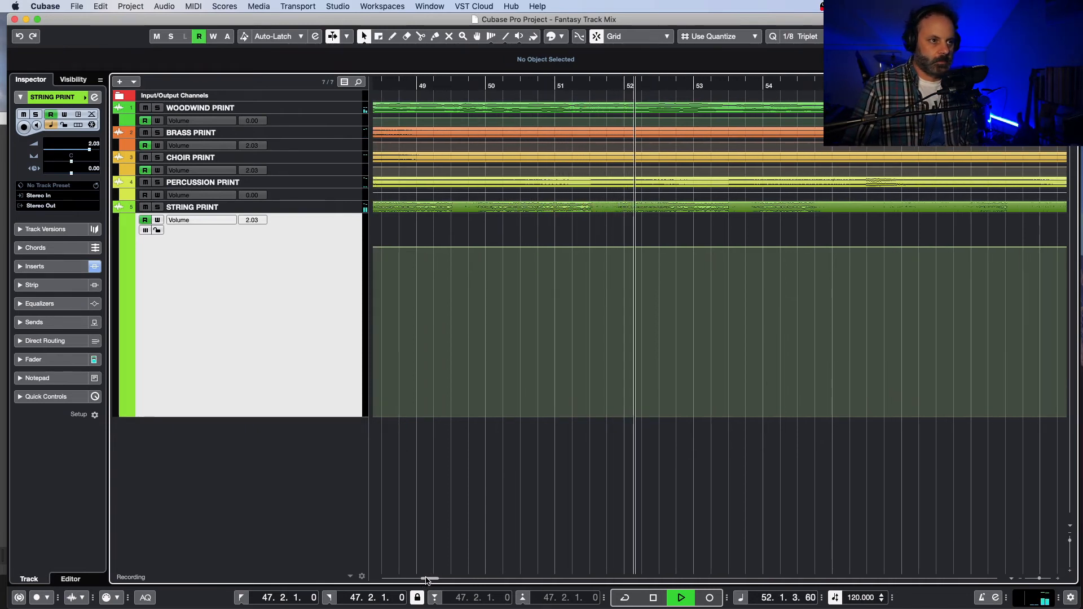
drag(427, 579, 430, 580)
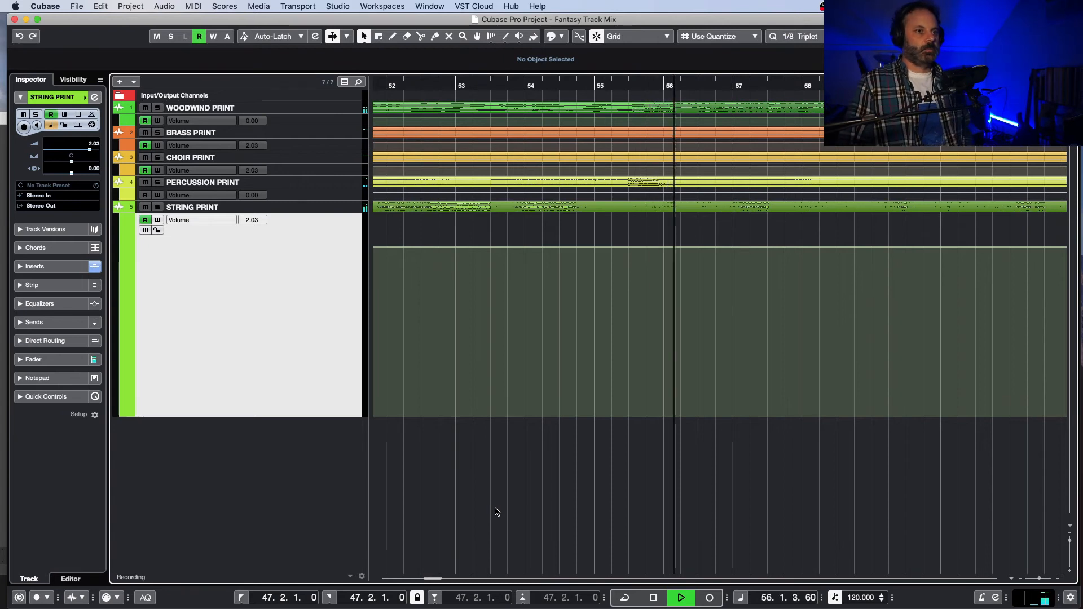
key(space)
Step: Replay the passage from about 55.2, and again from 55.3.1.0, to locate where the woodwind section begins
click(618, 97)
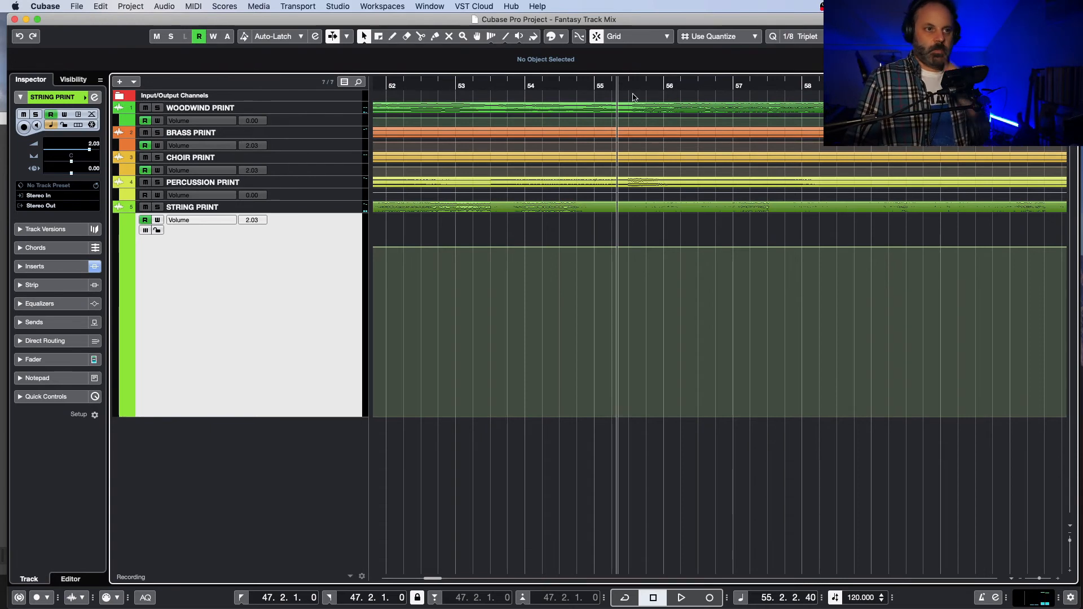
key(space)
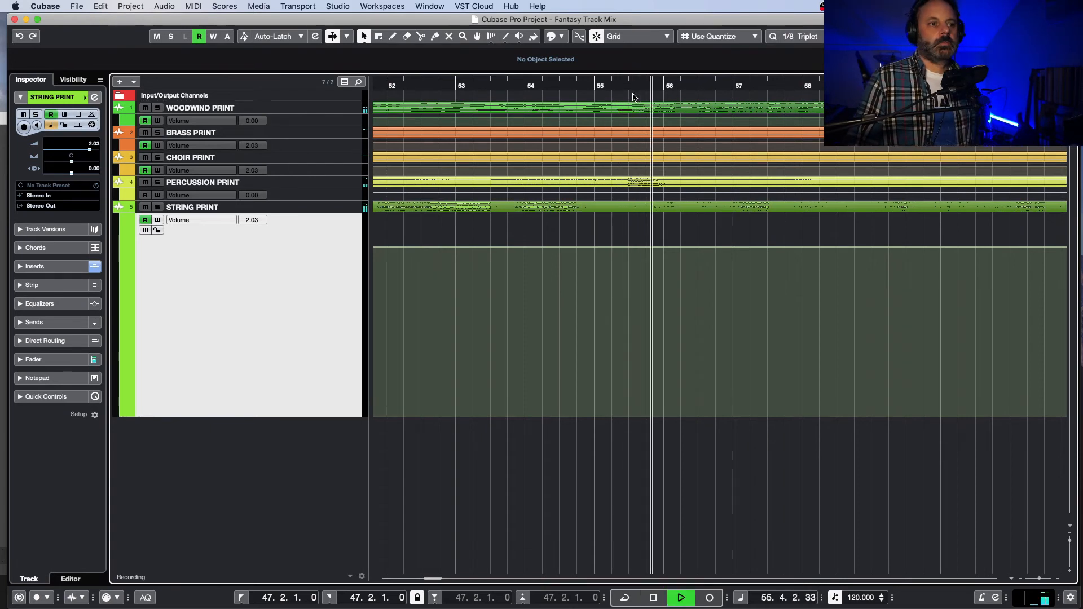
key(space)
click(629, 83)
key(space)
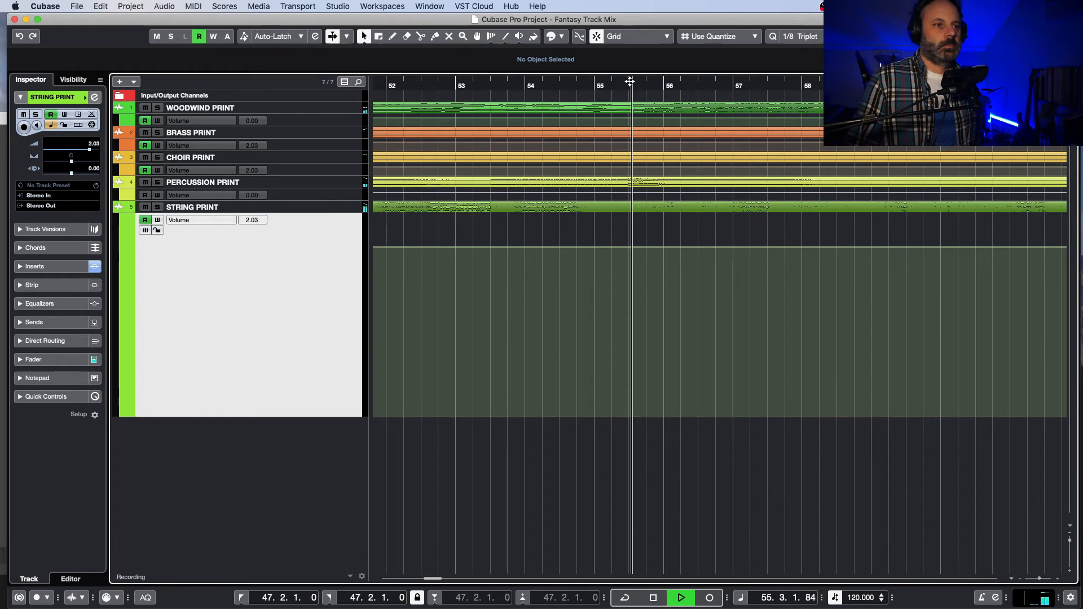
key(space)
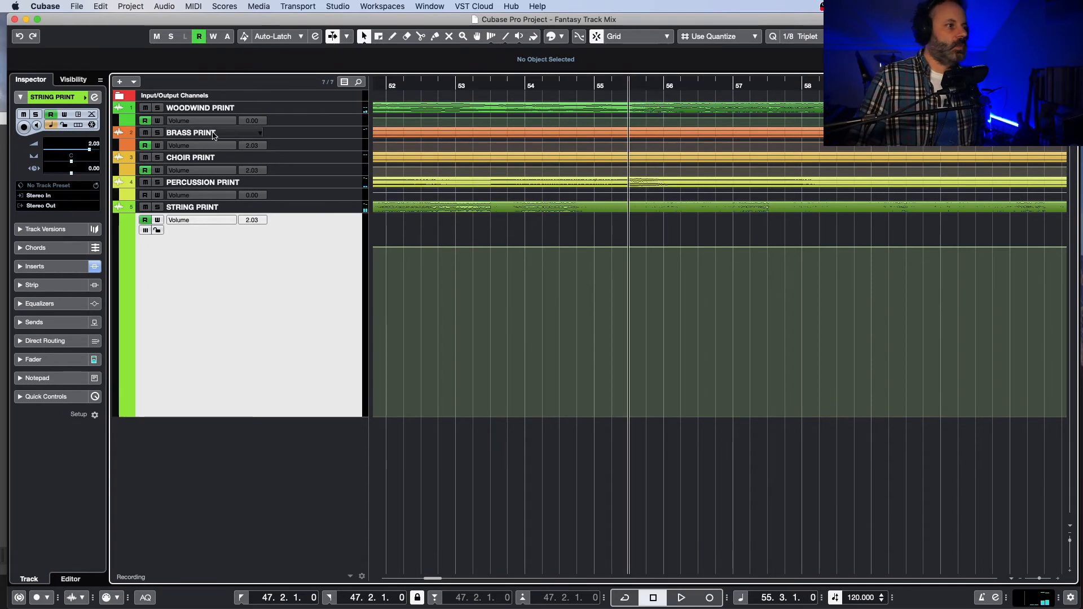
Step: Save the Fantasy Track Mix project
click(77, 6)
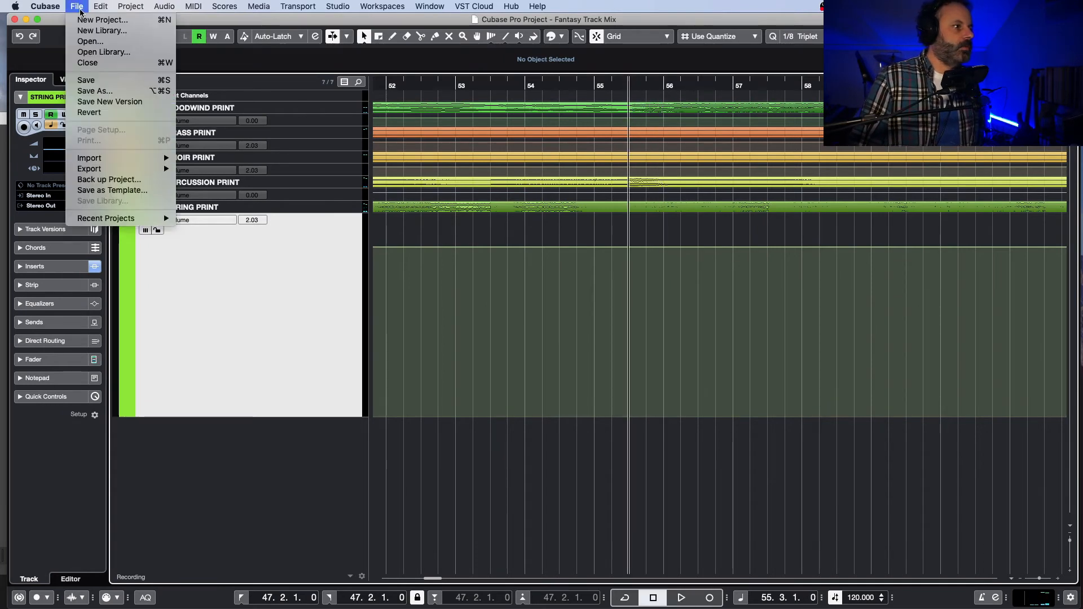
click(90, 80)
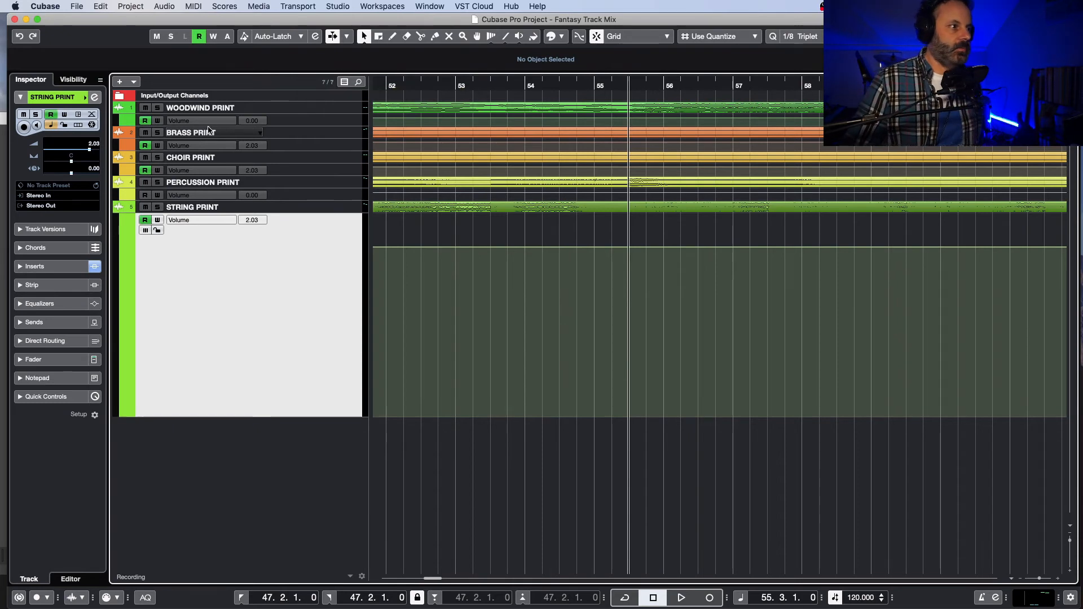
Step: Enlarge the woodwind volume lane and ramp the level up to 2.03 dB at 55.3.1.27 from a point just before it
click(300, 124)
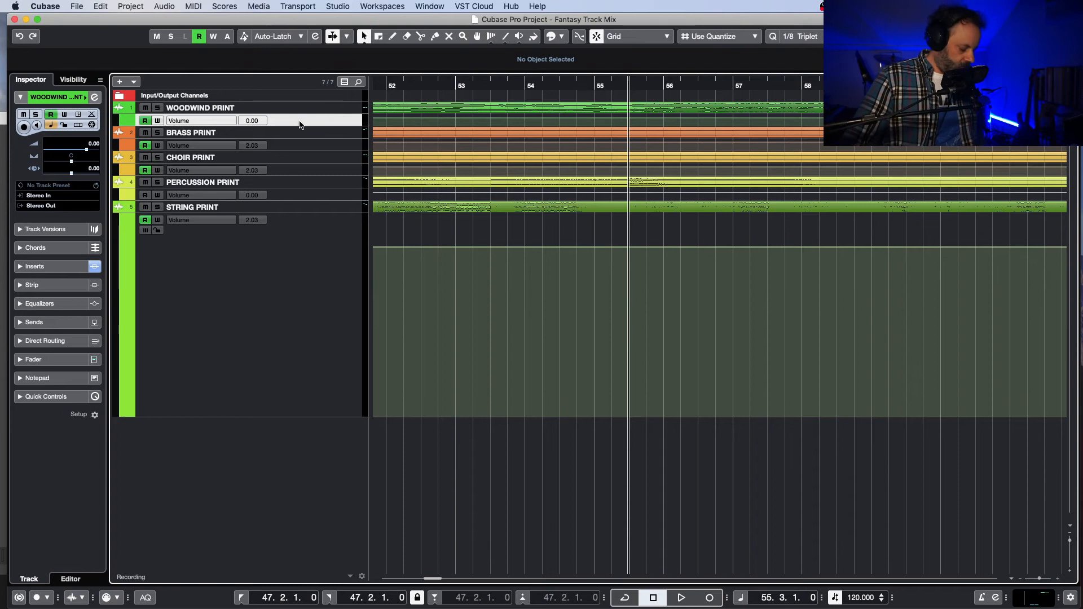
key(z)
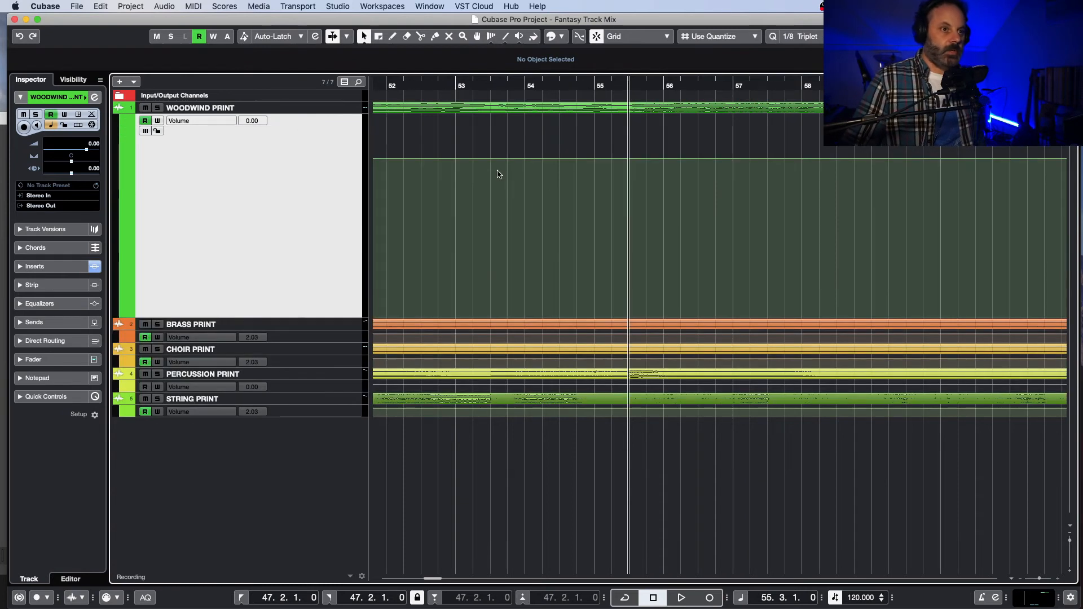
click(622, 158)
click(629, 157)
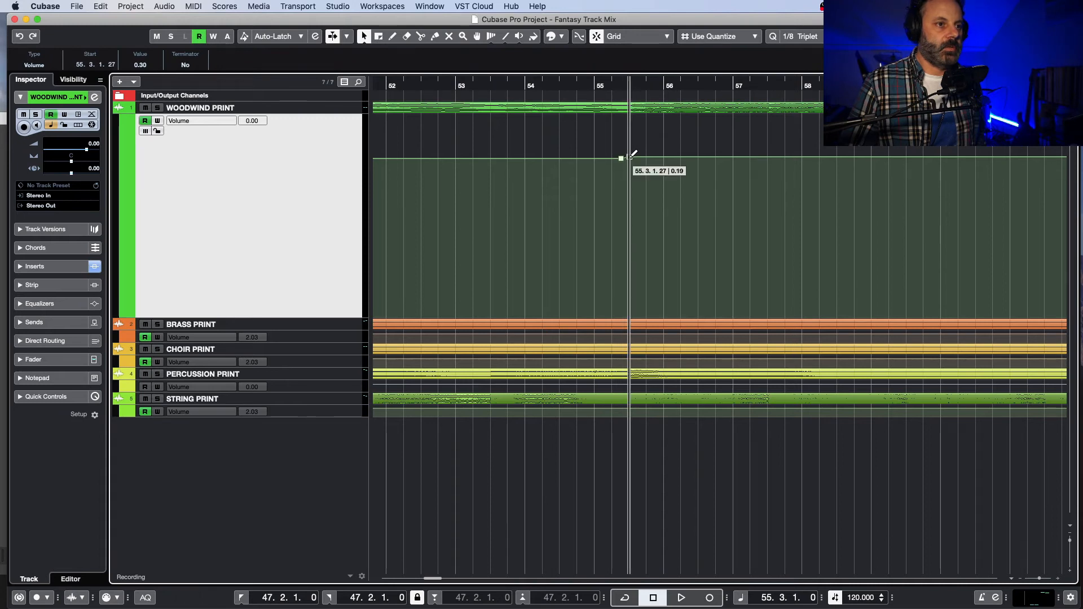
drag(631, 149, 630, 148)
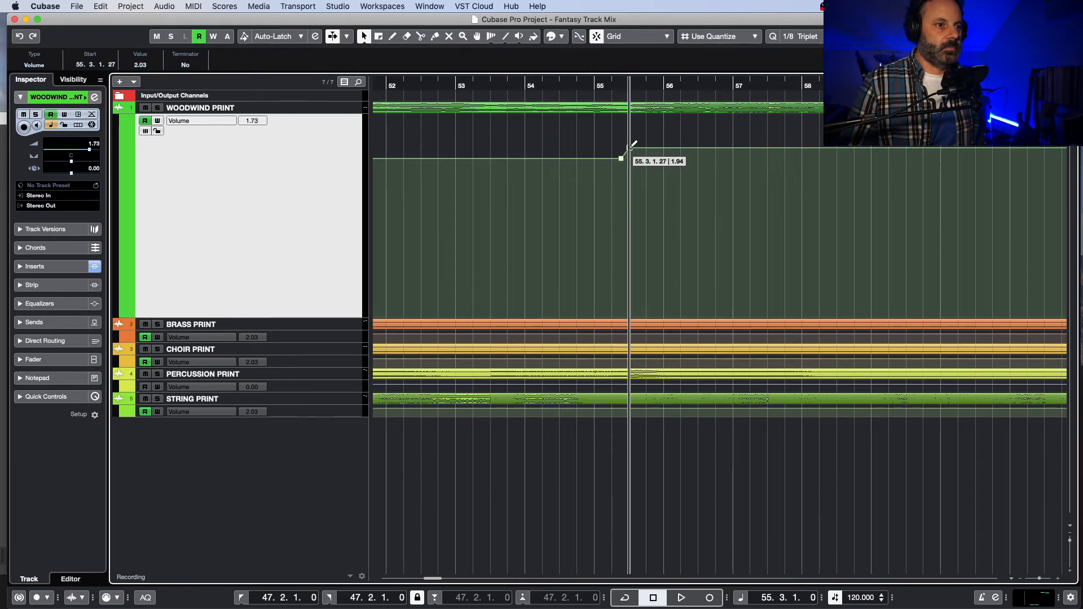
Step: Listen from about 54.3 to bar 66 and drop the woodwind volume from 2.03 dB to 0.08 dB at about 63.3
click(571, 86)
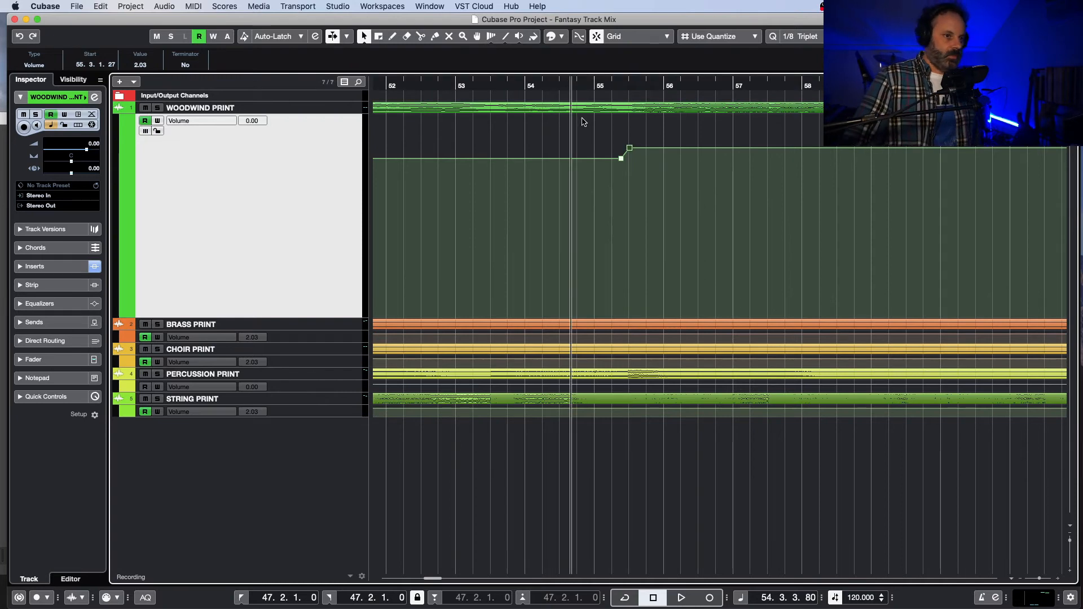
key(space)
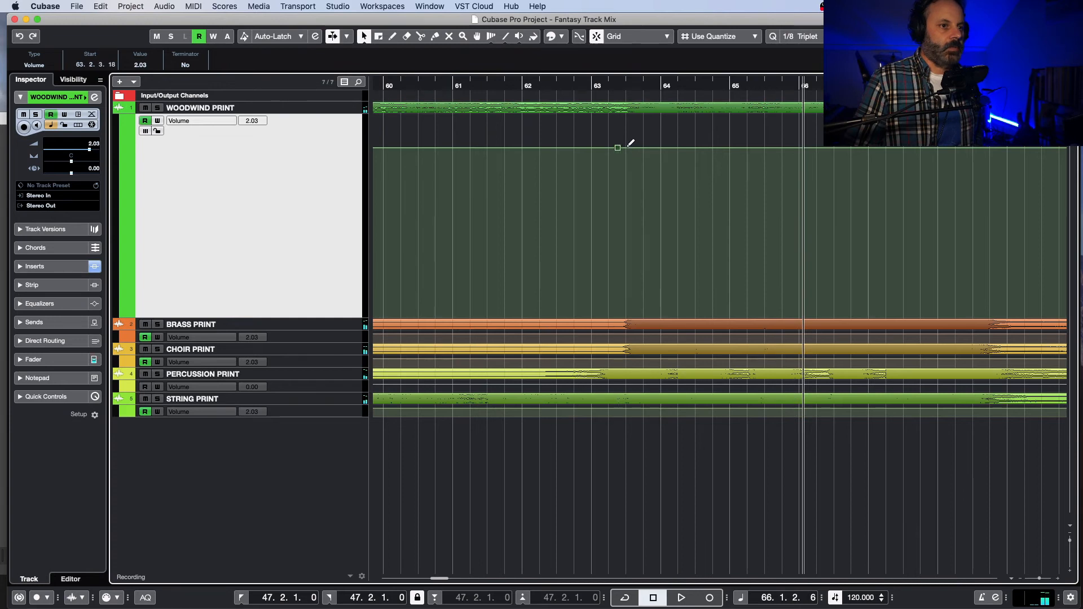
drag(627, 149, 626, 162)
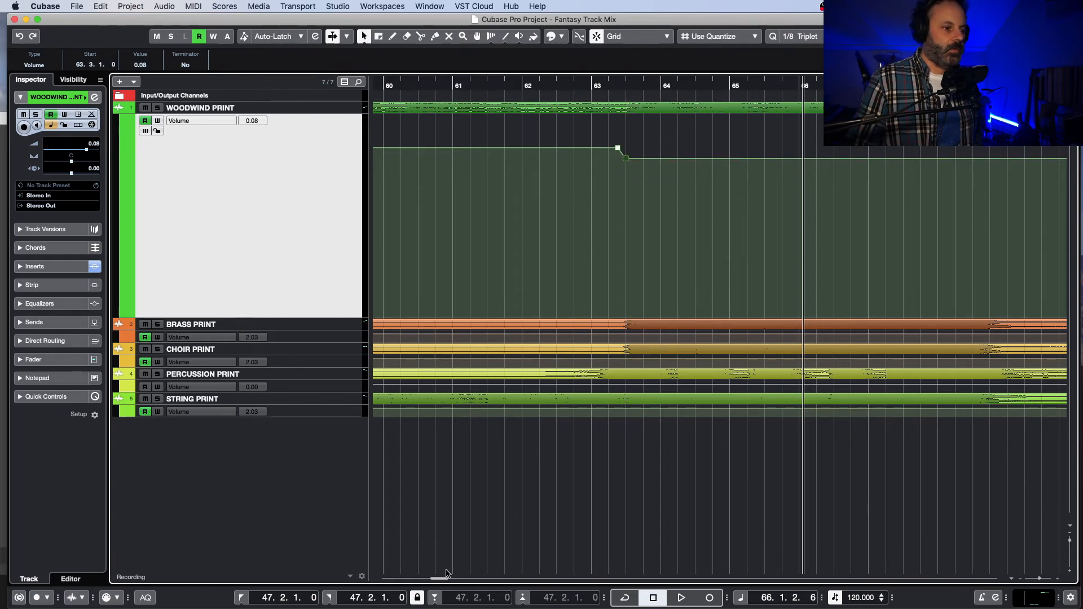
Step: Raise the boosted woodwind volume to 3.07 dB at both its start point near 55.3 and its end point near 63.2
scroll(701, 150, left, 10)
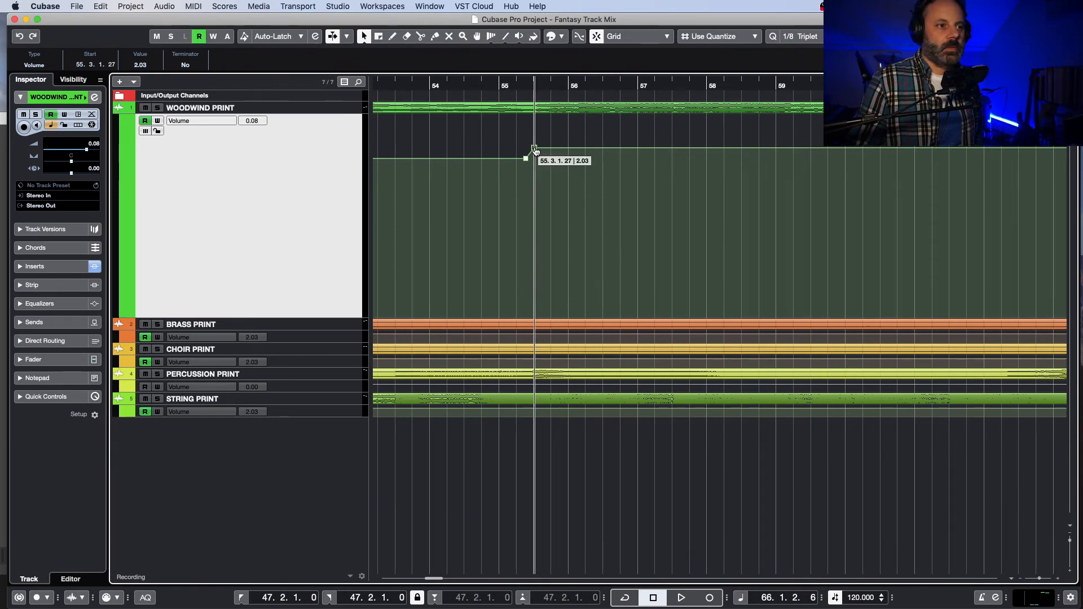
drag(535, 151, 537, 143)
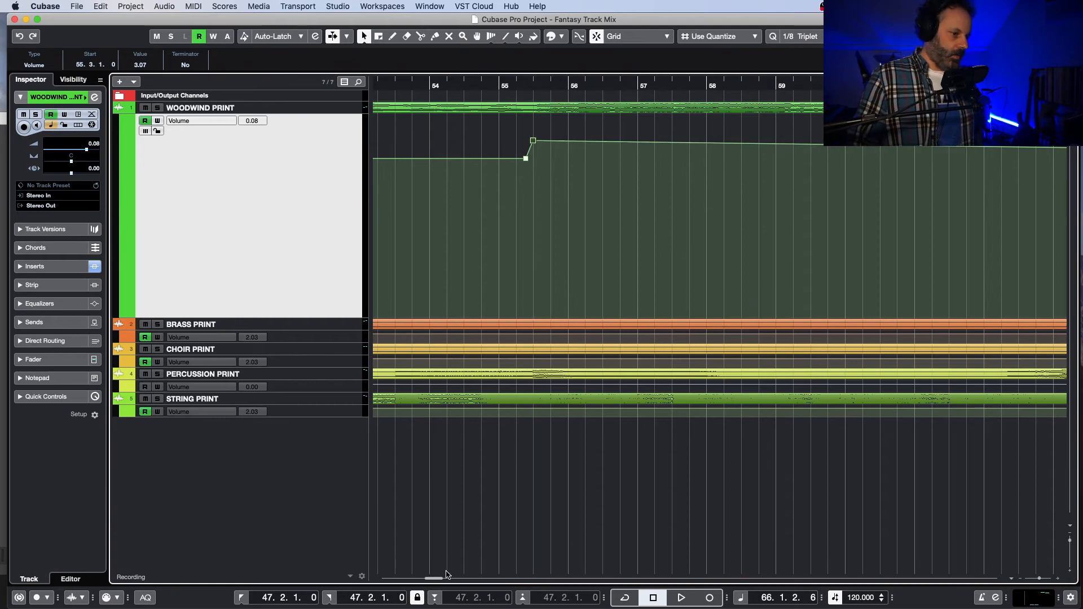
drag(439, 579, 441, 579)
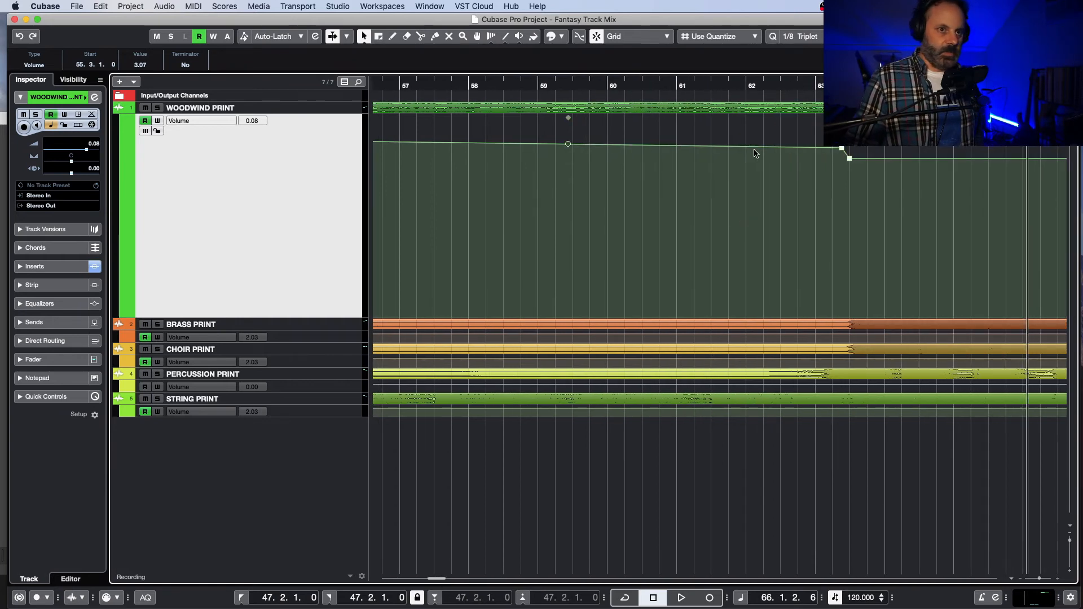
drag(843, 150, 844, 147)
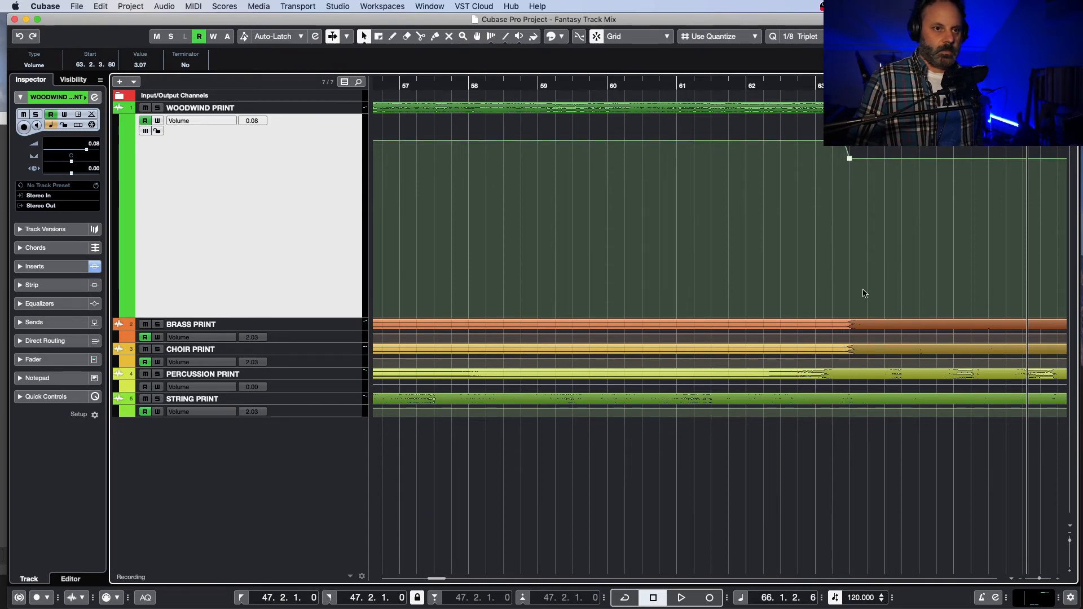
Step: Replay the full mix from about 53.4 to bar 68 to judge the stronger woodwind boost
scroll(478, 433, left, 10)
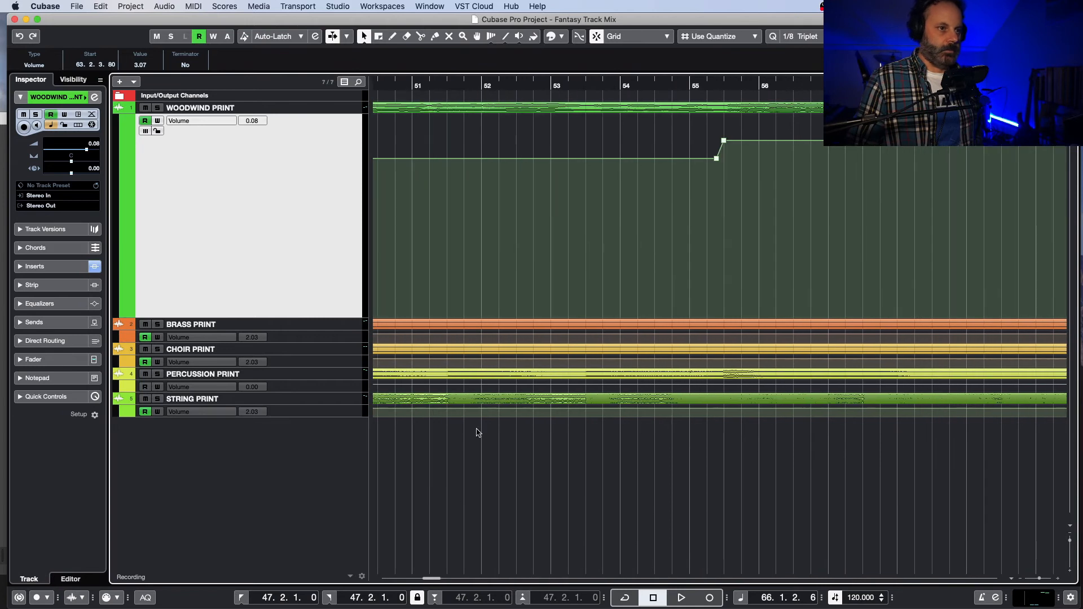
click(611, 88)
key(space)
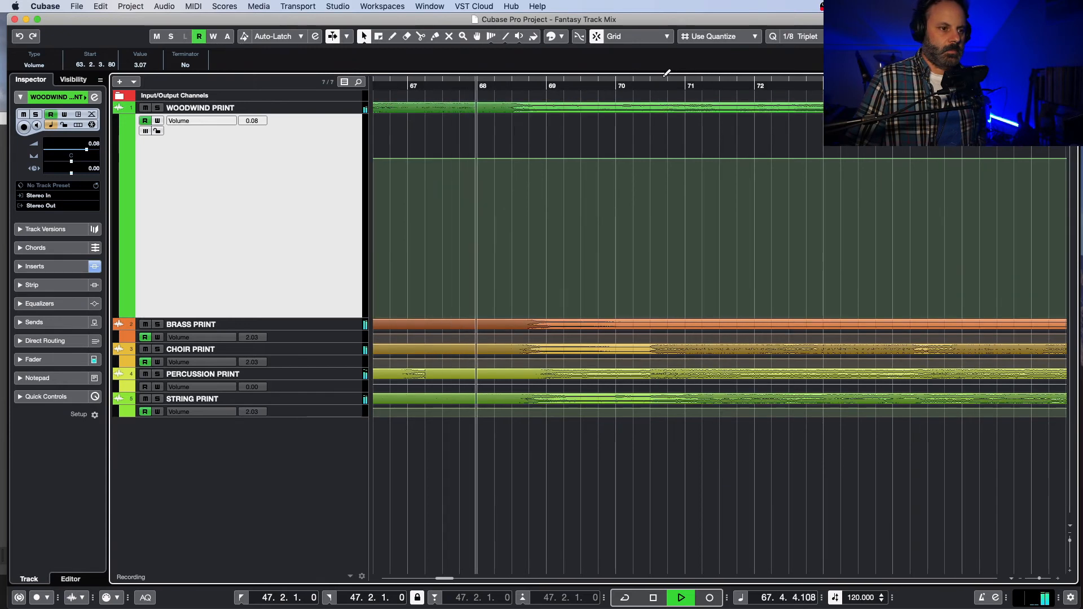
key(space)
Step: Replay from about 61.3 to bar 70 while checking the channel levels in the MixConsole, and close the console
drag(445, 578, 442, 581)
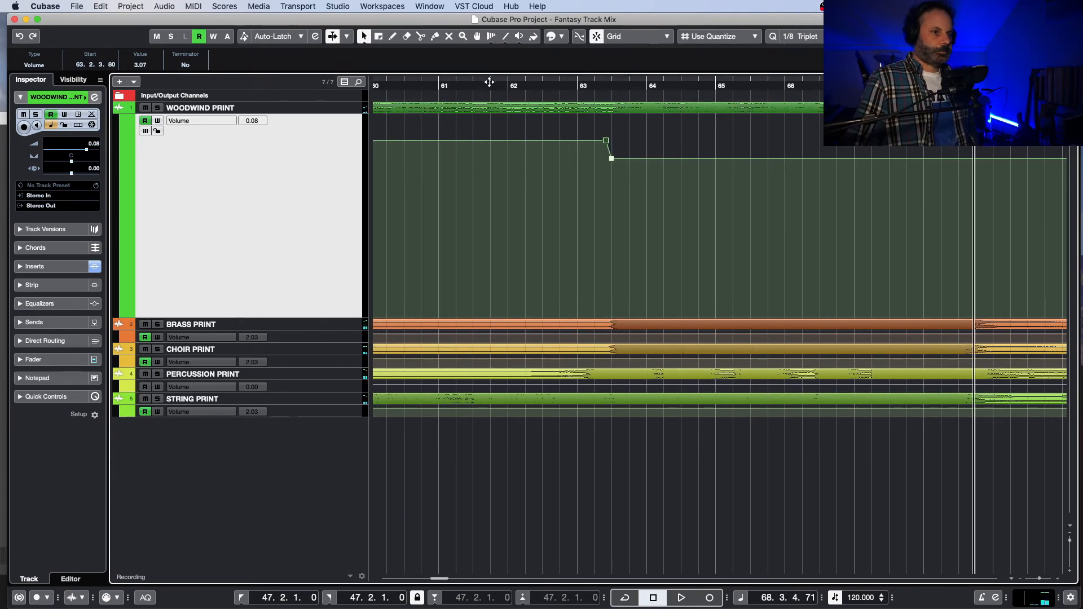
click(488, 82)
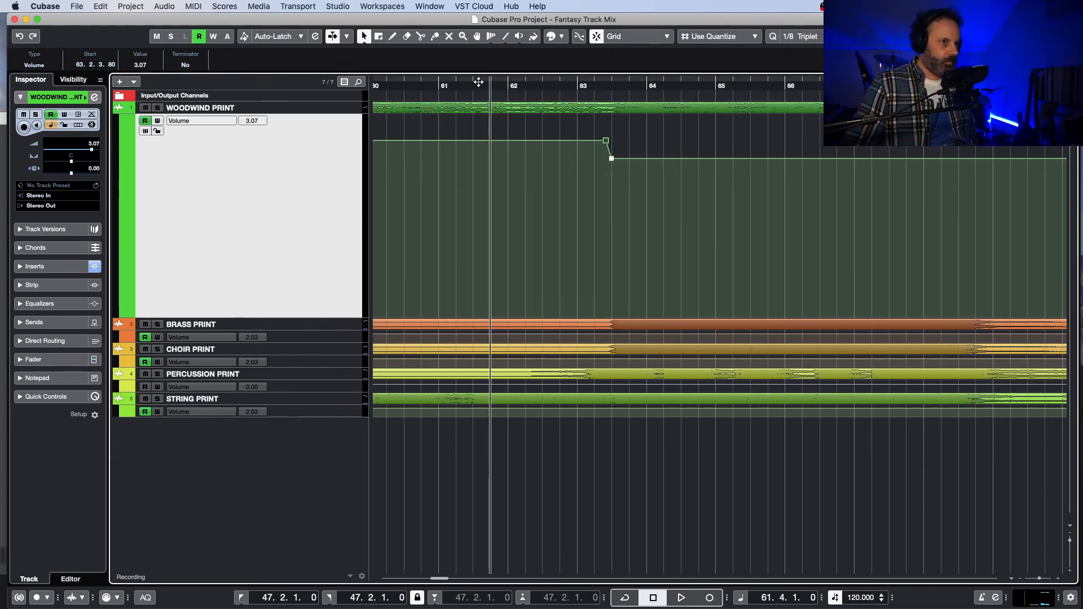
click(479, 80)
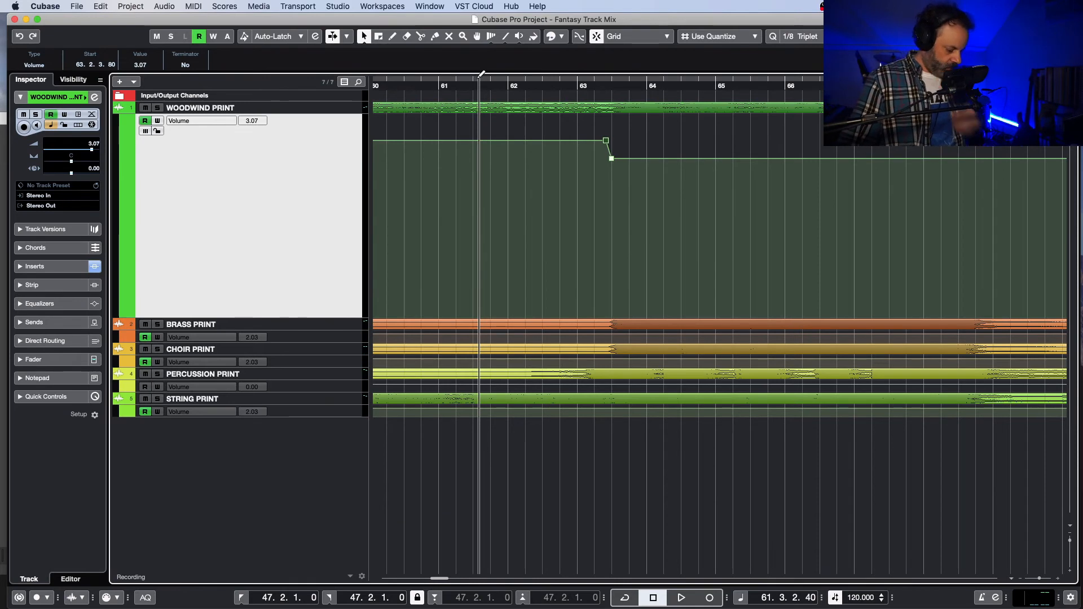
key(F3)
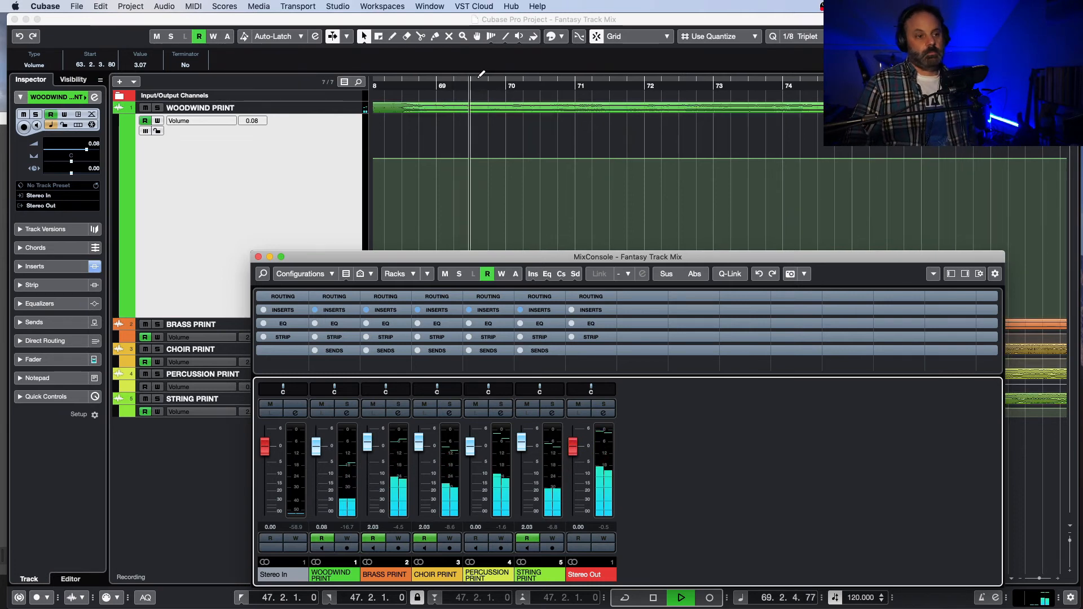
key(space)
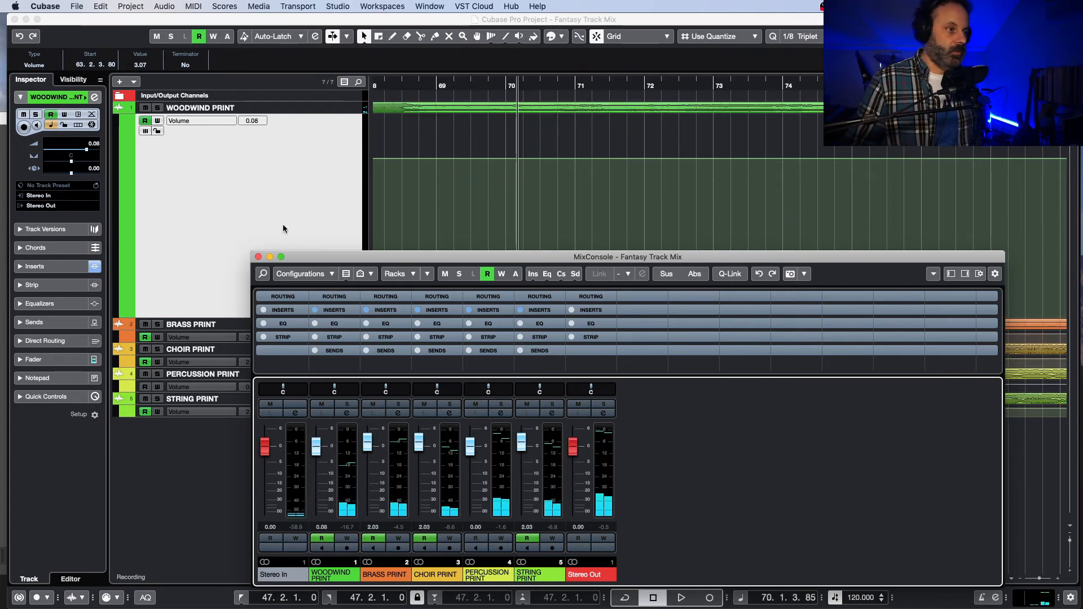
click(258, 257)
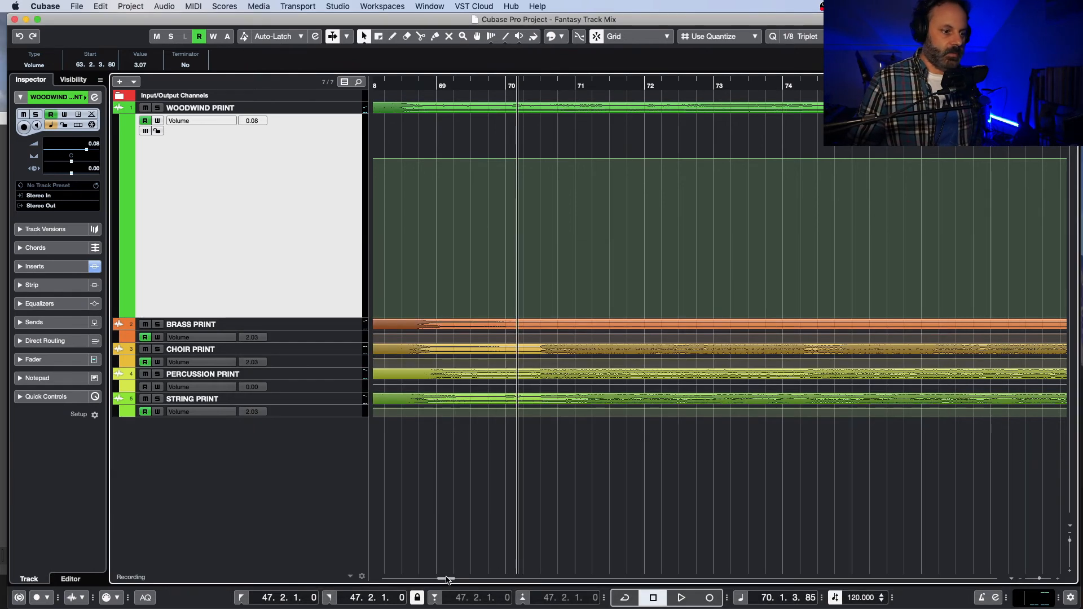
Step: Audition the passage from about 63.1 to bar 68 with the woodwind, brass and choir stems soloed in turn
drag(445, 578, 438, 579)
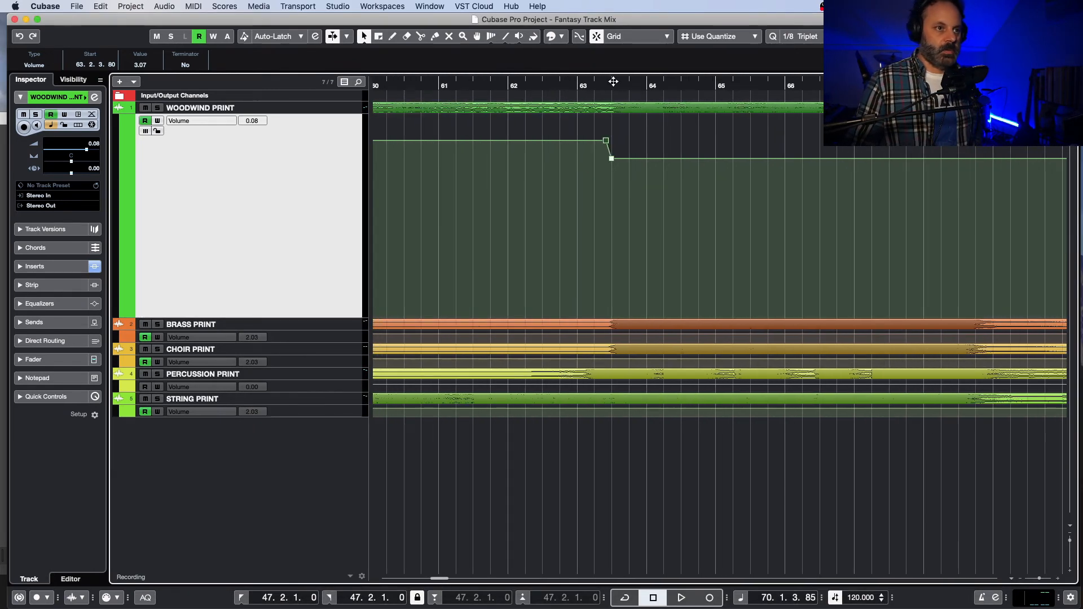
click(587, 84)
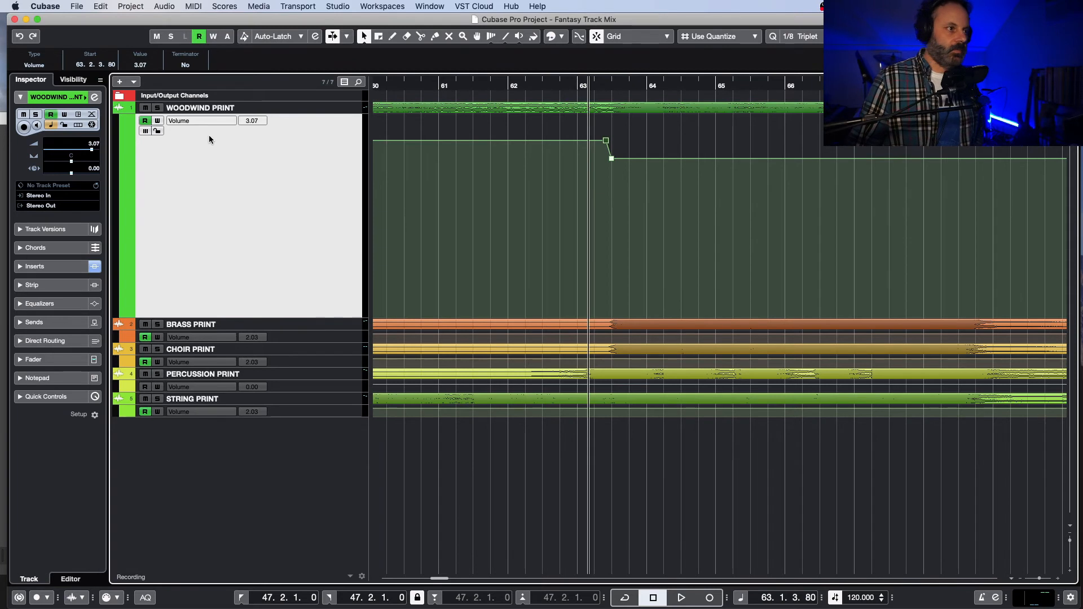
click(157, 108)
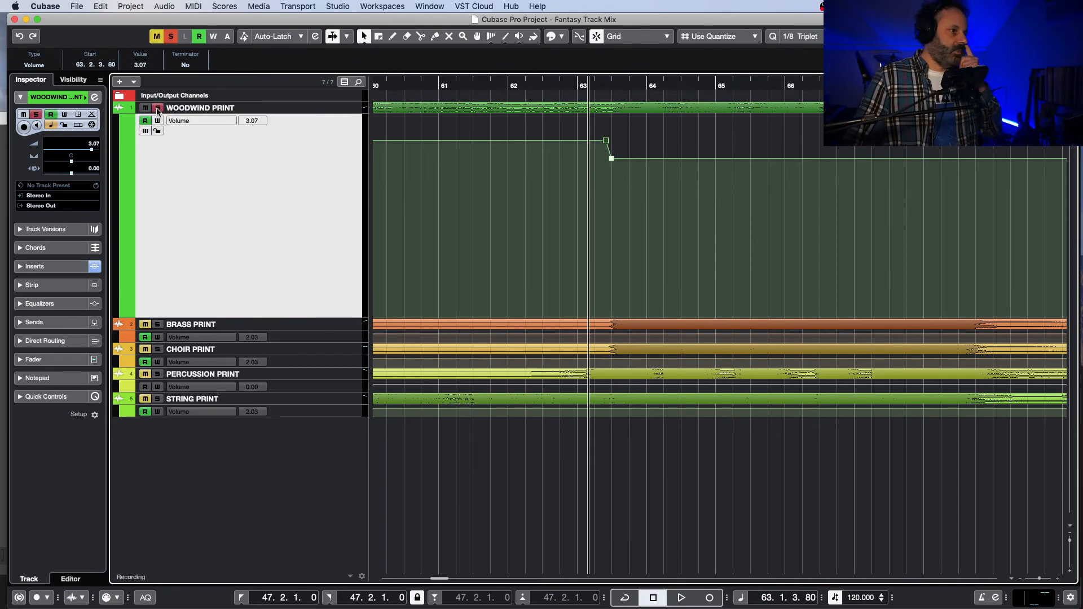
click(157, 325)
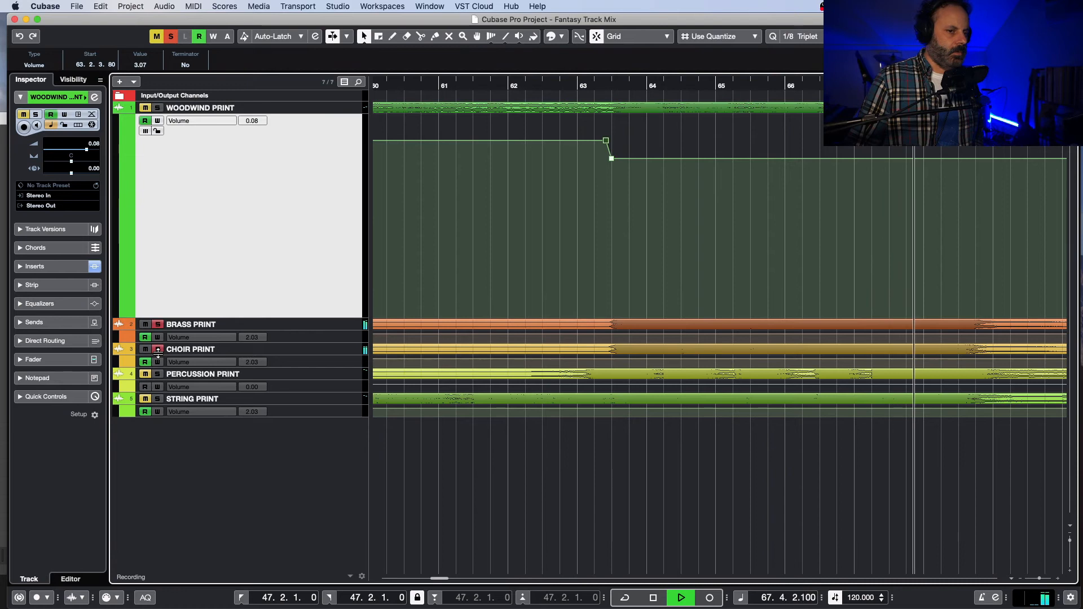
key(space)
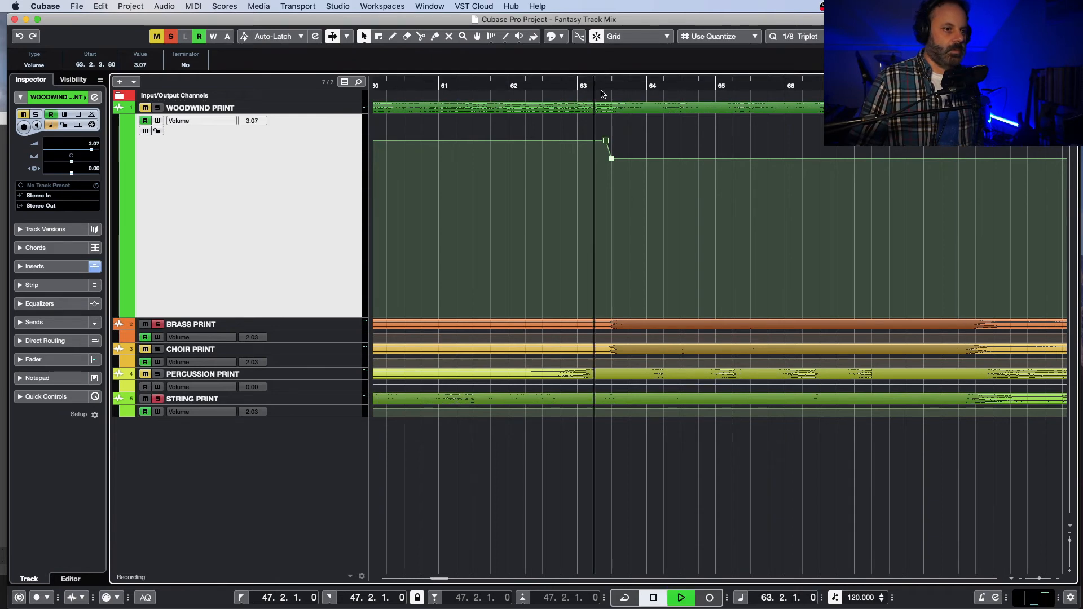
Step: Replay from 63.2 to about bar 69 with only the brass and string stems soloed
click(594, 90)
key(space)
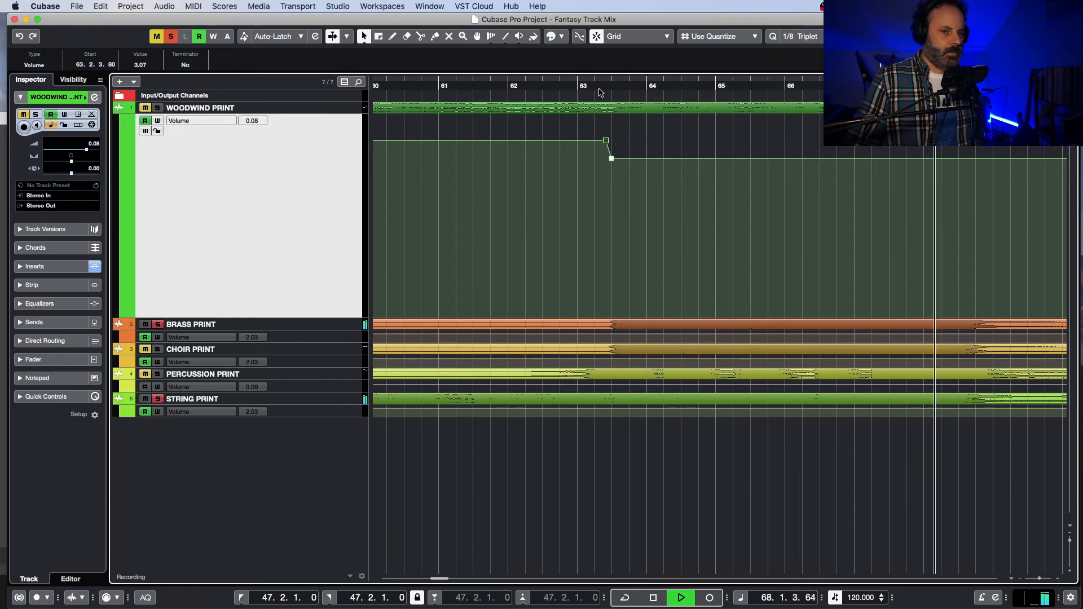
key(space)
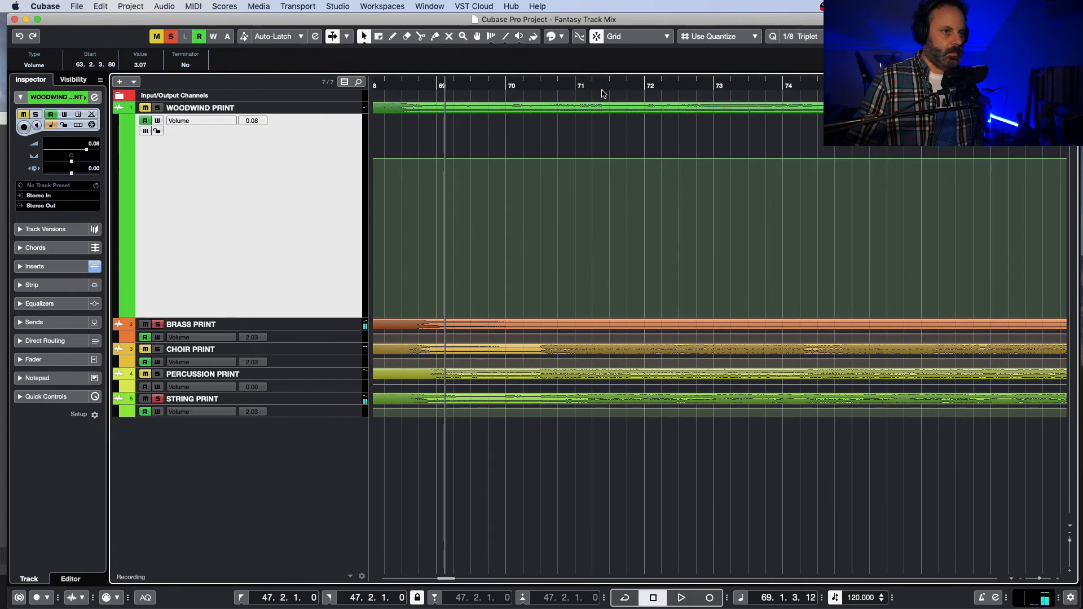
Step: Replay from about bar 63 to 66.2 with the woodwind and string stems soloed and the brass left out
drag(441, 577, 441, 584)
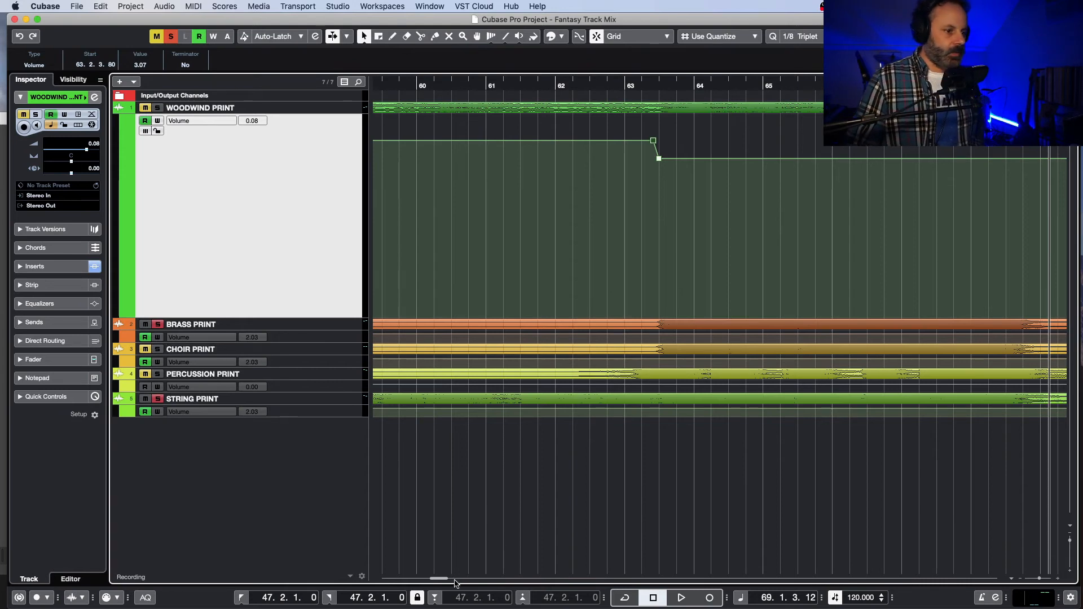
mouse_move(443, 578)
mouse_down()
mouse_move(433, 585)
mouse_move(445, 583)
mouse_up()
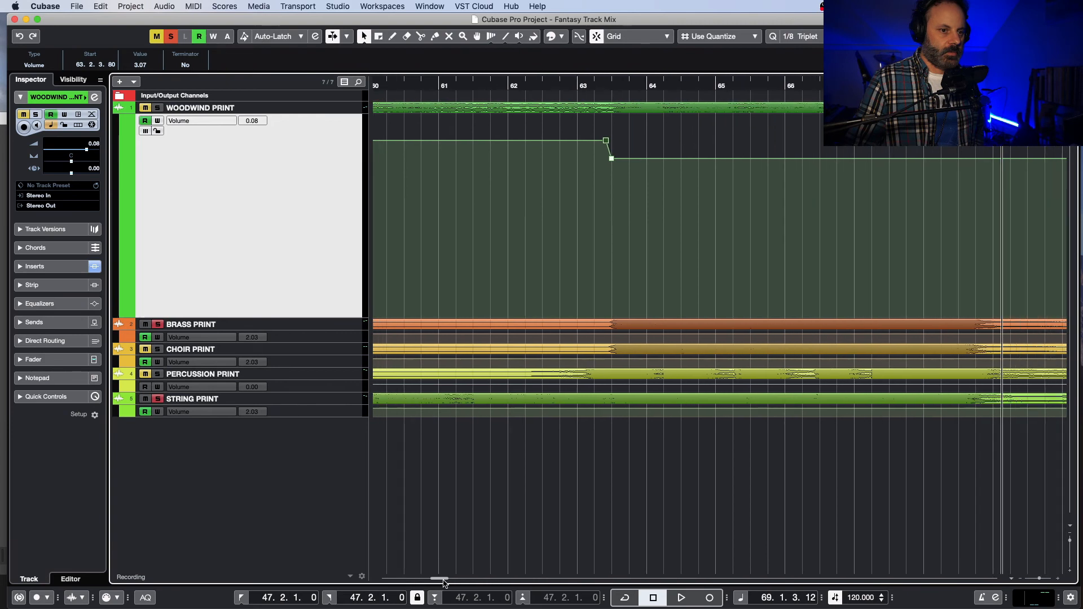
click(581, 83)
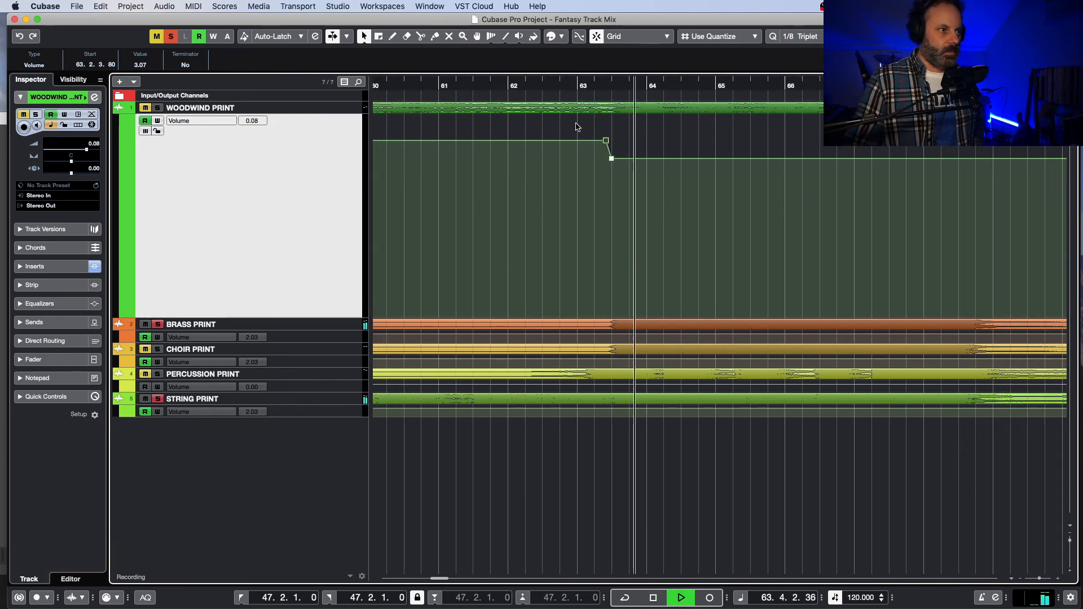
click(157, 107)
key(space)
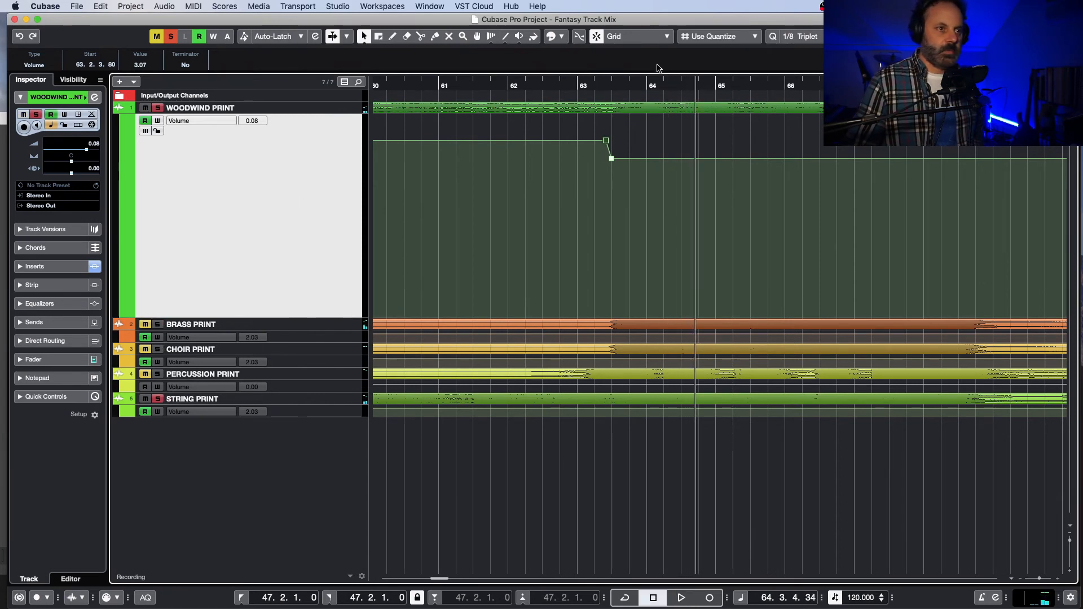
click(598, 86)
key(space)
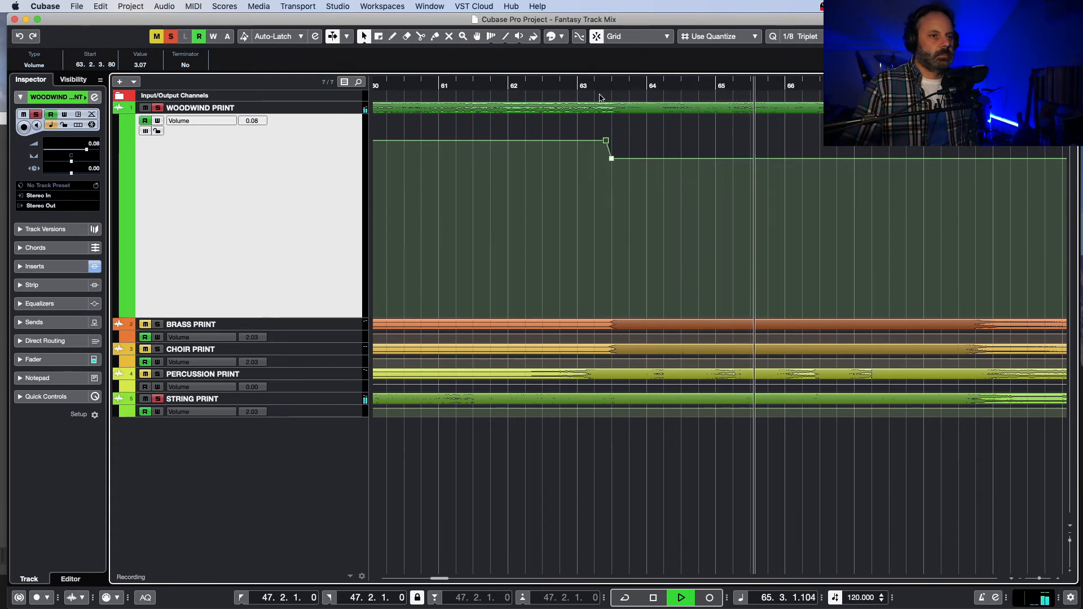
key(space)
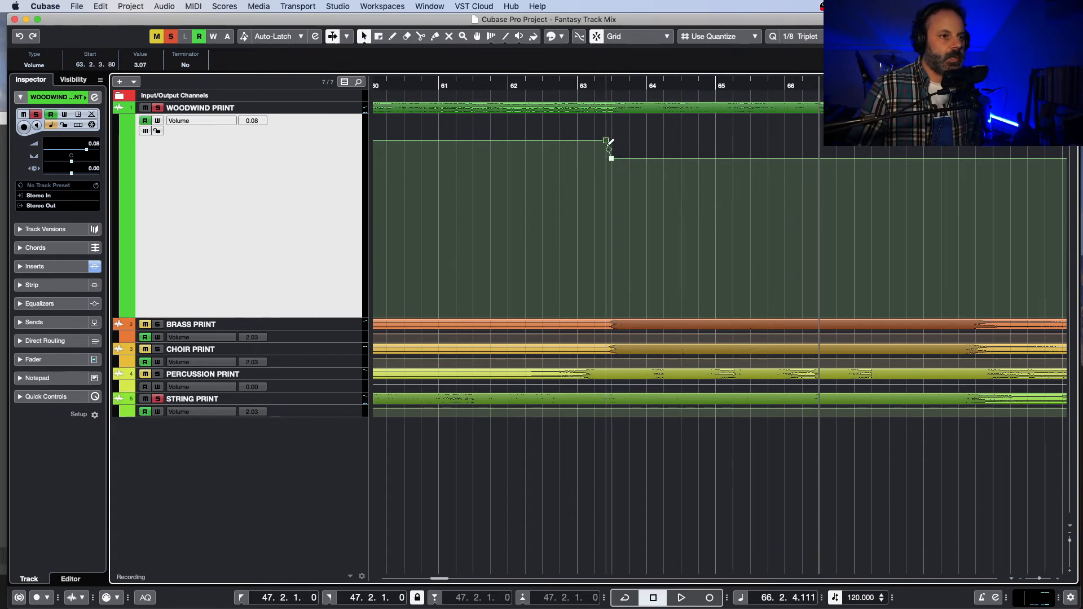
Step: Set the woodwind volume automation point at 63.3.1.0 to 2.03 and replay from about bar 63 while toggling the string and brass solos
drag(612, 162, 611, 156)
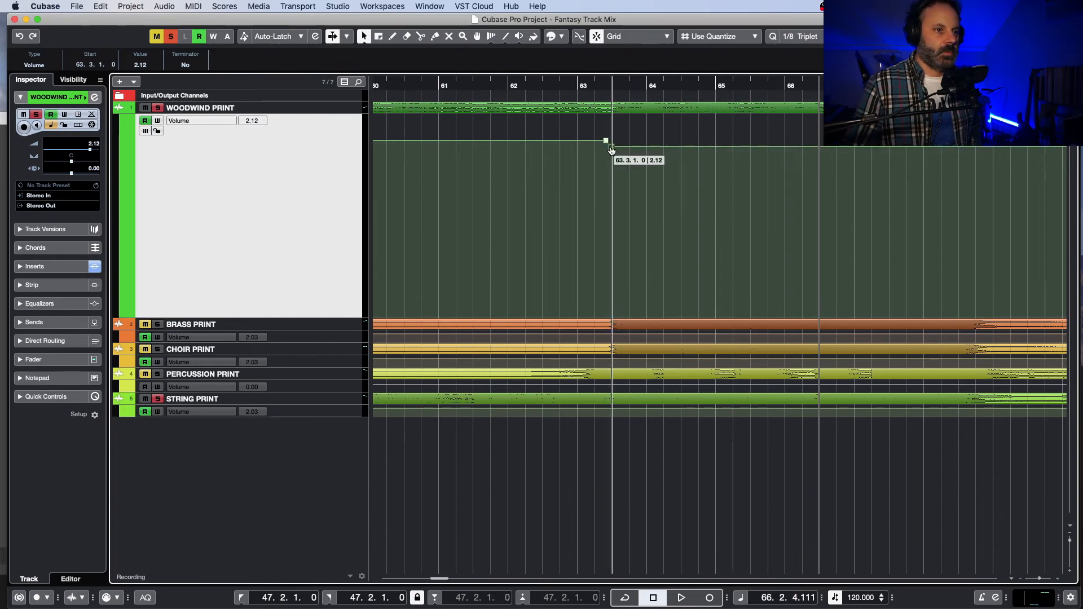
double_click(587, 85)
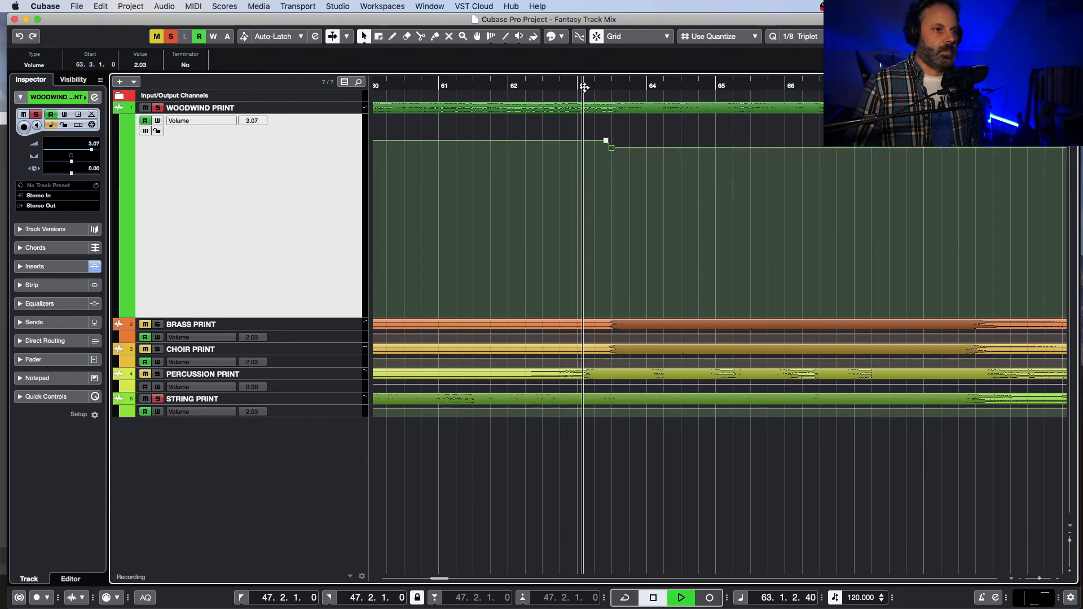
click(157, 399)
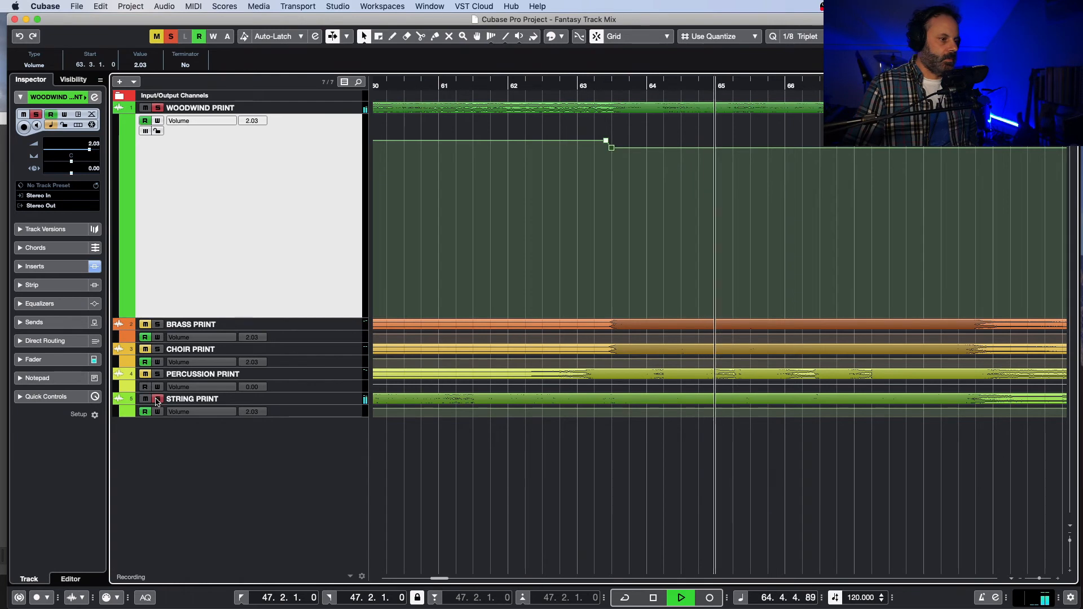
click(158, 399)
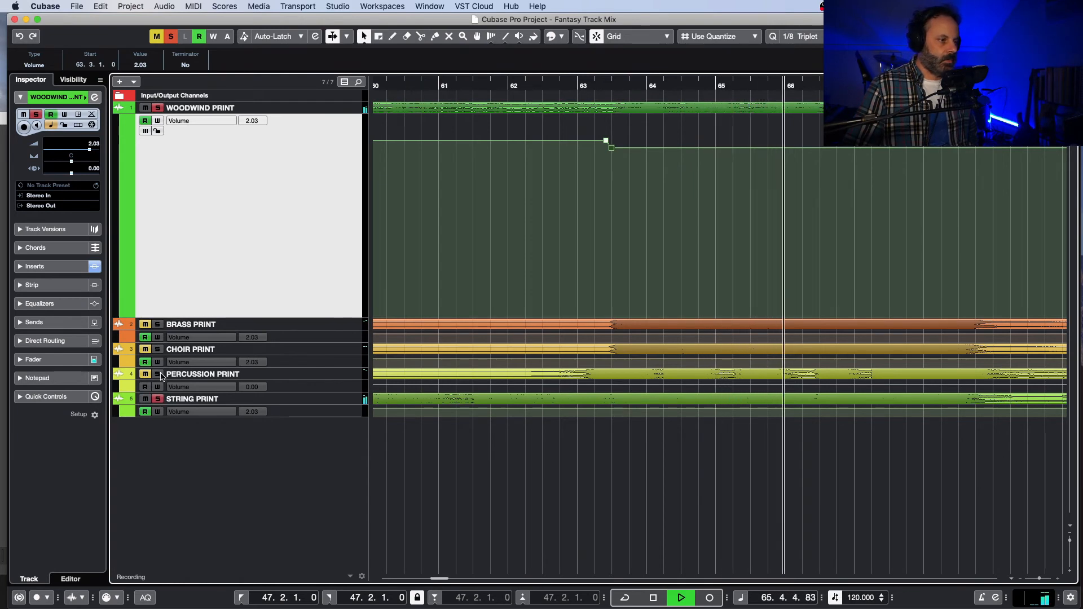
click(157, 324)
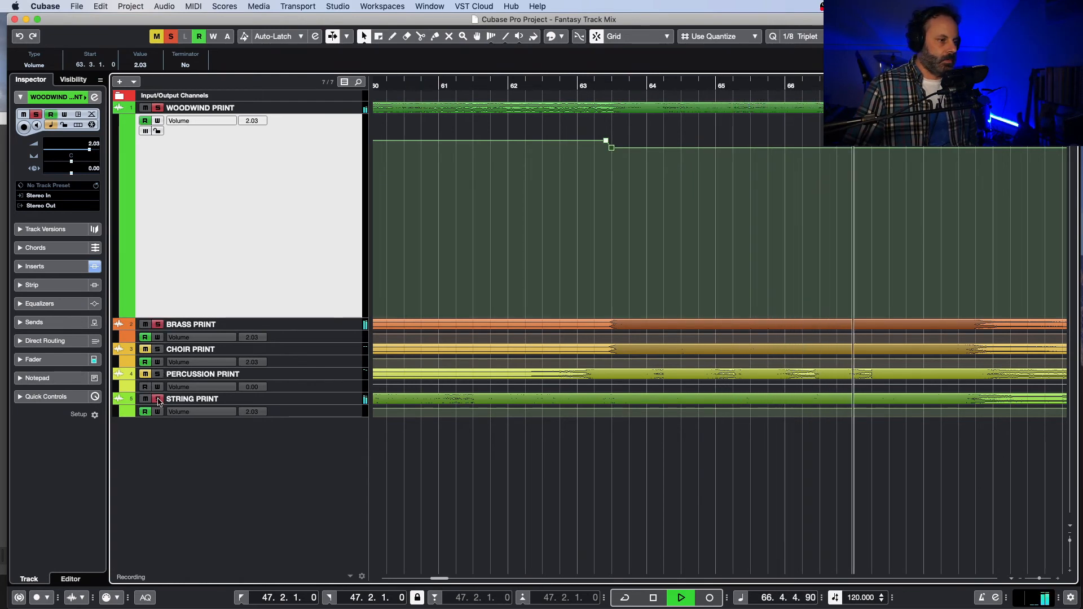
click(158, 324)
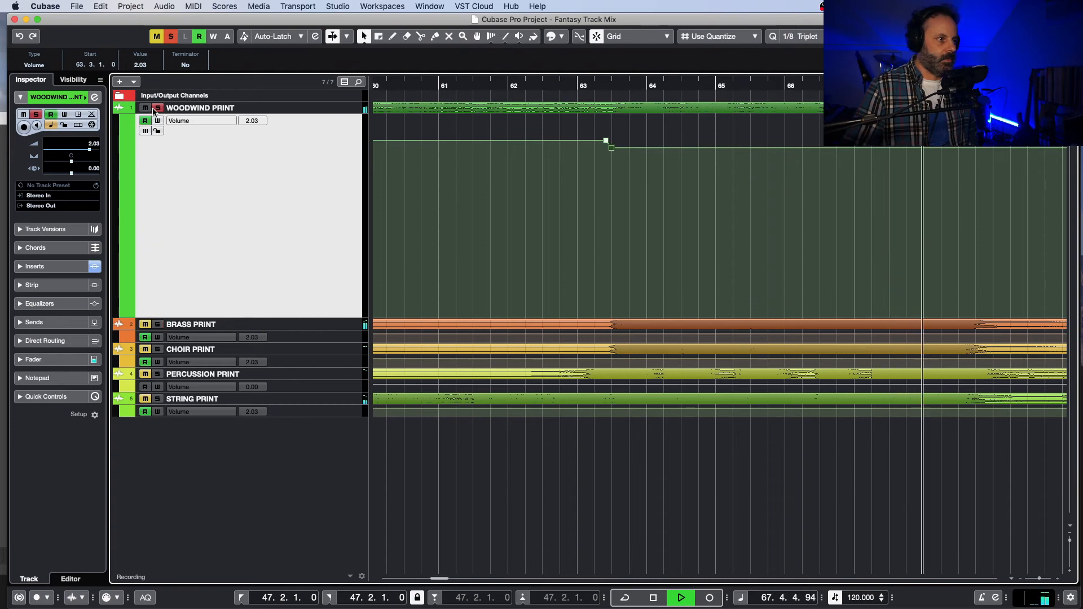
Step: Clear the solos and replay the full mix from about 62.3, skipping back to bar 70 and listening to about 79.3
click(157, 107)
click(557, 86)
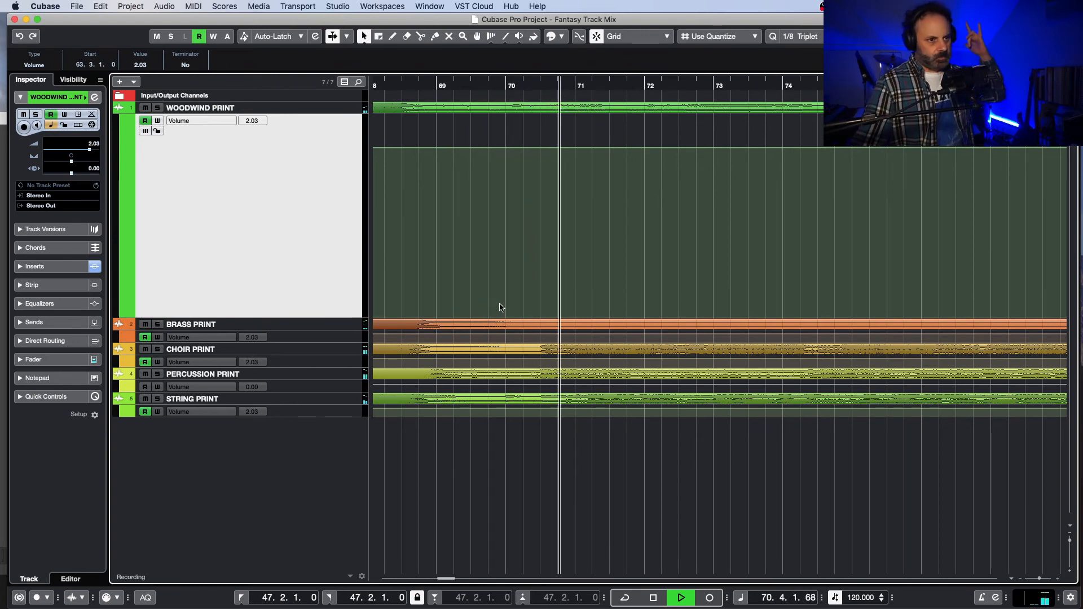
click(506, 84)
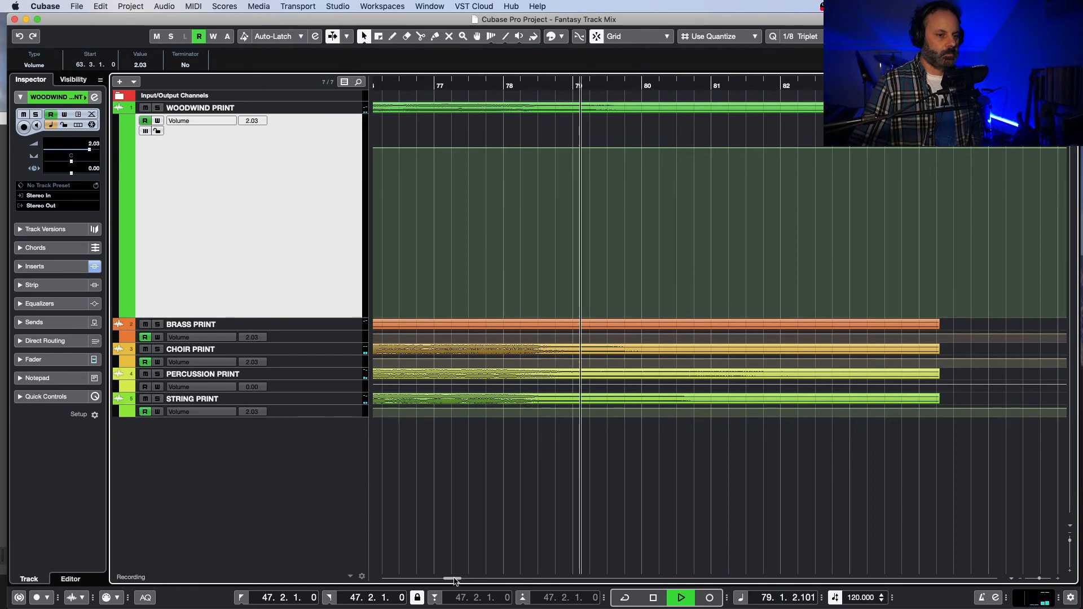
key(space)
Step: Audition the percussion stem on its own from 62.4 to about 69.3 and again briefly from 63.1
drag(456, 581, 442, 585)
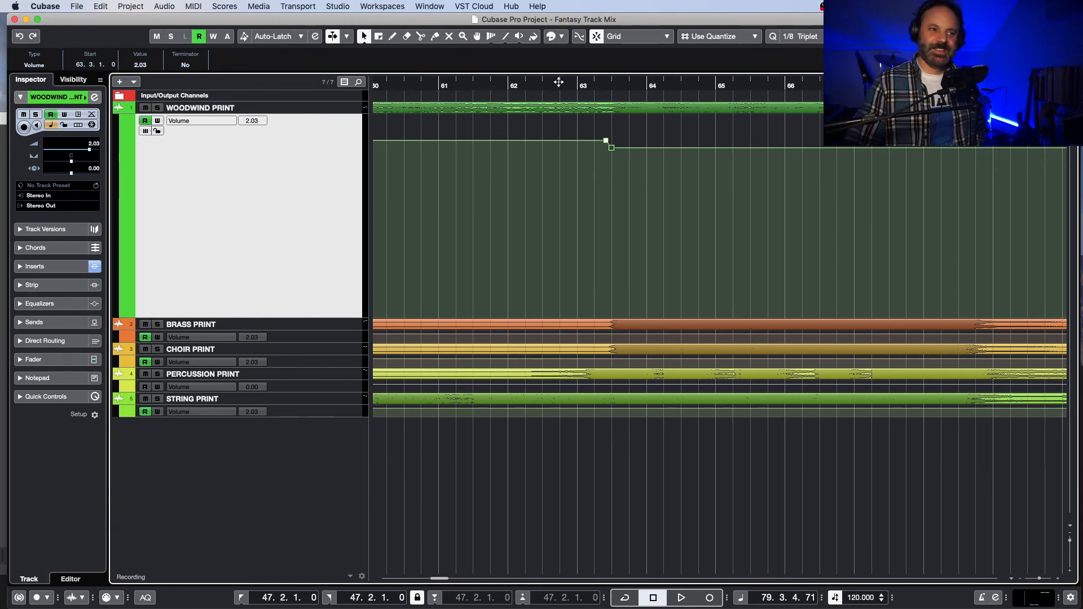
click(558, 82)
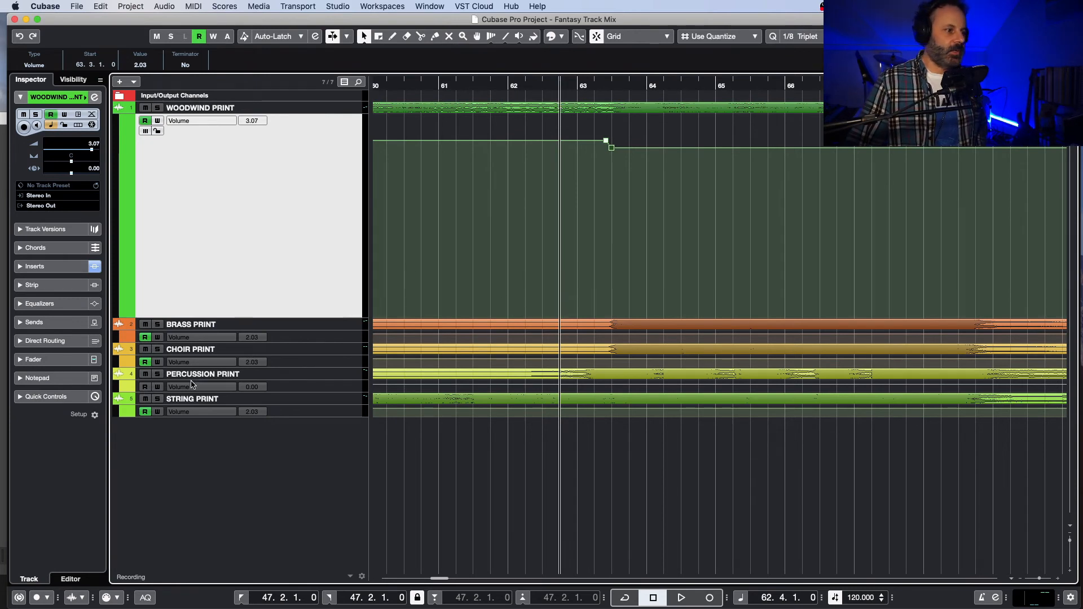
key(space)
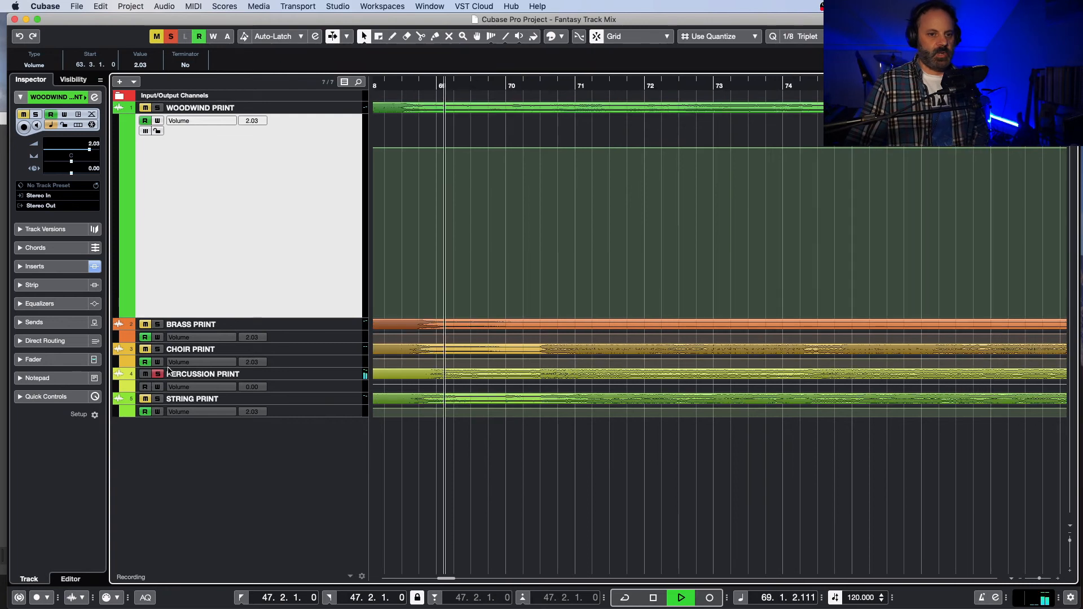
key(space)
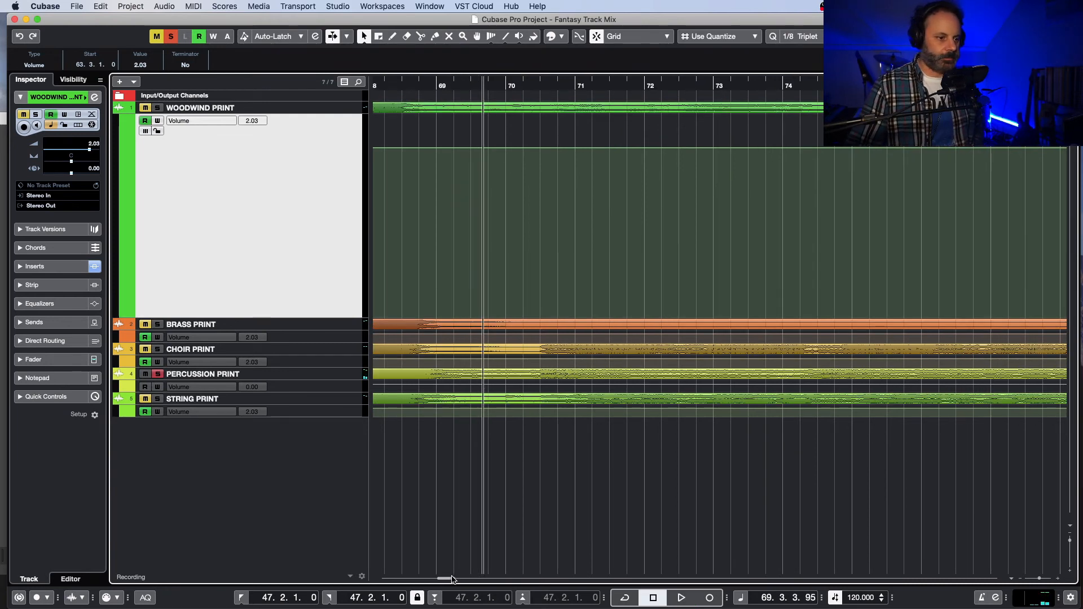
drag(452, 577, 445, 578)
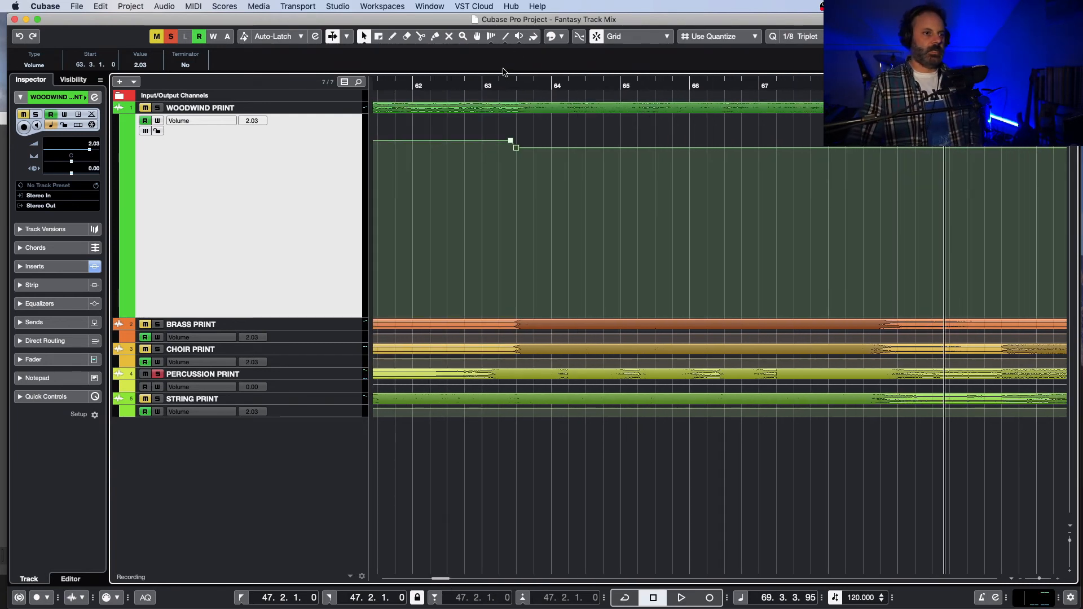
click(493, 86)
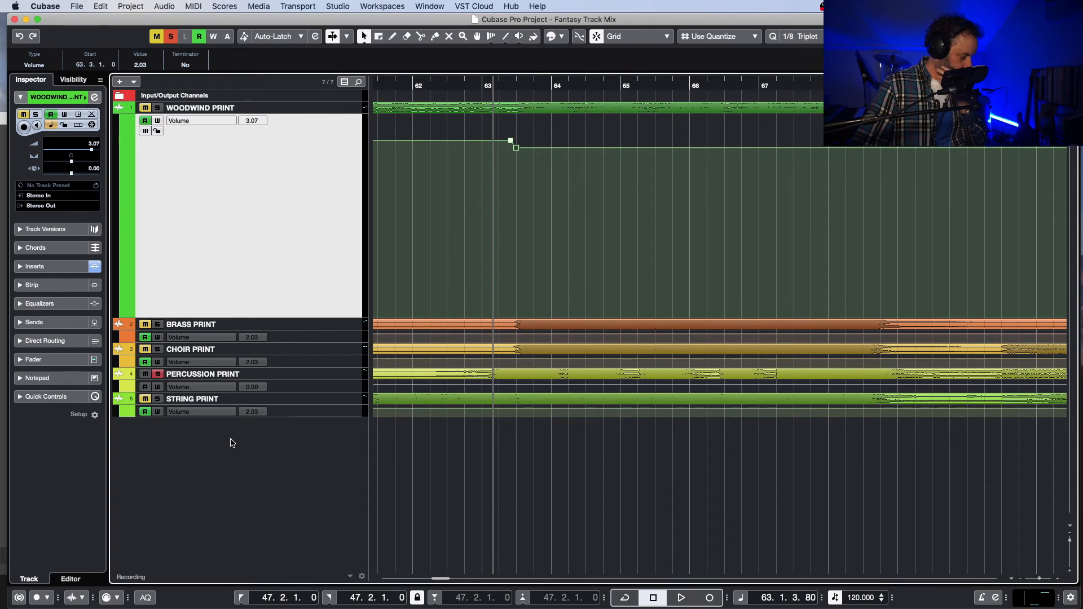
key(space)
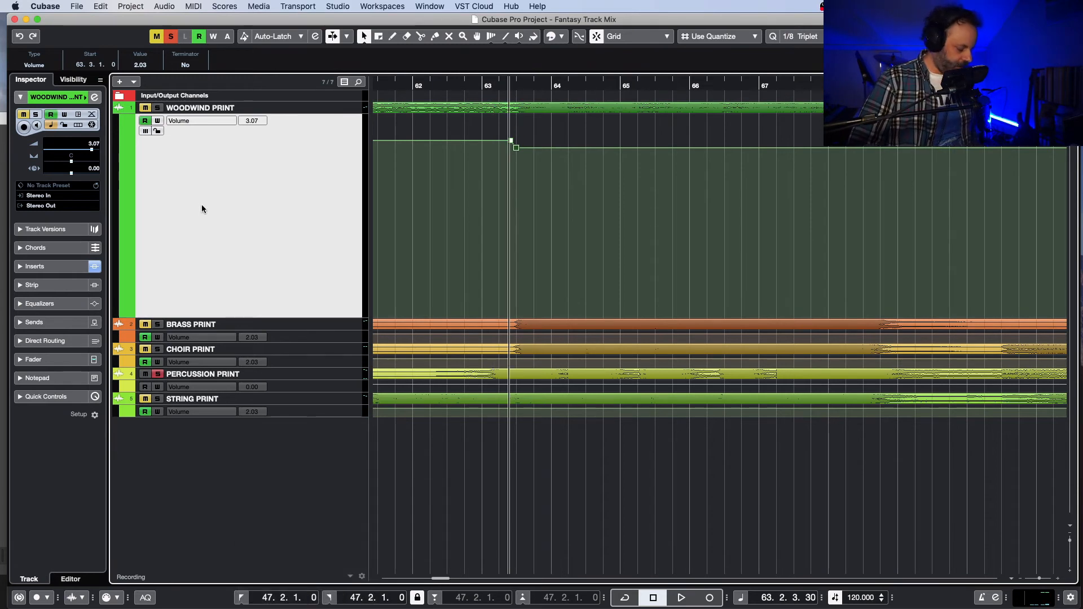
Step: Reduce the woodwind track to normal height and add a Kontakt instrument track below it
key(z)
right_click(233, 251)
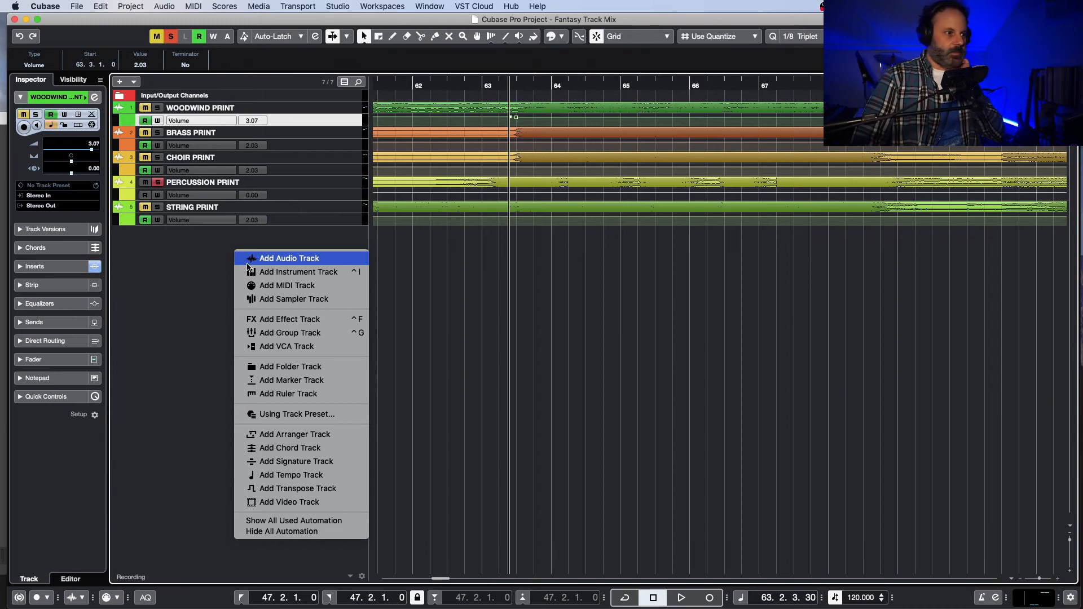
click(280, 273)
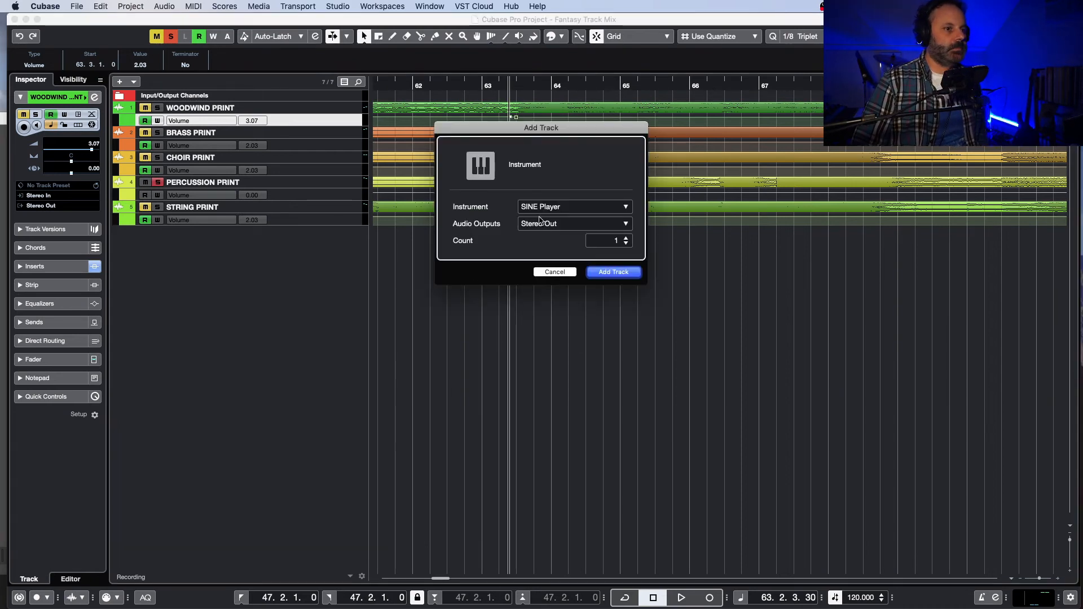
click(546, 207)
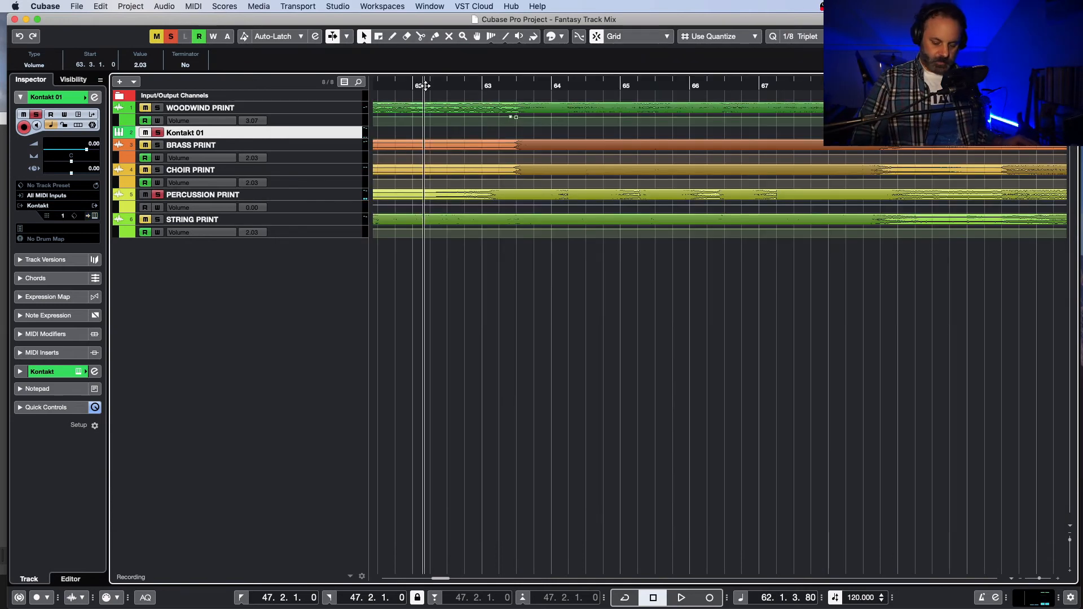
Step: Record a Kontakt MIDI part from bar 62 to about bar 70 alongside the soloed percussion, and replay it from about 62.4
key(KP_Multiply)
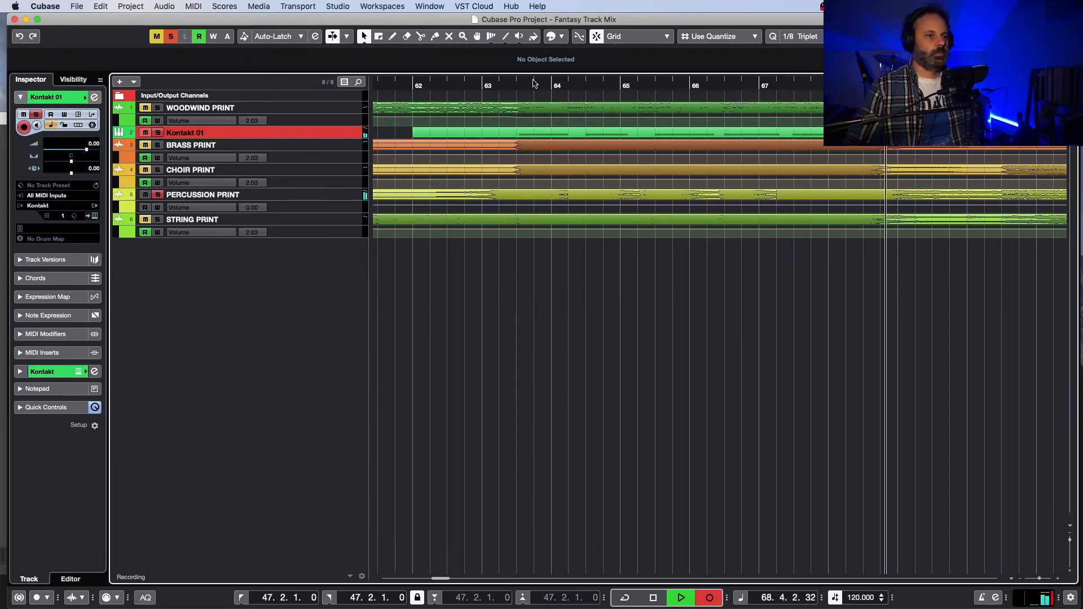
key(space)
click(474, 84)
key(space)
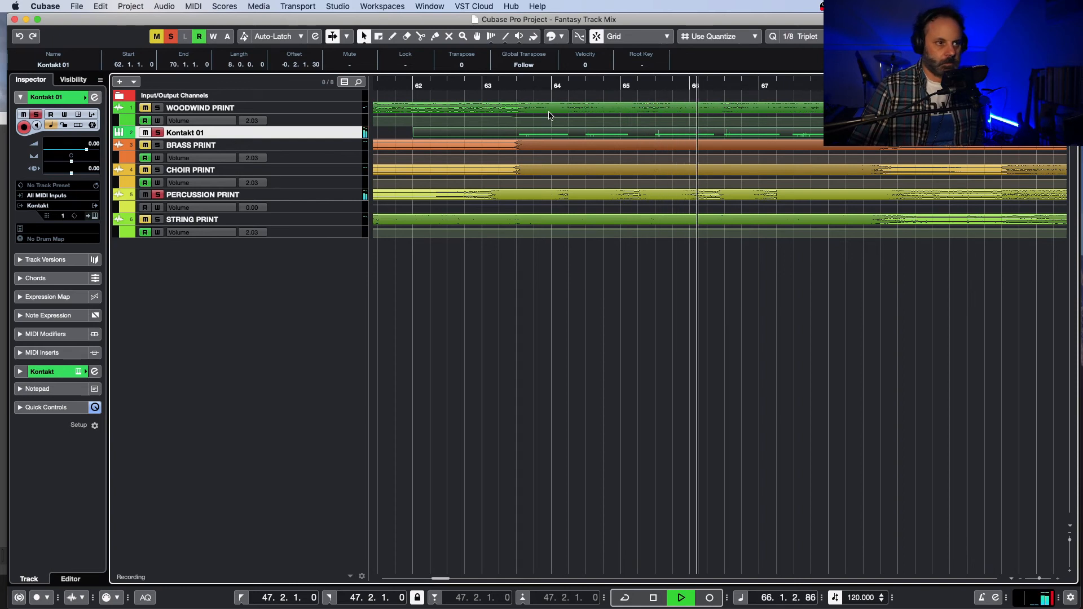
Step: Lower the Kontakt track's volume to -6.89 and loop it soloed from 63.2.3.80 to 68.3.3.80
key(space)
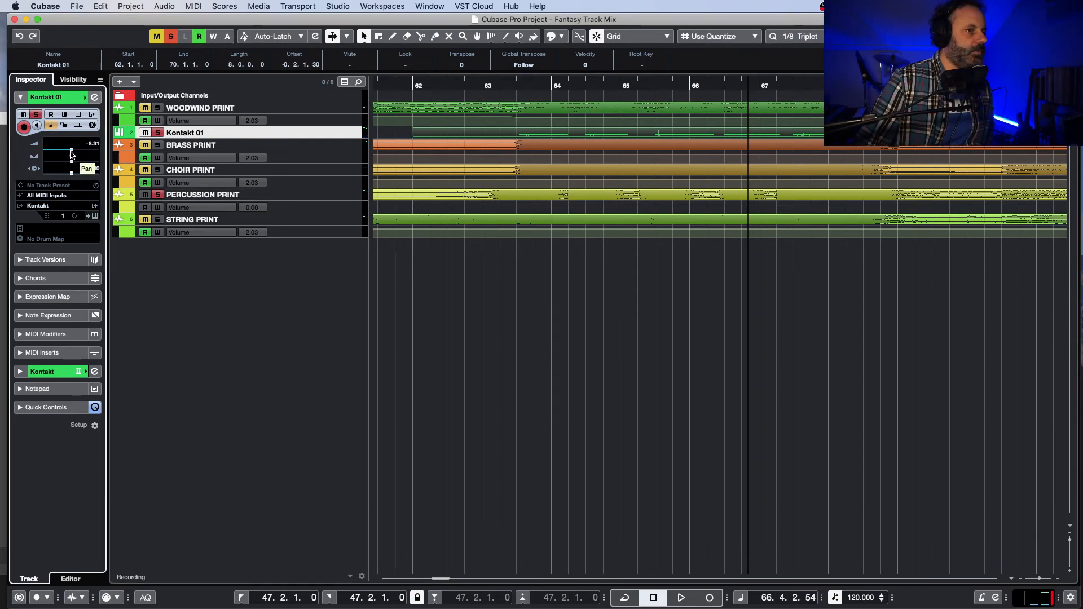
click(490, 79)
key(space)
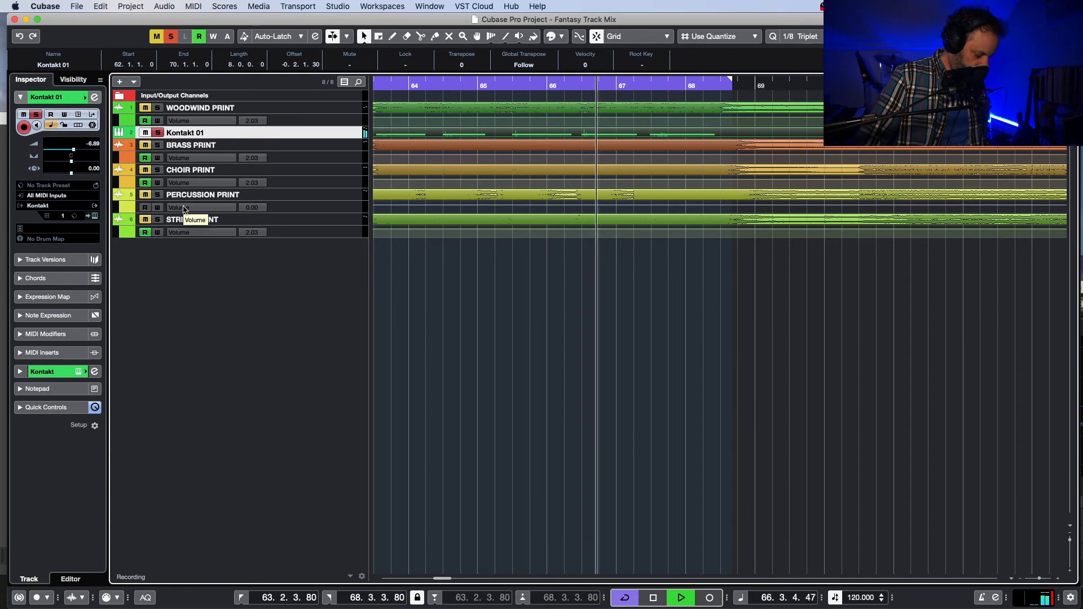
Step: Open the Kontakt track's channel settings and load FabFilter Pro-Q 2 in its first insert slot
key(e)
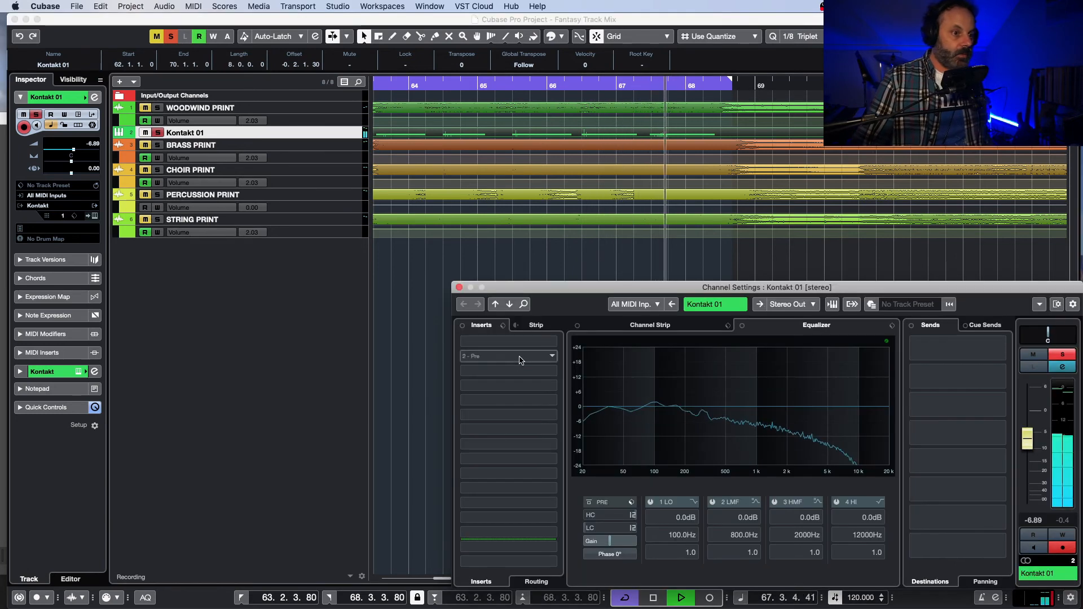
click(544, 342)
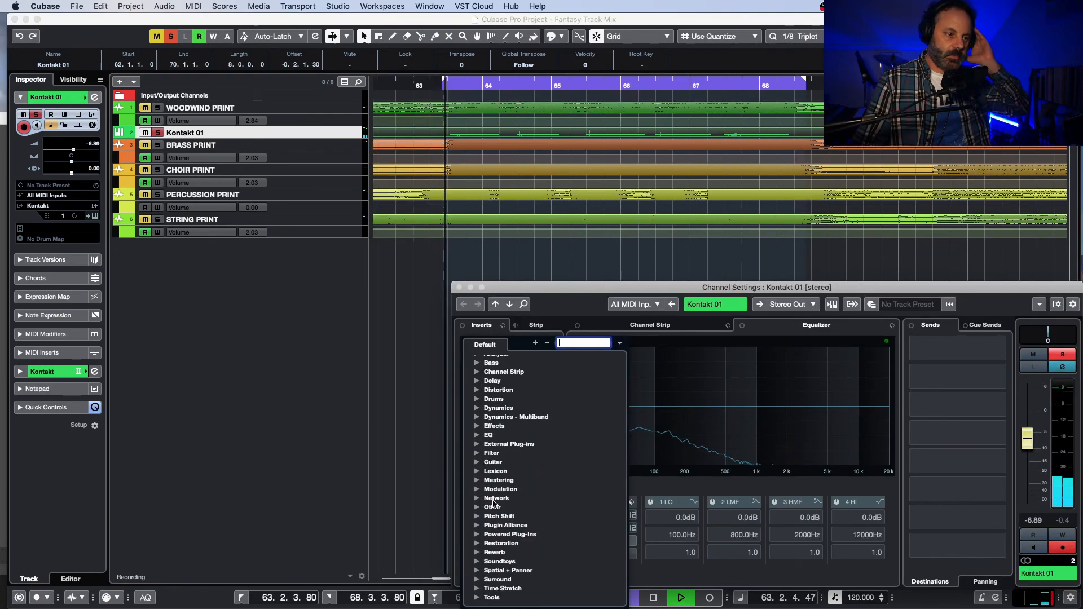
scroll(505, 544, down, 2)
click(477, 495)
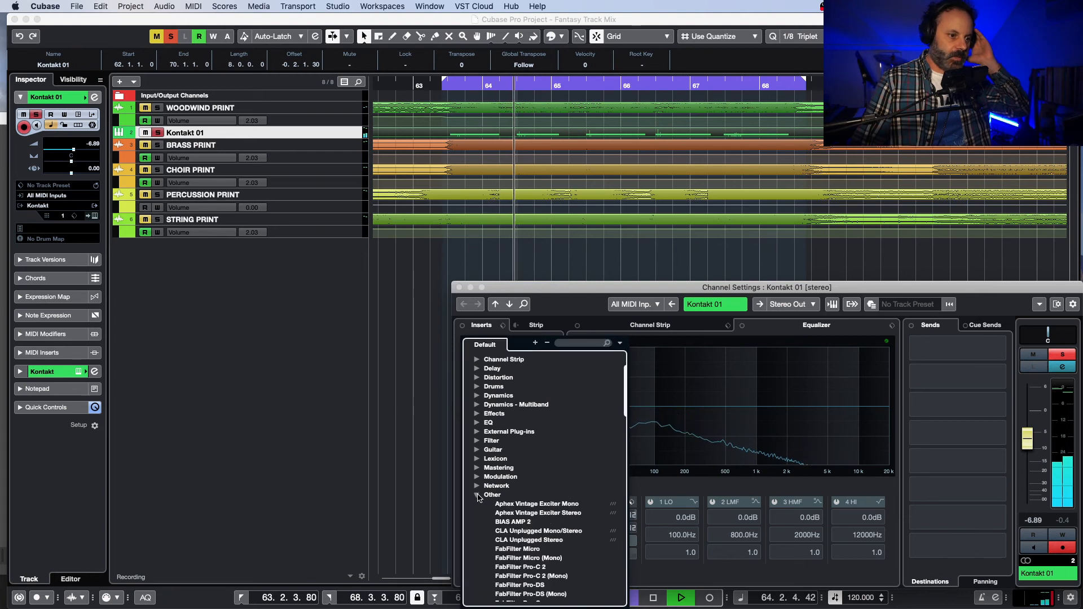
scroll(562, 541, down, 5)
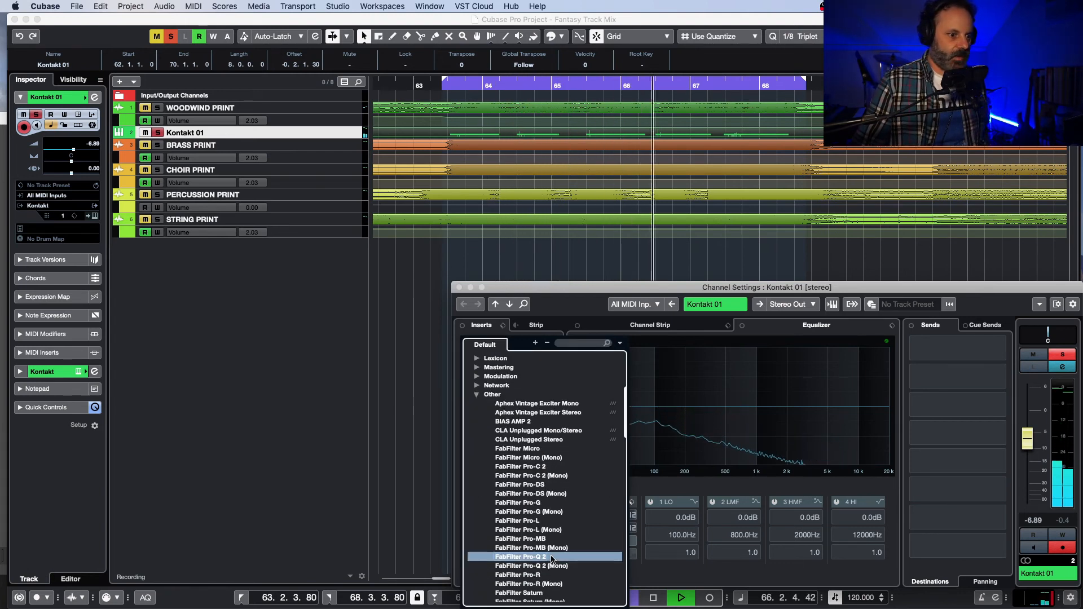
click(551, 558)
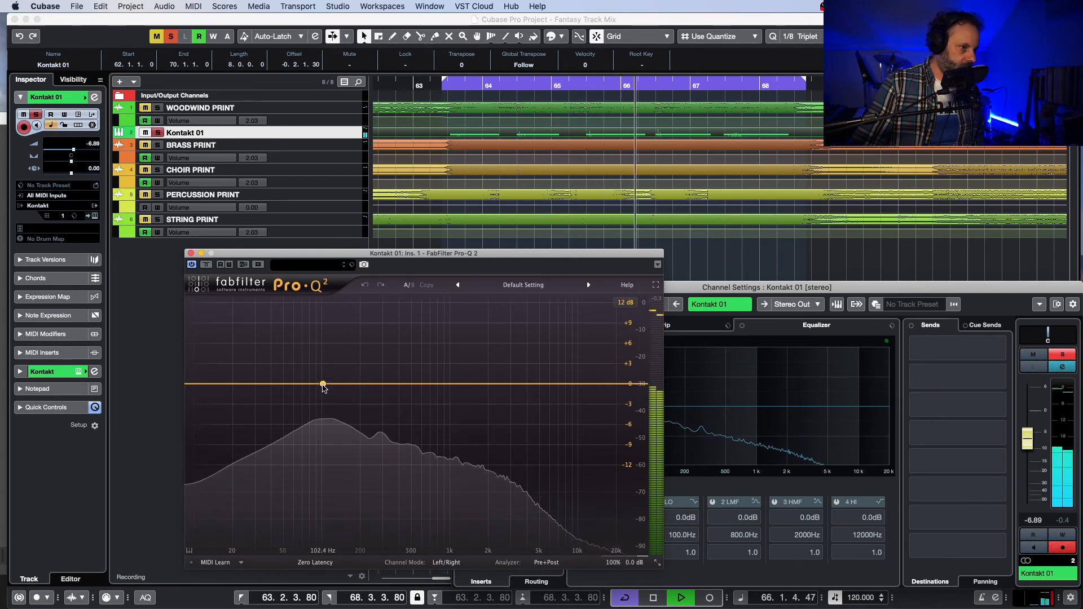
Step: Add a bell band at about 99 Hz with +0.20 dB gain in Pro-Q 2 and solo that band
click(323, 384)
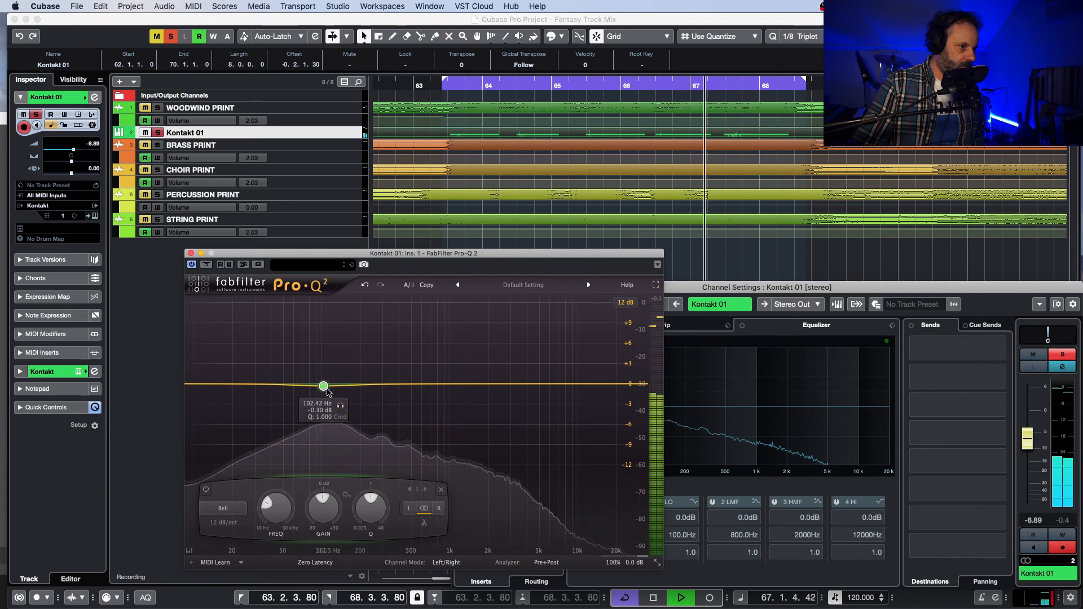
drag(323, 386, 326, 383)
click(342, 354)
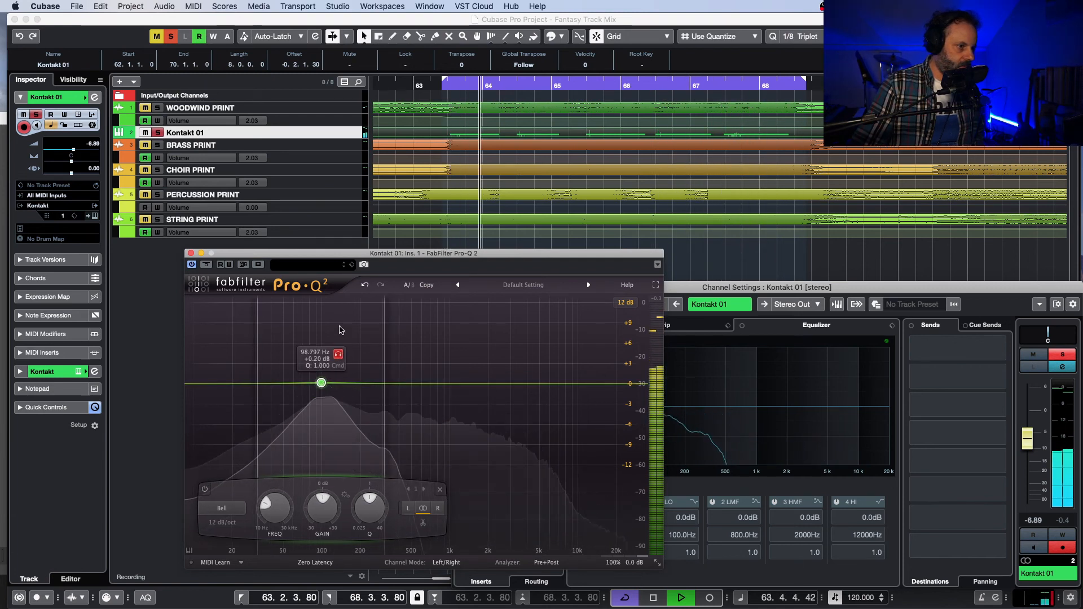
Step: Move the Pro-Q 2 bell band to about 101 Hz, raise its gain to about +4 dB, and close the plug-in
click(342, 355)
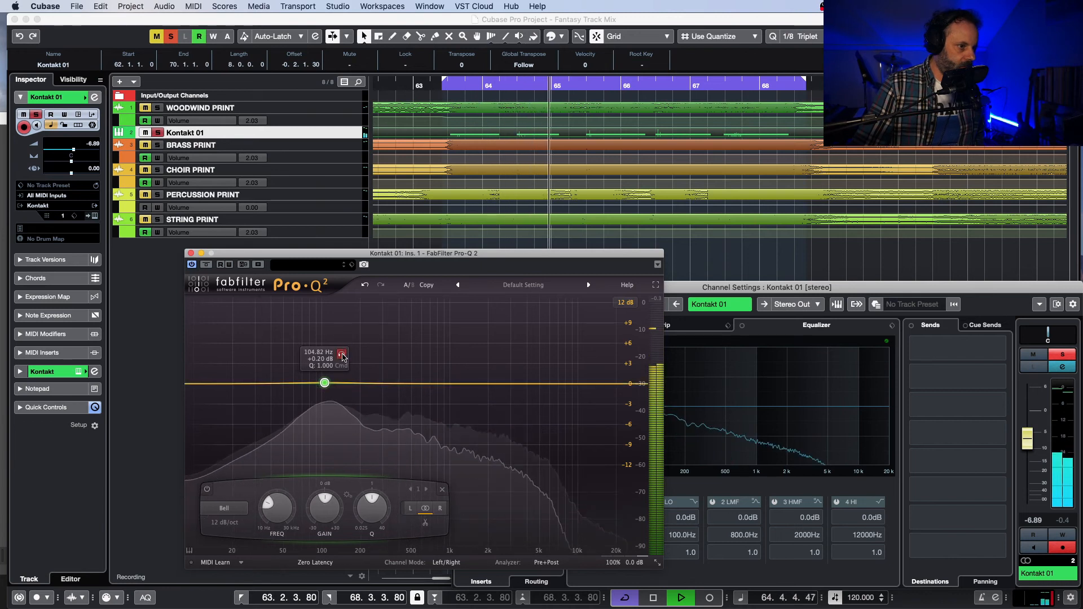
drag(344, 339, 337, 415)
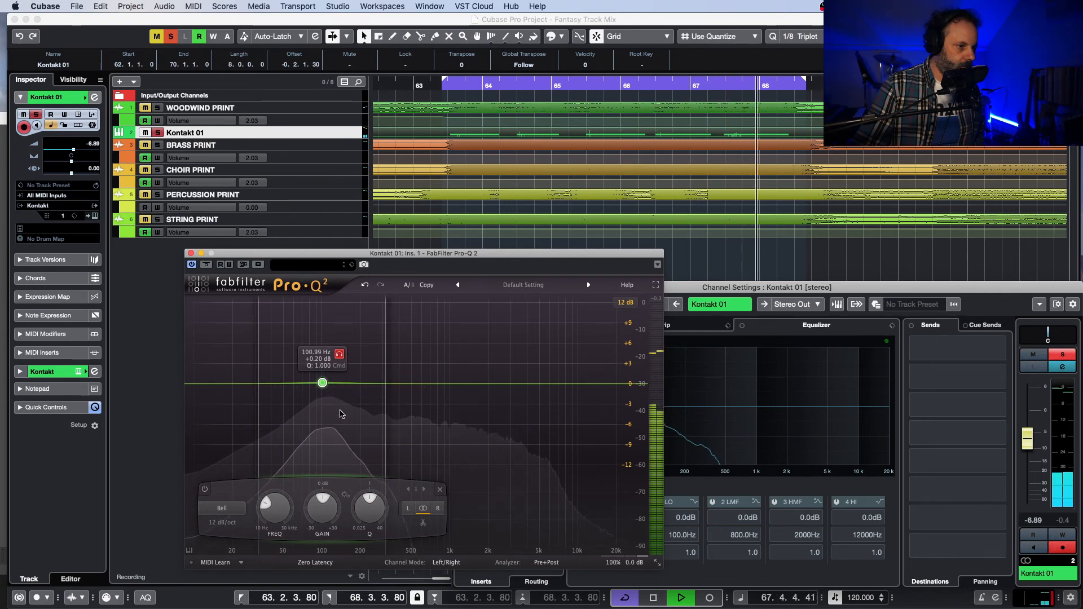
mouse_move(320, 502)
mouse_down()
mouse_move(331, 462)
mouse_move(328, 496)
mouse_up()
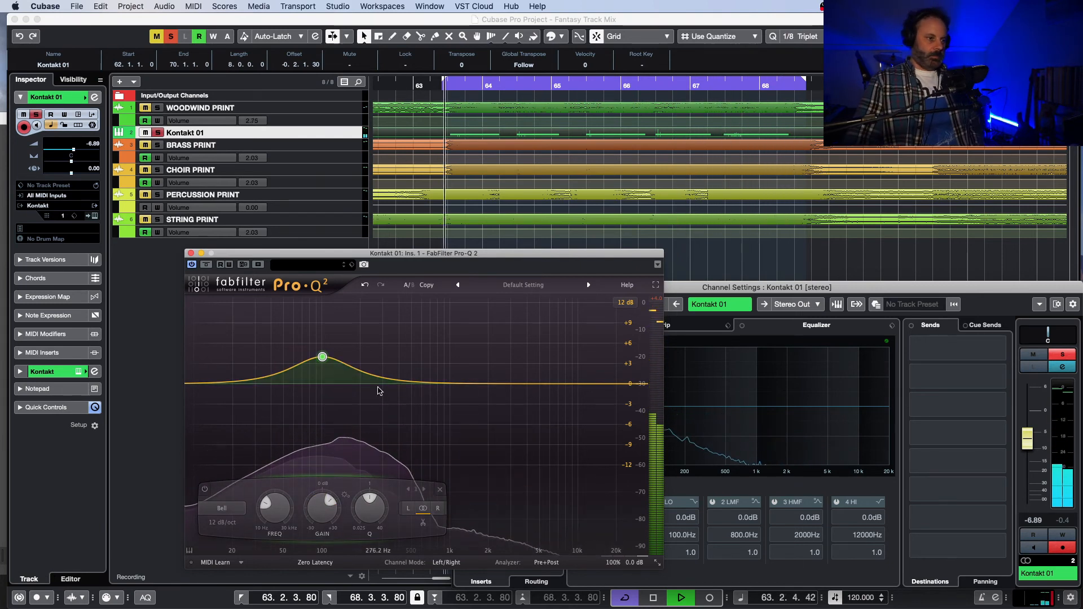
click(191, 253)
Step: Unsolo the Kontakt track, lower its volume to -7.94, and replay the full mix with looping turned off
click(158, 133)
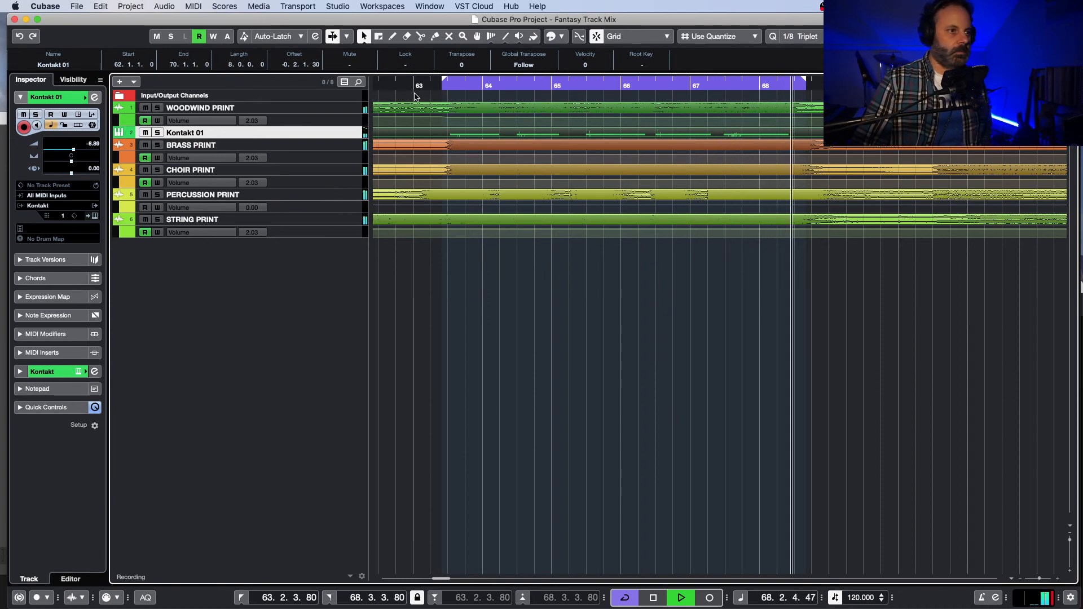
key(space)
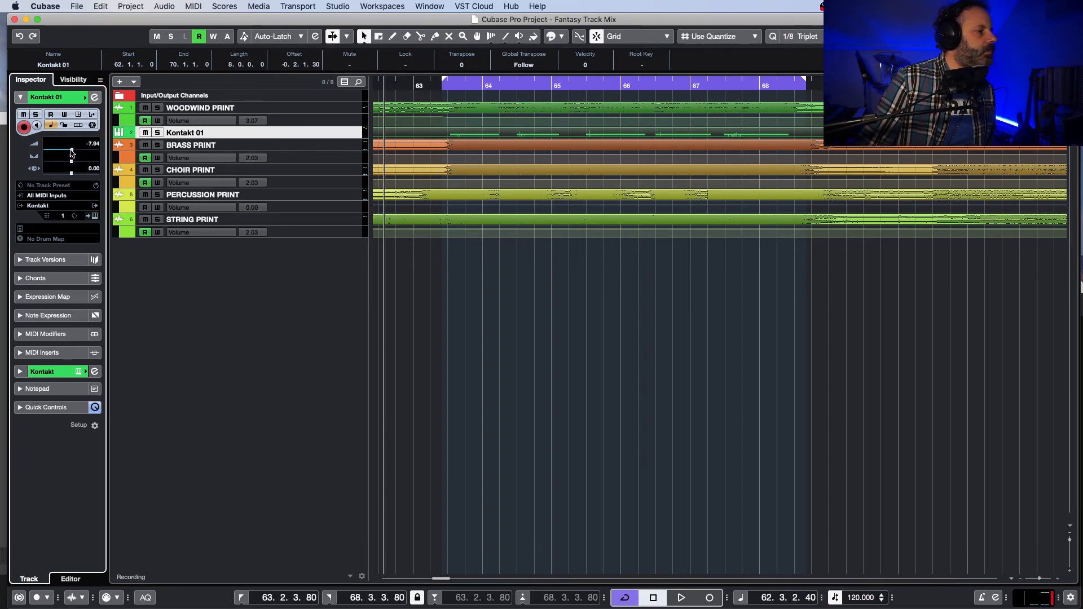
key(space)
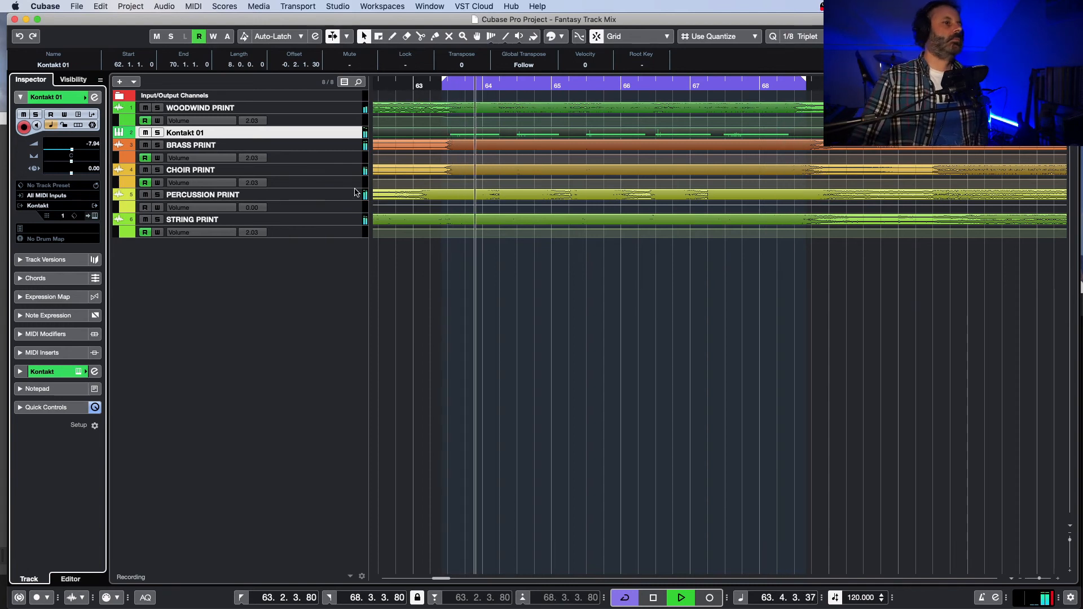
key(slash)
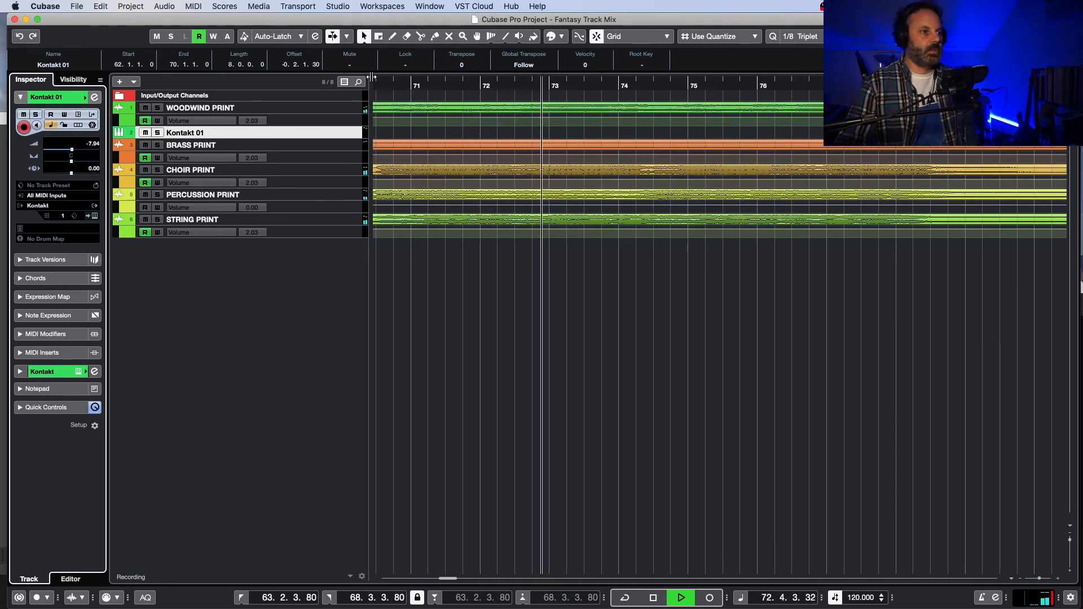
key(space)
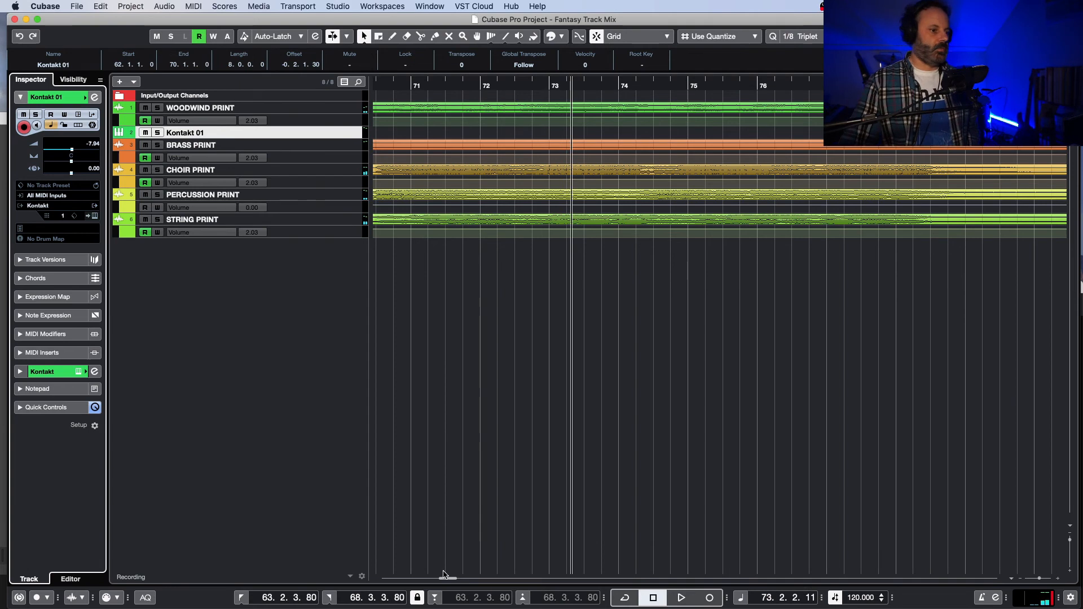
Step: Play from about bar 68, comparing WOODWIND PRINT and STRING PRINT by toggling their solos, and add PERCUSSION PRINT
drag(449, 578, 446, 578)
click(546, 85)
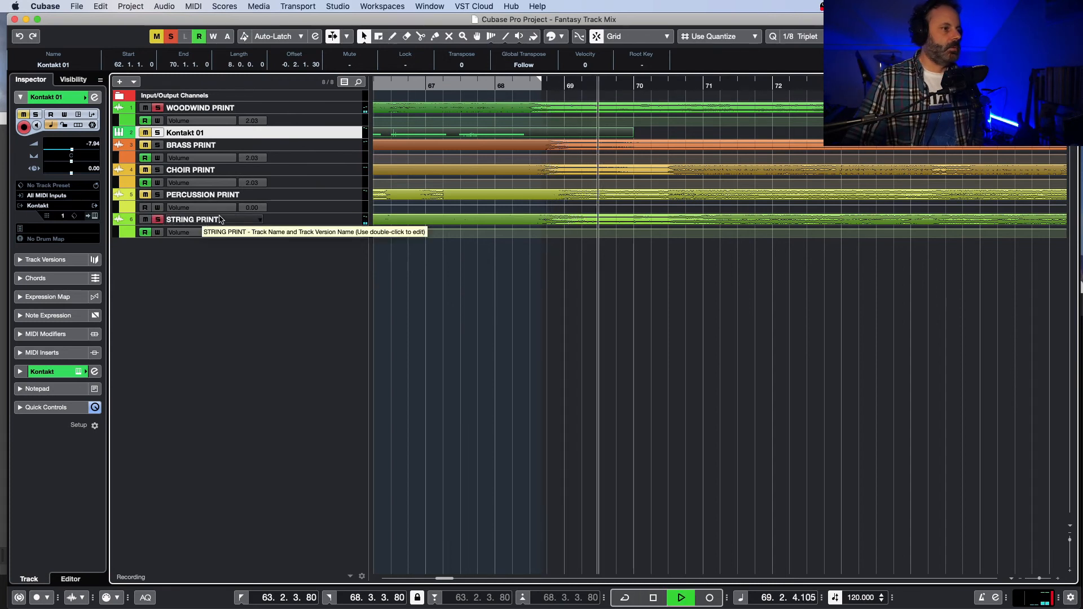
click(159, 220)
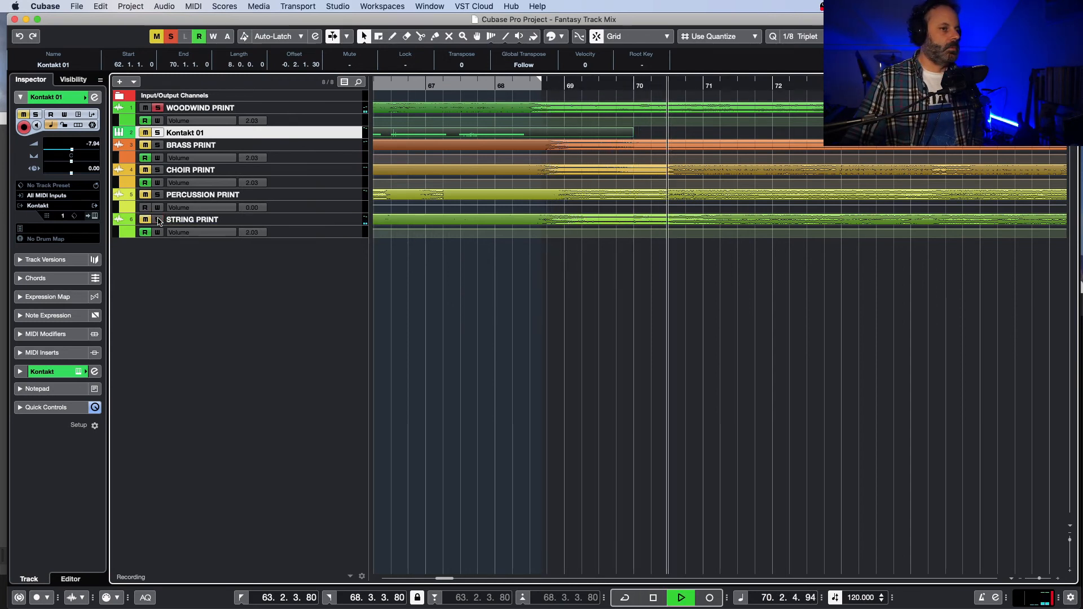
click(158, 219)
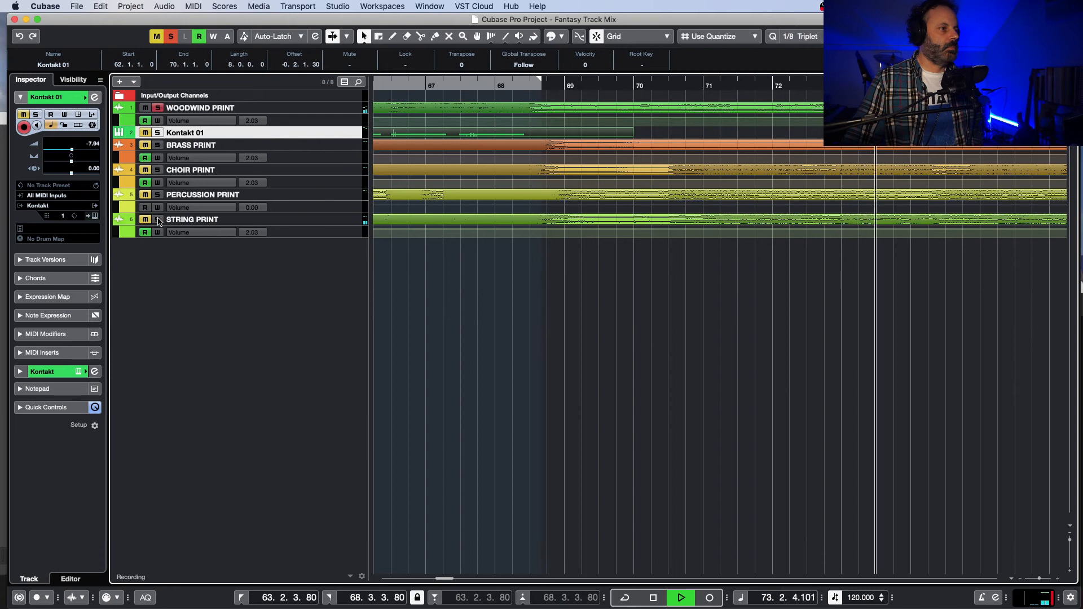
click(158, 109)
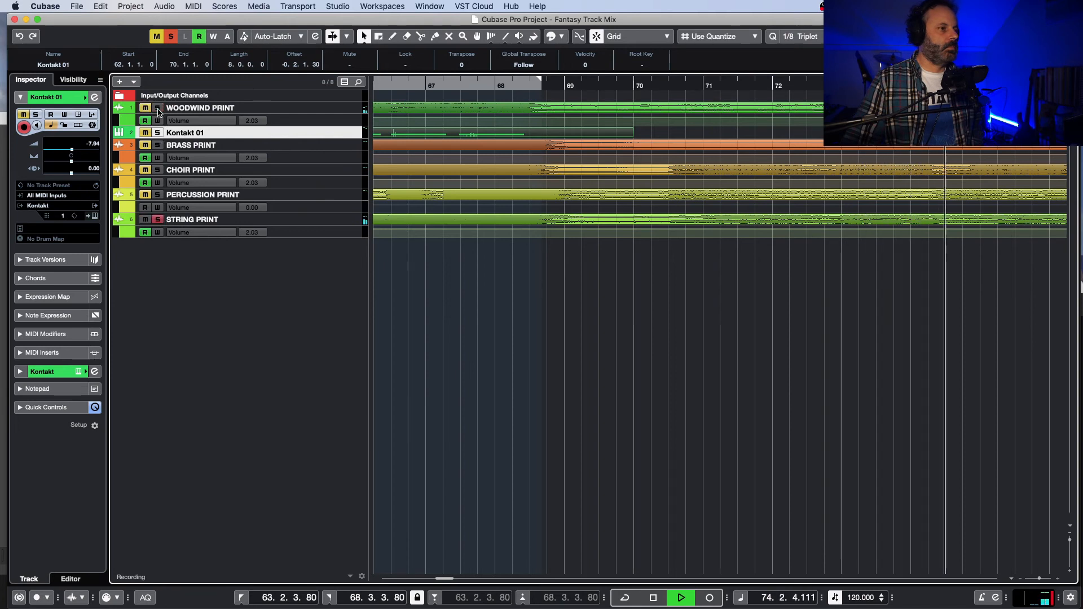
click(158, 108)
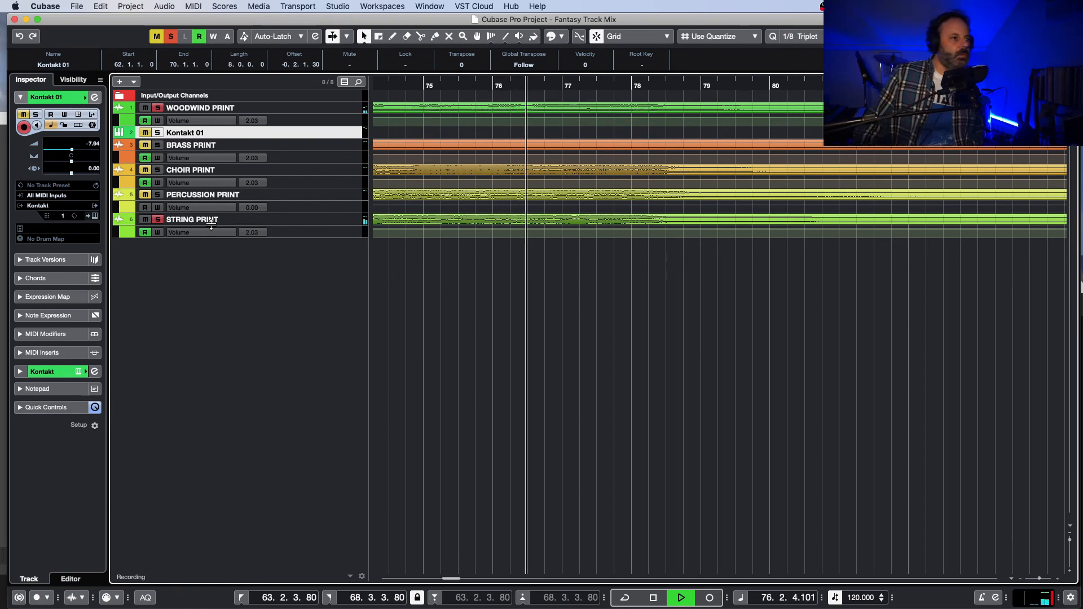
click(158, 195)
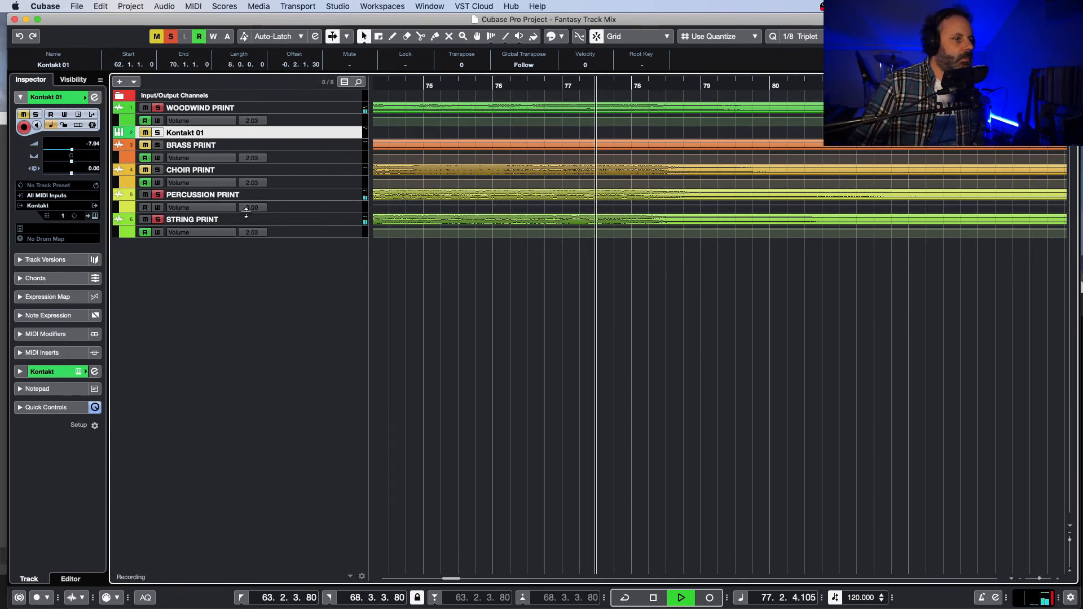
Step: Replay the passage into bar 69 while checking the woodwind and string solos, and clear all solos for full-mix playback
drag(452, 580, 444, 580)
key(space)
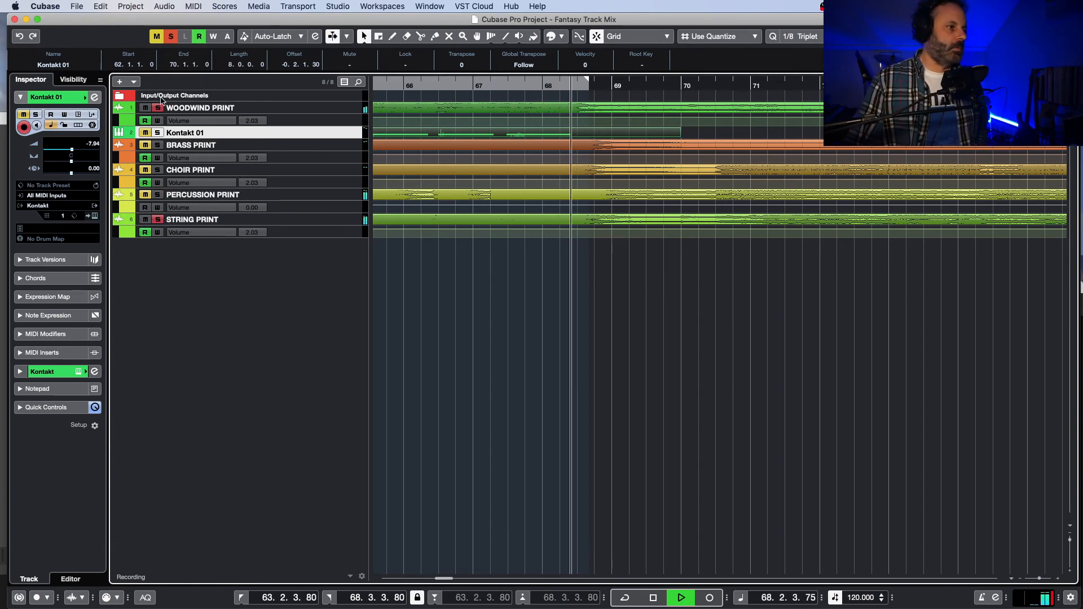
click(158, 108)
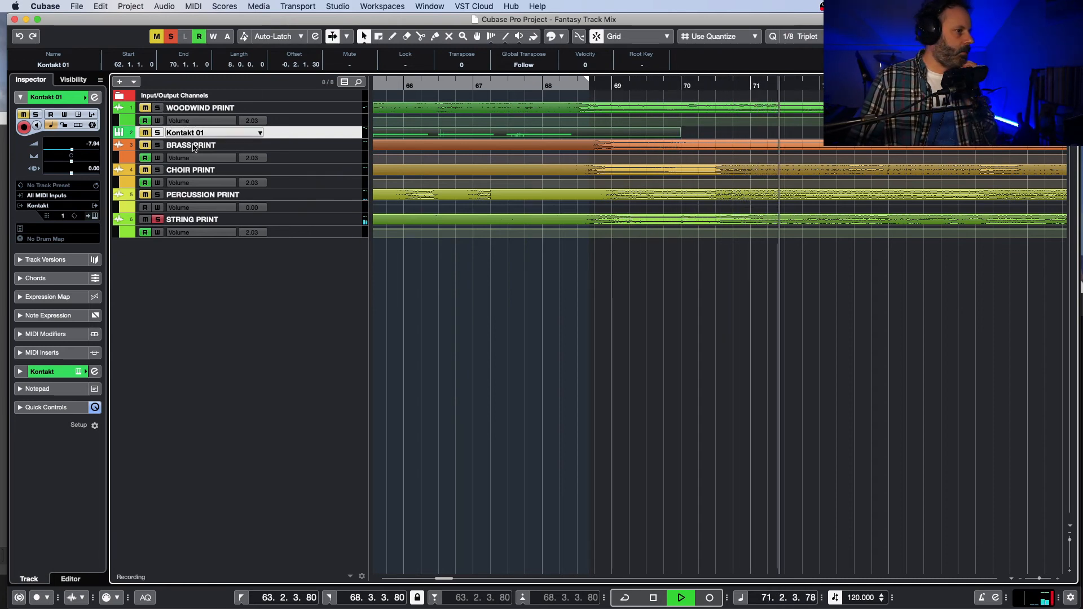
click(159, 219)
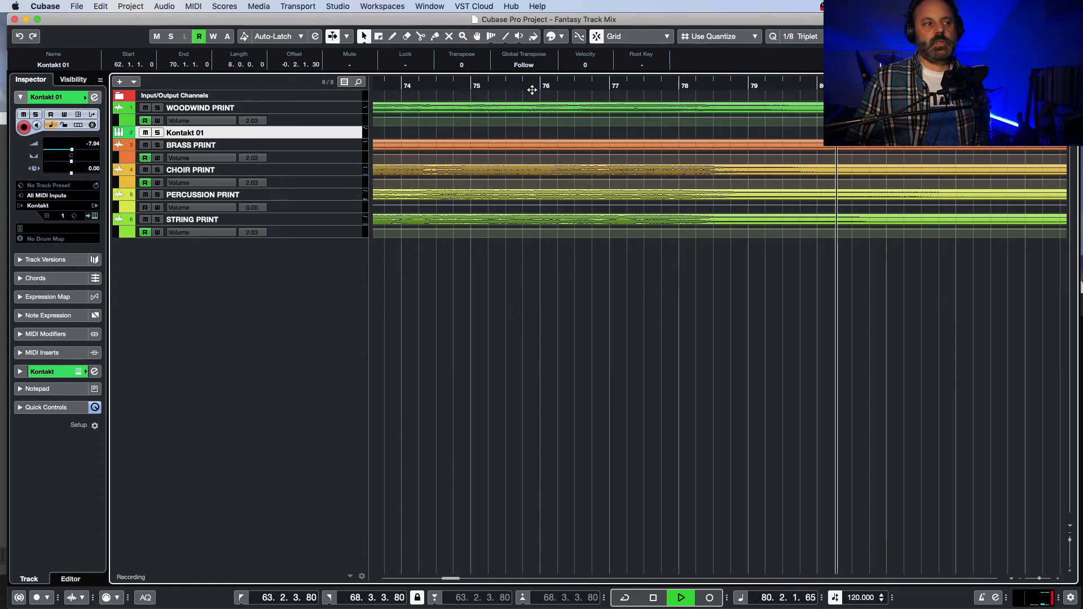
key(space)
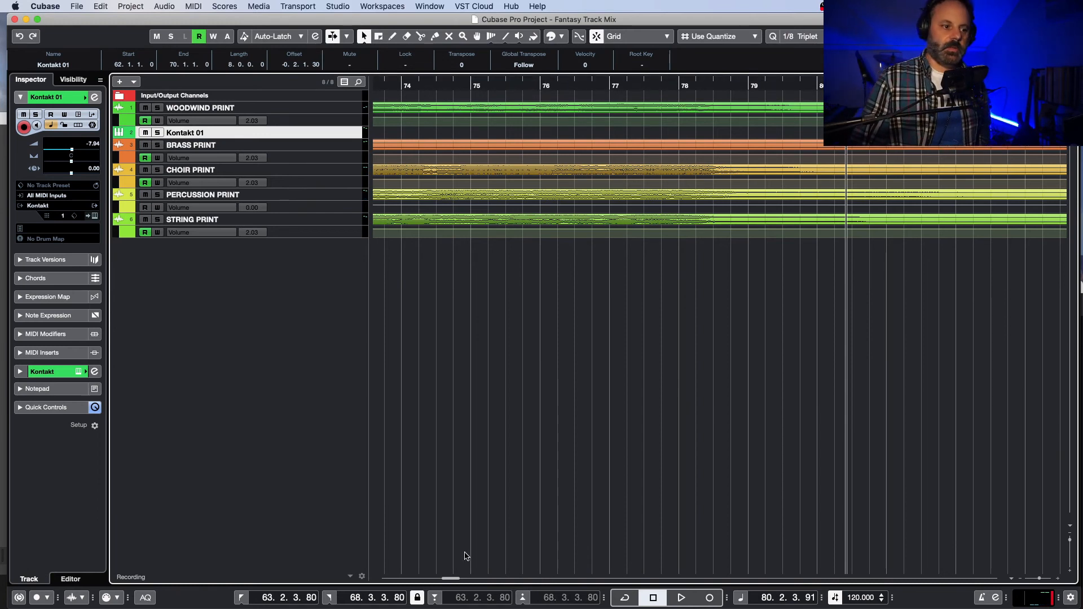
Step: Return to the start of the project and listen to the brass opening from about 2.3 with BRASS PRINT selected
drag(457, 578, 449, 586)
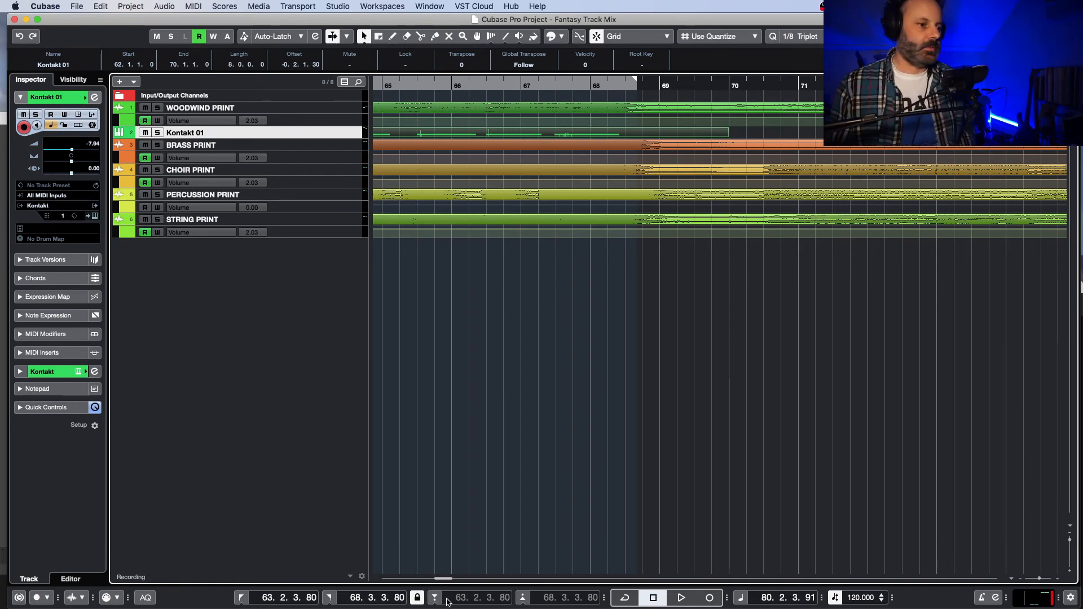
drag(449, 578, 386, 580)
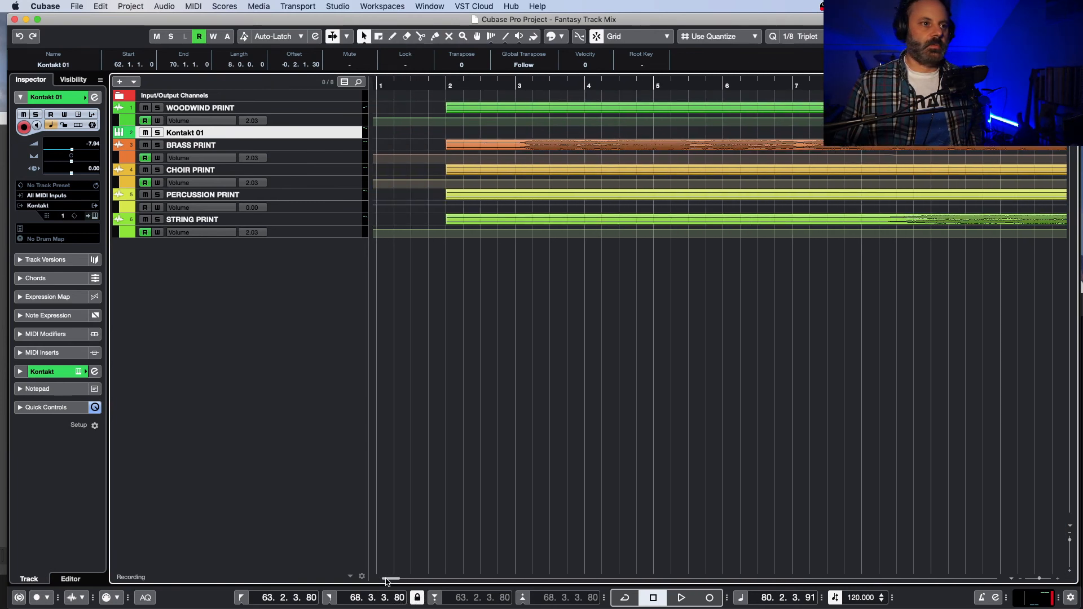
double_click(511, 85)
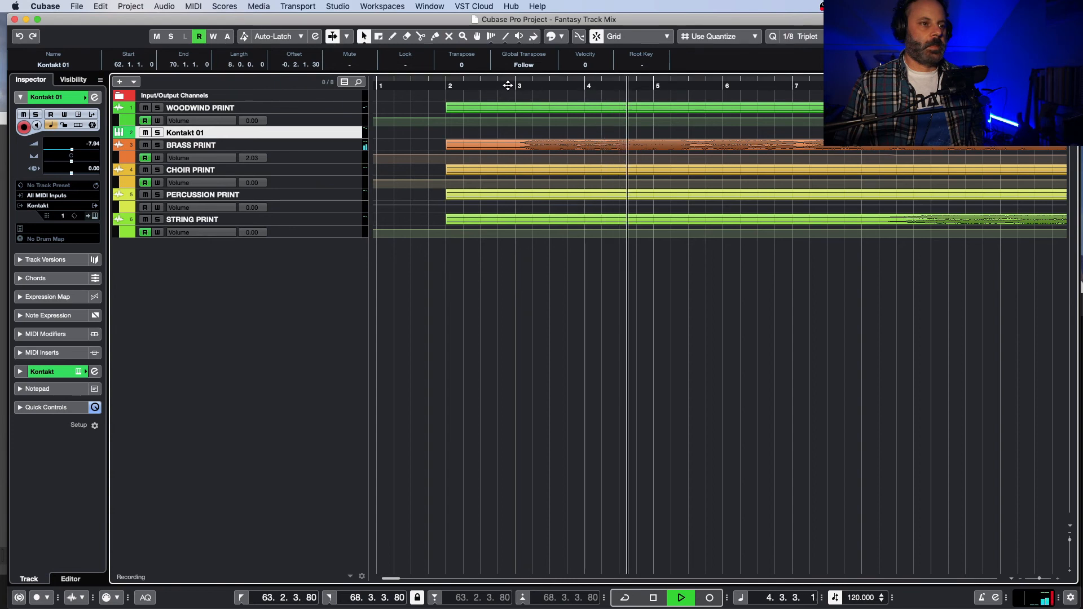
key(space)
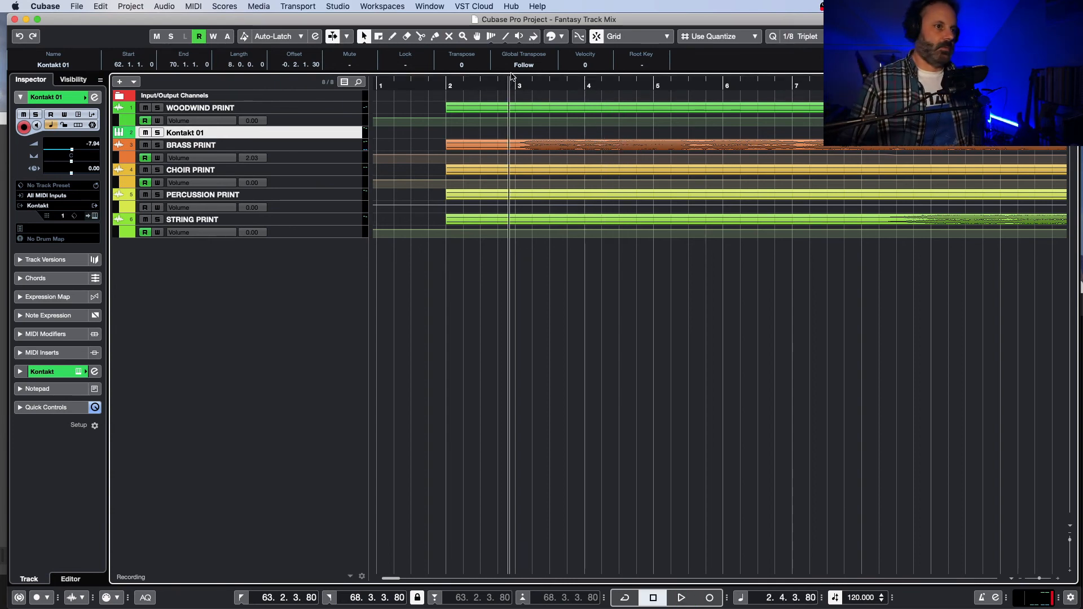
click(487, 86)
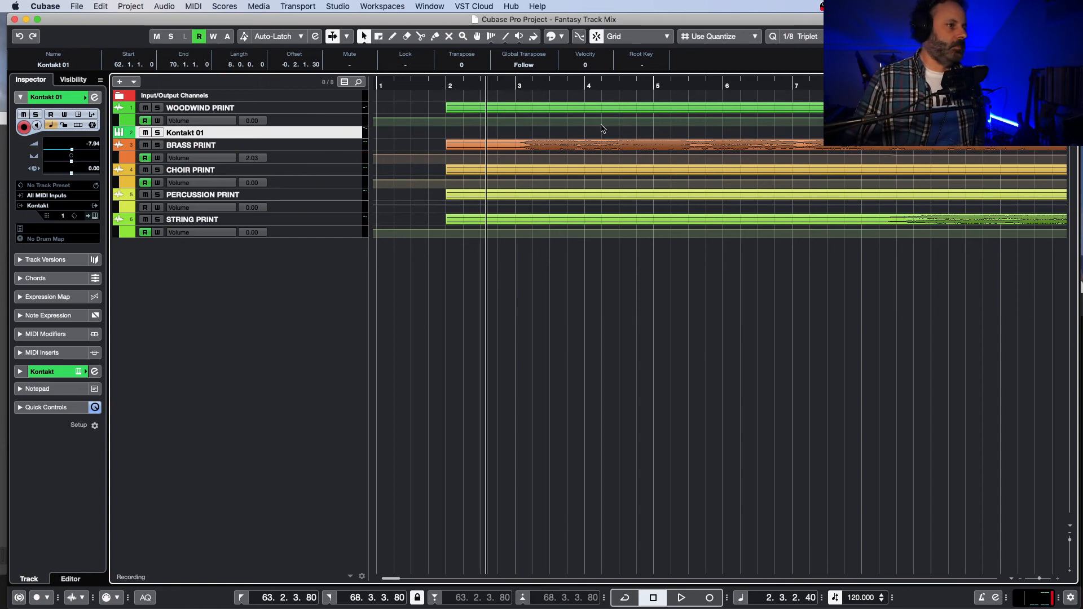
click(303, 150)
key(space)
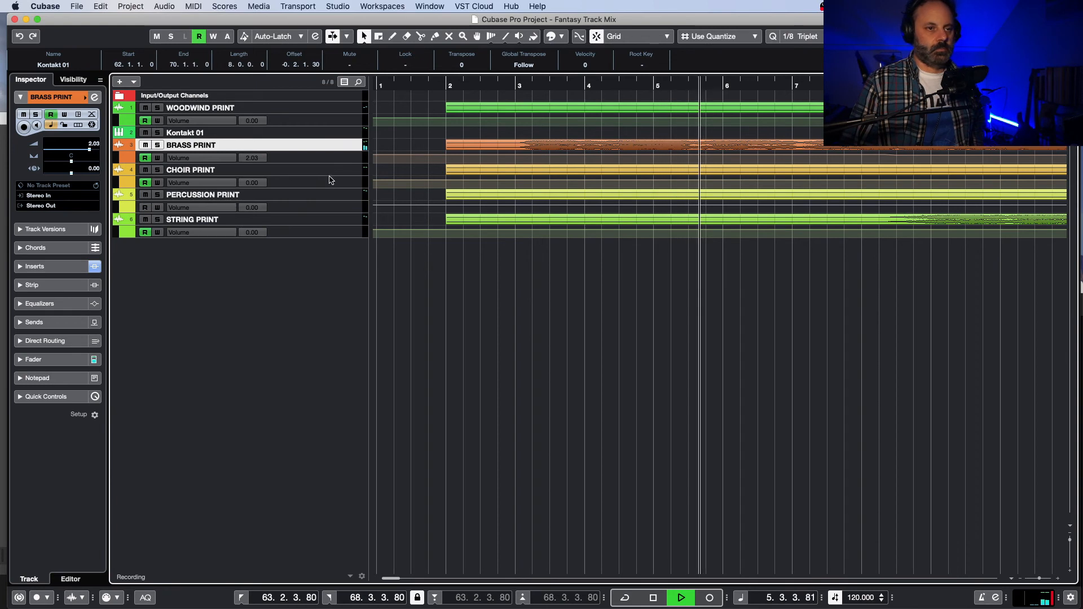
key(space)
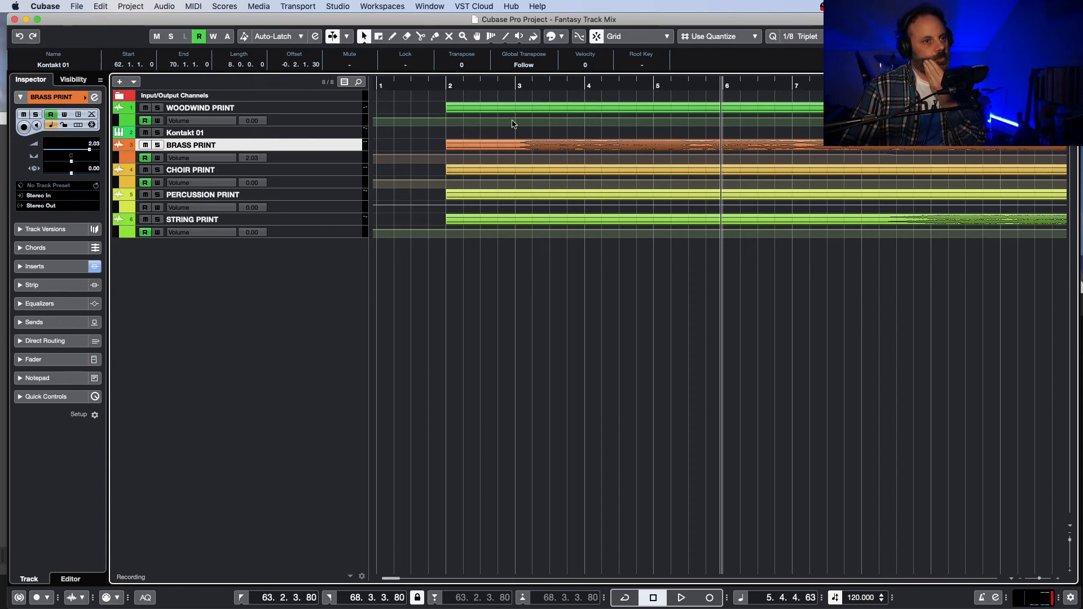
Step: Loop the full BRASS PRINT event from 2.1.1.0 to 84.2.1.85 and play from just before bar 2
click(512, 150)
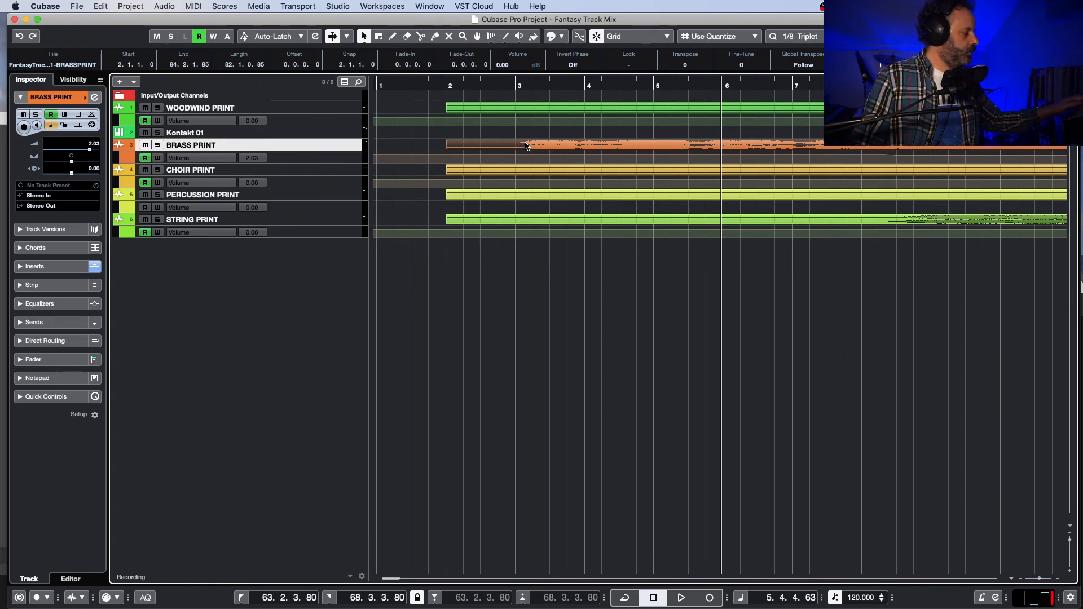
key(shift+g)
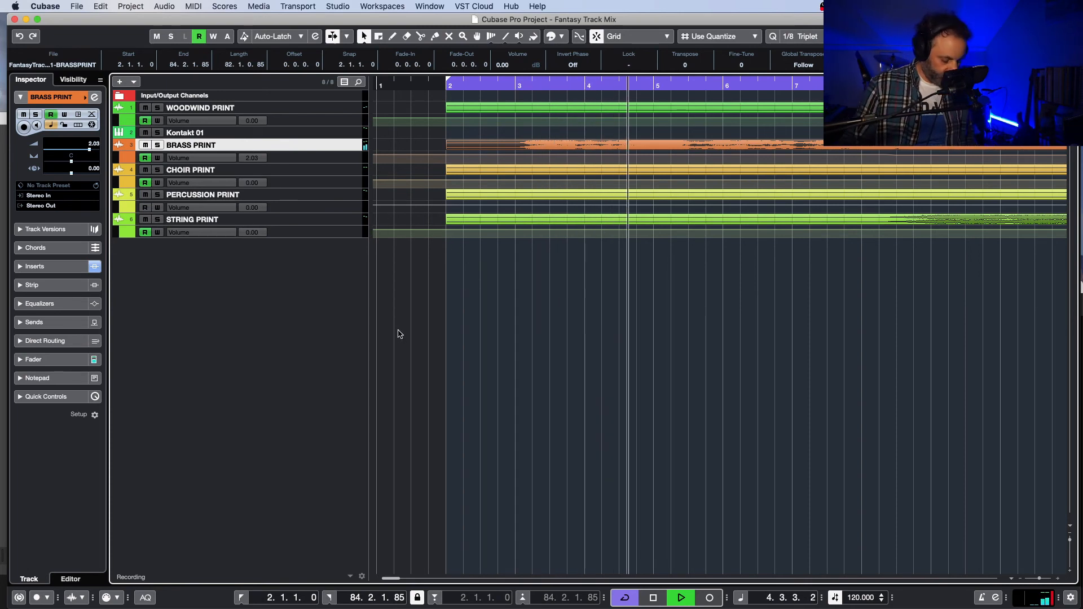
key(F3)
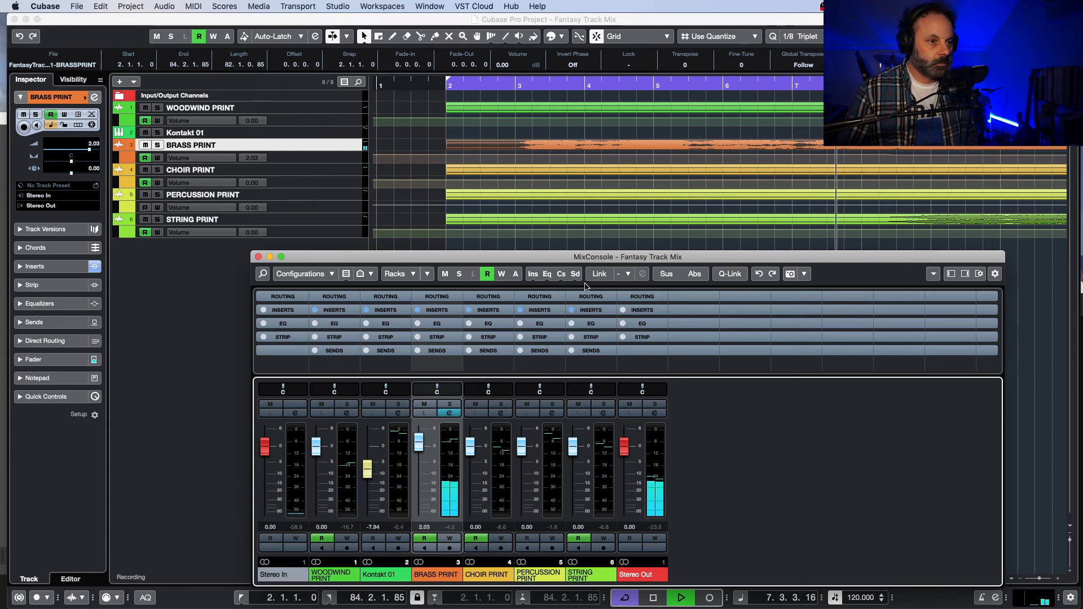
key(space)
drag(575, 257, 525, 228)
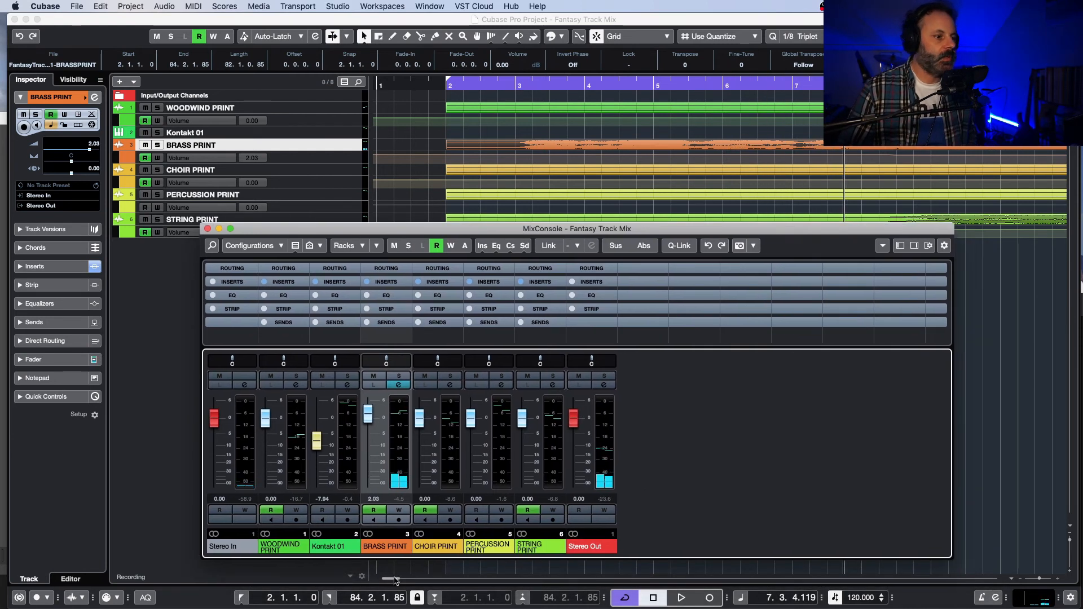
mouse_move(396, 579)
mouse_down()
mouse_move(420, 581)
mouse_move(395, 593)
mouse_up()
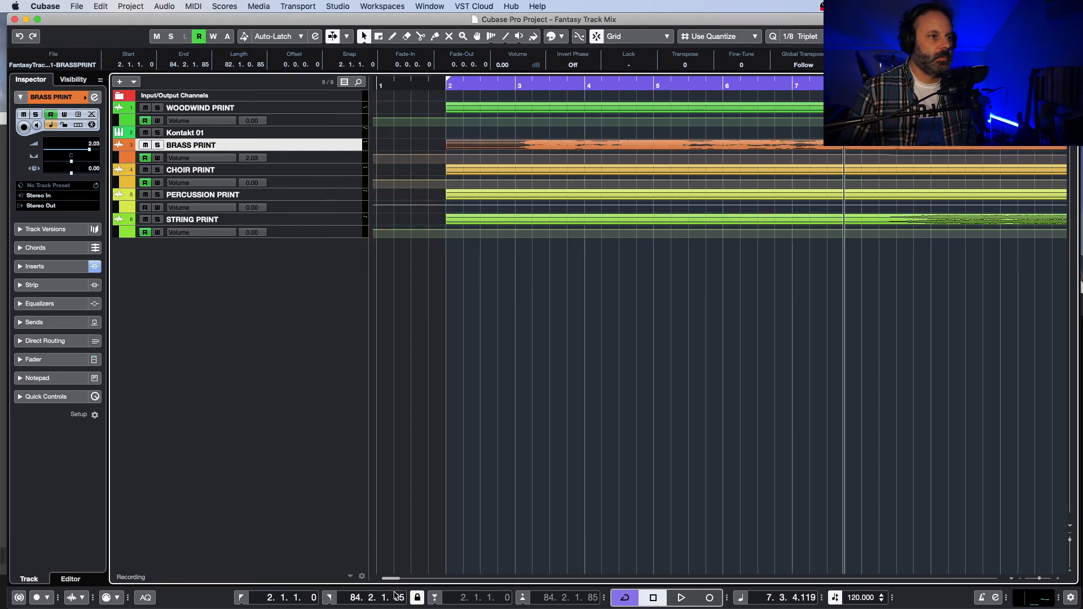
click(431, 88)
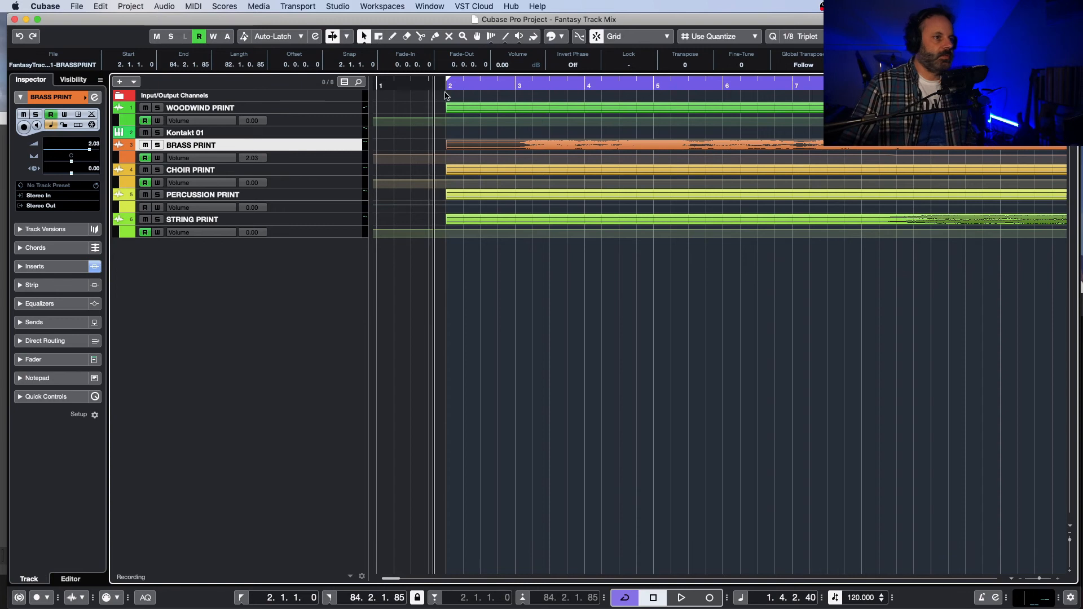
key(space)
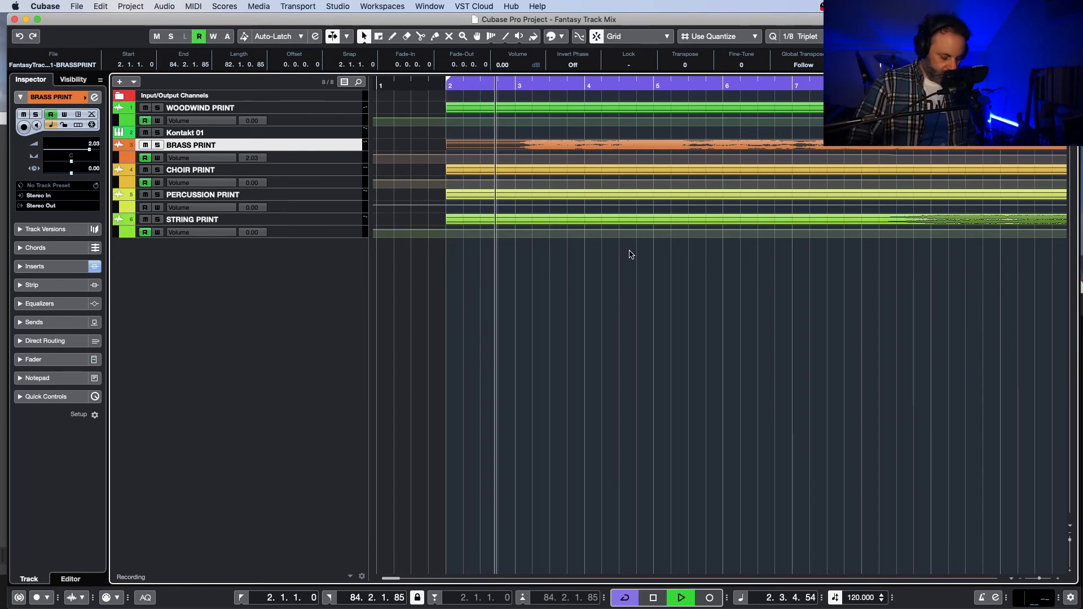
Step: Load FabFilter Pro-L in the first insert slot of Stereo Out and place its window over the mixer
key(F3)
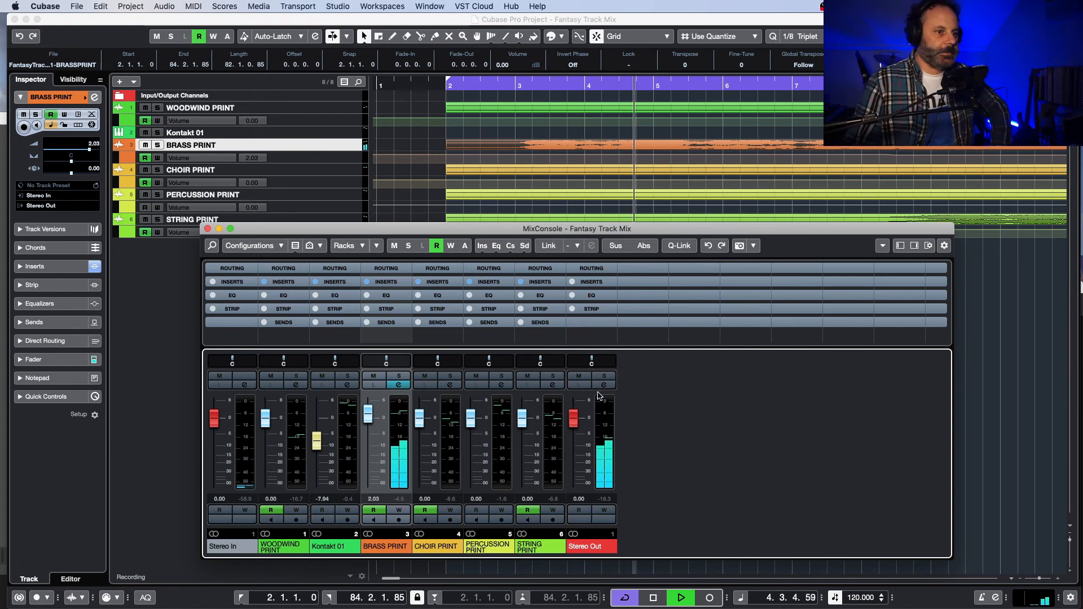
click(601, 288)
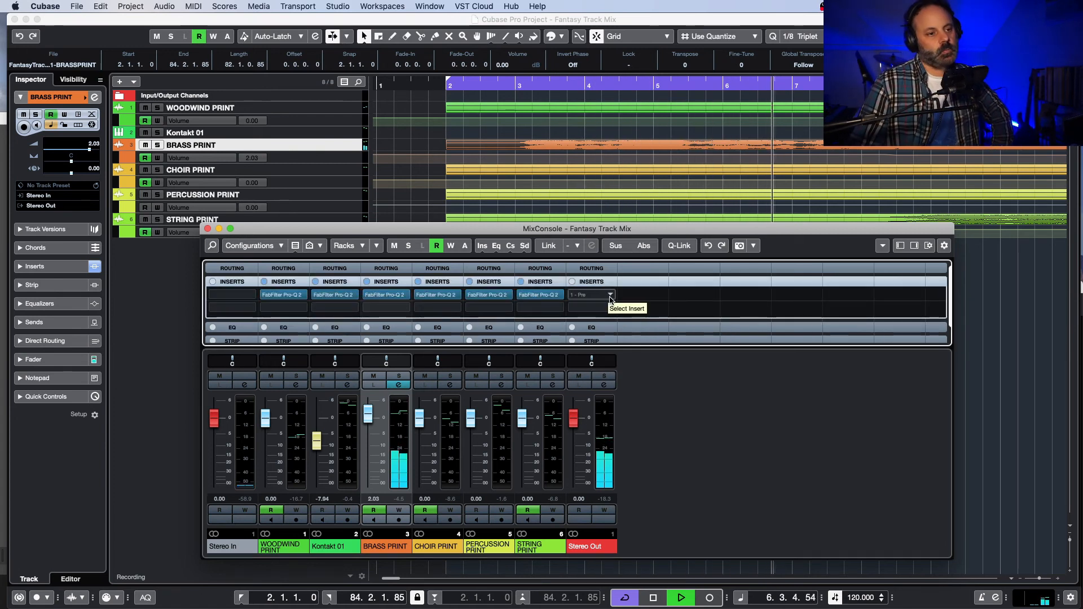
click(609, 296)
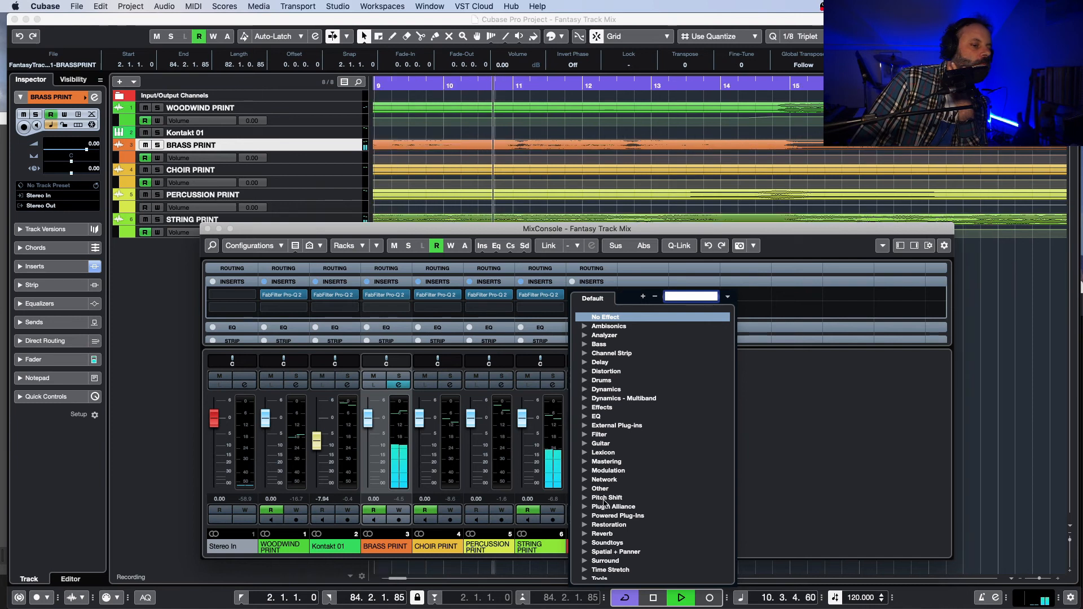
click(585, 489)
scroll(626, 496, down, 4)
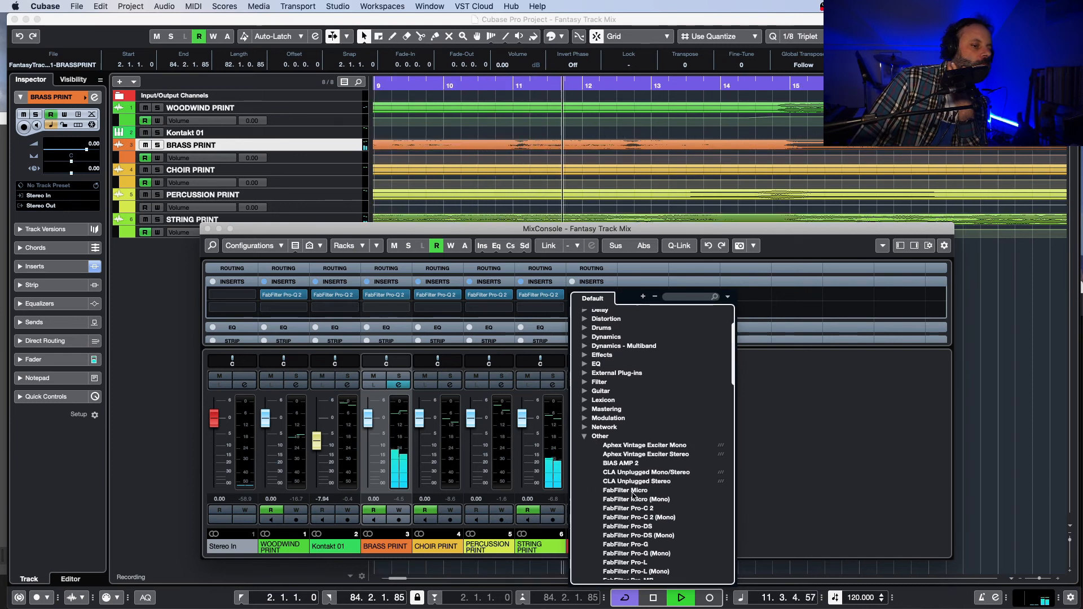
scroll(634, 502, down, 2)
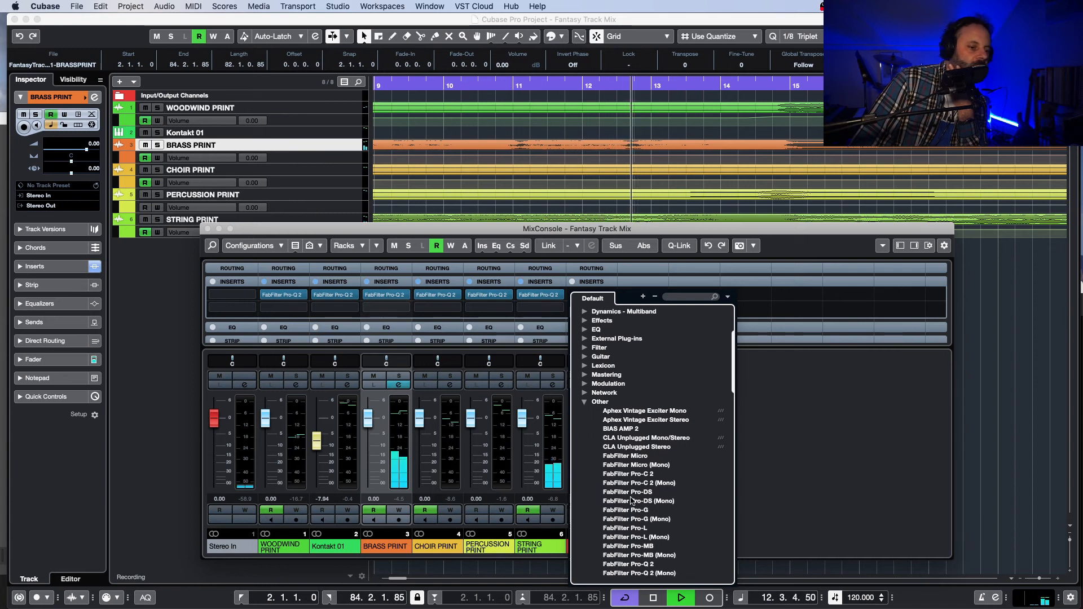
click(648, 529)
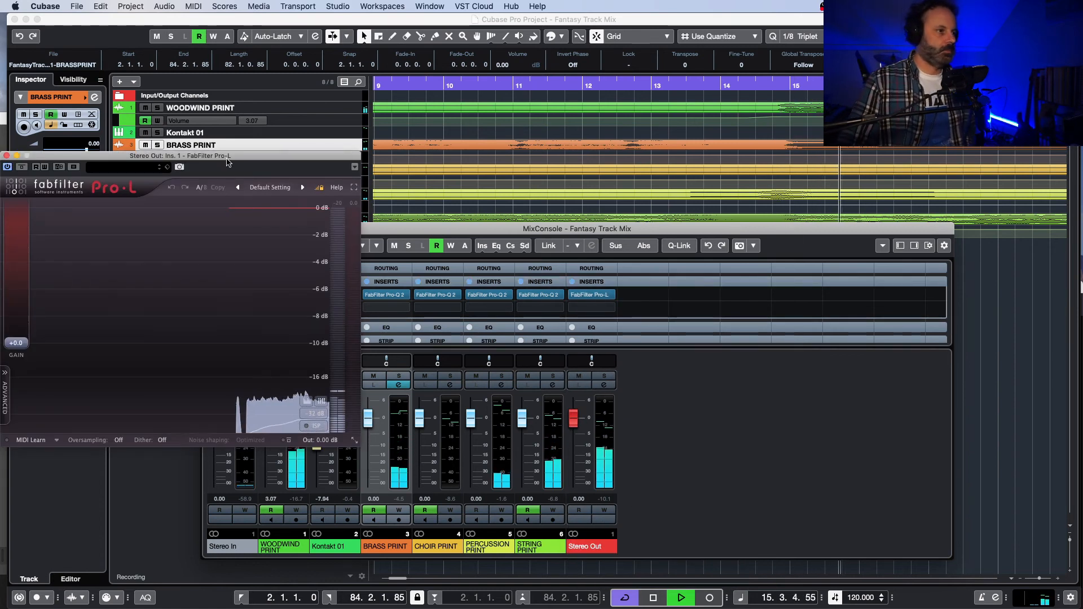
drag(225, 159, 601, 199)
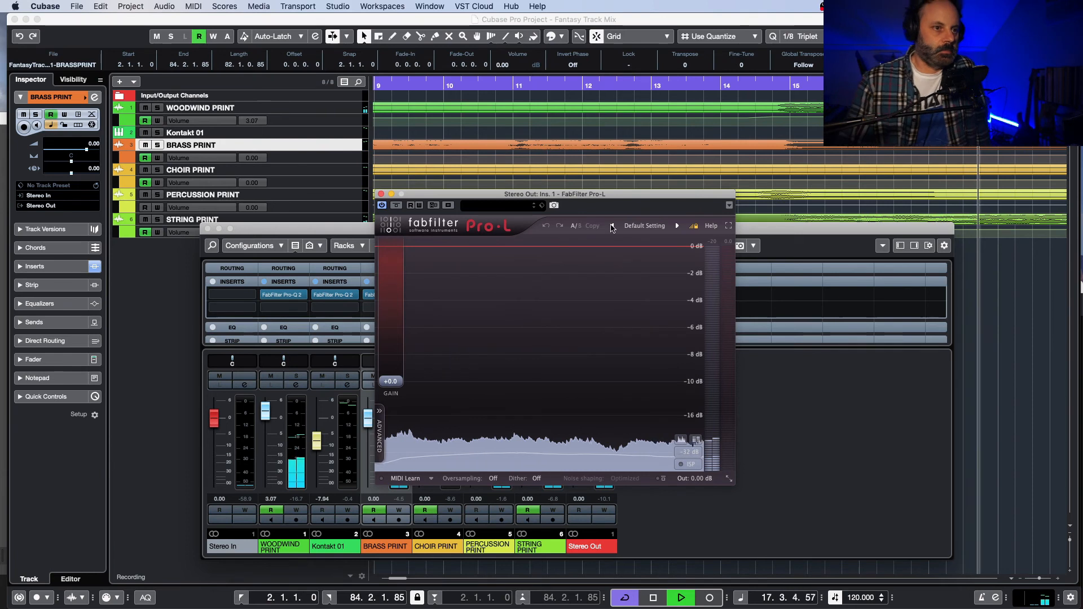
Step: Keep Pro-L's Default Setting preset, stop playback and set the limiter's output level to -0.05 dB
click(640, 226)
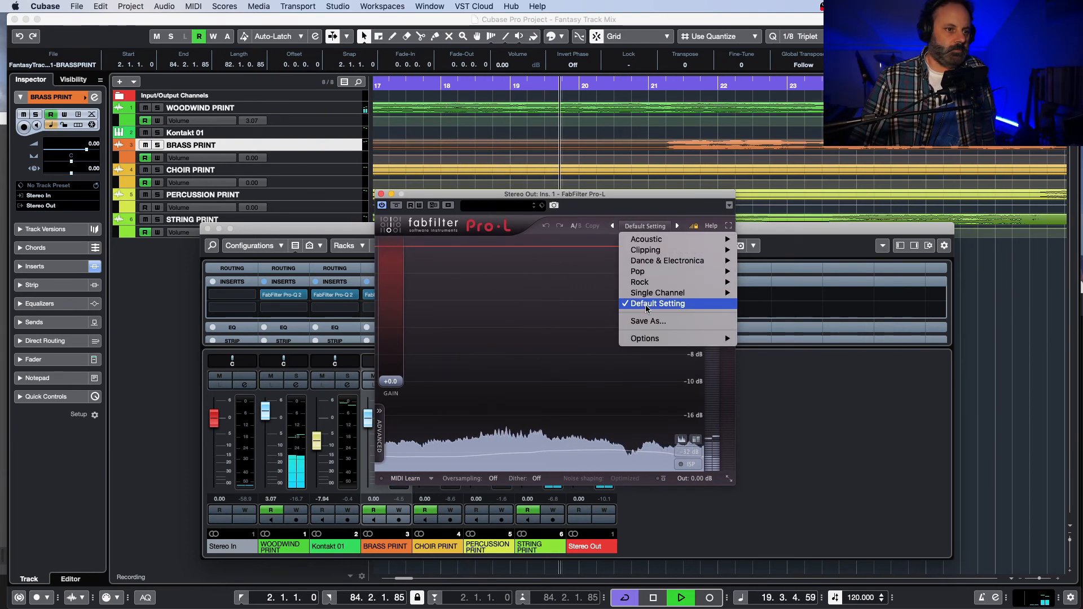
click(641, 211)
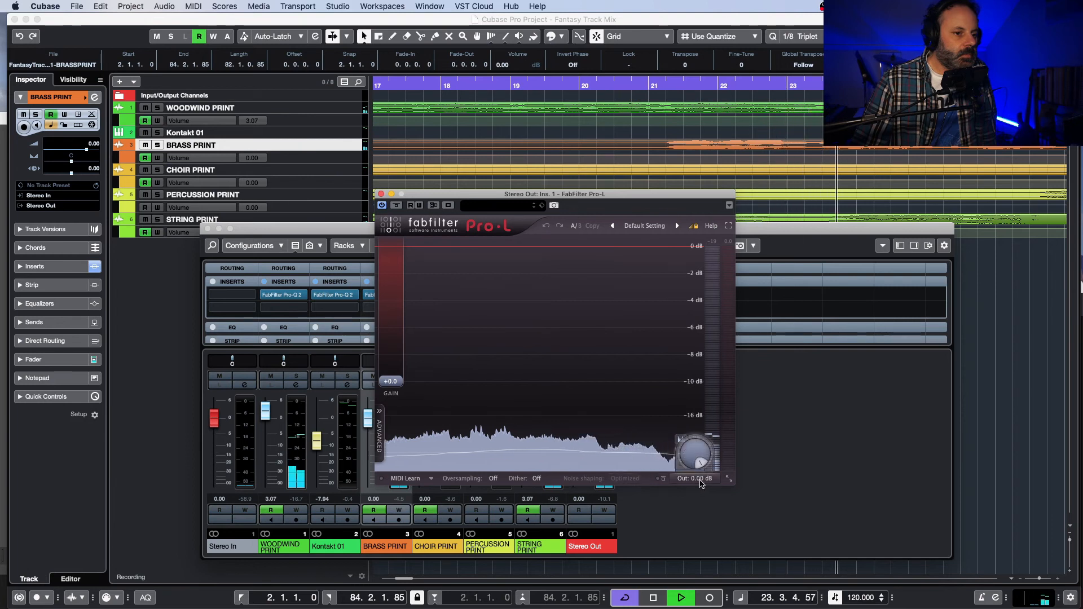
key(space)
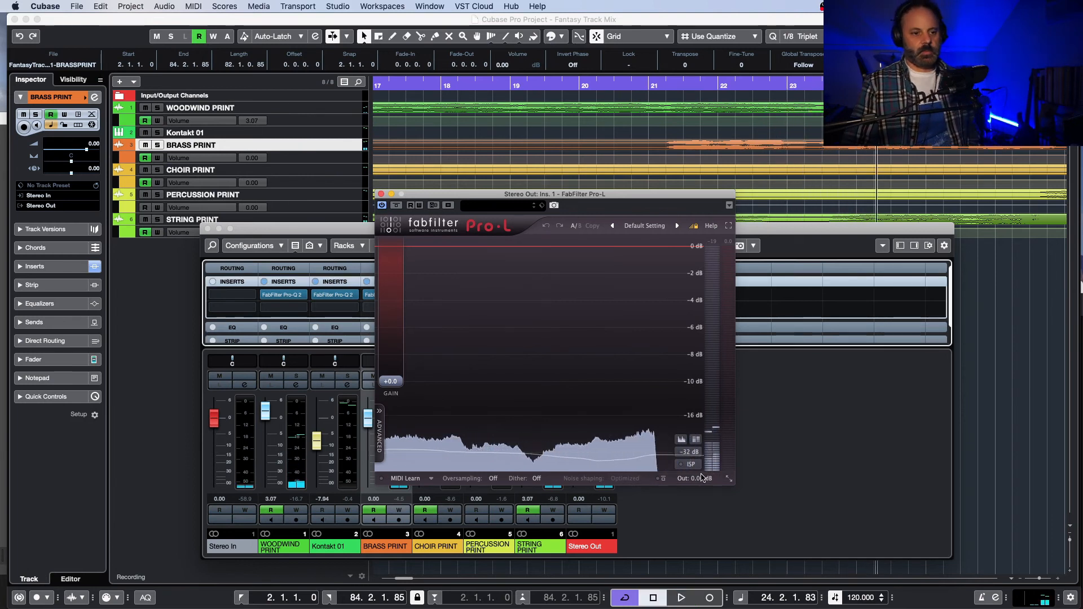
drag(700, 482, 693, 496)
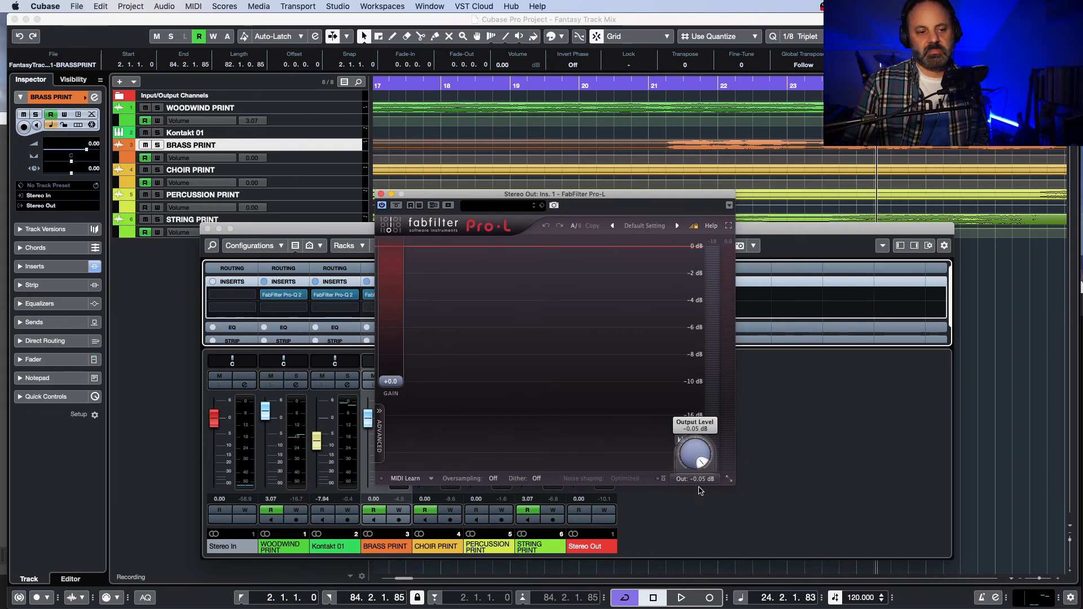
Step: Resume playback and raise the Pro-L gain to about +2.2 dB while the full mix plays
key(space)
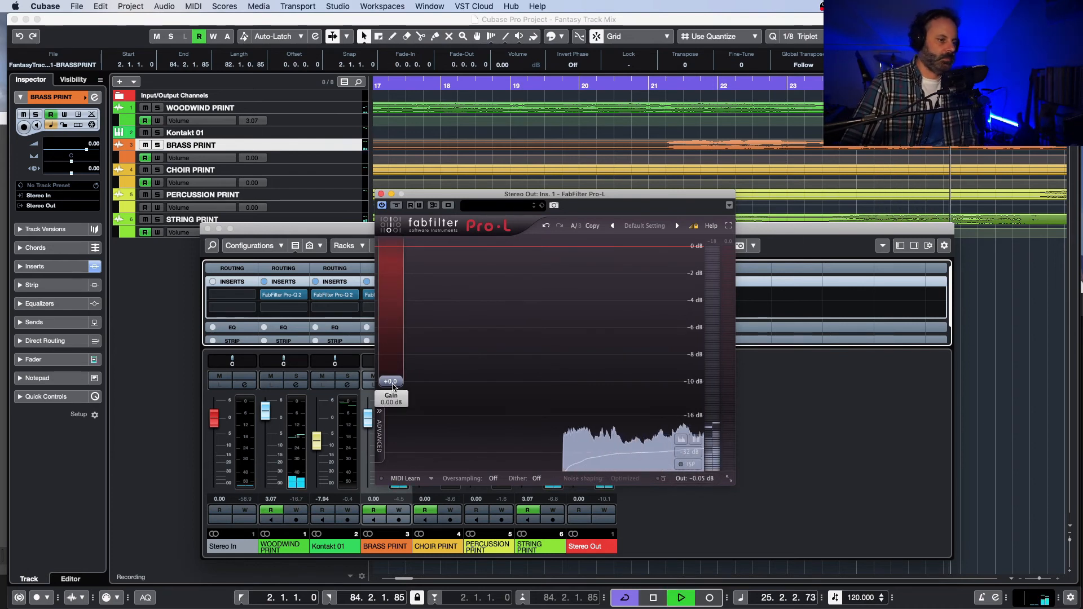
mouse_move(393, 388)
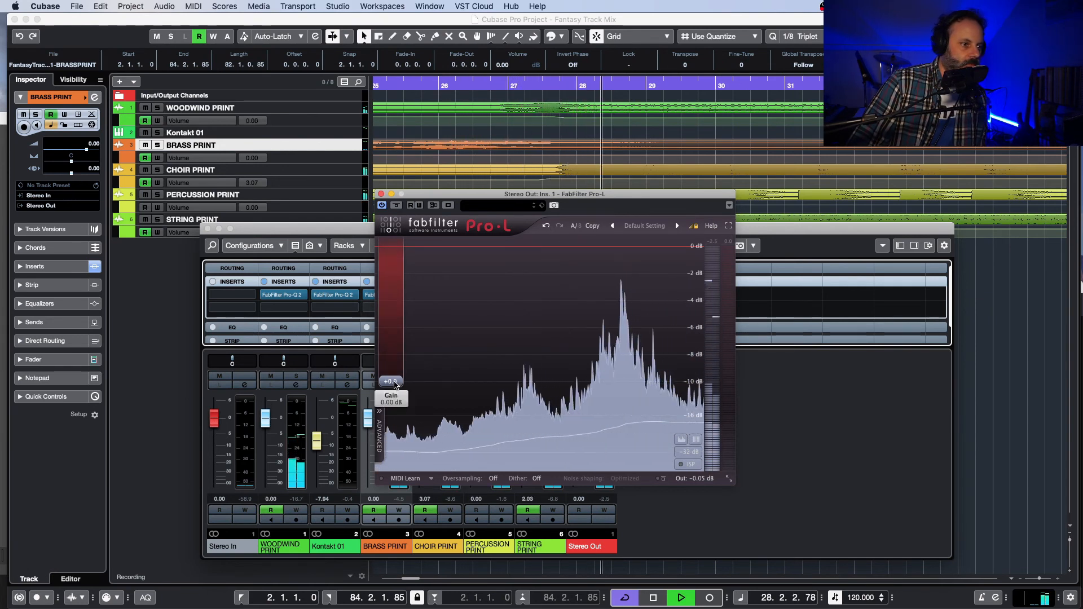
mouse_move(391, 381)
mouse_down()
mouse_move(396, 357)
mouse_move(396, 377)
mouse_up()
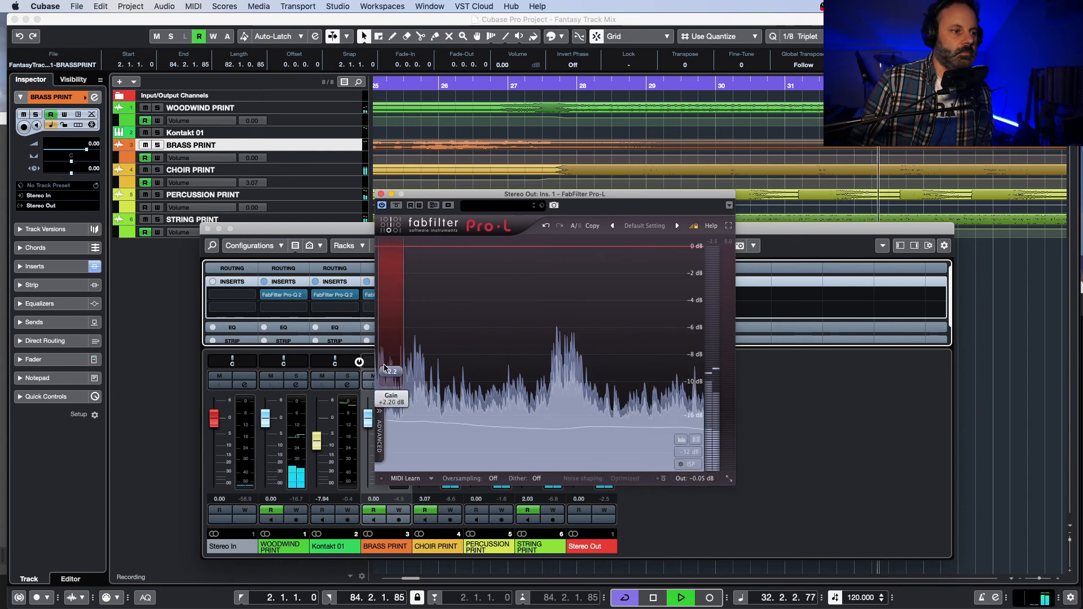
Step: Show Pro-L's advanced settings and set the limiting style to Dynamic
click(379, 418)
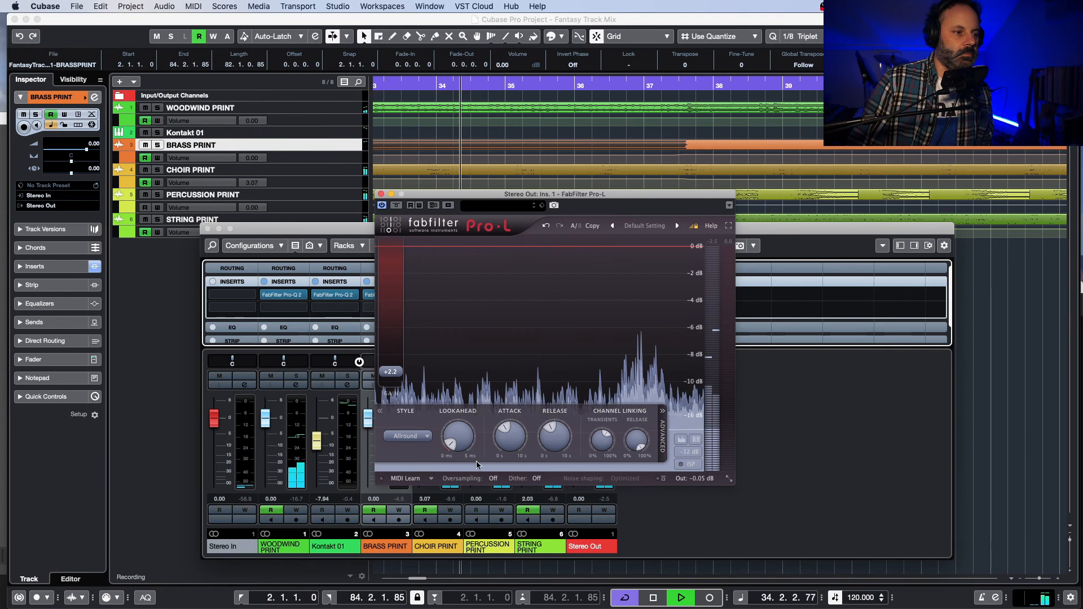
click(425, 437)
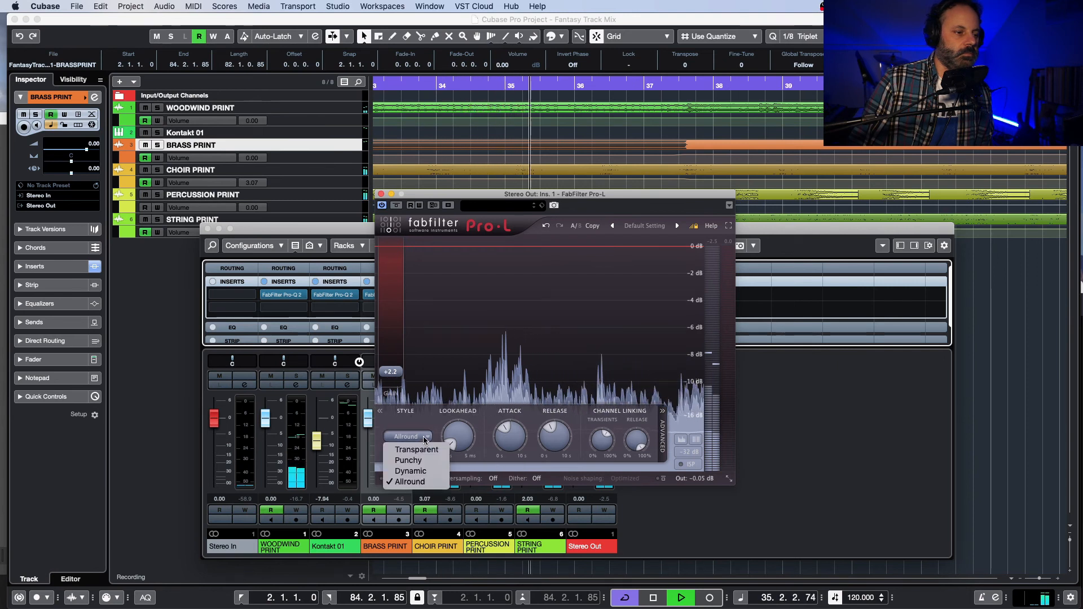
click(432, 470)
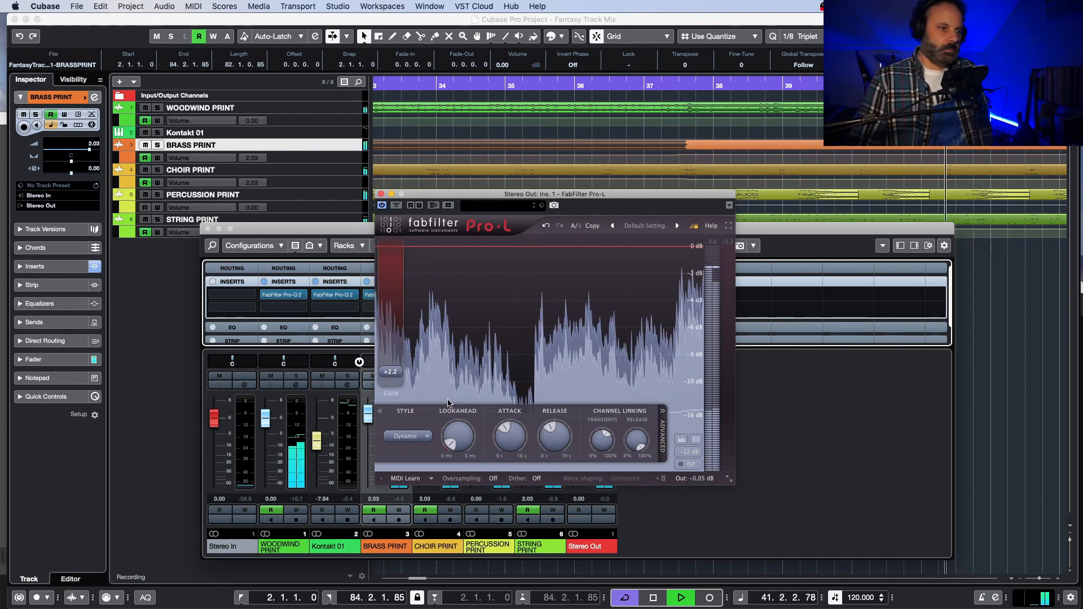
Step: Raise the Pro-L gain to about +3.0 dB during the loud passage, then stop playback and close the plug-in
mouse_move(384, 388)
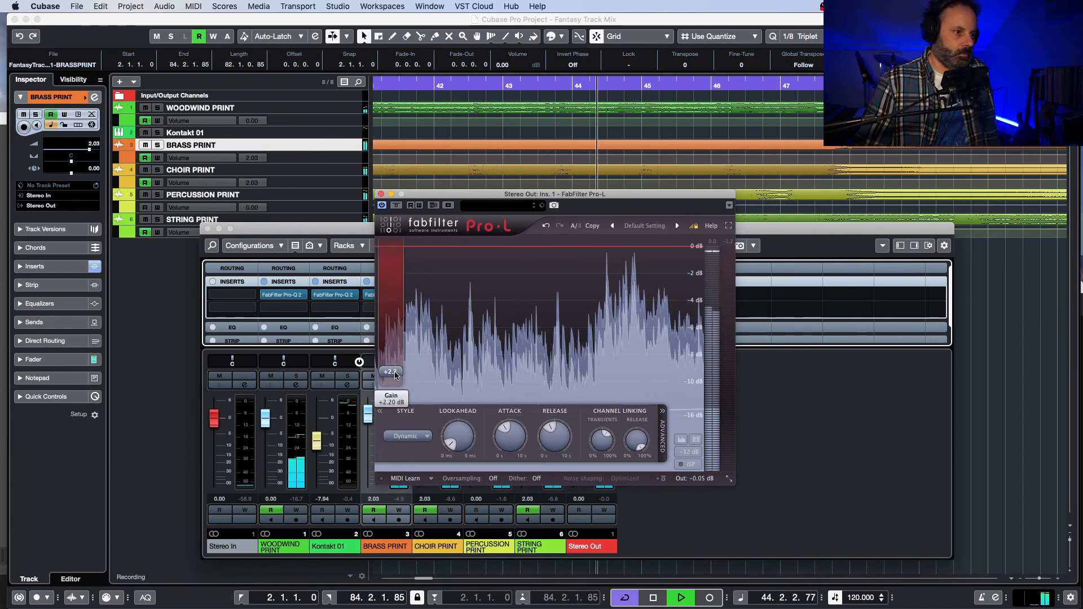
drag(396, 375, 398, 369)
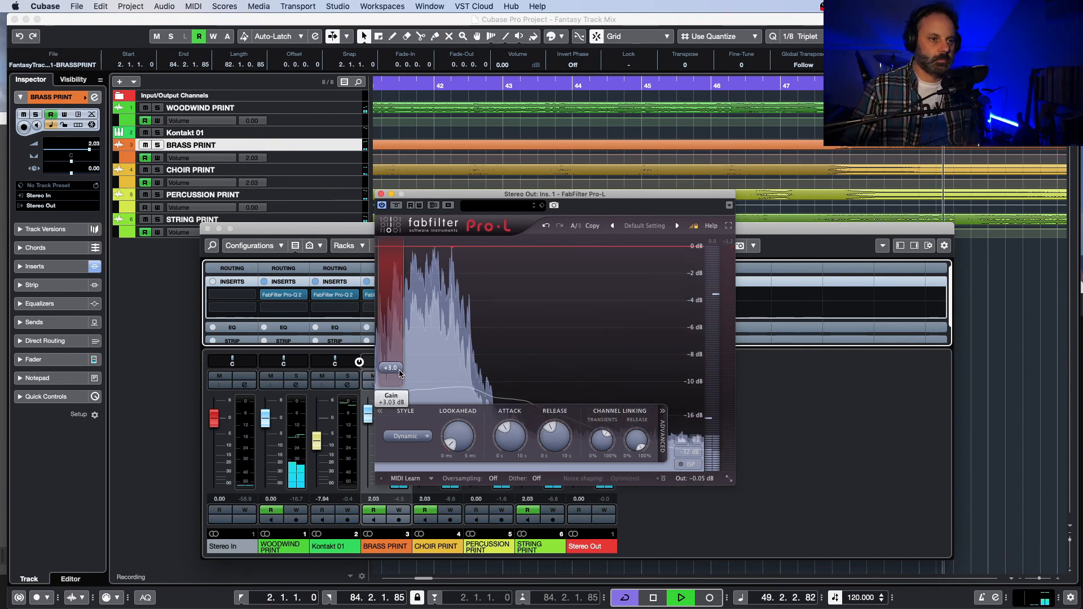
key(space)
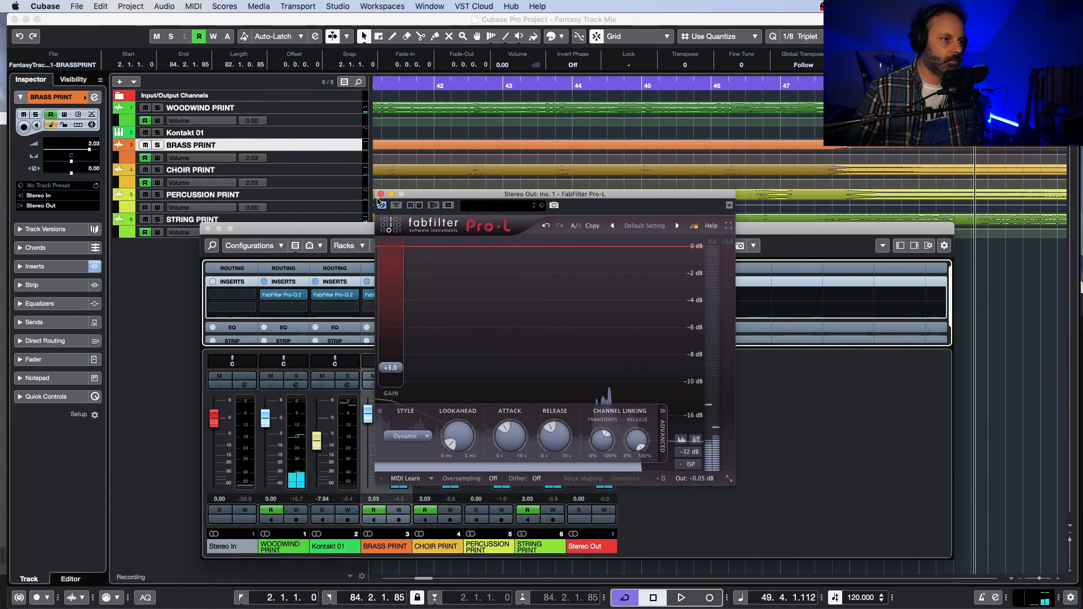
click(382, 194)
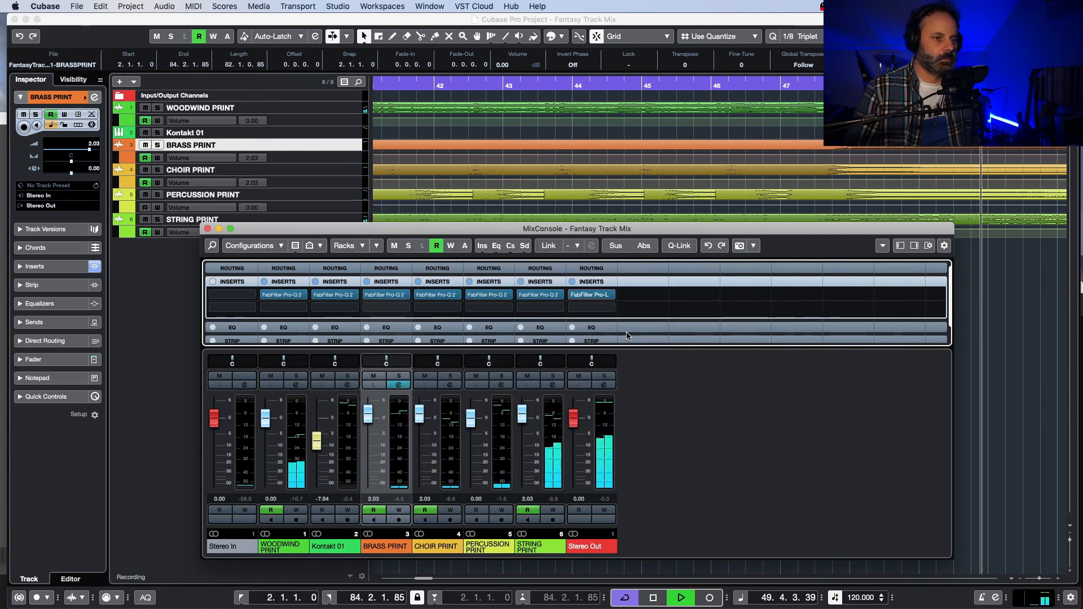
Step: Return to the project view with the cursor just before bar 42 and turn off cycle playback
click(446, 83)
key(F3)
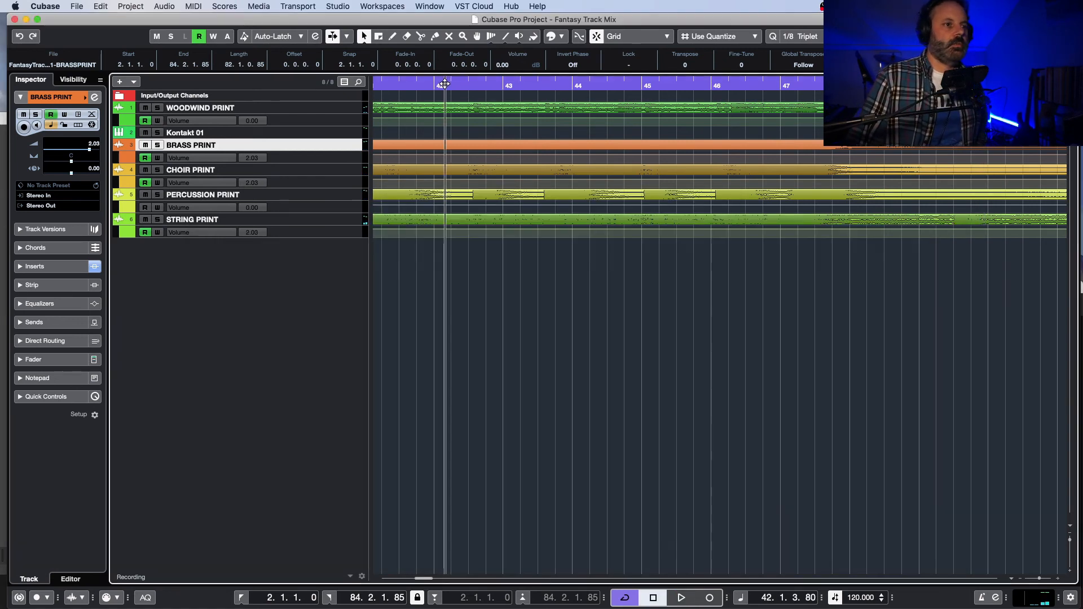
click(417, 83)
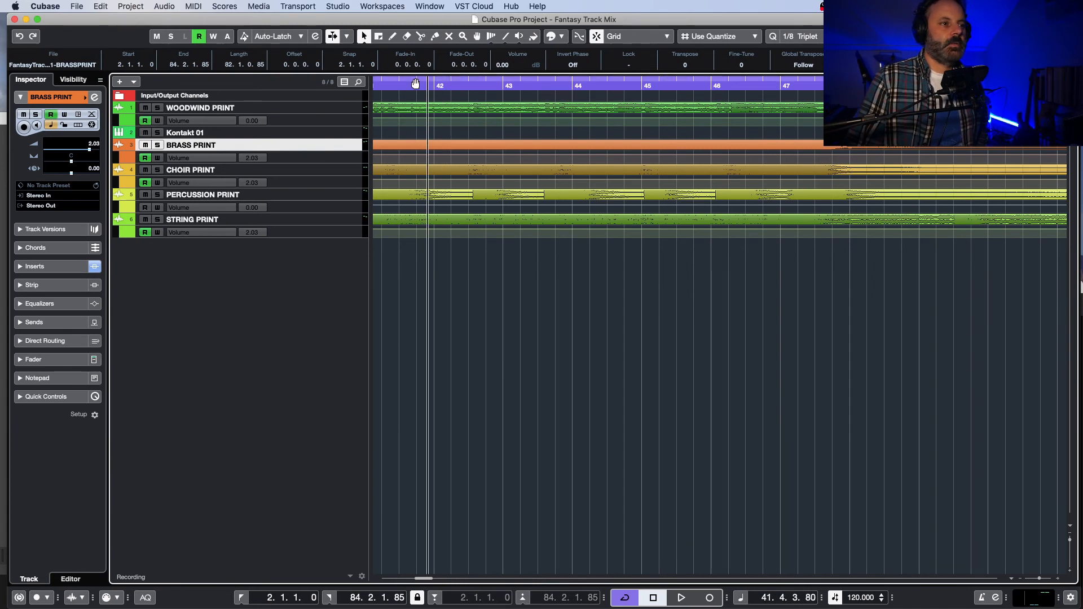
click(418, 81)
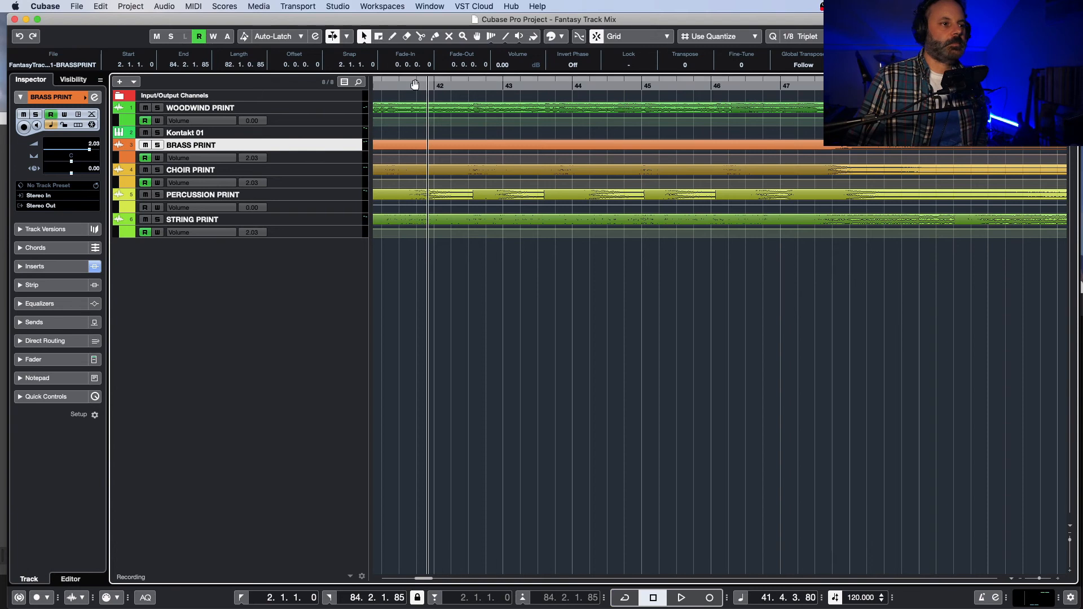
click(432, 289)
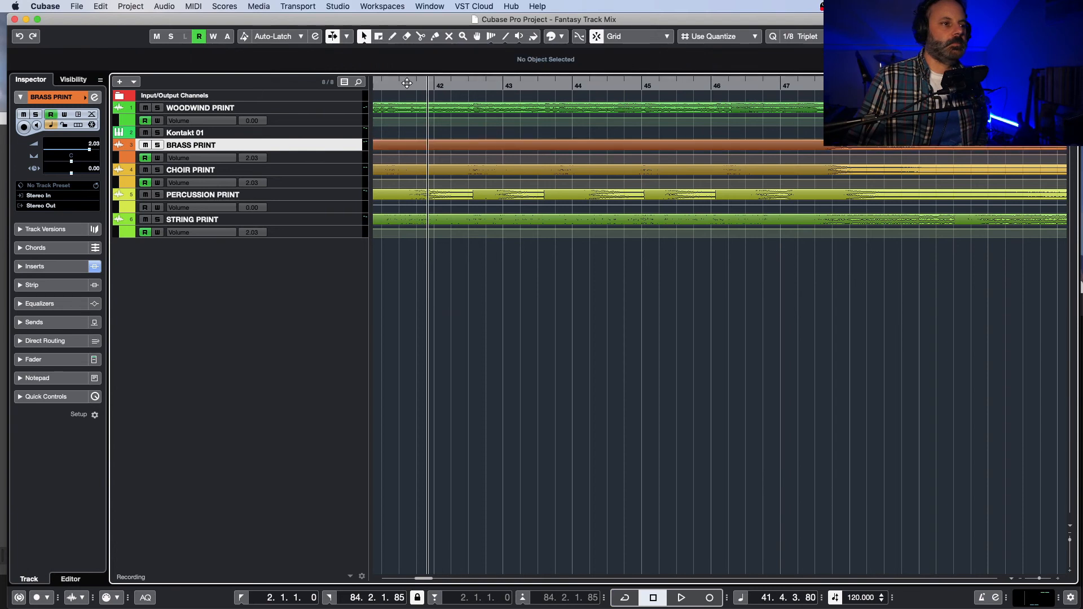
Step: Shift the cycle range to 4.4.1.0–86.4.4.45 with cycle off, and place the project cursor at 41.4.2
click(466, 83)
drag(428, 84, 484, 86)
click(440, 85)
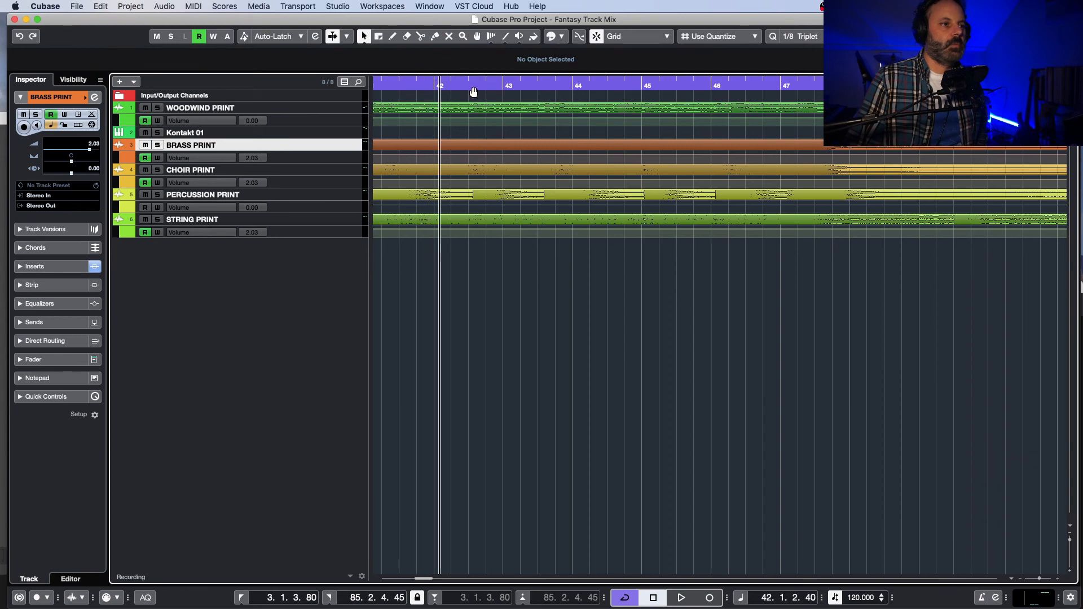
click(428, 82)
click(420, 84)
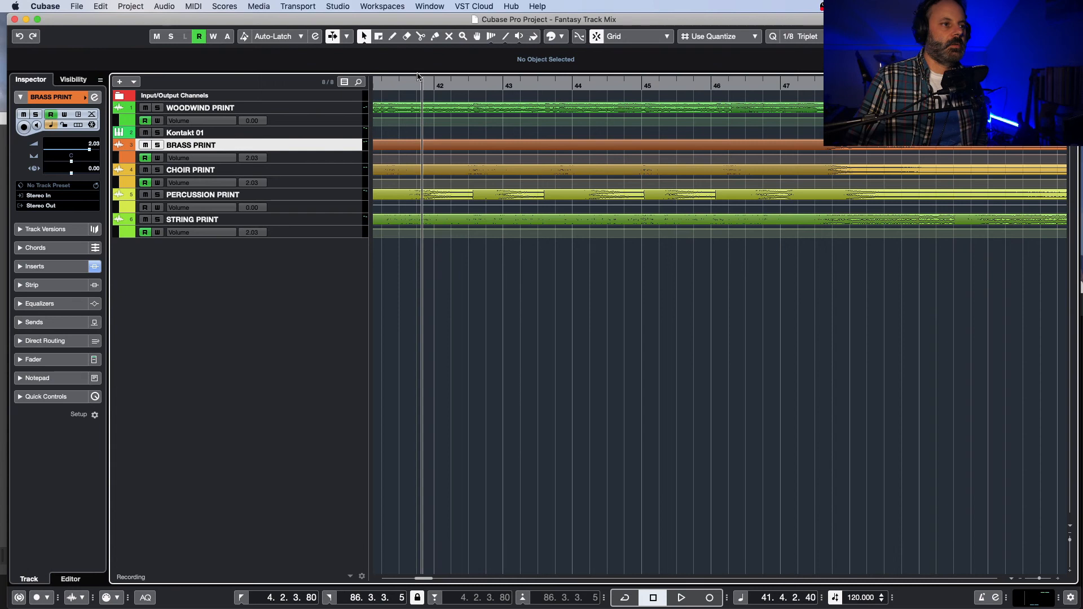
drag(423, 81, 447, 100)
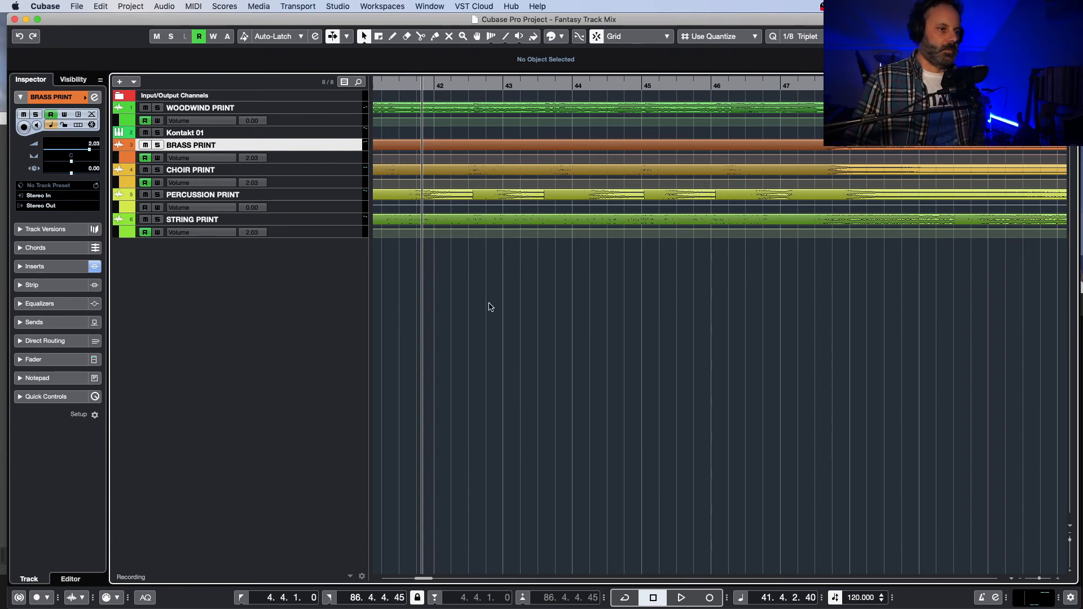
Step: Listen to the limited mix from just before bar 42 to about bar 45, toggling cycle playback between passes
key(space)
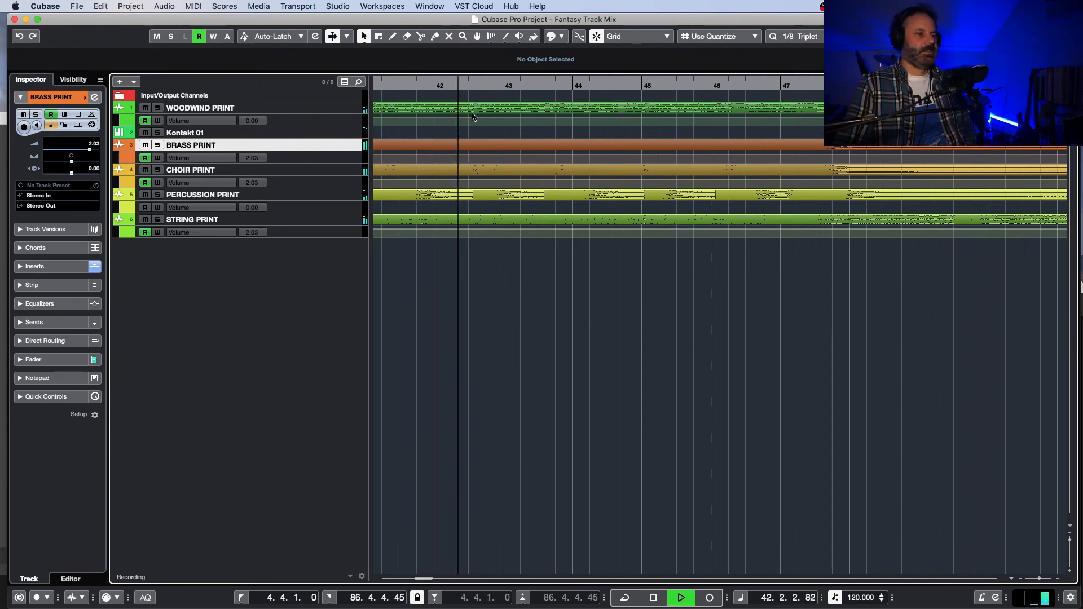
key(space)
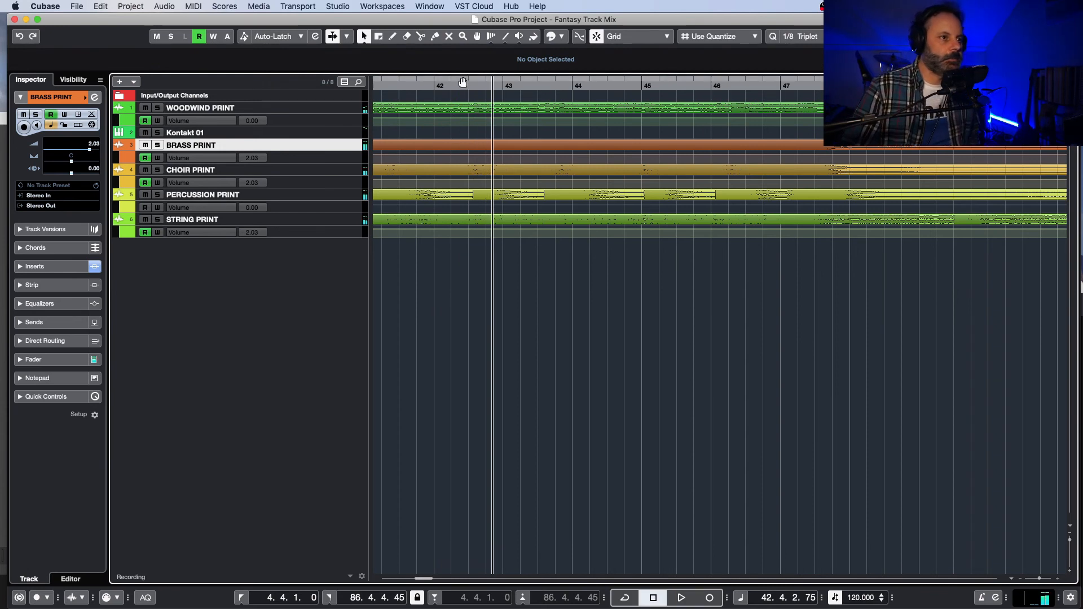
click(464, 83)
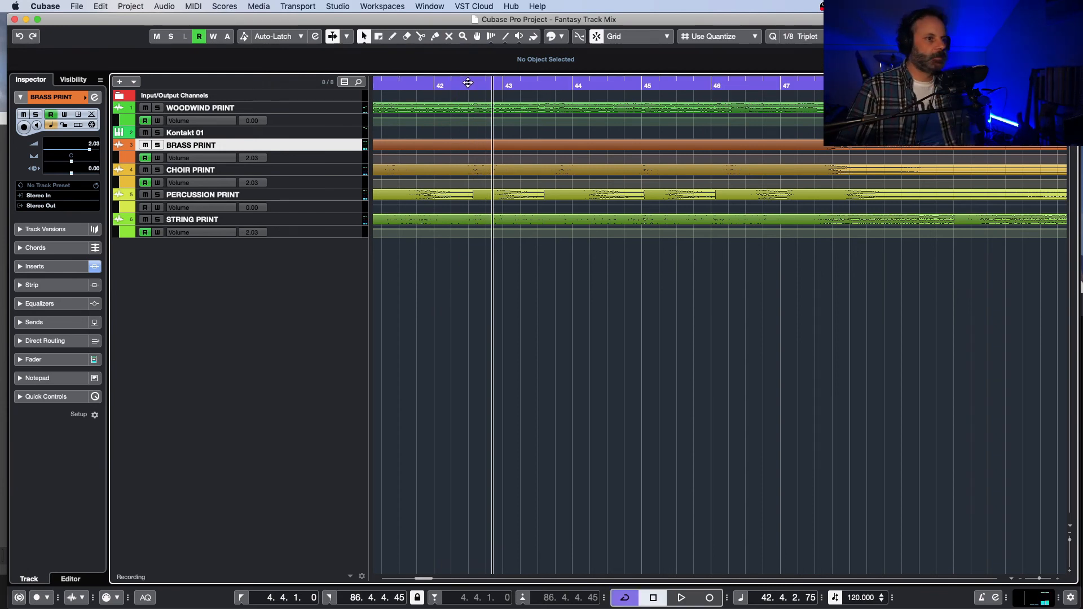
key(space)
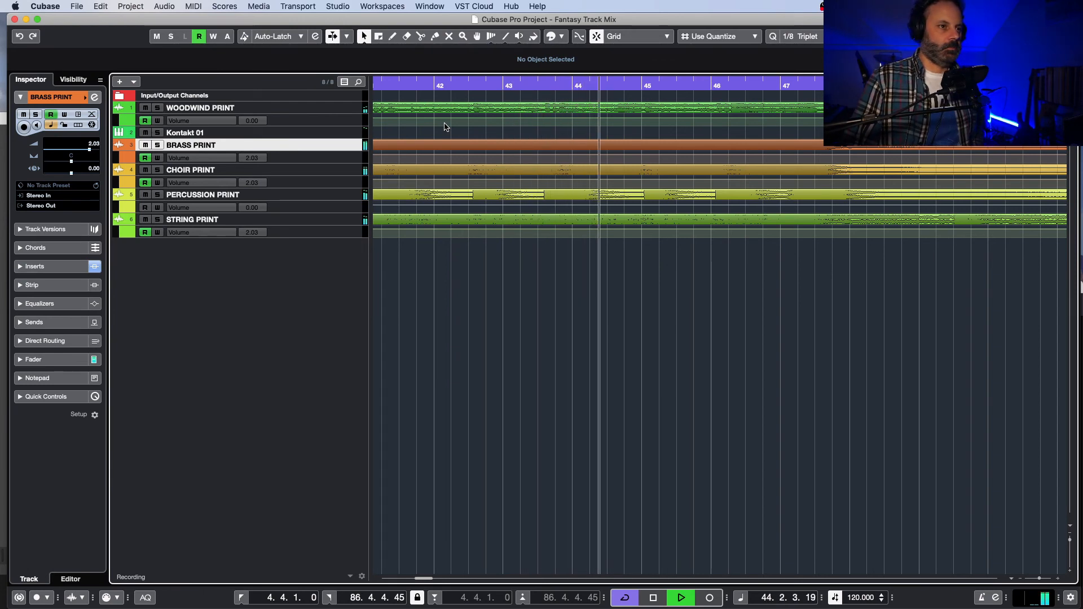
key(space)
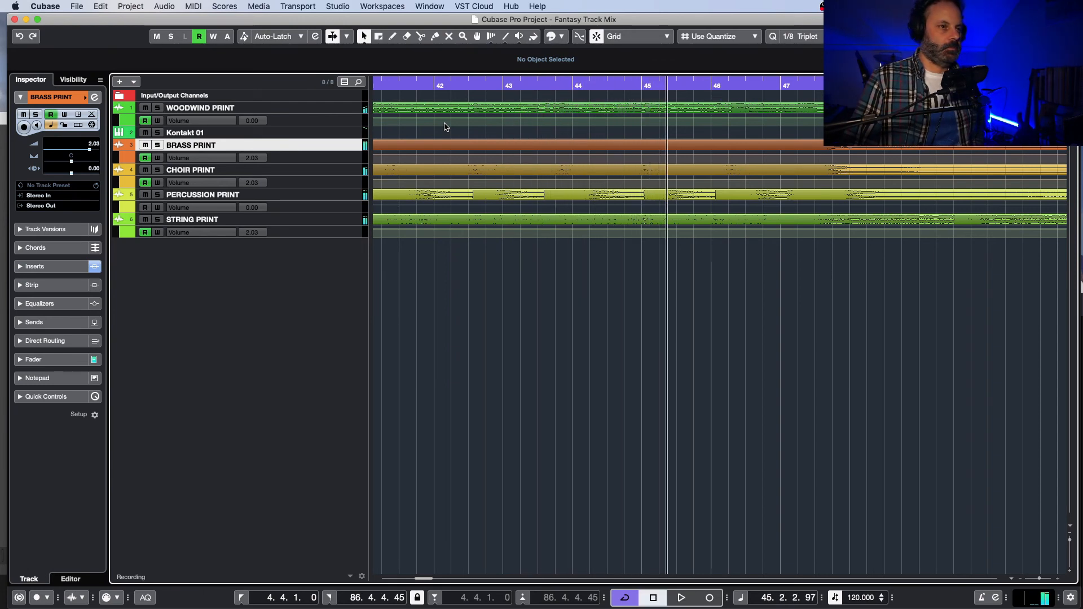
click(439, 83)
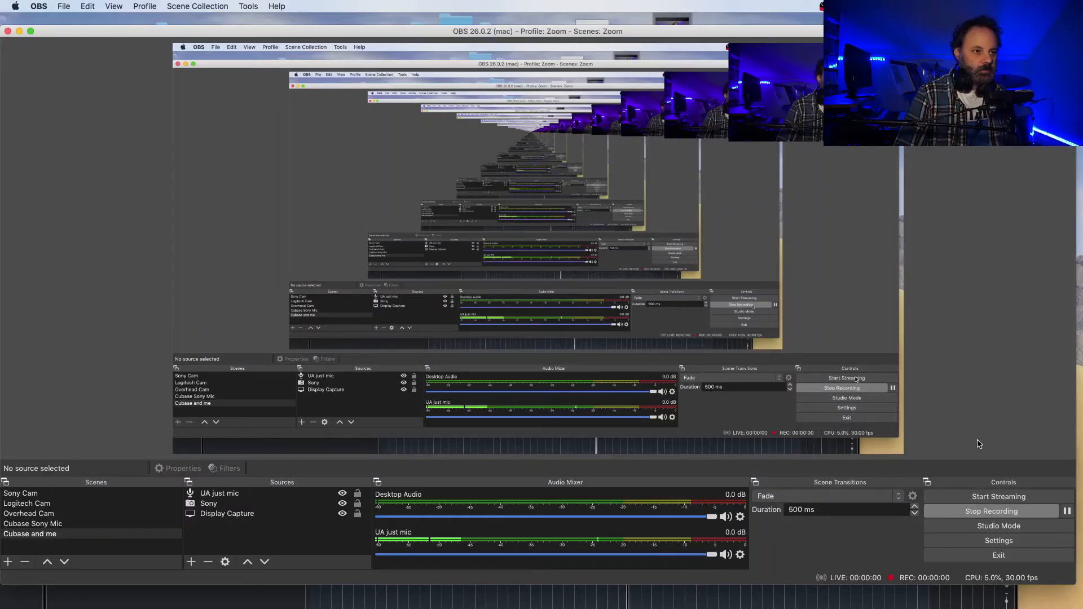
Step: In OBS, move the recording window down out of the way to reveal the Cubase project
drag(613, 31, 774, 544)
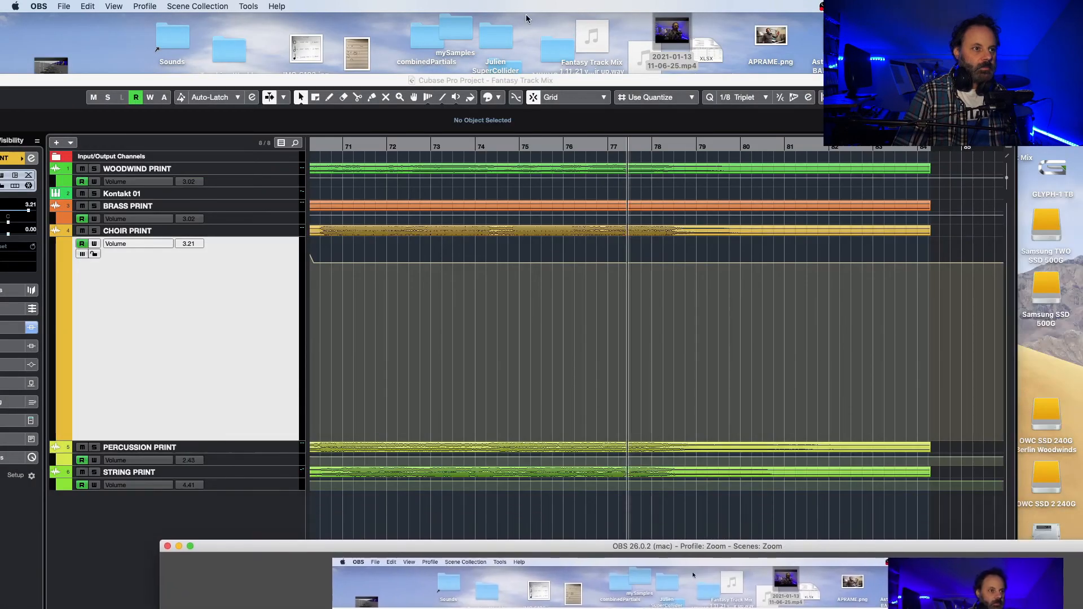
Step: Restore the Cubase project window to the top of the screen and return the arrangement view to bar 1
drag(513, 76, 567, 6)
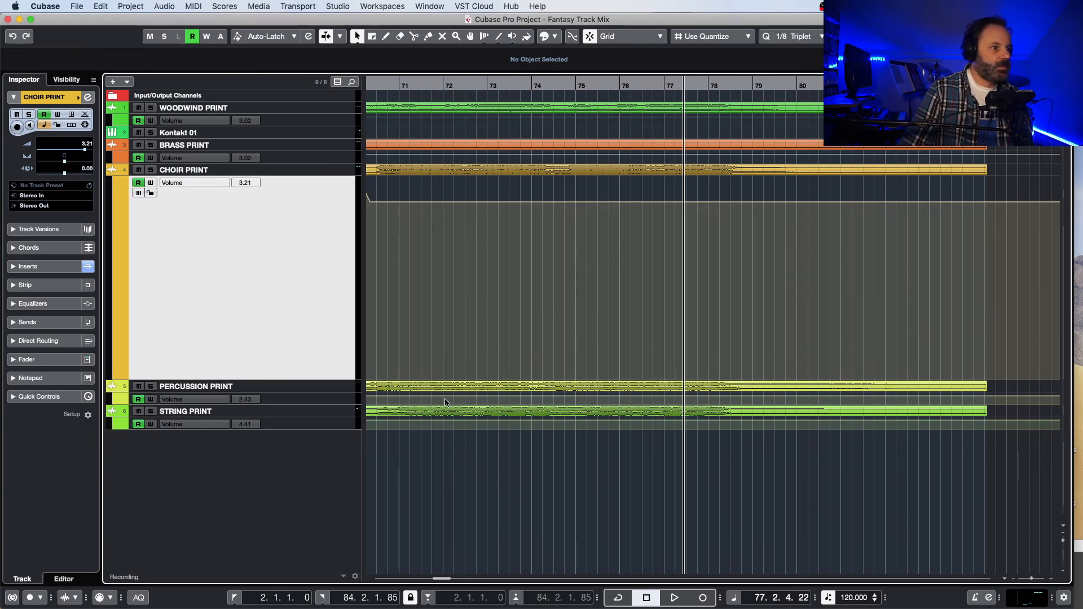
drag(444, 580, 402, 598)
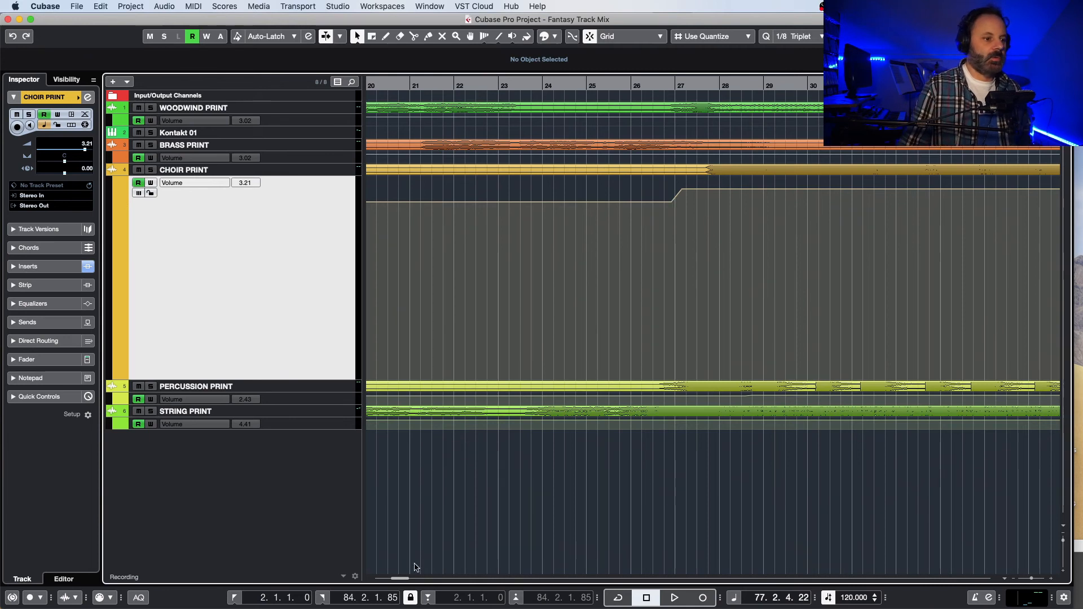
drag(406, 579, 443, 580)
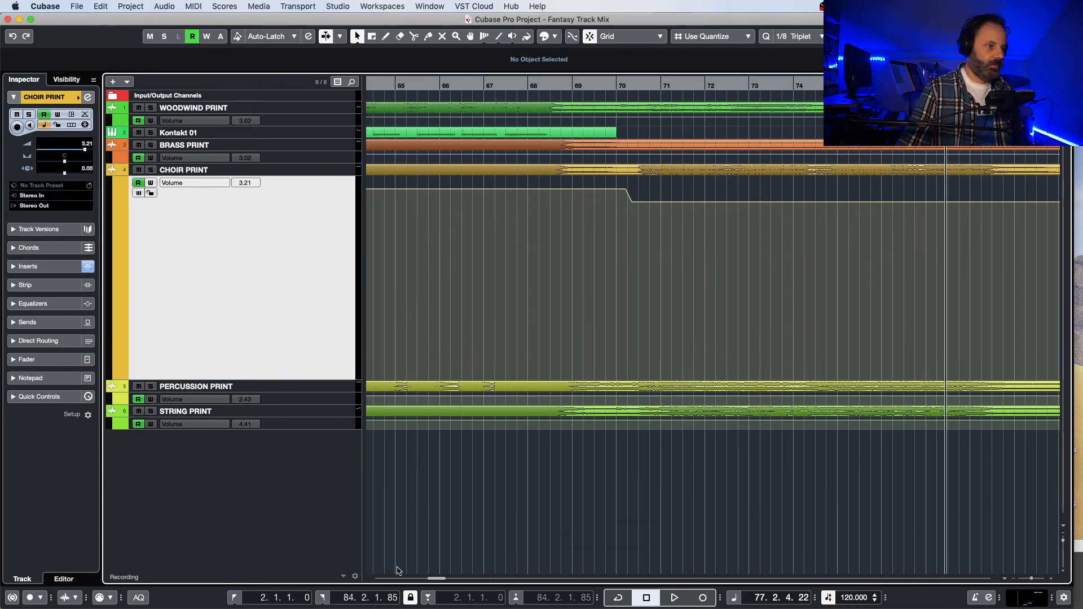
drag(436, 579, 379, 592)
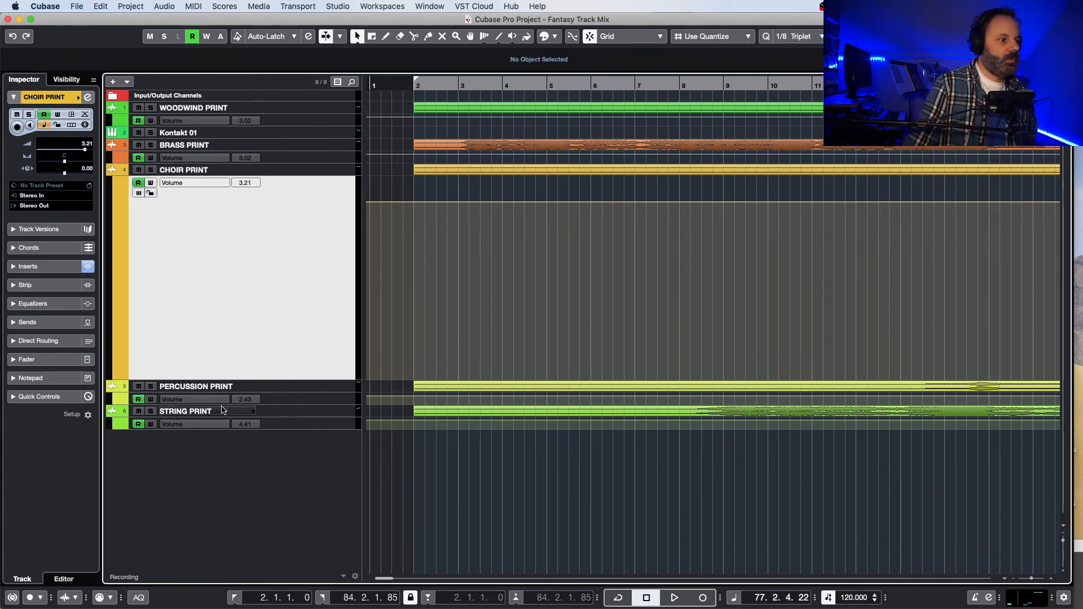
Step: In FabFilter Pro-Q 2 on the STRING PRINT track, set the high-frequency bell band's gain to +2.50 dB and close the plugin and channel settings
click(287, 416)
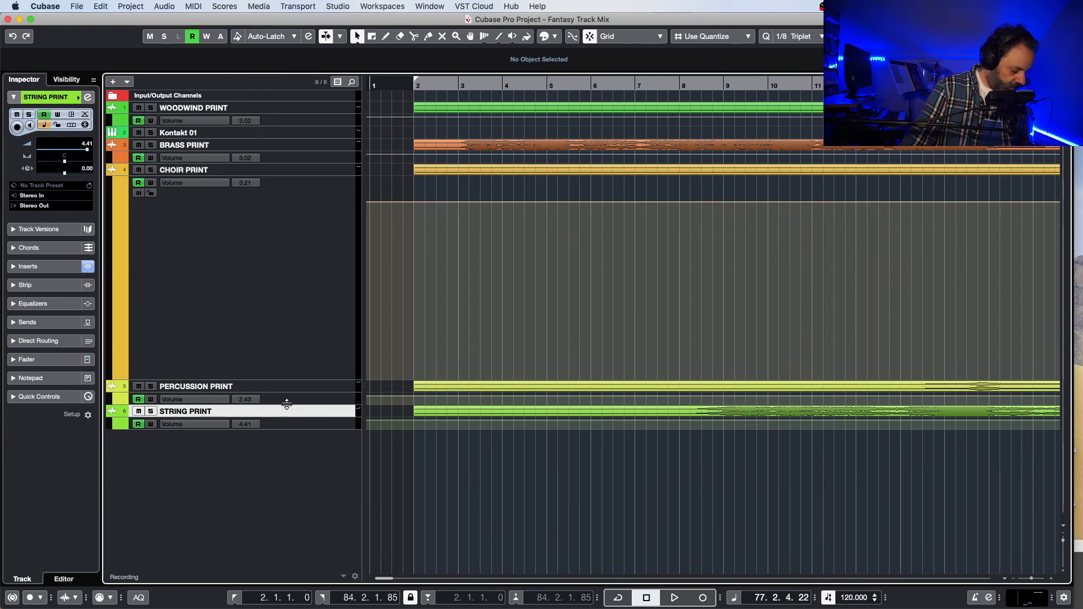
key(e)
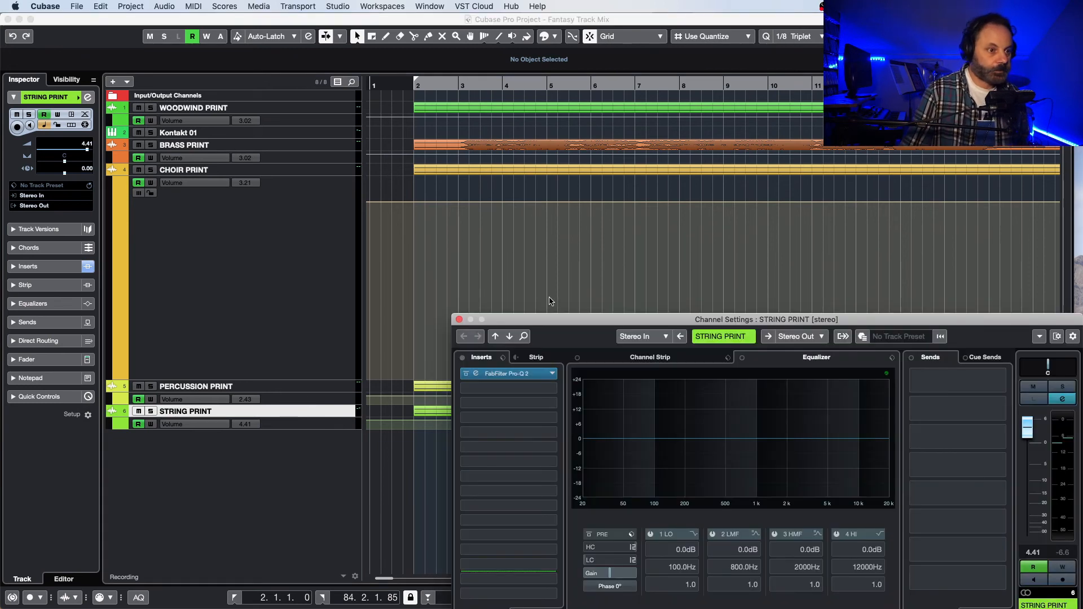
drag(568, 319, 352, 133)
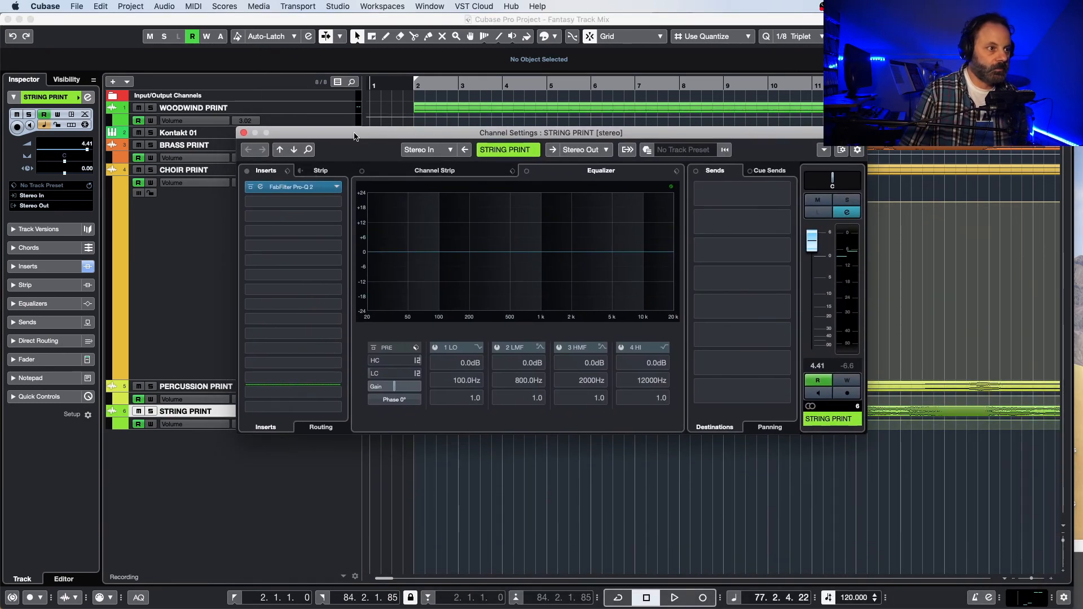
click(302, 192)
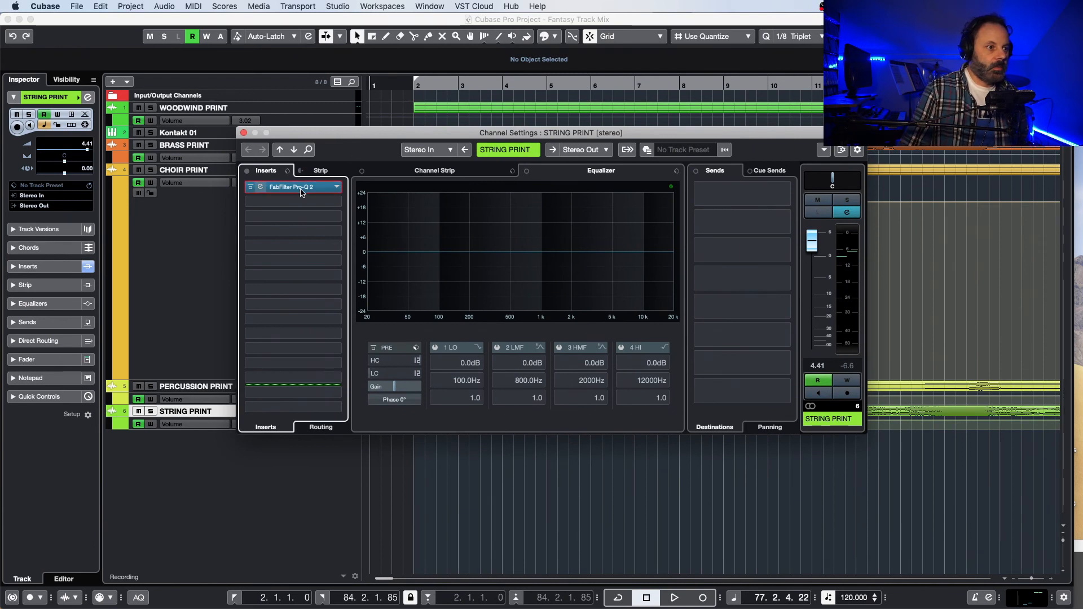
double_click(301, 192)
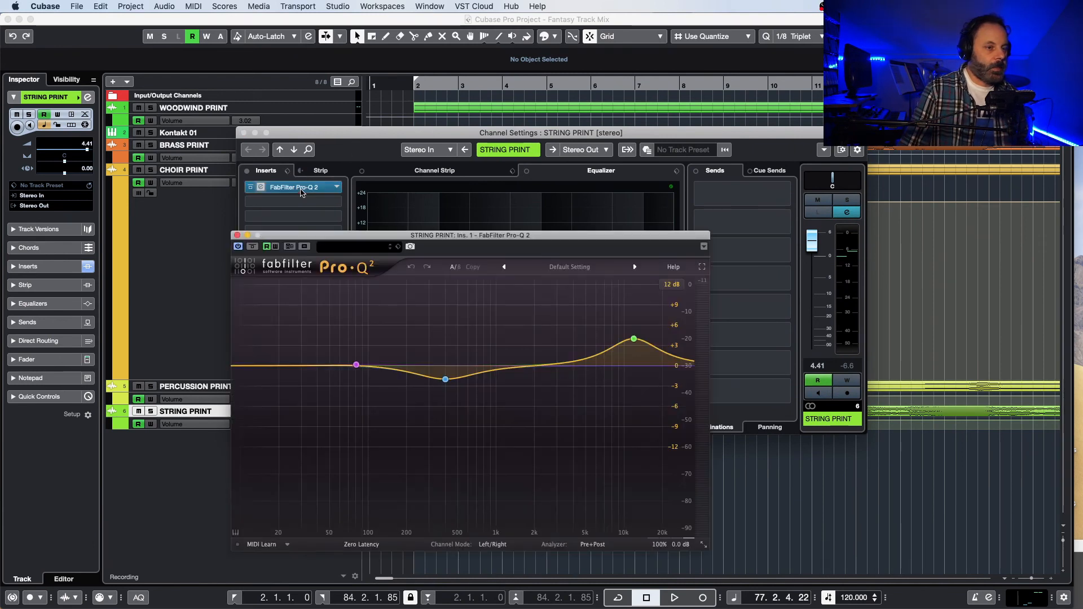
click(633, 340)
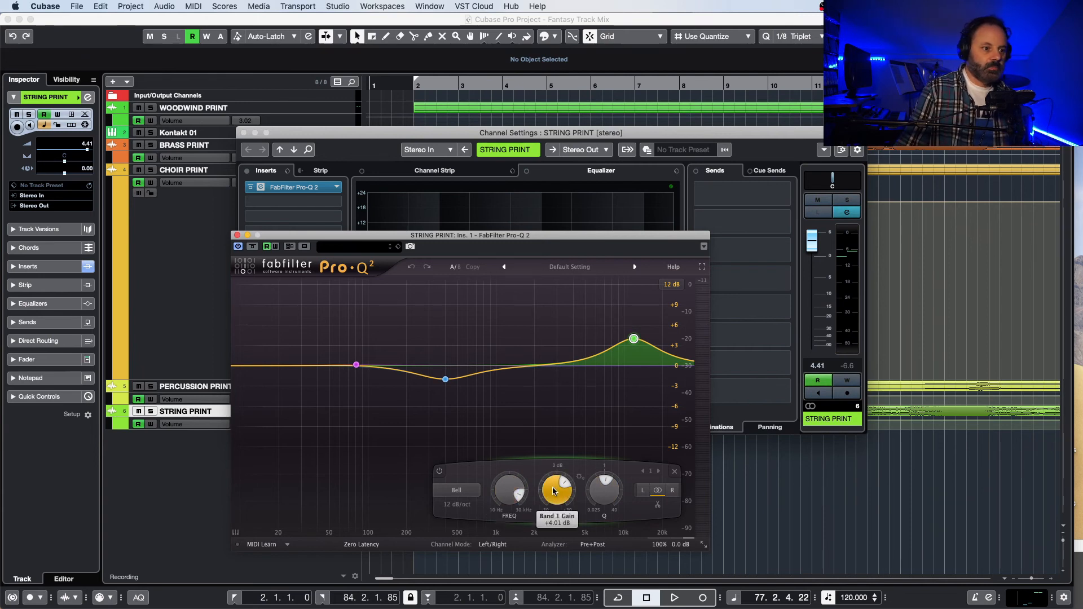
mouse_move(553, 490)
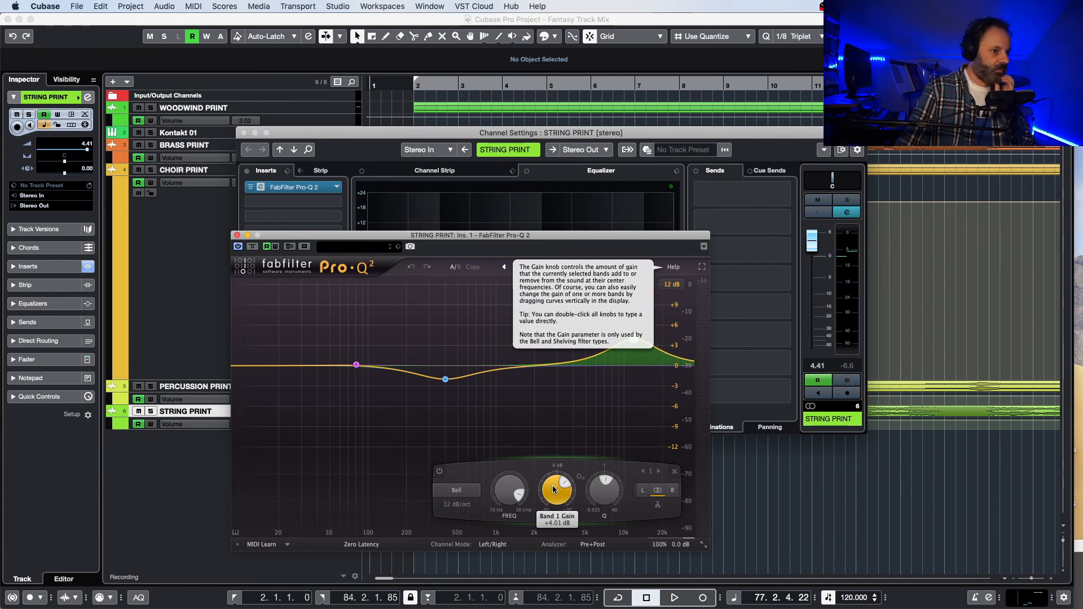
drag(553, 490, 551, 508)
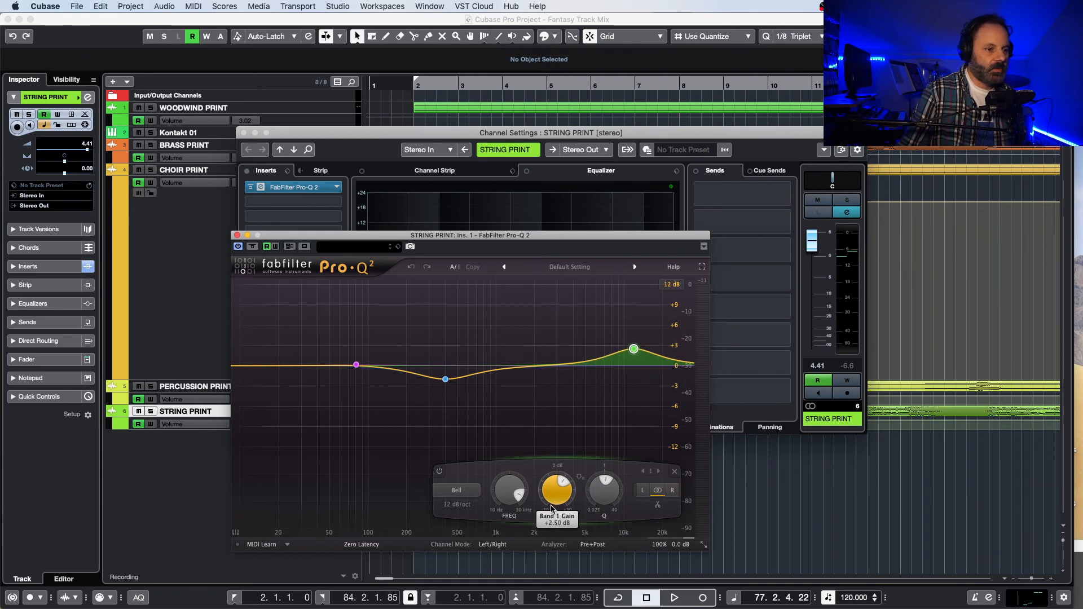
click(237, 235)
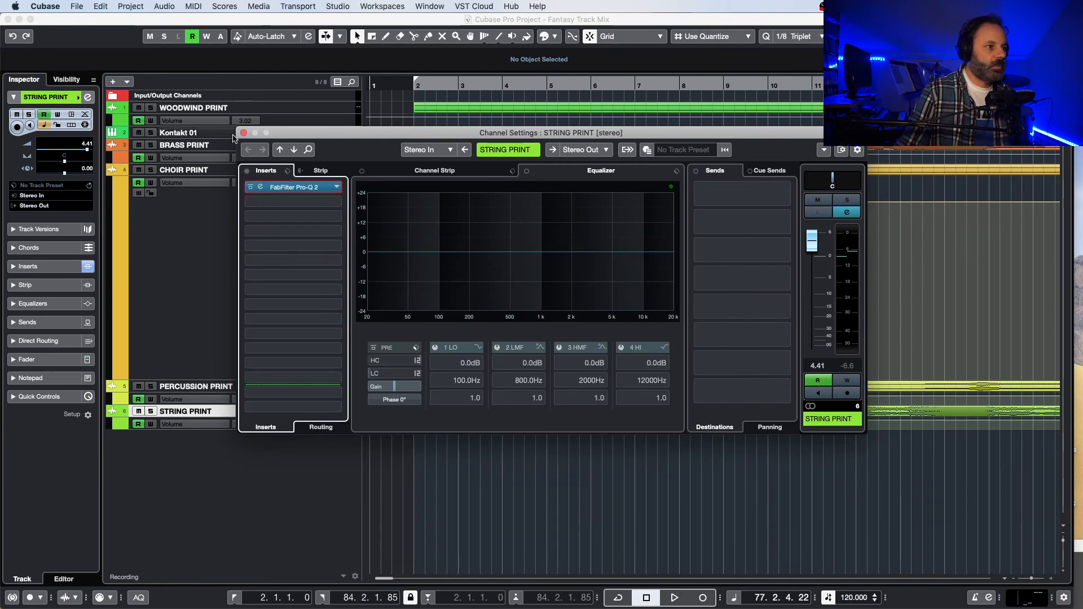
click(243, 132)
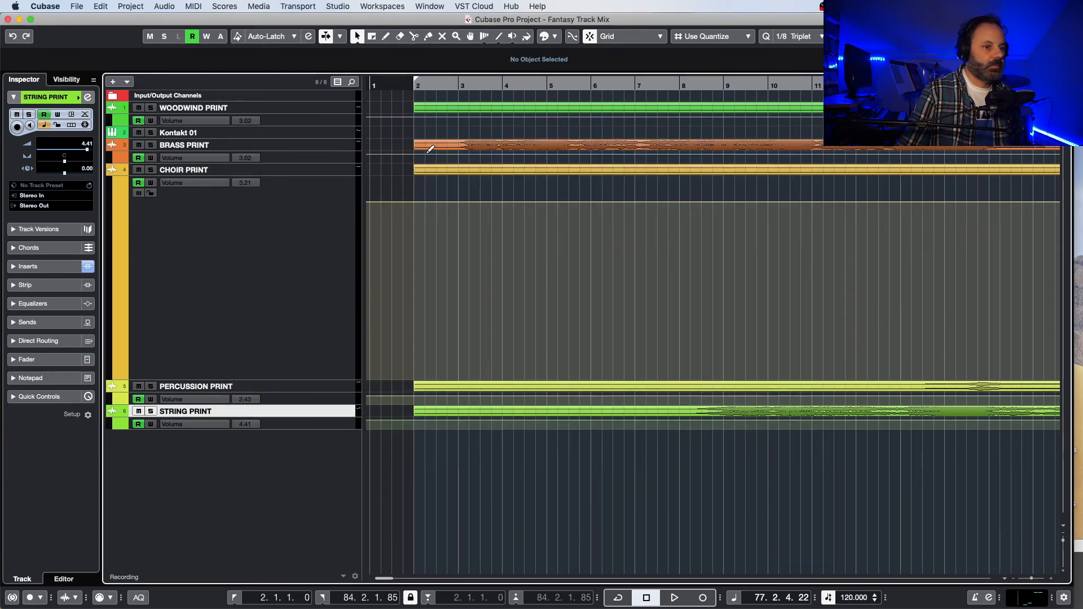
Step: Solo STRING PRINT during playback from about bar 8 and compare its sound with FabFilter Pro-Q 2 bypassed and active
click(668, 84)
key(space)
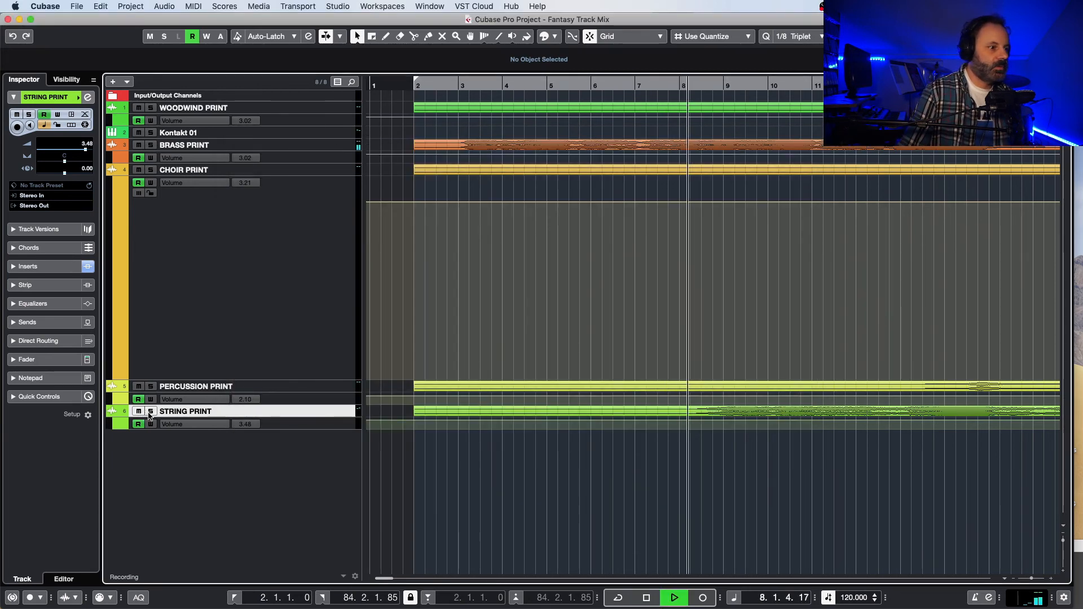
click(151, 411)
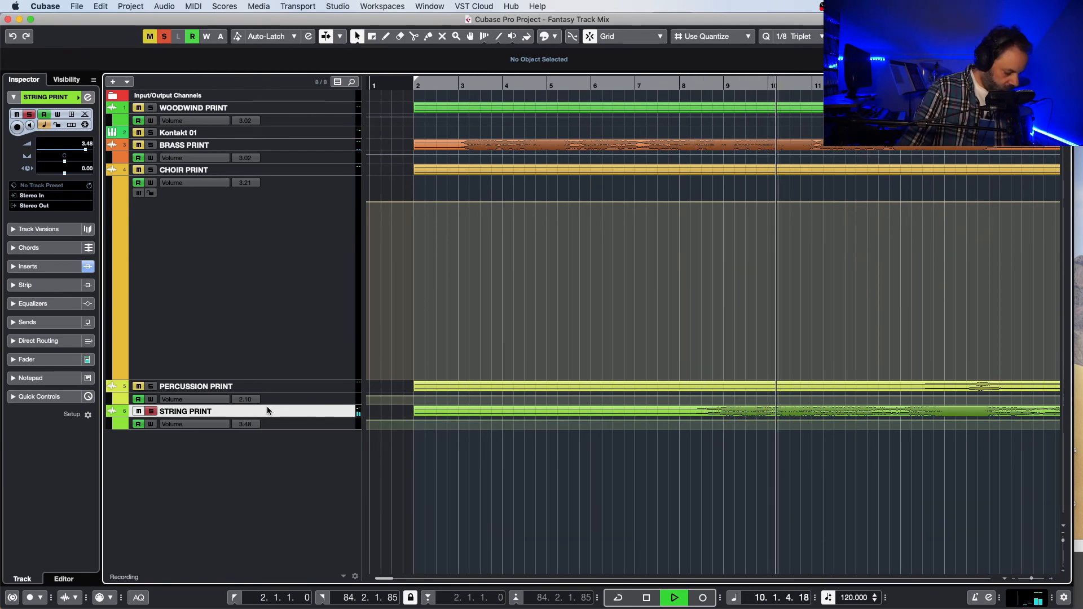
key(e)
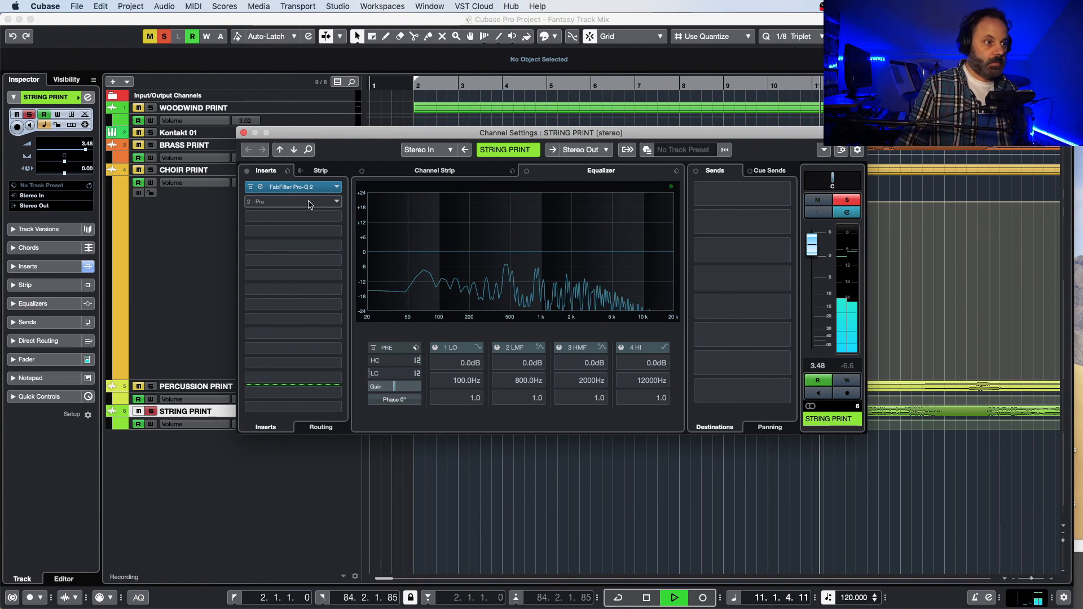
click(293, 187)
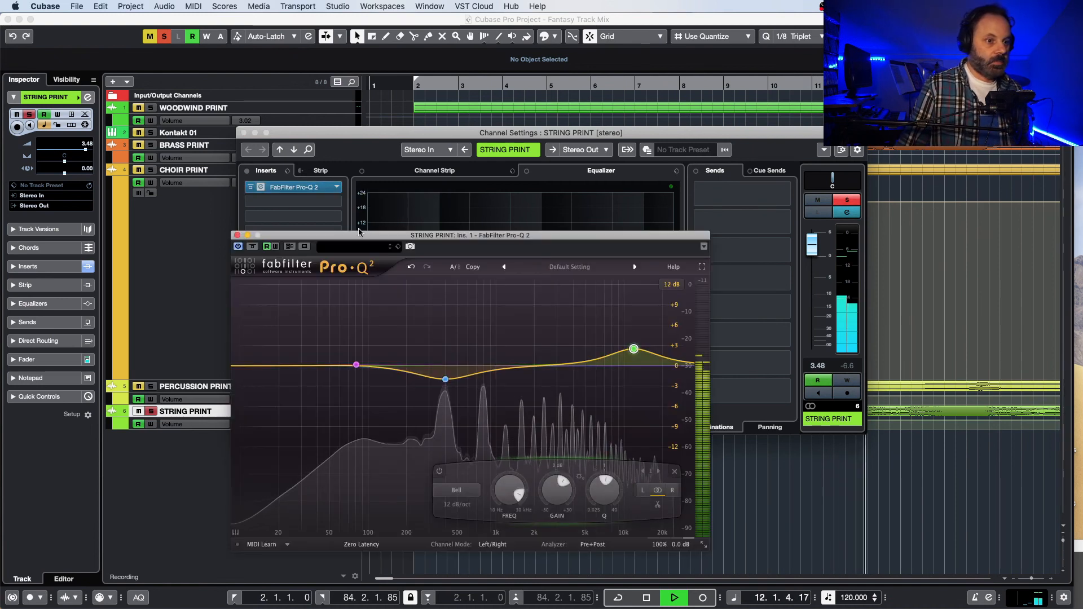
click(238, 247)
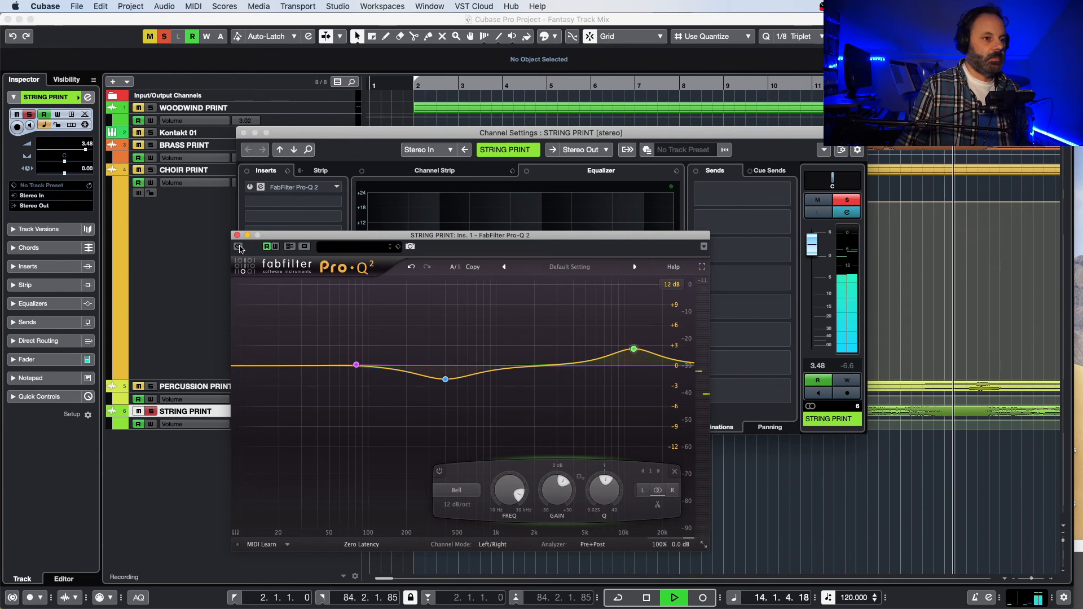
click(238, 247)
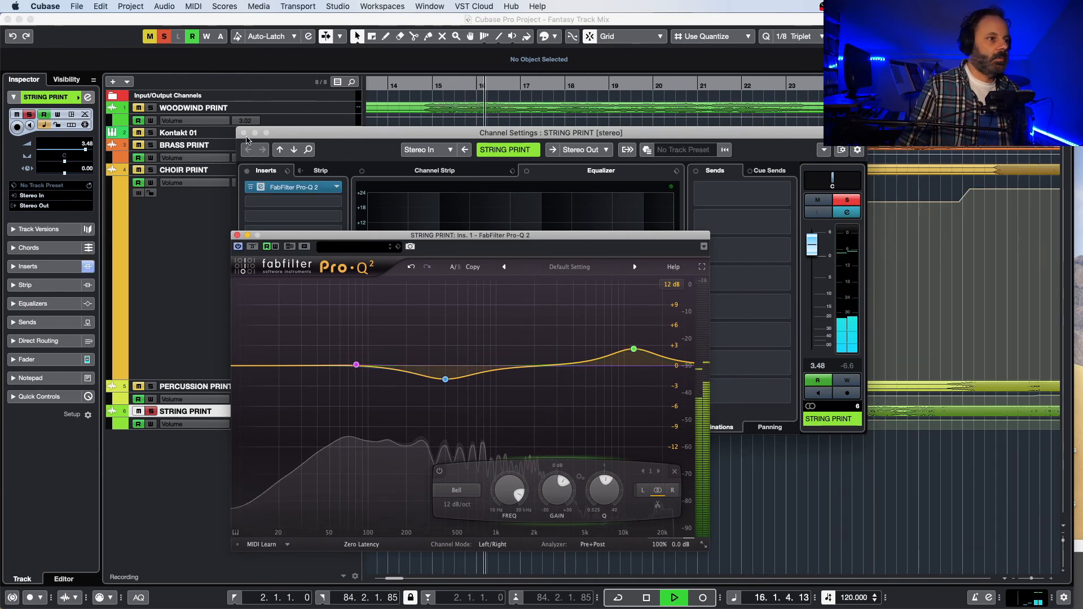
key(space)
click(243, 133)
click(237, 235)
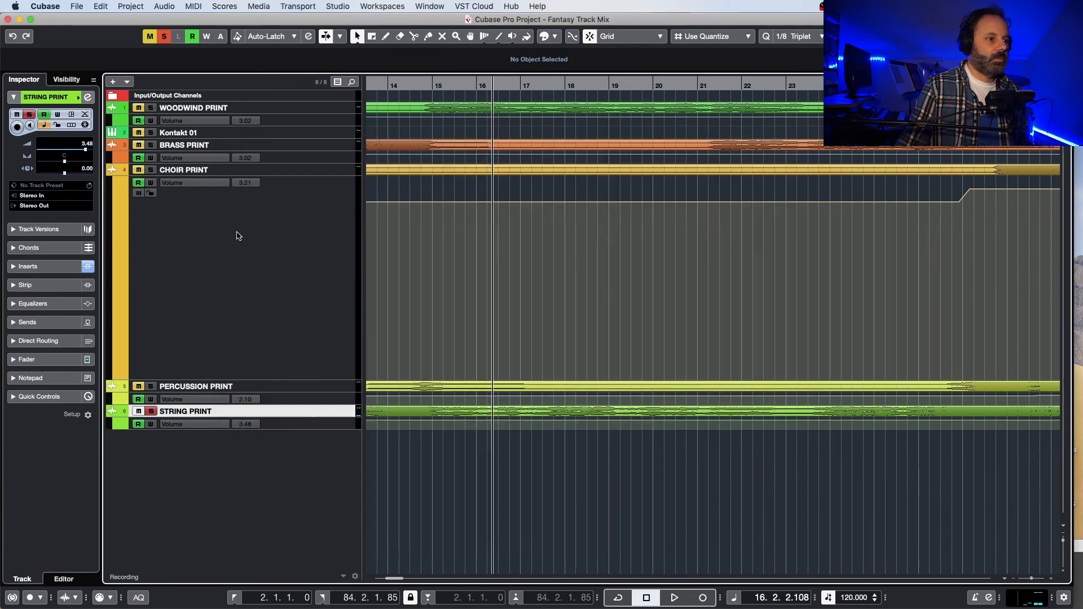
Step: Compare the soloed strings with and without Pro-Q 2 from just before bar 27, then unsolo STRING PRINT
drag(405, 579, 409, 580)
click(460, 86)
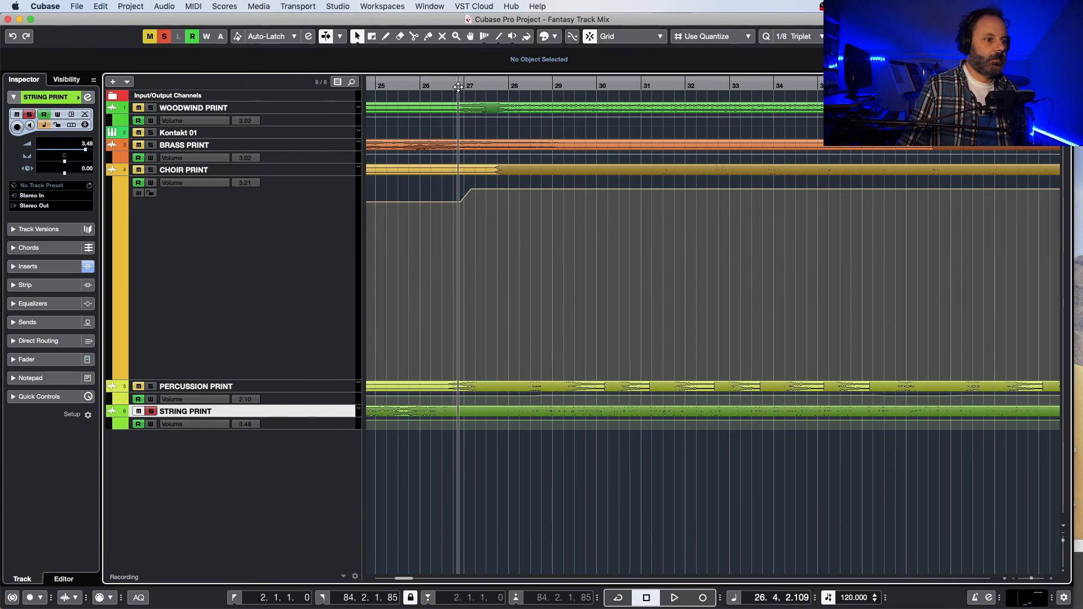
key(space)
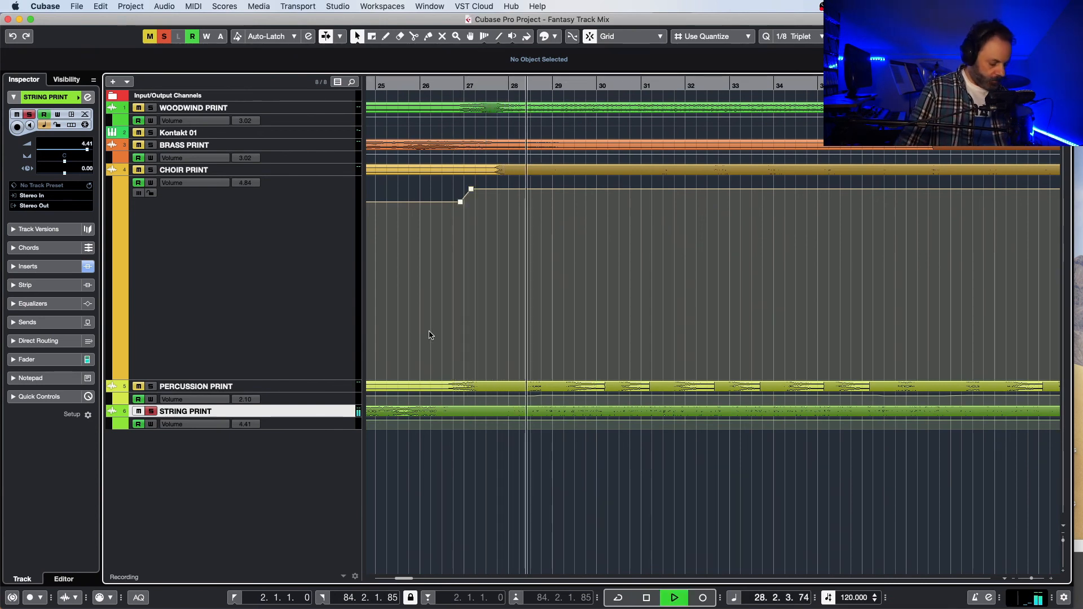
key(e)
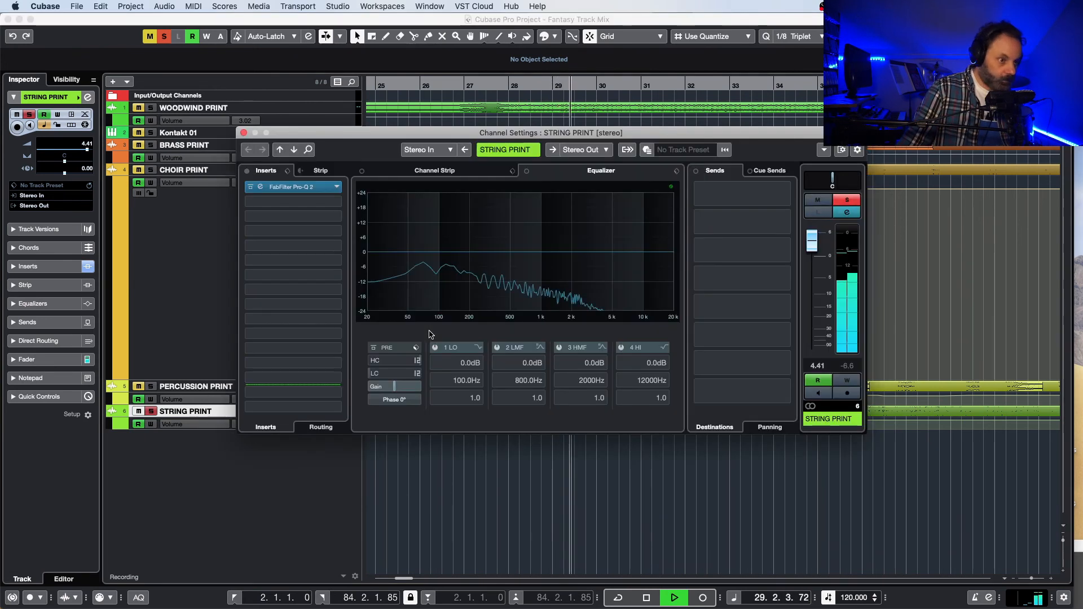
click(271, 187)
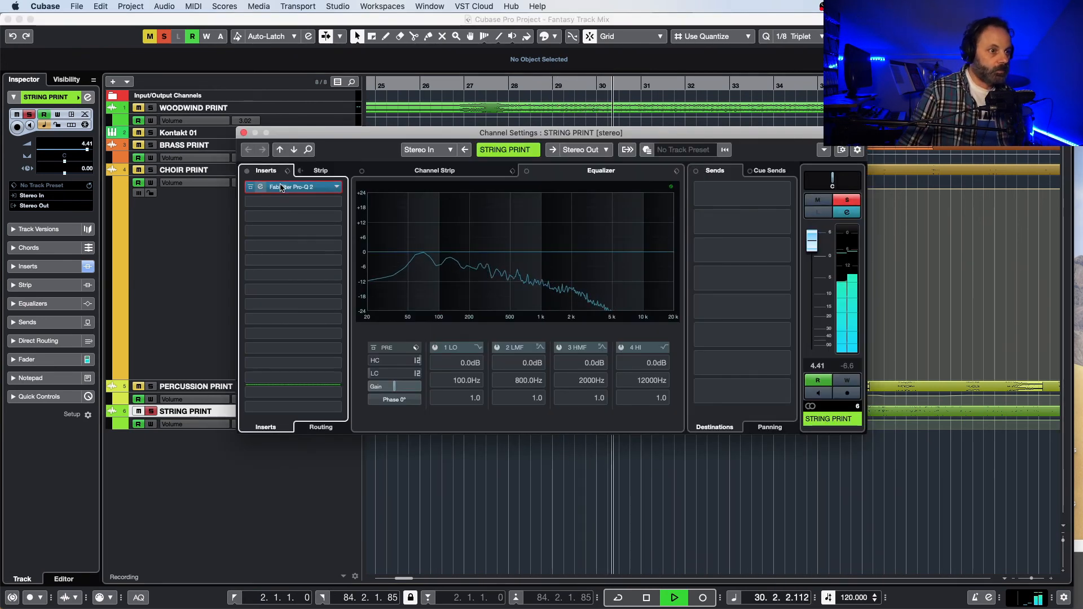
click(238, 246)
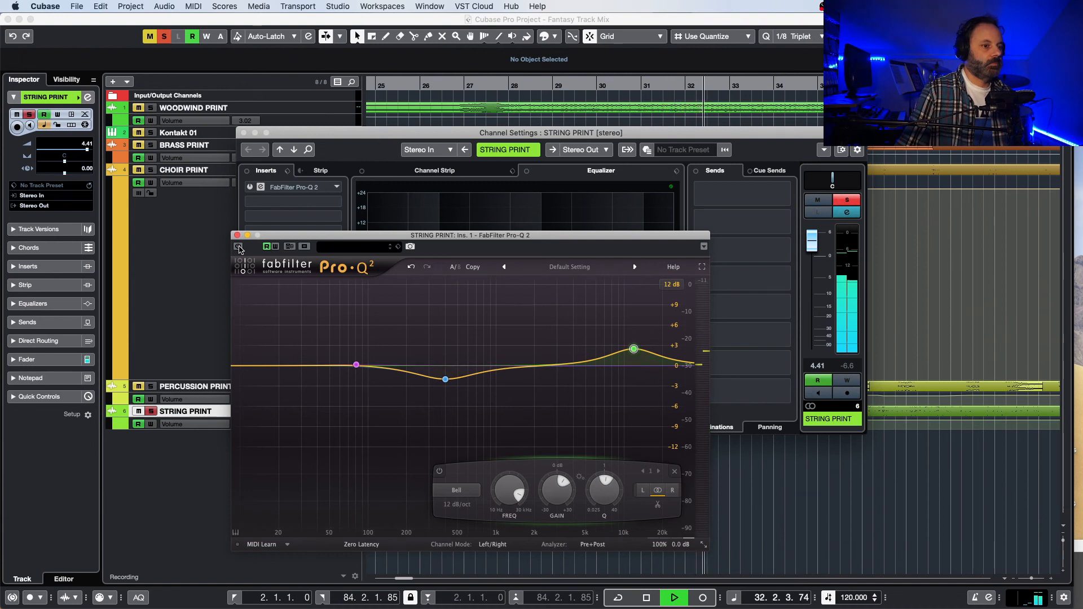
click(238, 247)
key(space)
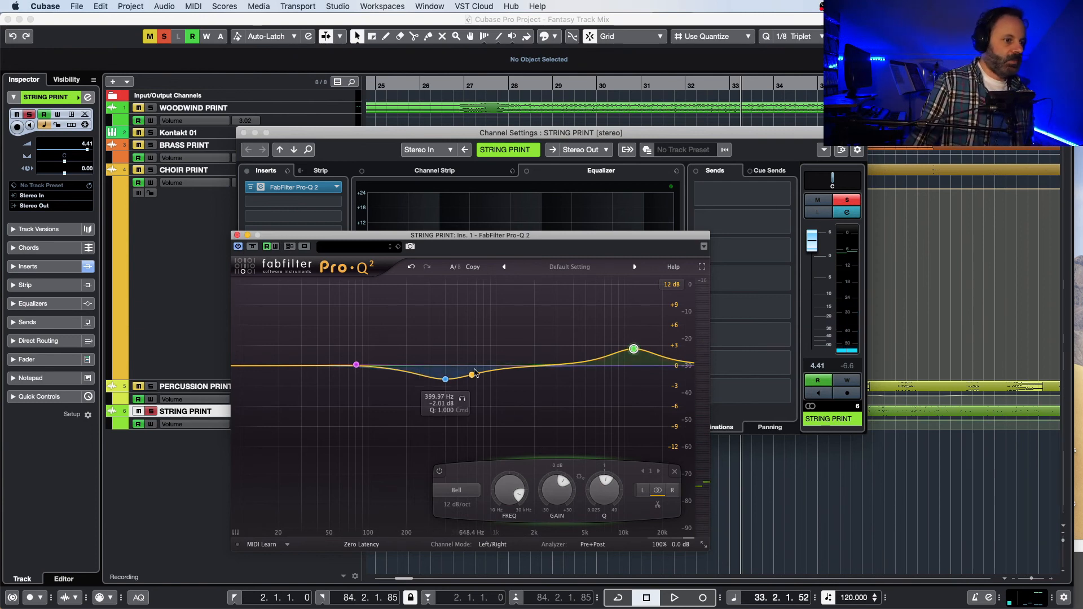
click(236, 235)
click(244, 132)
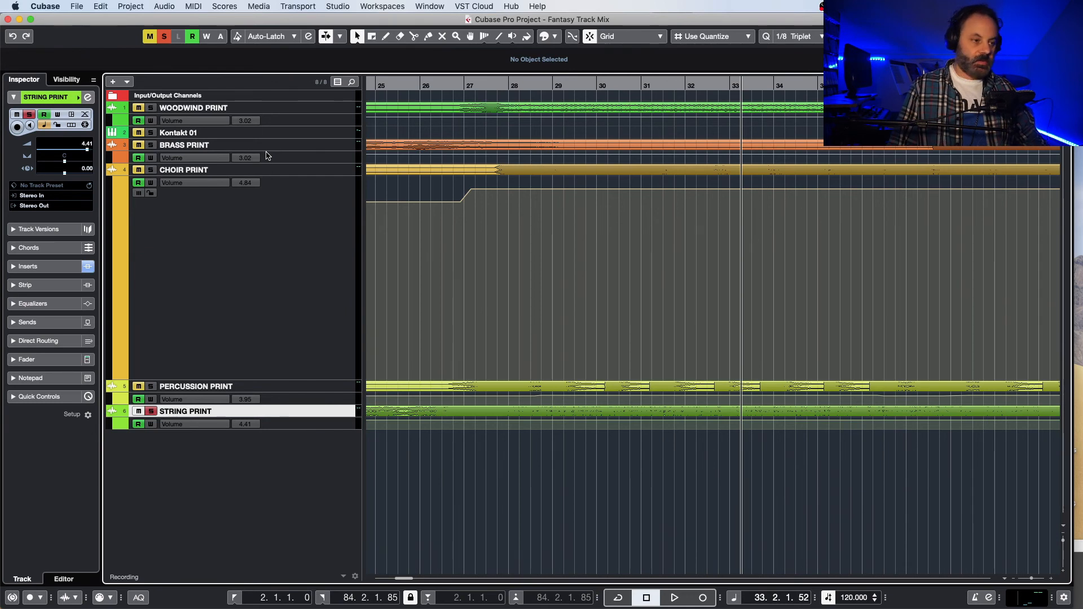
click(152, 412)
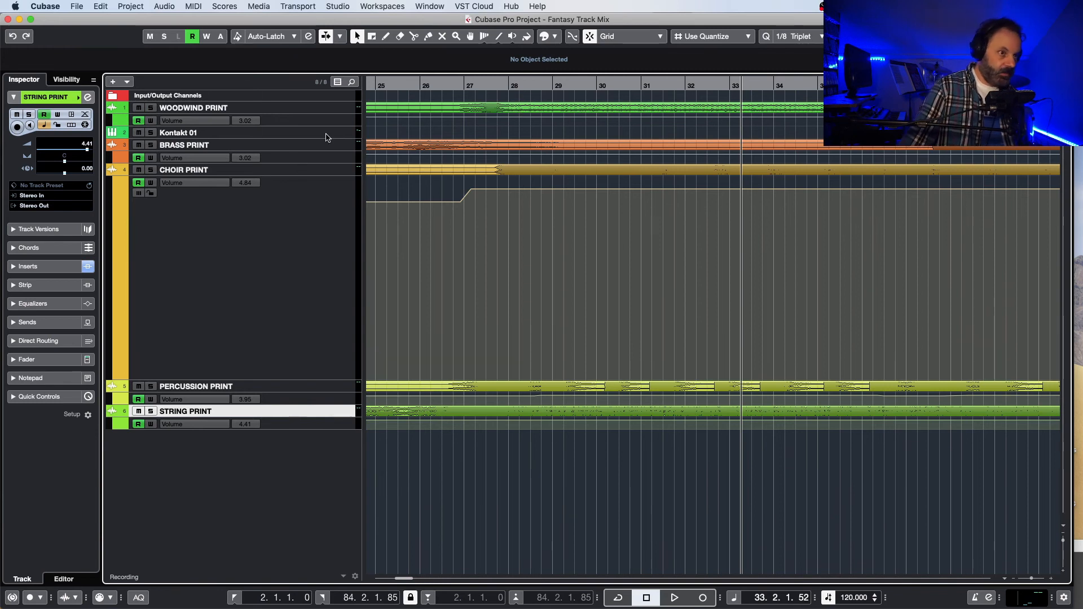
Step: Start playback of the full mix from just before bar 3 and open the MixConsole
click(421, 85)
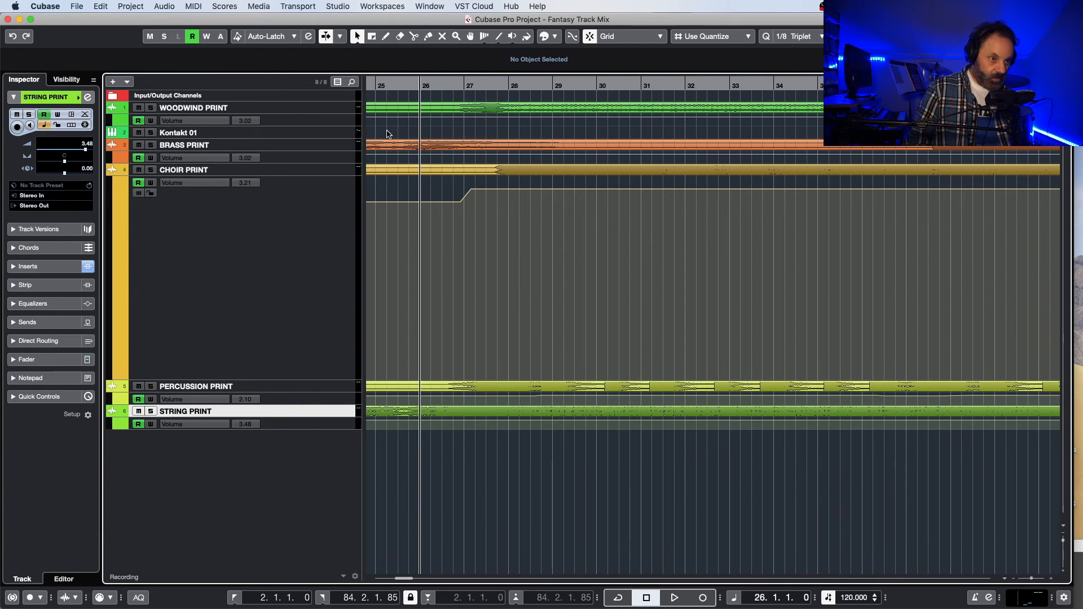
drag(410, 576, 385, 595)
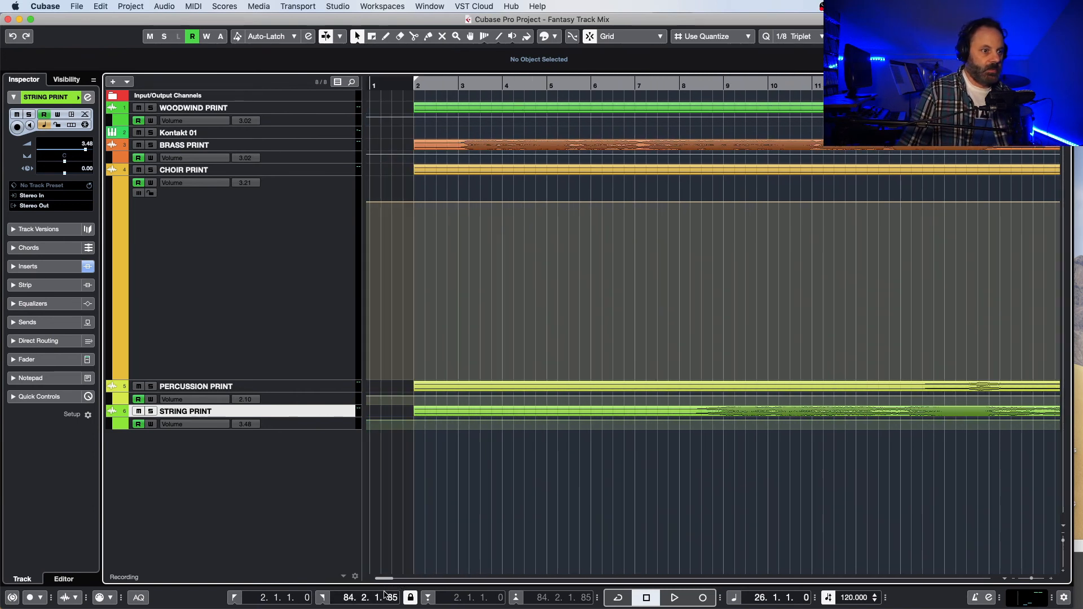
click(453, 82)
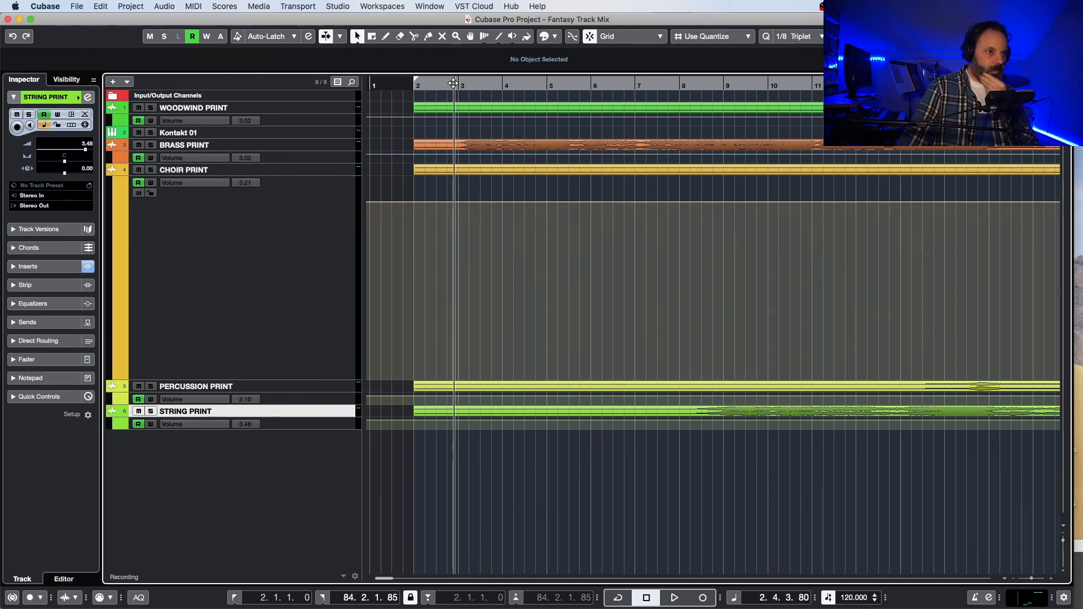
key(space)
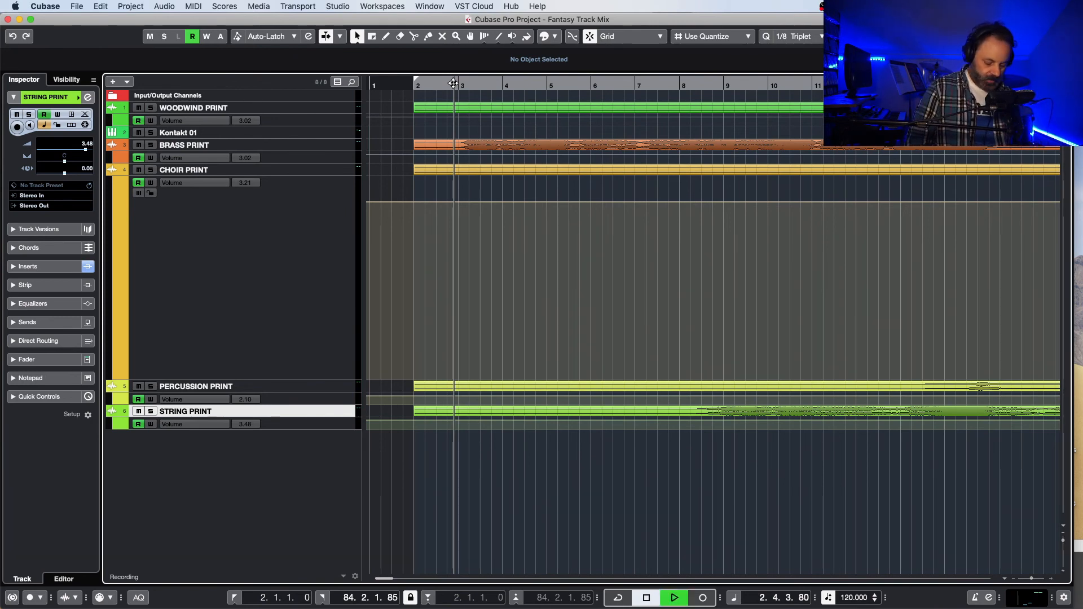
key(F3)
key(F3)
key(F3)
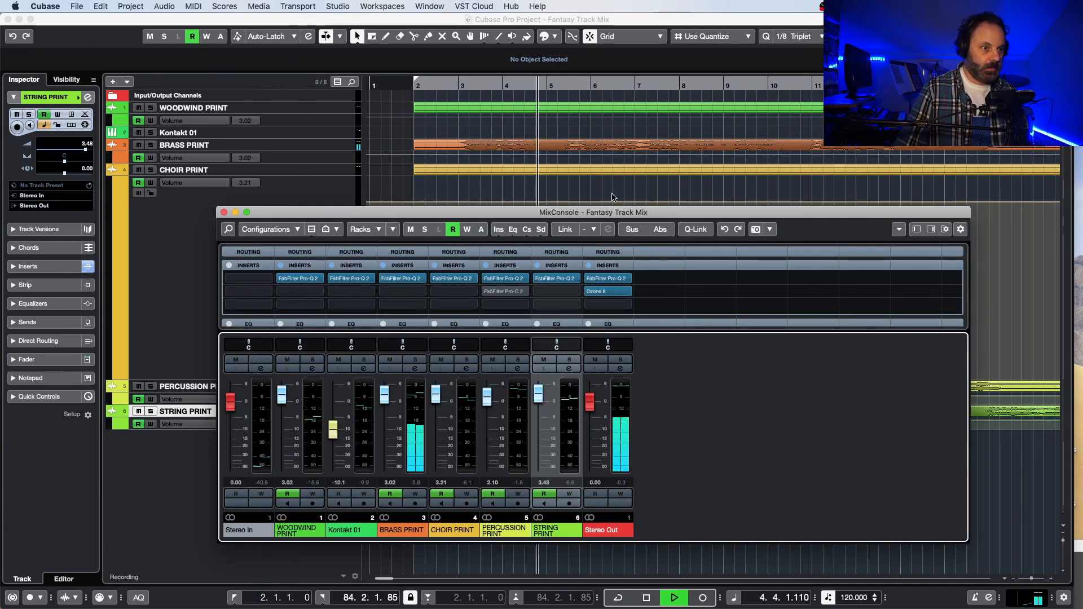
Step: Deactivate Ozone 8 on the Stereo Out channel, stop playback and move the plugin to the third insert slot
mouse_move(606, 296)
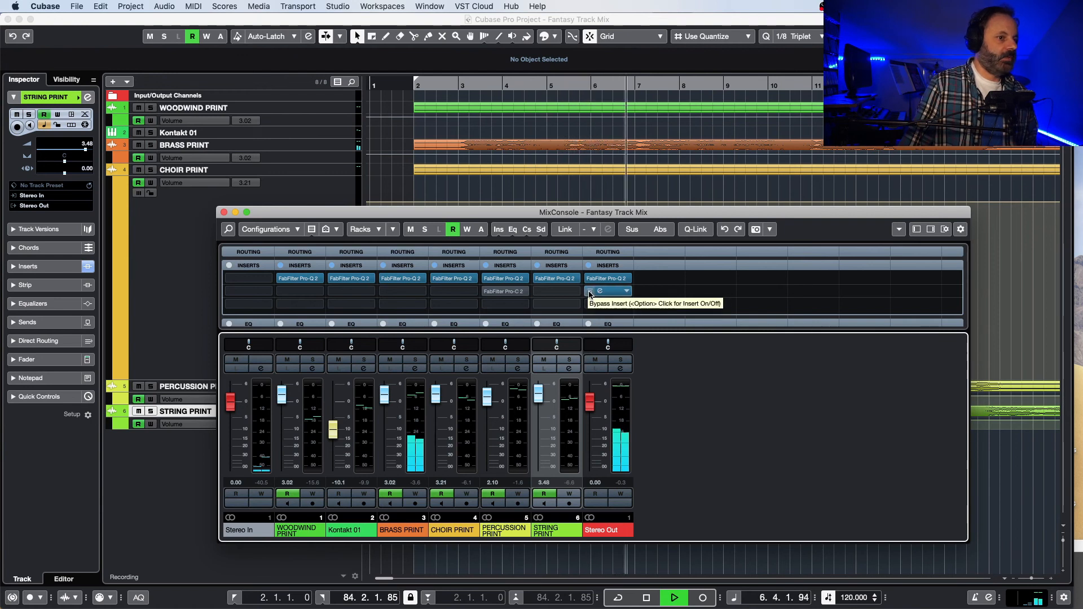
click(591, 294)
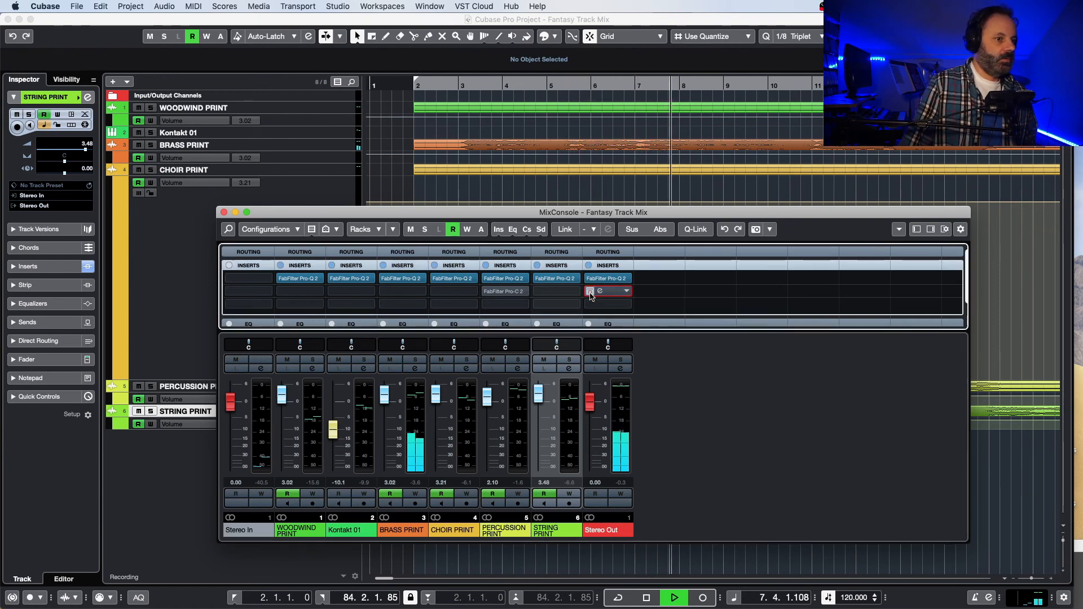
key(space)
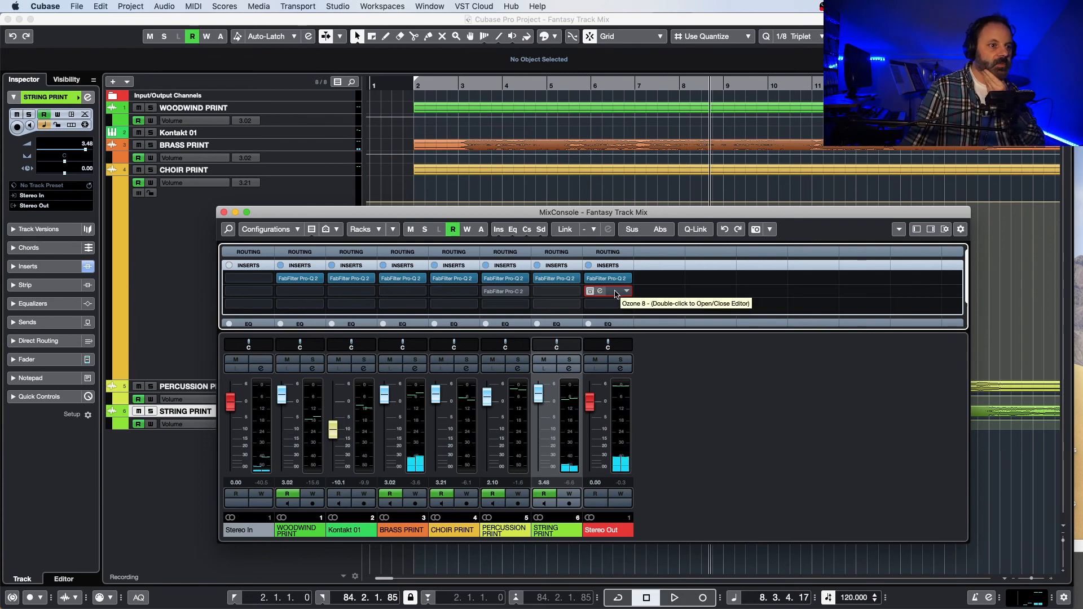
drag(616, 293, 615, 306)
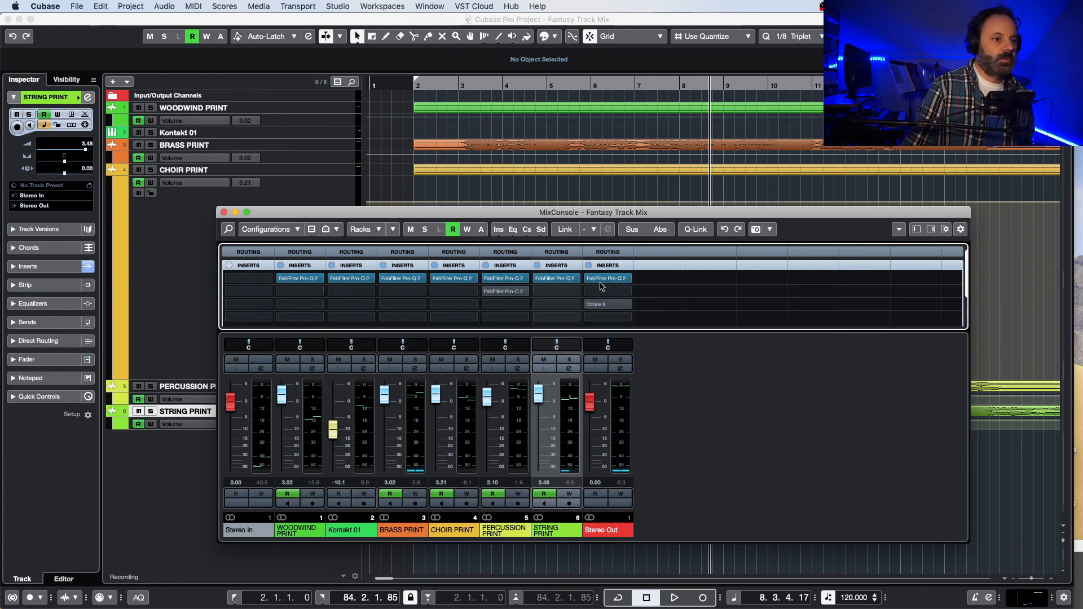
Step: Open FabFilter Pro-Q 2 on the Stereo Out channel and examine its EQ curve and high-frequency shelf during playback from about bar 8
key(space)
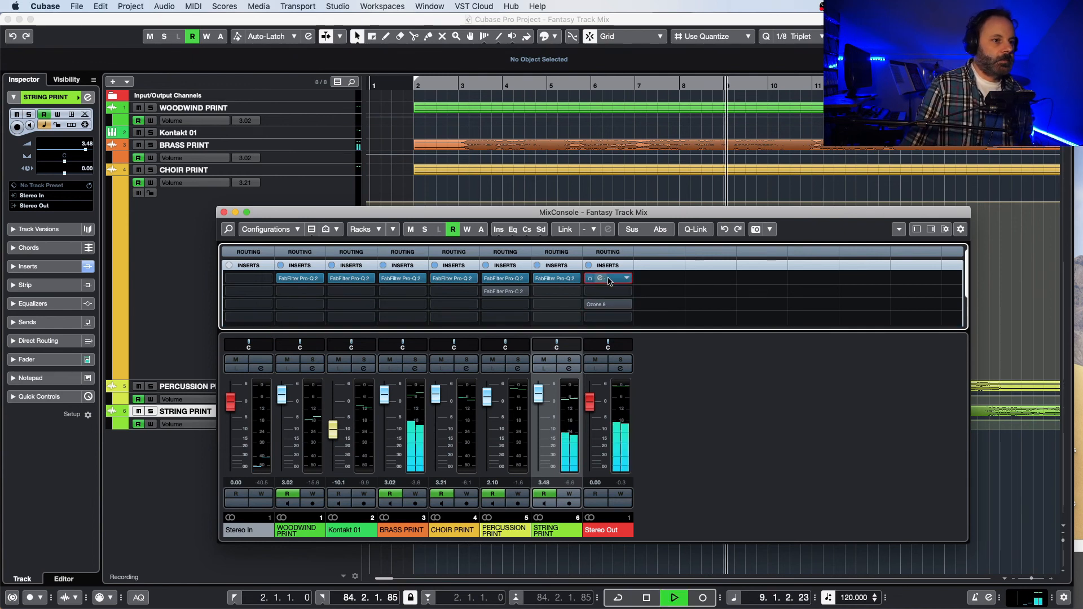
click(609, 281)
key(space)
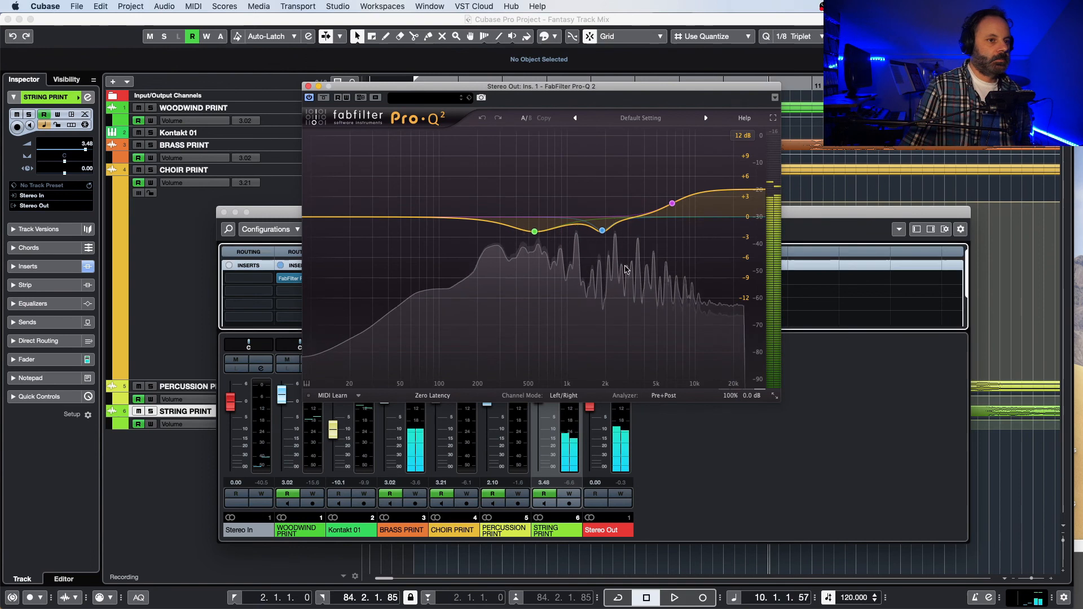
key(space)
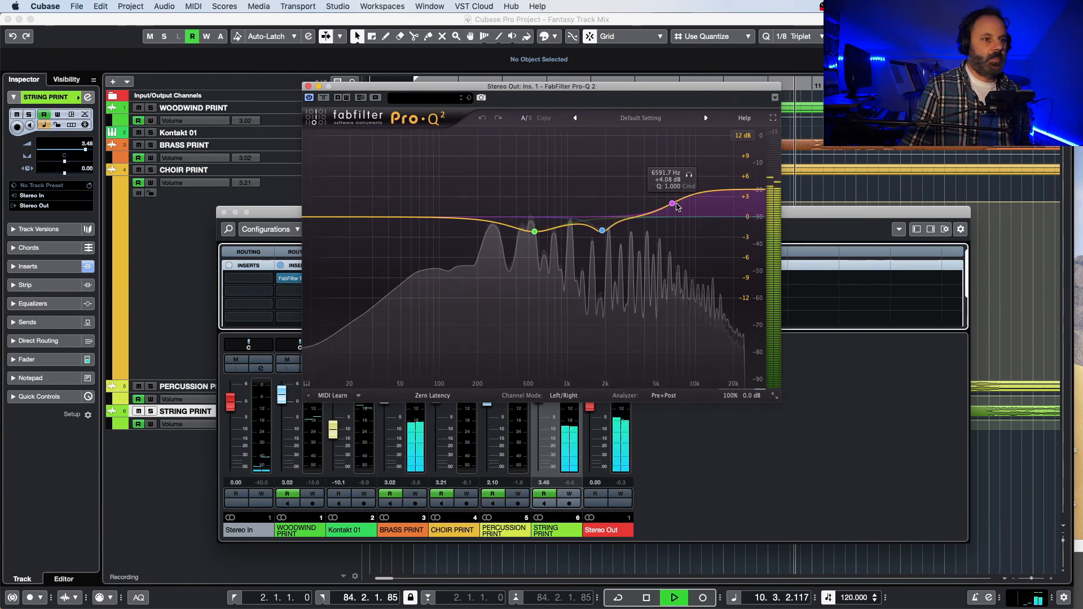
key(space)
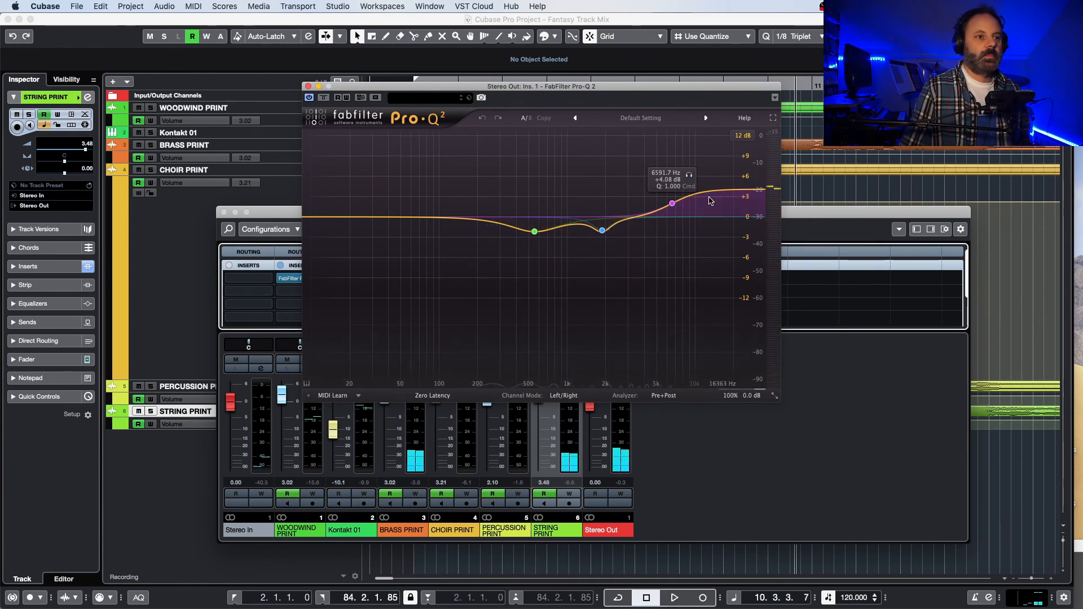
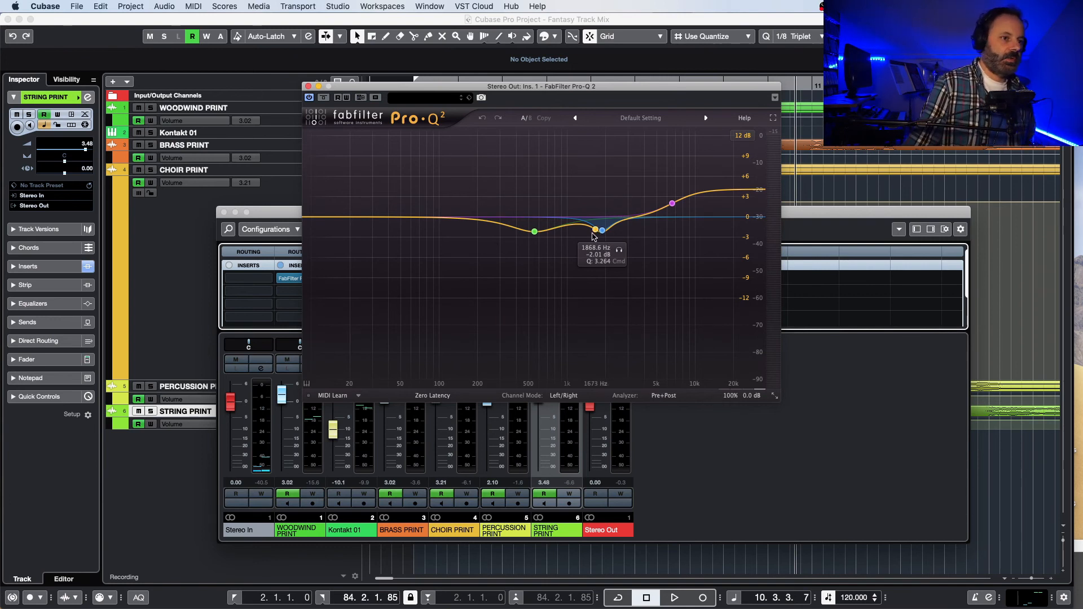
Step: Play the mix from about bar 10 to check the Stereo Out EQ, close Pro-Q 2 and stop near bar 18
key(space)
click(619, 250)
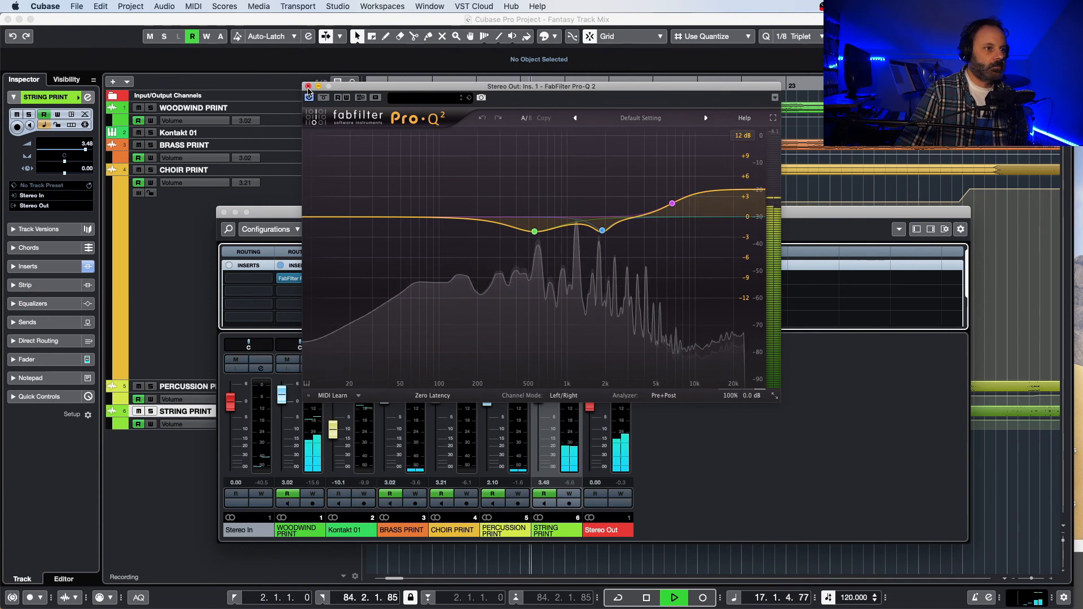
key(space)
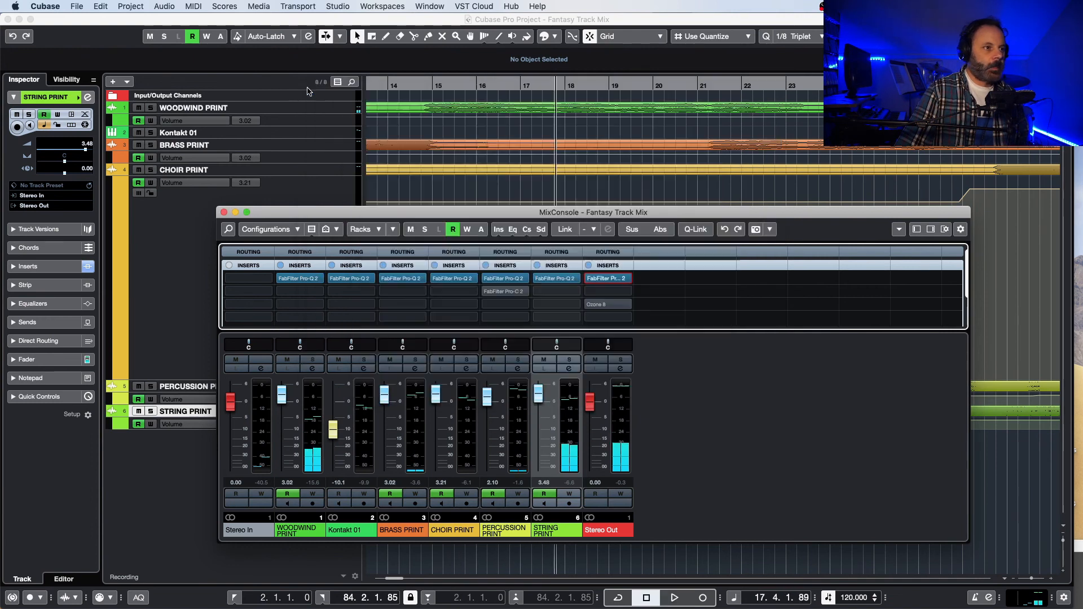
click(308, 87)
key(space)
key(space)
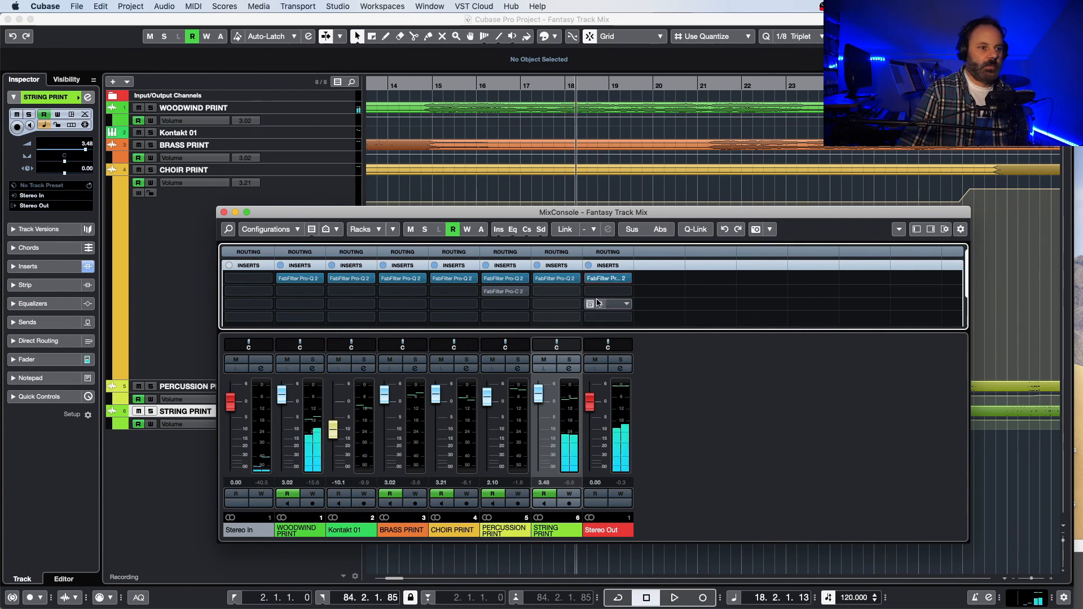
Step: Insert UAD Studer A800 in the second insert slot of the Stereo Out channel and move its window clear
click(624, 292)
scroll(608, 437, down, 2)
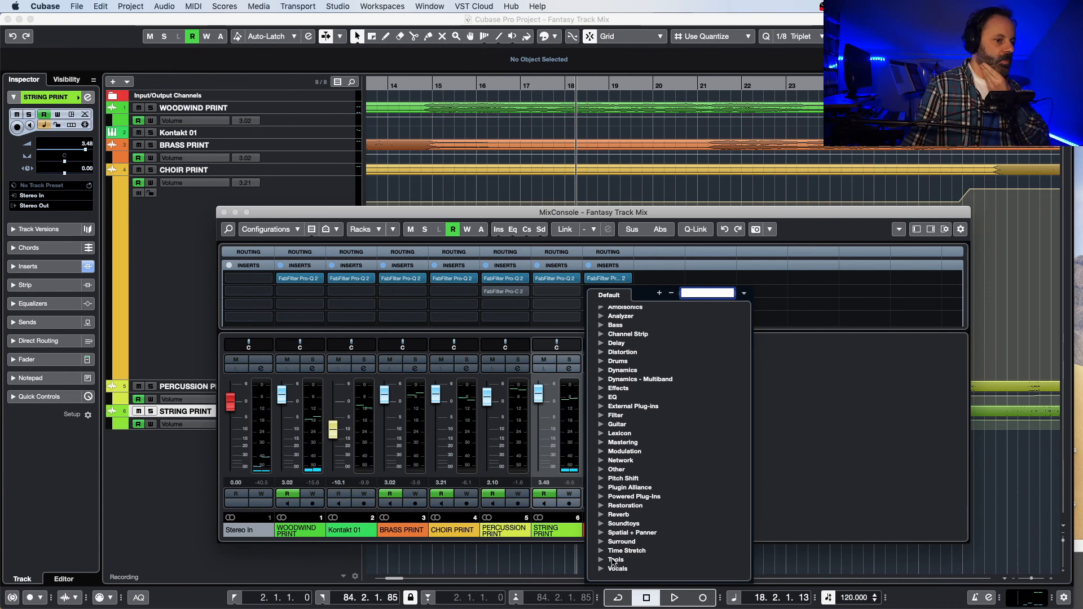
click(601, 469)
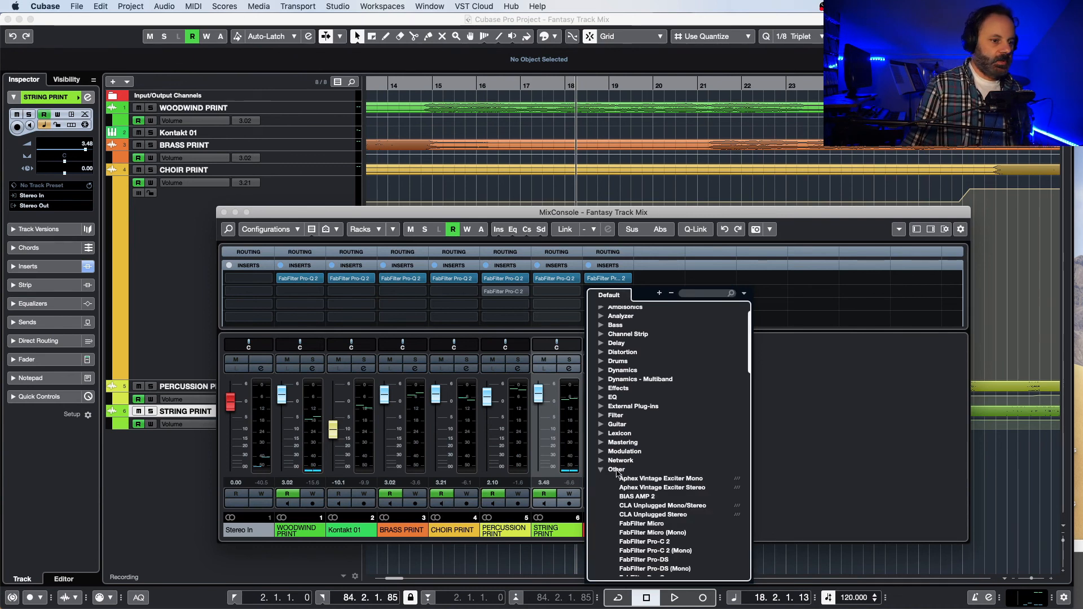
scroll(621, 477, down, 10)
scroll(636, 481, down, 10)
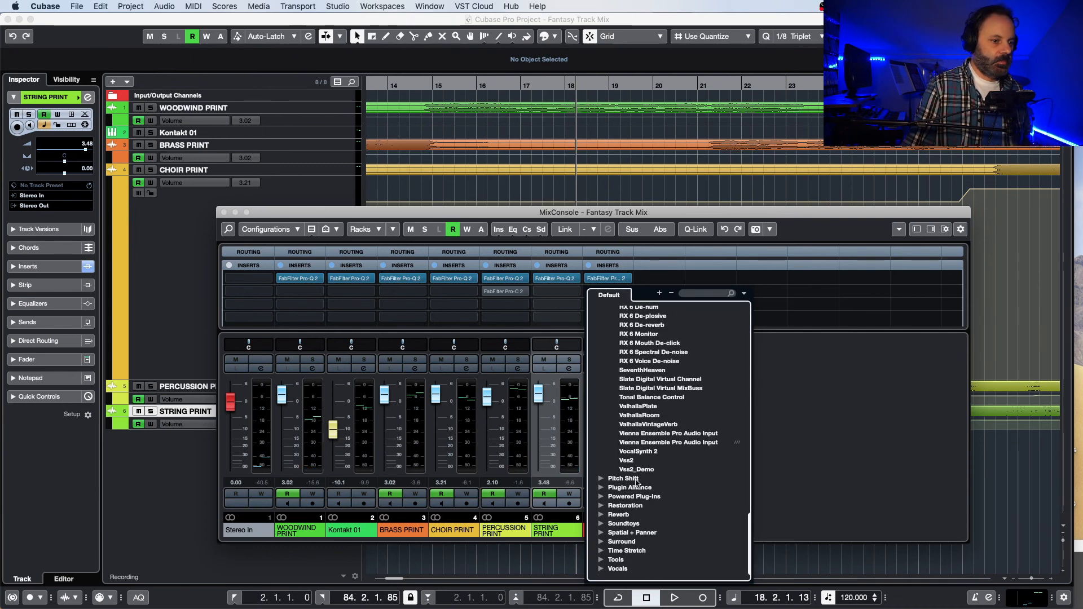
click(600, 497)
scroll(617, 490, down, 10)
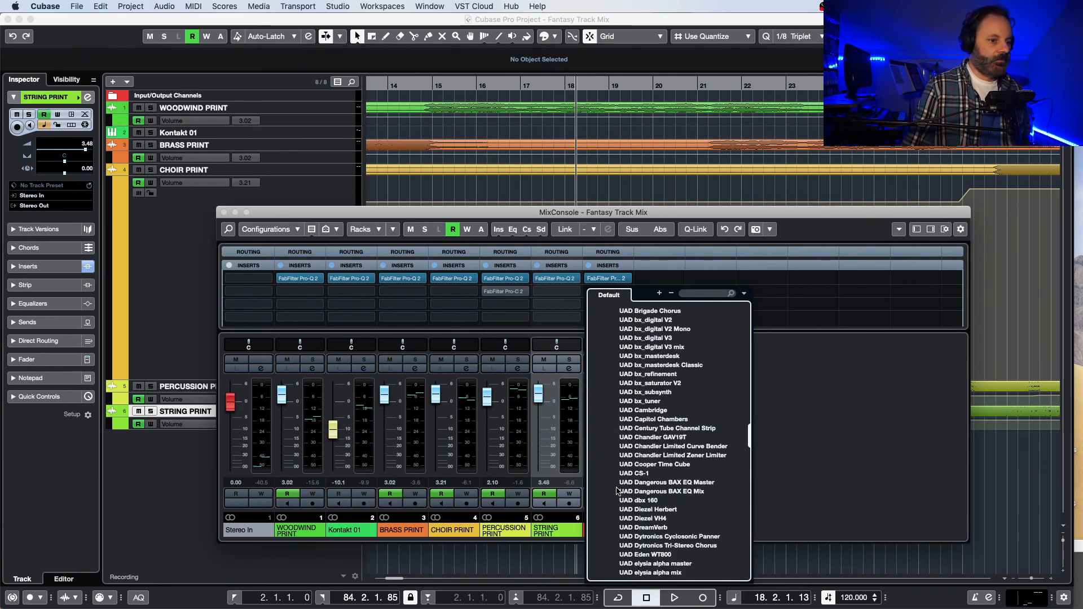
scroll(617, 489, down, 6)
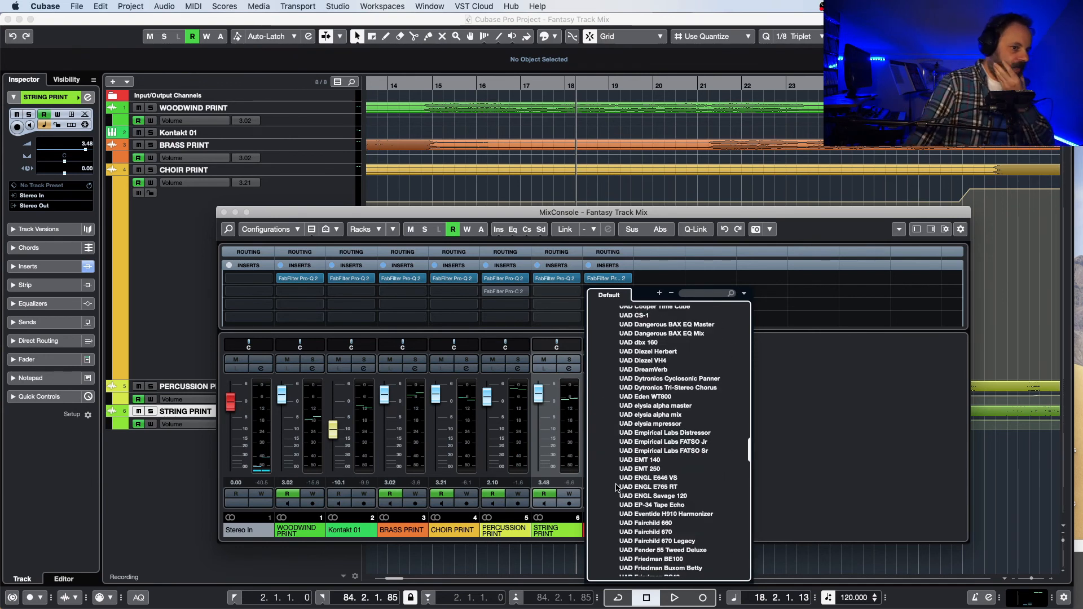
scroll(615, 488, down, 5)
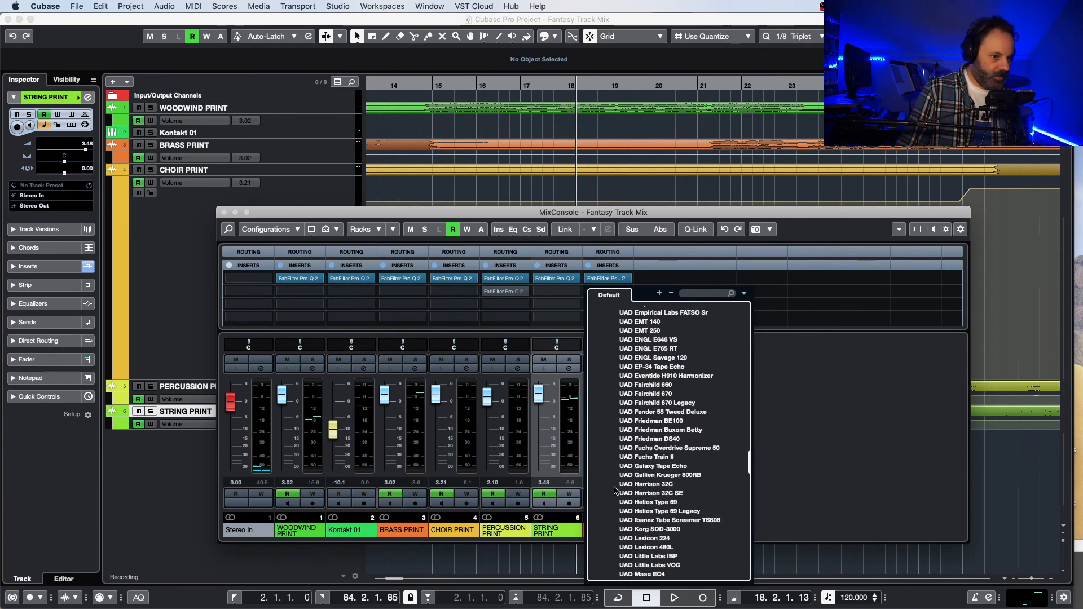
scroll(616, 451, down, 5)
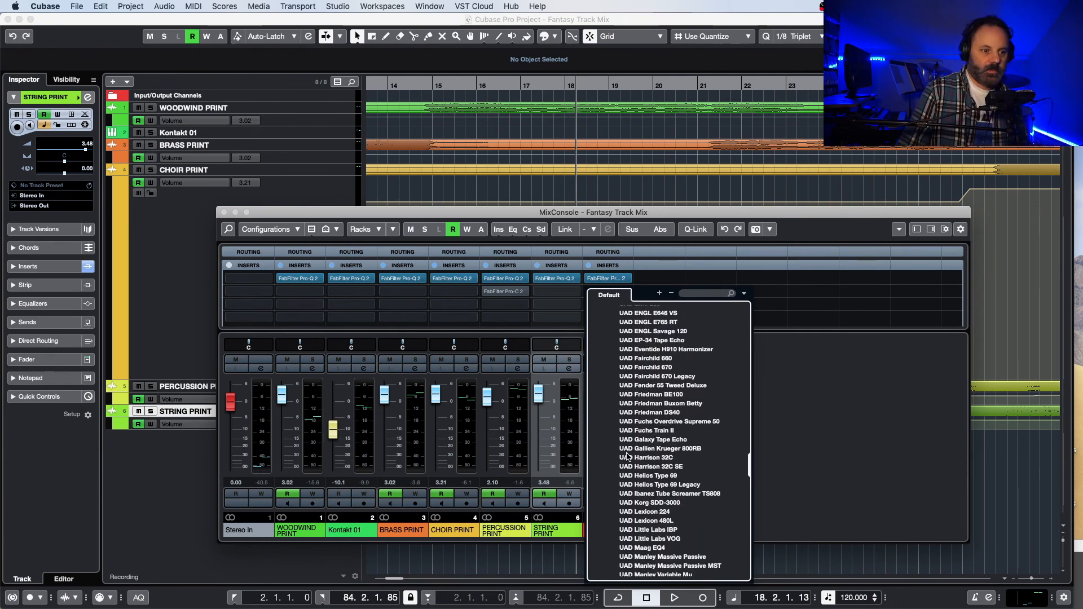
scroll(627, 458, down, 5)
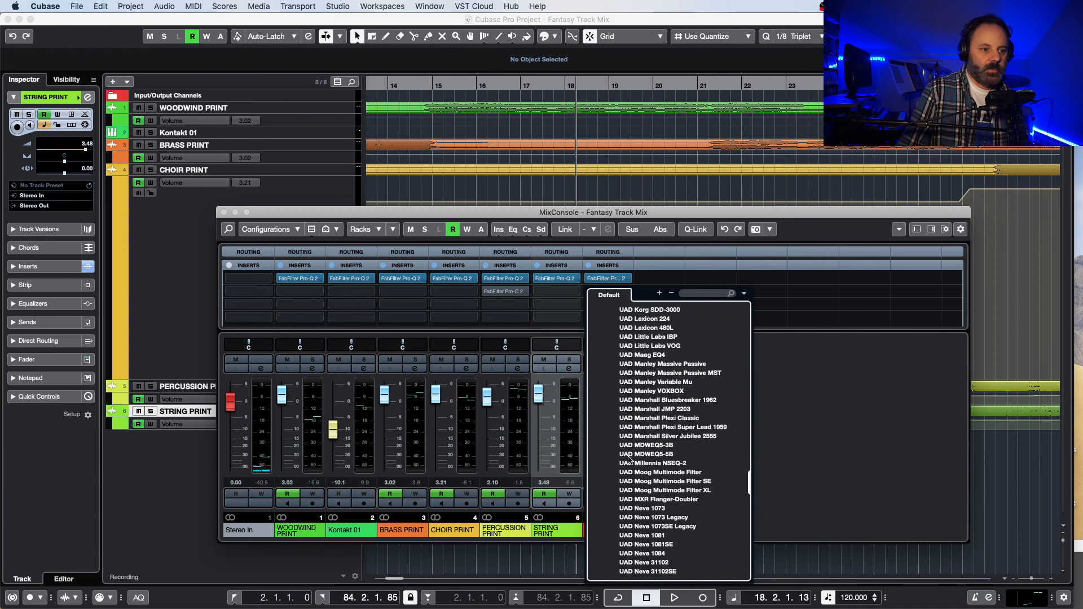
scroll(629, 461, down, 3)
scroll(629, 462, down, 13)
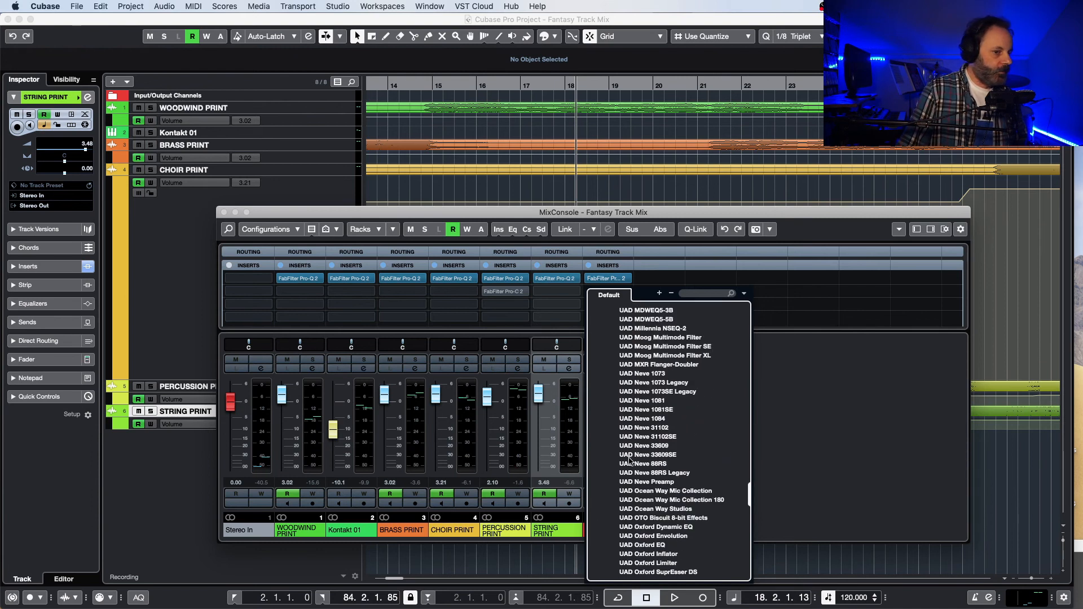
scroll(629, 461, down, 1)
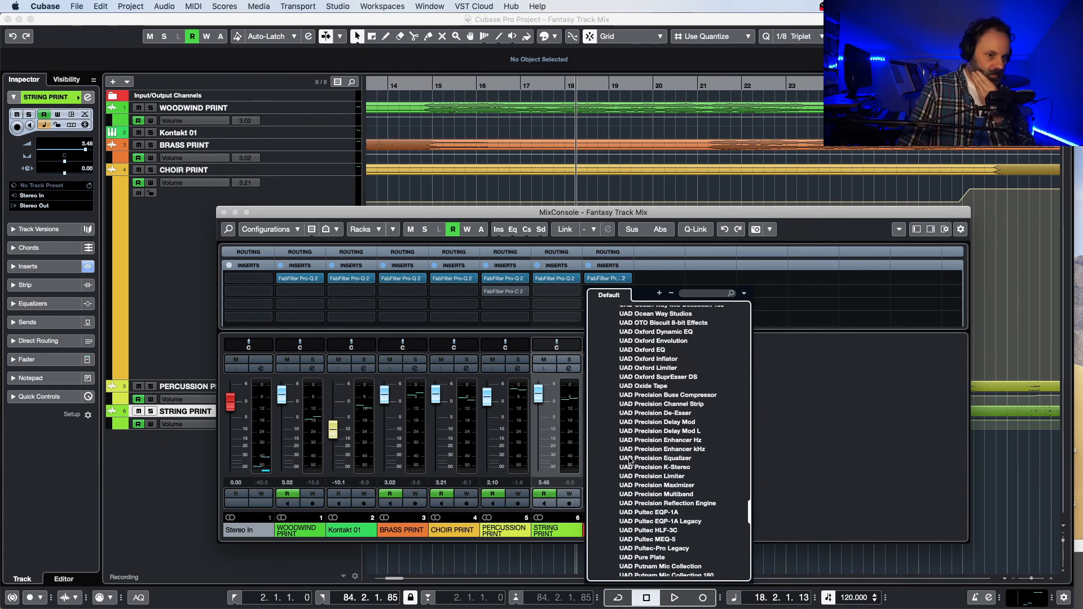
scroll(630, 461, down, 6)
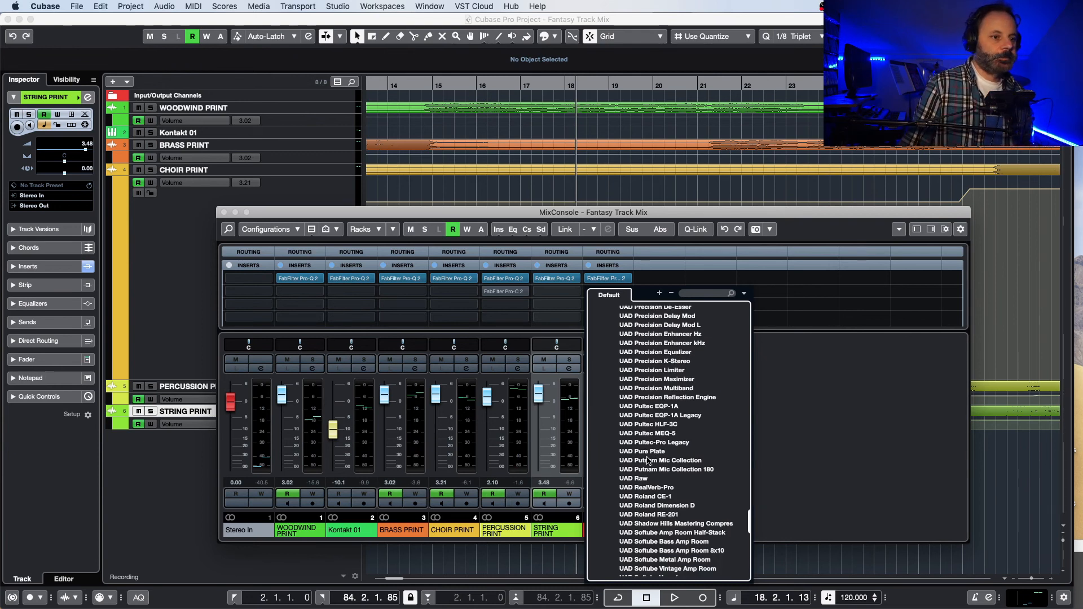
scroll(647, 461, down, 3)
scroll(648, 462, down, 1)
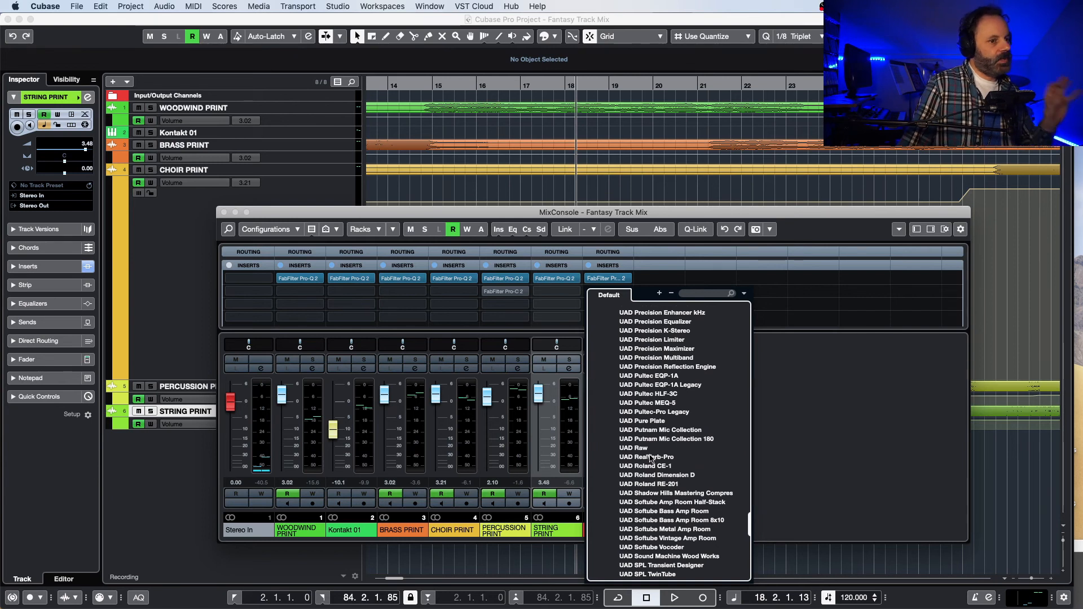
scroll(650, 458, down, 1)
scroll(650, 458, down, 5)
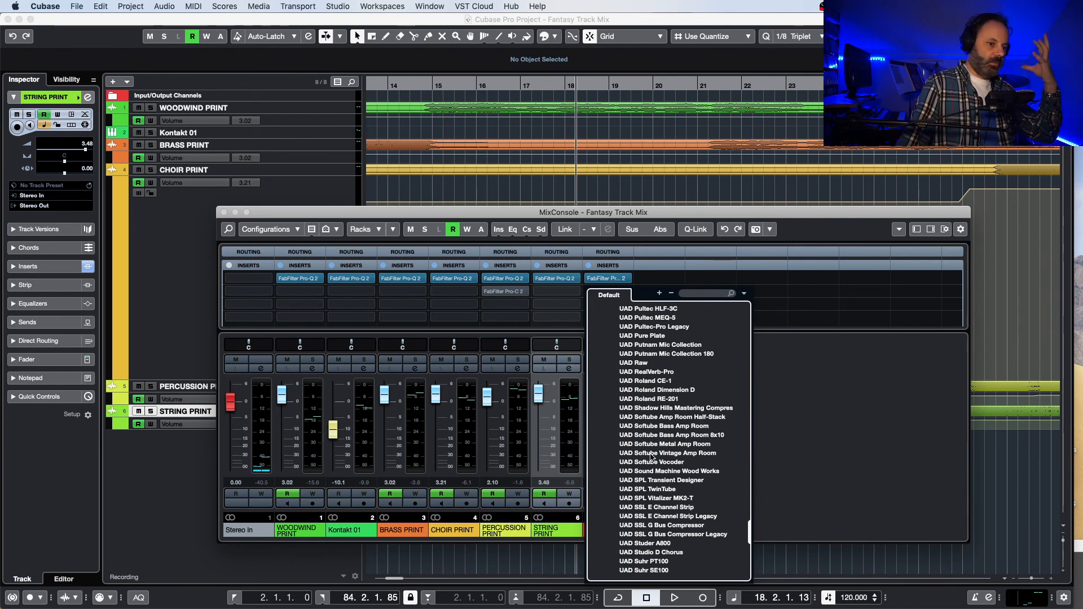
scroll(651, 457, down, 1)
scroll(651, 460, down, 1)
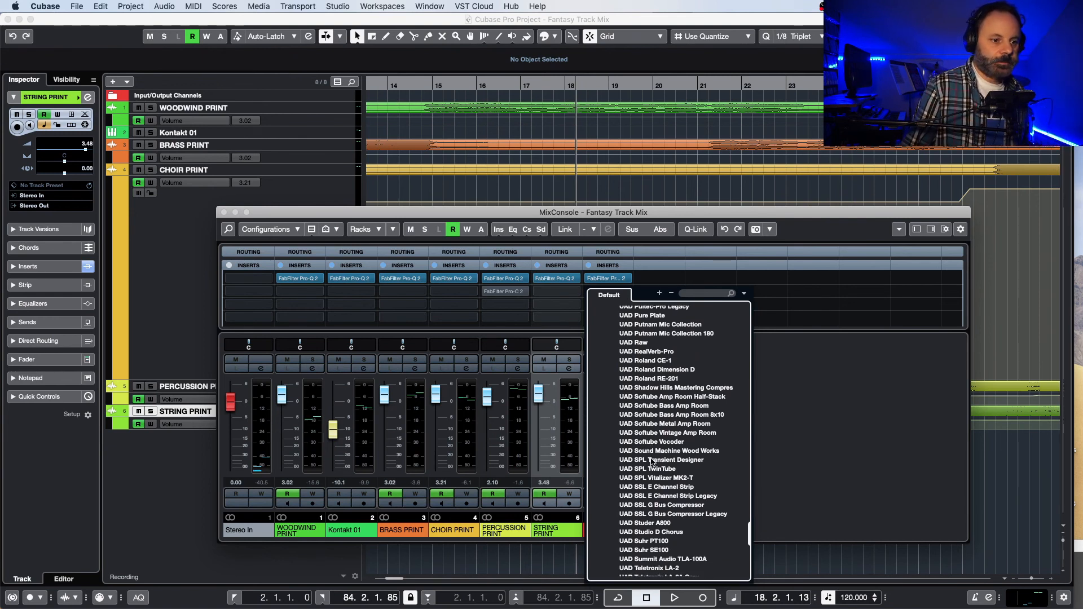
scroll(652, 462, down, 1)
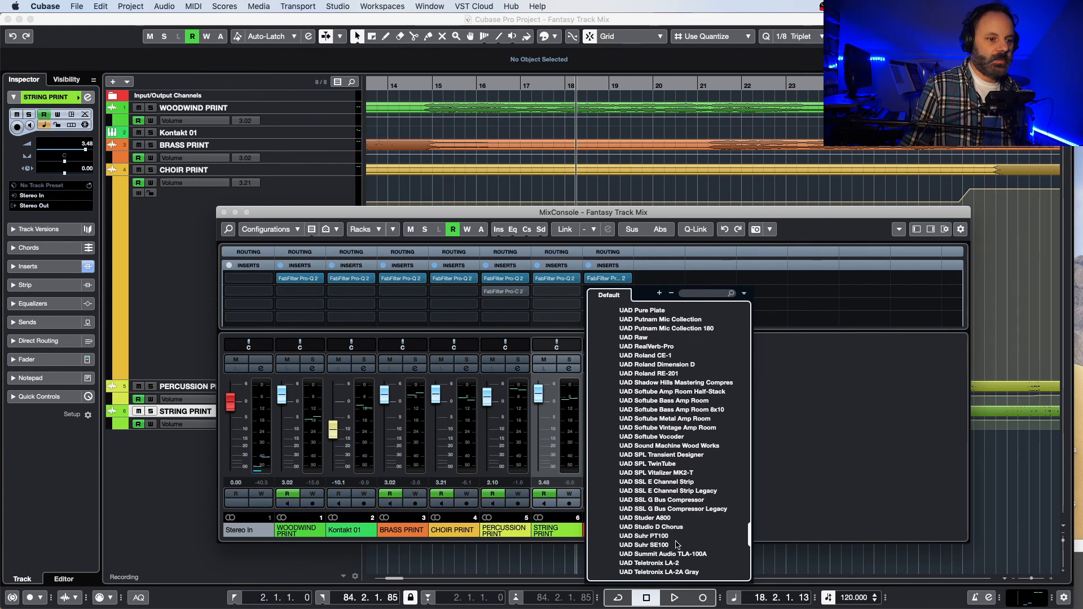
click(665, 518)
drag(514, 114, 466, 69)
Step: Play the mix on from bar 18 through the Studer A800, comparing it bypassed and active, and stop playback
key(space)
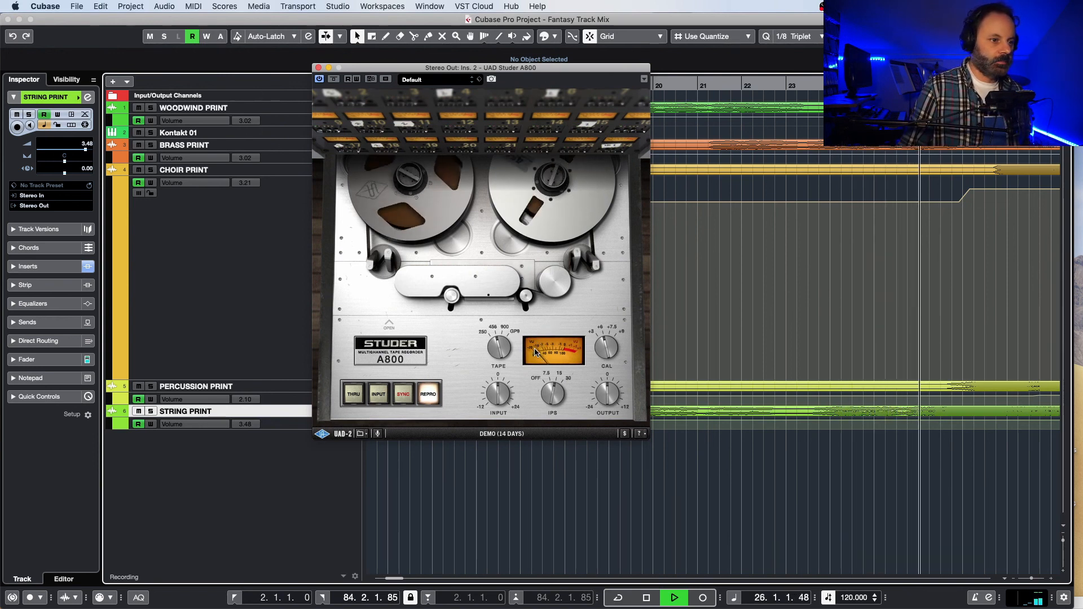
key(space)
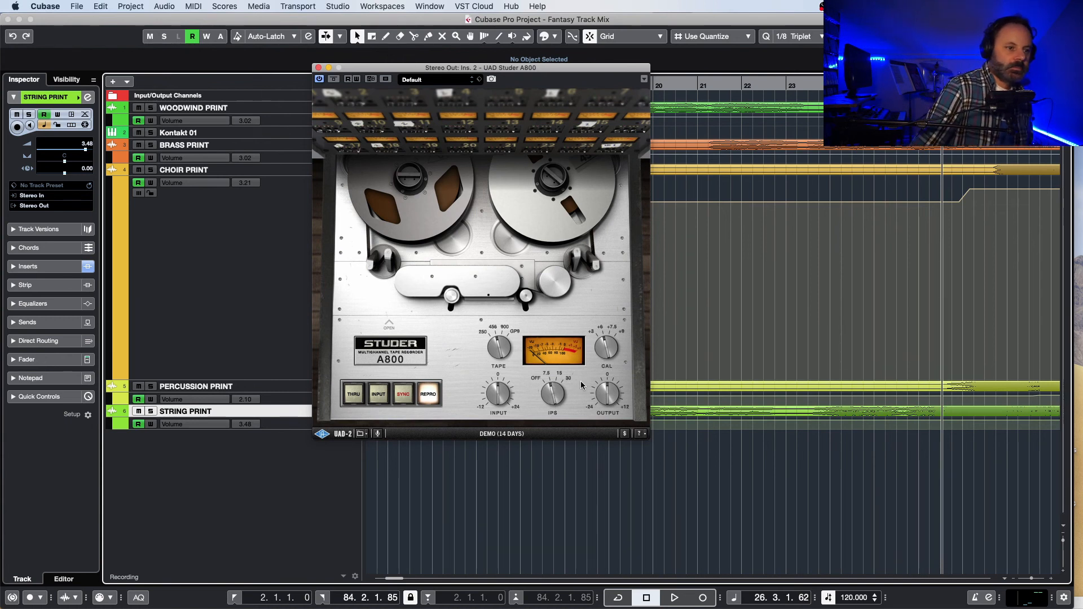
key(space)
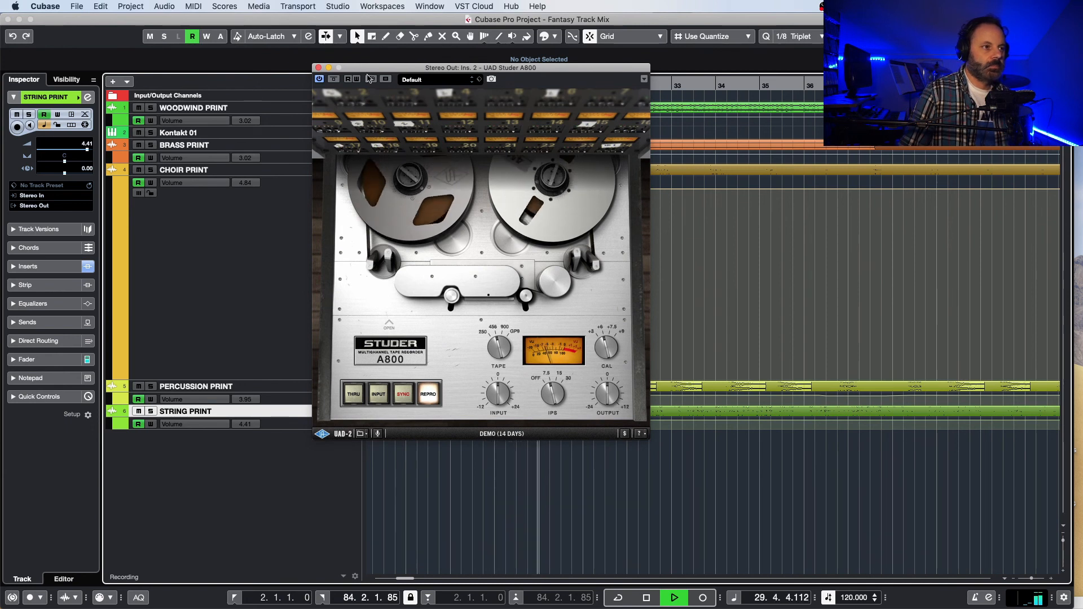
click(320, 78)
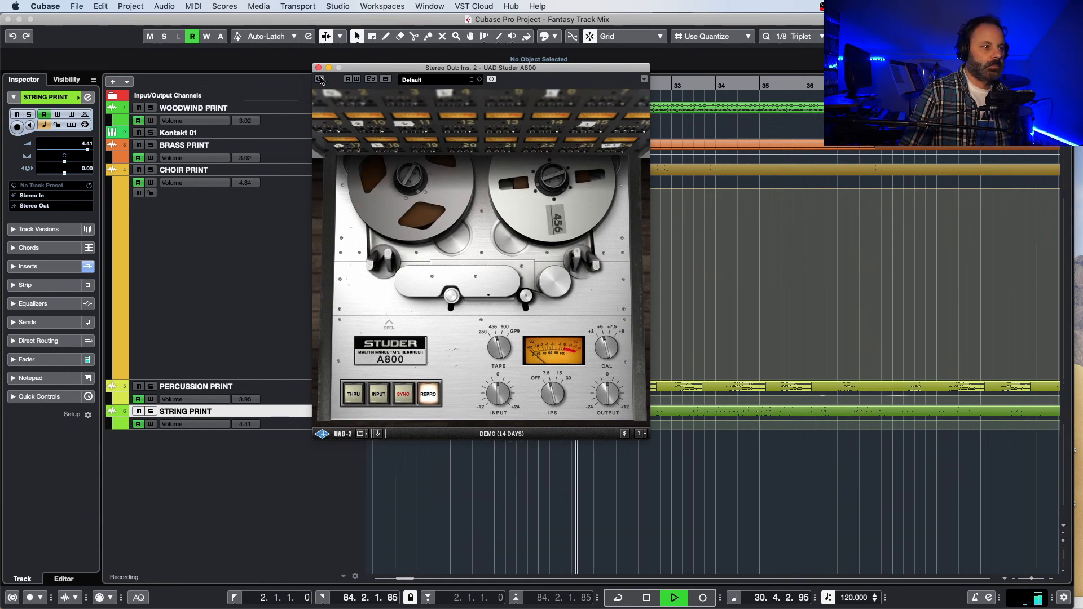
click(319, 78)
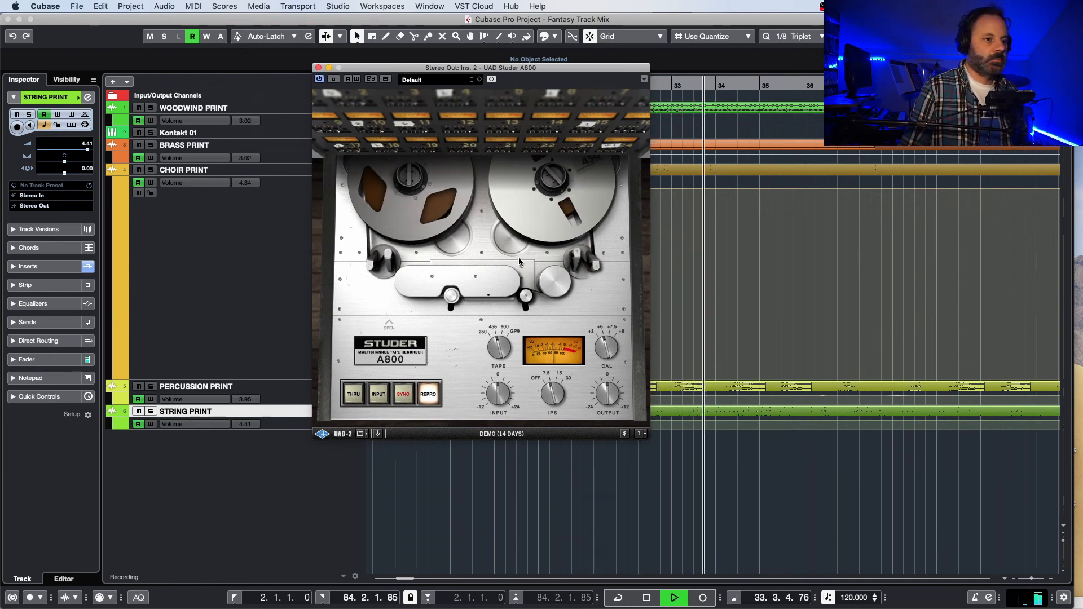
key(space)
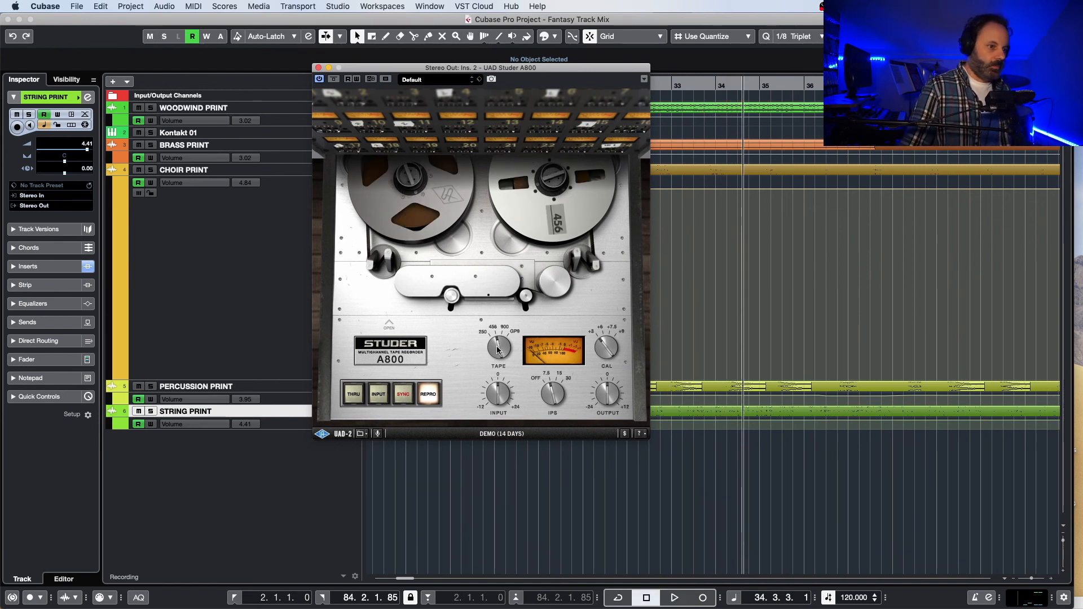
Step: Set the Studer A800's tape type to 250 and audition the mix in short passes from about bar 34
drag(497, 349, 494, 335)
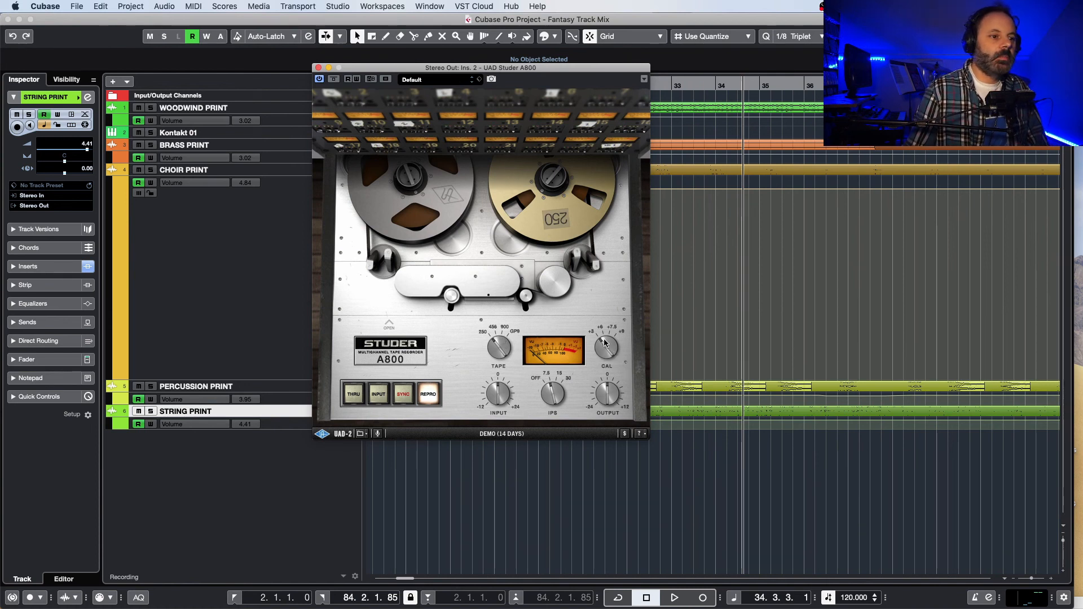
drag(609, 339, 611, 361)
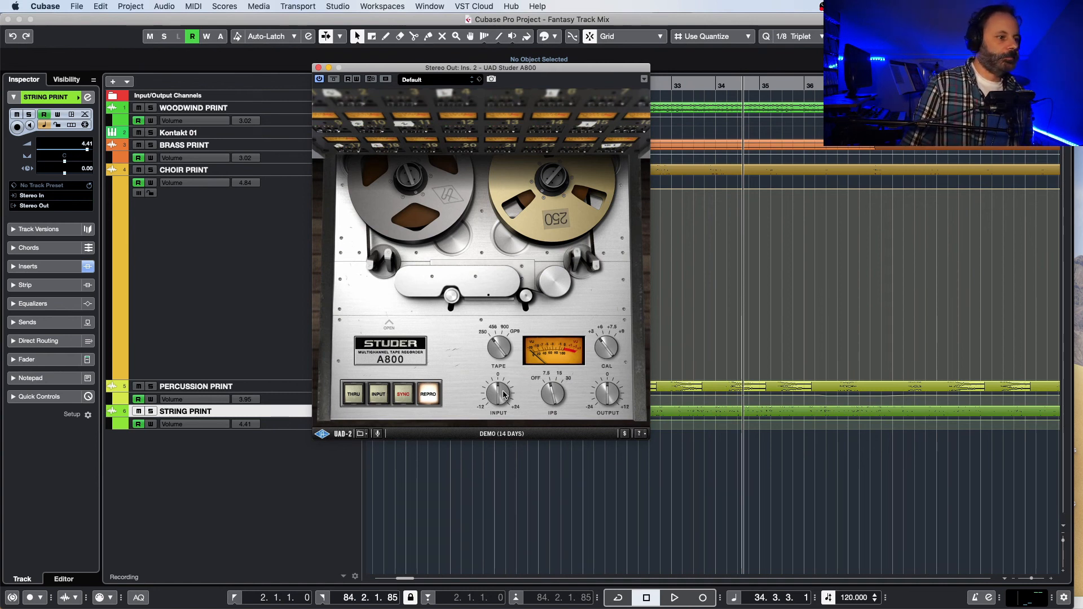
key(space)
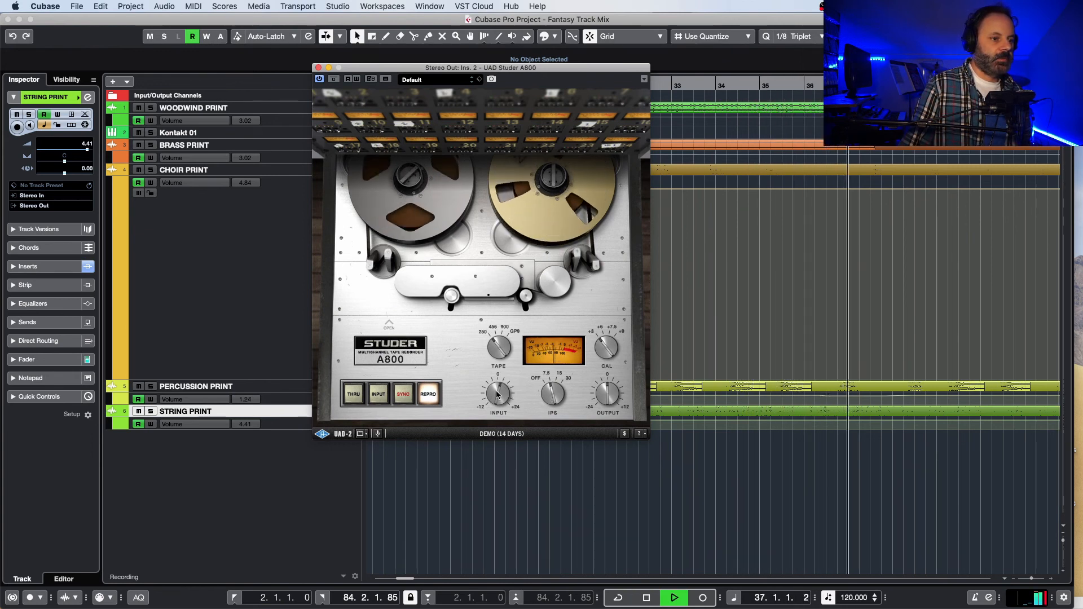
key(space)
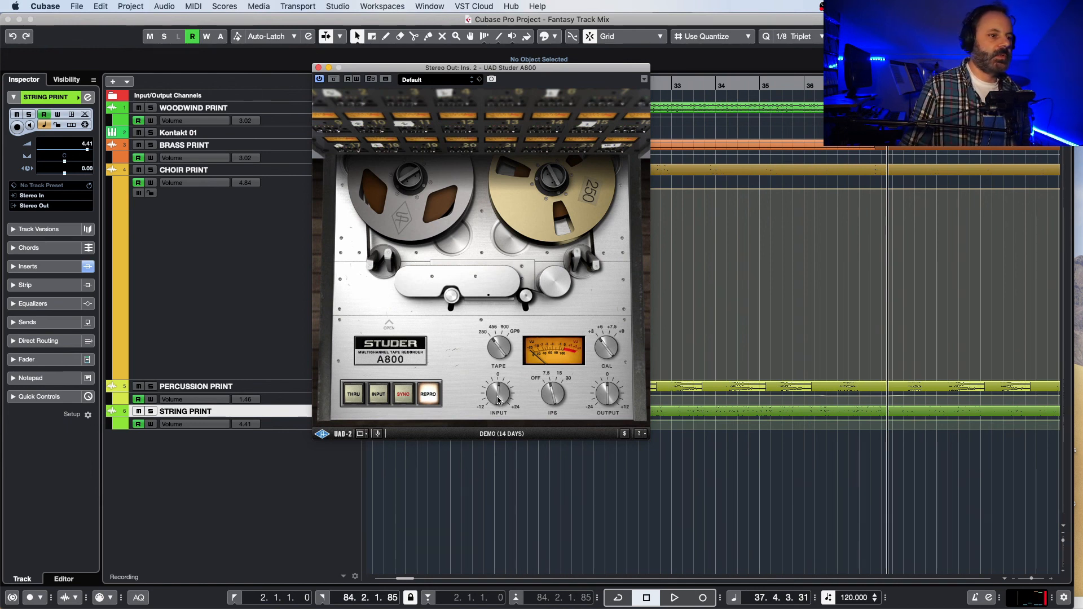
key(space)
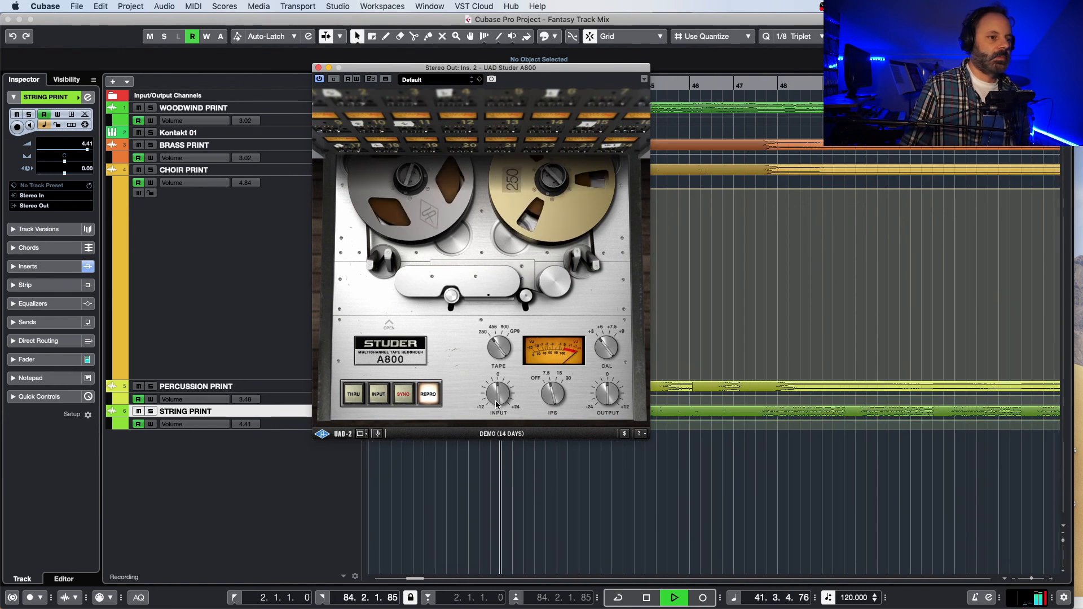
key(space)
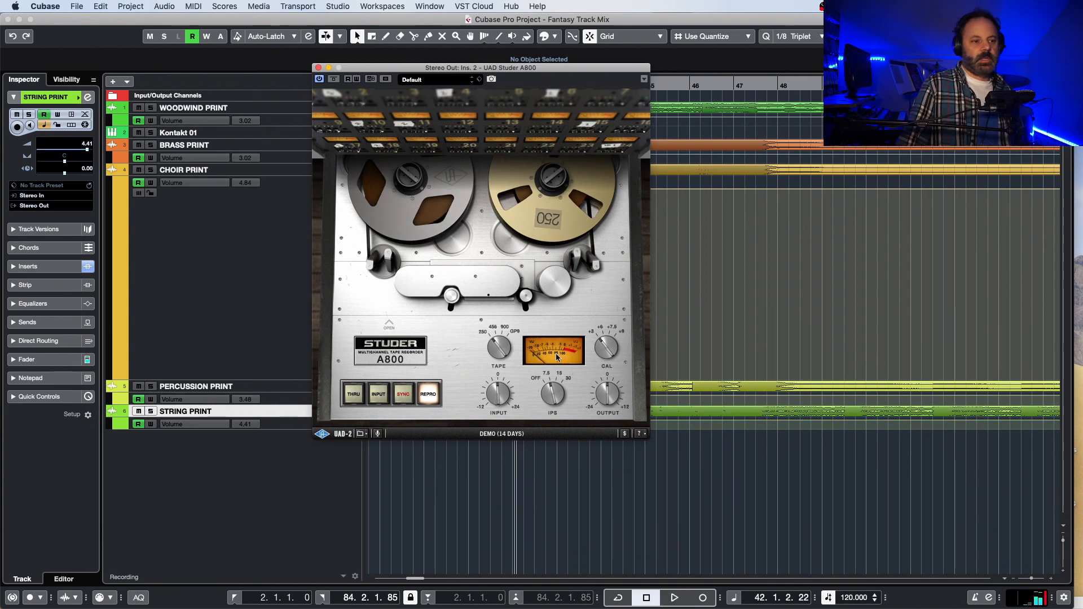
Step: Move the Studer A800 window aside and compare the mix with and without the plugin during playback from about bar 40
key(space)
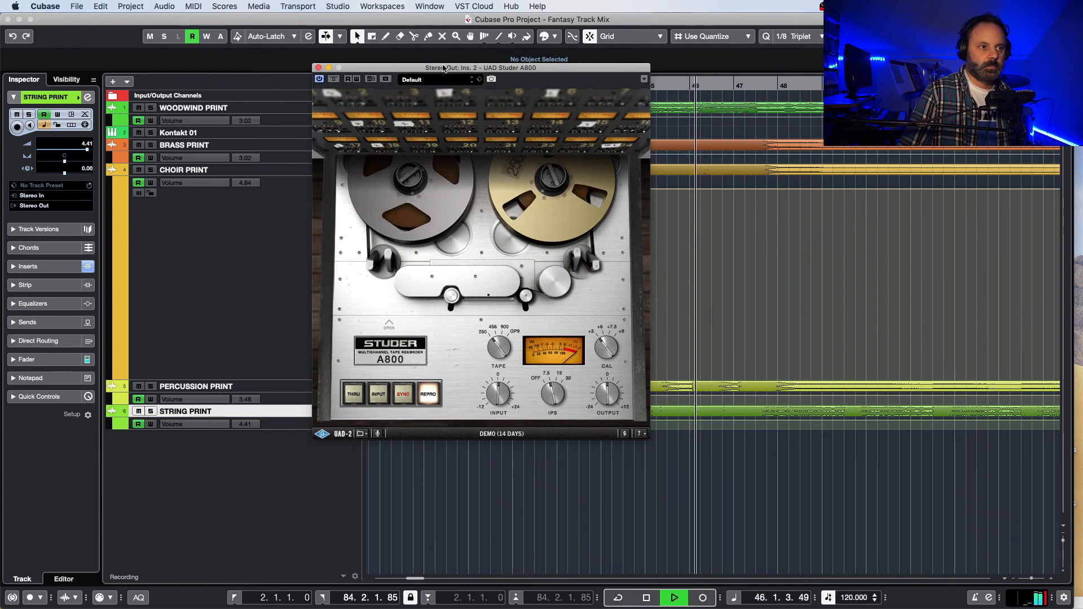
drag(427, 67, 730, 189)
click(450, 90)
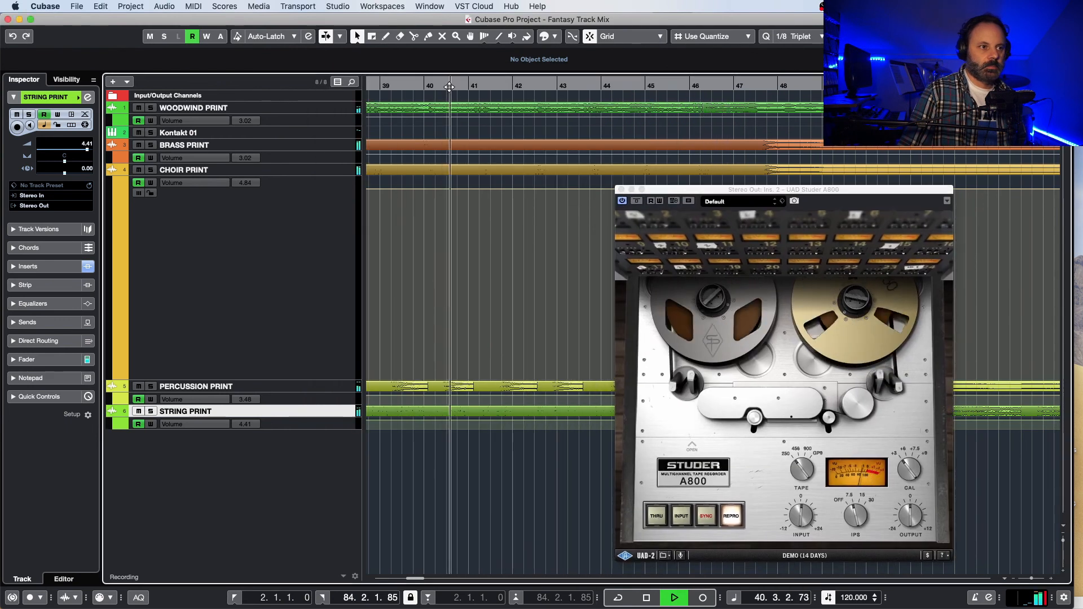
click(622, 201)
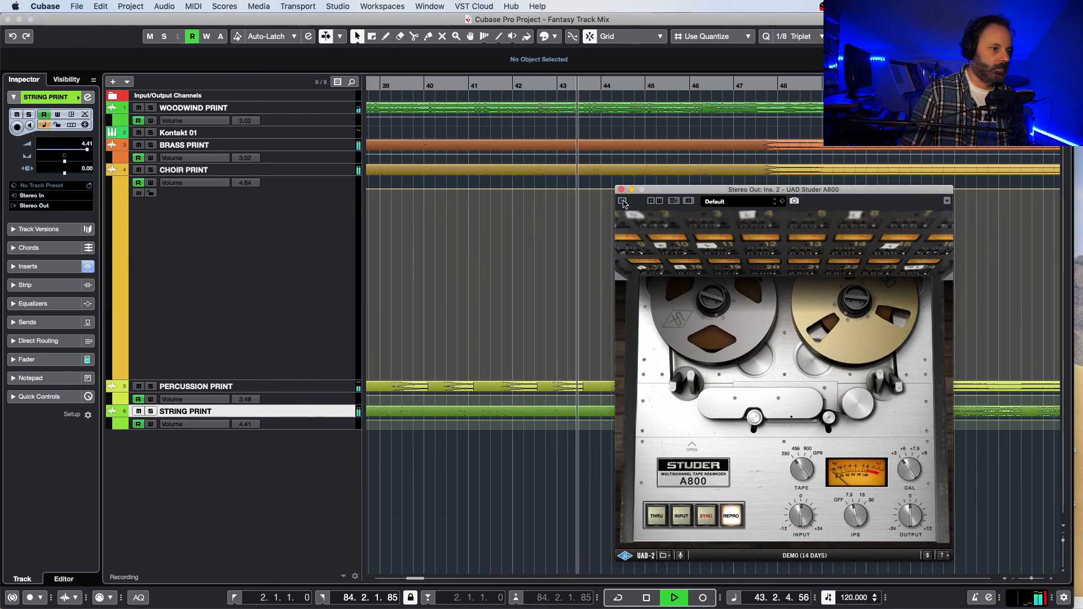
click(623, 201)
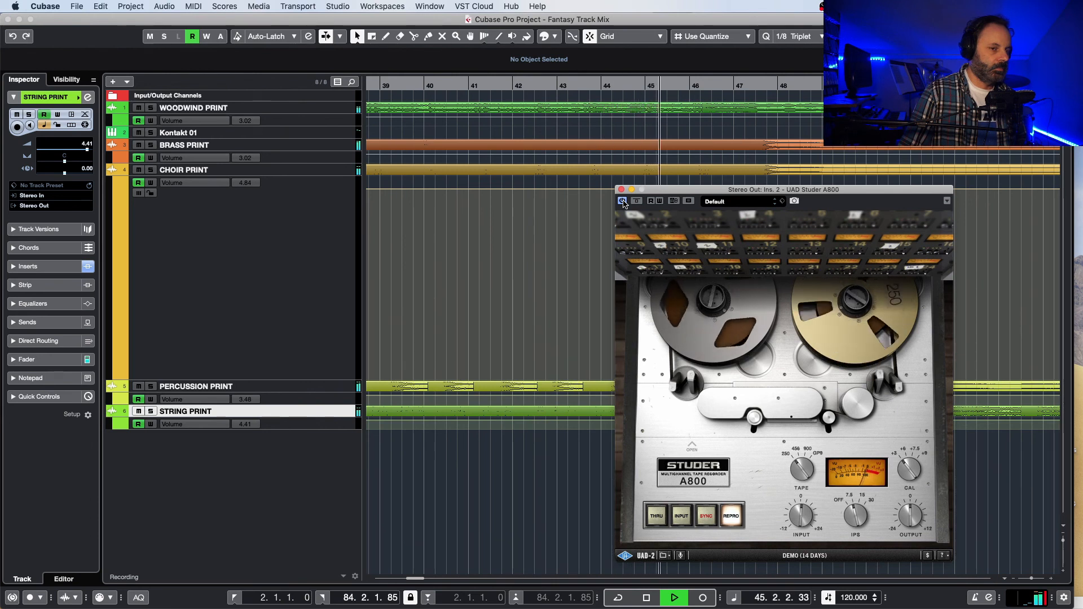
click(622, 201)
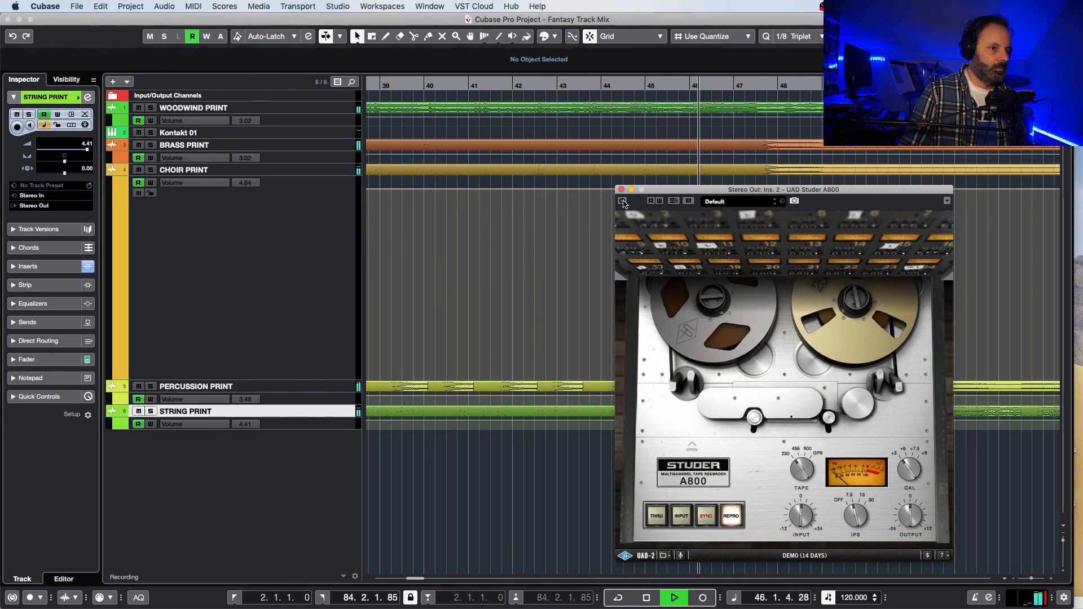
Step: Re-enable the Studer A800 on the Stereo Out, replay the mix from about bar 42, and close the plugin window
click(623, 201)
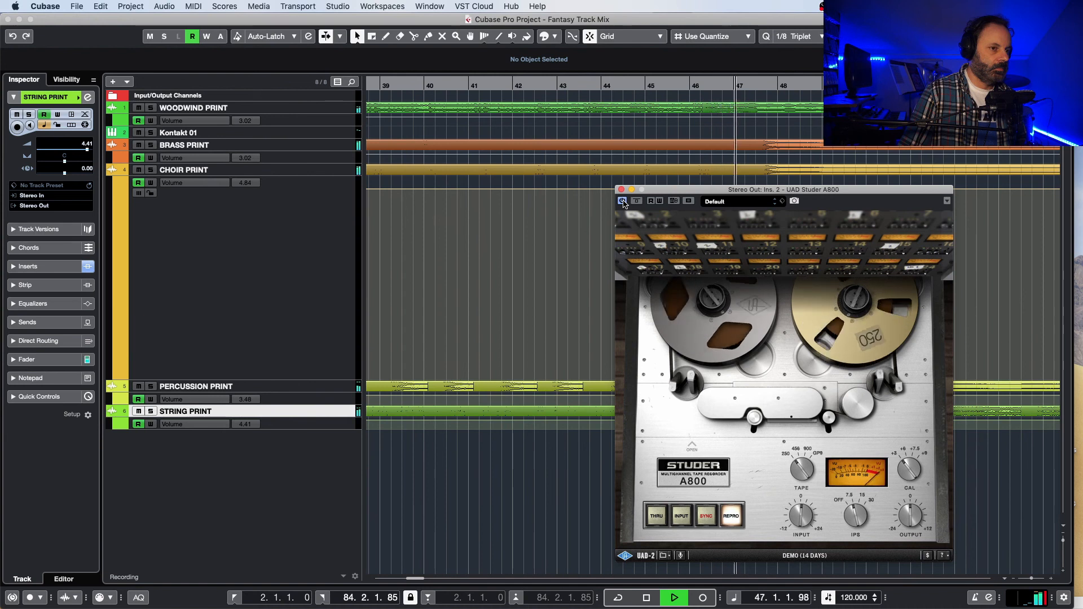
key(space)
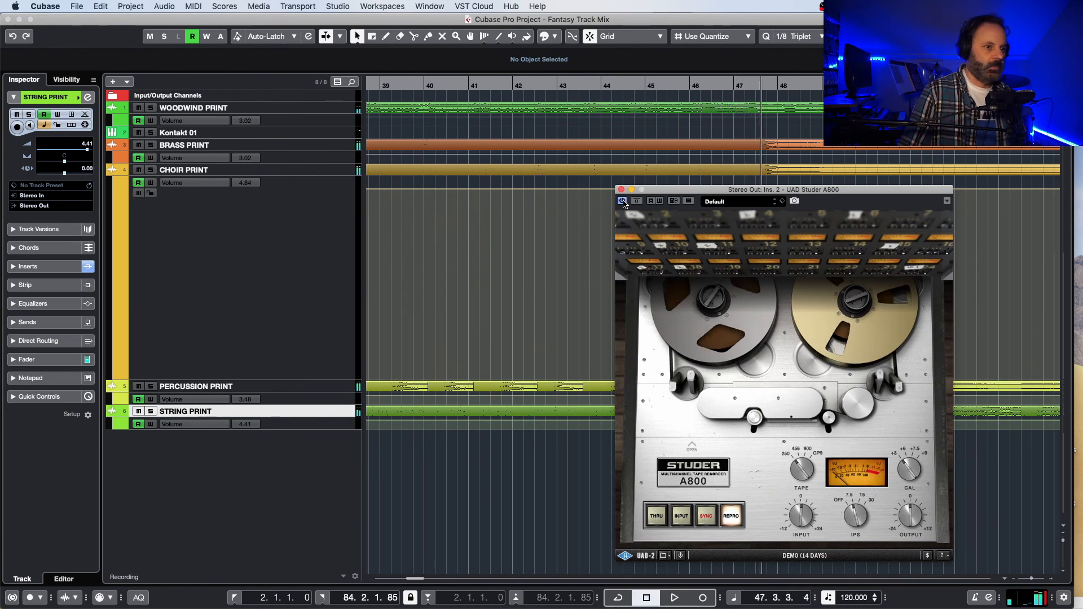
click(524, 85)
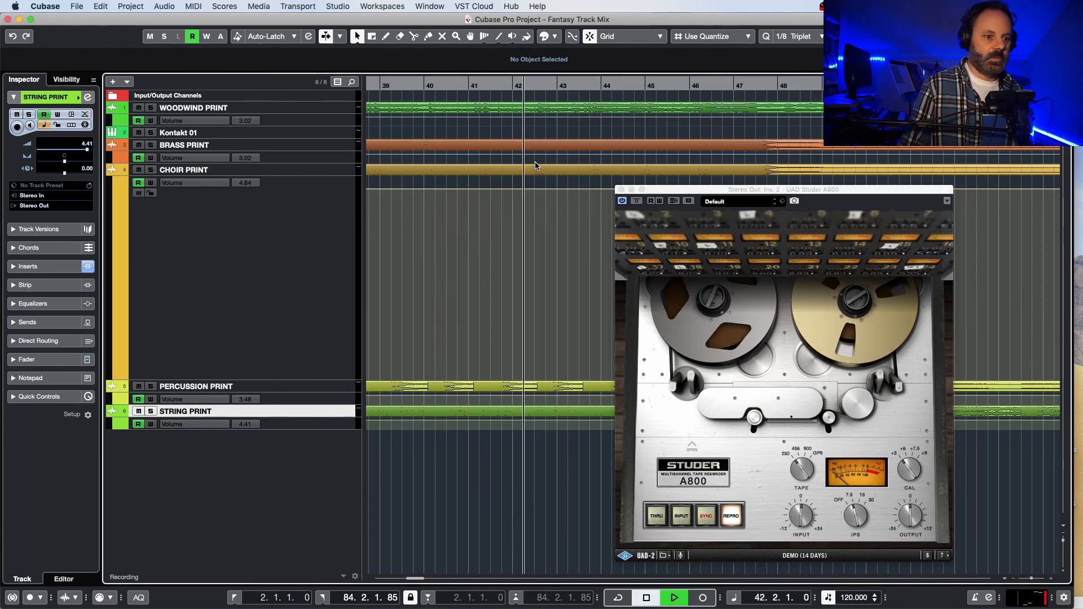
key(space)
drag(686, 192, 525, 169)
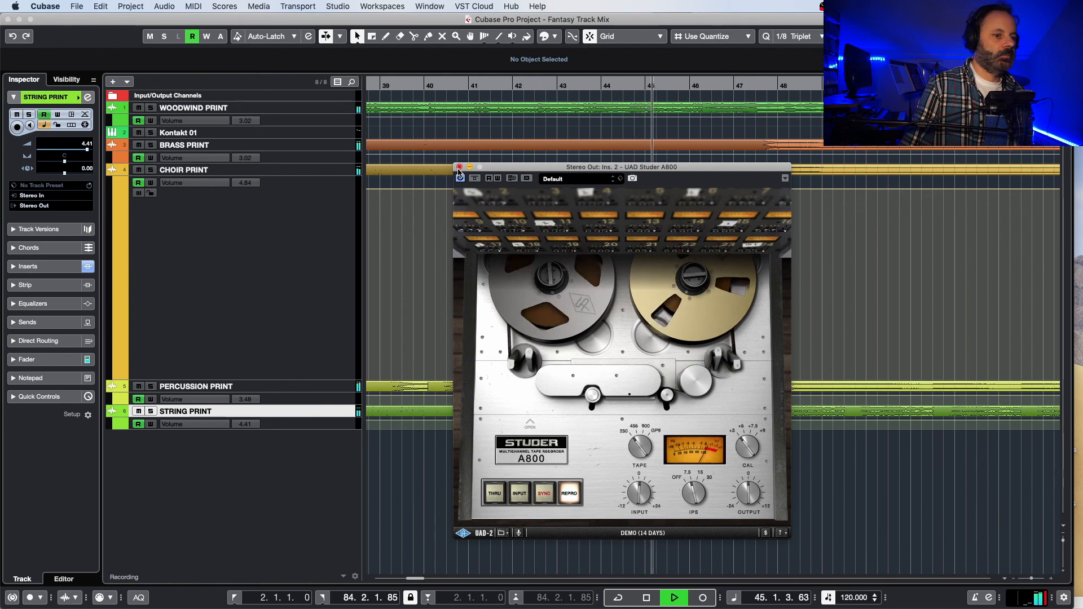
click(459, 167)
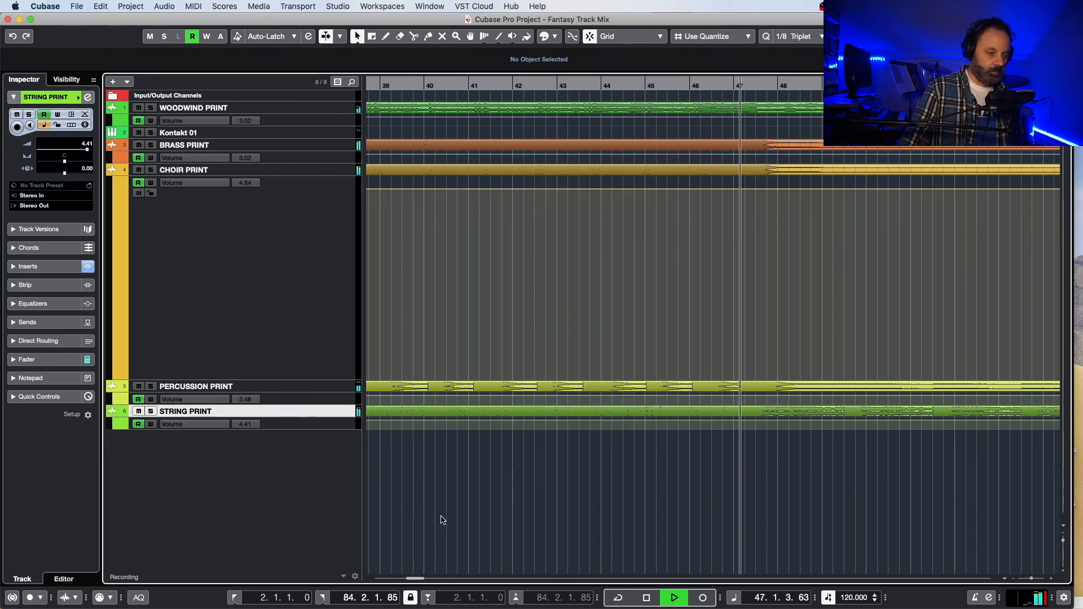
Step: Audition the mix from about bar 62 to bar 73 and check the channel levels in the MixConsole
key(F3)
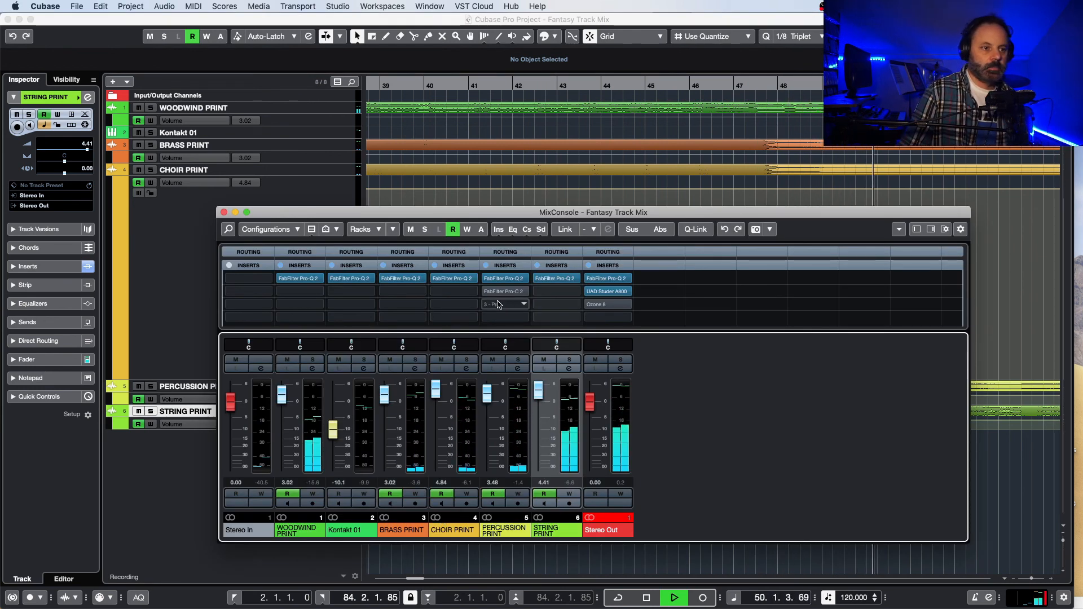
drag(529, 213, 438, 163)
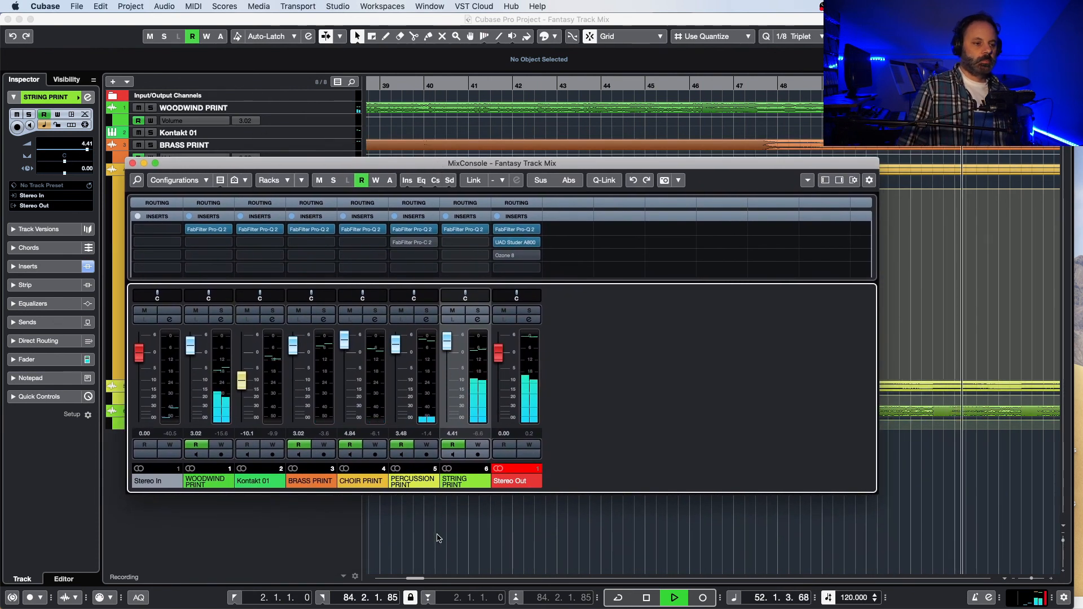
drag(409, 577, 418, 576)
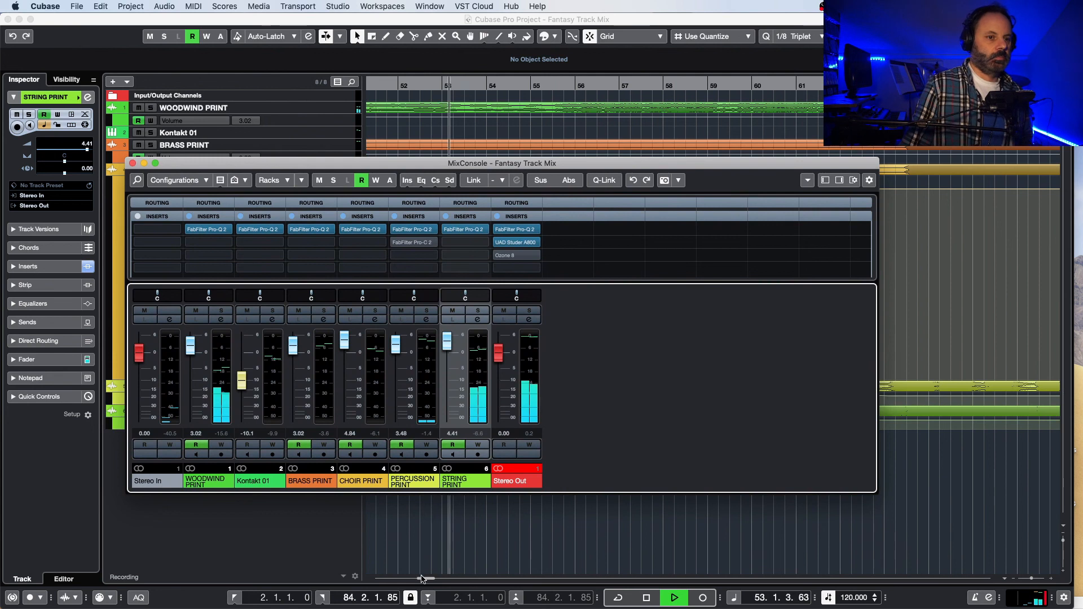
key(space)
click(832, 86)
key(space)
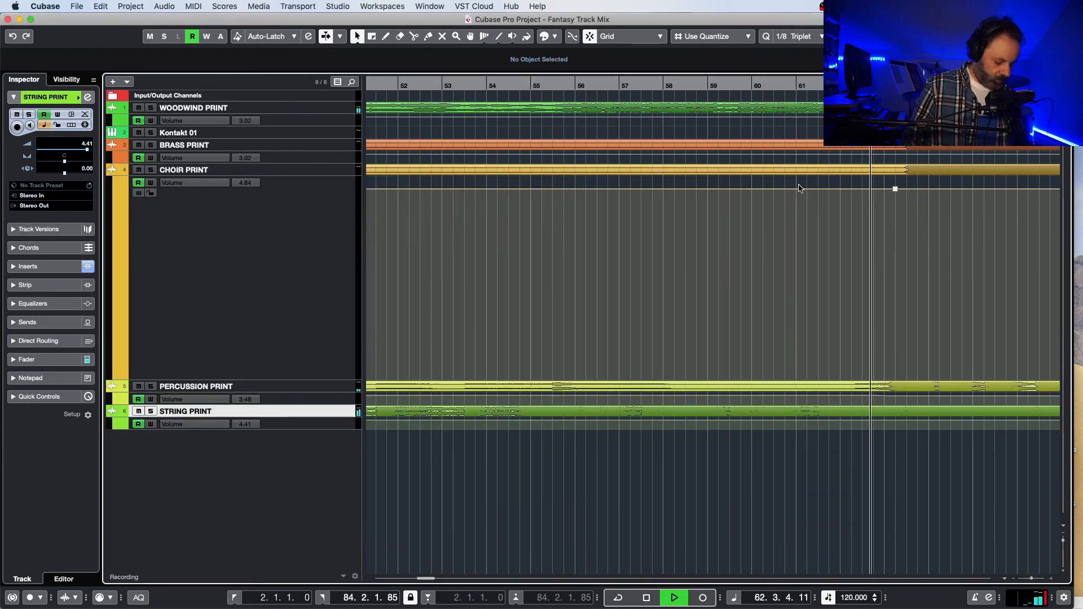
key(F3)
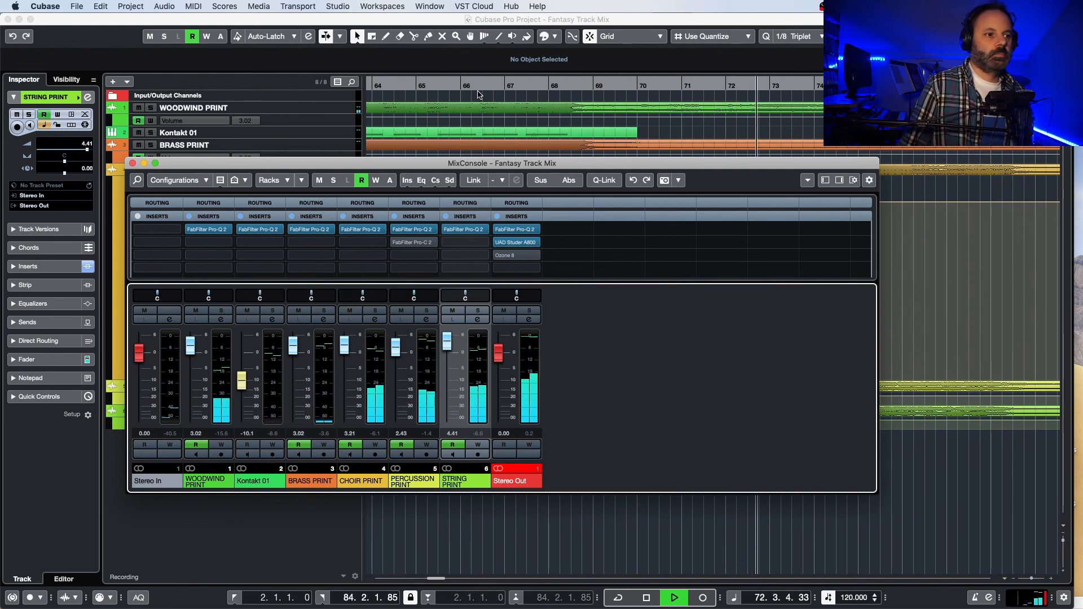
key(space)
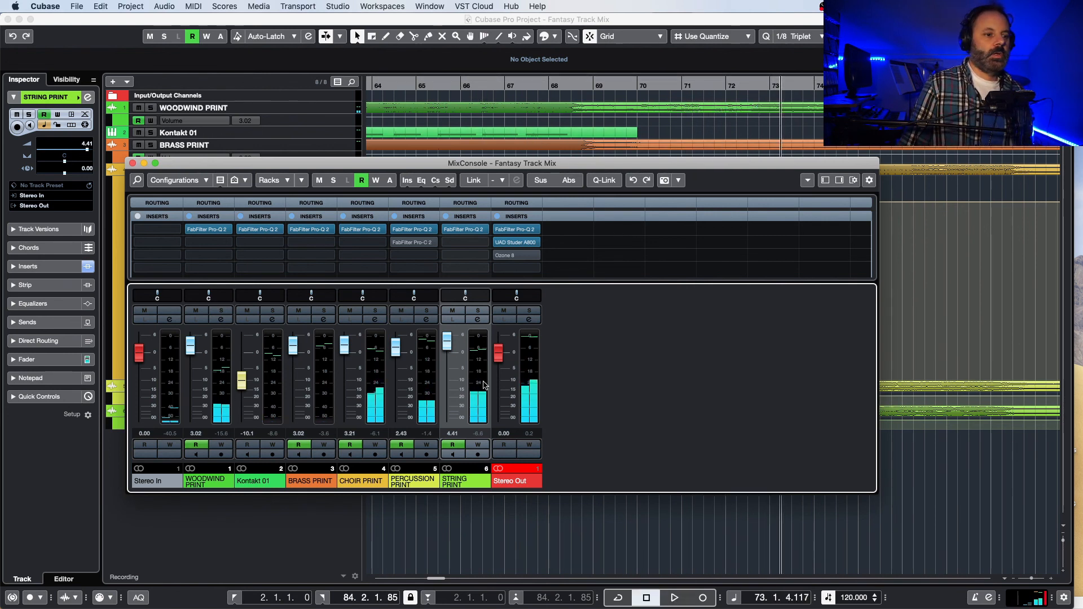
Step: Move the MixConsole aside and start playback near the beginning of the project, at bar 3
drag(458, 163, 552, 180)
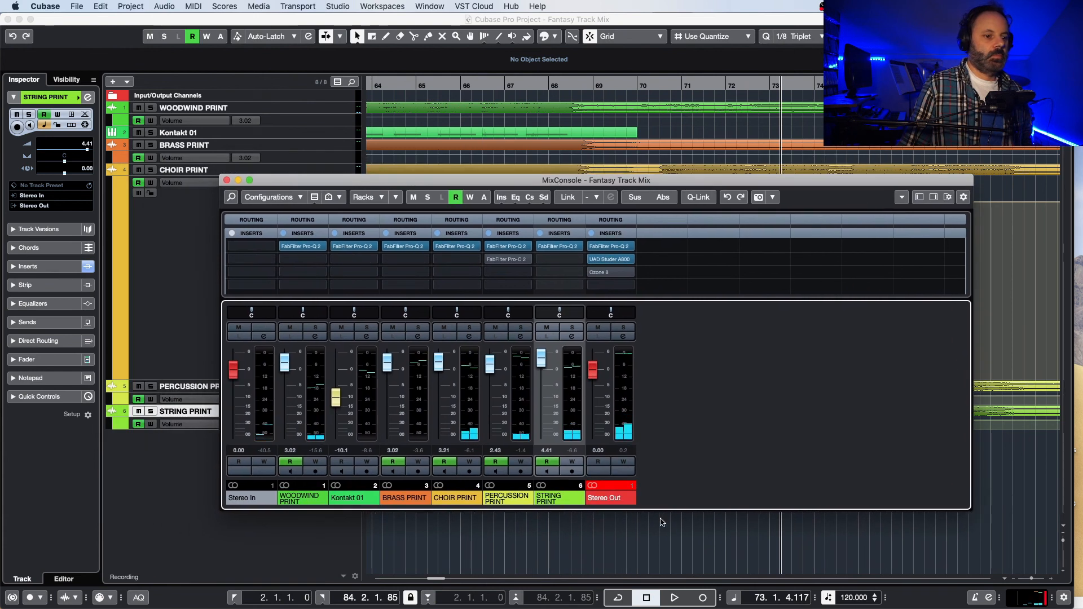
drag(435, 580, 372, 579)
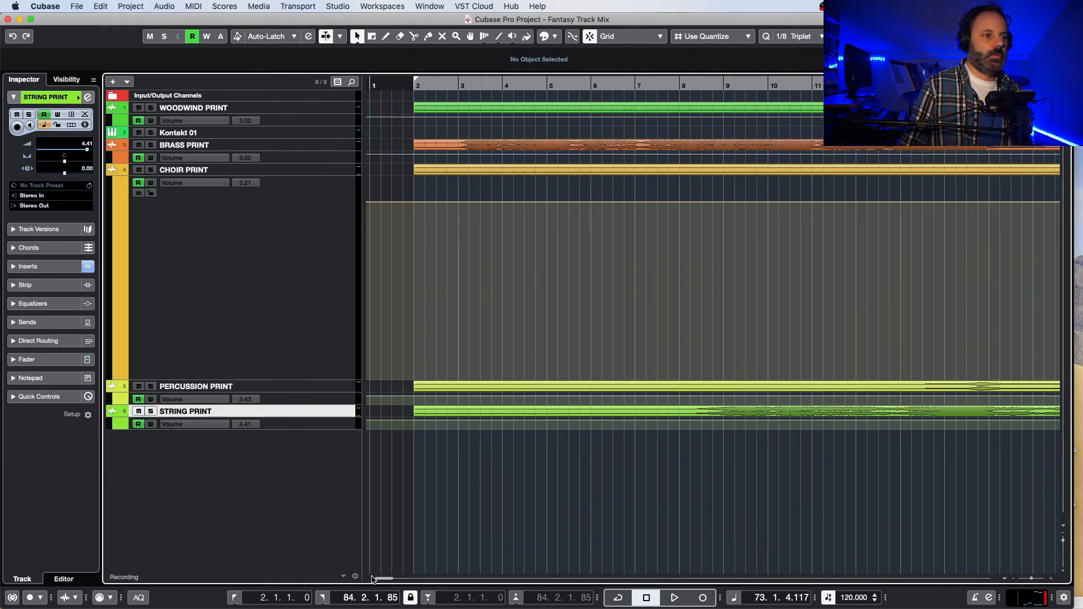
click(459, 84)
key(space)
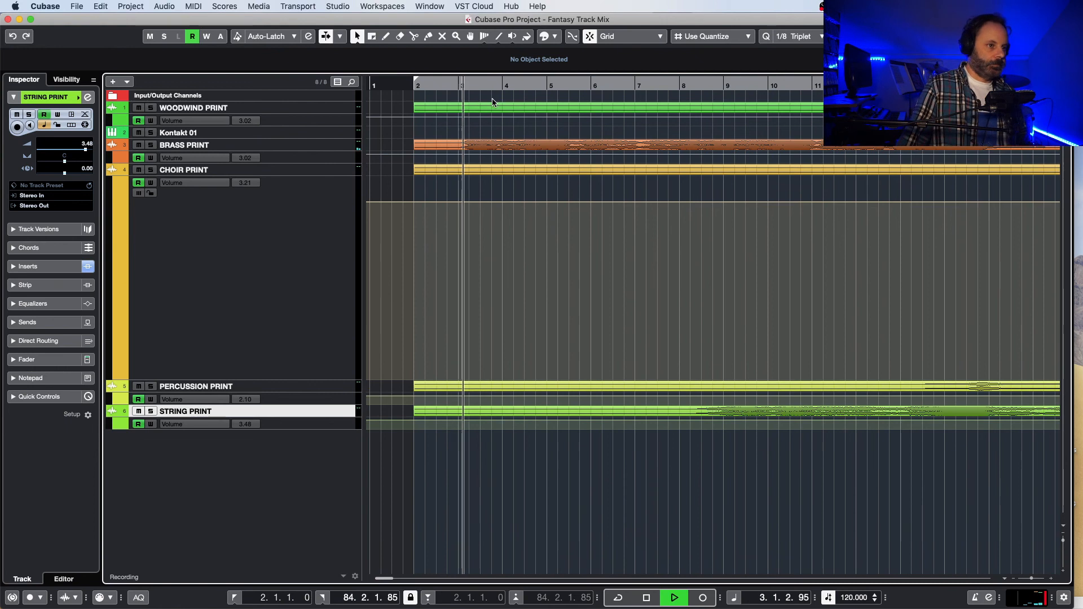
Step: Enable Ozone 8 in the third insert slot of the Stereo Out, open its window, move it clear, and stop playback
key(F3)
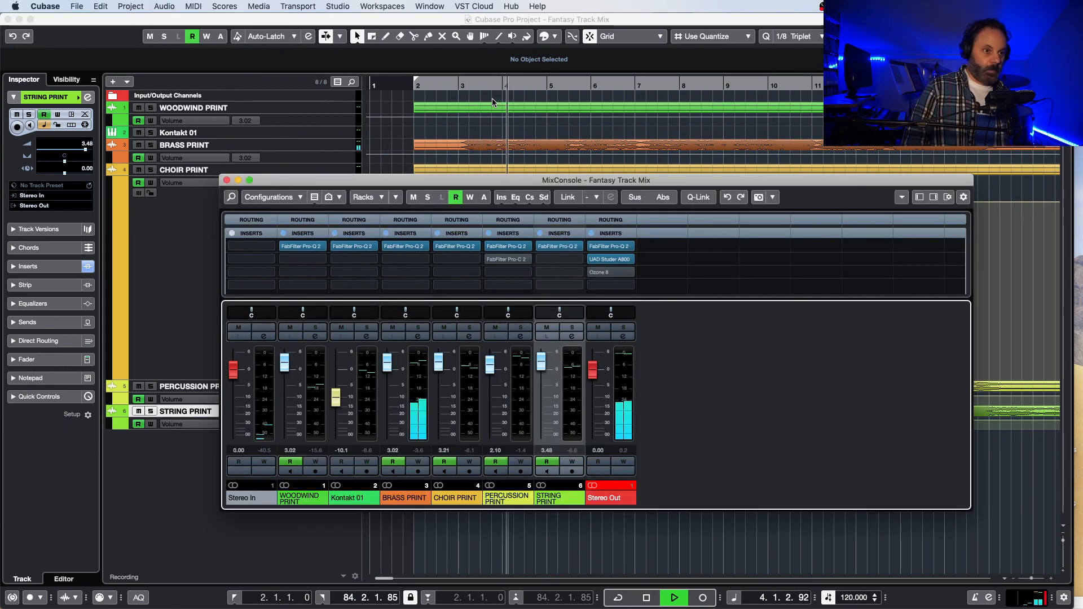
click(613, 274)
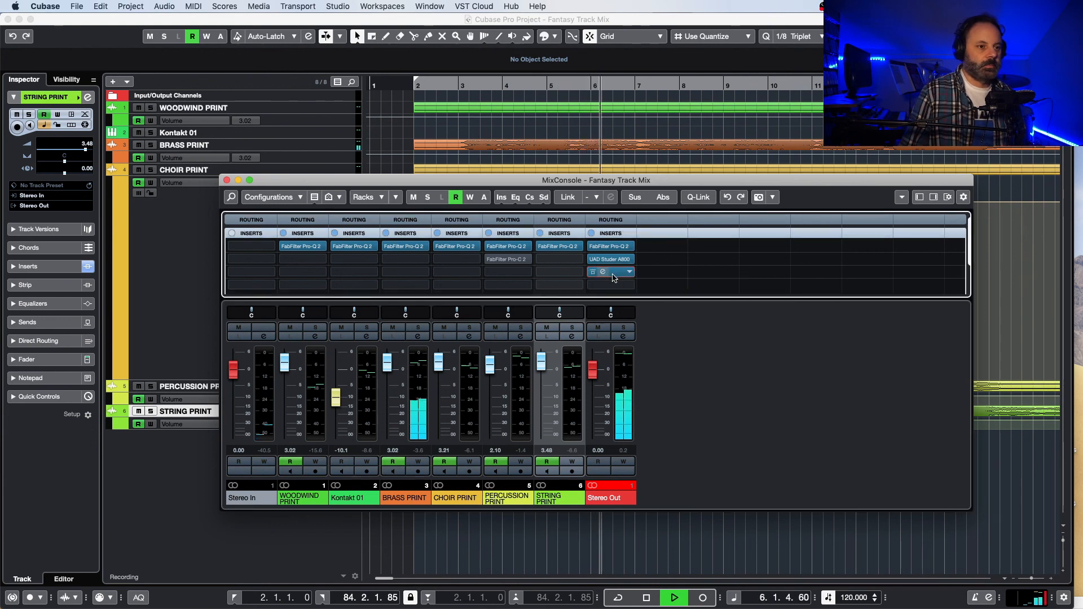
click(613, 276)
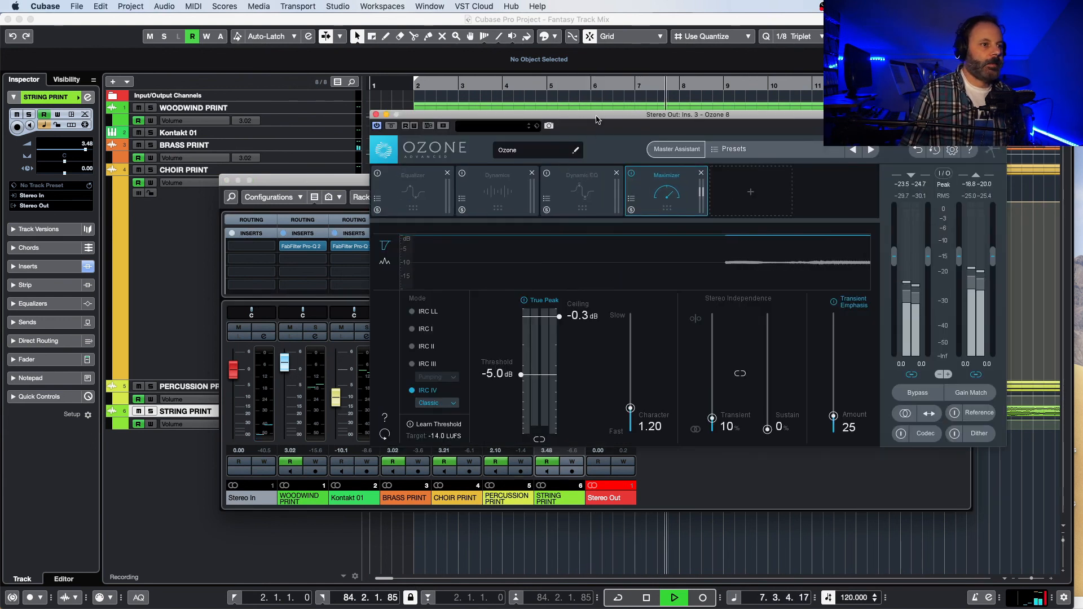
drag(596, 119, 527, 111)
key(space)
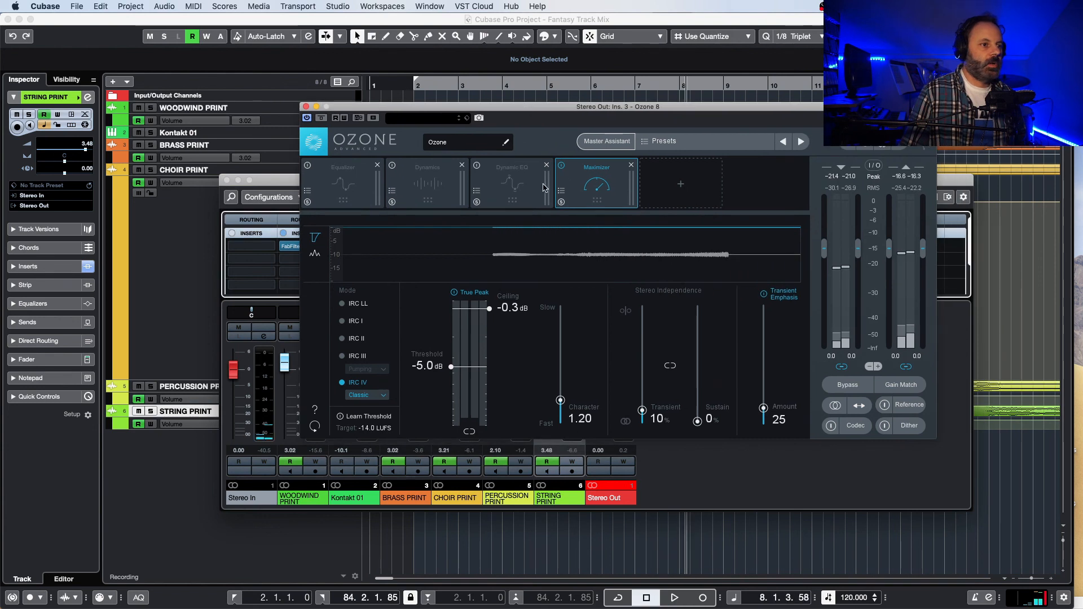
Step: Review the Dynamics module's compressor and limiter settings in Ozone 8 and return to the Maximizer
click(533, 191)
click(592, 185)
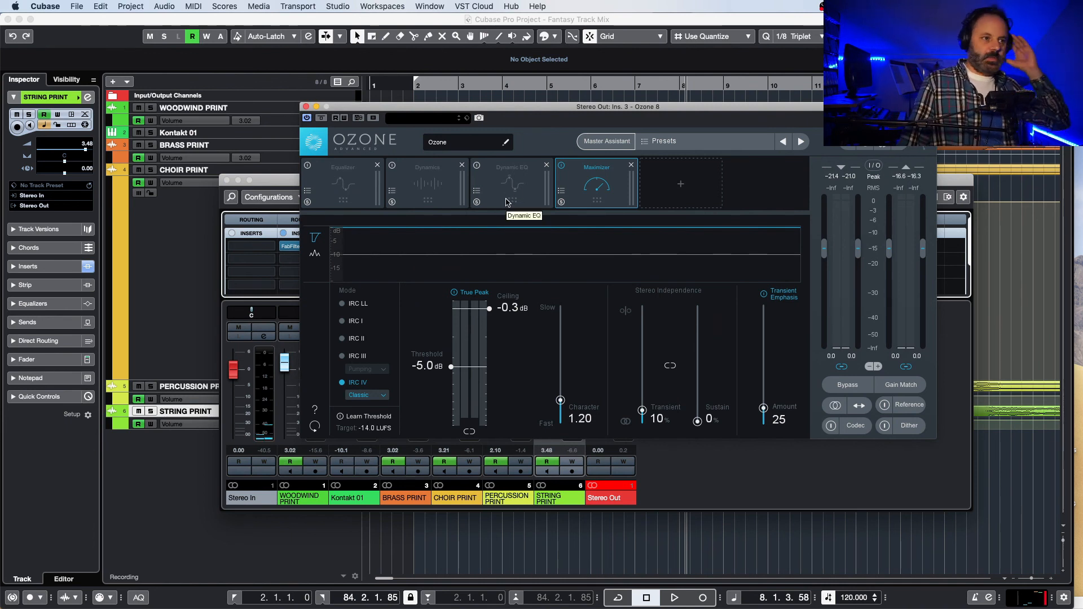
click(427, 193)
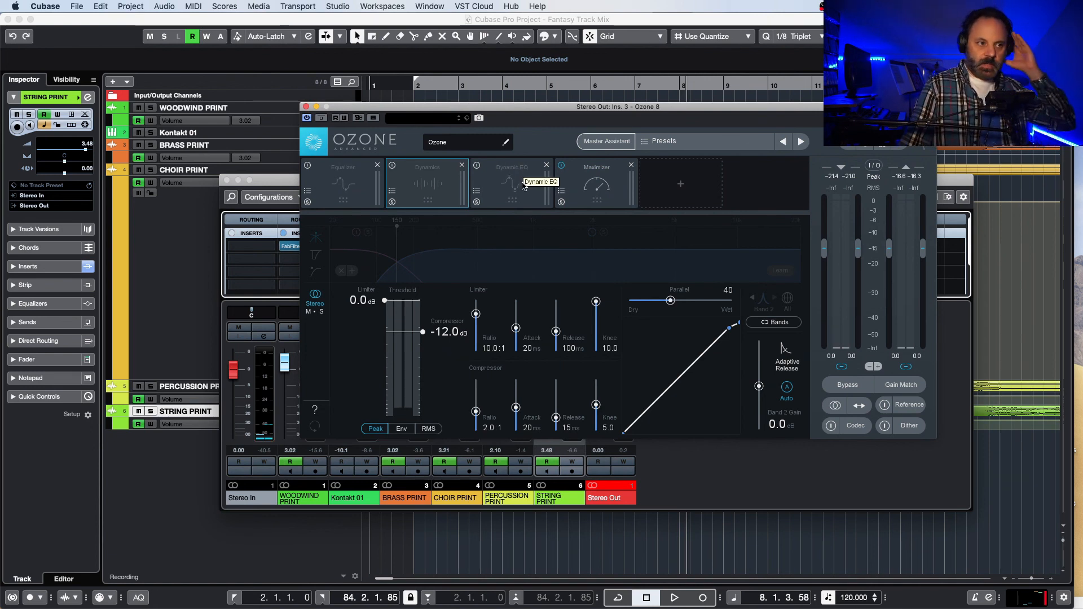
click(597, 192)
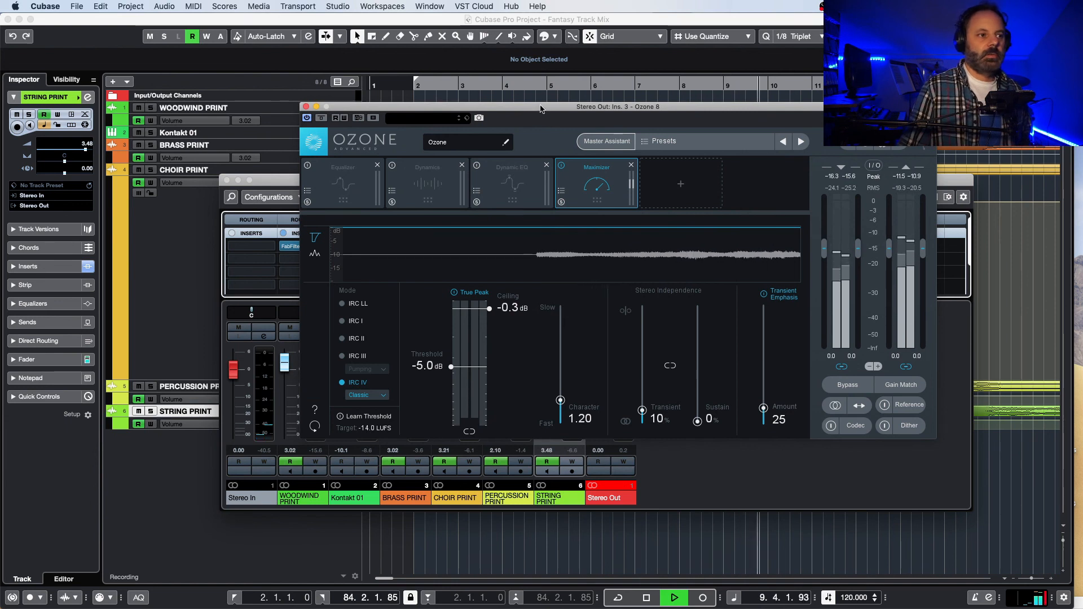
Step: Audition the mix in passes up to about bar 50 while watching the Ozone 8 Maximizer, and stop playback
drag(540, 109, 455, 125)
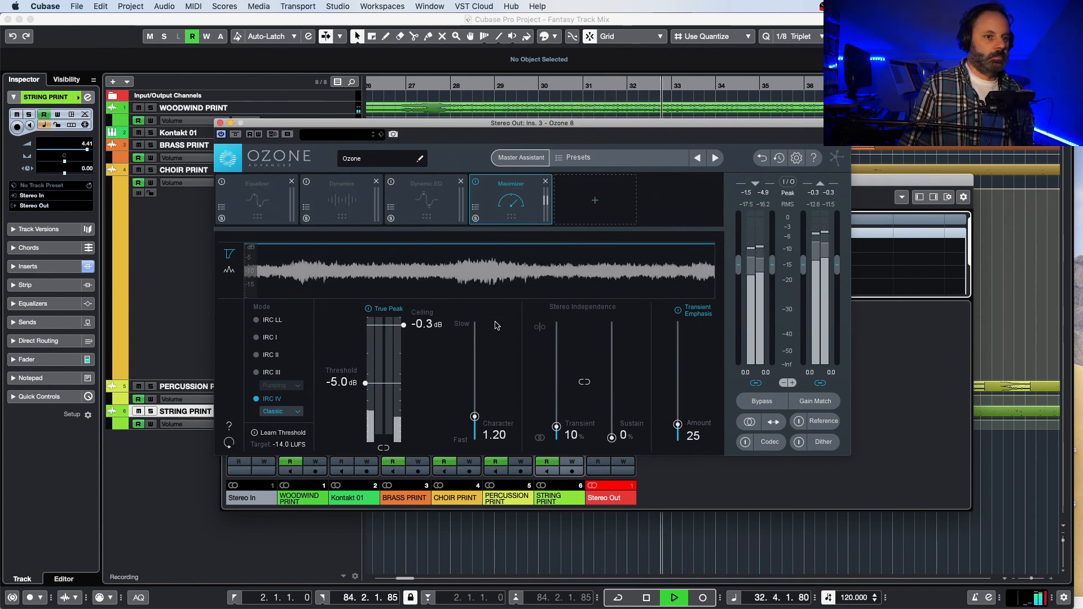
key(space)
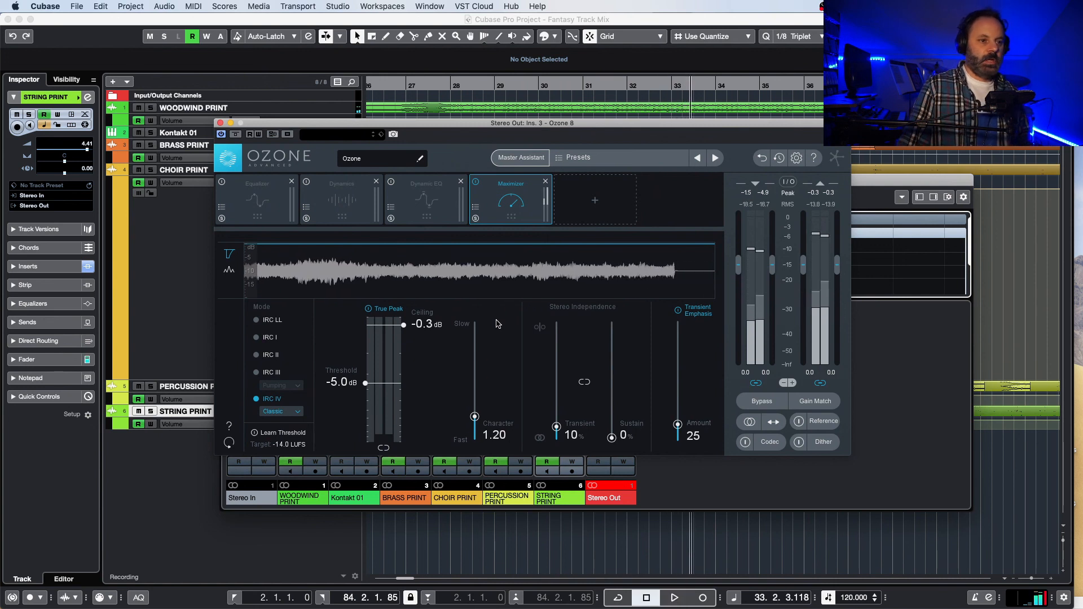
key(space)
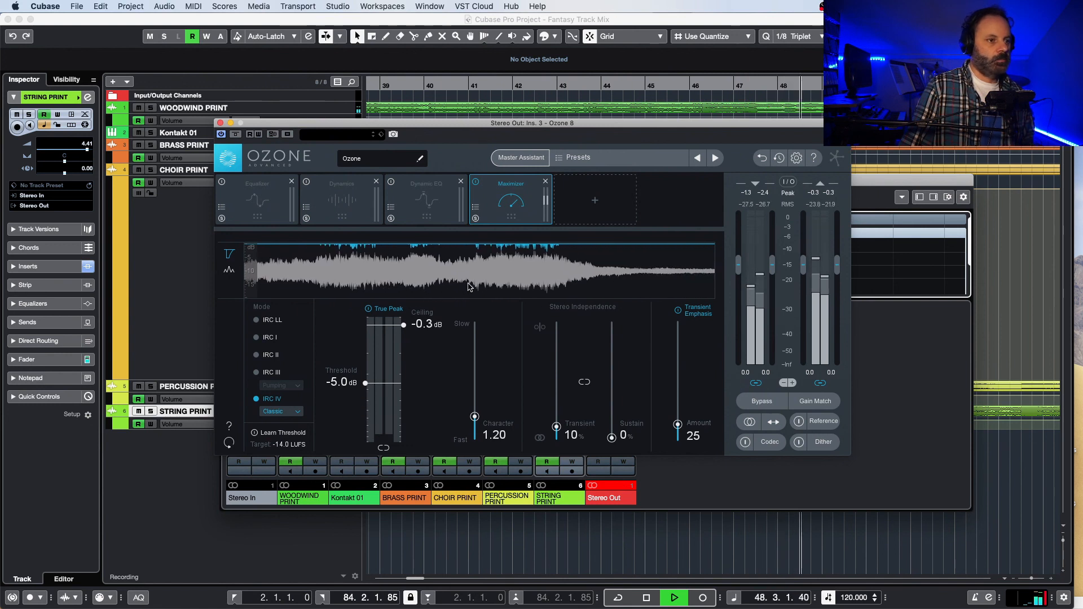
key(space)
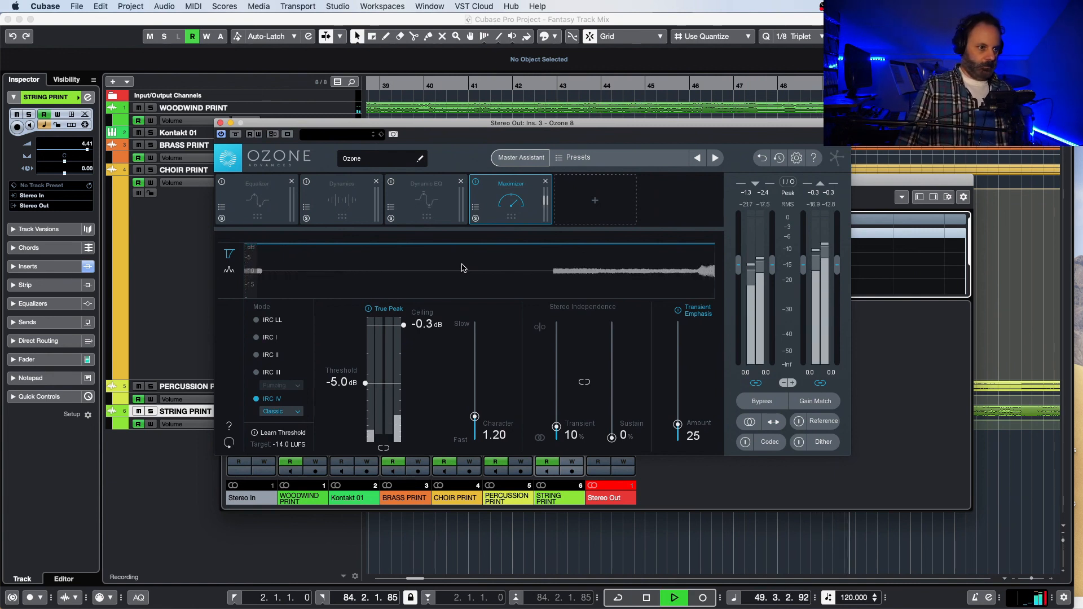
key(space)
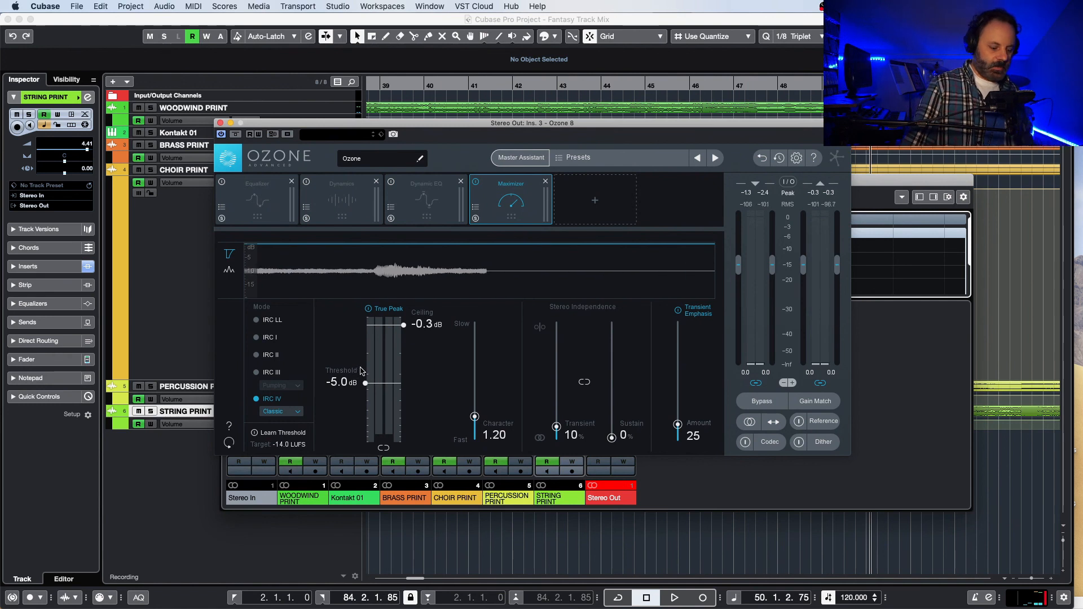
key(space)
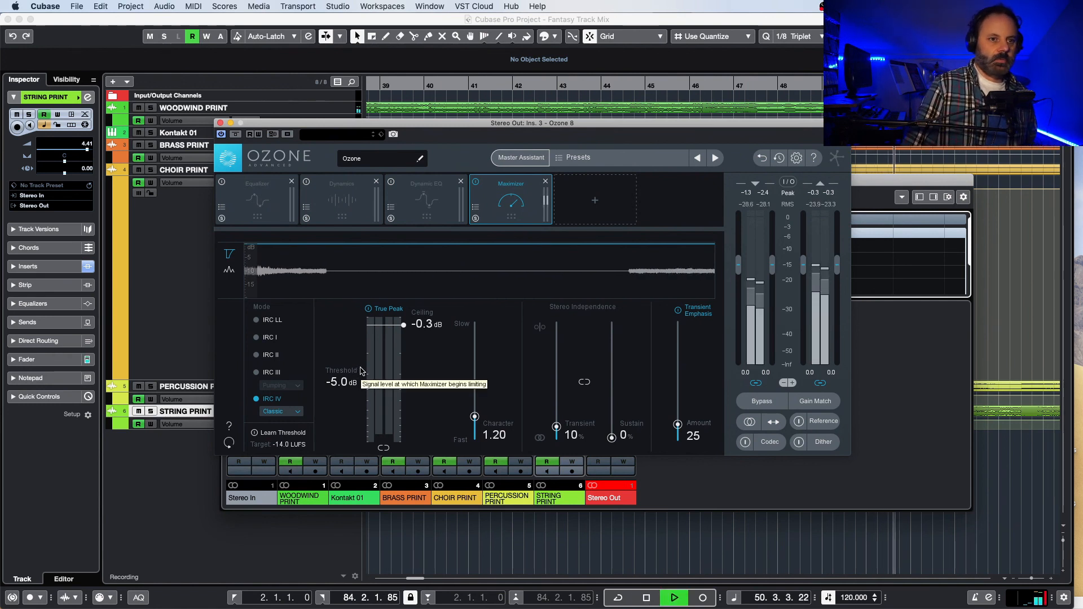
key(space)
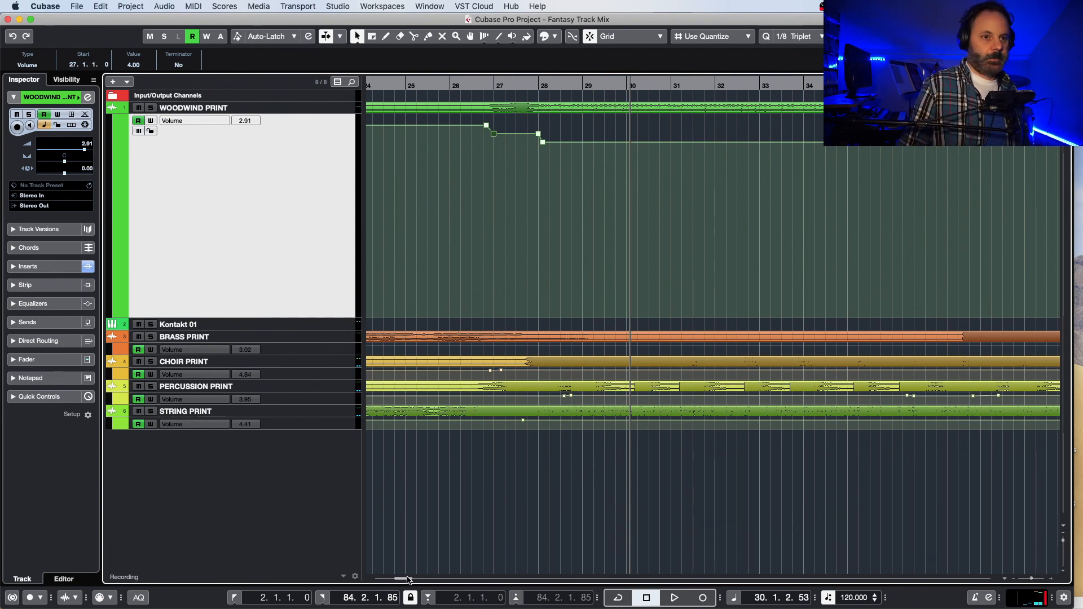
Step: Play the full mix from just before bar 2 to about bar 83, and return the view to the bars from 12 onward
drag(408, 580, 377, 588)
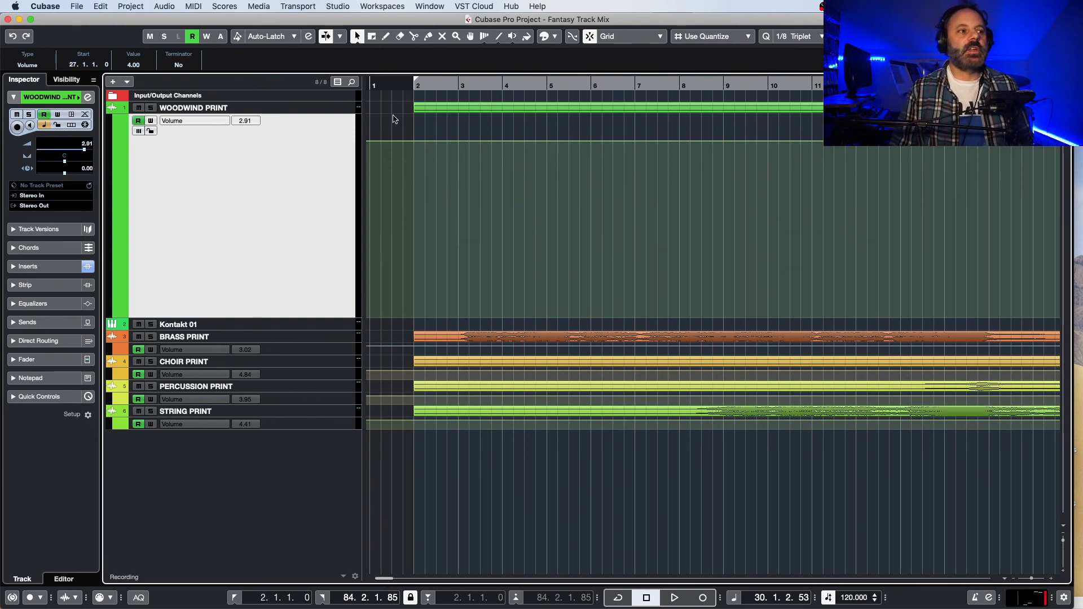
click(402, 86)
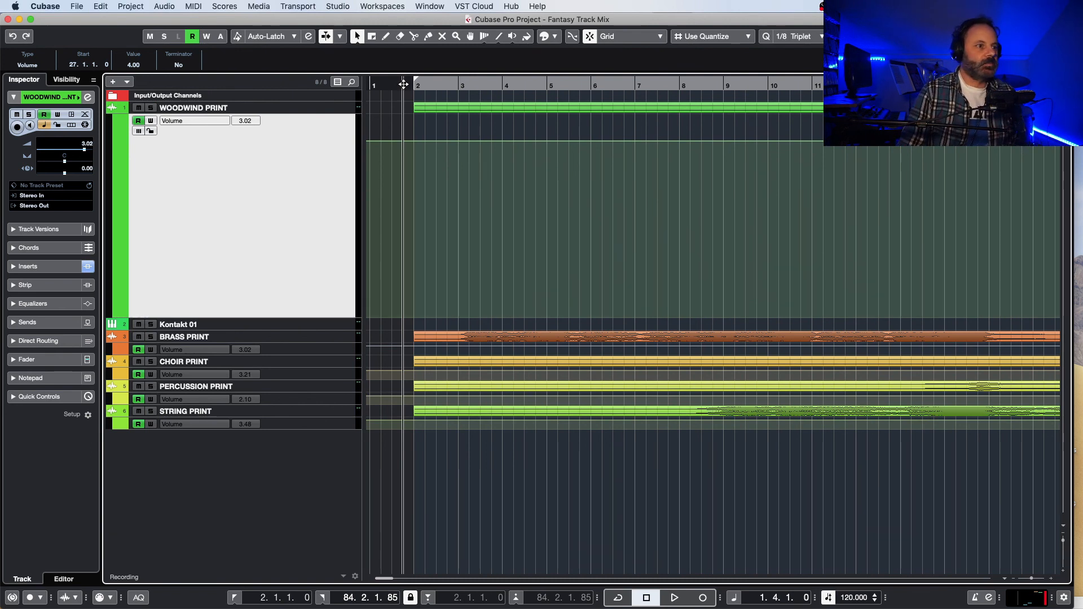
drag(404, 84, 408, 84)
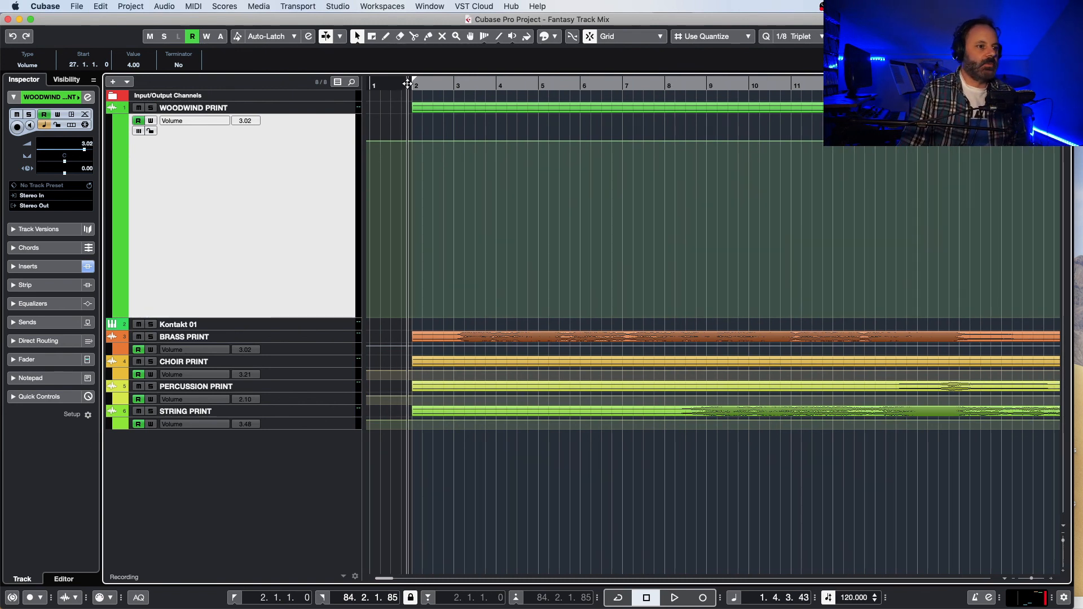
key(space)
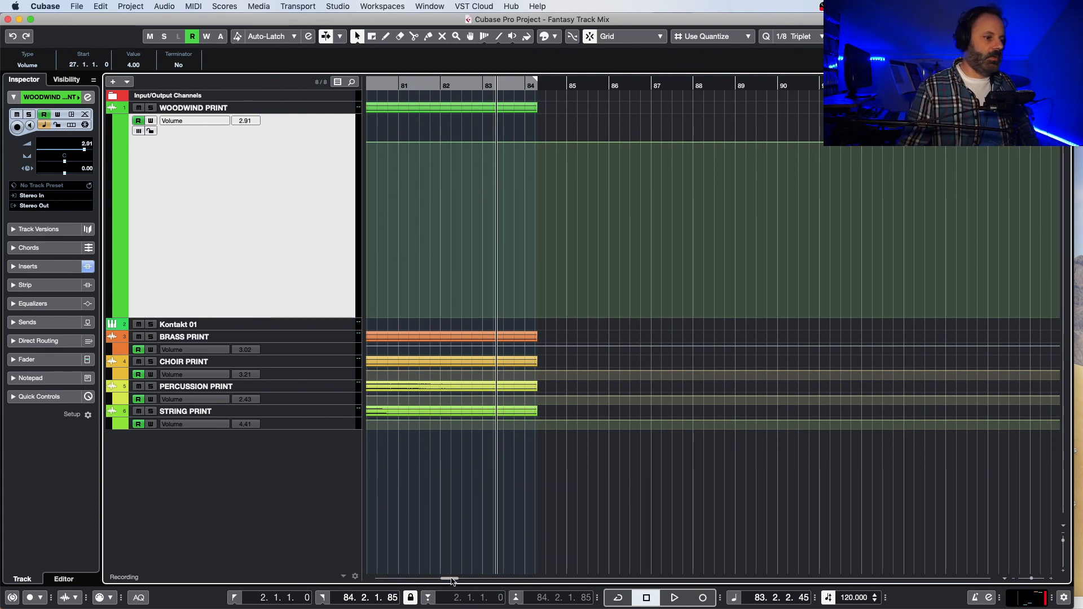
drag(453, 581, 401, 590)
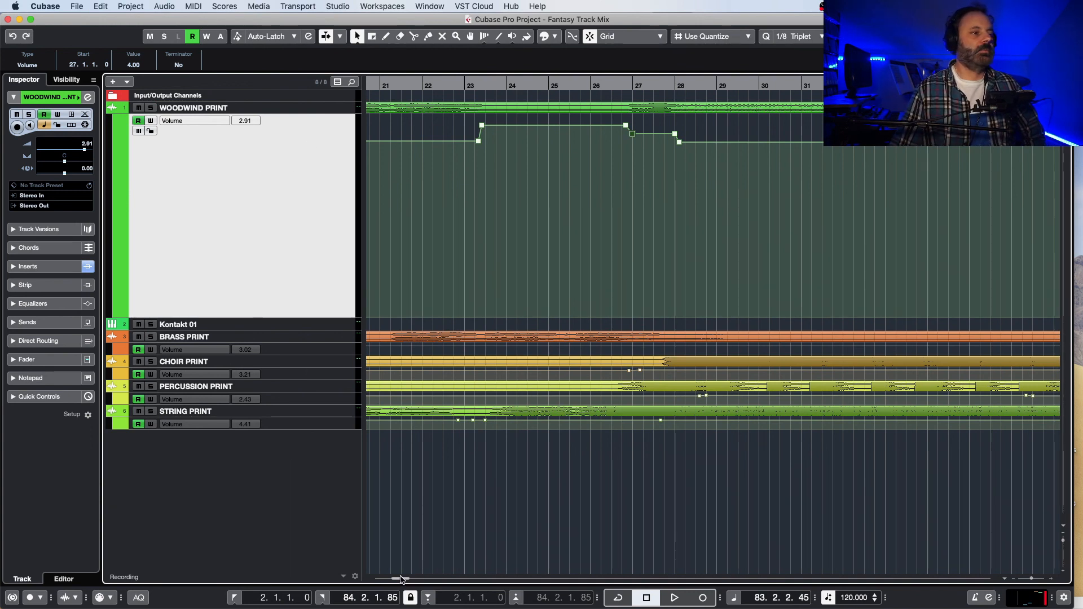
drag(400, 578, 393, 578)
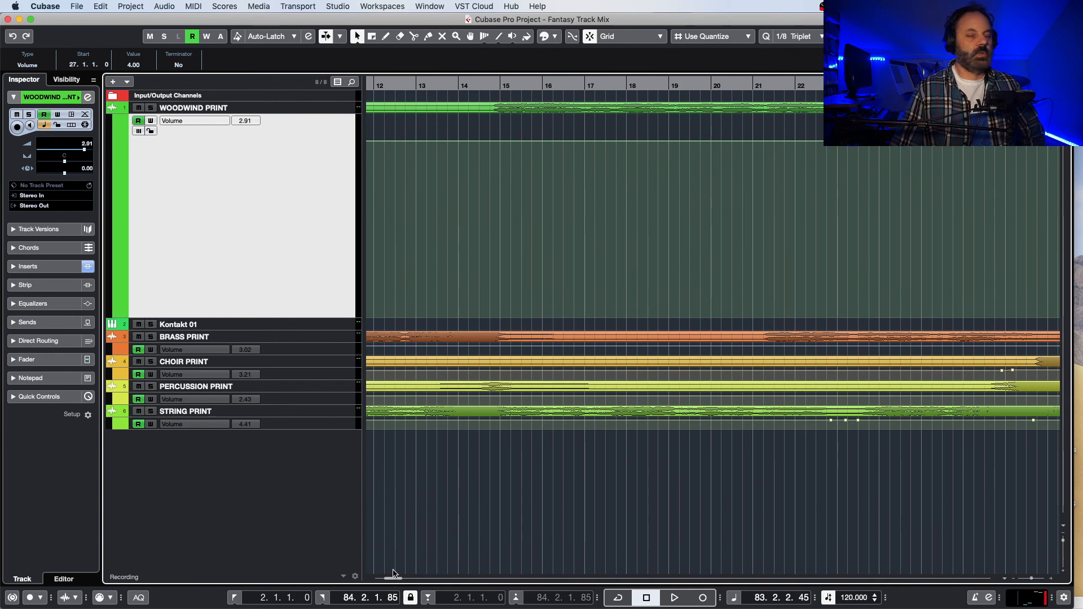